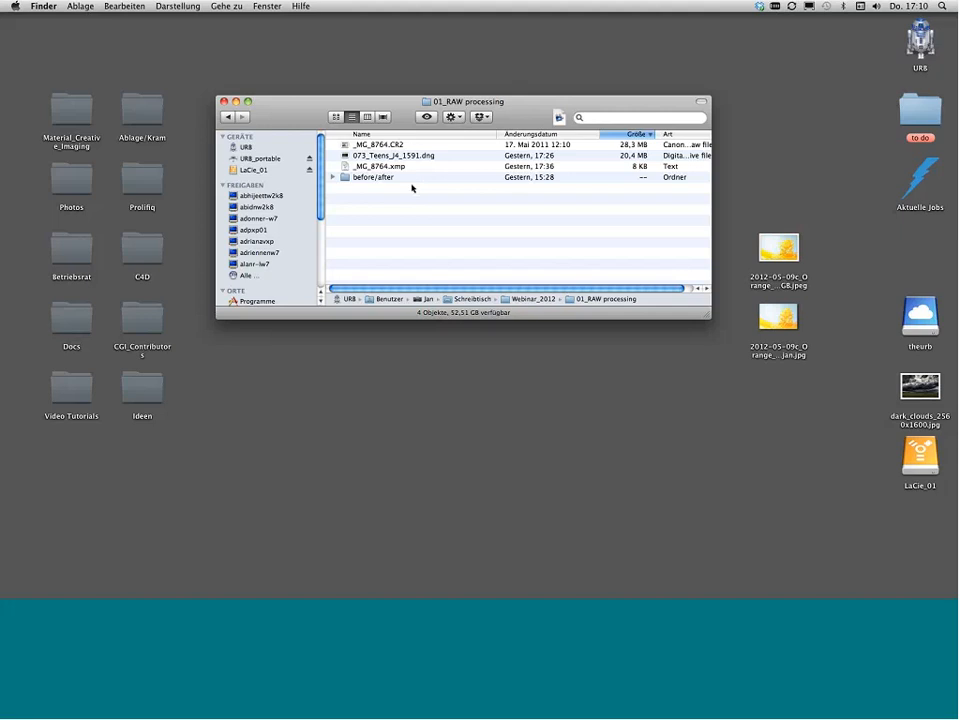
Step: Display the 01_RAW processing folder as large thumbnails and open 073_Teens_J4_1591.dng in Photoshop's Camera Raw
{"action": "key", "text": "super+1"}
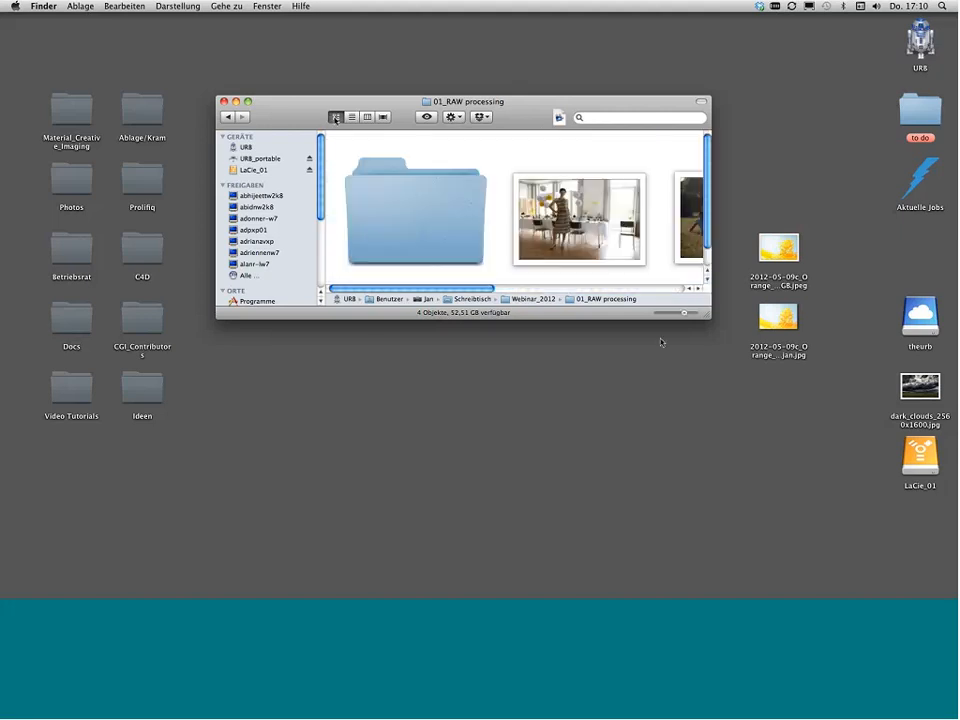
{"action": "left_click_drag", "start_coordinate": [707, 318], "coordinate": [864, 388]}
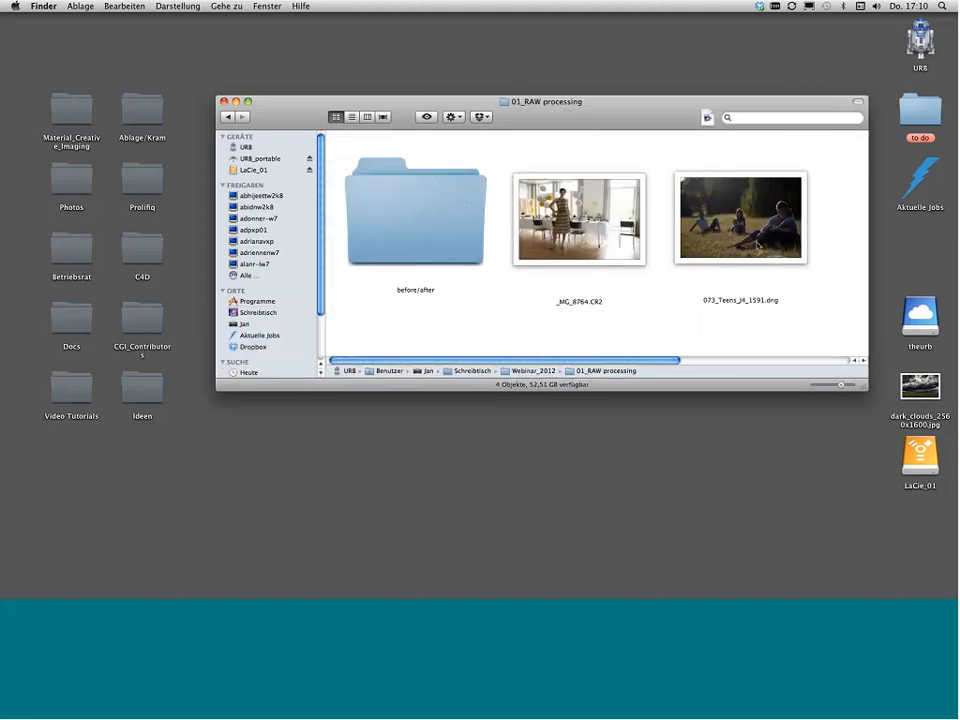
{"action": "left_click_drag", "start_coordinate": [740, 220], "coordinate": [507, 571]}
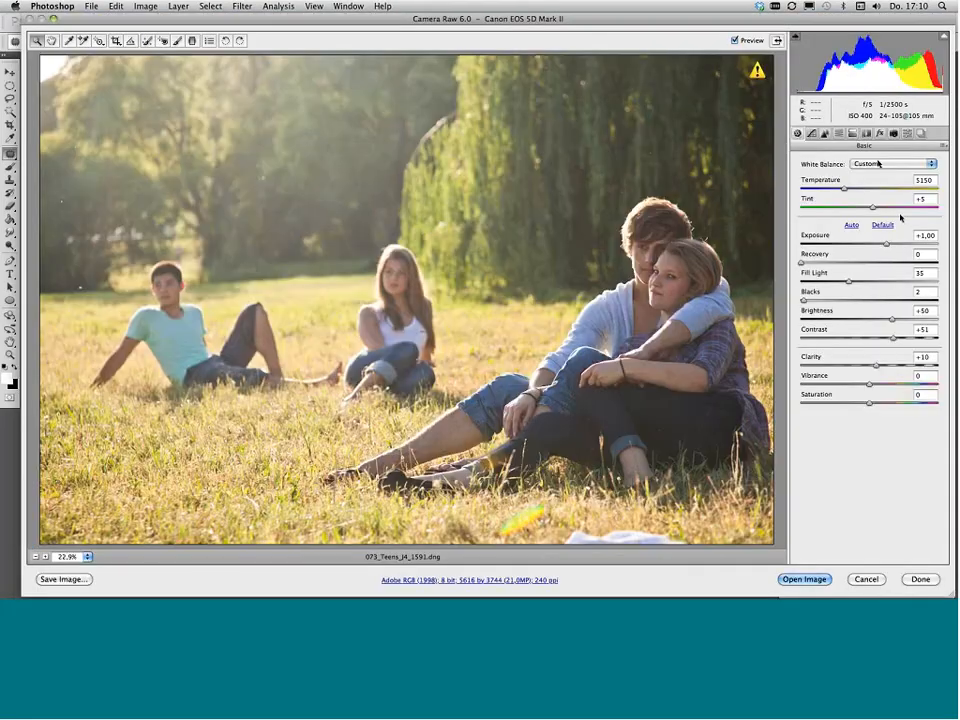
Step: Reset the basic tone settings to default, lower Blacks to 0 and raise Exposure to +1,00
{"action": "left_click", "coordinate": [883, 225]}
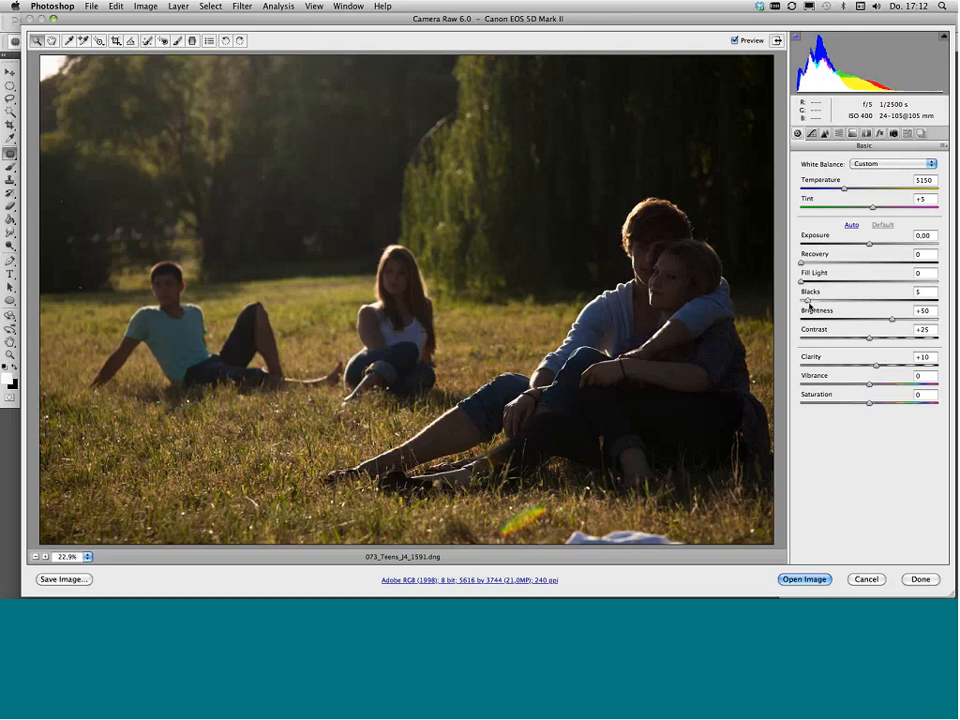
{"action": "left_click_drag", "start_coordinate": [810, 306], "coordinate": [774, 309]}
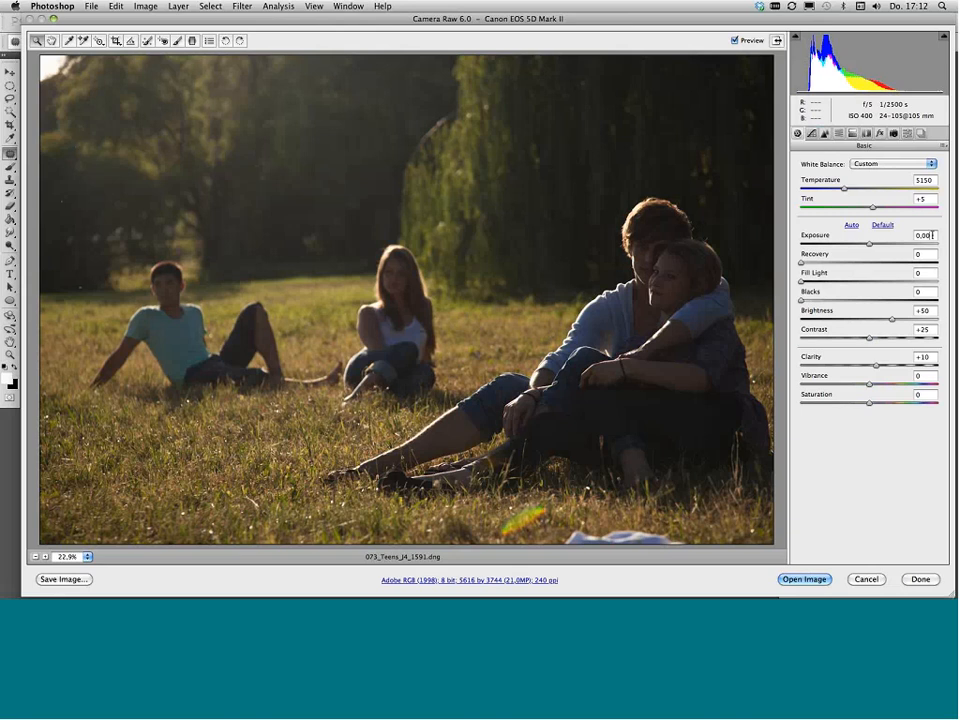
{"action": "key", "text": "shift+Up"}
{"action": "key", "text": "shift+Up"}
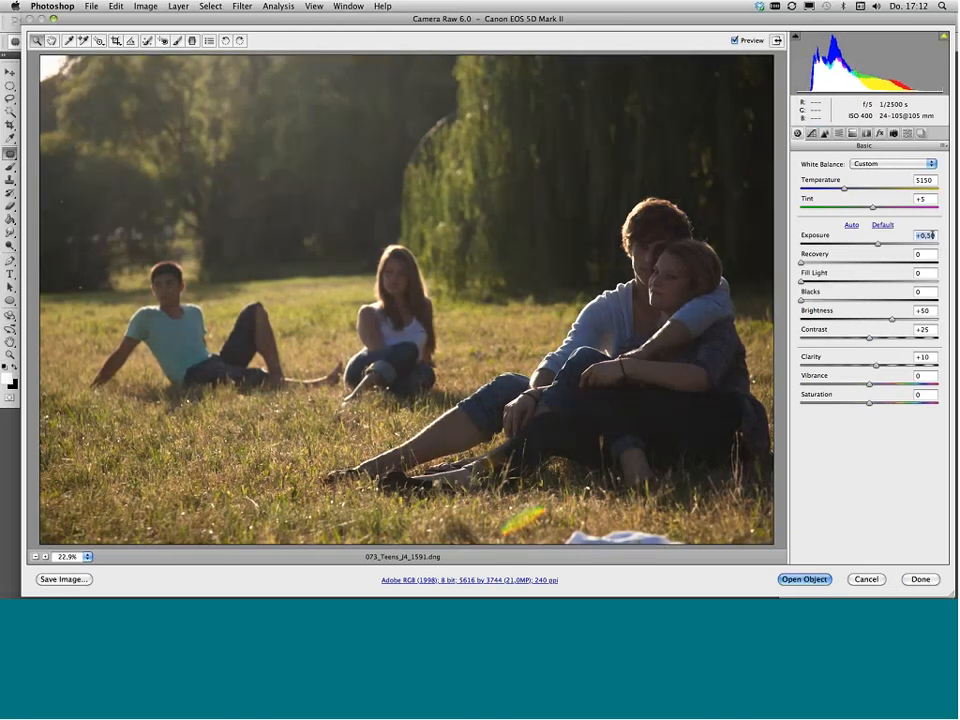
{"action": "key", "text": "shift+Up"}
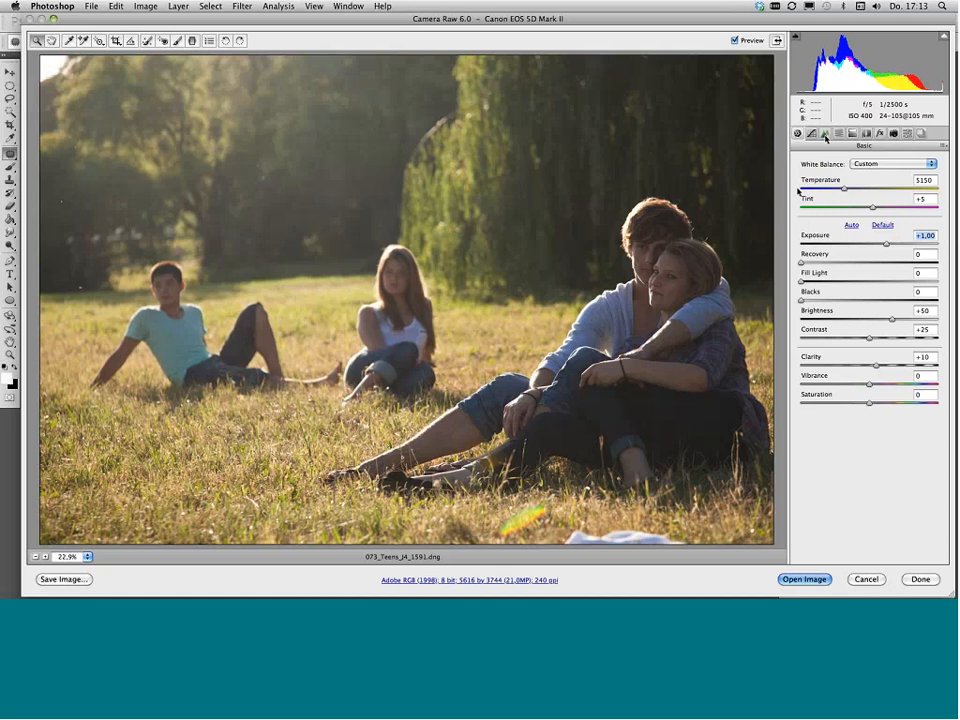
Step: Turn off noise reduction by setting both Luminance and Color to 0, and return to the Basic settings
{"action": "left_click", "coordinate": [824, 134]}
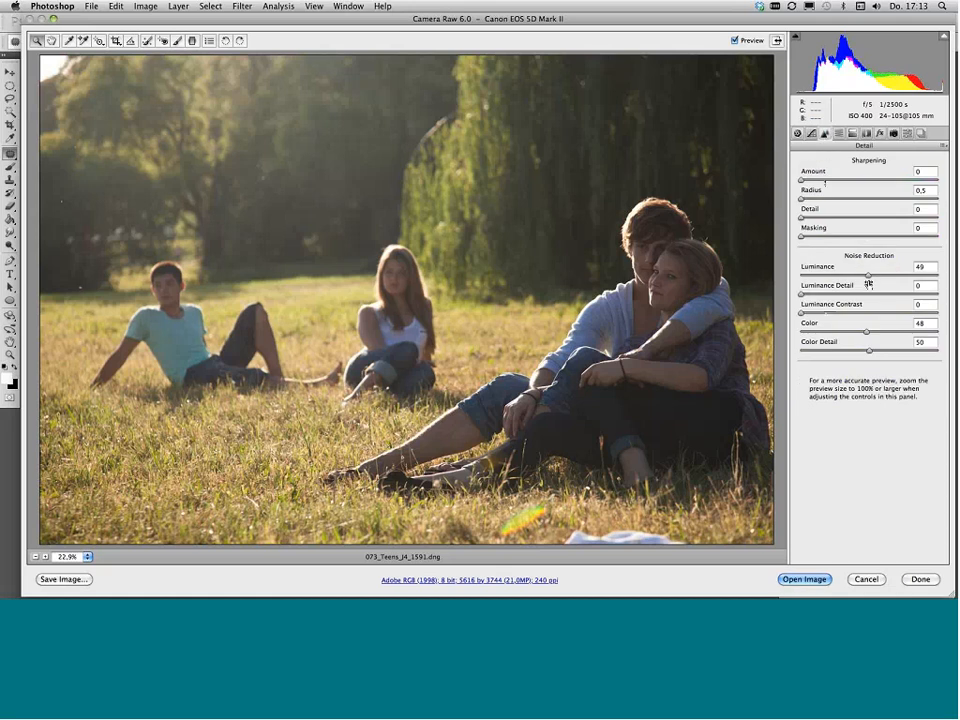
{"action": "left_click_drag", "start_coordinate": [869, 276], "coordinate": [856, 279]}
{"action": "left_click", "coordinate": [799, 278]}
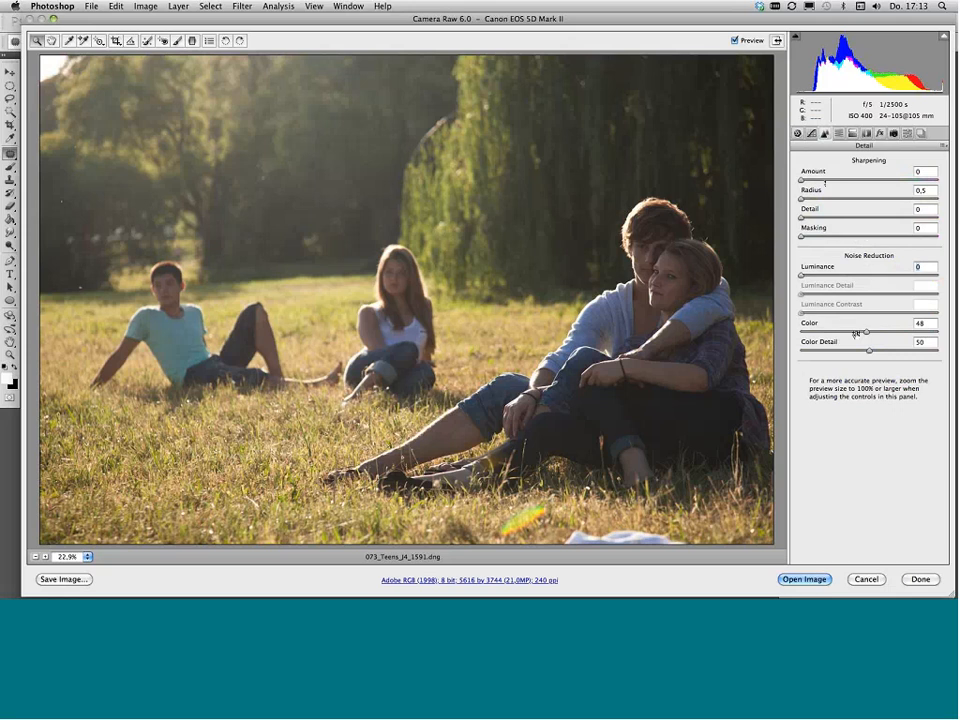
{"action": "left_click_drag", "start_coordinate": [856, 333], "coordinate": [847, 333]}
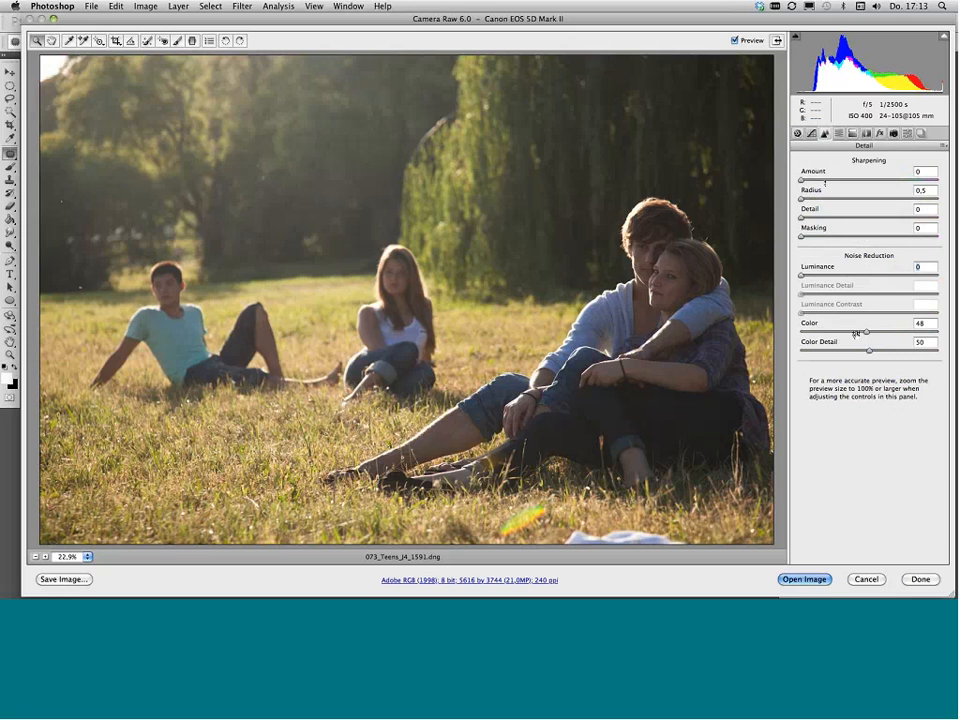
{"action": "left_click", "coordinate": [801, 332]}
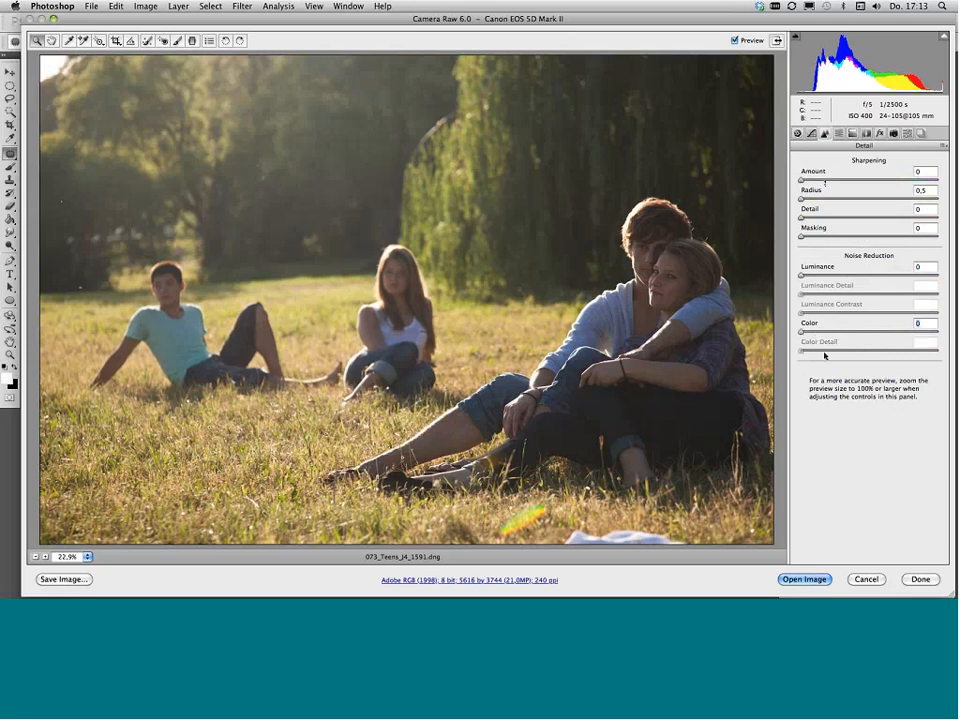
{"action": "left_click", "coordinate": [798, 134]}
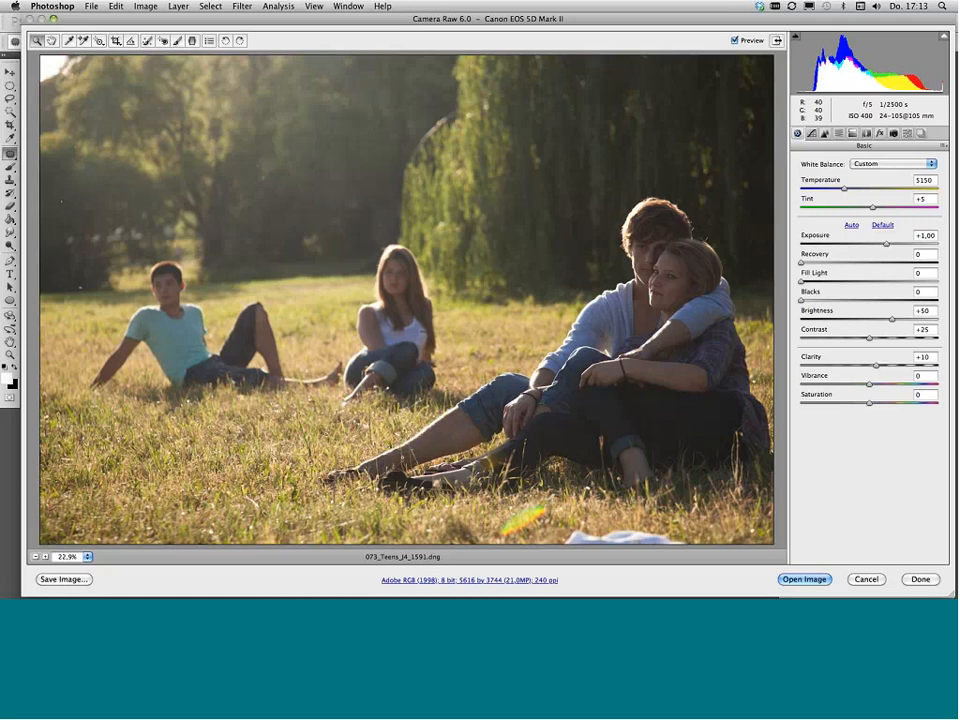
Step: Brighten the shadows around the couple's dark trousers by setting Fill Light to 35
{"action": "left_click", "coordinate": [661, 415]}
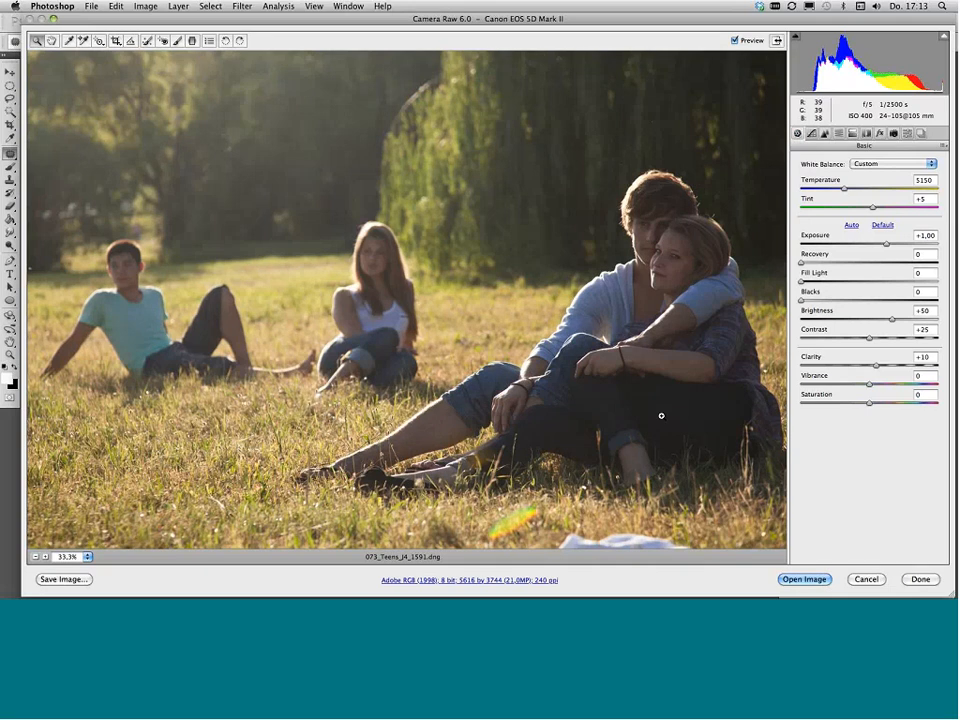
{"action": "left_click", "coordinate": [661, 415]}
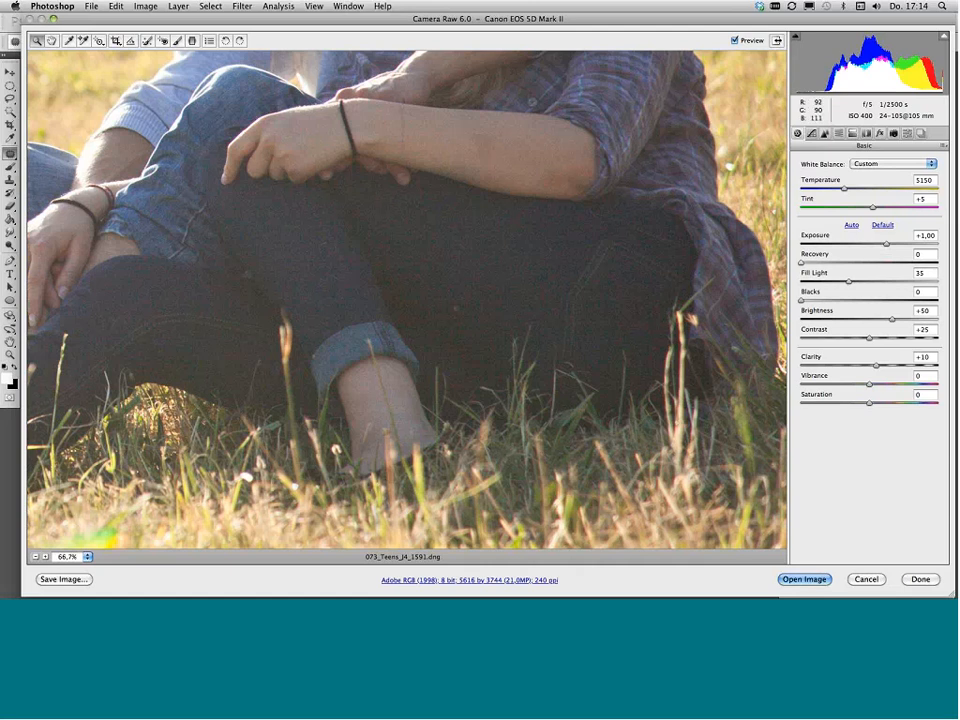
{"action": "key", "text": "super+minus"}
{"action": "key", "text": "super+minus"}
{"action": "key", "text": "super+minus"}
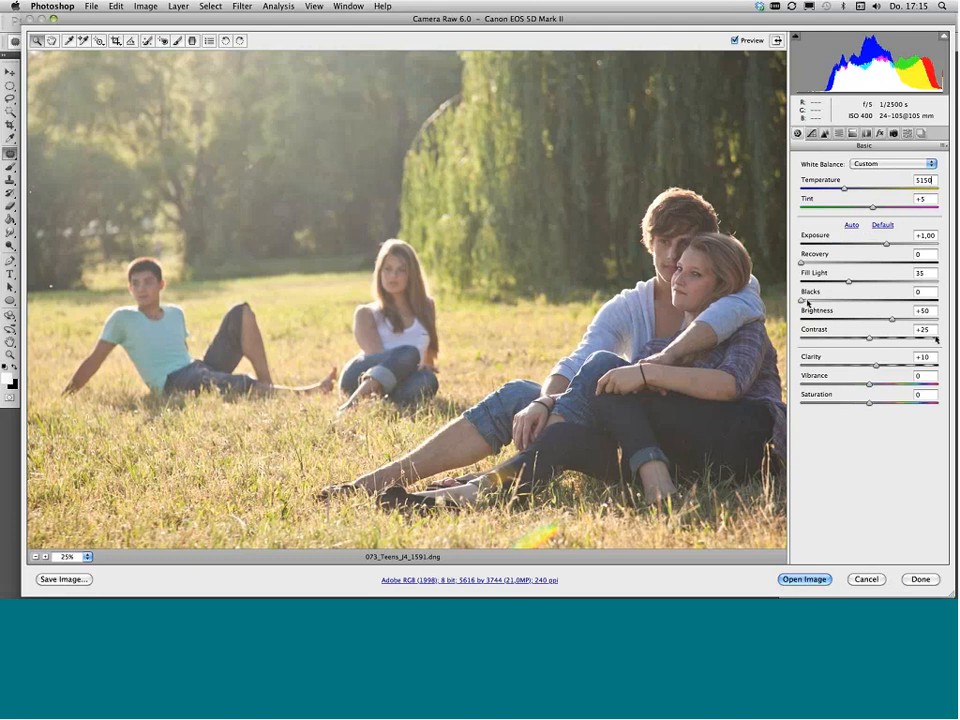
Step: Raise the photo's Contrast to +45
{"action": "key", "text": "shift"}
{"action": "key", "text": "shift+Up"}
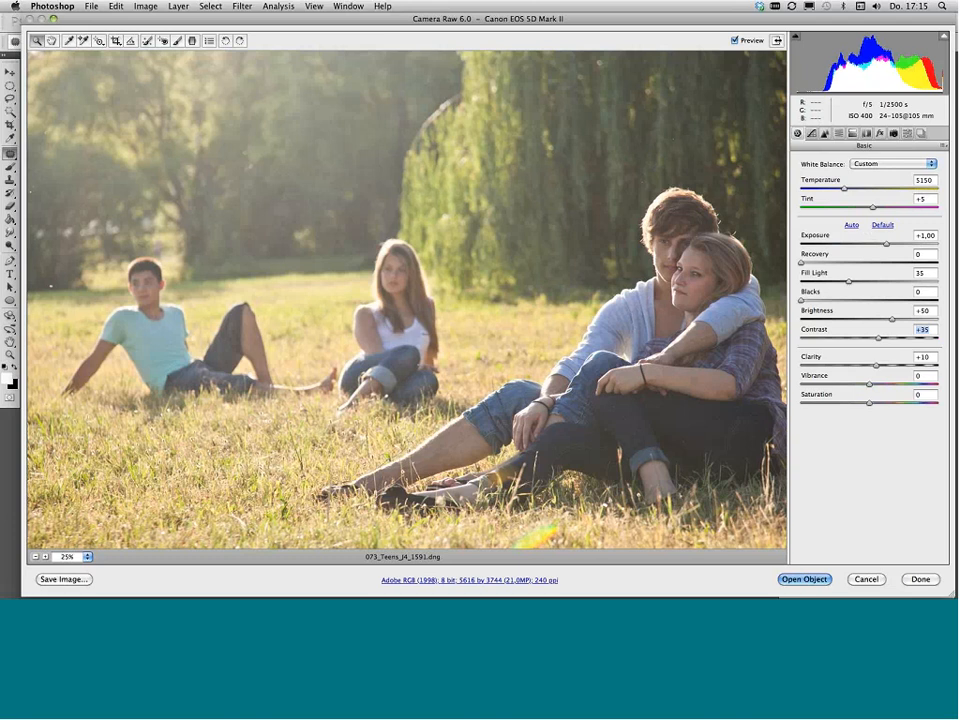
{"action": "key", "text": "shift+Up"}
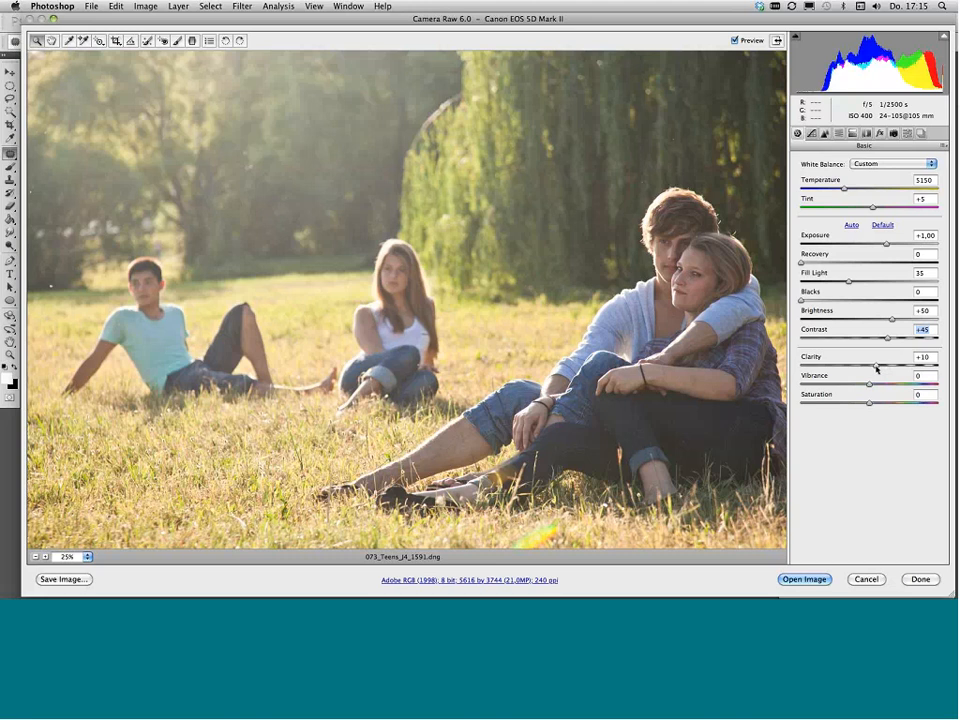
{"action": "key", "text": "Tab"}
Step: Adjust the parametric tone curve with Lights at +25 and Darks at -5
{"action": "left_click", "coordinate": [87, 557]}
{"action": "left_click", "coordinate": [94, 568]}
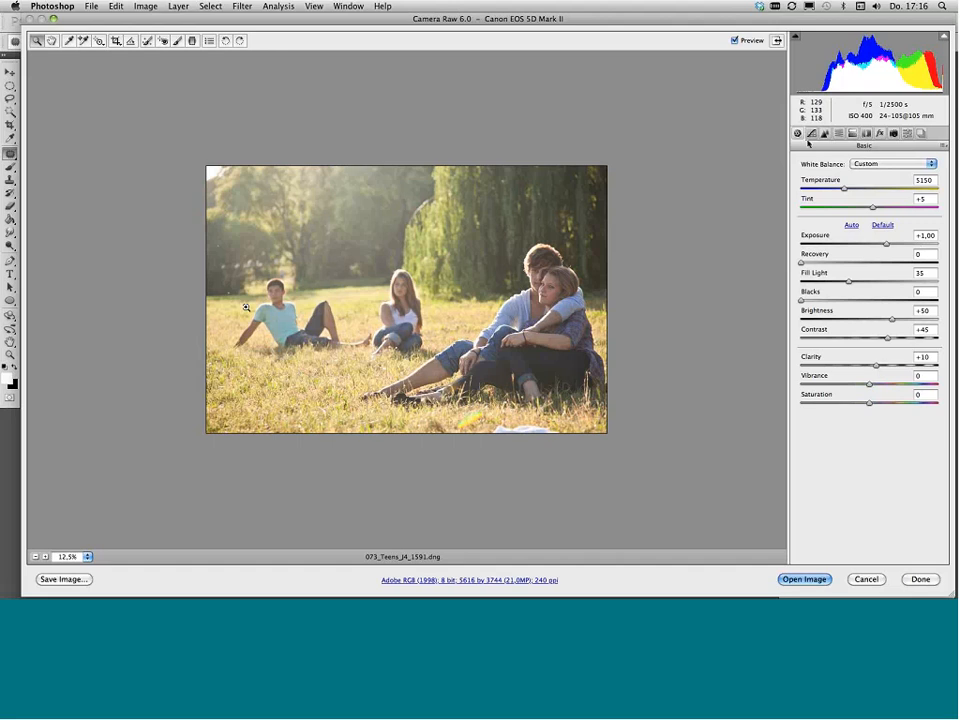
{"action": "left_click", "coordinate": [45, 557]}
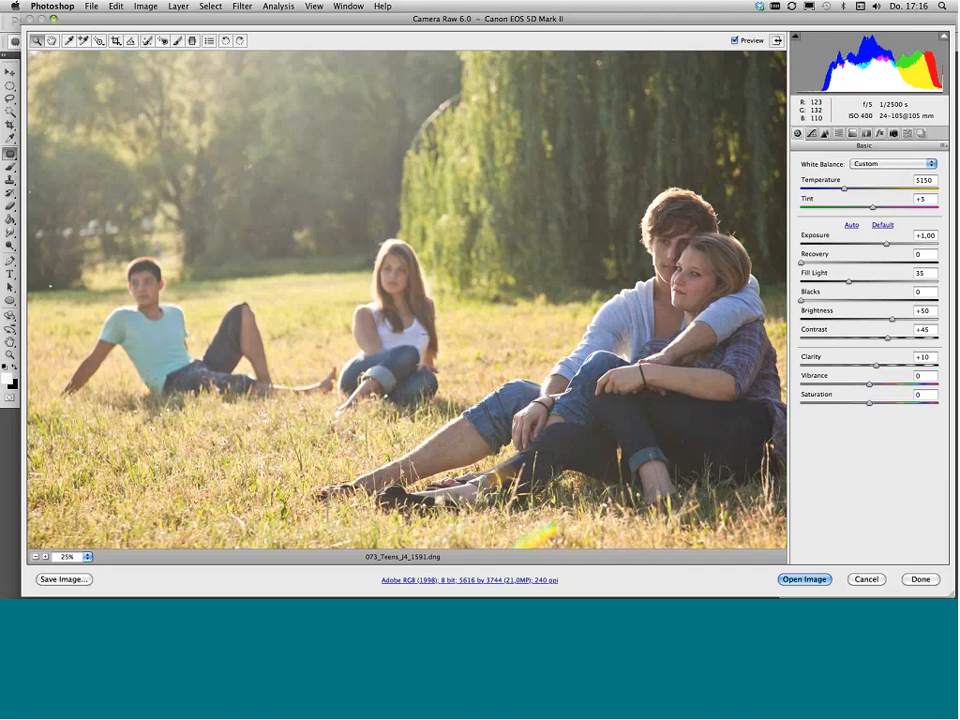
{"action": "key", "text": "alt+super+2"}
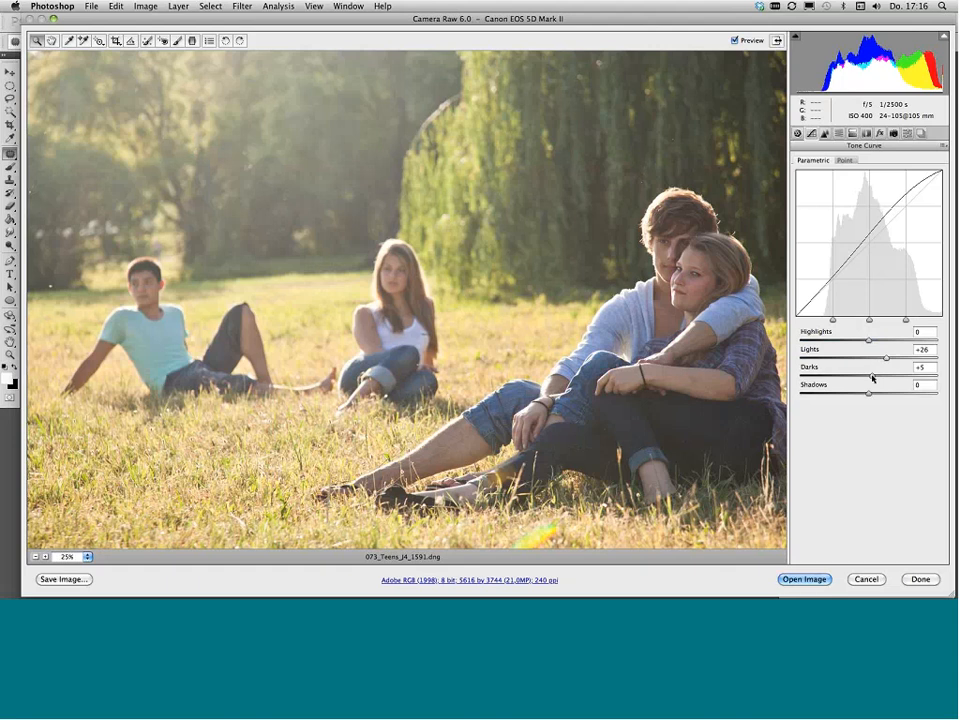
{"action": "key", "text": "Down"}
{"action": "key", "text": "Tab"}
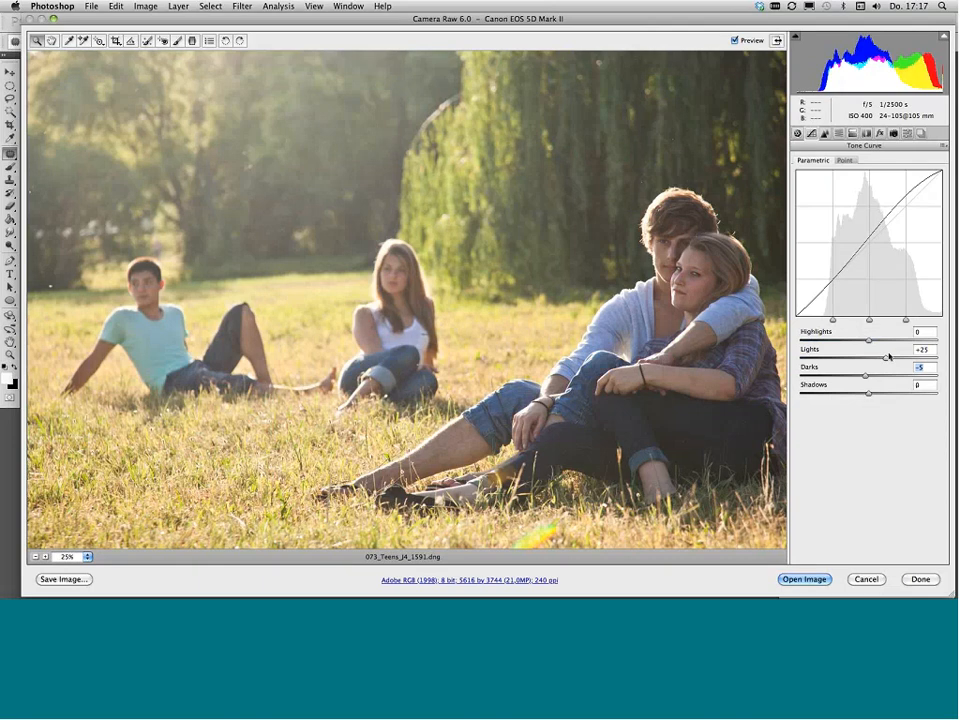
Step: Reduce the noise in the dark trousers with Luminance noise reduction at 40 and Color at 43
{"action": "left_click", "coordinate": [825, 134]}
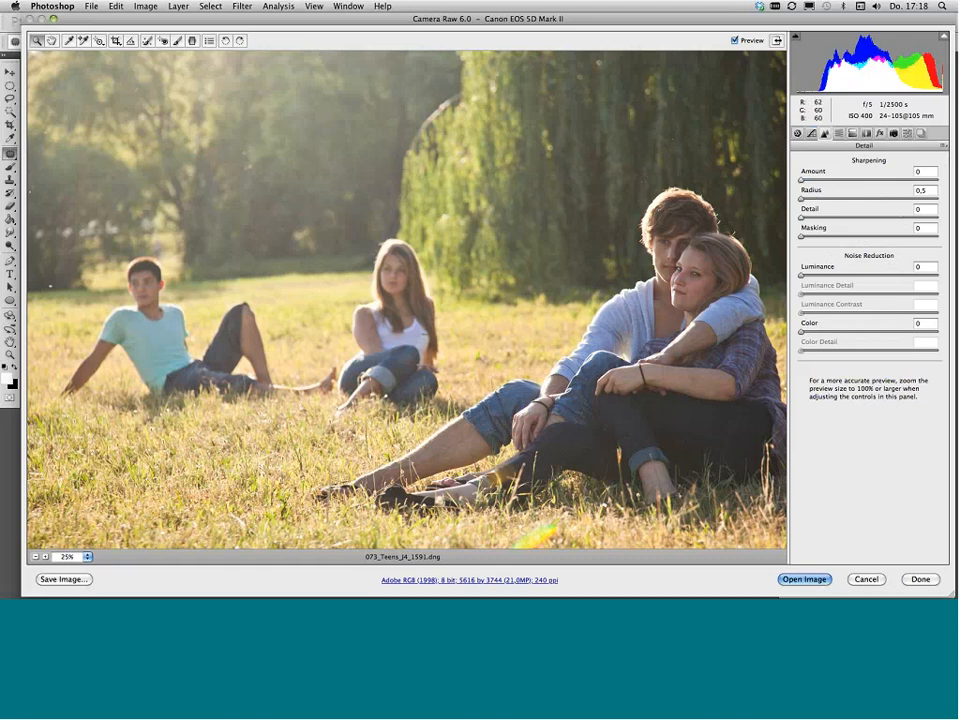
{"action": "left_click", "coordinate": [686, 424]}
{"action": "left_click", "coordinate": [686, 424]}
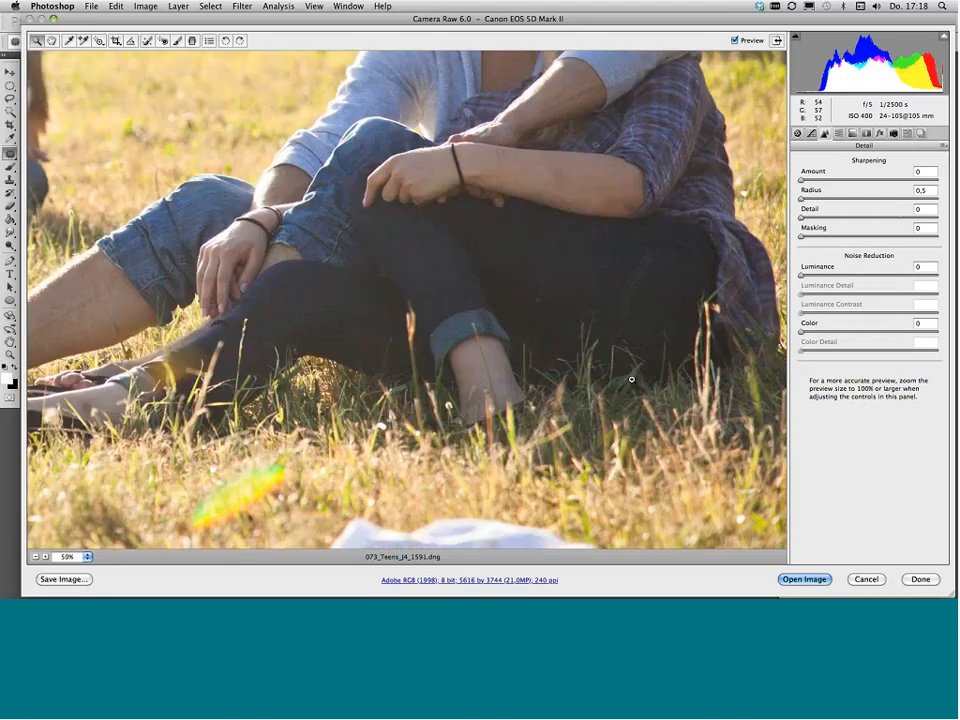
{"action": "left_click", "coordinate": [532, 267]}
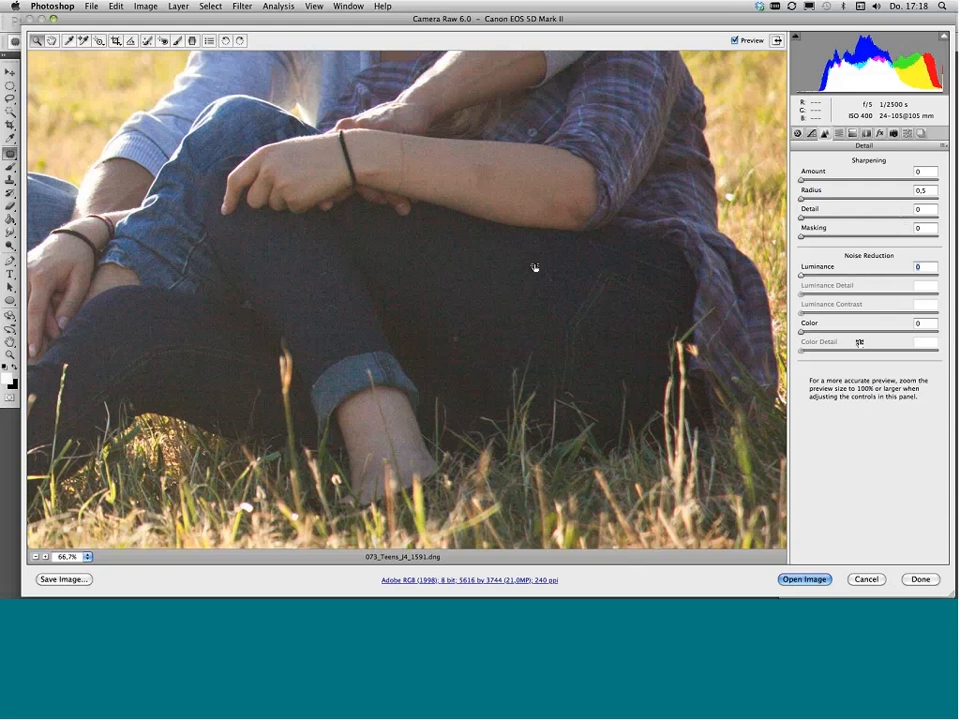
{"action": "type", "text": "40"}
{"action": "key", "text": "Tab"}
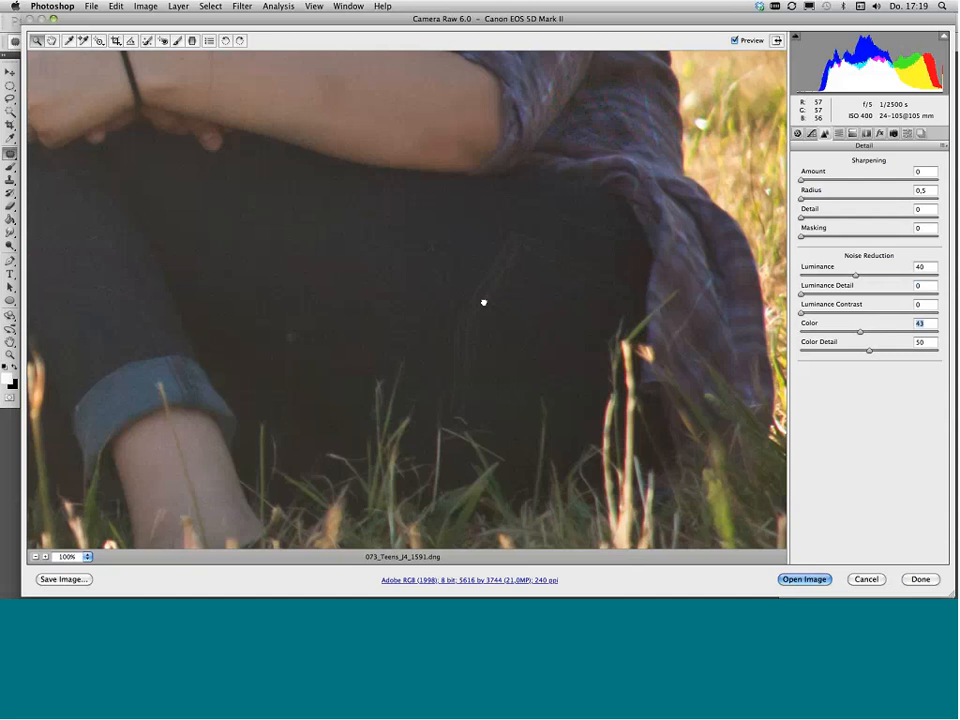
Step: Check the noise reduction on the trousers and open the developed raw photo as a Photoshop document
{"action": "left_click_drag", "start_coordinate": [483, 302], "coordinate": [673, 280]}
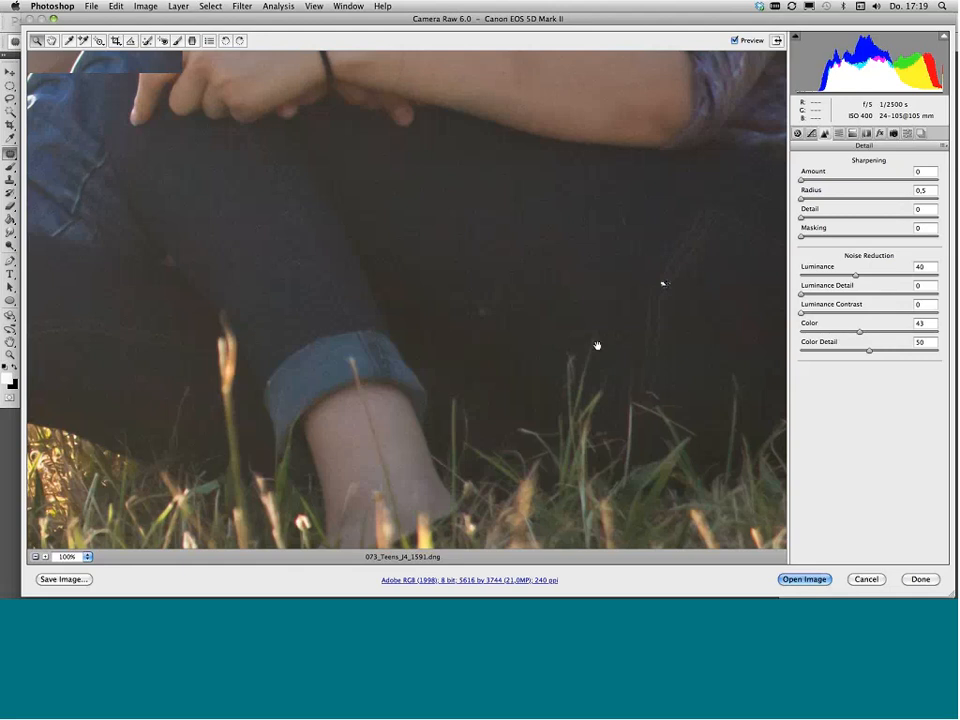
{"action": "key", "text": "super+minus"}
{"action": "key", "text": "super+minus"}
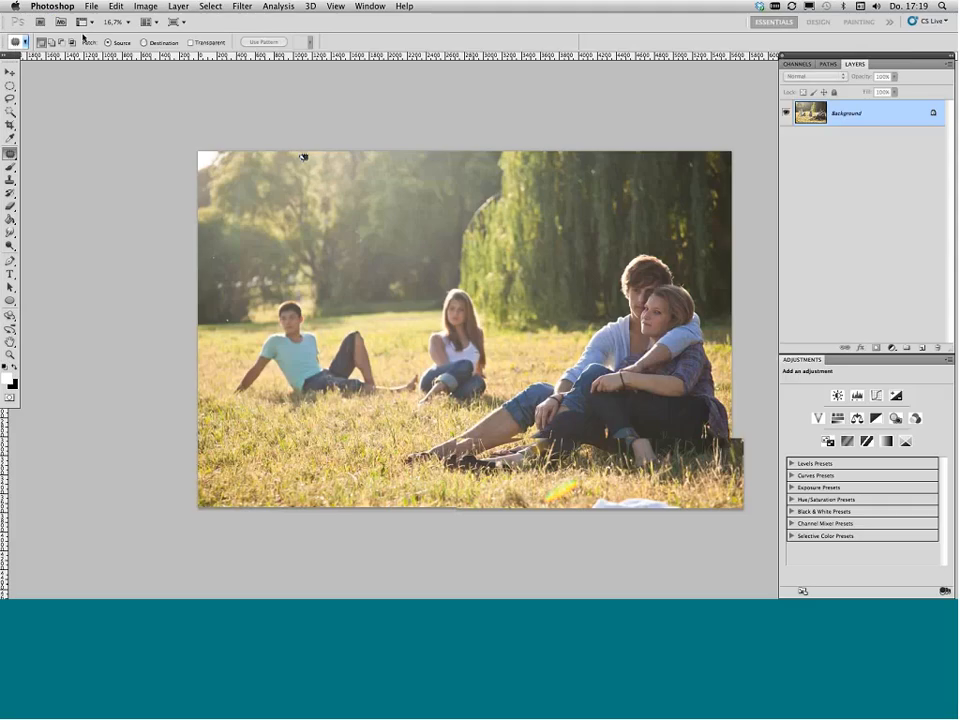
Step: Open 073_Teens_J4_1591.dng again as a second, darker version, and float that document in its own window beside the first
{"action": "mouse_move", "coordinate": [626, 565]}
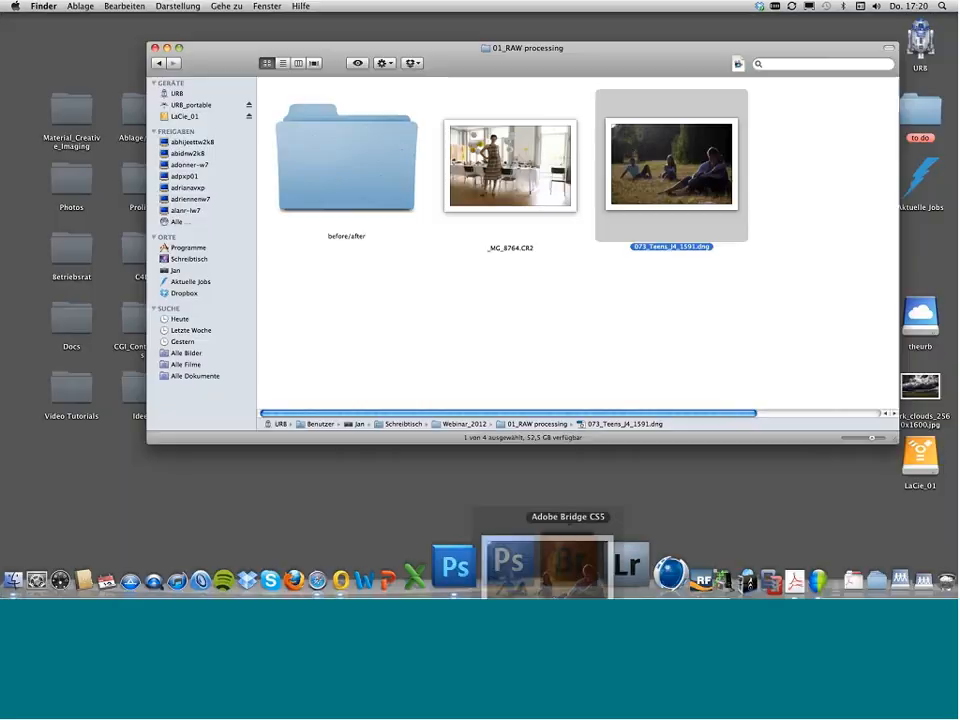
{"action": "mouse_move", "coordinate": [512, 568]}
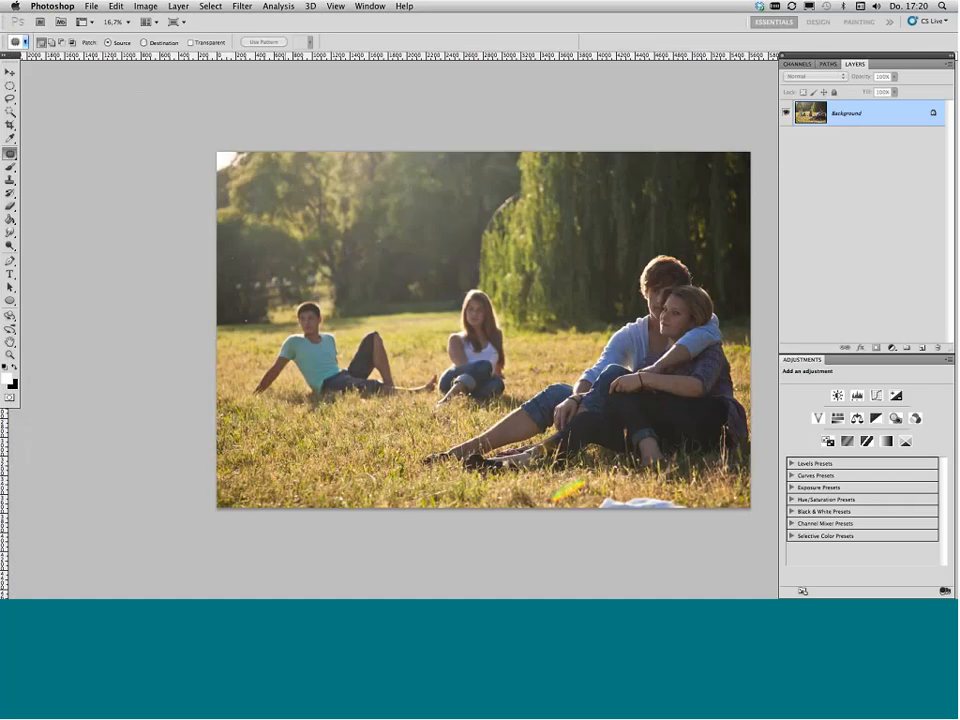
{"action": "key", "text": "f"}
{"action": "key", "text": "f"}
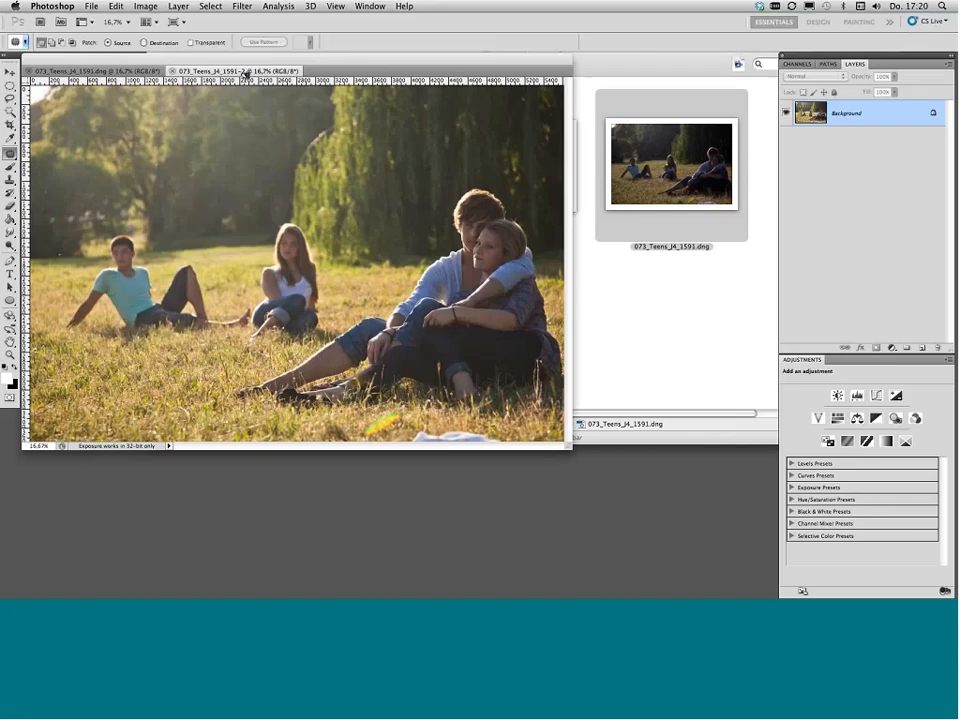
{"action": "left_click_drag", "start_coordinate": [246, 73], "coordinate": [286, 177]}
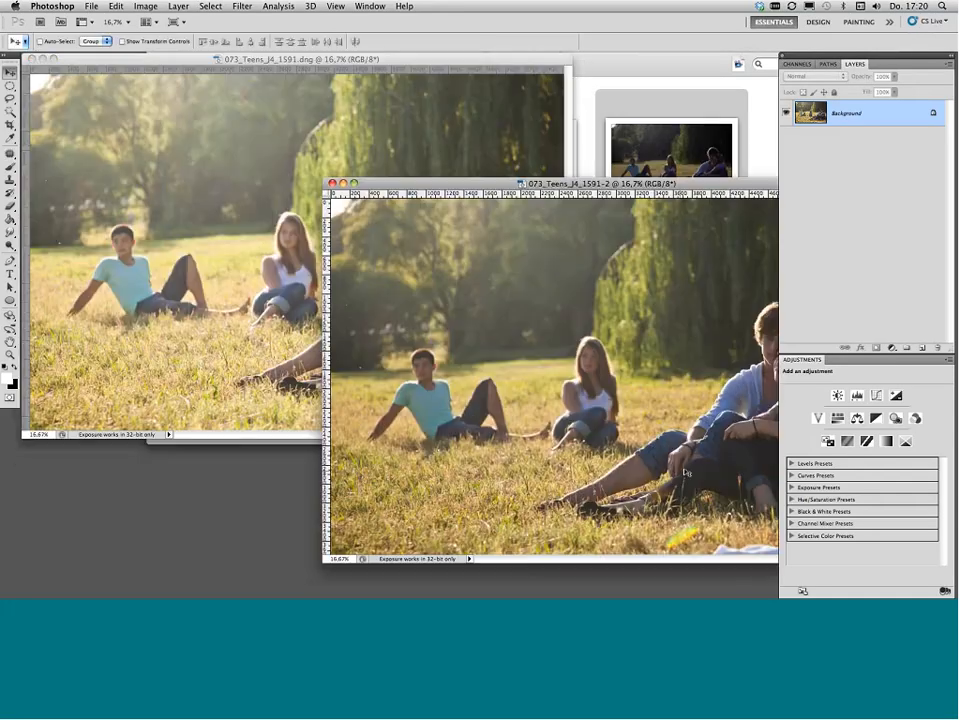
Step: Convert the Background of the brighter document, 073_Teens_J4_1591.dng, into an editable layer and duplicate it
{"action": "left_click", "coordinate": [551, 103]}
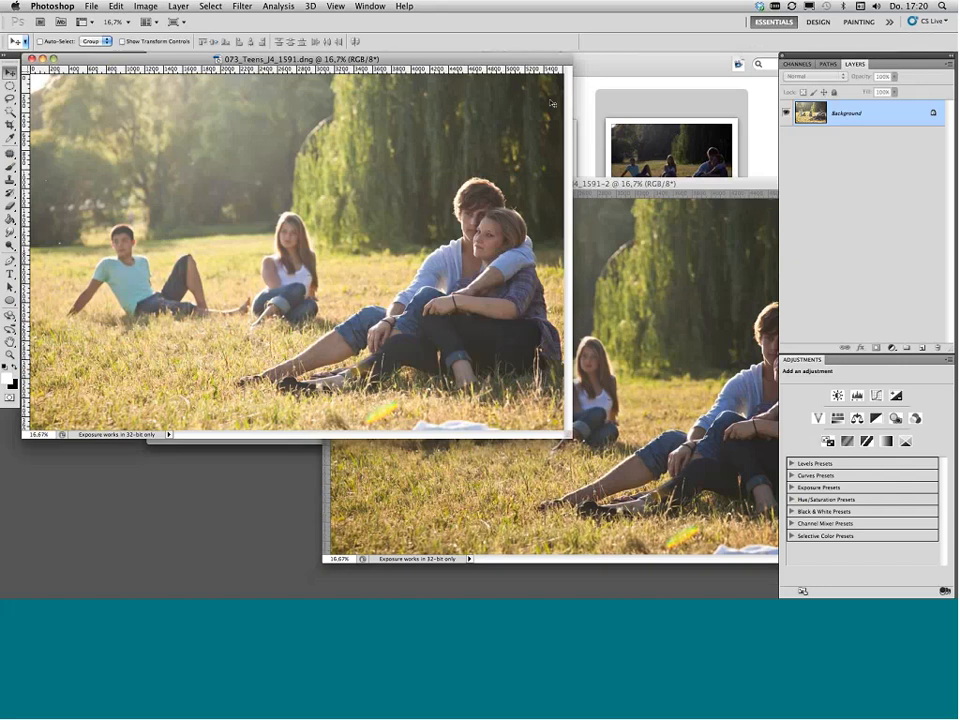
{"action": "double_click", "coordinate": [846, 113]}
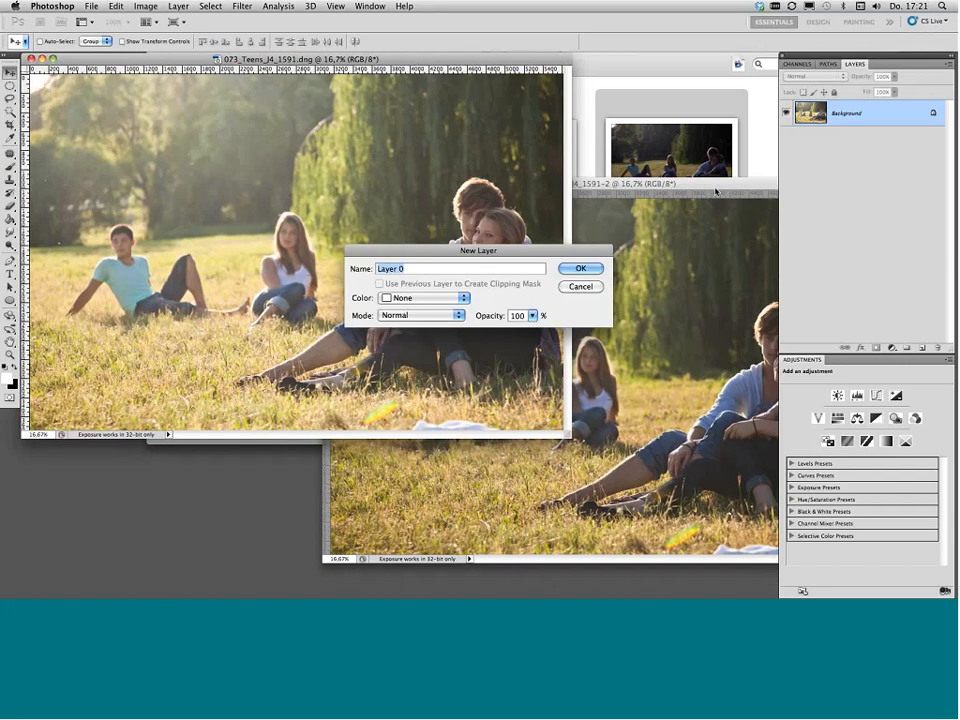
{"action": "left_click", "coordinate": [944, 64]}
{"action": "left_click", "coordinate": [910, 81]}
{"action": "key", "text": "Return"}
Step: Convert the Background of the darker document, 073_Teens_J4_1591-2, into an editable layer
{"action": "left_click", "coordinate": [660, 184]}
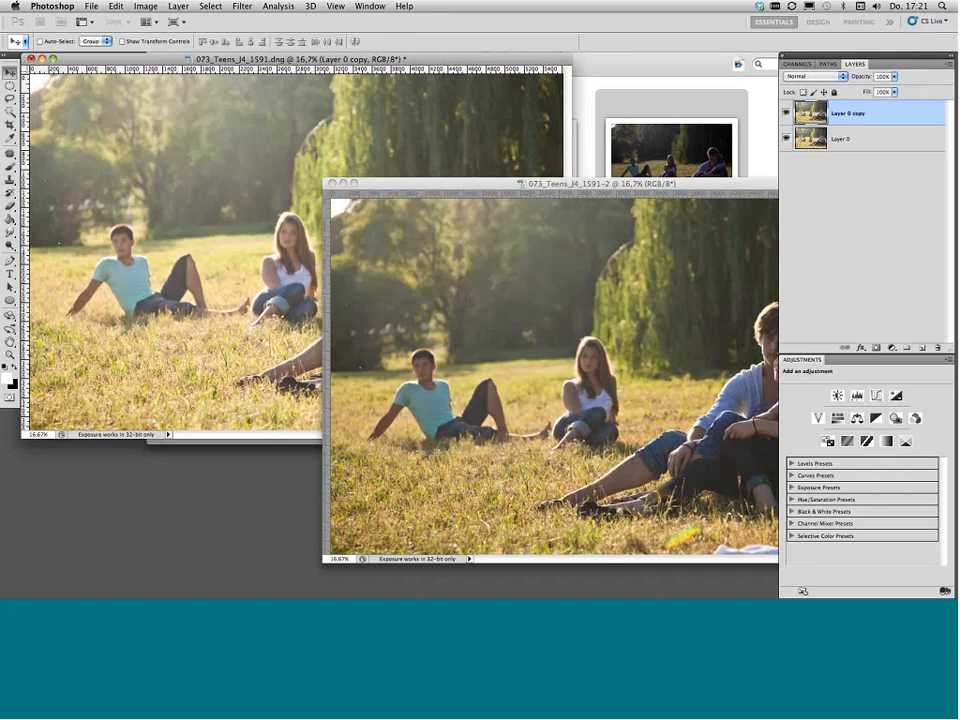
{"action": "double_click", "coordinate": [846, 113]}
{"action": "key", "text": "Return"}
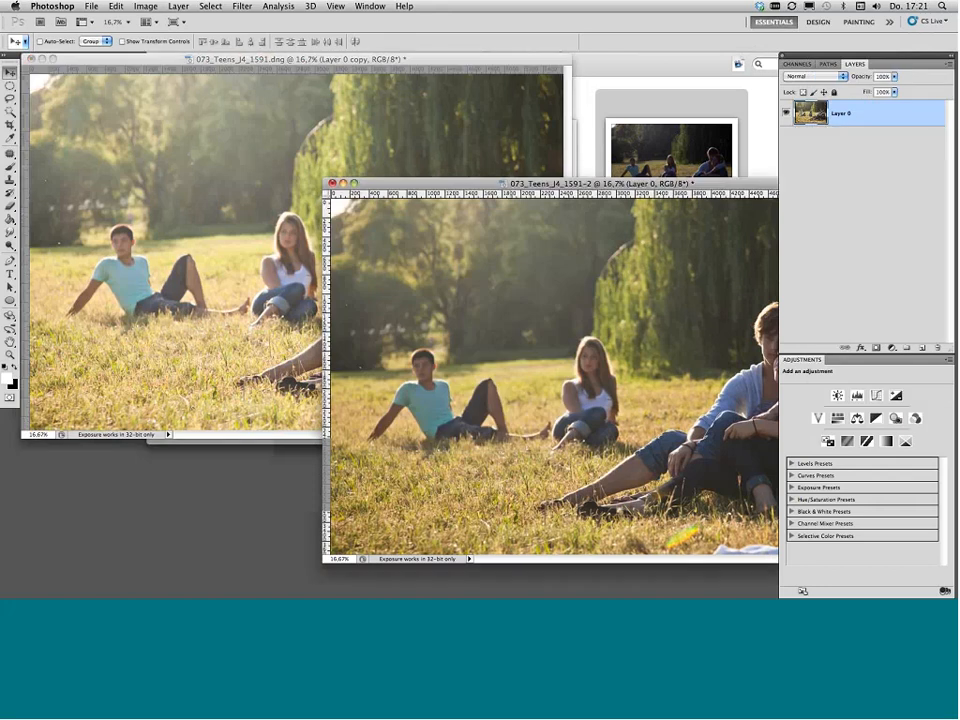
Step: Copy the darker photo as a layer into the brighter document 073_Teens_J4_1591.dng and close the darker document
{"action": "left_click_drag", "start_coordinate": [381, 222], "coordinate": [246, 163]}
{"action": "left_click", "coordinate": [623, 382]}
{"action": "key", "text": "super+w"}
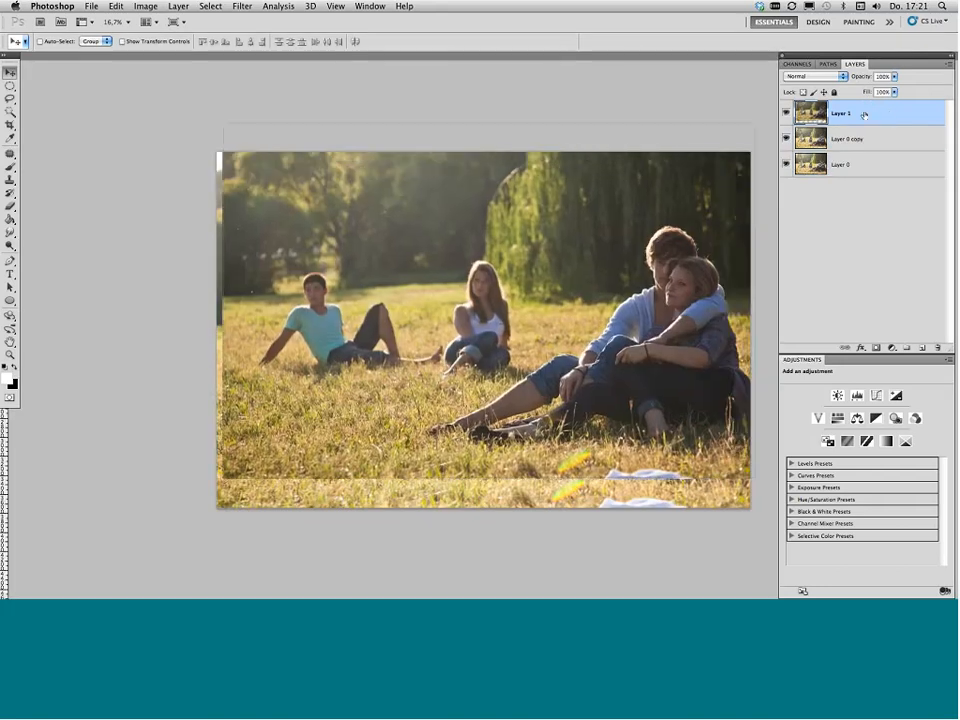
Step: Move Layer 0 copy above Layer 1 and add a layer mask to it
{"action": "left_click", "coordinate": [850, 138], "text": "shift"}
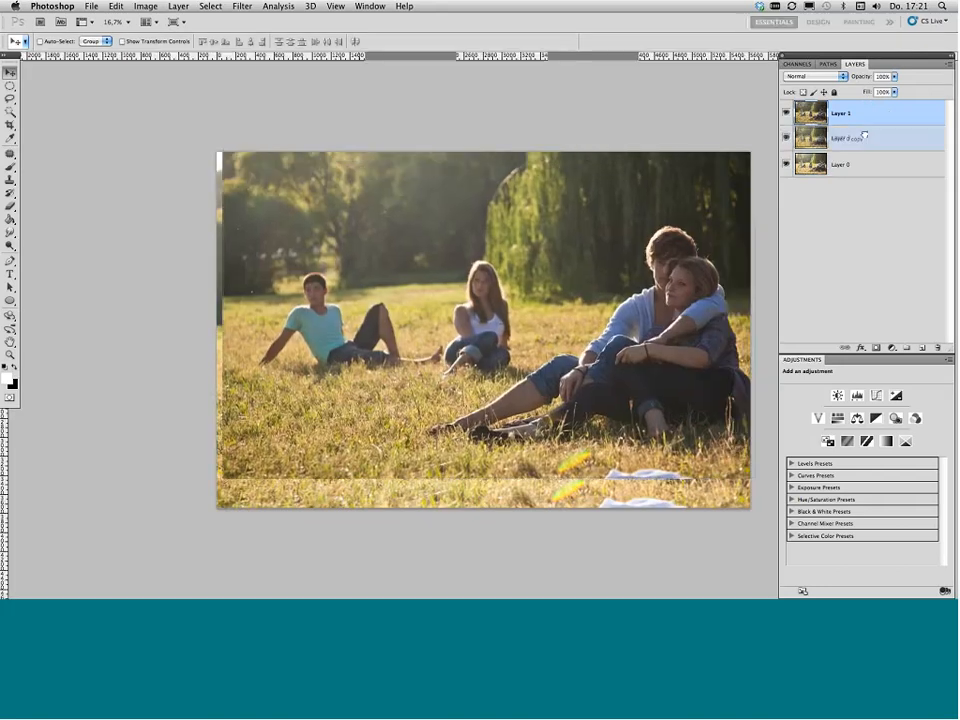
{"action": "left_click_drag", "start_coordinate": [865, 138], "coordinate": [881, 150]}
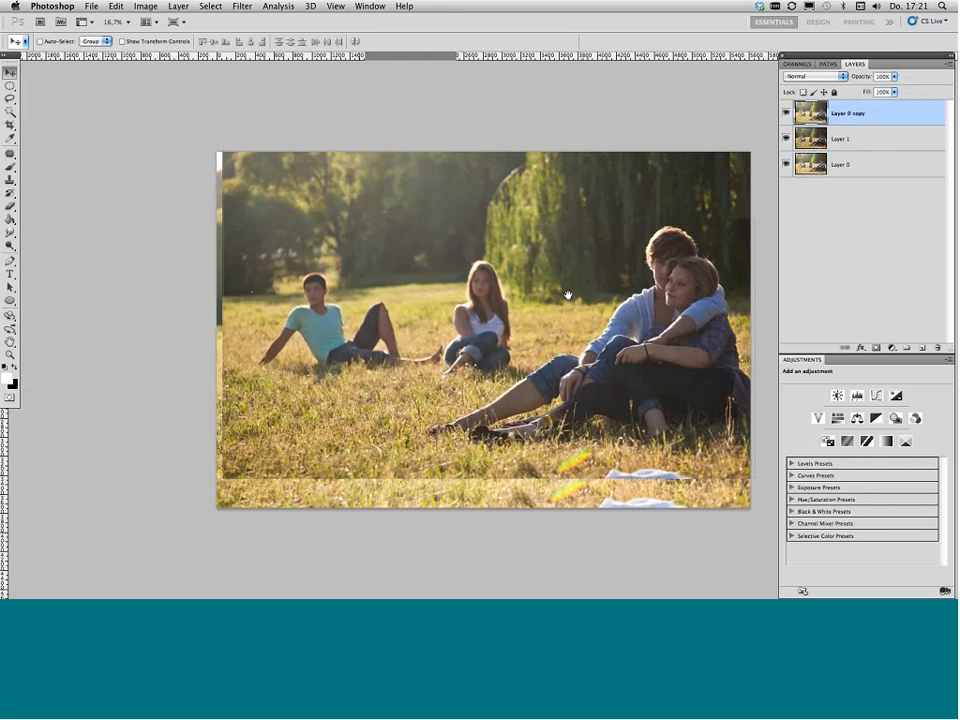
{"action": "left_click_drag", "start_coordinate": [600, 293], "coordinate": [560, 296]}
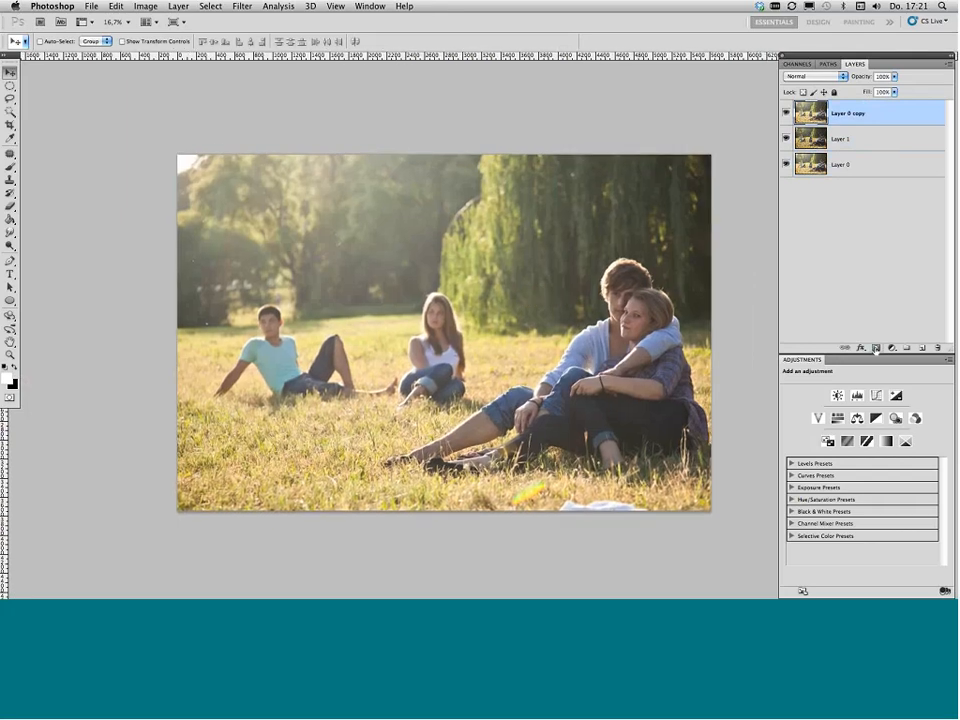
{"action": "left_click", "coordinate": [876, 348]}
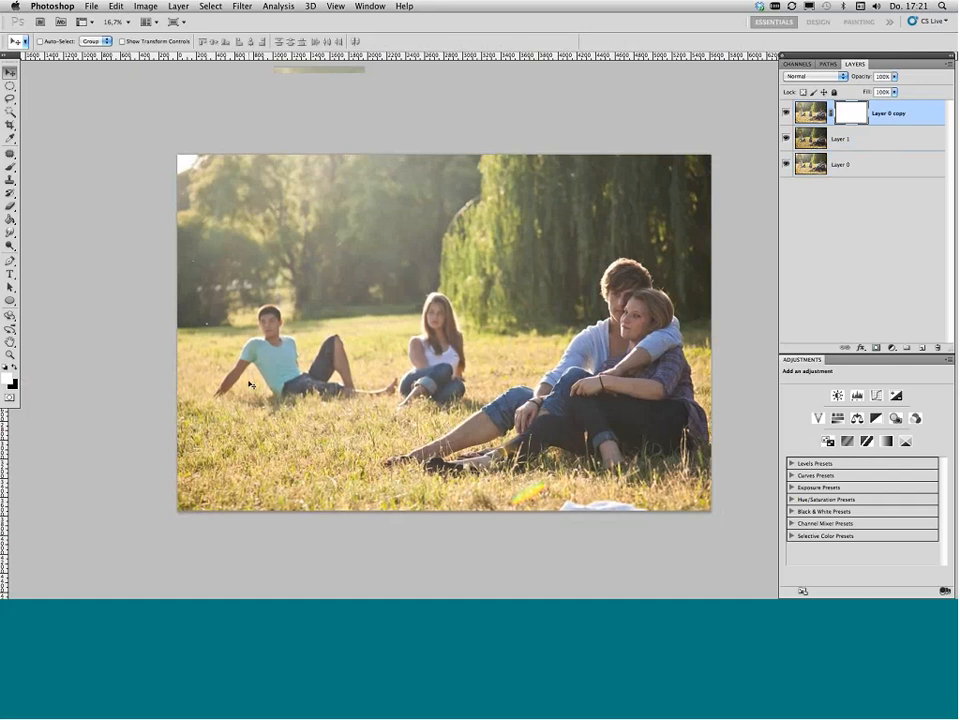
Step: Set up the Brush tool with black as foreground colour, a size of 215 px and a hardness of 29%
{"action": "key", "text": "super+plus"}
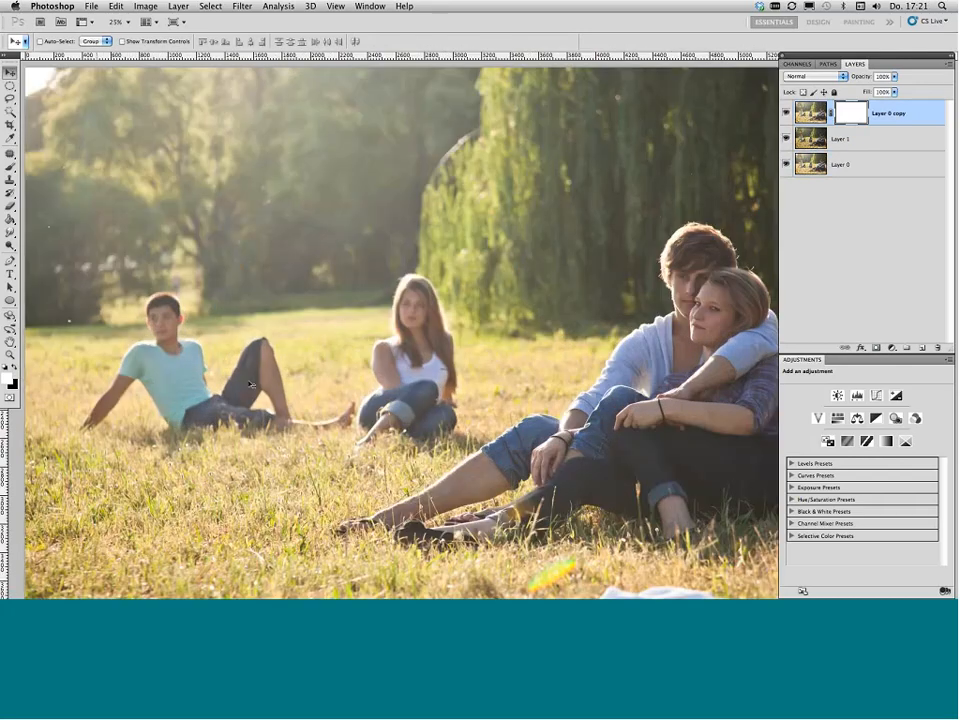
{"action": "key", "text": "super+plus"}
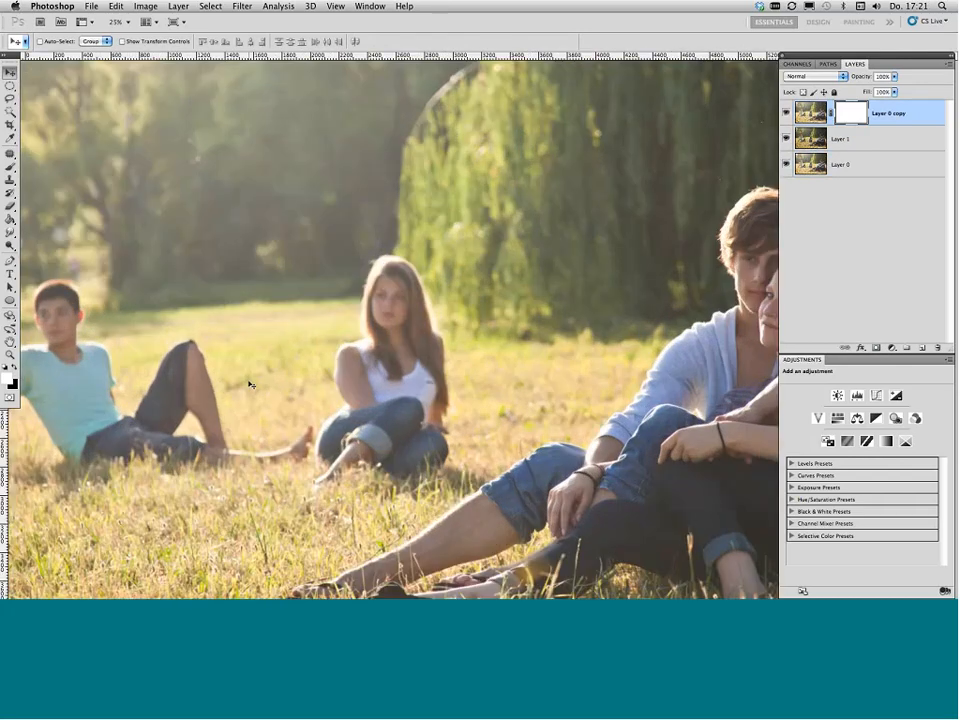
{"action": "left_click_drag", "start_coordinate": [248, 384], "coordinate": [8, 199]}
{"action": "key", "text": "x"}
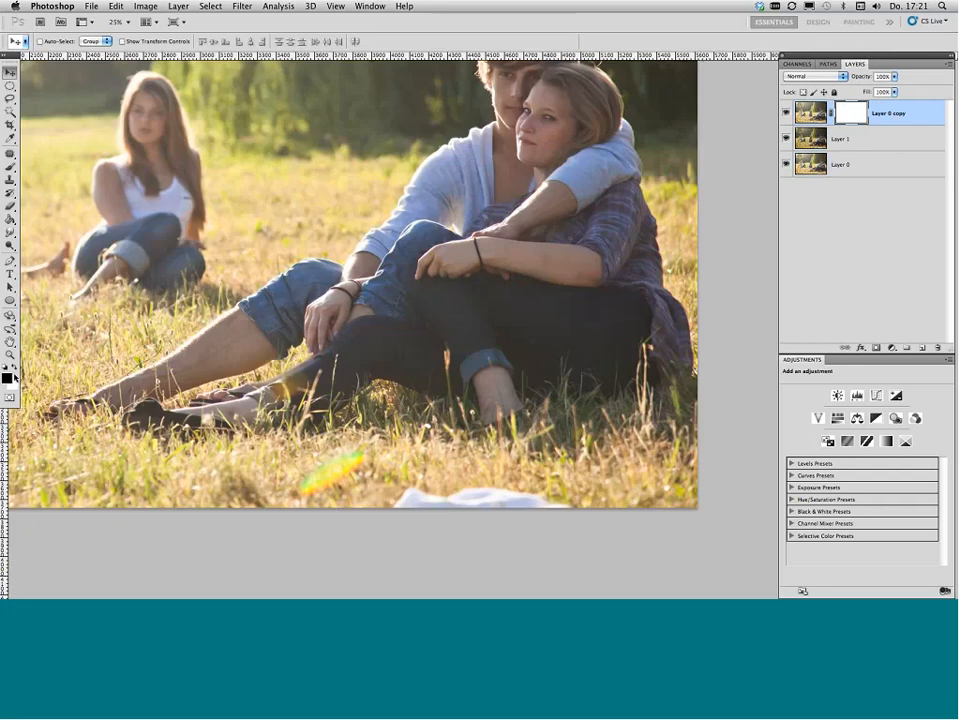
{"action": "key", "text": "b"}
{"action": "left_click", "coordinate": [221, 42]}
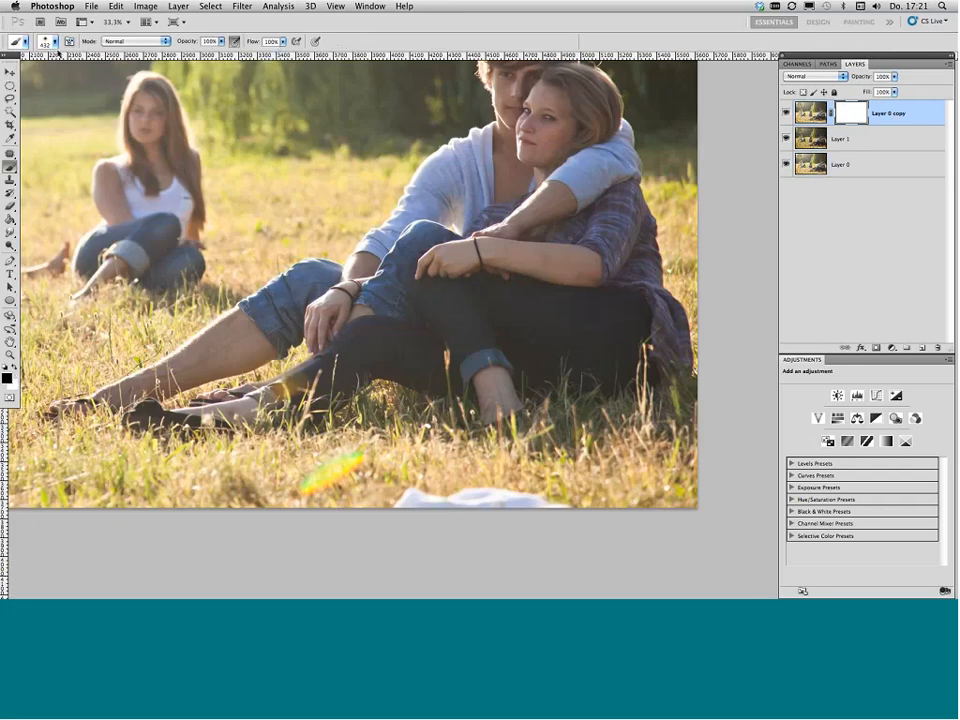
{"action": "left_click", "coordinate": [55, 41]}
{"action": "left_click_drag", "start_coordinate": [38, 96], "coordinate": [47, 96]}
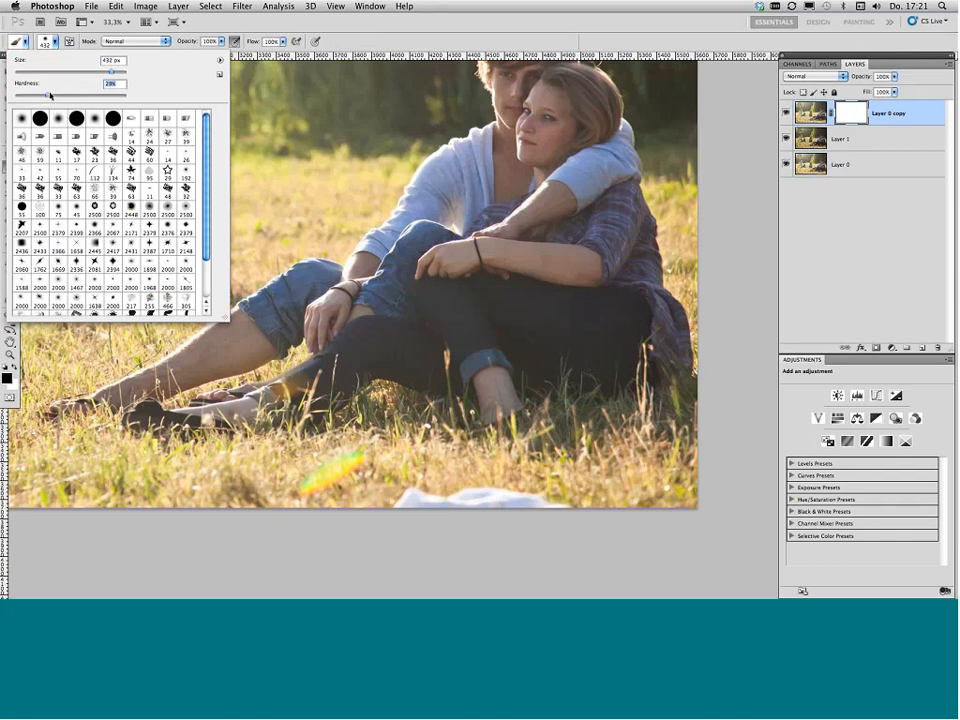
{"action": "left_click_drag", "start_coordinate": [111, 72], "coordinate": [98, 73]}
Step: Keep 000000 as the foreground colour and paint over the couple's dark trousers on the mask of Layer 0 copy
{"action": "left_click", "coordinate": [8, 377]}
{"action": "left_click", "coordinate": [8, 377]}
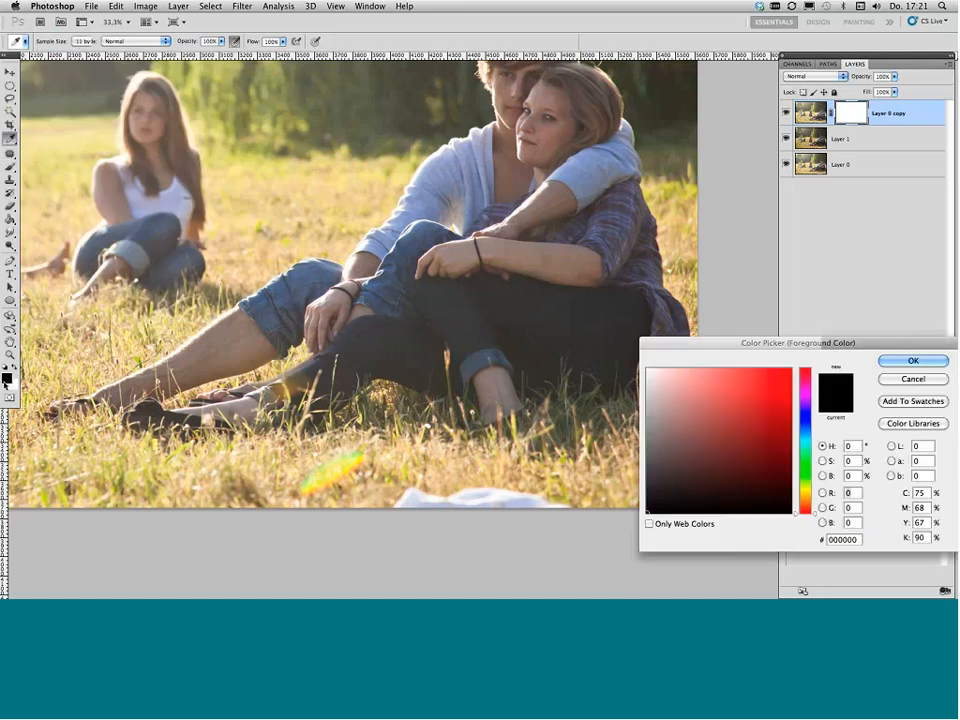
{"action": "left_click", "coordinate": [915, 361]}
{"action": "key", "text": "b"}
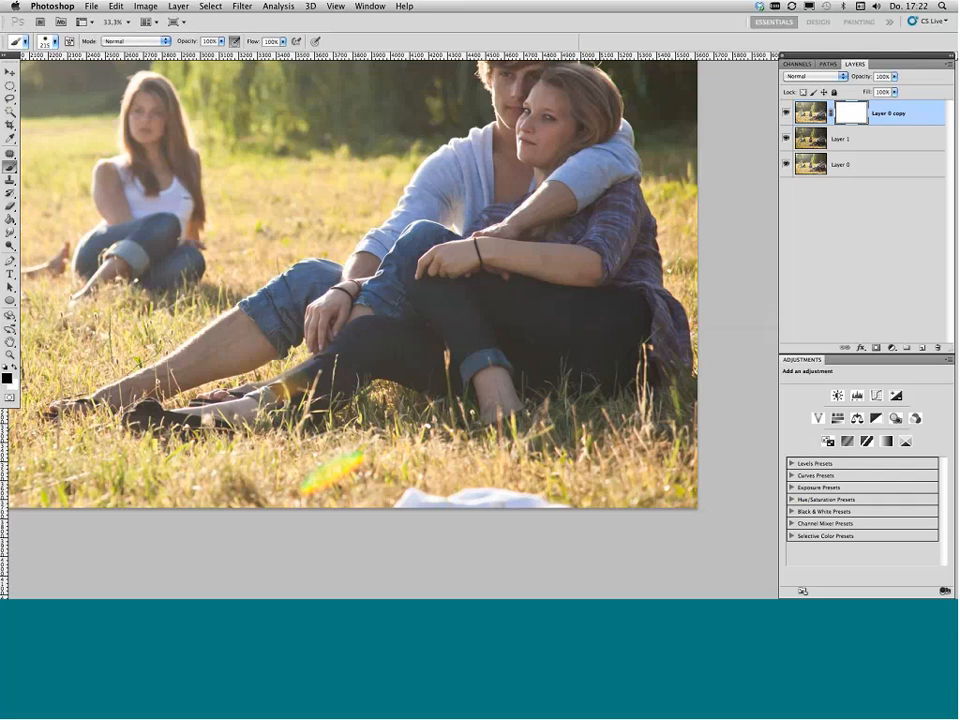
{"action": "left_click", "coordinate": [851, 144]}
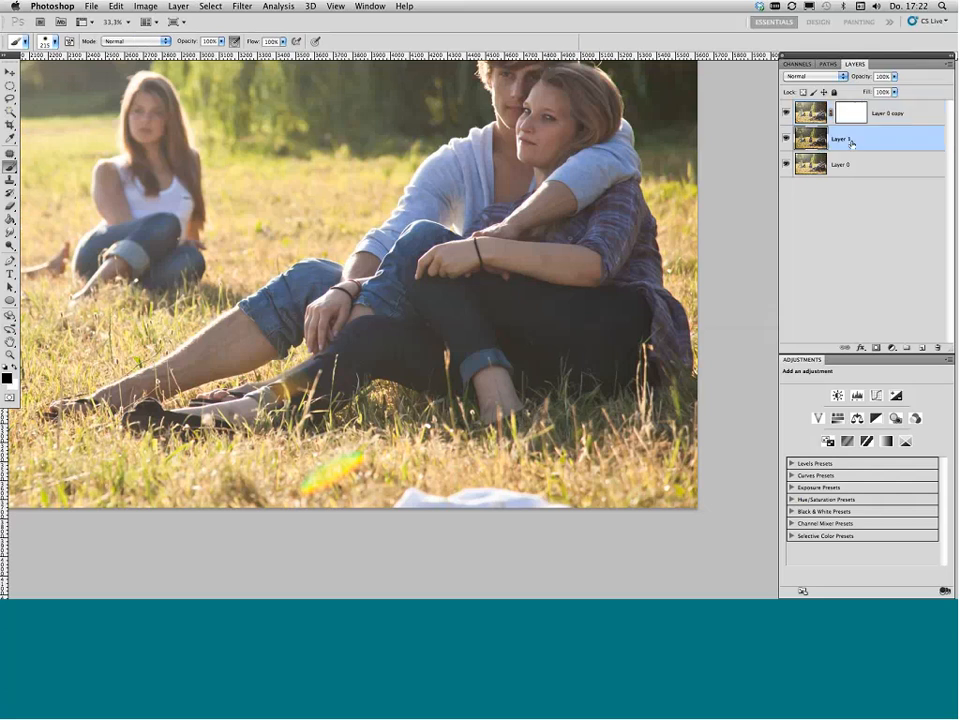
{"action": "key", "text": "x"}
{"action": "left_click", "coordinate": [851, 113]}
{"action": "key", "text": "x"}
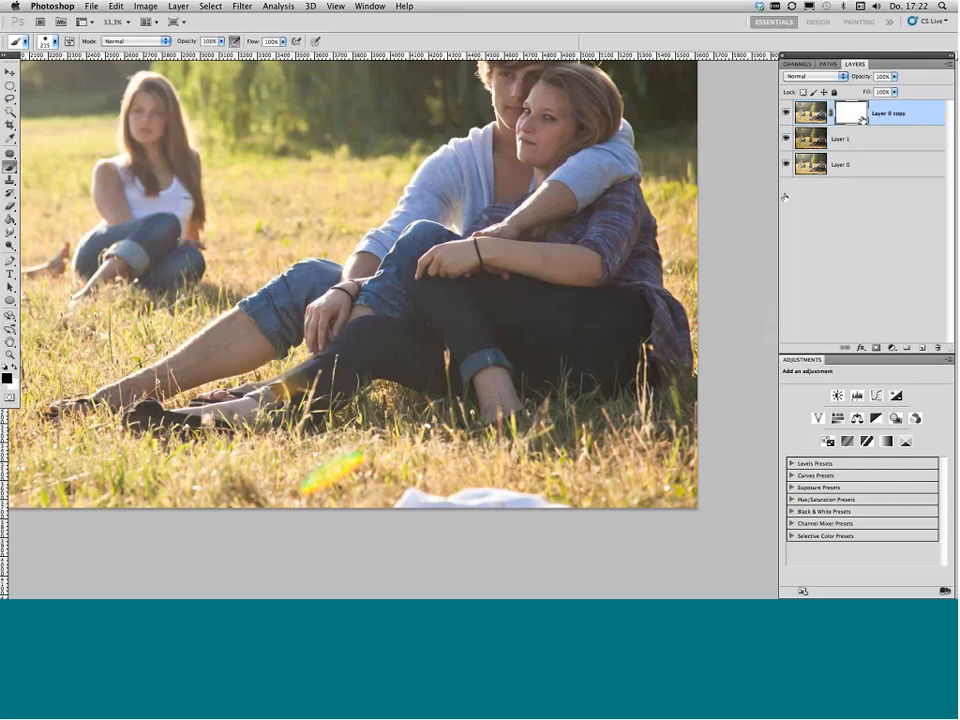
{"action": "mouse_move", "coordinate": [576, 336]}
{"action": "left_mouse_down"}
{"action": "mouse_move", "coordinate": [589, 317]}
{"action": "mouse_move", "coordinate": [628, 317]}
{"action": "mouse_move", "coordinate": [626, 371]}
{"action": "mouse_move", "coordinate": [579, 381]}
{"action": "mouse_move", "coordinate": [538, 315]}
{"action": "mouse_move", "coordinate": [565, 308]}
{"action": "mouse_move", "coordinate": [484, 298]}
{"action": "mouse_move", "coordinate": [445, 340]}
{"action": "mouse_move", "coordinate": [470, 352]}
{"action": "mouse_move", "coordinate": [502, 346]}
{"action": "mouse_move", "coordinate": [529, 375]}
{"action": "mouse_move", "coordinate": [450, 302]}
{"action": "mouse_move", "coordinate": [424, 304]}
{"action": "mouse_move", "coordinate": [316, 402]}
{"action": "mouse_move", "coordinate": [371, 356]}
{"action": "mouse_move", "coordinate": [358, 360]}
{"action": "mouse_move", "coordinate": [370, 338]}
{"action": "mouse_move", "coordinate": [371, 371]}
{"action": "left_mouse_up"}
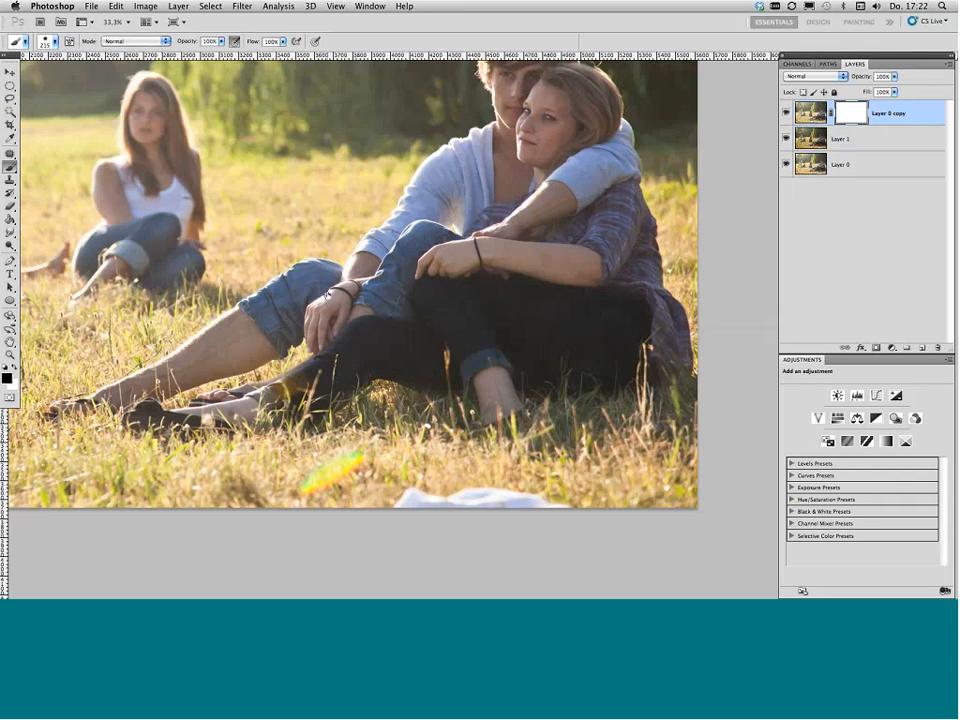
Step: Refine the mask along the upper edge of the dark trousers with a softer 93 px brush and check the whole photo
{"action": "key", "text": "super+plus"}
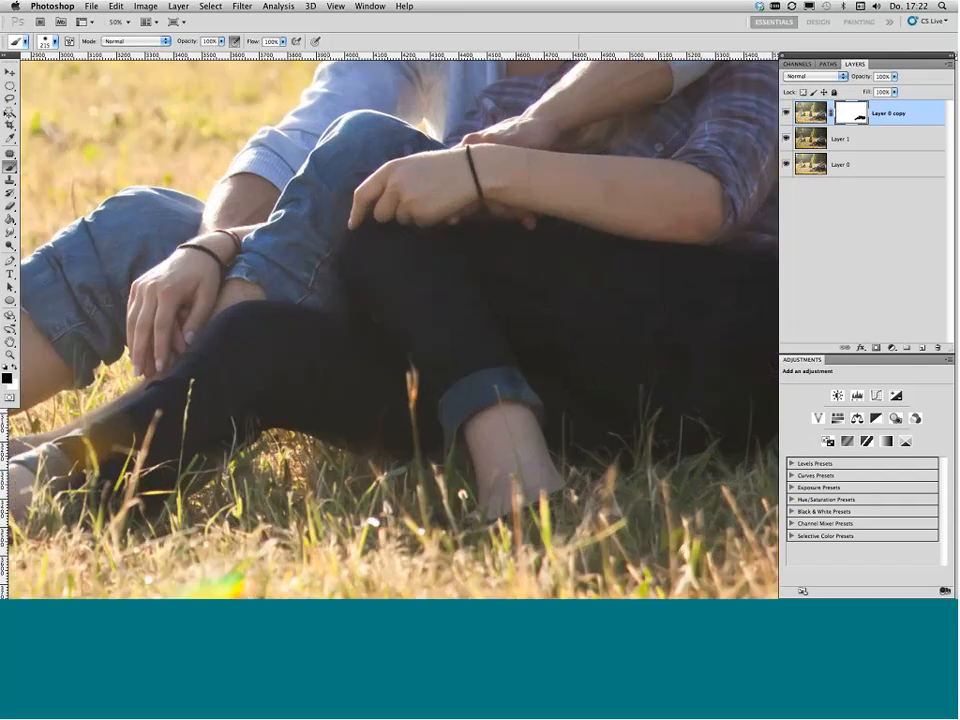
{"action": "left_click", "coordinate": [54, 42]}
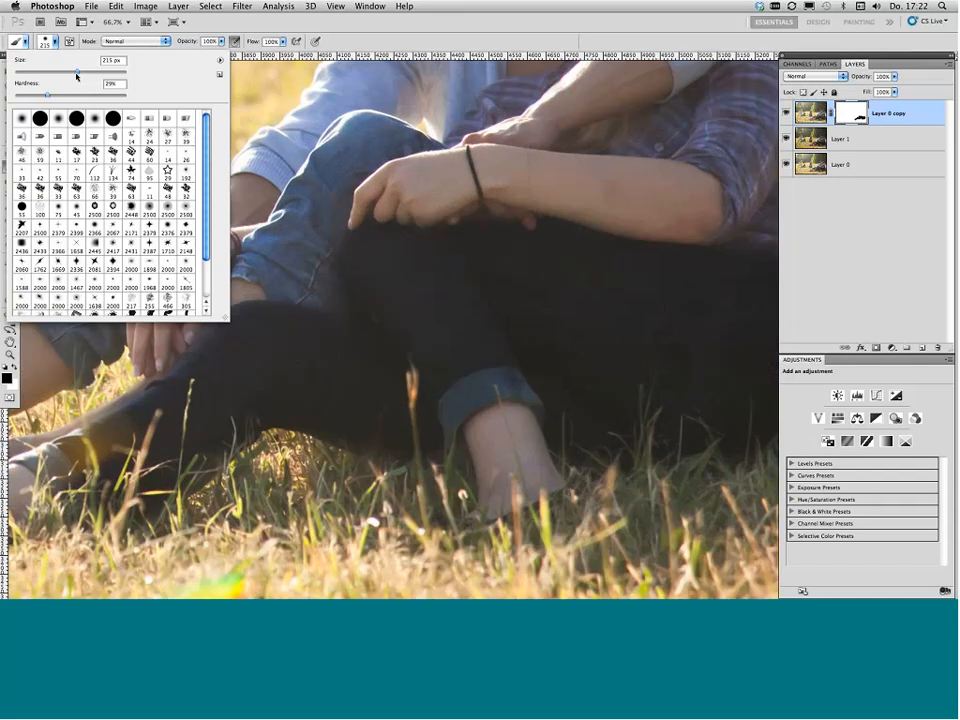
{"action": "left_click_drag", "start_coordinate": [76, 73], "coordinate": [66, 73]}
{"action": "left_click_drag", "start_coordinate": [47, 94], "coordinate": [32, 94]}
{"action": "left_click", "coordinate": [343, 239]}
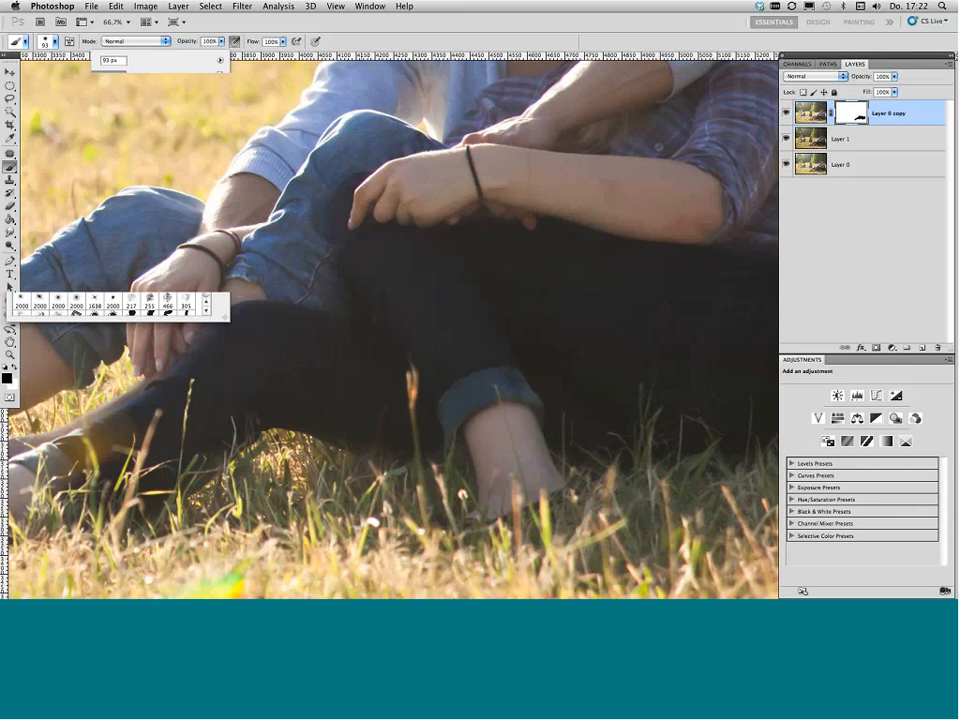
{"action": "key", "text": "super+minus"}
{"action": "key", "text": "super+minus"}
{"action": "key", "text": "super+minus"}
{"action": "key", "text": "super+minus"}
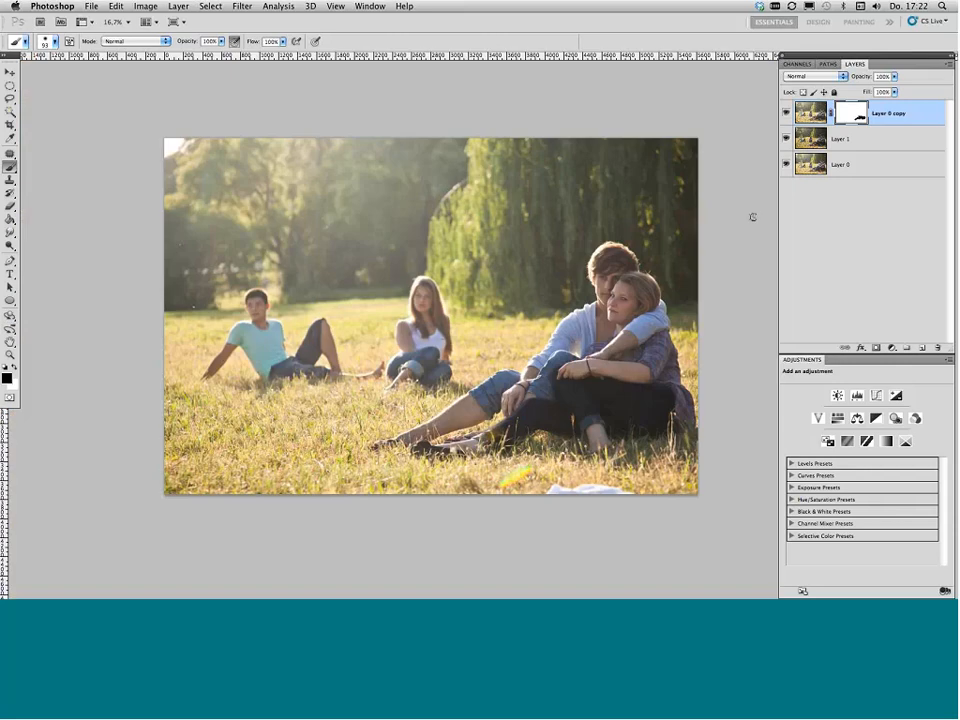
Step: Merge the masked Layer 0 copy with Layer 1 into one layer, leaving Layer 0 separate
{"action": "key", "text": "super+plus"}
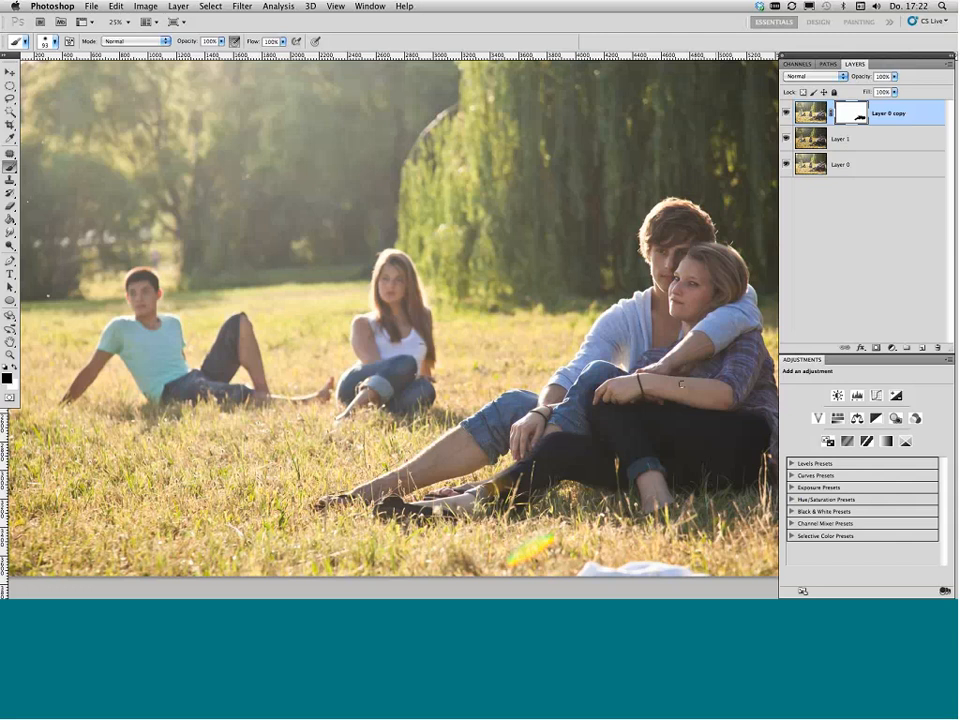
{"action": "key", "text": "super+minus"}
{"action": "left_click", "coordinate": [948, 63]}
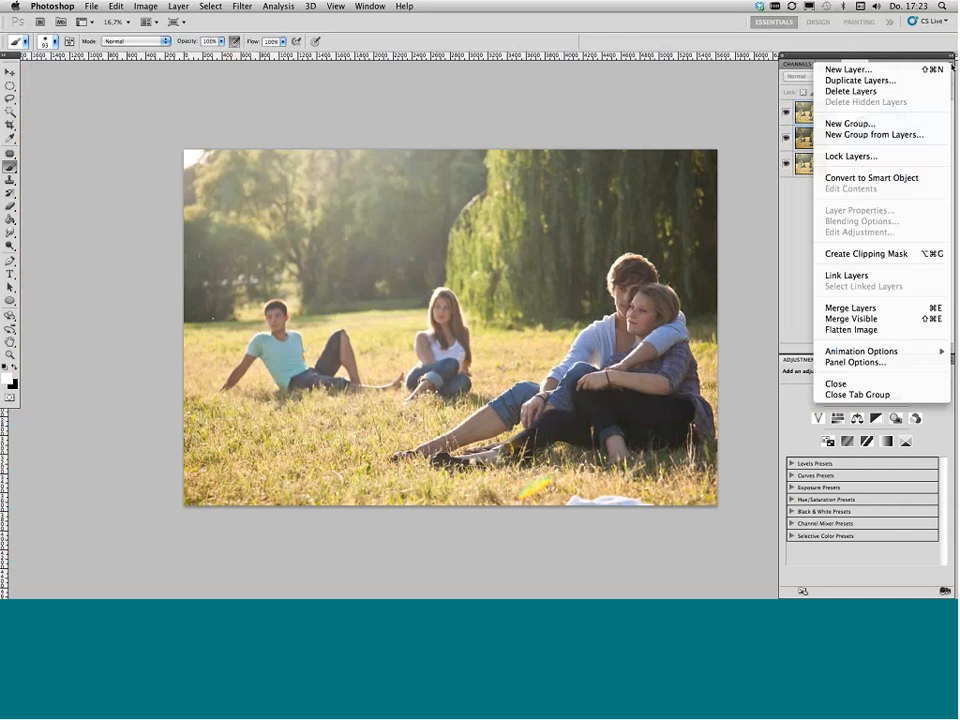
{"action": "left_click", "coordinate": [850, 308]}
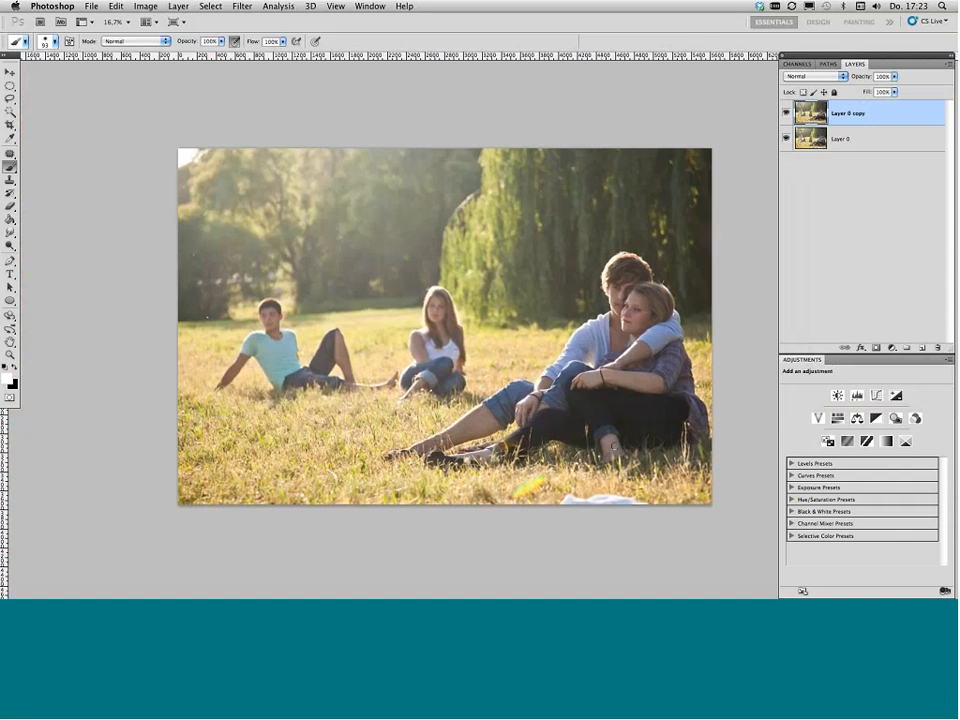
Step: Select the embracing couple with a freehand Lasso outline and feather the selection by 30 pixels
{"action": "key", "text": "super+plus"}
{"action": "key", "text": "l"}
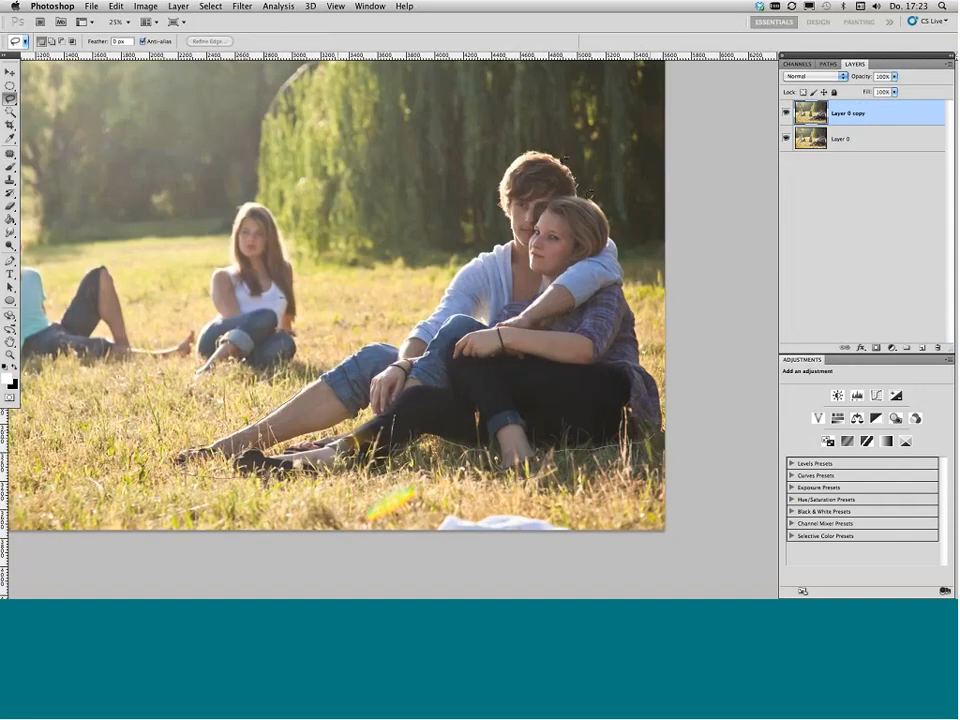
{"action": "mouse_move", "coordinate": [564, 158]}
{"action": "left_mouse_down"}
{"action": "mouse_move", "coordinate": [410, 338]}
{"action": "mouse_move", "coordinate": [325, 380]}
{"action": "left_mouse_up"}
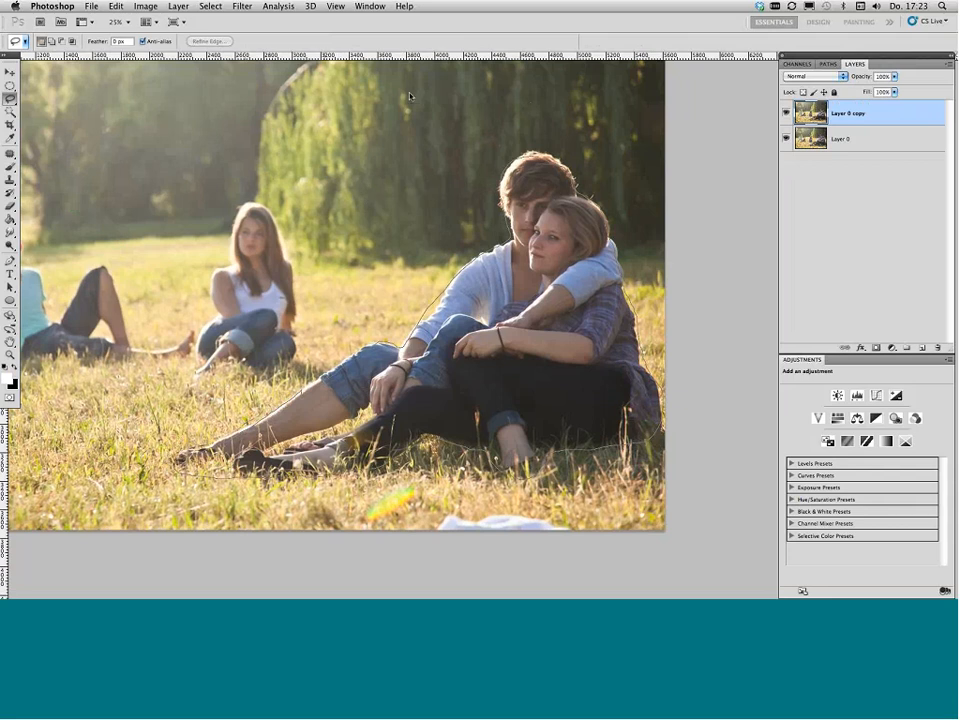
{"action": "key", "text": "shift+F6"}
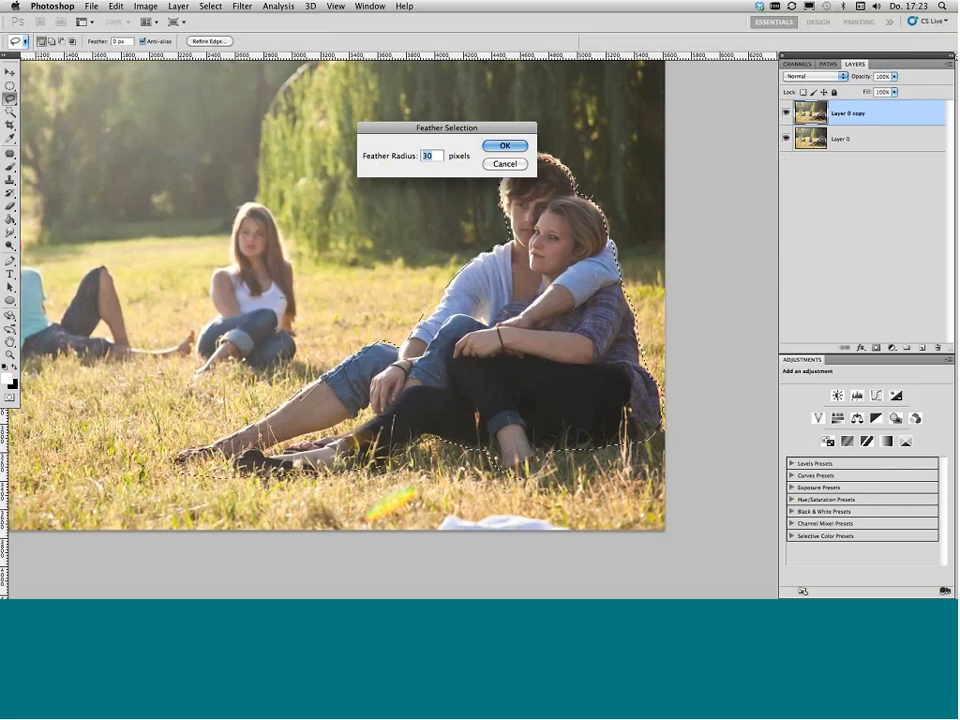
{"action": "key", "text": "Return"}
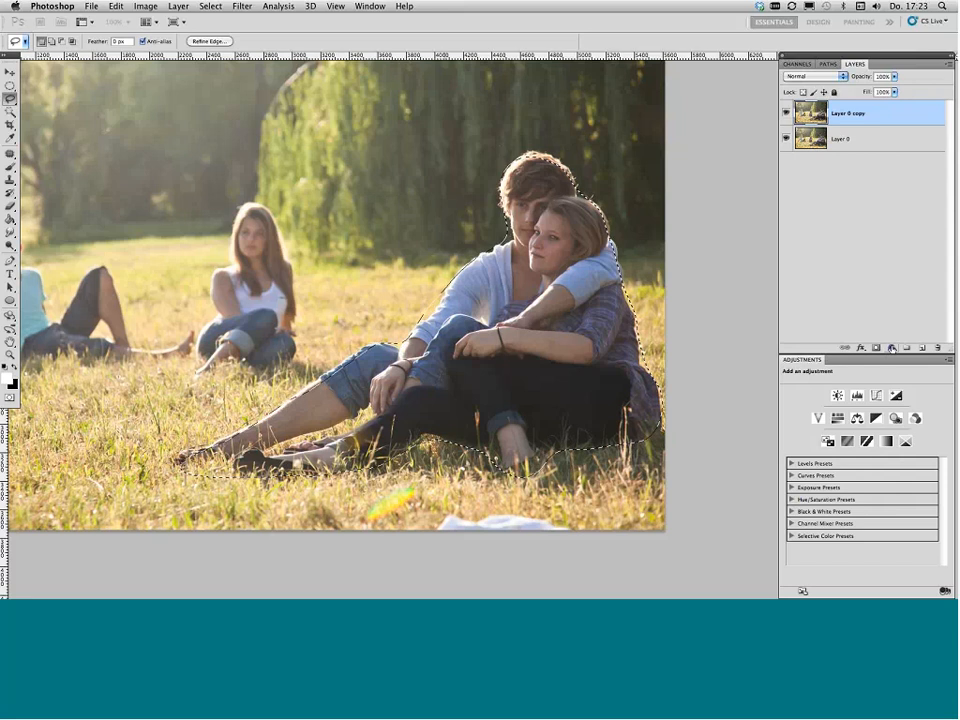
Step: Add a Curves adjustment layer limited to the couple and brighten it by raising input 169 to output 186
{"action": "left_click", "coordinate": [893, 348]}
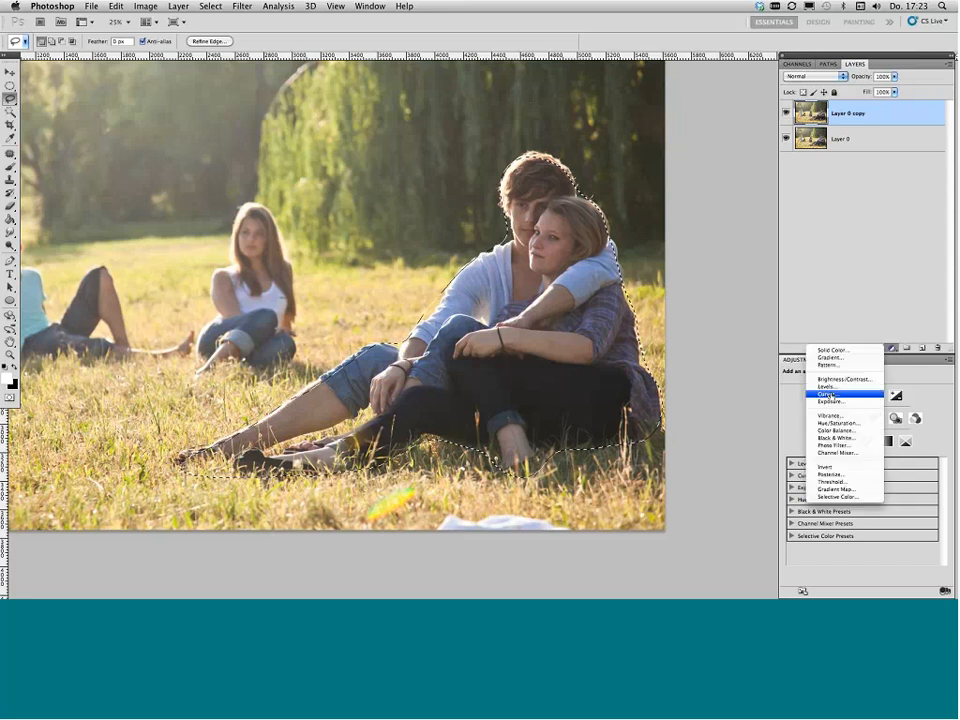
{"action": "left_click", "coordinate": [829, 395]}
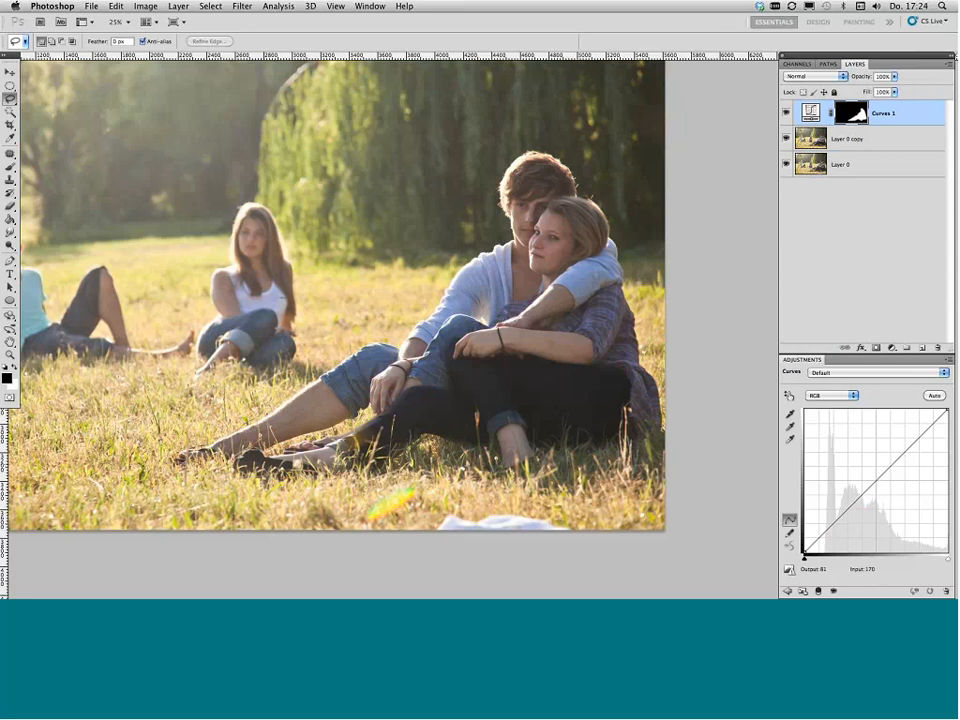
{"action": "left_click", "coordinate": [903, 453]}
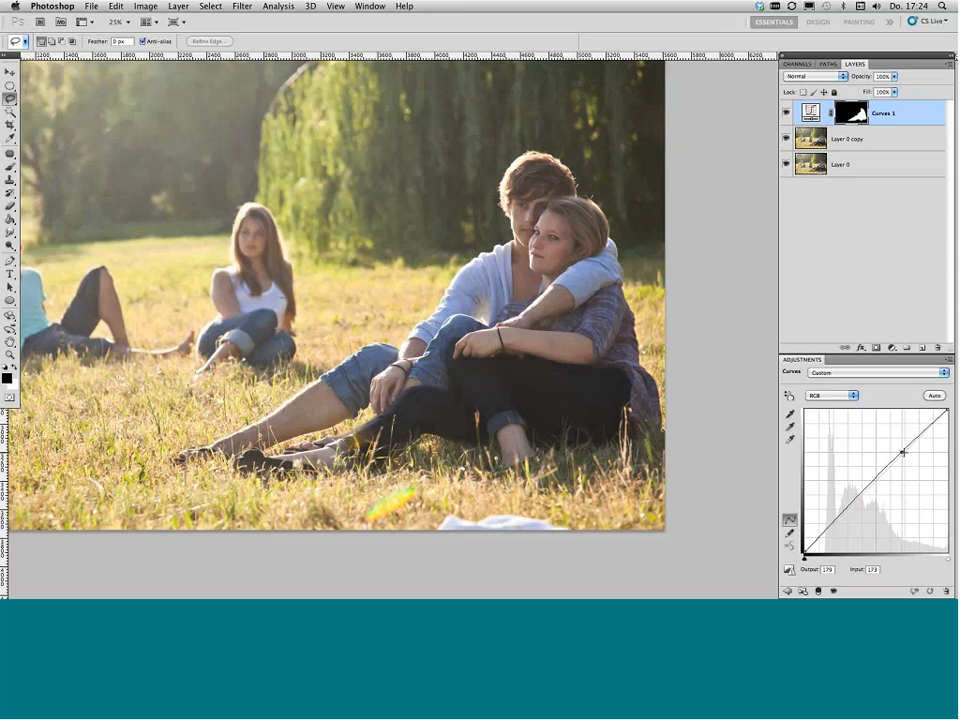
{"action": "left_click_drag", "start_coordinate": [903, 453], "coordinate": [899, 447]}
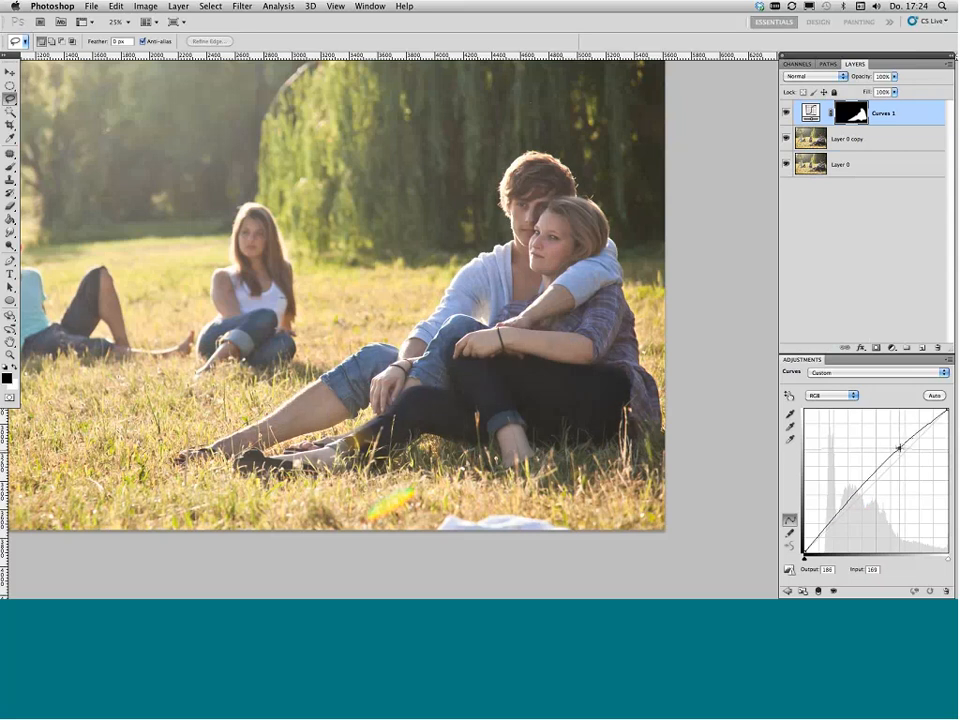
Step: Add a lower curve point to deepen the couple's shadows and set the upper point to input 168, output 189
{"action": "left_click", "coordinate": [830, 521]}
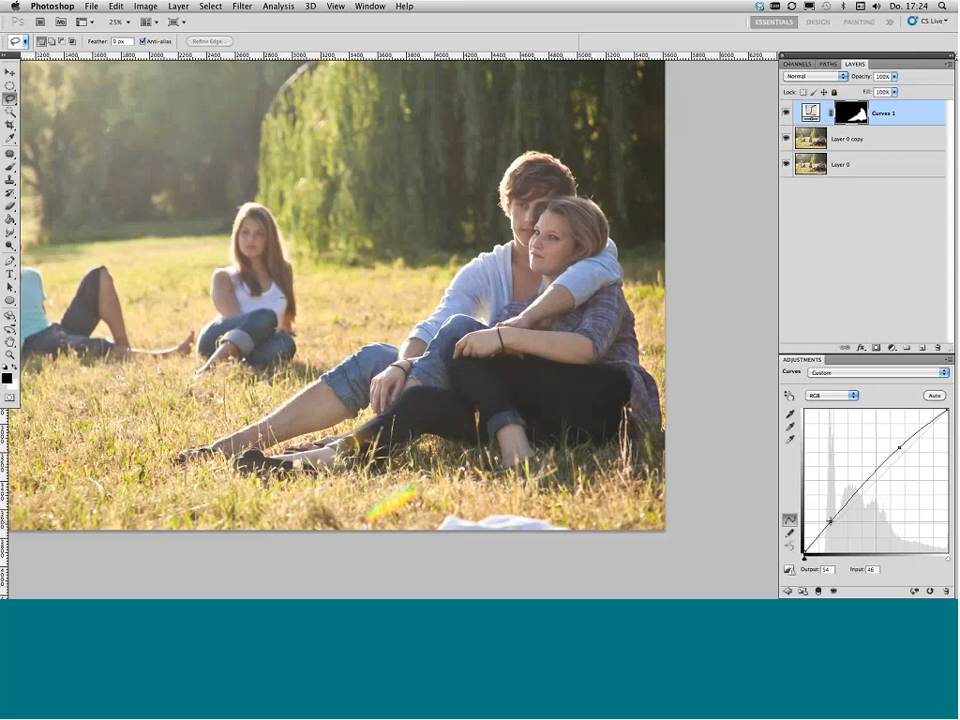
{"action": "left_click_drag", "start_coordinate": [832, 523], "coordinate": [833, 524]}
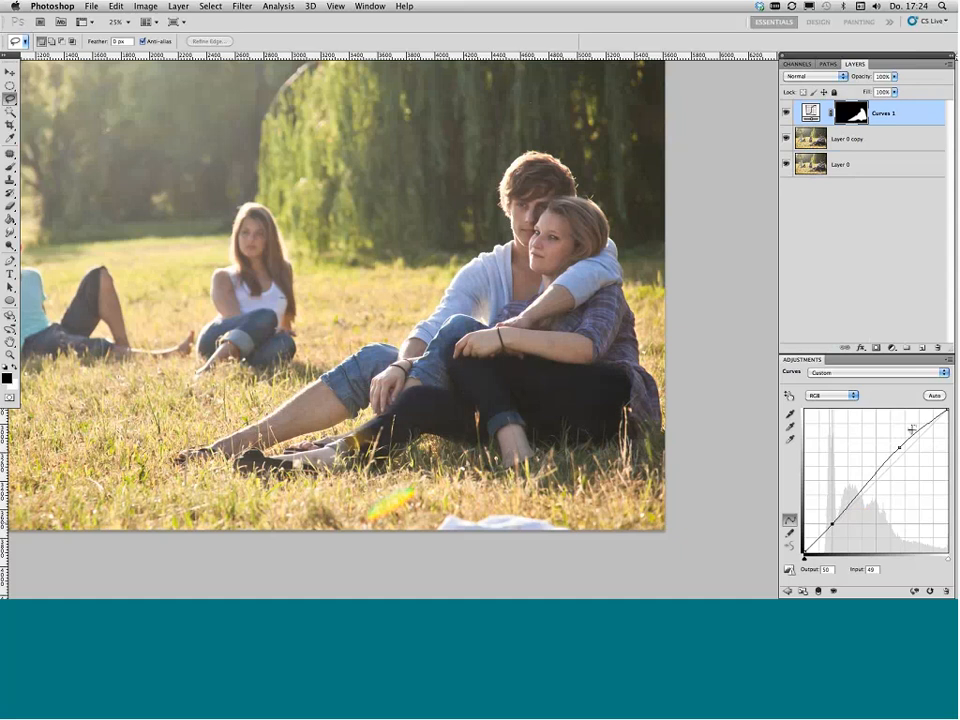
{"action": "left_click", "coordinate": [833, 524]}
{"action": "left_click_drag", "start_coordinate": [835, 528], "coordinate": [841, 534]}
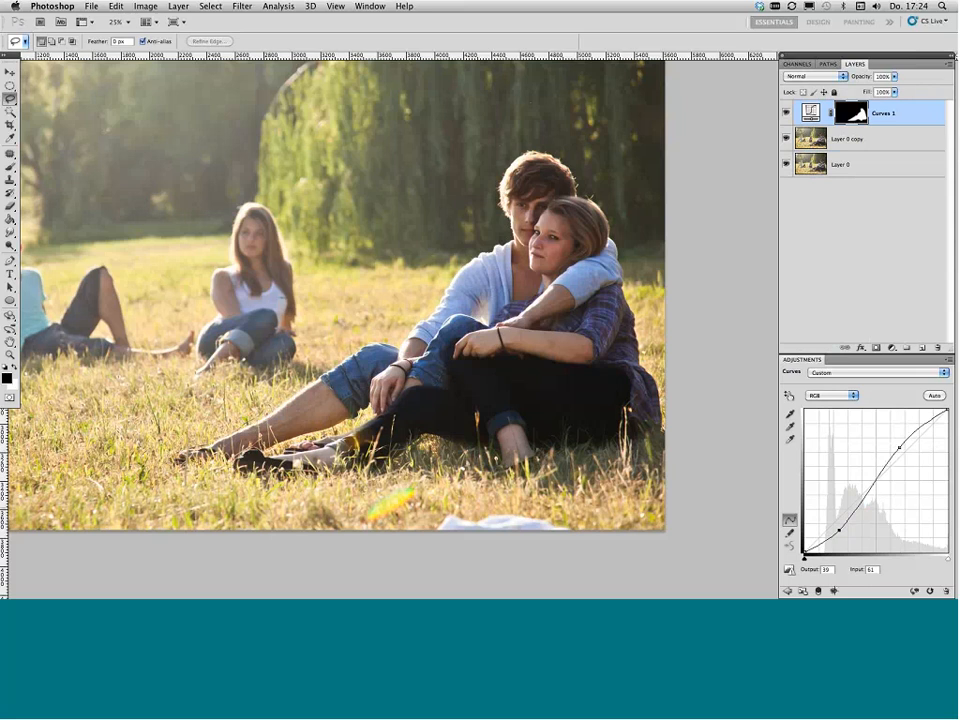
{"action": "left_click_drag", "start_coordinate": [899, 447], "coordinate": [898, 445]}
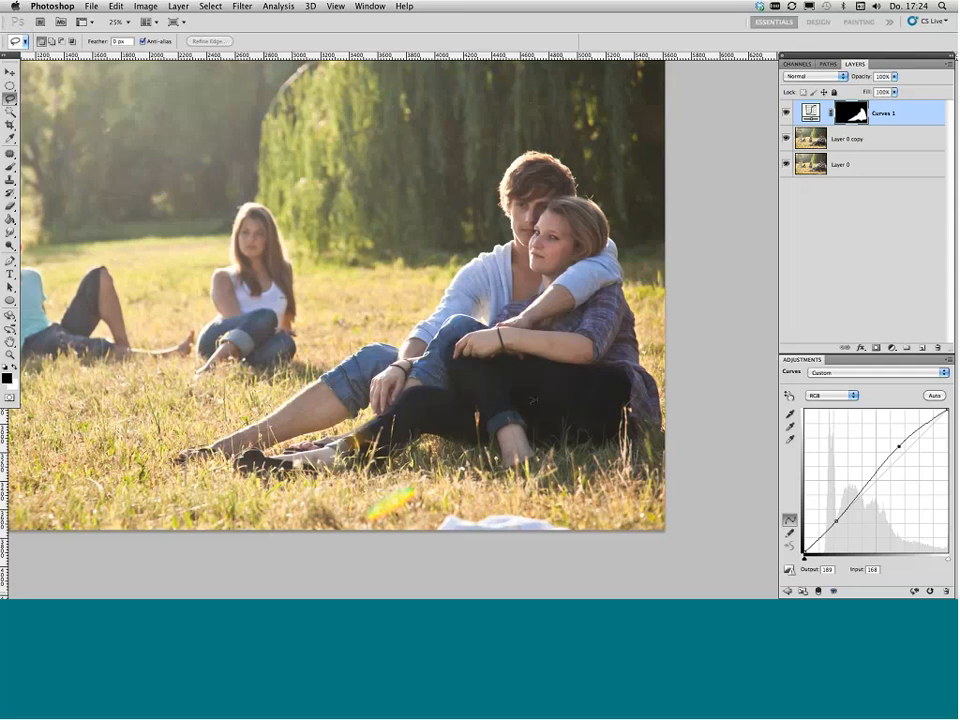
Step: Switch to Acrobat to view the before and after comparison on page 3 of Webinar_2012.pdf
{"action": "key", "text": "super+minus"}
{"action": "mouse_move", "coordinate": [251, 590]}
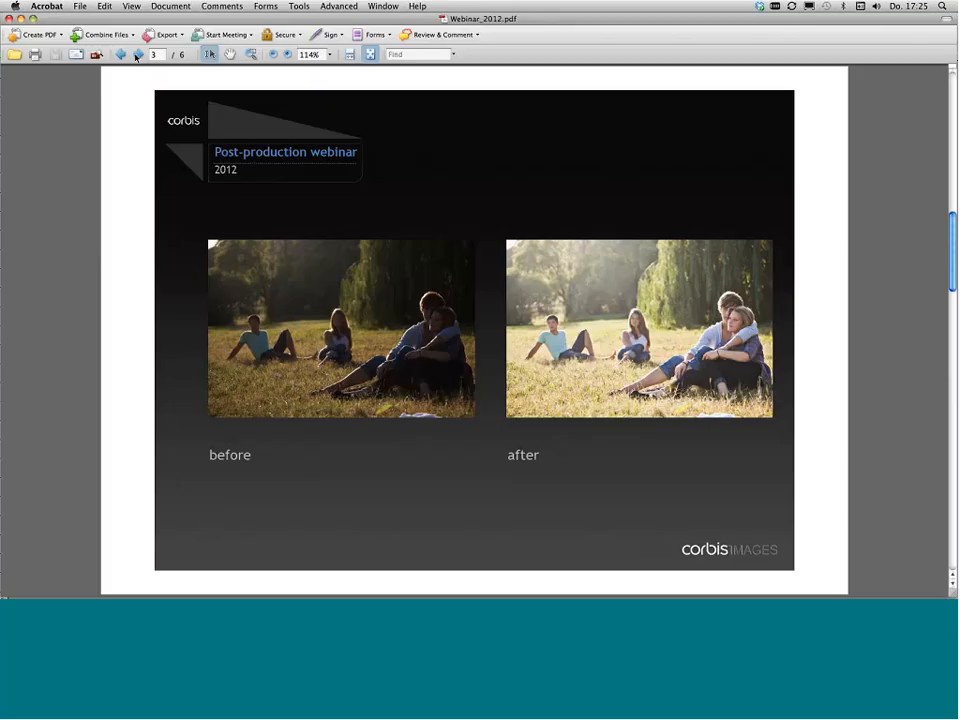
Step: Return to Photoshop, close the finished backlit photo, and open _MG_8764.CR2 from the 01_RAW processing folder in Camera Raw
{"action": "key", "text": "super+Tab"}
{"action": "key", "text": "super+w"}
{"action": "left_click", "coordinate": [430, 217]}
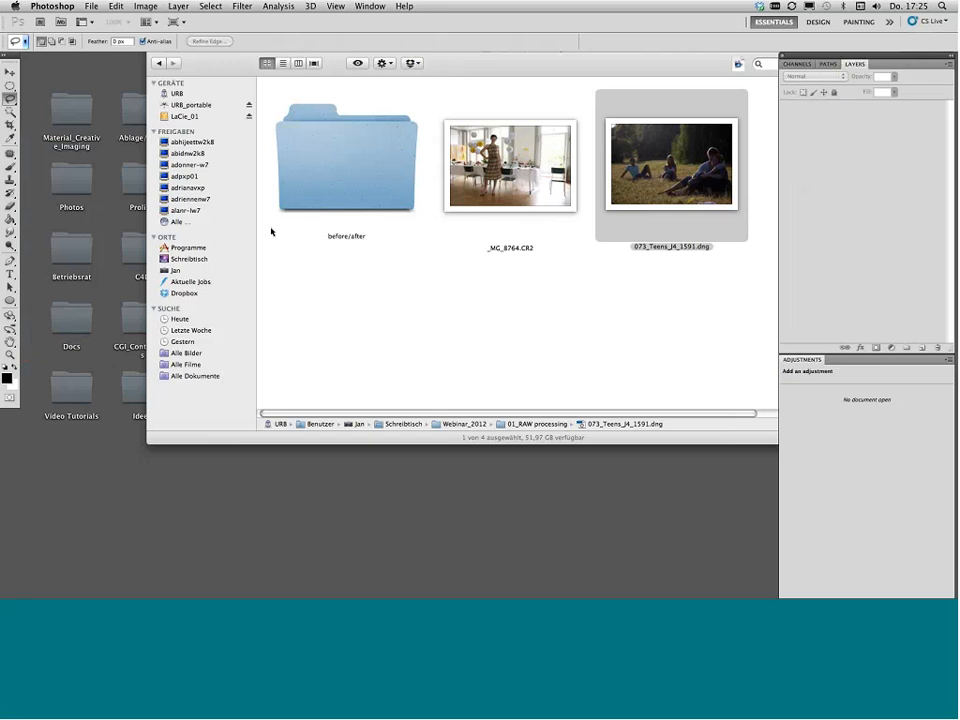
{"action": "left_click", "coordinate": [454, 298]}
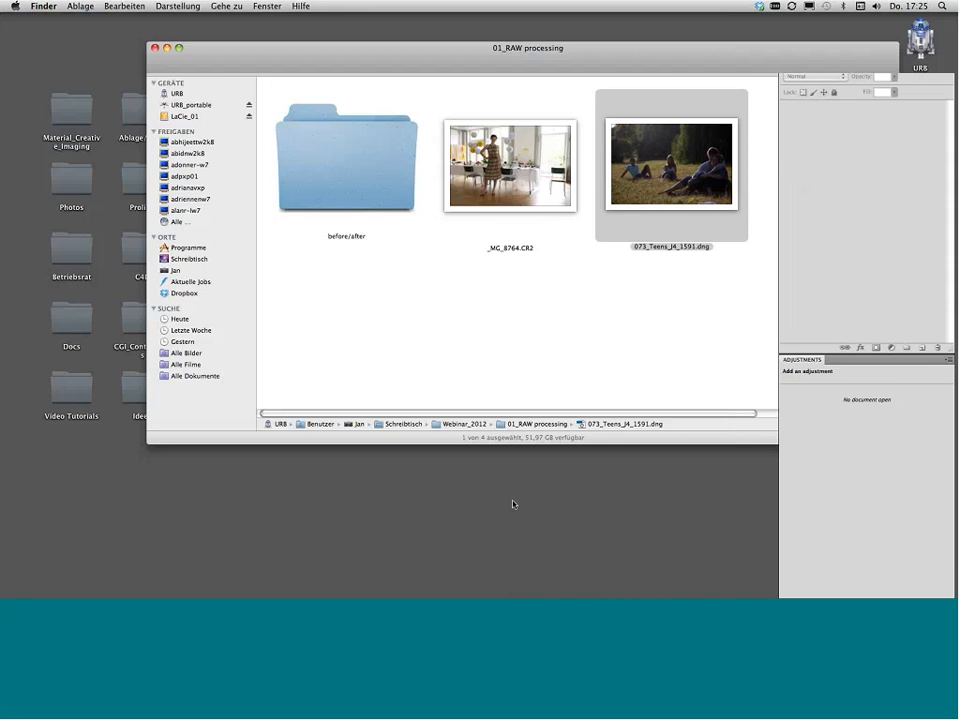
{"action": "left_click_drag", "start_coordinate": [510, 165], "coordinate": [510, 568]}
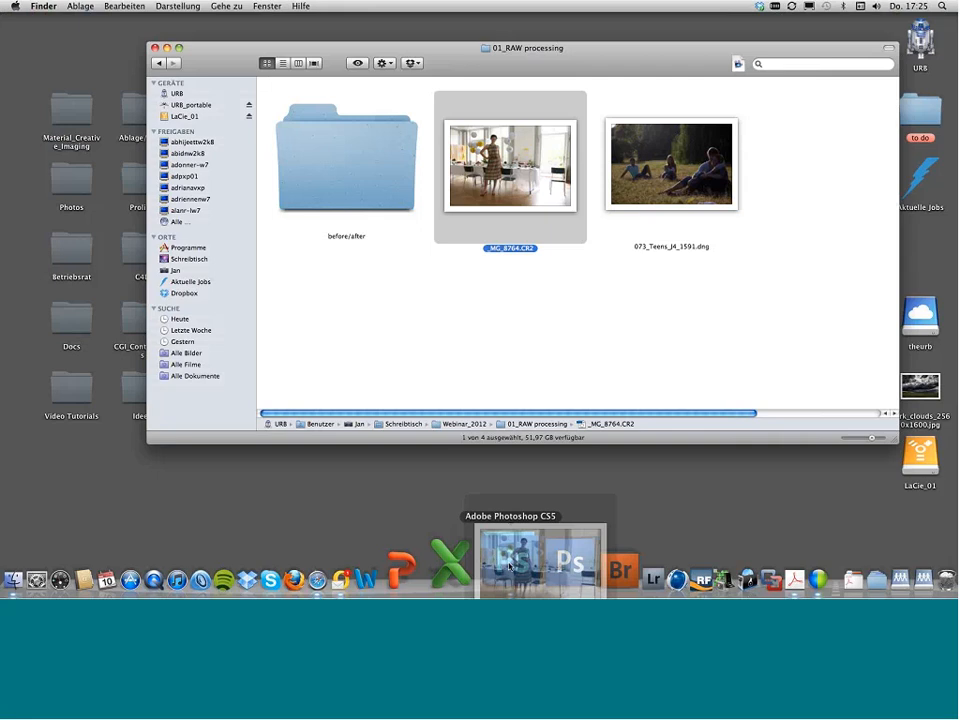
{"action": "left_click_drag", "start_coordinate": [510, 566], "coordinate": [510, 566]}
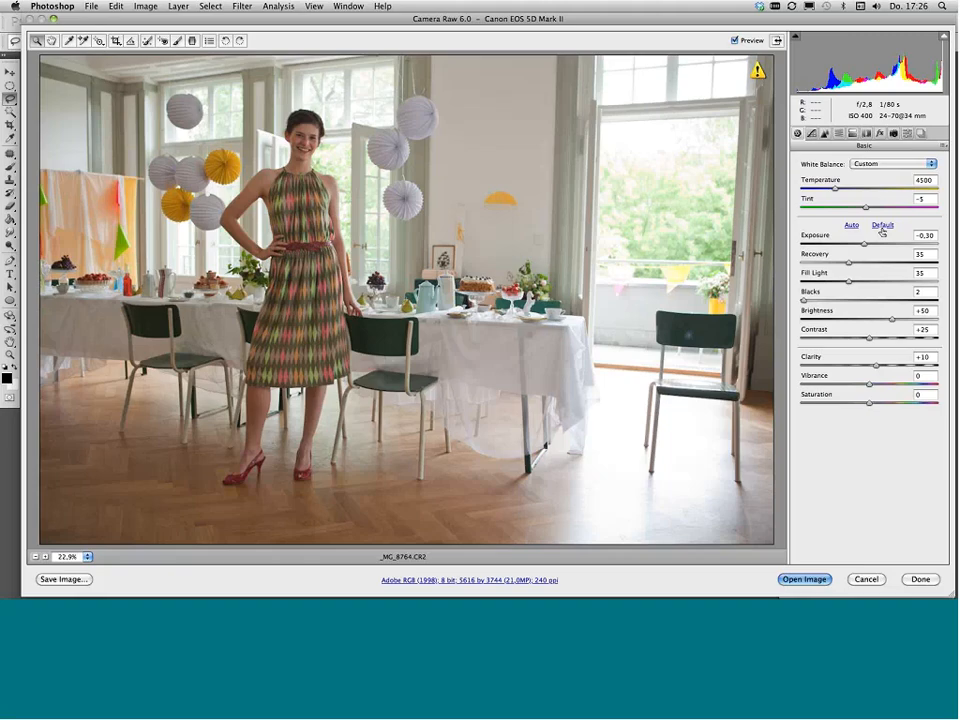
Step: Reset the raw tonal settings to their defaults and set Exposure to +0,50
{"action": "left_click", "coordinate": [882, 227]}
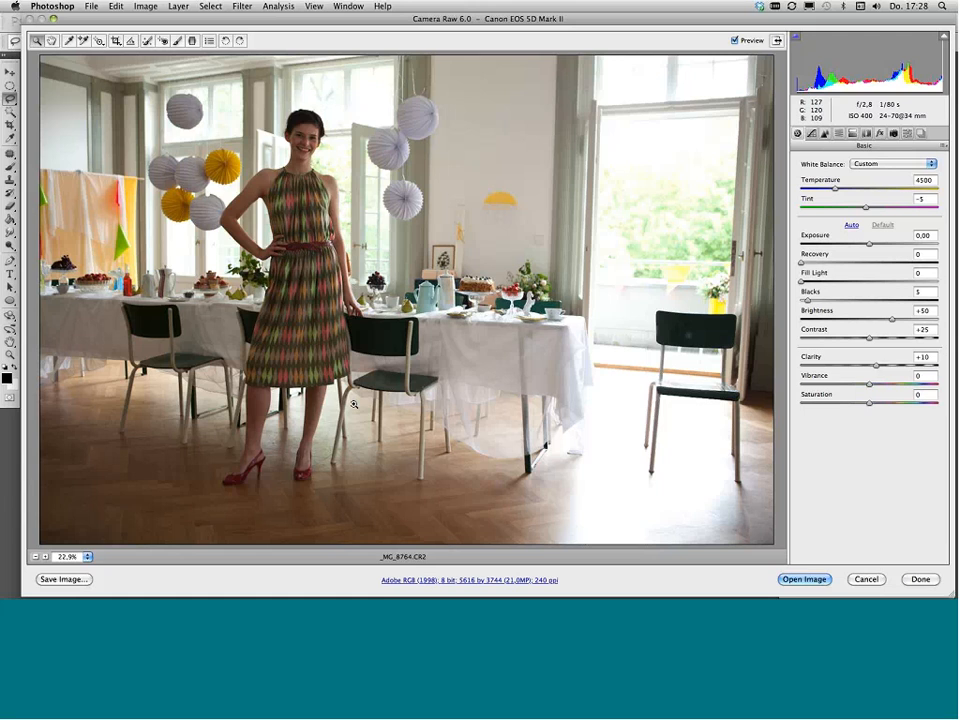
{"action": "key", "text": "shift"}
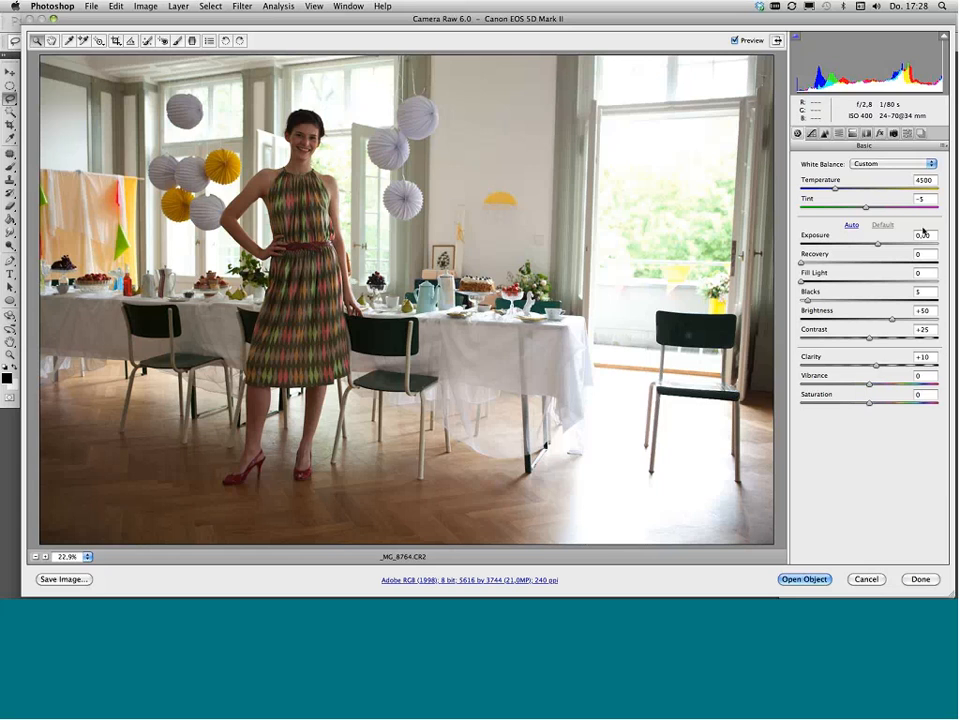
{"action": "key", "text": "shift+Up"}
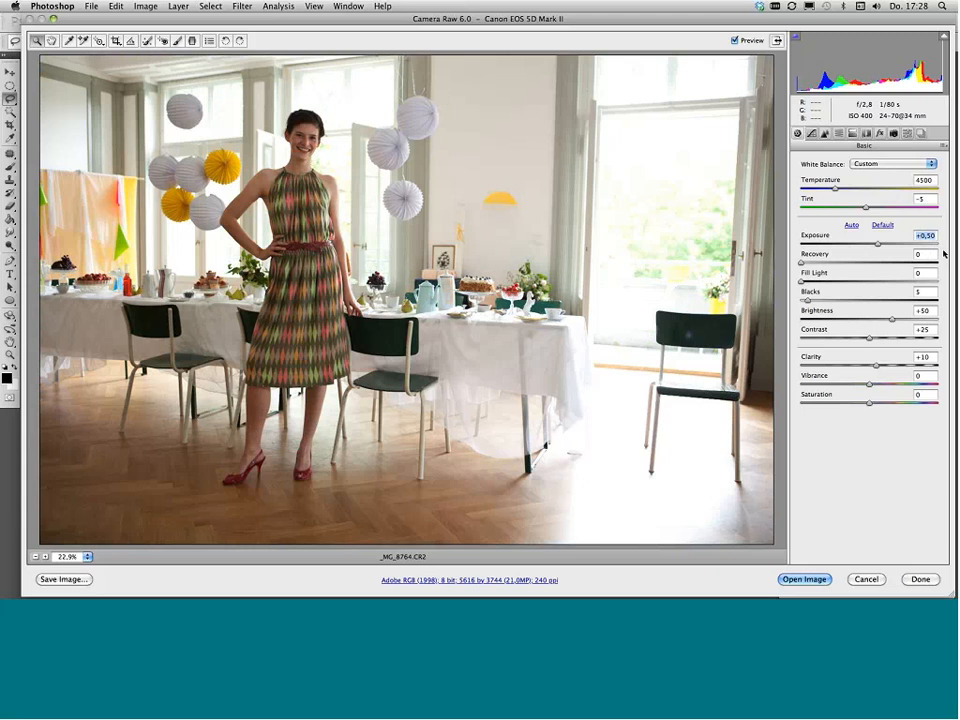
Step: Try several Recovery strengths, including 69, 3 and 20, to compare their effect on the bright window and floor
{"action": "left_click", "coordinate": [943, 254]}
{"action": "left_click", "coordinate": [803, 264]}
{"action": "key", "text": "Up"}
{"action": "left_click_drag", "start_coordinate": [813, 264], "coordinate": [899, 270]}
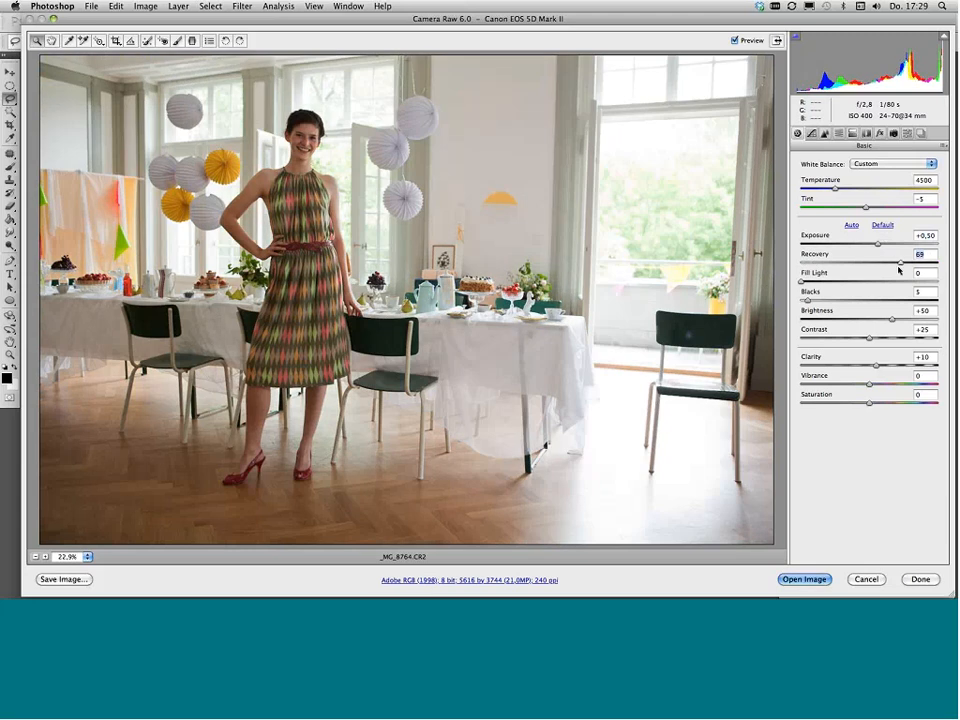
{"action": "left_click_drag", "start_coordinate": [899, 270], "coordinate": [818, 264]}
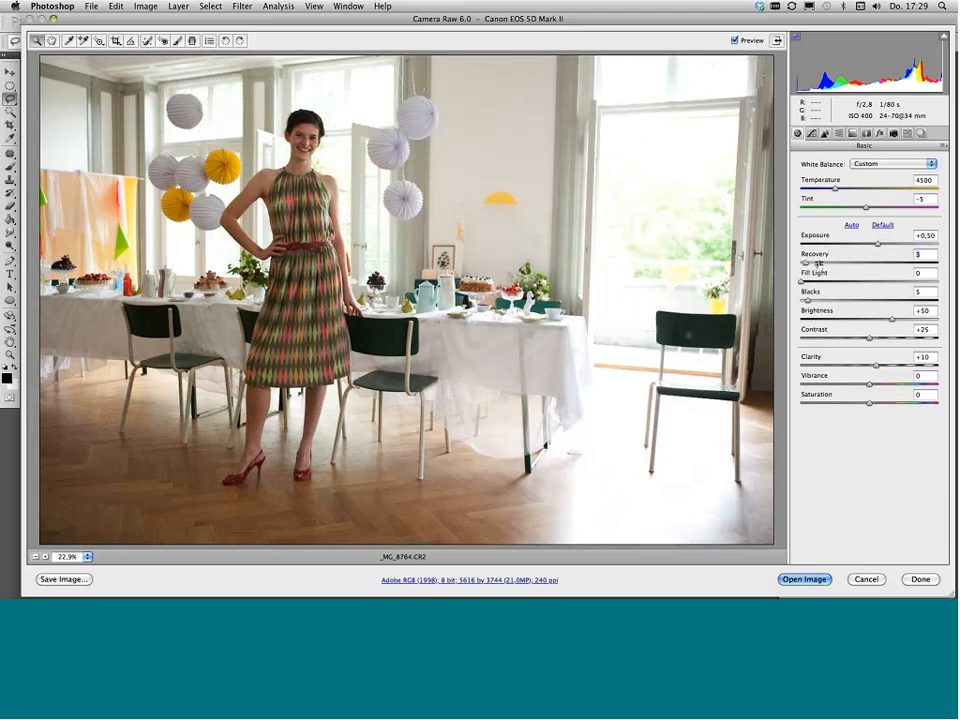
{"action": "left_click", "coordinate": [853, 262]}
{"action": "left_click_drag", "start_coordinate": [853, 262], "coordinate": [828, 260]}
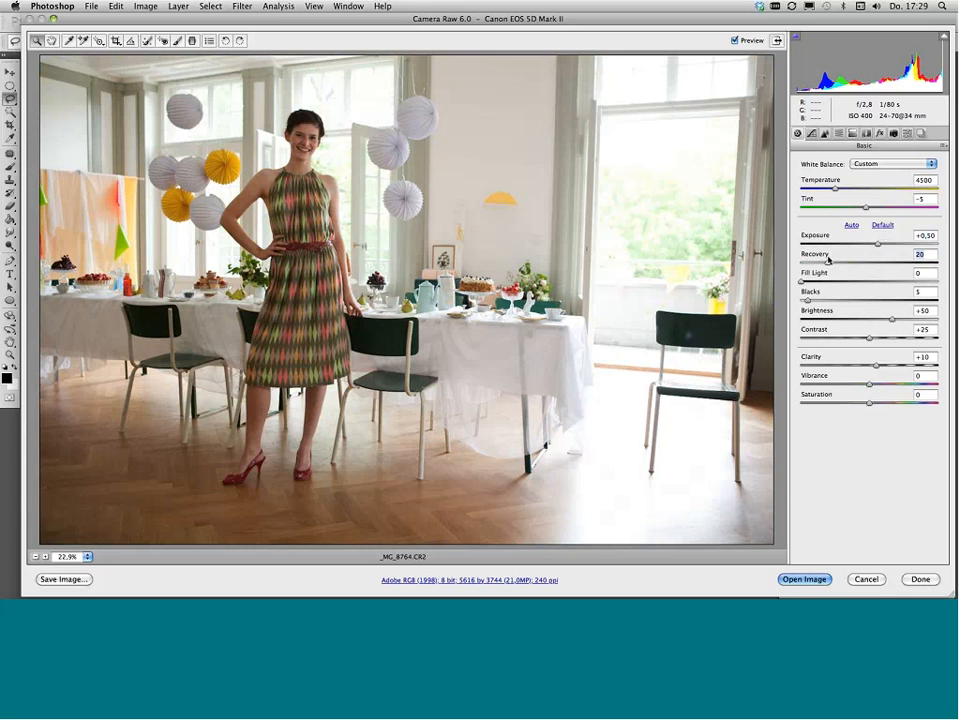
{"action": "left_click_drag", "start_coordinate": [828, 260], "coordinate": [808, 265]}
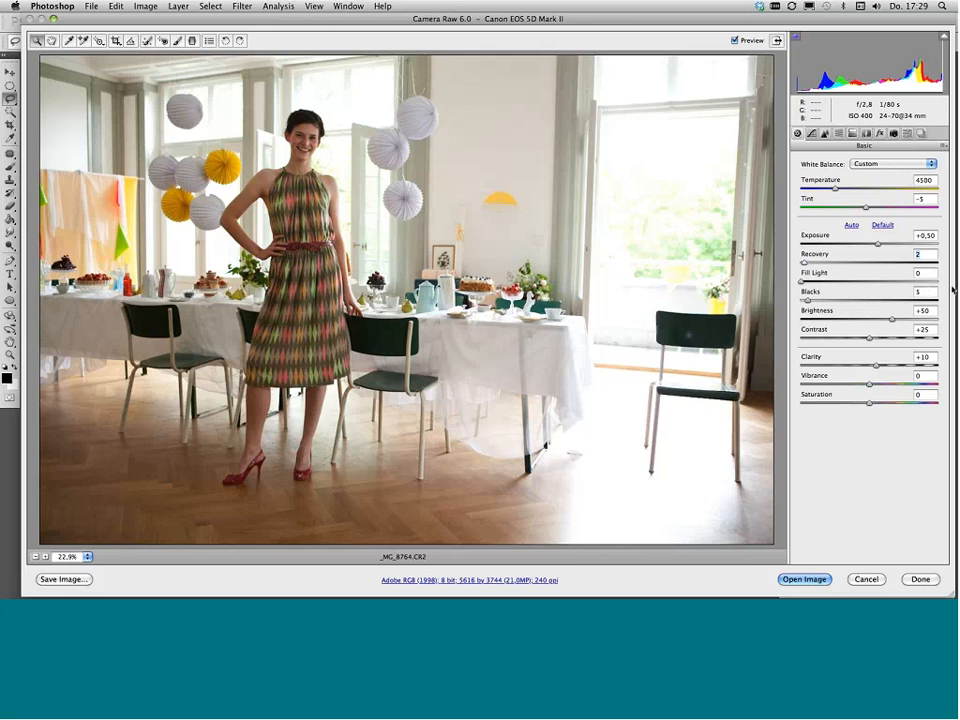
Step: Set Recovery to 16, Blacks to 0 and Fill Light to 30, and check the woman at 100%
{"action": "left_click_drag", "start_coordinate": [804, 263], "coordinate": [799, 301]}
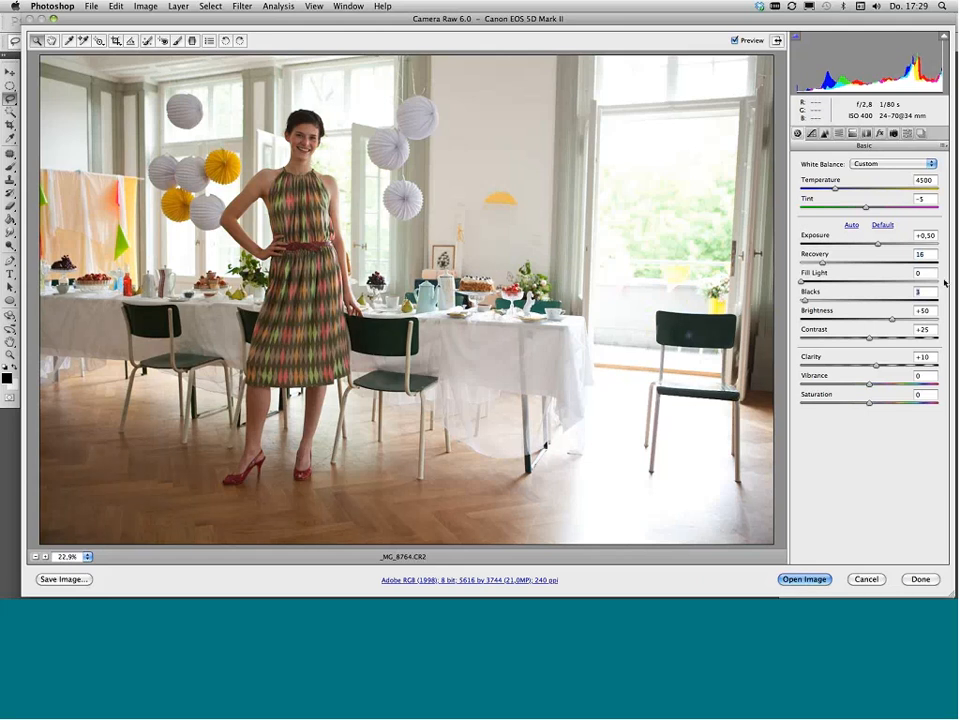
{"action": "key", "text": "shift"}
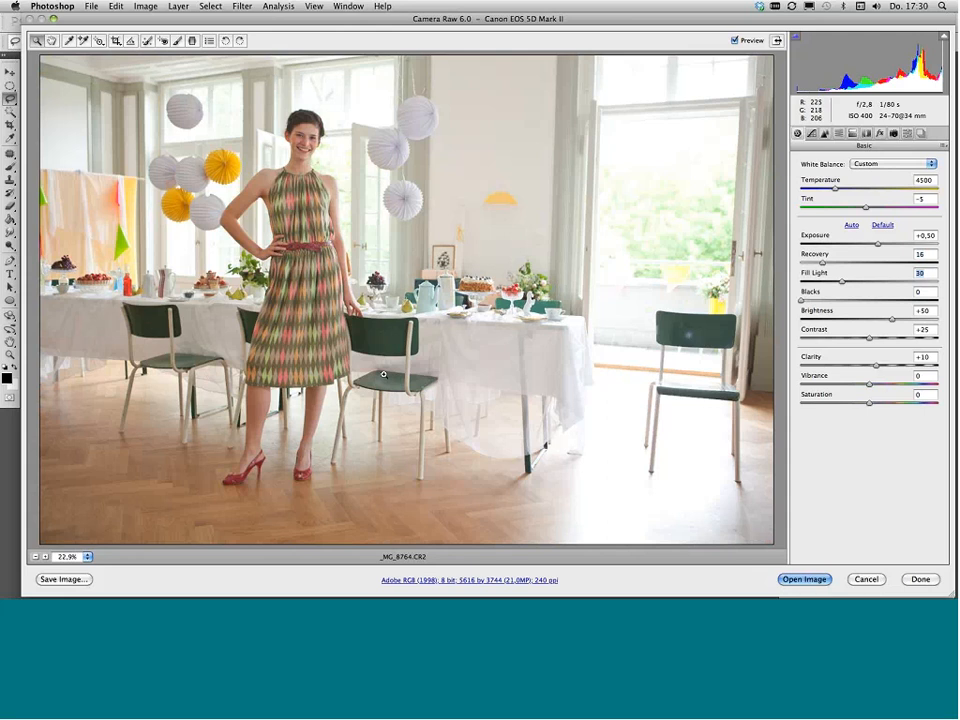
{"action": "key", "text": "super+alt+0"}
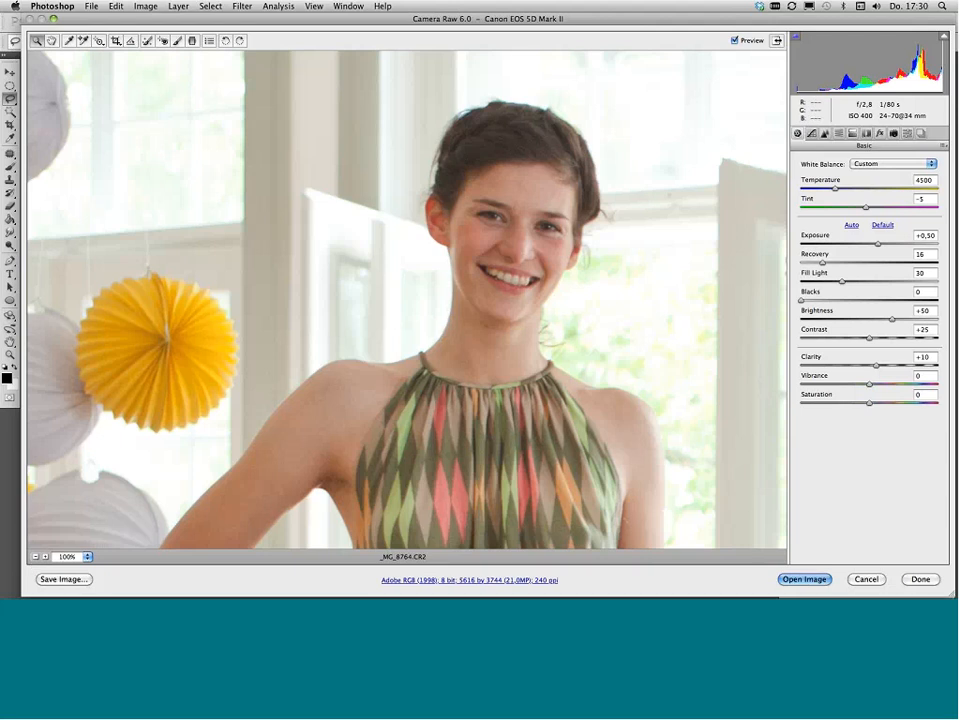
{"action": "left_click", "coordinate": [35, 557]}
{"action": "left_click", "coordinate": [35, 557]}
{"action": "left_click", "coordinate": [35, 557]}
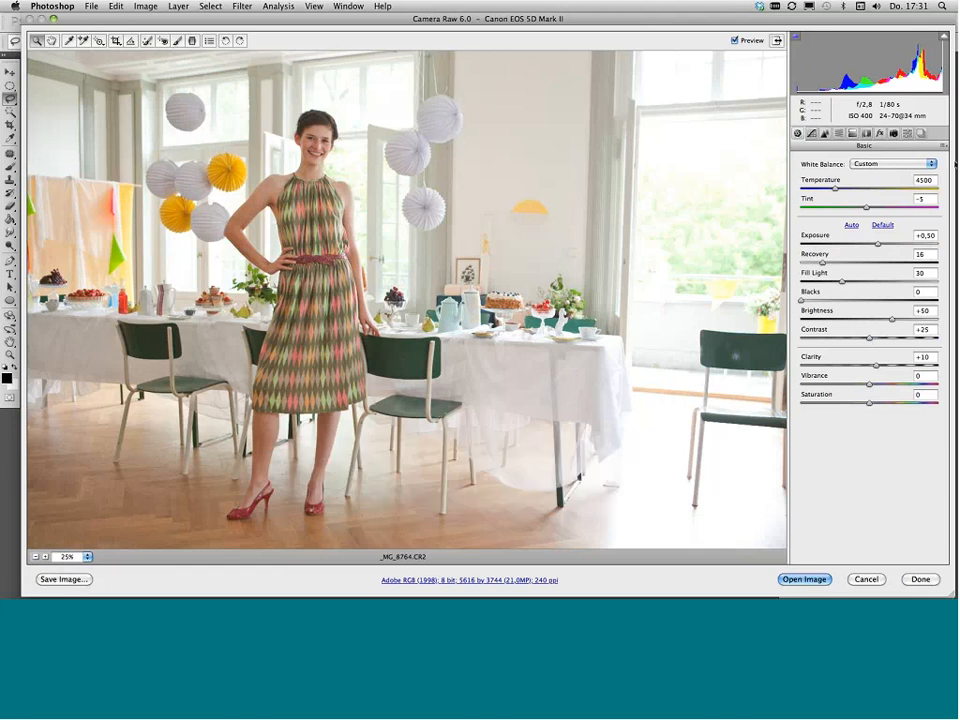
Step: Try a Tint of +5 and return it to -5
{"action": "key", "text": "Up"}
{"action": "key", "text": "Down"}
{"action": "key", "text": "shift+Up"}
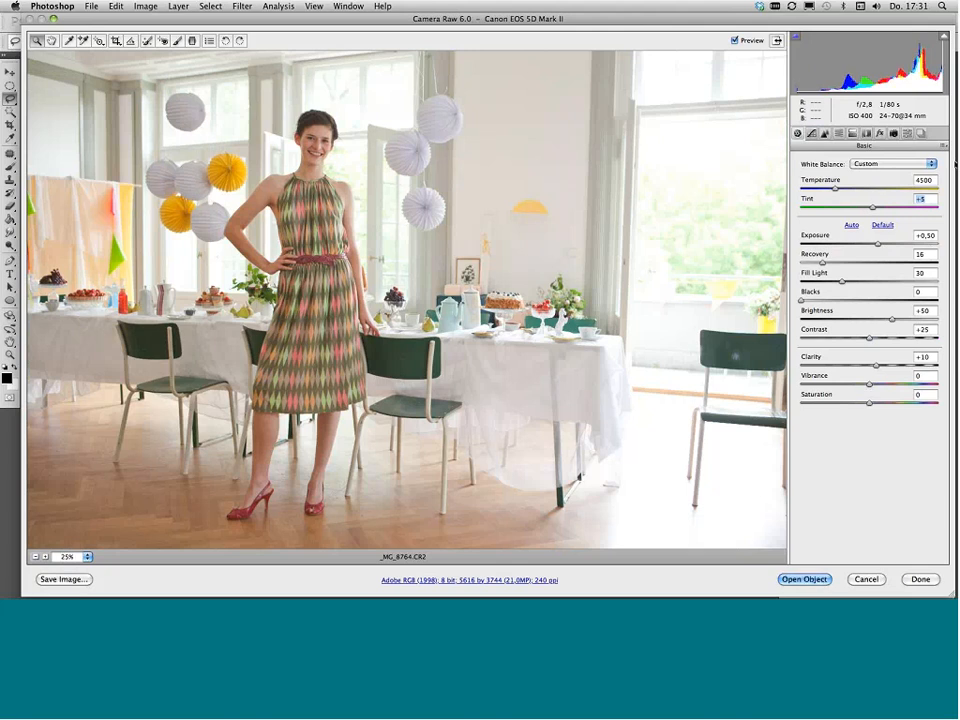
{"action": "key", "text": "shift+Down"}
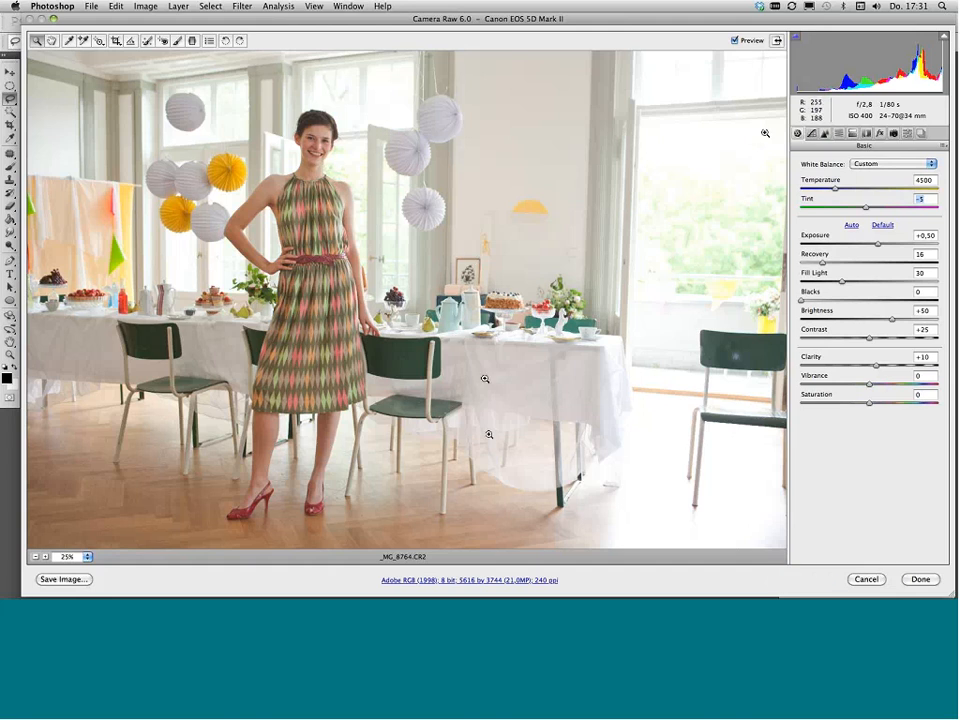
Step: Set Luminance noise reduction and Luminance Detail to 33, adjust Color noise reduction, and open the bright version in Photoshop
{"action": "left_click", "coordinate": [824, 133]}
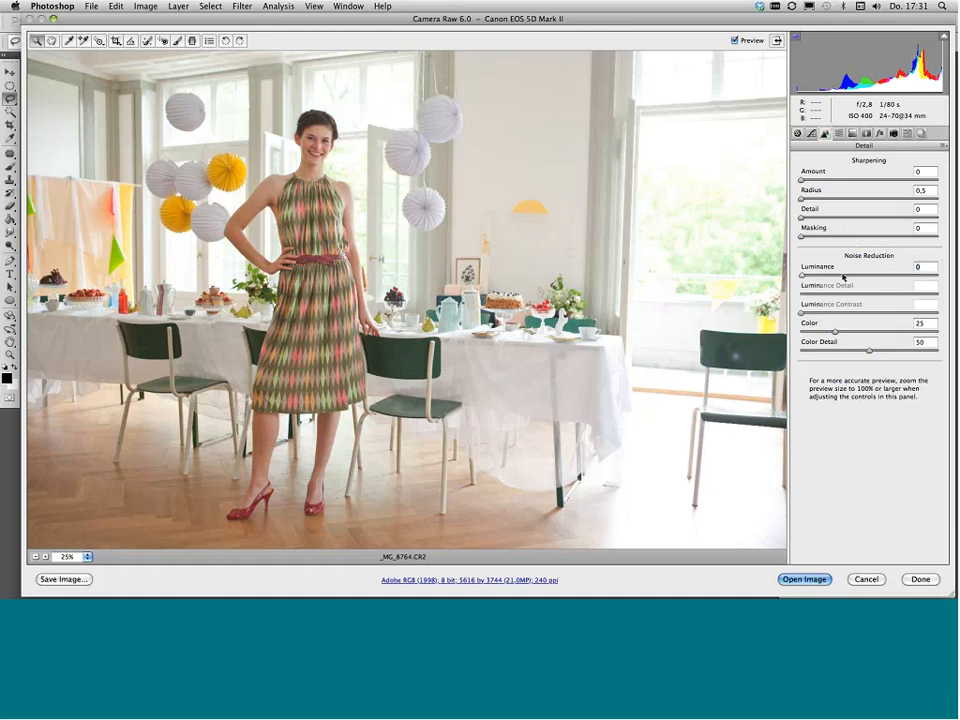
{"action": "type", "text": "1"}
{"action": "type", "text": "33"}
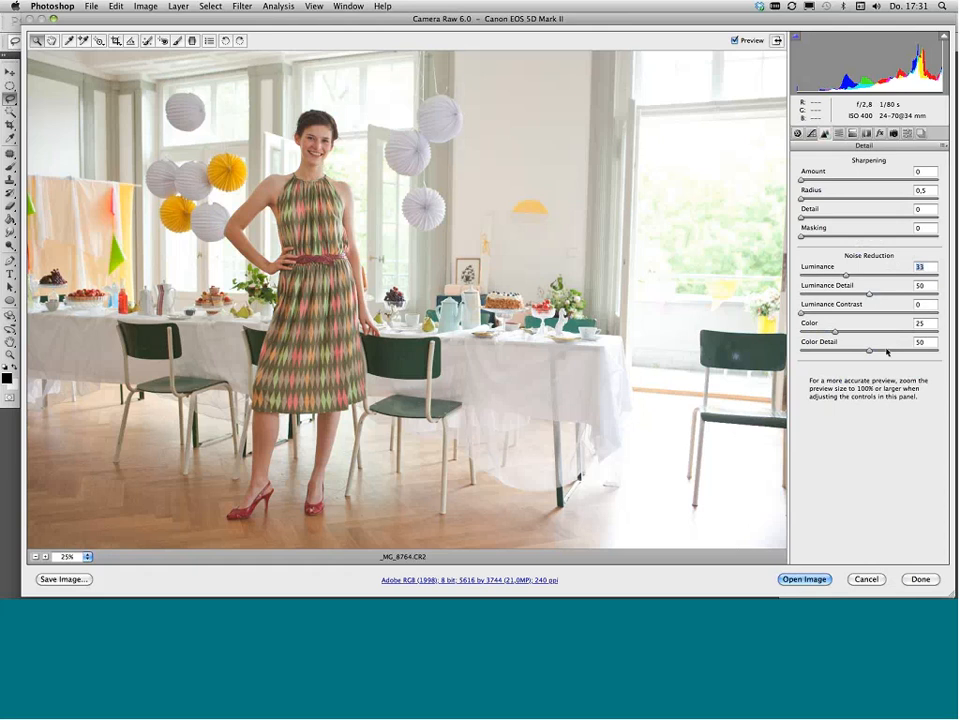
{"action": "left_click_drag", "start_coordinate": [869, 294], "coordinate": [846, 294]}
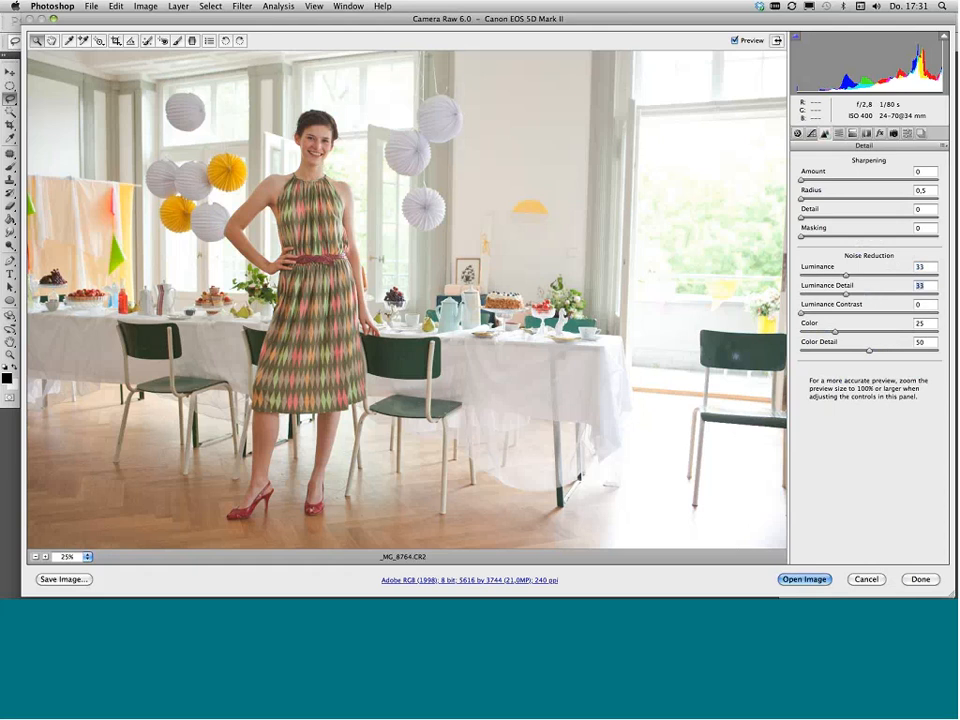
{"action": "left_click", "coordinate": [846, 333]}
{"action": "key", "text": "Escape"}
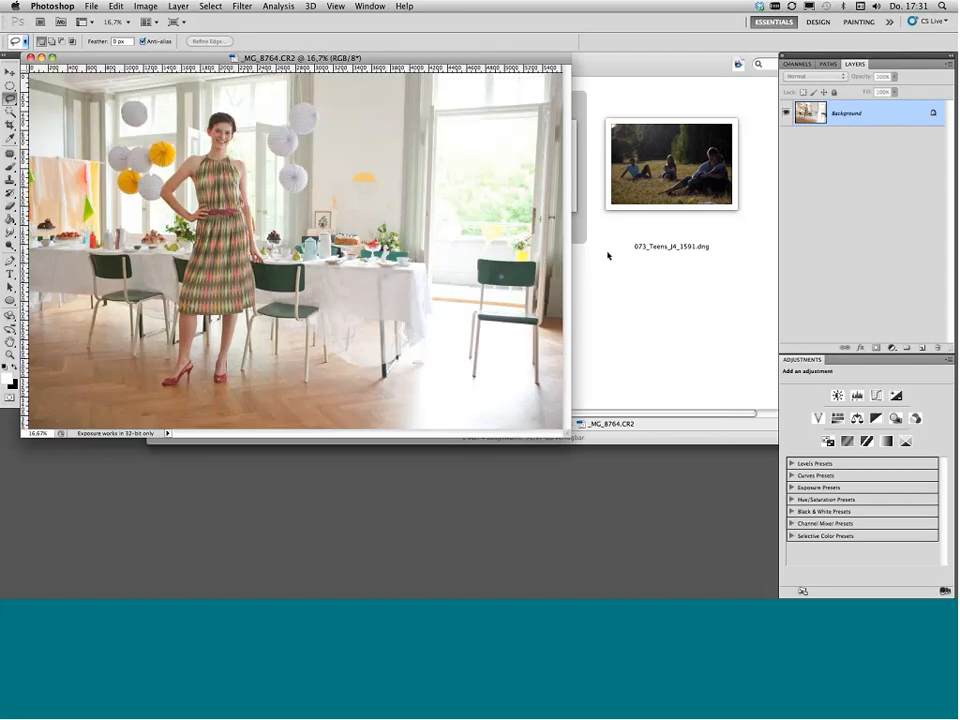
Step: Reopen _MG_8764.CR2 in Camera Raw and lower Exposure to -0,20 for a darker version
{"action": "left_click", "coordinate": [607, 256]}
{"action": "left_click_drag", "start_coordinate": [527, 148], "coordinate": [536, 596]}
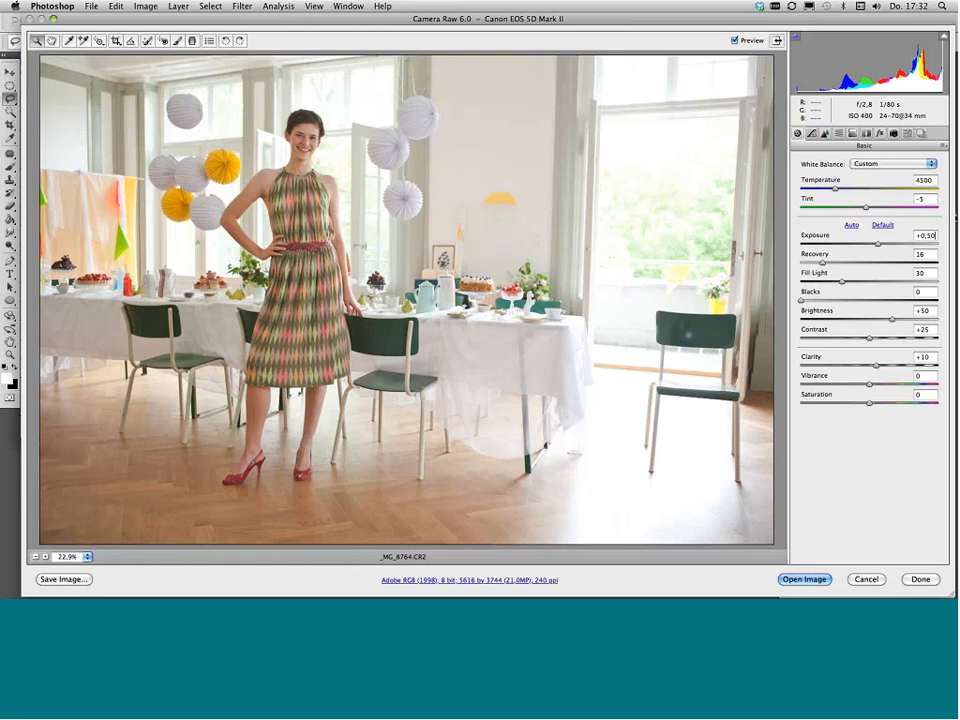
{"action": "key", "text": "shift"}
{"action": "key", "text": "shift+Down"}
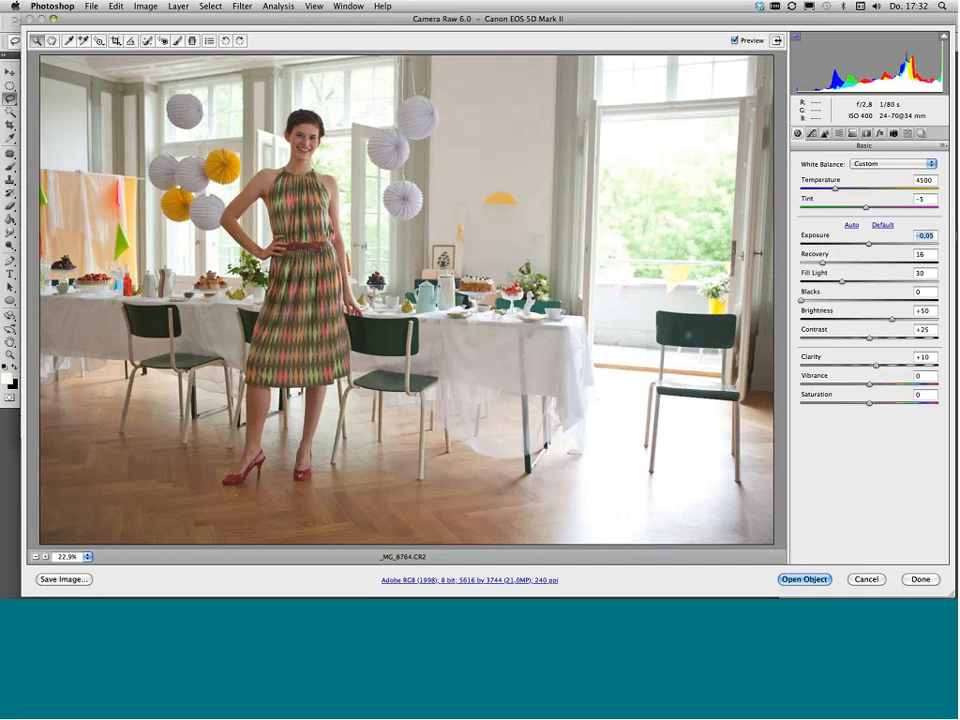
{"action": "key", "text": "Down"}
{"action": "key", "text": "Down"}
{"action": "key", "text": "Down"}
{"action": "key", "text": "Down"}
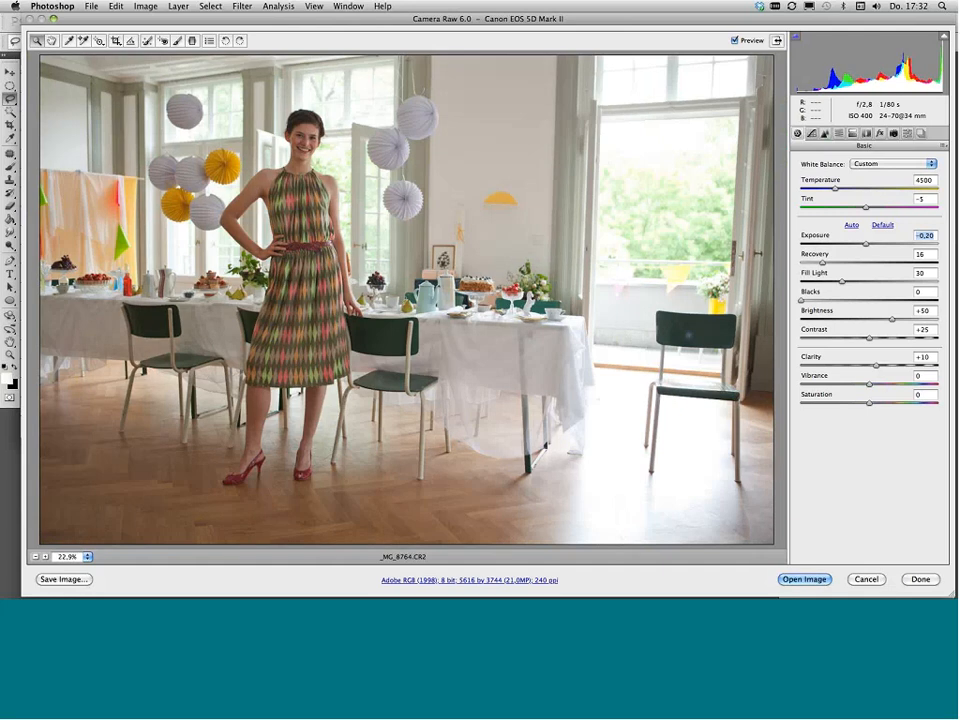
Step: Raise Recovery to about 36 and open the darker version as a second Photoshop document
{"action": "left_click", "coordinate": [929, 254]}
{"action": "key", "text": "shift"}
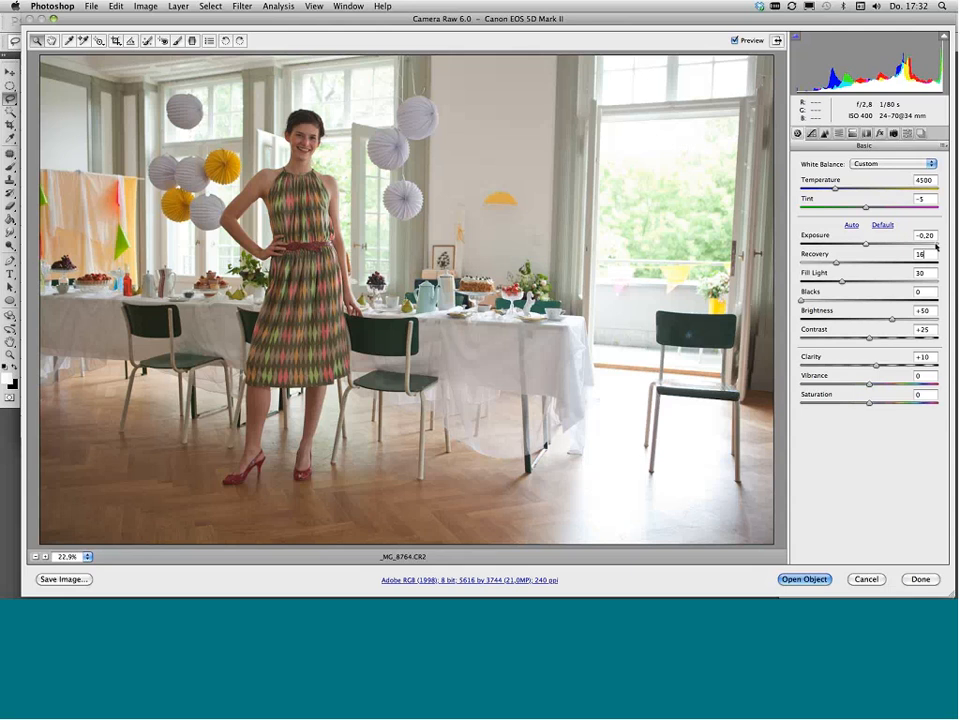
{"action": "key", "text": "shift+Up"}
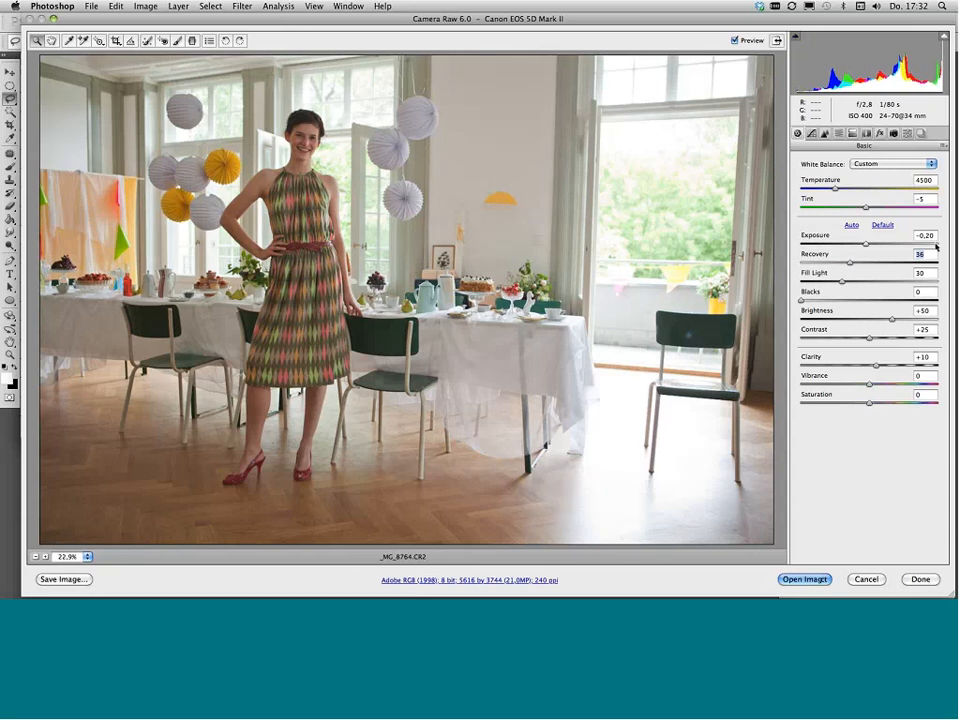
{"action": "key", "text": "shift"}
{"action": "key", "text": "Down"}
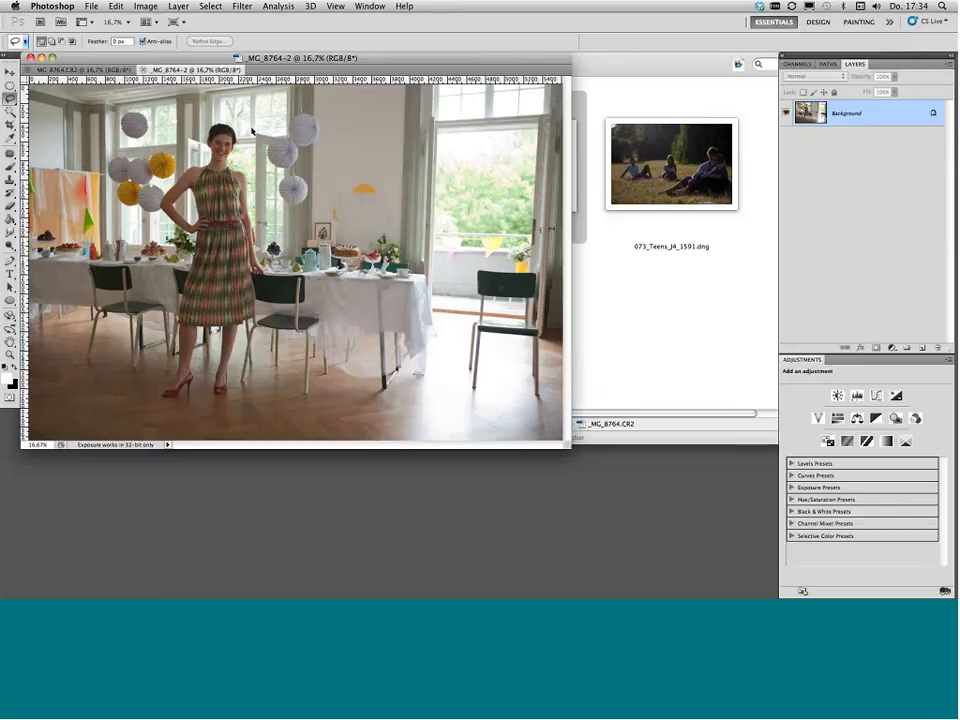
Step: Separate the two documents into their own windows, and unlock and duplicate the bright version's background layer
{"action": "left_click_drag", "start_coordinate": [192, 70], "coordinate": [398, 171]}
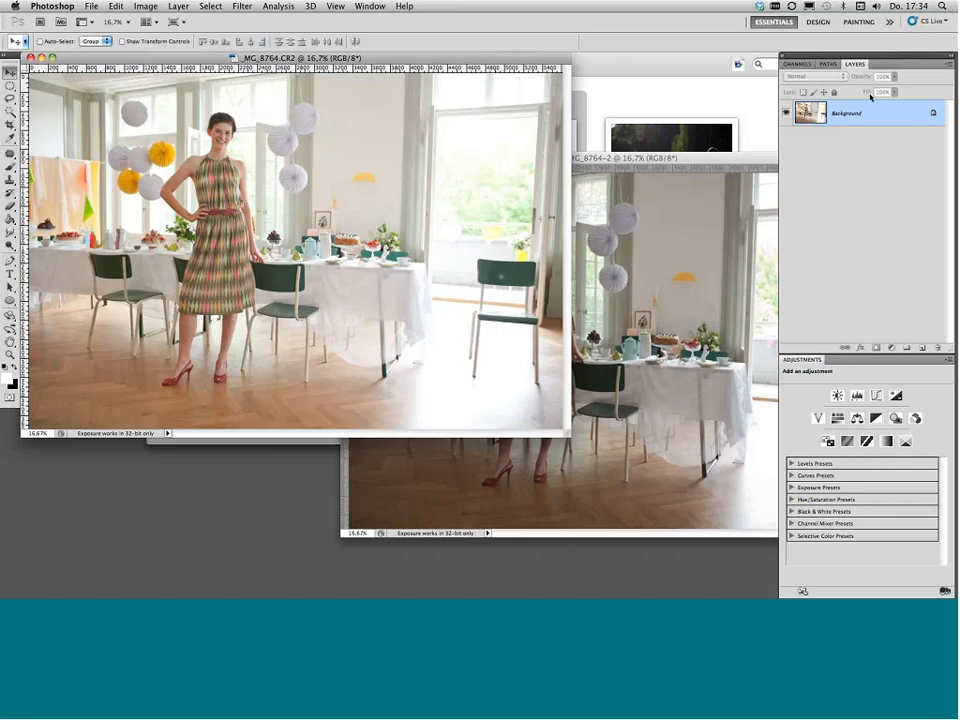
{"action": "double_click", "coordinate": [870, 107]}
{"action": "key", "text": "Return"}
{"action": "left_click", "coordinate": [949, 64]}
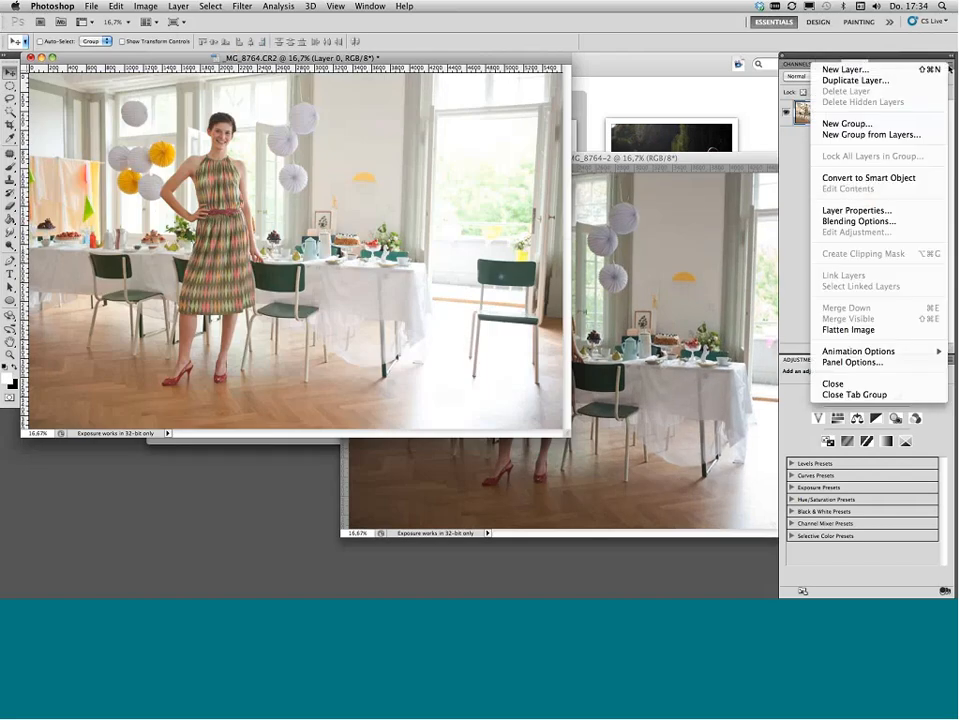
{"action": "left_click", "coordinate": [881, 81]}
{"action": "key", "text": "Return"}
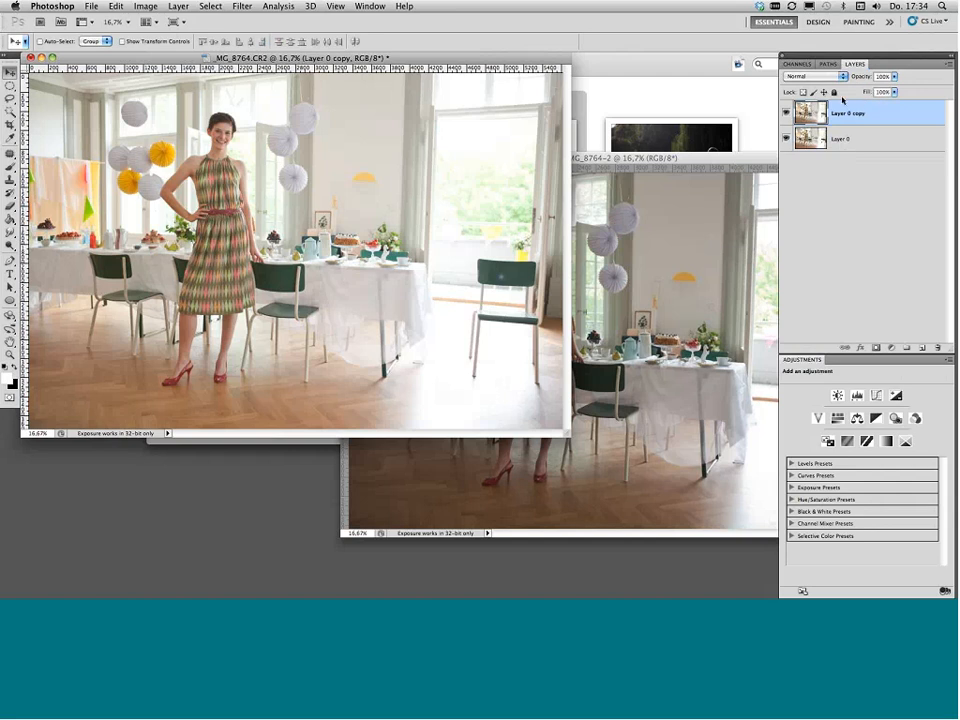
Step: Copy the darker version into the bright document as the uppermost layer and close the _MG_8764-2 document without saving
{"action": "left_click", "coordinate": [736, 163]}
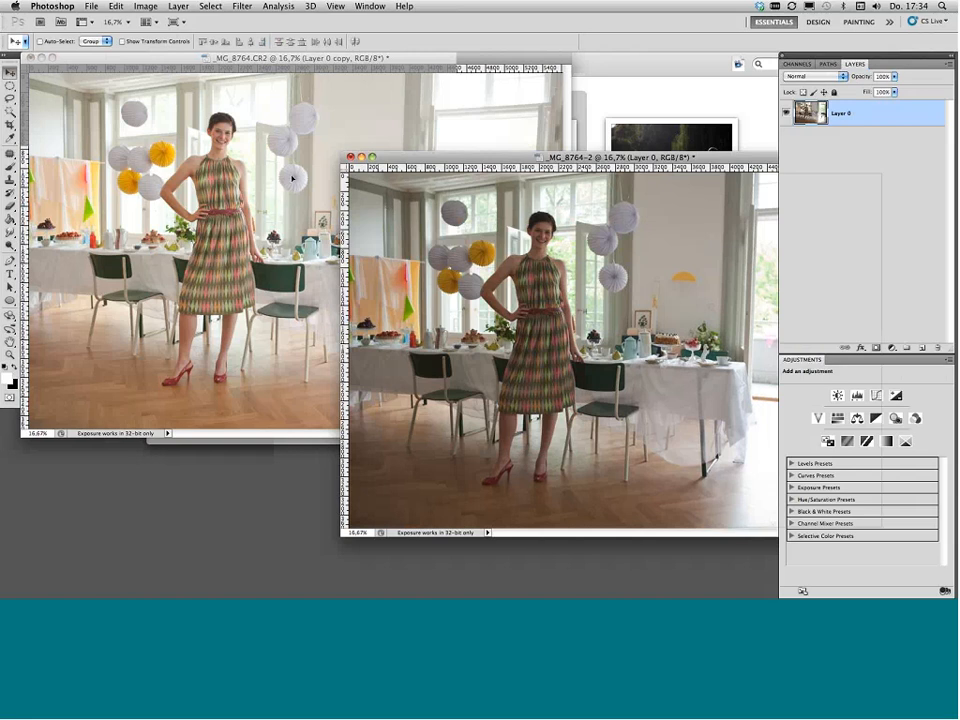
{"action": "left_click_drag", "start_coordinate": [493, 233], "coordinate": [236, 153]}
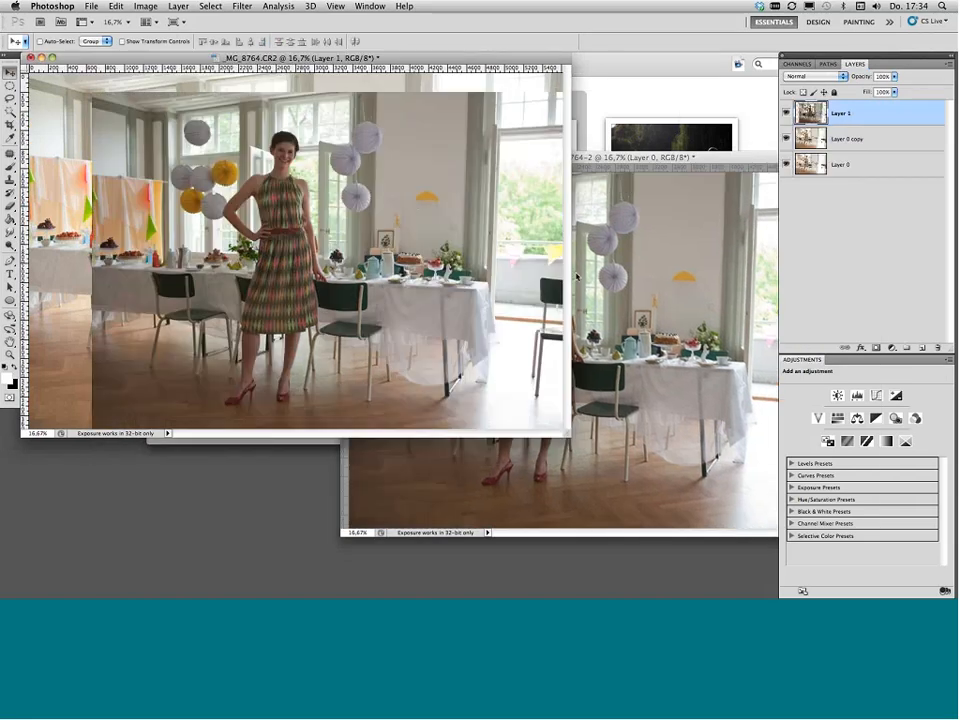
{"action": "left_click", "coordinate": [576, 277]}
{"action": "key", "text": "super+w"}
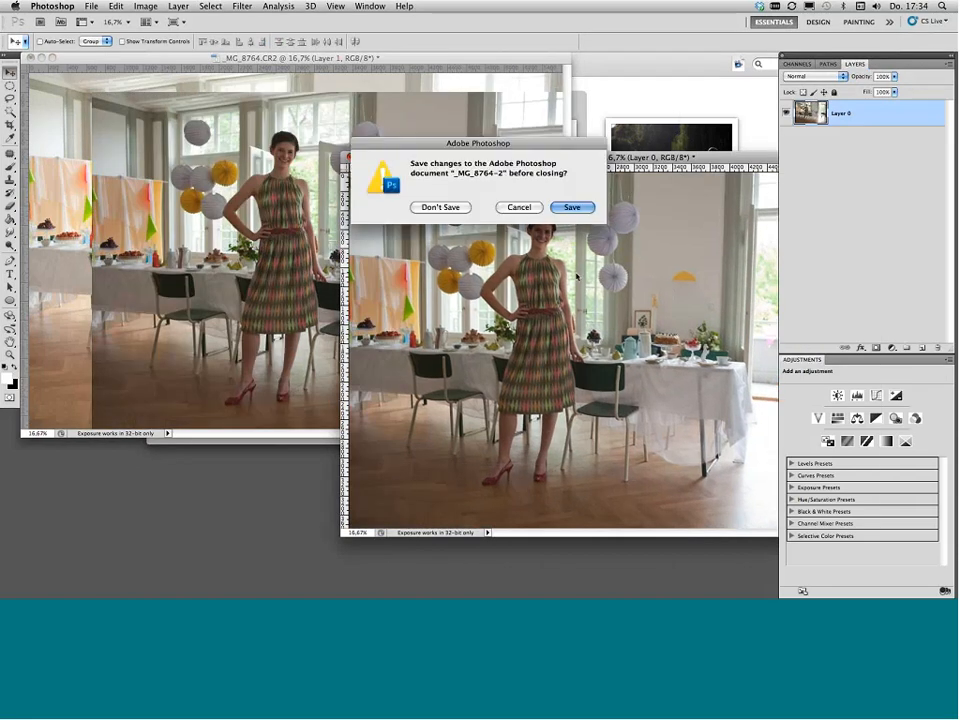
{"action": "key", "text": "super+d"}
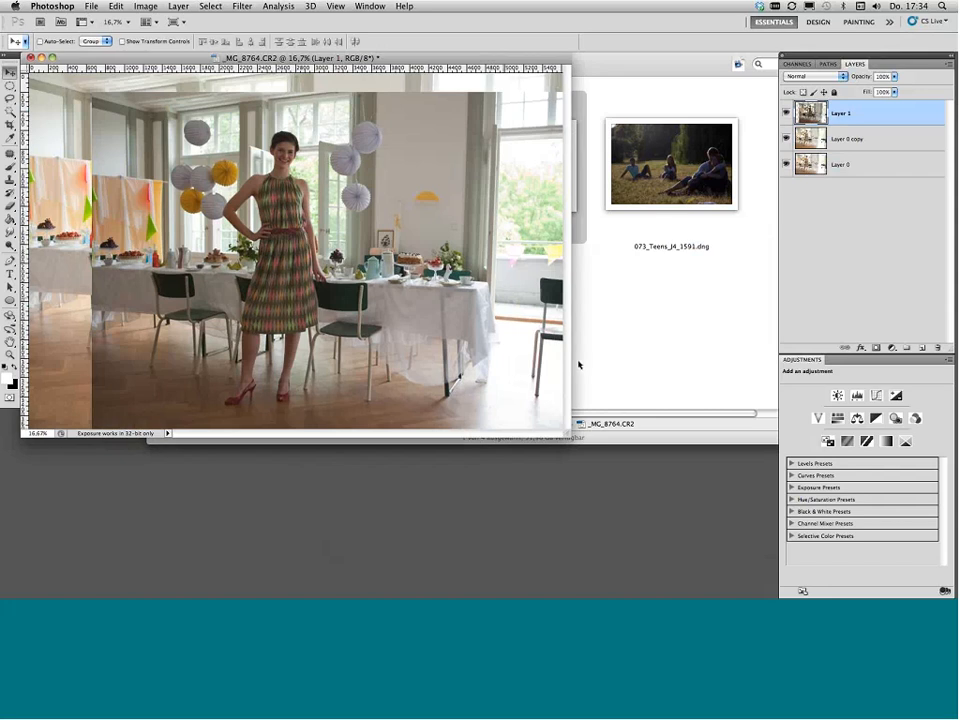
Step: Switch to full-screen view and move the darker photo, Layer 1, into alignment with the bright photo beneath it
{"action": "key", "text": "f"}
{"action": "key", "text": "g"}
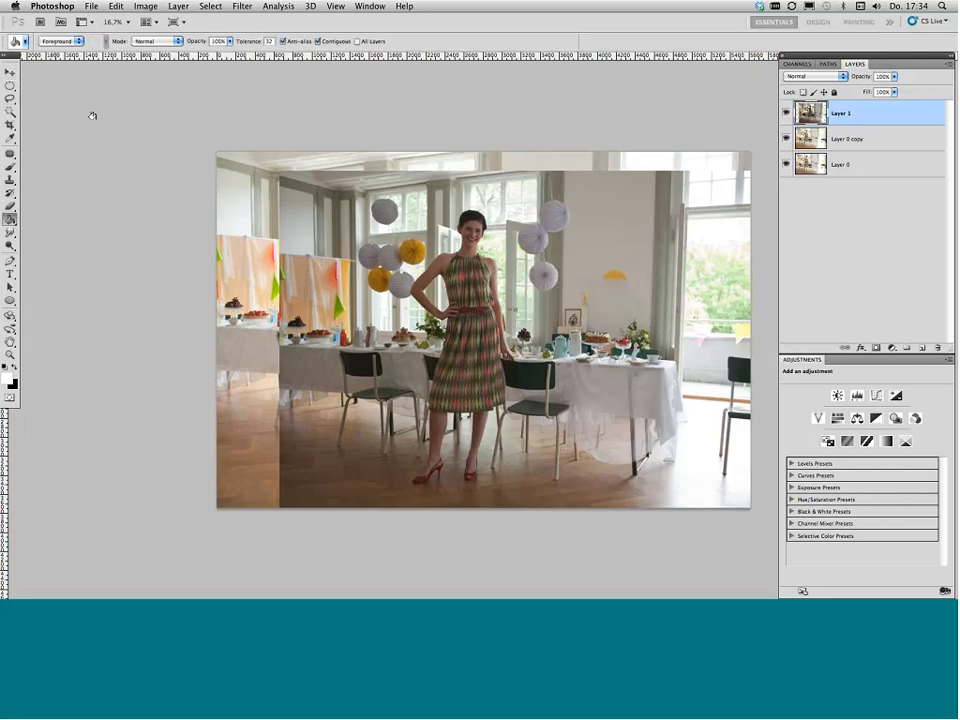
{"action": "left_click", "coordinate": [12, 72]}
{"action": "left_click_drag", "start_coordinate": [468, 222], "coordinate": [465, 212]}
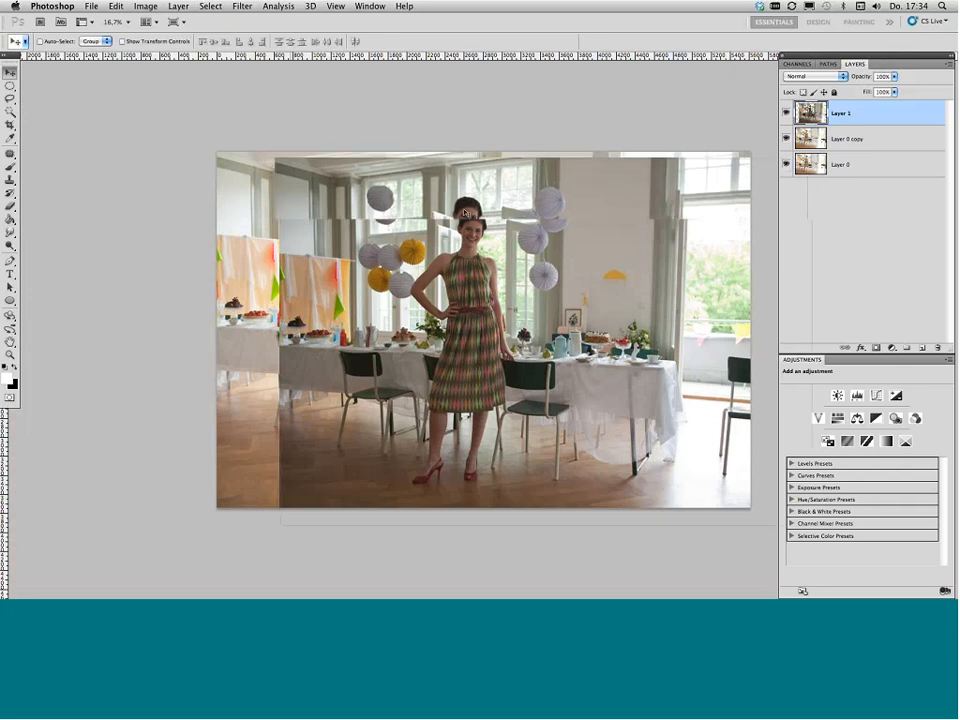
{"action": "key", "text": "super+z"}
Step: Place Layer 1 beneath Layer 0 copy and rename Layer 0 copy as bright
{"action": "left_click_drag", "start_coordinate": [845, 110], "coordinate": [849, 152]}
{"action": "left_click", "coordinate": [855, 114]}
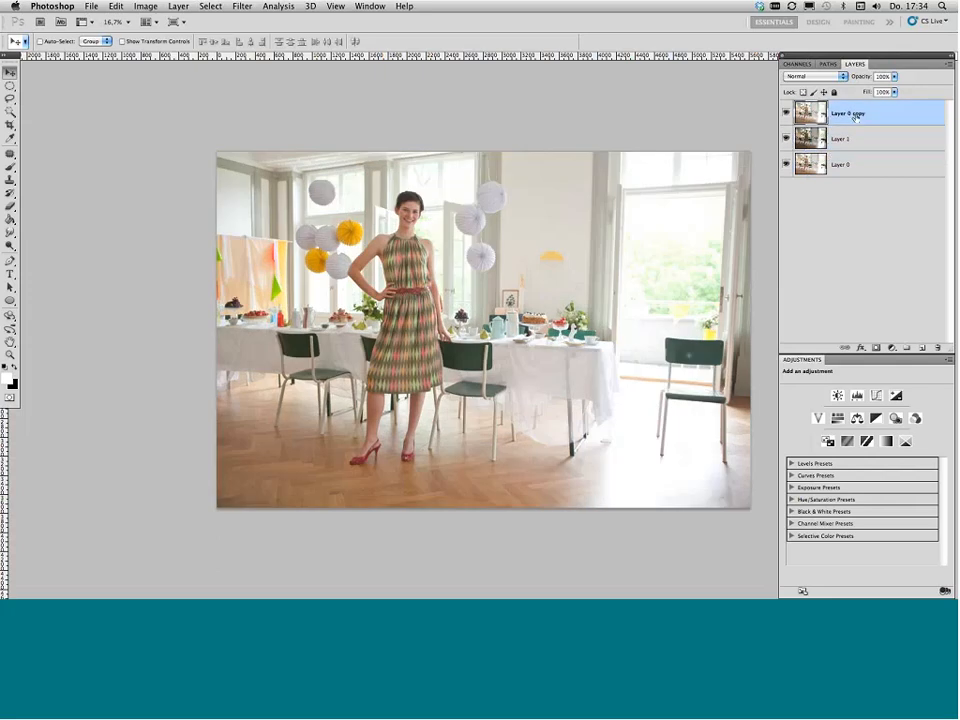
{"action": "double_click", "coordinate": [855, 115]}
{"action": "type", "text": "N"}
{"action": "type", "text": "right"}
Step: Rename Layer 1 as dark
{"action": "left_click", "coordinate": [842, 140]}
{"action": "double_click", "coordinate": [842, 140]}
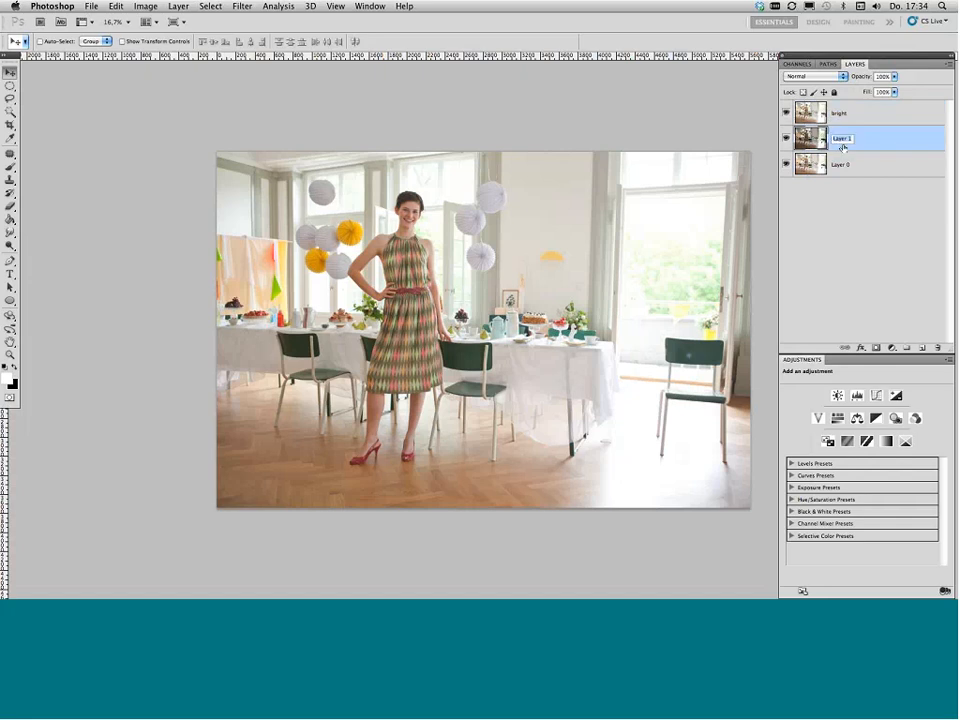
{"action": "type", "text": "dark"}
{"action": "key", "text": "Return"}
Step: Add a white layer mask to the bright layer
{"action": "key", "text": "alt+bracketright"}
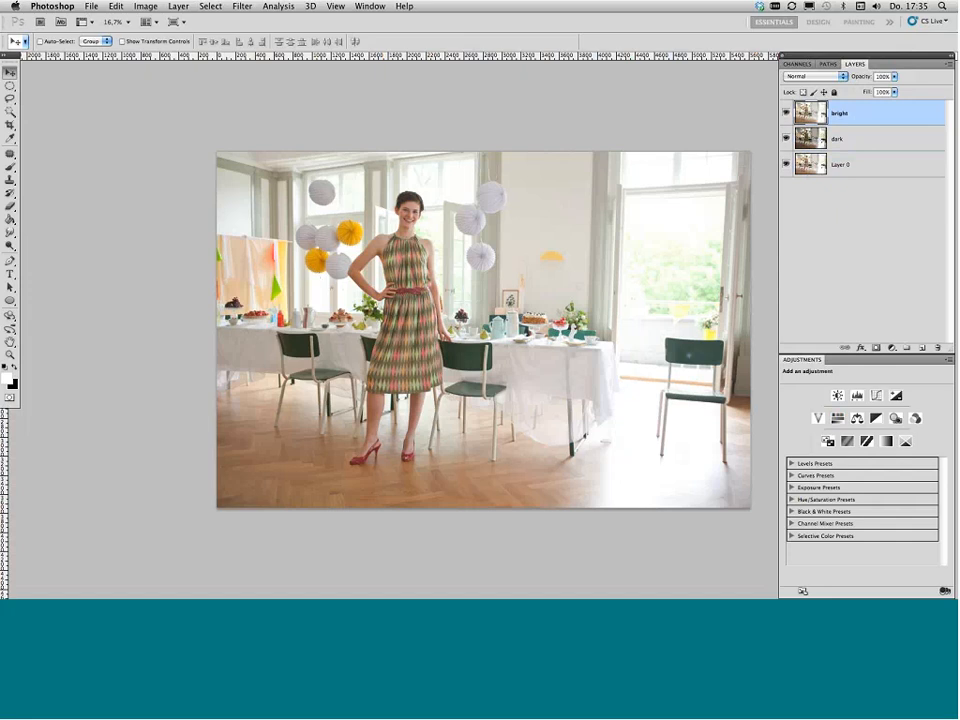
{"action": "left_click", "coordinate": [850, 139]}
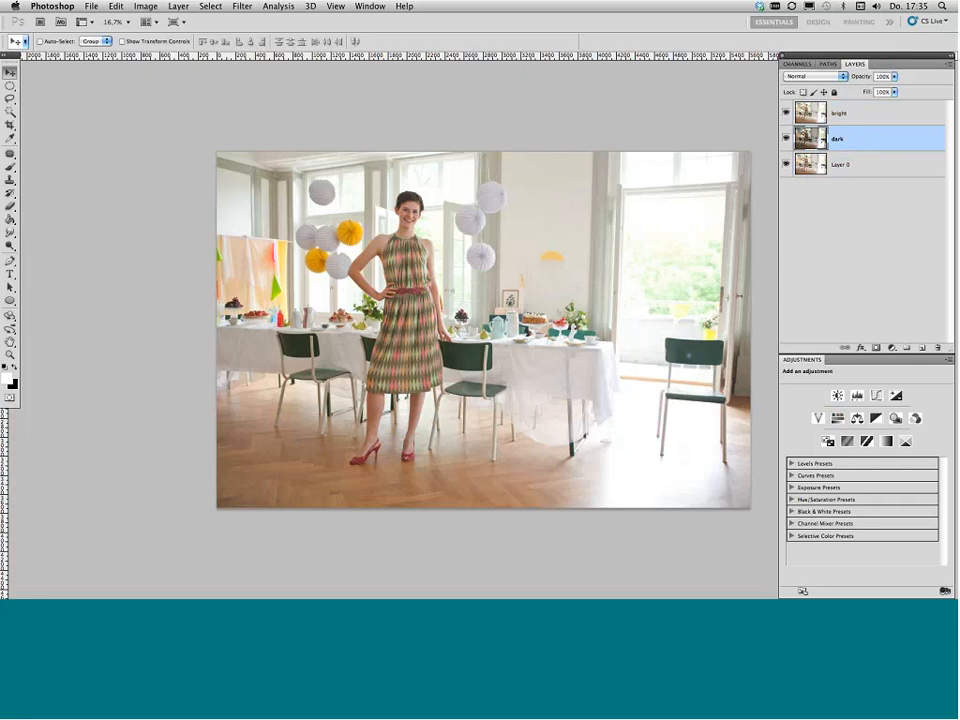
{"action": "left_click", "coordinate": [852, 113]}
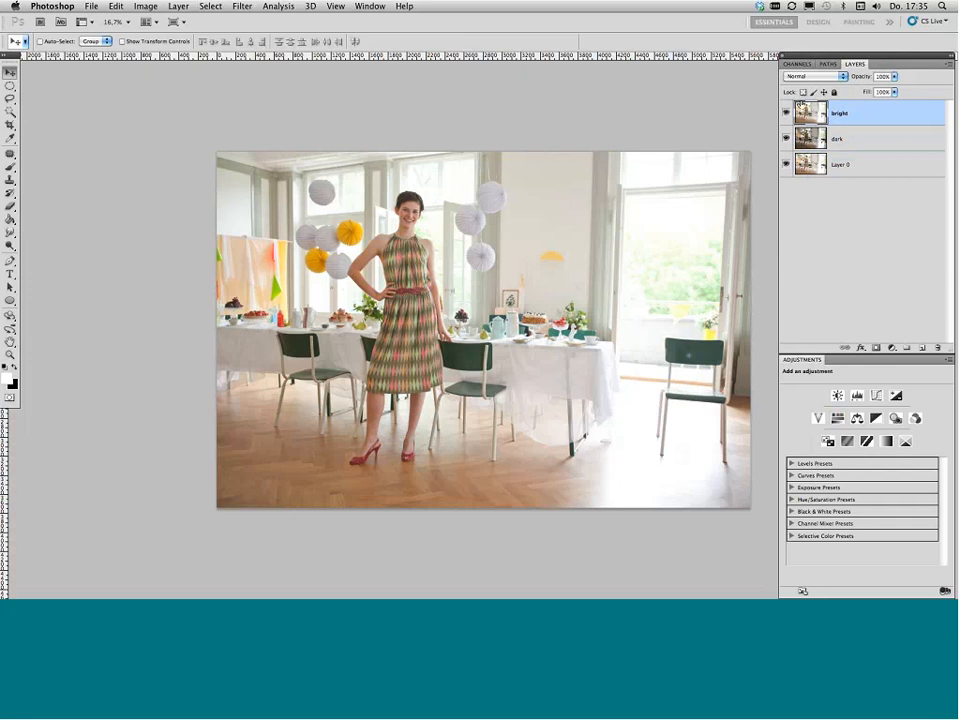
{"action": "left_click", "coordinate": [876, 348]}
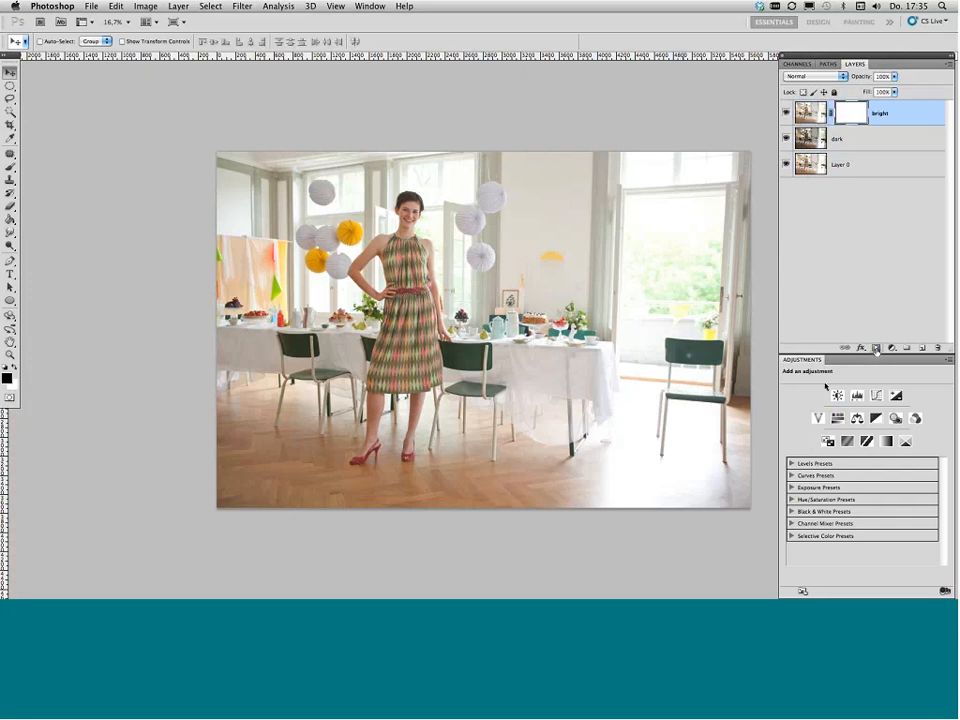
Step: Configure the Brush with a size of 380 px and a hardness of 32%
{"action": "key", "text": "b"}
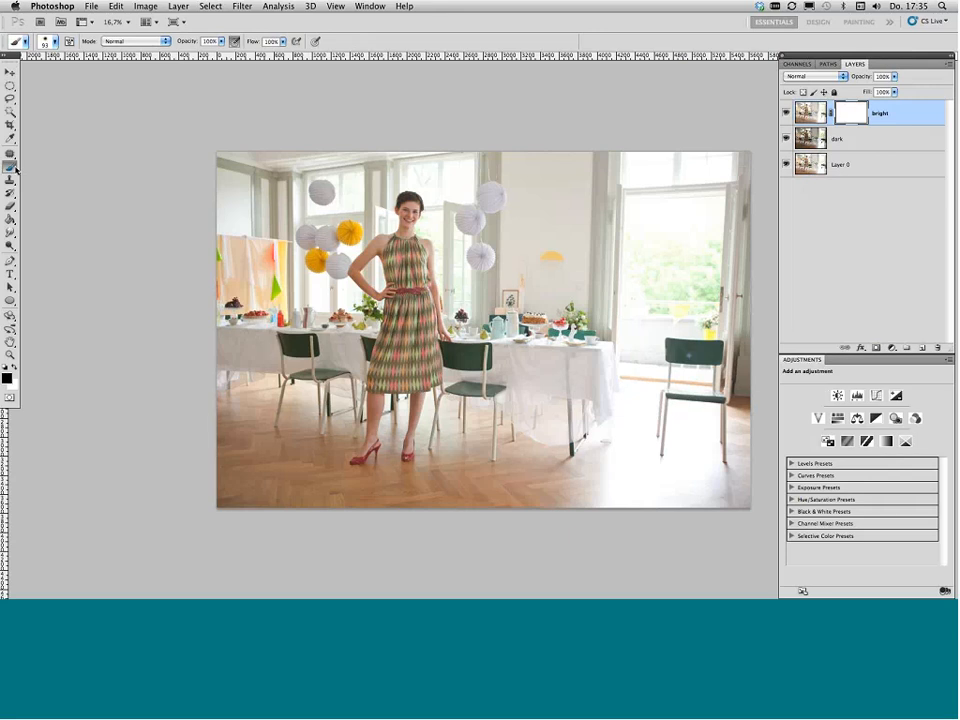
{"action": "left_click", "coordinate": [44, 42]}
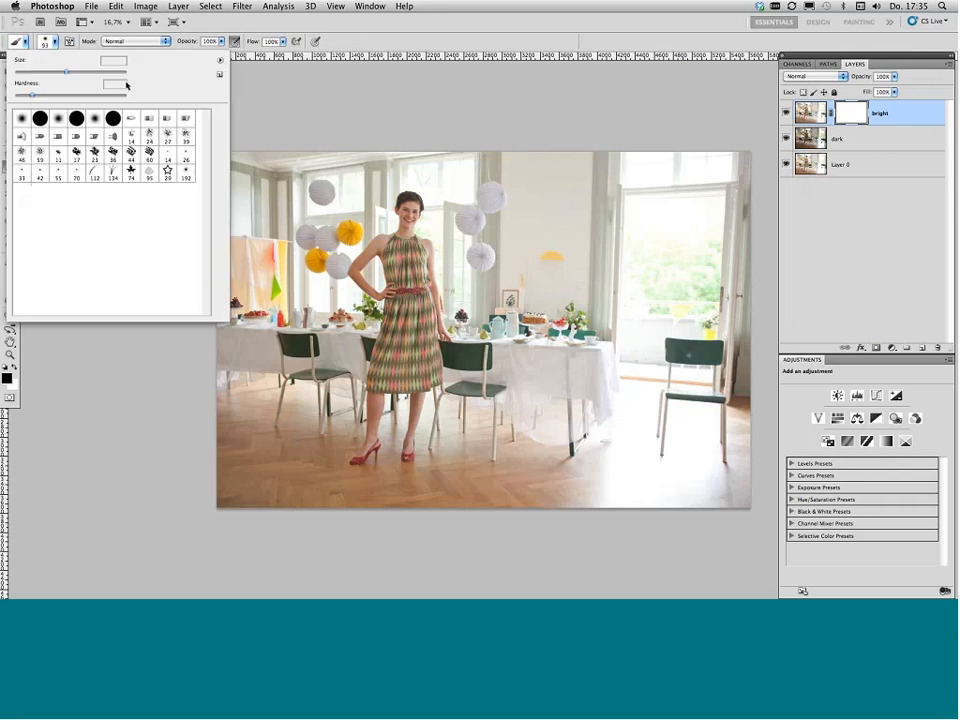
{"action": "left_click_drag", "start_coordinate": [78, 71], "coordinate": [108, 73]}
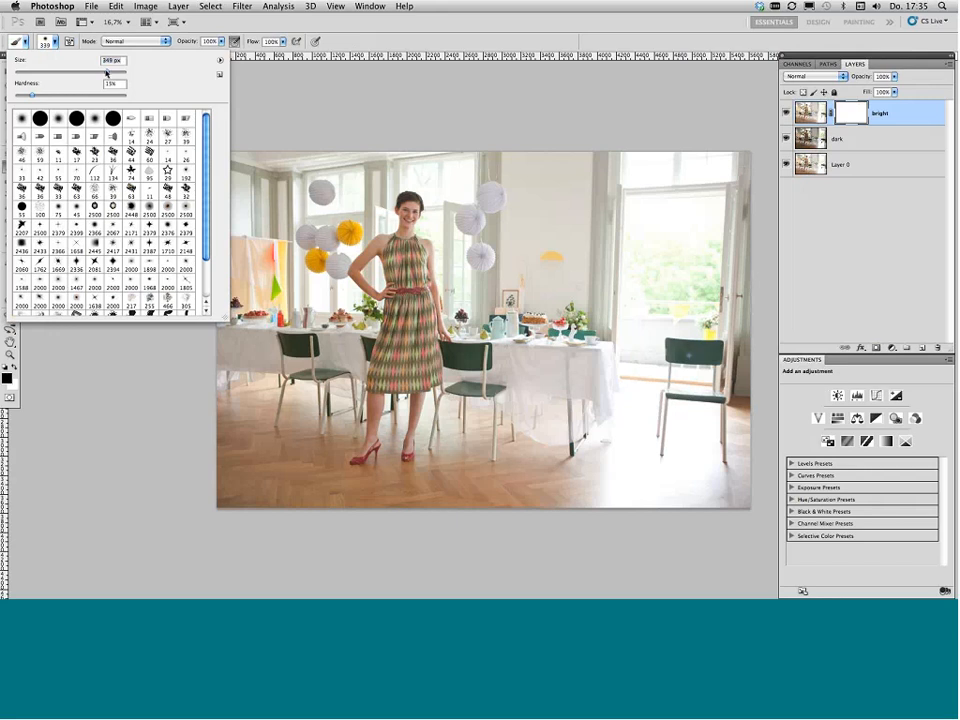
{"action": "left_click_drag", "start_coordinate": [32, 95], "coordinate": [51, 96]}
Step: Paint black on the bright layer's mask over the balcony door, its frames and the greenery outside to reveal the darker version
{"action": "left_click", "coordinate": [640, 243]}
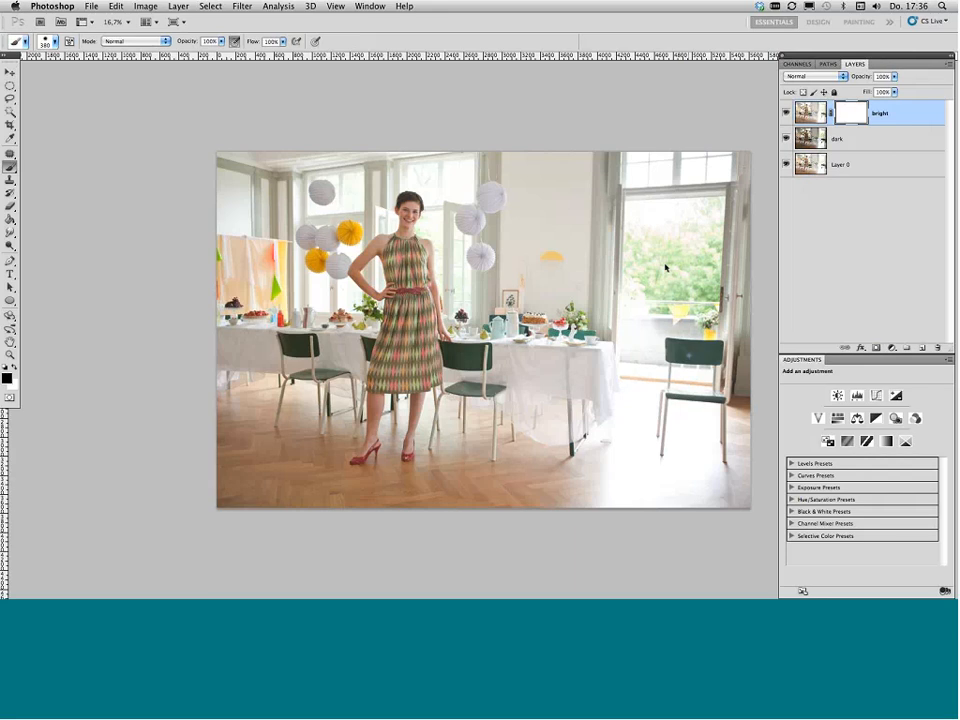
{"action": "key", "text": "super+plus"}
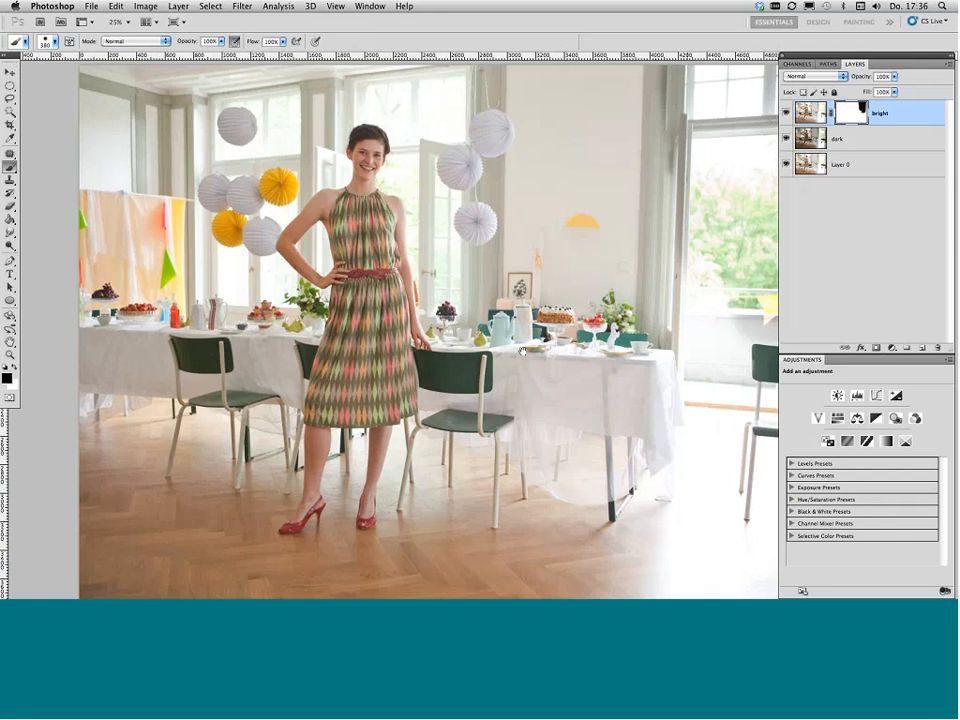
{"action": "scroll", "coordinate": [522, 351], "scroll_direction": "right", "scroll_amount": 3}
{"action": "scroll", "coordinate": [522, 351], "scroll_direction": "up", "scroll_amount": 1}
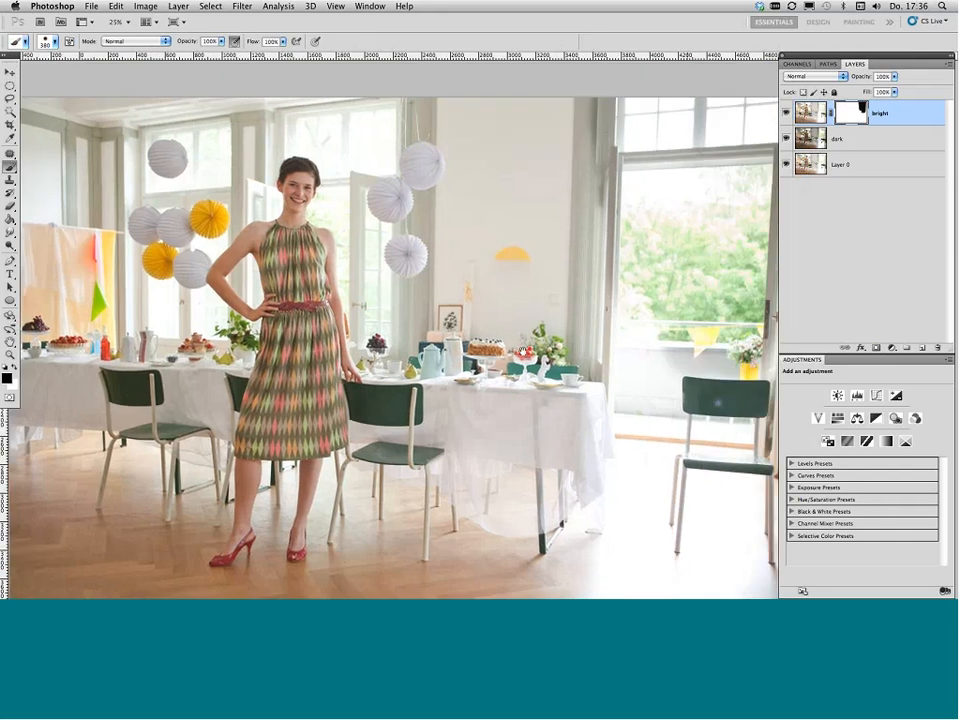
{"action": "scroll", "coordinate": [524, 347], "scroll_direction": "right", "scroll_amount": 4}
{"action": "scroll", "coordinate": [524, 347], "scroll_direction": "up", "scroll_amount": 1}
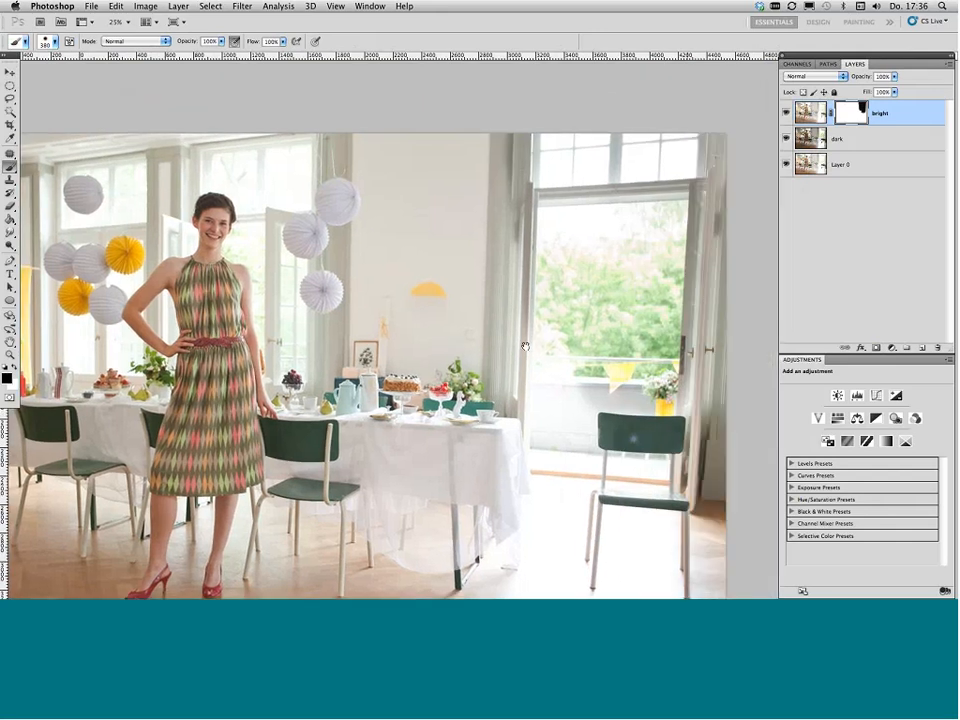
{"action": "scroll", "coordinate": [525, 346], "scroll_direction": "right", "scroll_amount": 1}
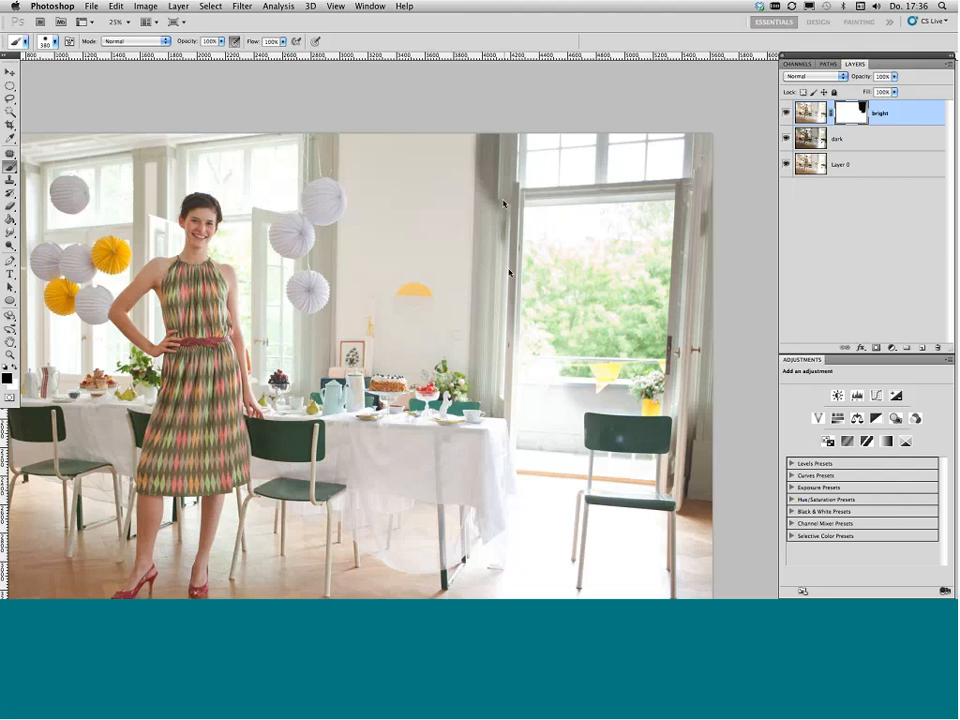
{"action": "mouse_move", "coordinate": [504, 203]}
{"action": "left_mouse_down"}
{"action": "mouse_move", "coordinate": [506, 396]}
{"action": "mouse_move", "coordinate": [541, 428]}
{"action": "left_mouse_up"}
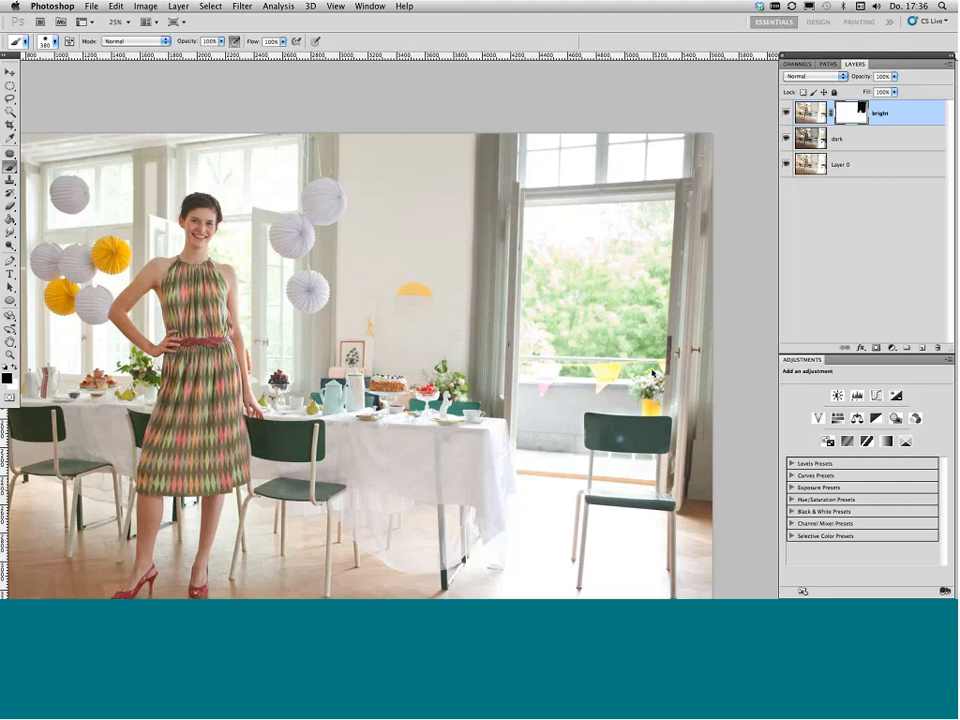
{"action": "left_click_drag", "start_coordinate": [653, 373], "coordinate": [658, 393]}
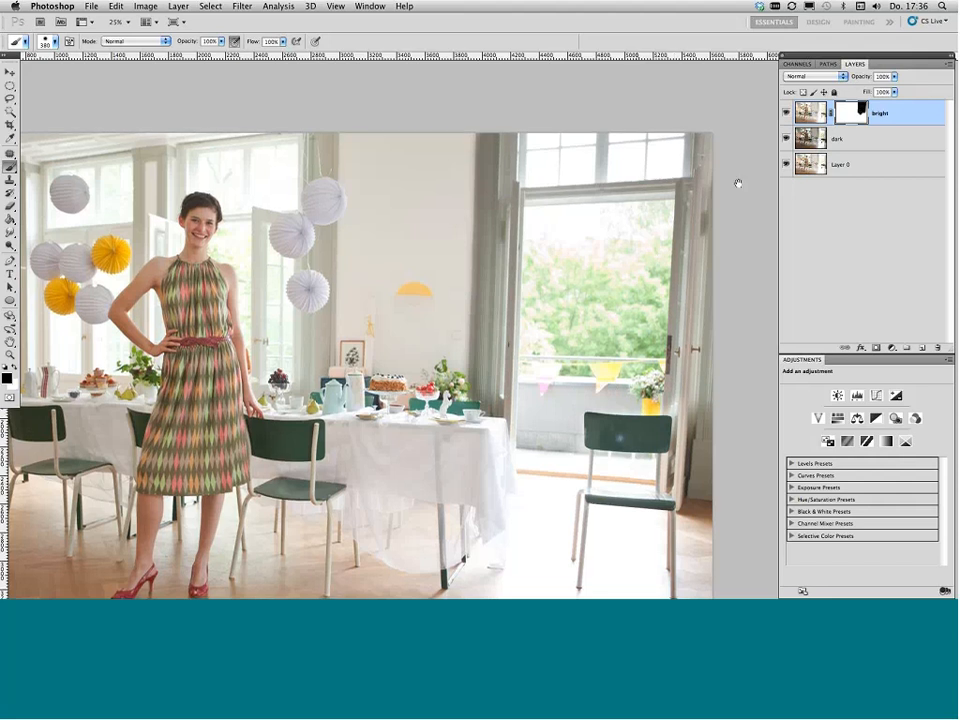
Step: Paint black on the mask along the overexposed edge of the tablecloth beside the balcony door
{"action": "left_click_drag", "start_coordinate": [738, 183], "coordinate": [742, 178]}
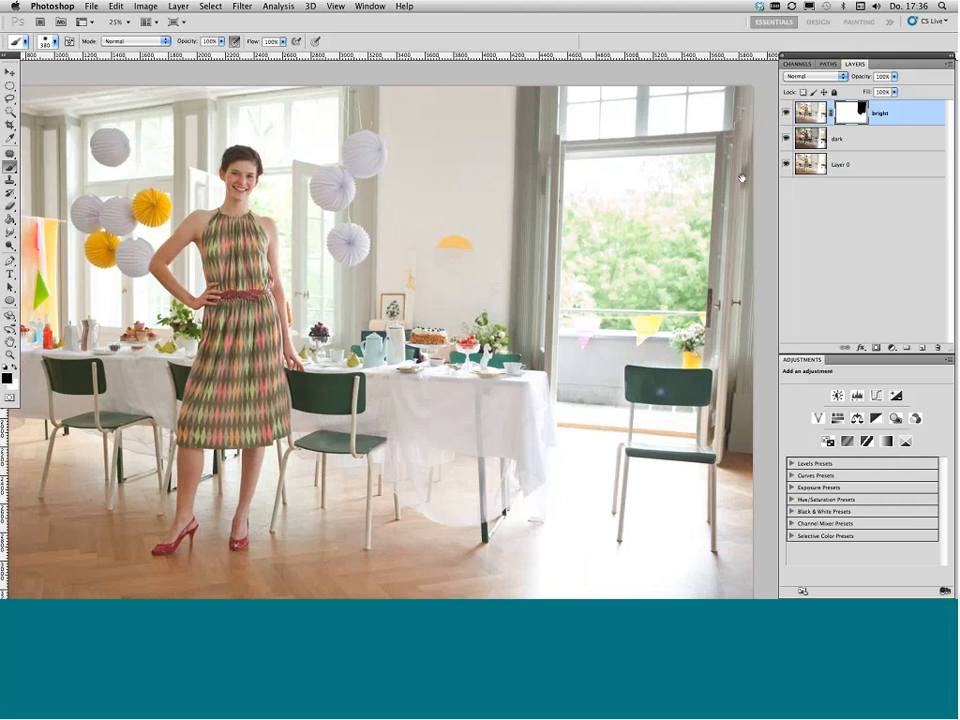
{"action": "left_click_drag", "start_coordinate": [647, 292], "coordinate": [711, 213]}
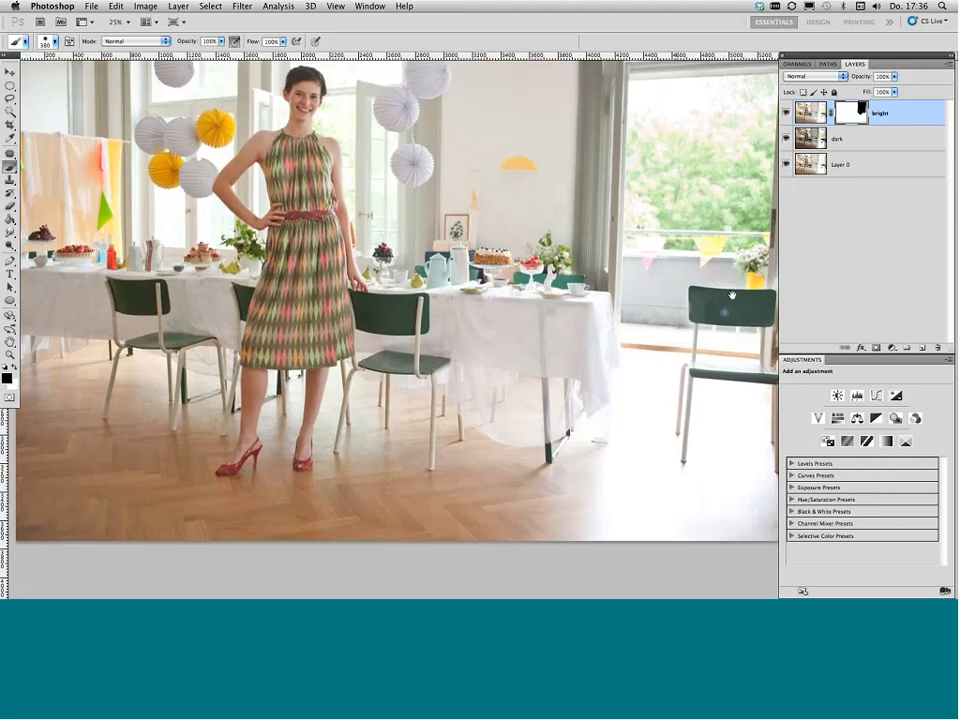
{"action": "left_click_drag", "start_coordinate": [628, 362], "coordinate": [618, 330]}
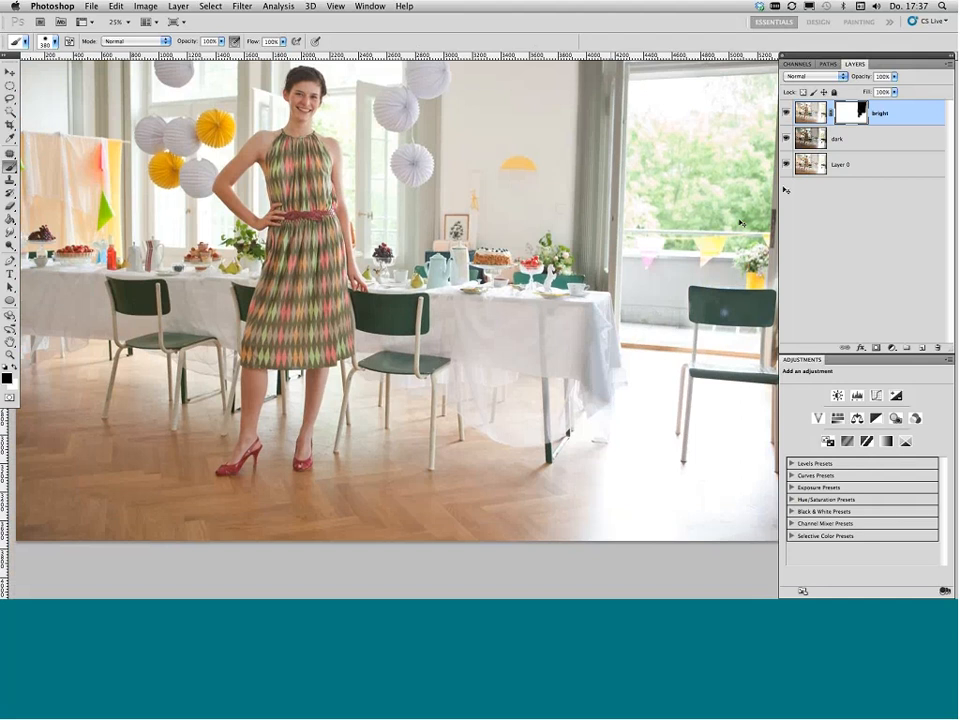
Step: Touch up the mask beside the hanging tablecloth corner with white at 60% brush opacity
{"action": "key", "text": "super+plus"}
{"action": "key", "text": "x"}
{"action": "key", "text": "6"}
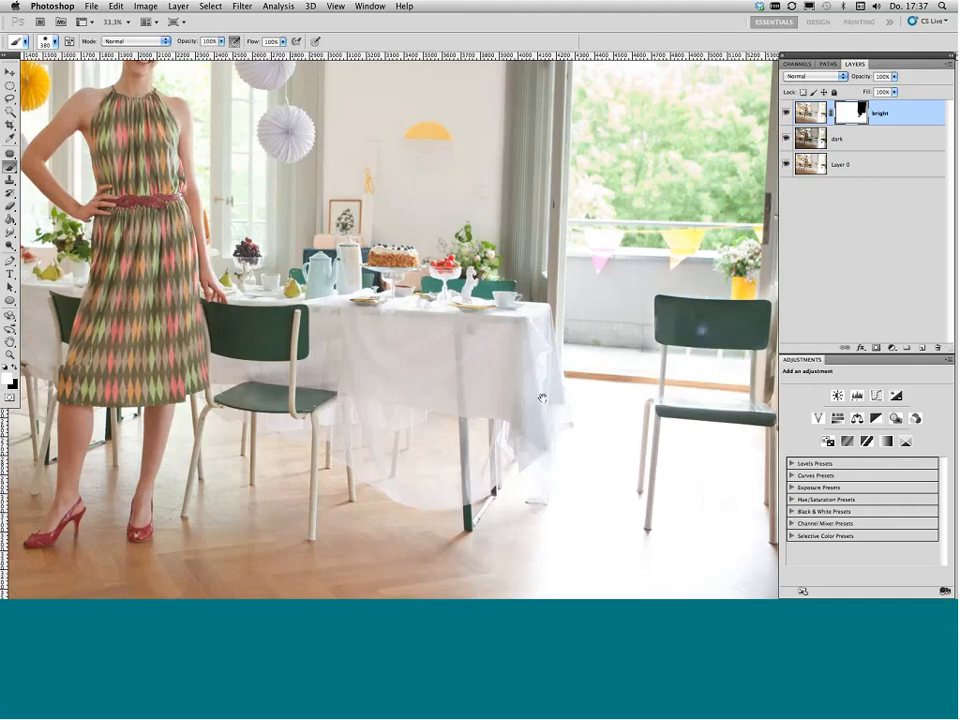
{"action": "left_click_drag", "start_coordinate": [557, 446], "coordinate": [562, 448]}
Step: Paint black at 100% opacity on the mask over the middle window, its frame and the three lanterns beside it
{"action": "left_click_drag", "start_coordinate": [357, 243], "coordinate": [497, 432]}
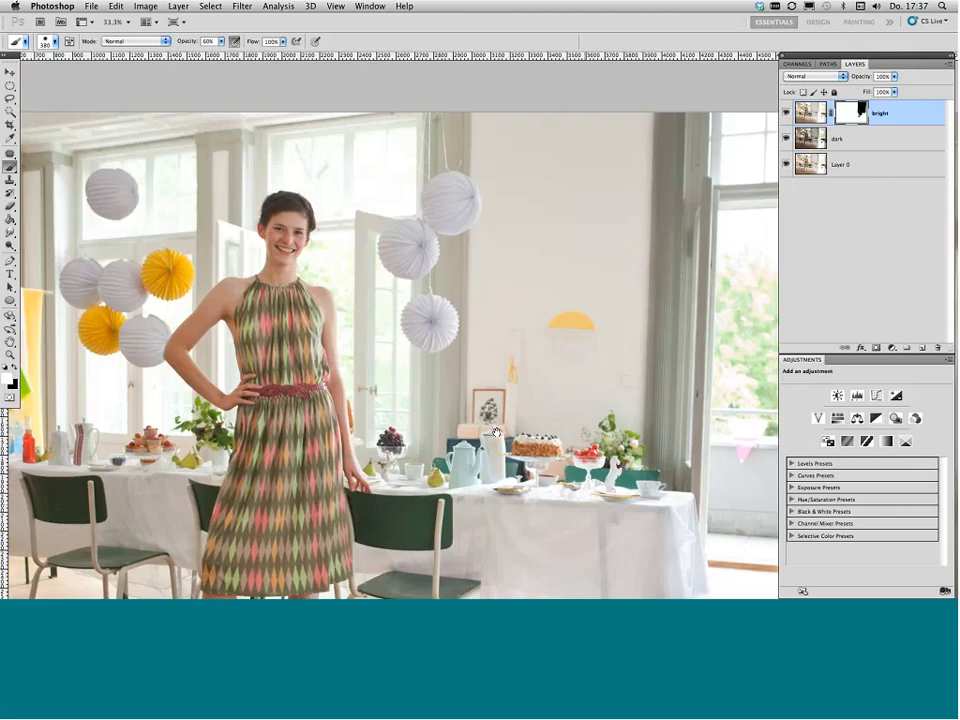
{"action": "key", "text": "x"}
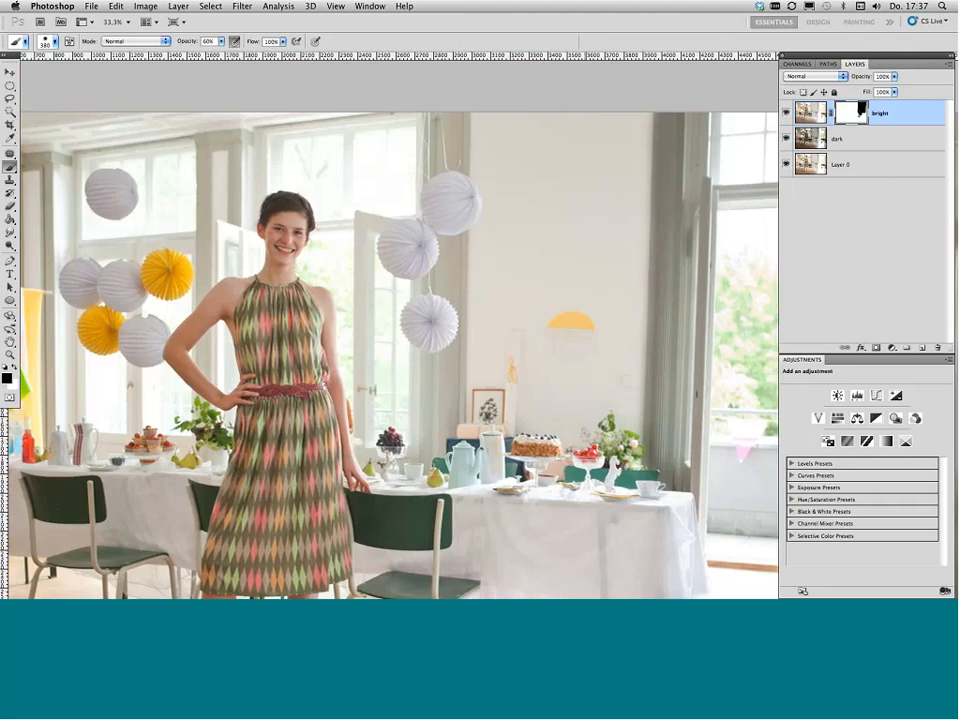
{"action": "key", "text": "0"}
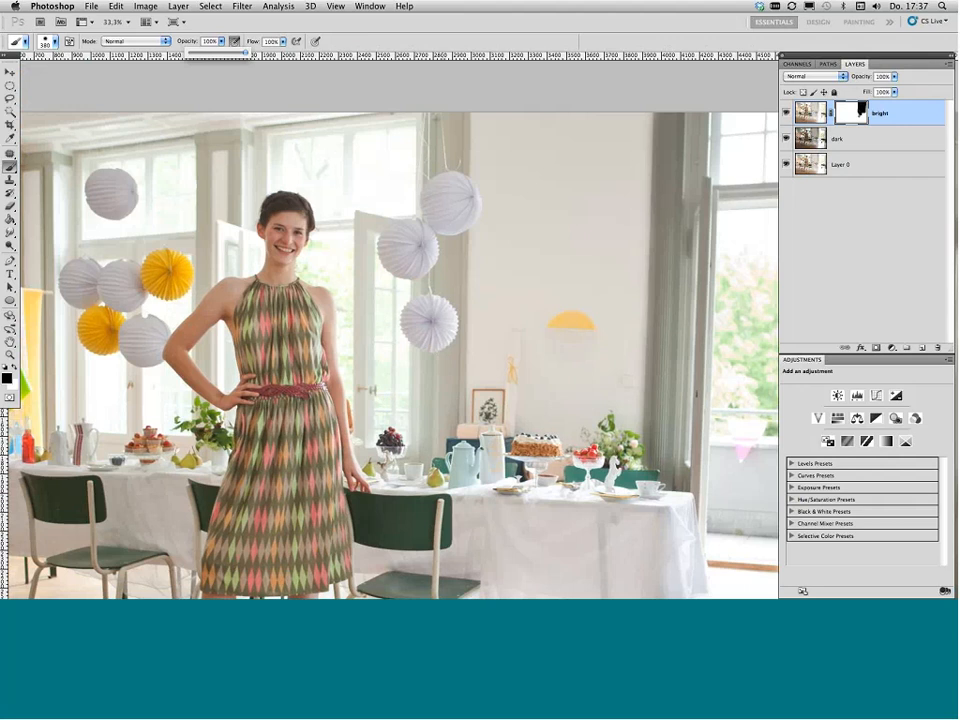
{"action": "mouse_move", "coordinate": [362, 198]}
{"action": "left_mouse_down"}
{"action": "mouse_move", "coordinate": [386, 188]}
{"action": "mouse_move", "coordinate": [411, 306]}
{"action": "left_mouse_up"}
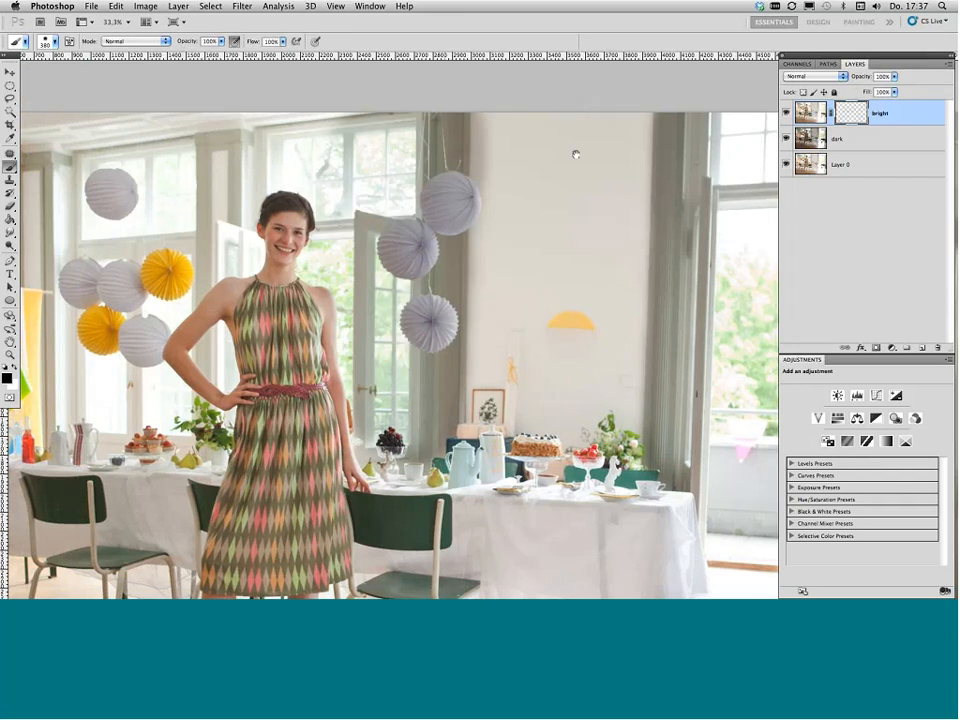
{"action": "left_click_drag", "start_coordinate": [448, 149], "coordinate": [461, 143]}
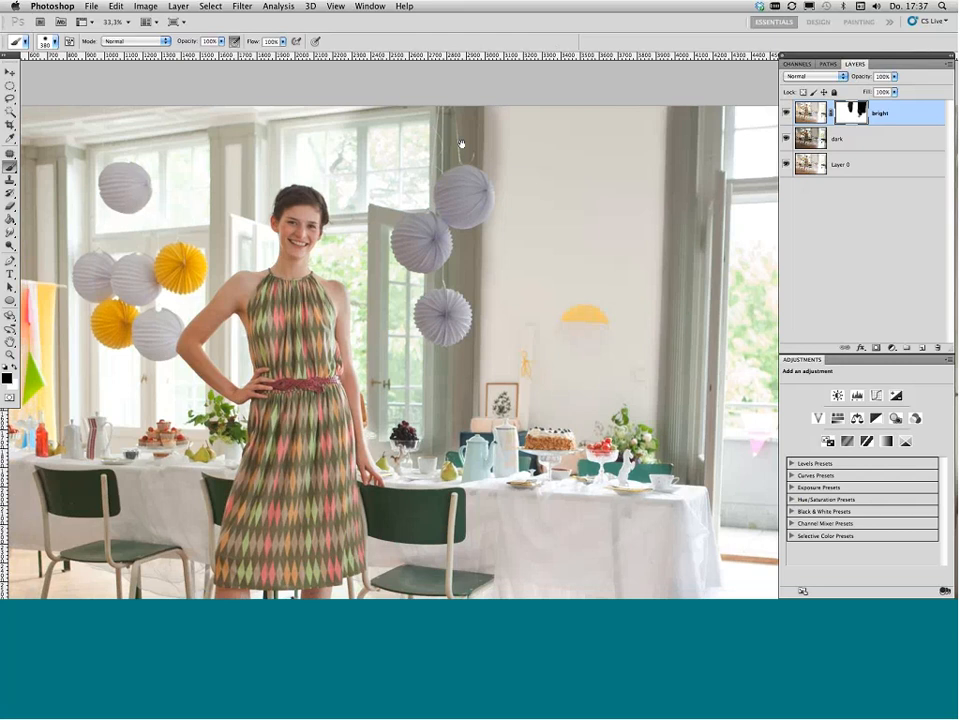
Step: Extend the black mask painting over the far window, the pillar and the white and yellow lanterns behind the woman's raised elbow
{"action": "scroll", "coordinate": [448, 121], "scroll_direction": "left", "scroll_amount": 5}
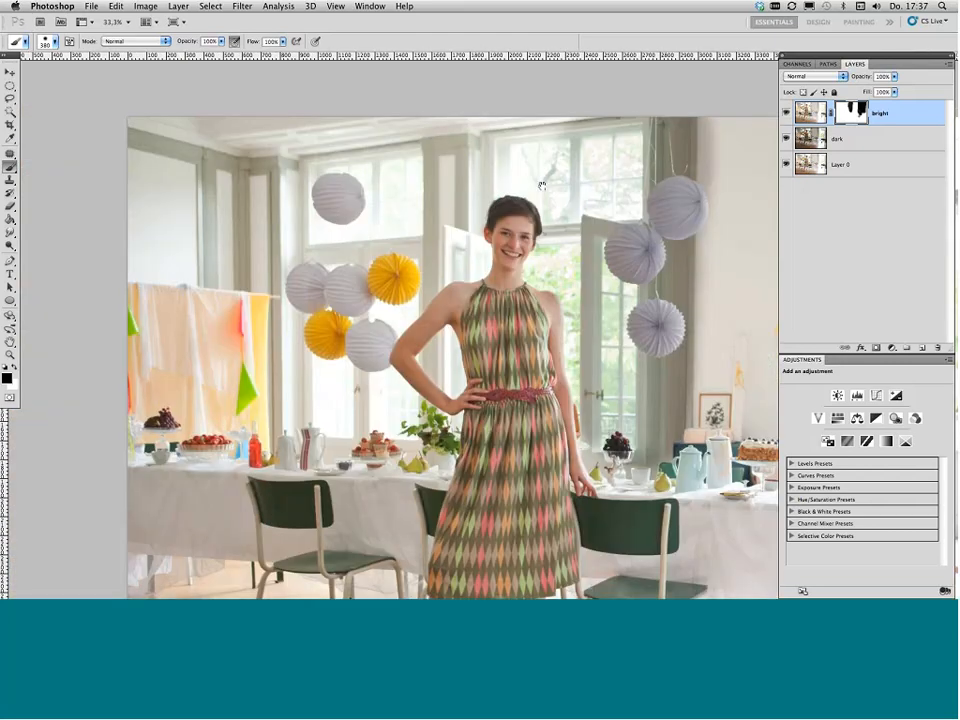
{"action": "left_click_drag", "start_coordinate": [542, 185], "coordinate": [682, 191]}
{"action": "left_click_drag", "start_coordinate": [478, 204], "coordinate": [470, 335]}
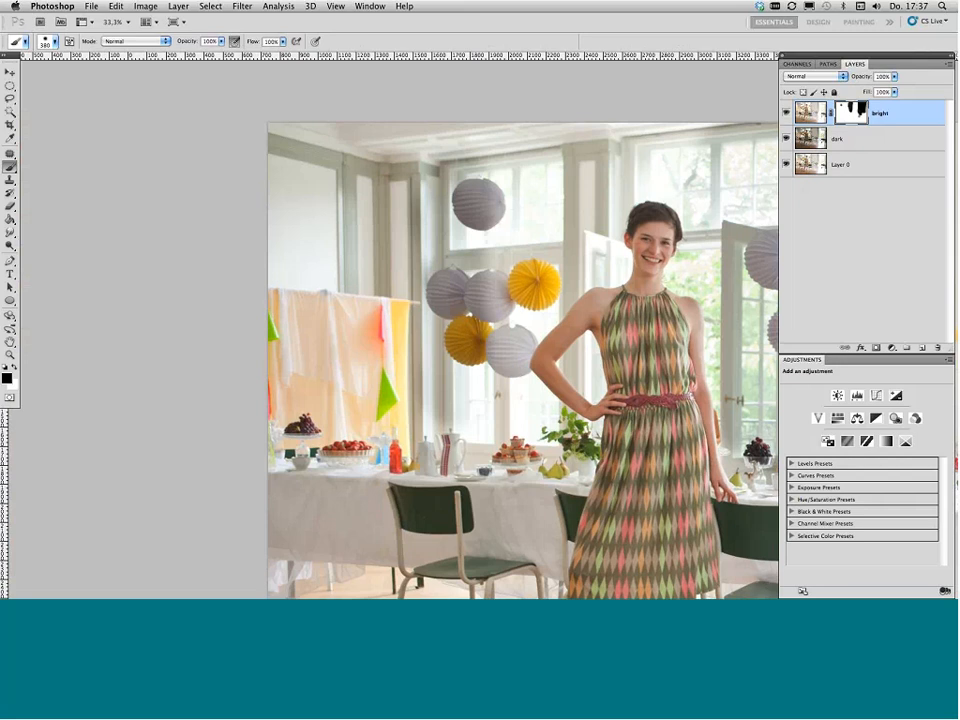
{"action": "left_click_drag", "start_coordinate": [580, 185], "coordinate": [512, 390]}
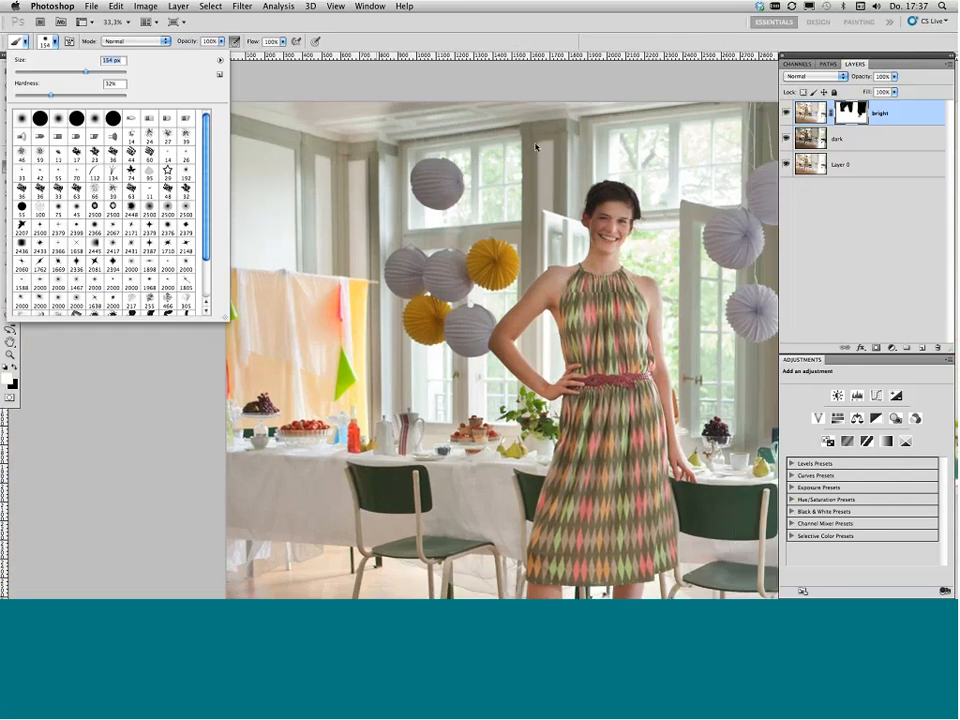
Step: Reduce the brush to 189 px and paint white on the mask to restore the bright ceiling and upper wall
{"action": "left_click_drag", "start_coordinate": [412, 104], "coordinate": [534, 110]}
{"action": "mouse_move", "coordinate": [373, 150]}
{"action": "left_mouse_down"}
{"action": "mouse_move", "coordinate": [370, 425]}
{"action": "mouse_move", "coordinate": [368, 115]}
{"action": "left_mouse_up"}
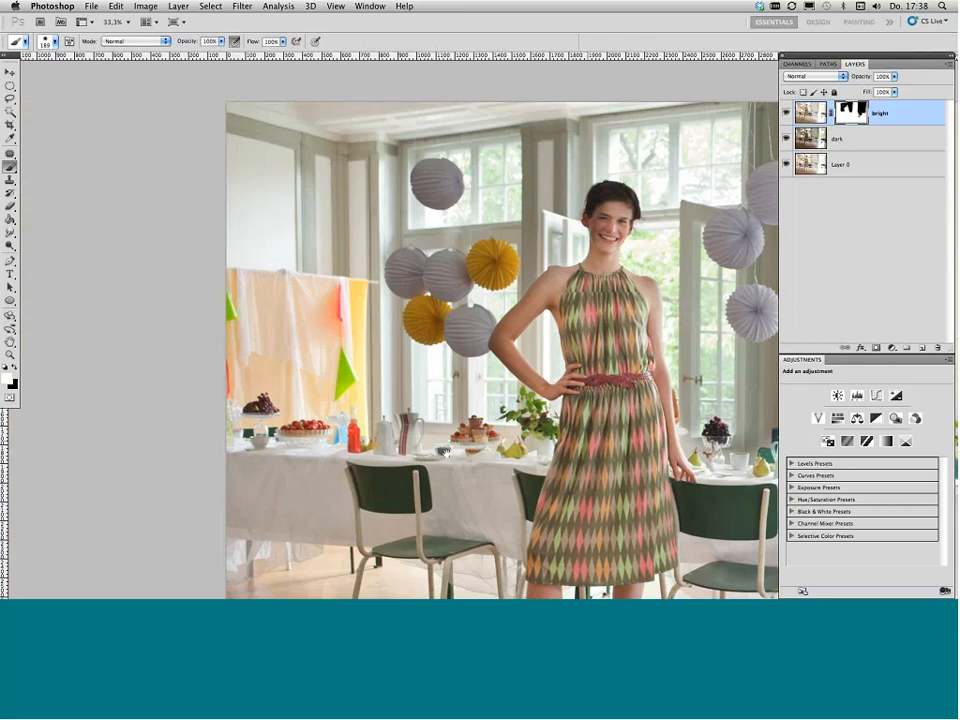
Step: Examine the blended image up close around the lanterns, the hanging cloth, the windows and the woman's outline
{"action": "scroll", "coordinate": [438, 453], "scroll_direction": "right", "scroll_amount": 5}
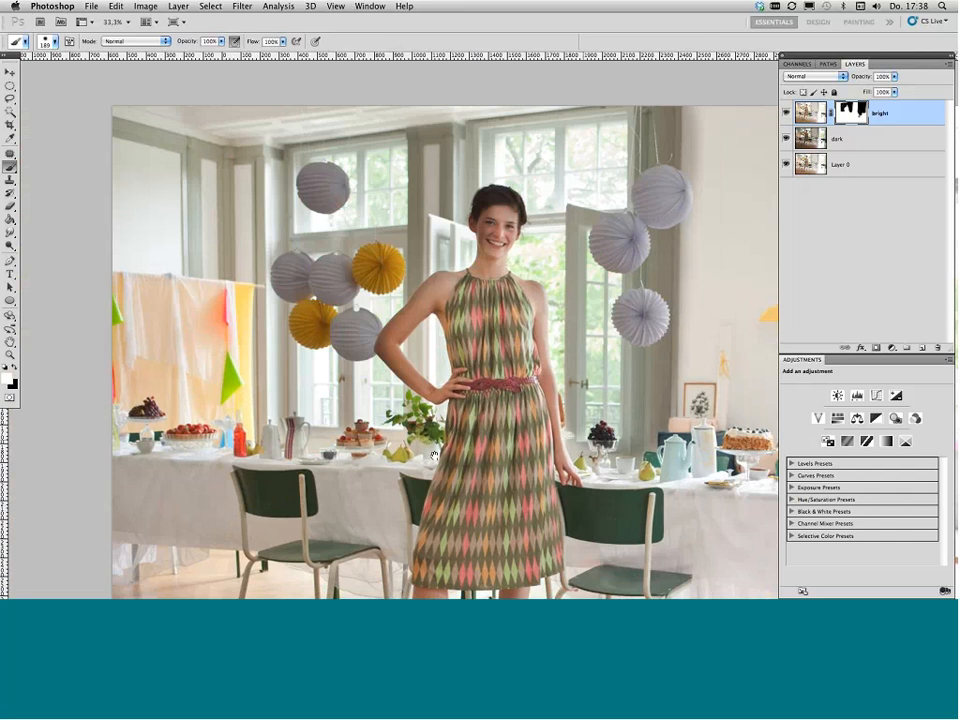
{"action": "left_click_drag", "start_coordinate": [435, 455], "coordinate": [459, 380]}
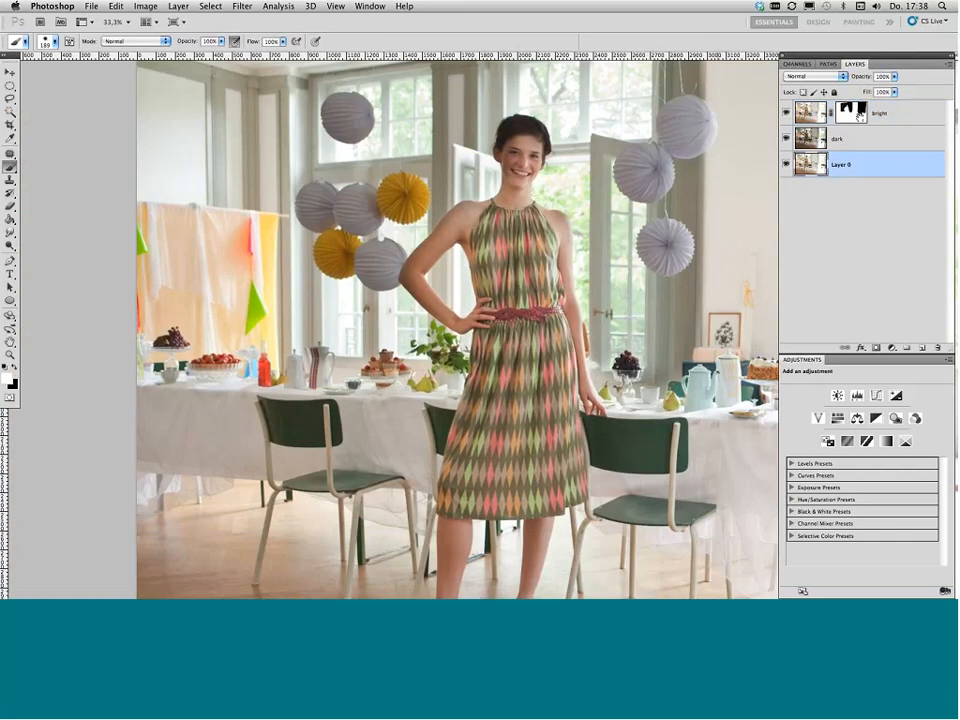
{"action": "key", "text": "super+plus"}
{"action": "key", "text": "super+plus"}
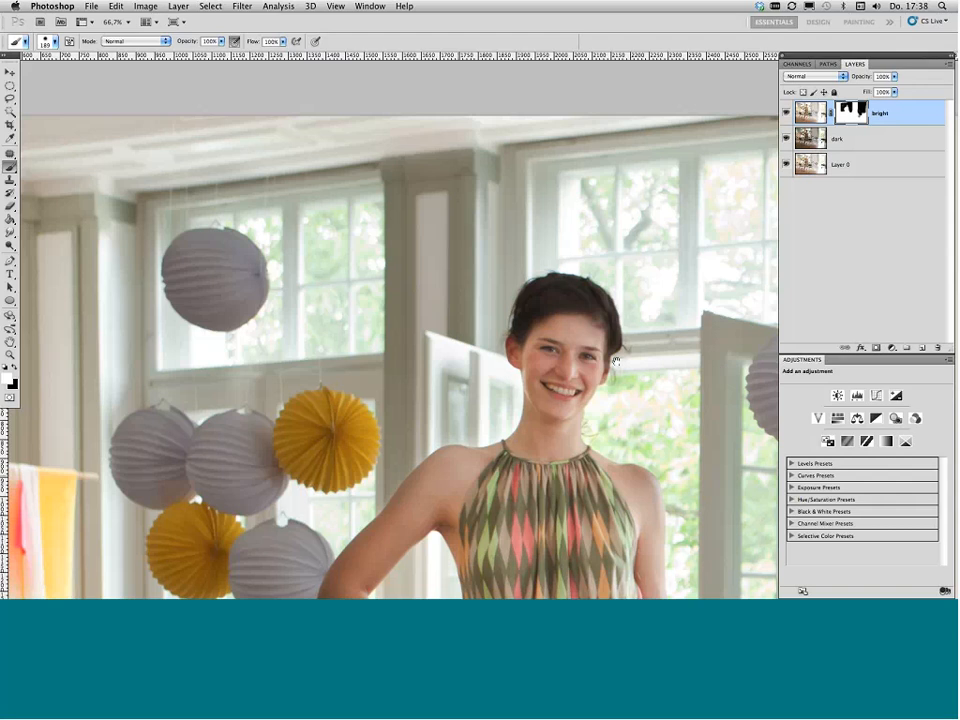
{"action": "left_click_drag", "start_coordinate": [447, 561], "coordinate": [605, 428]}
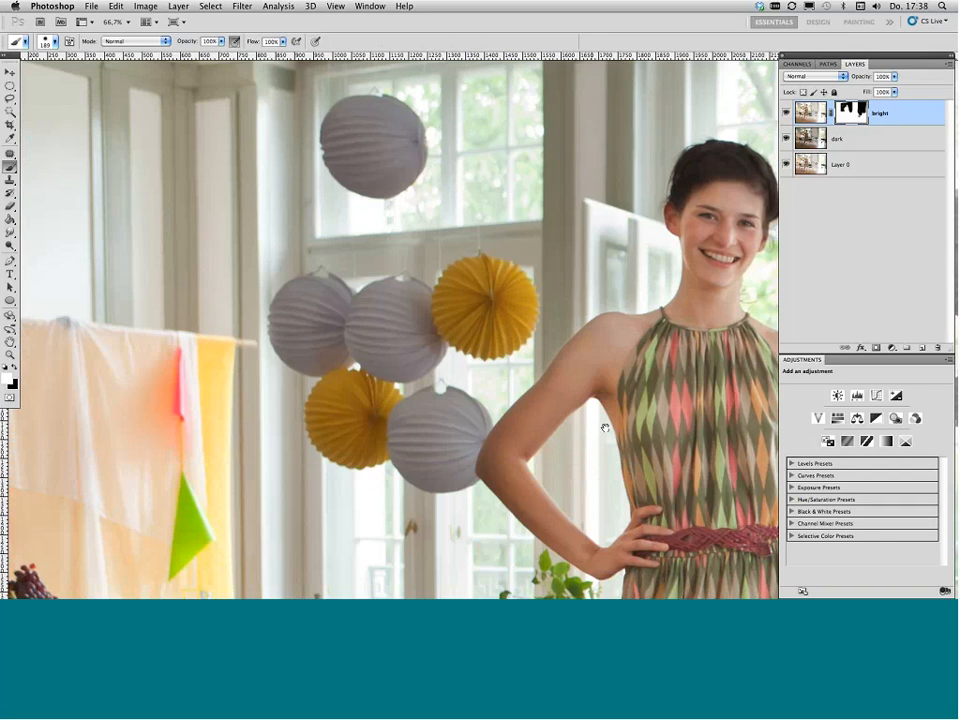
{"action": "left_click_drag", "start_coordinate": [605, 428], "coordinate": [405, 470]}
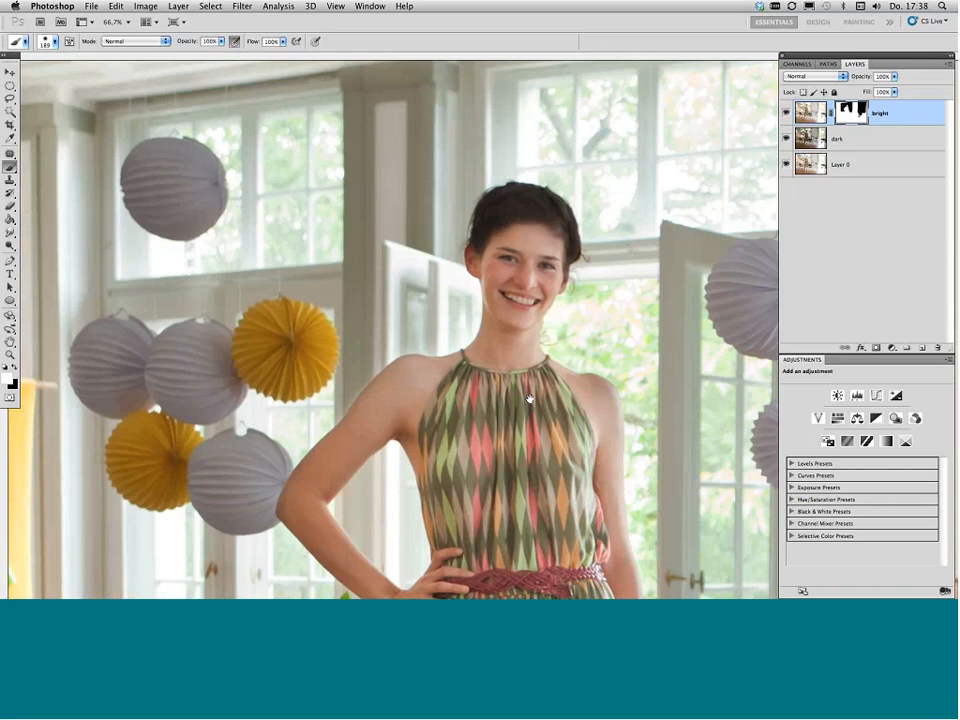
{"action": "scroll", "coordinate": [529, 399], "scroll_direction": "down", "scroll_amount": 3}
{"action": "scroll", "coordinate": [529, 399], "scroll_direction": "right", "scroll_amount": 3}
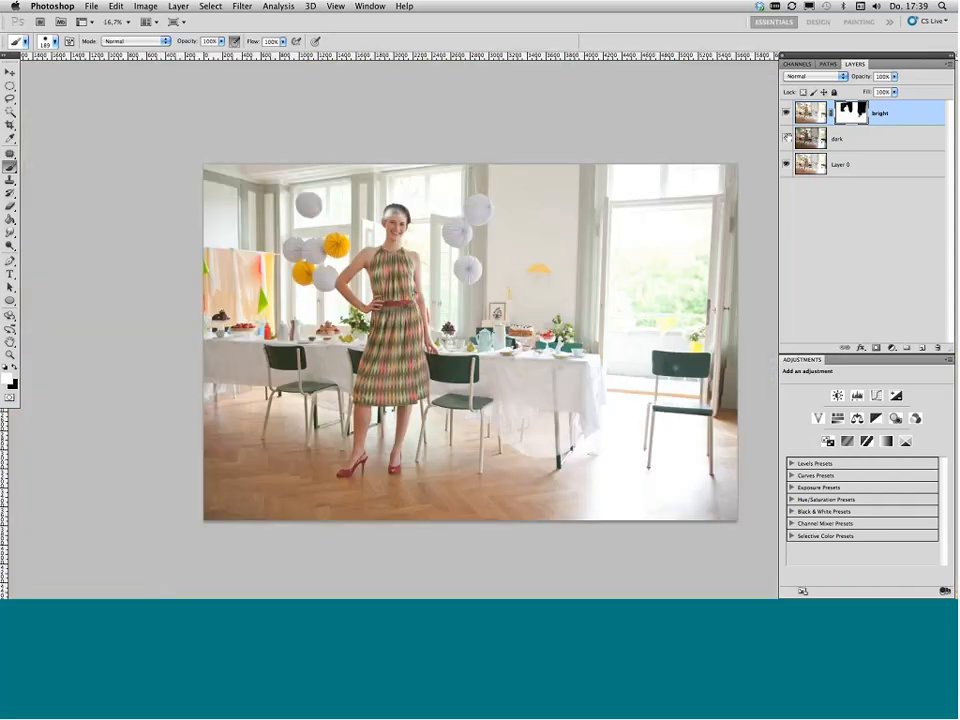
Step: Hide the dark layer to compare the windows and the upper grey lantern without it
{"action": "left_click", "coordinate": [787, 138]}
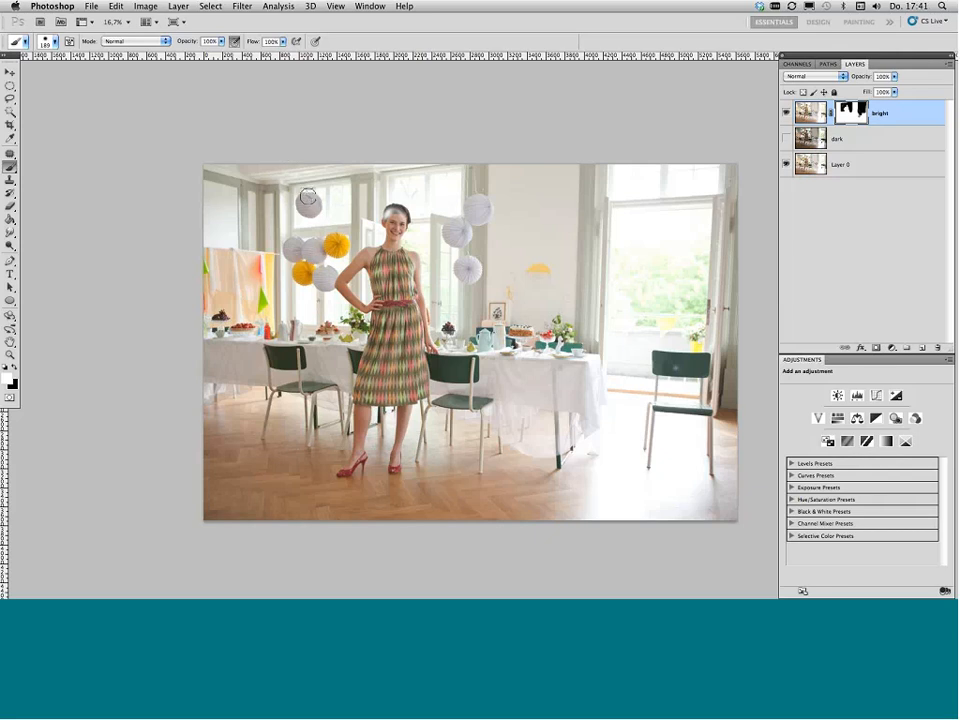
{"action": "left_click_drag", "start_coordinate": [310, 200], "coordinate": [309, 206]}
{"action": "left_click_drag", "start_coordinate": [308, 207], "coordinate": [311, 206]}
Step: Add a Curves adjustment layer above the bright layer and slightly raise the RGB curve's black point output
{"action": "left_click", "coordinate": [891, 347]}
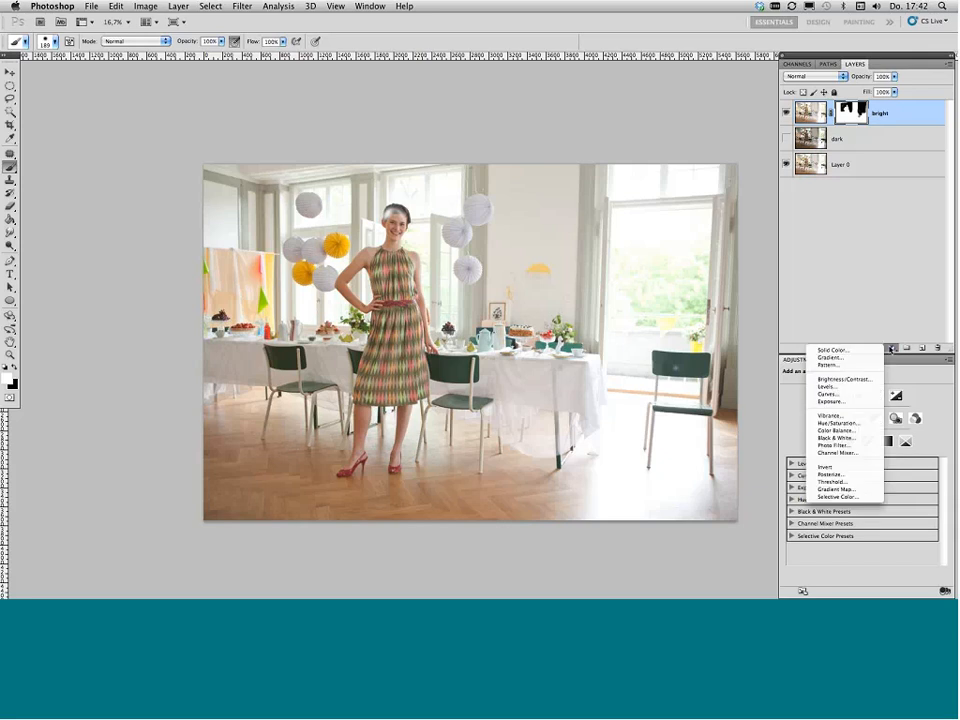
{"action": "left_click", "coordinate": [833, 395]}
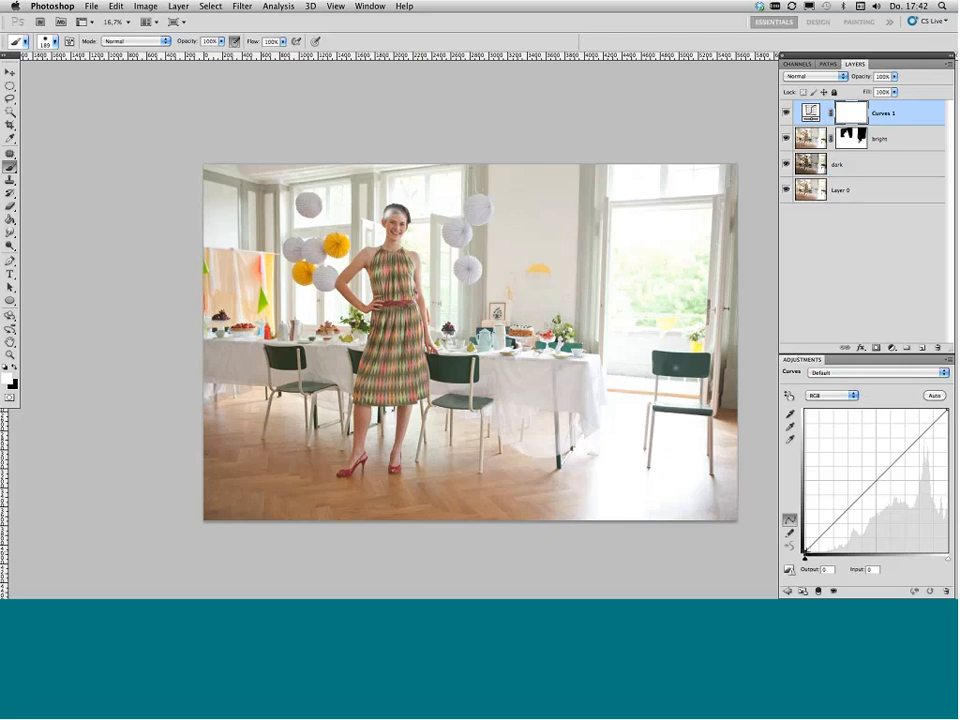
{"action": "left_click_drag", "start_coordinate": [805, 553], "coordinate": [804, 553]}
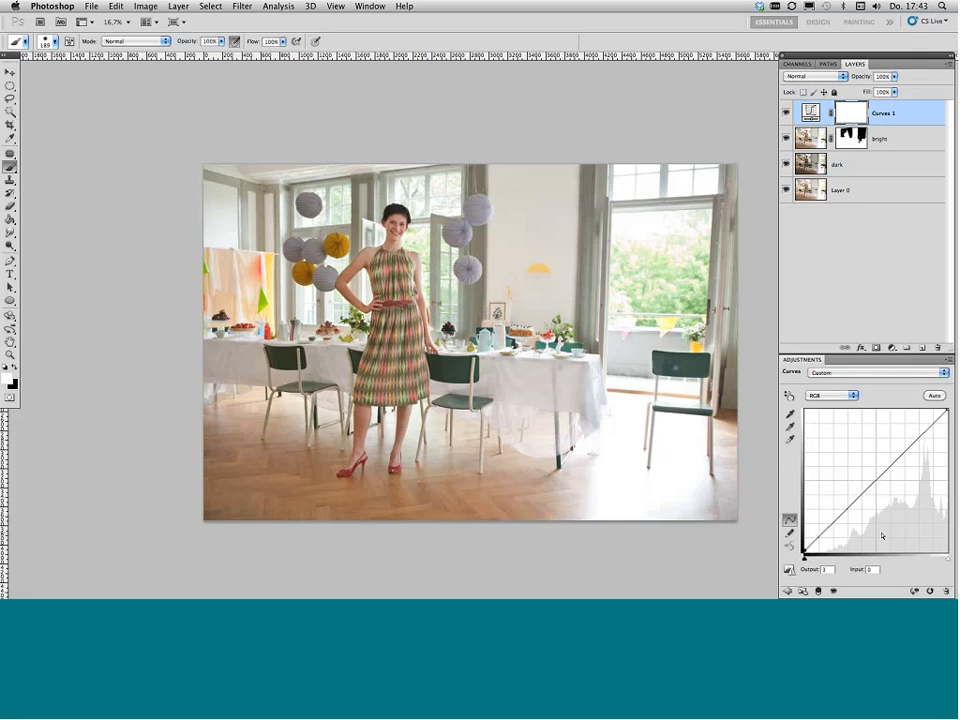
{"action": "key", "text": "Up"}
Step: Lower the curve's white point output to 250 and compare the image with and without the Curves adjustment
{"action": "left_click", "coordinate": [945, 411]}
{"action": "left_click_drag", "start_coordinate": [947, 411], "coordinate": [947, 413]}
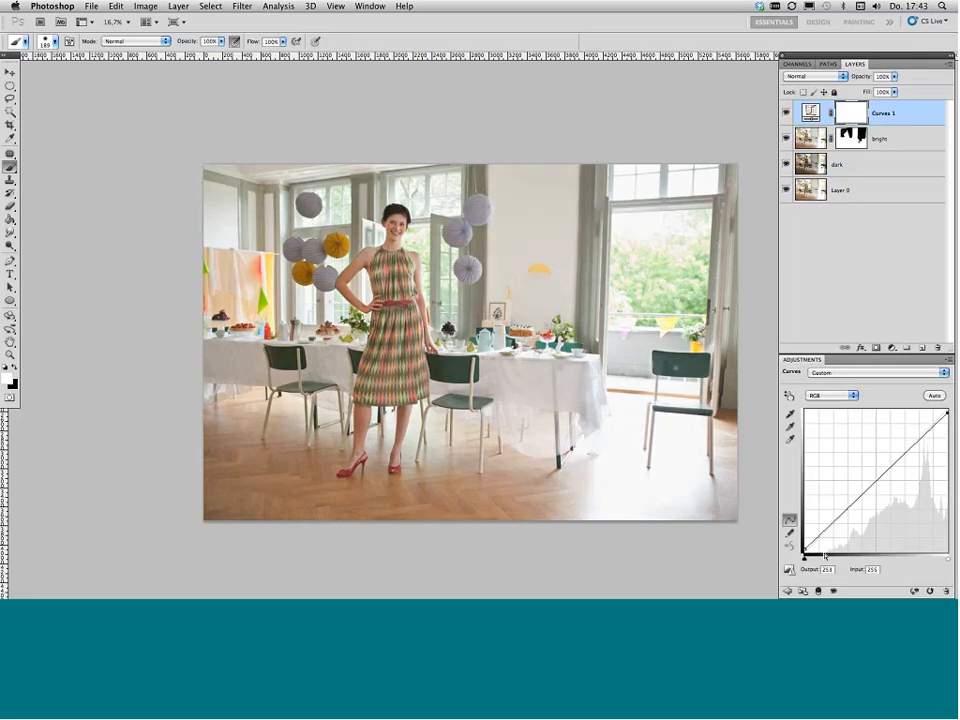
{"action": "left_click", "coordinate": [835, 592]}
{"action": "left_click", "coordinate": [835, 592]}
{"action": "scroll", "coordinate": [684, 296], "scroll_direction": "left", "scroll_amount": 1}
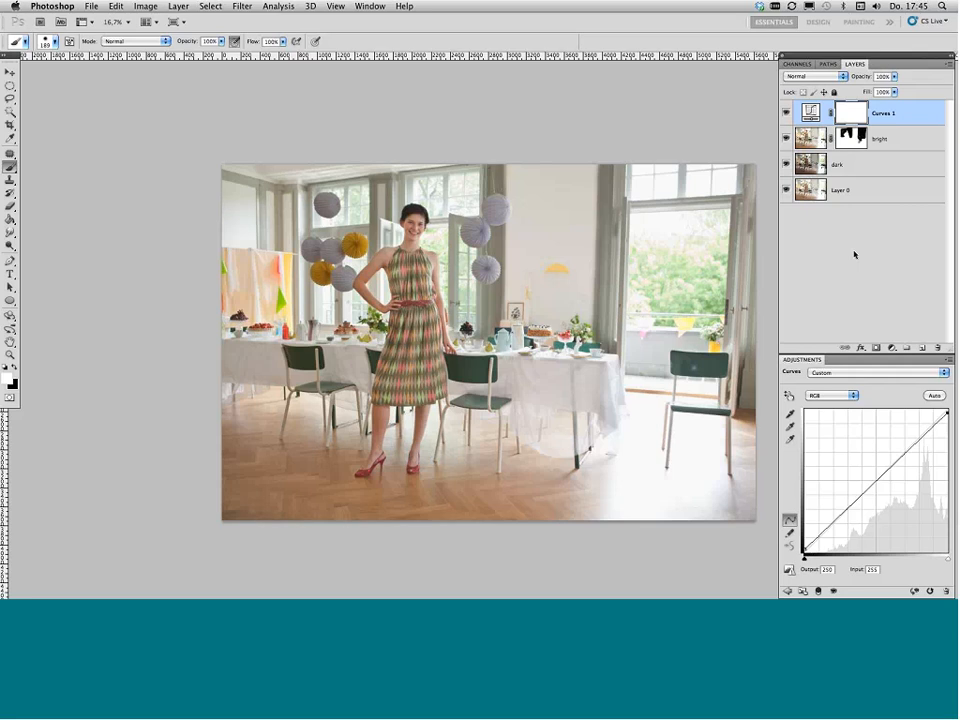
Step: Close _MG_8764.CR2 without saving the changes and return to the Finder
{"action": "key", "text": "super+w"}
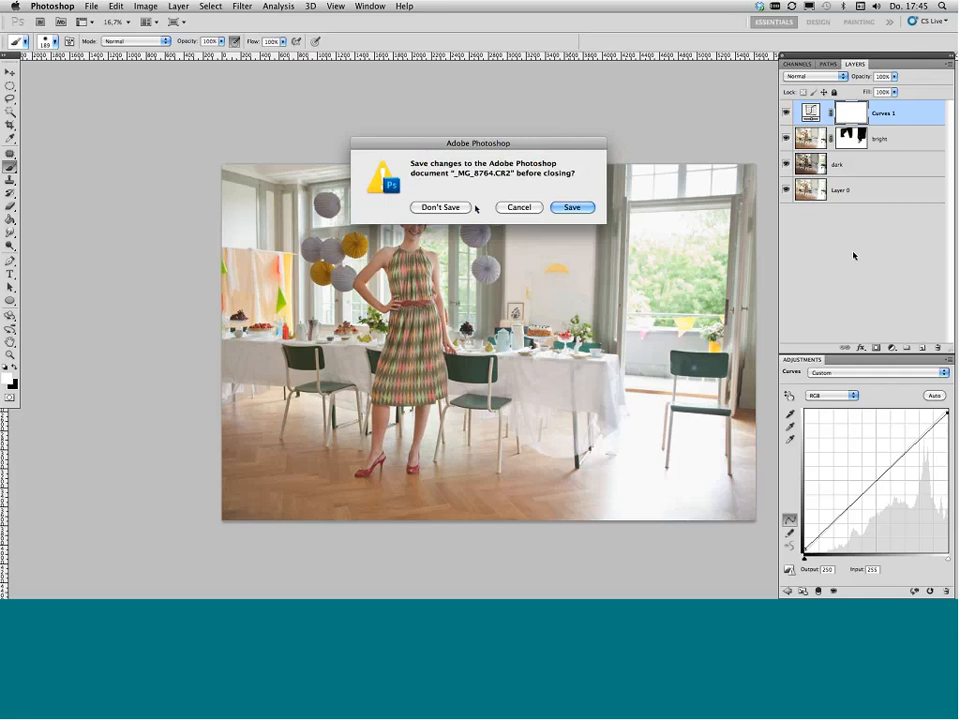
{"action": "left_click", "coordinate": [462, 208]}
{"action": "left_click", "coordinate": [476, 270]}
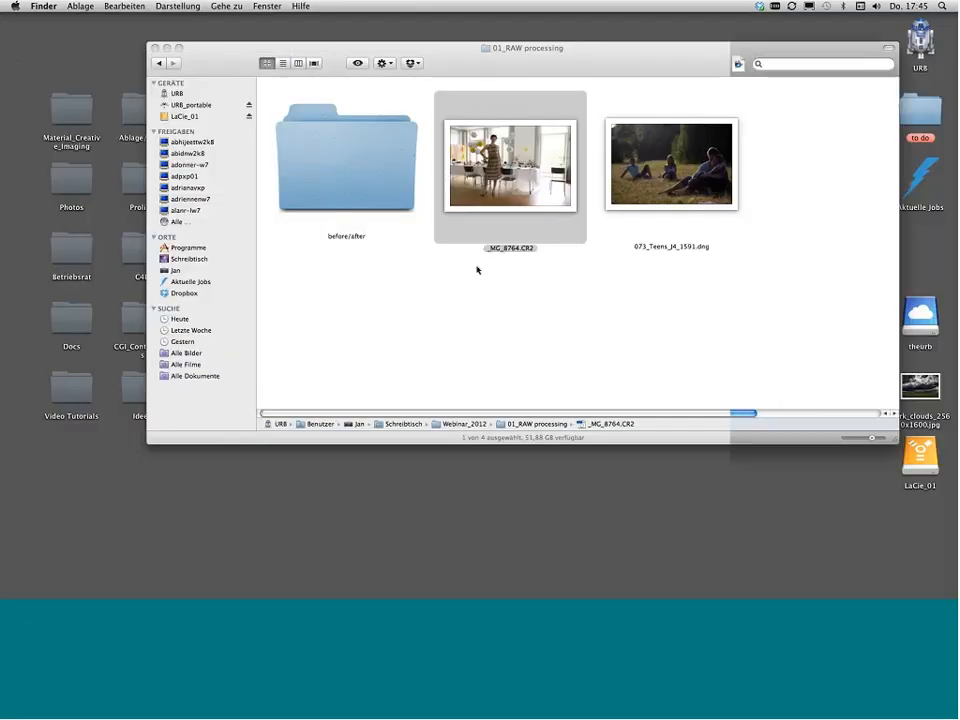
Step: Go to the 02_image polish folder inside Webinar_2012 and open man_house 20120203_4826.tif in Photoshop
{"action": "left_click", "coordinate": [159, 63]}
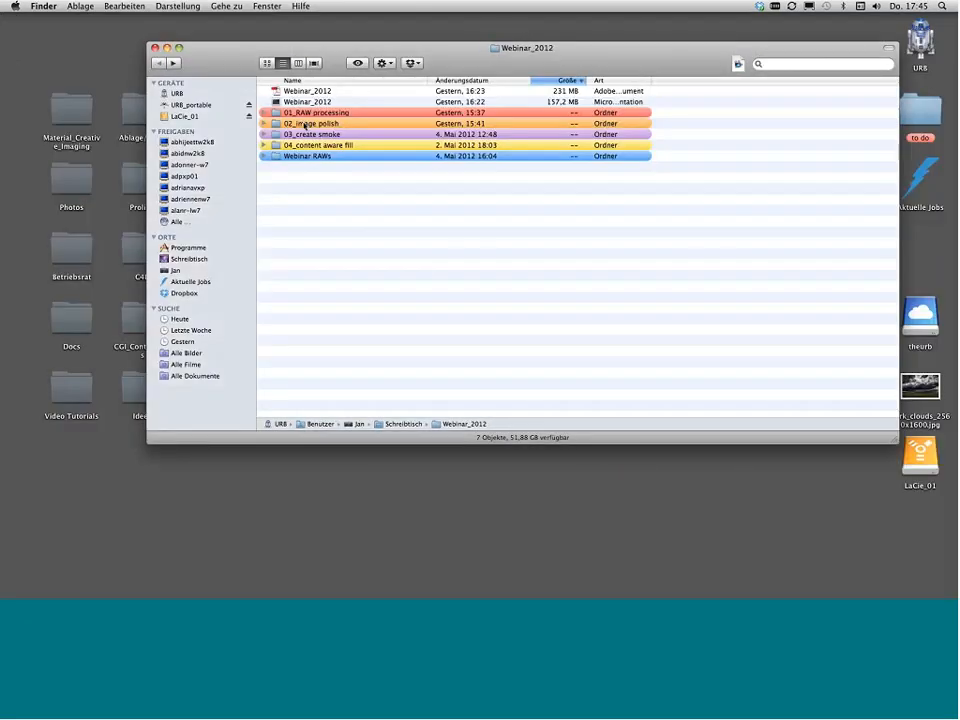
{"action": "double_click", "coordinate": [300, 123]}
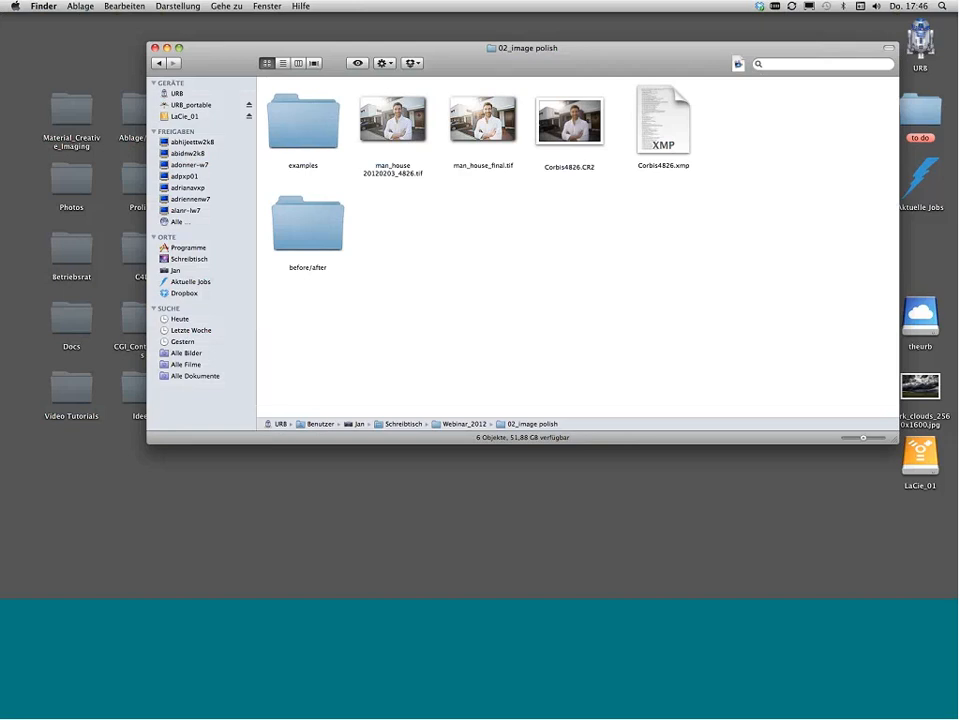
{"action": "left_click_drag", "start_coordinate": [398, 118], "coordinate": [491, 570]}
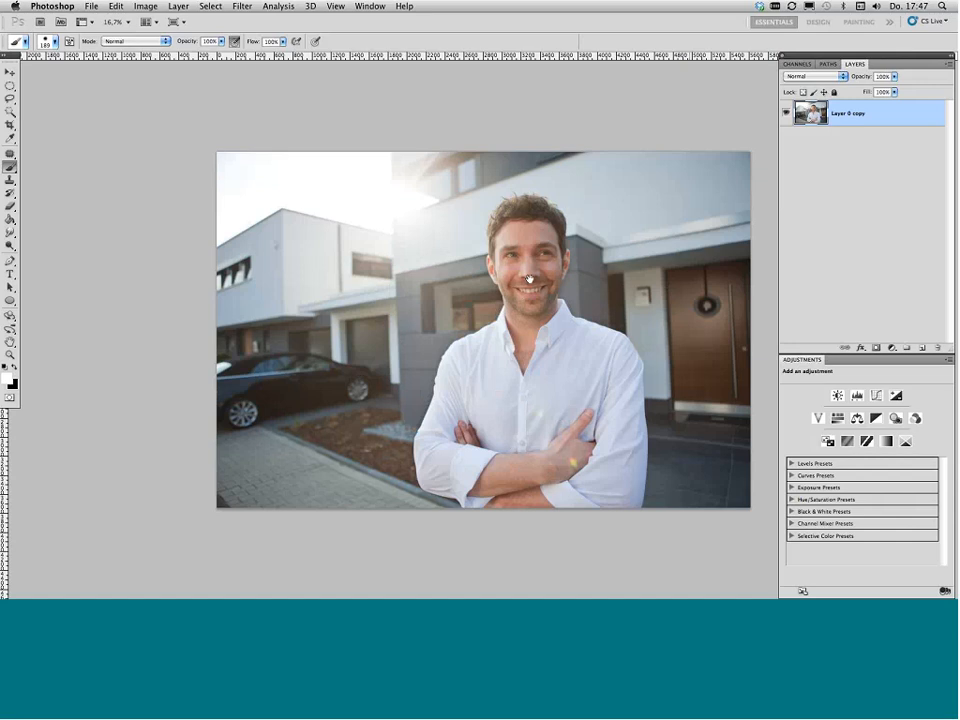
Step: Duplicate Layer 0 copy as a new layer named Background in the man_house document
{"action": "left_click_drag", "start_coordinate": [529, 279], "coordinate": [500, 283]}
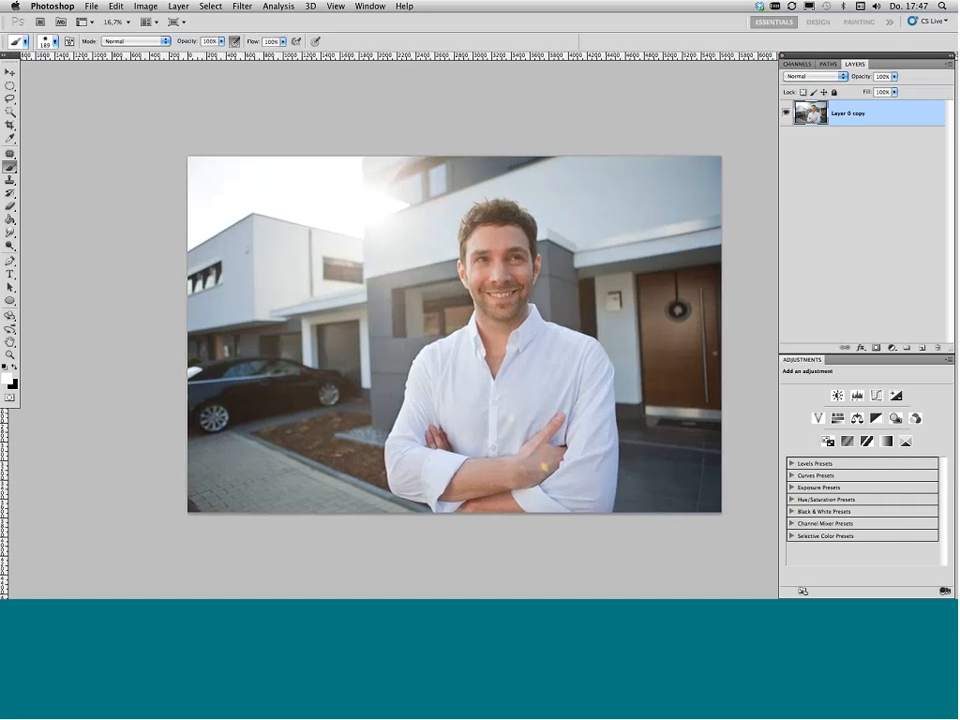
{"action": "left_click", "coordinate": [947, 63]}
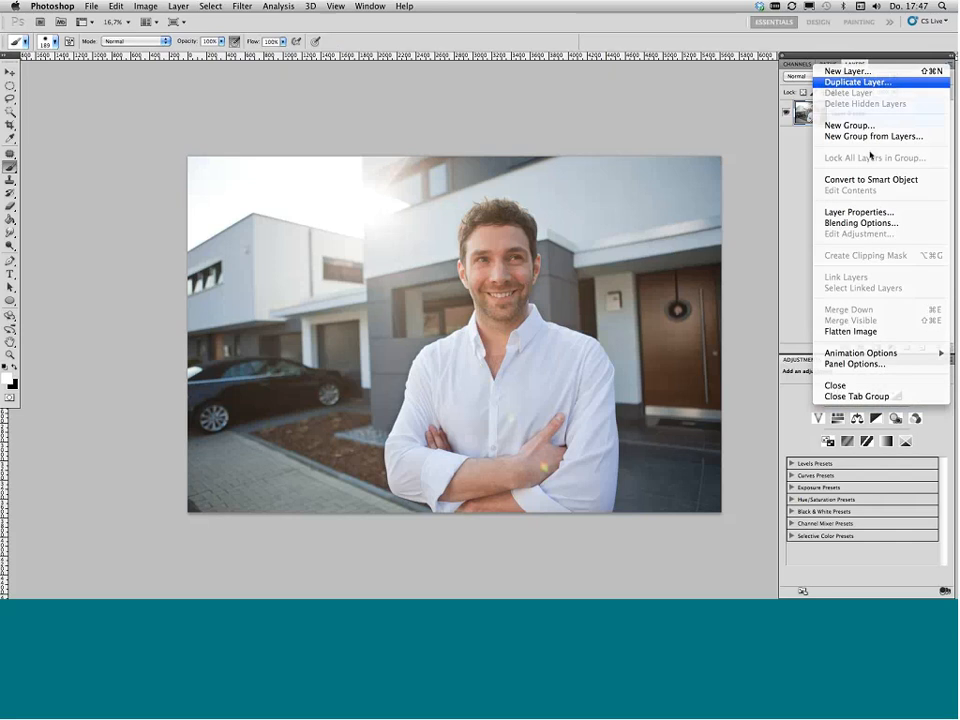
{"action": "left_click", "coordinate": [857, 81]}
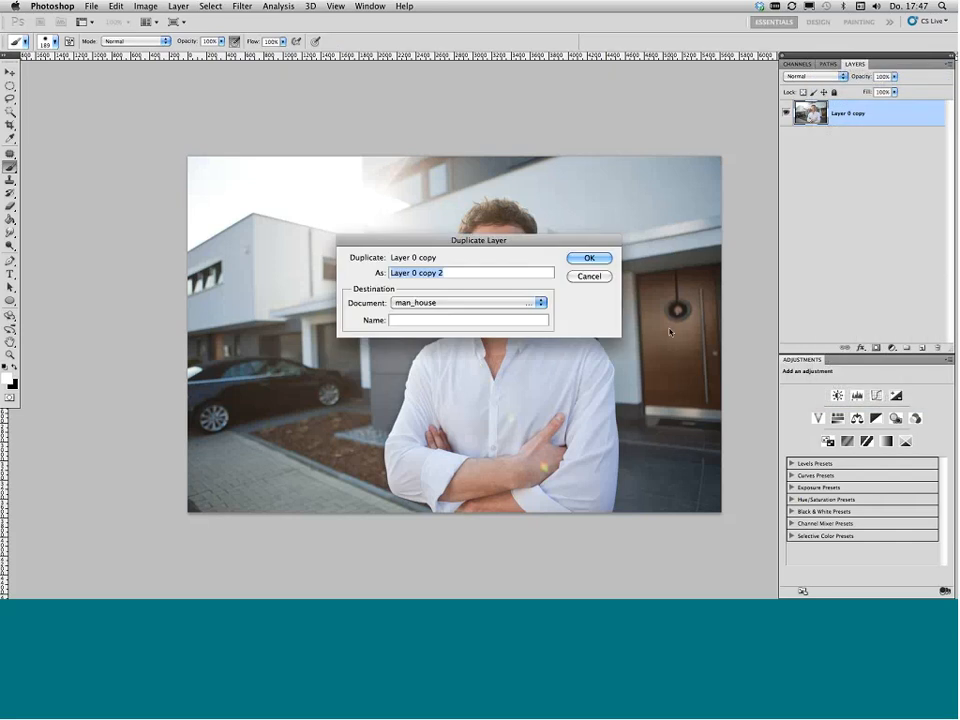
{"action": "type", "text": "Backgrou"}
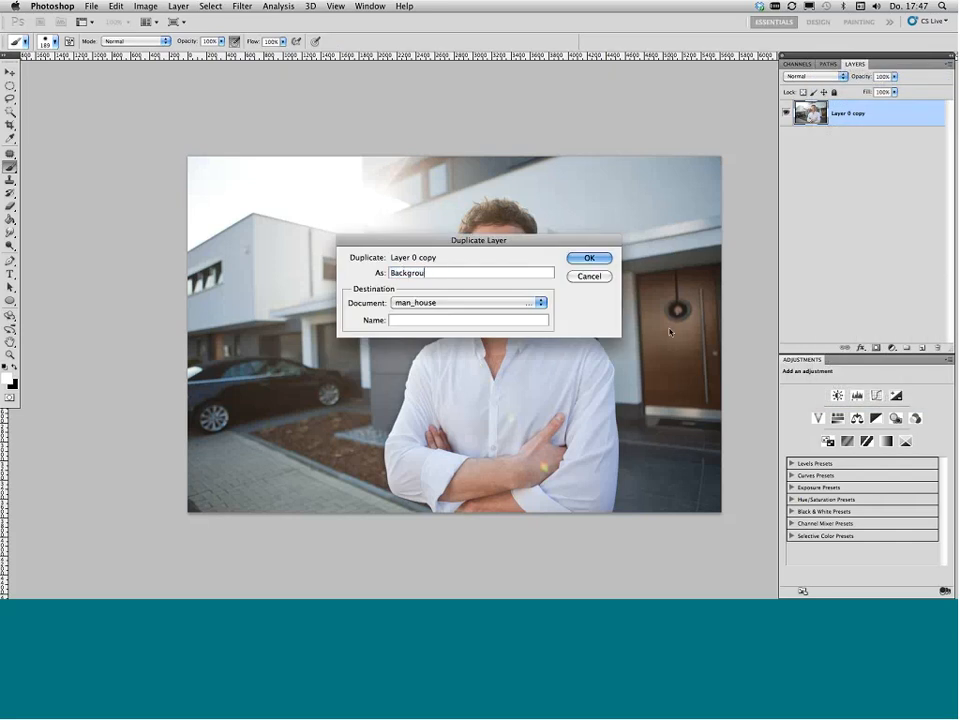
{"action": "type", "text": "nd"}
{"action": "key", "text": "Return"}
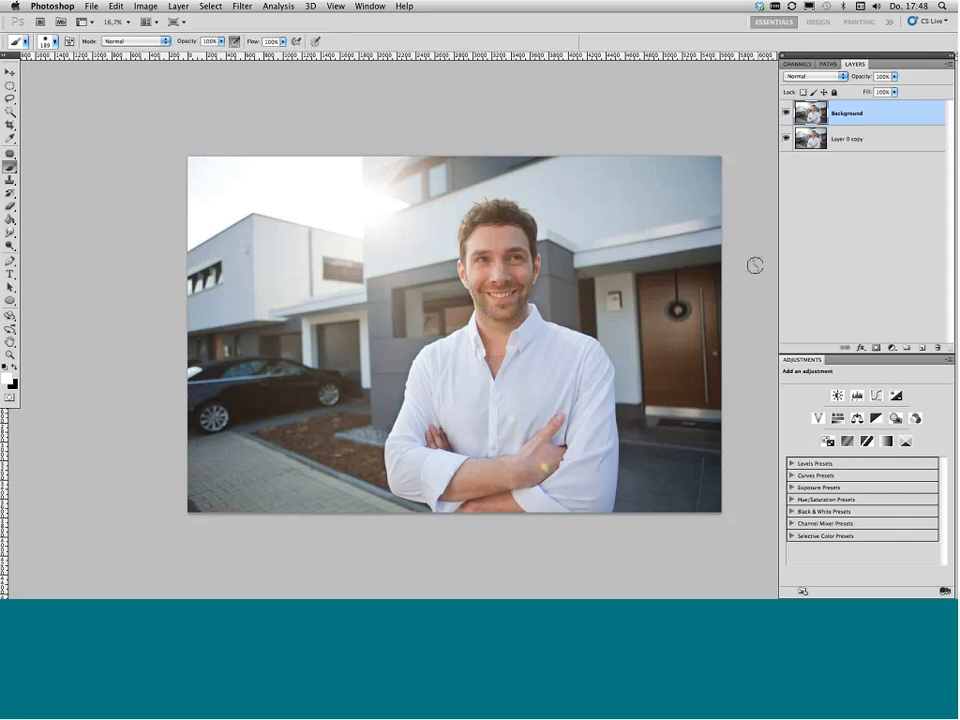
Step: Examine the man's collar, the wall with the doorbell plate and the wooden door up close
{"action": "key", "text": "super+plus"}
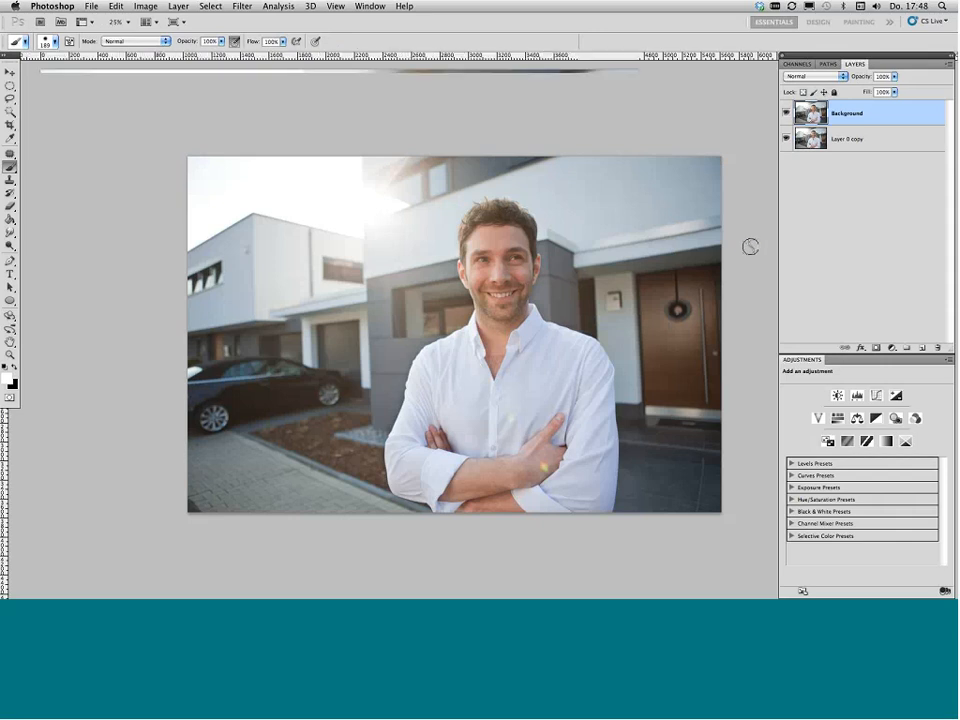
{"action": "key", "text": "super+plus"}
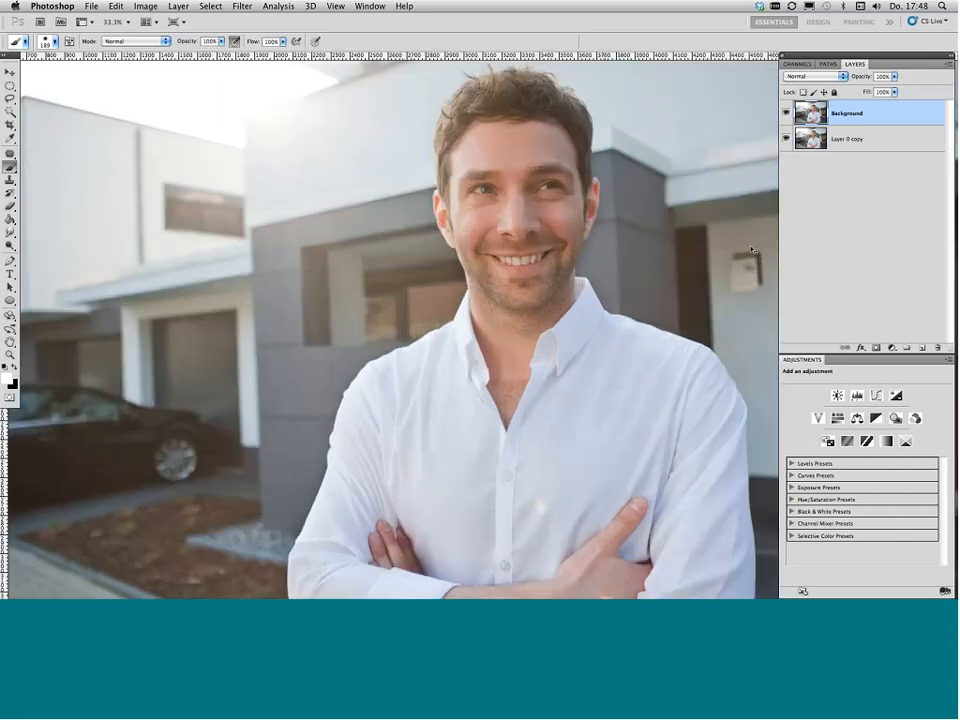
{"action": "key", "text": "super+plus"}
{"action": "key", "text": "super+plus"}
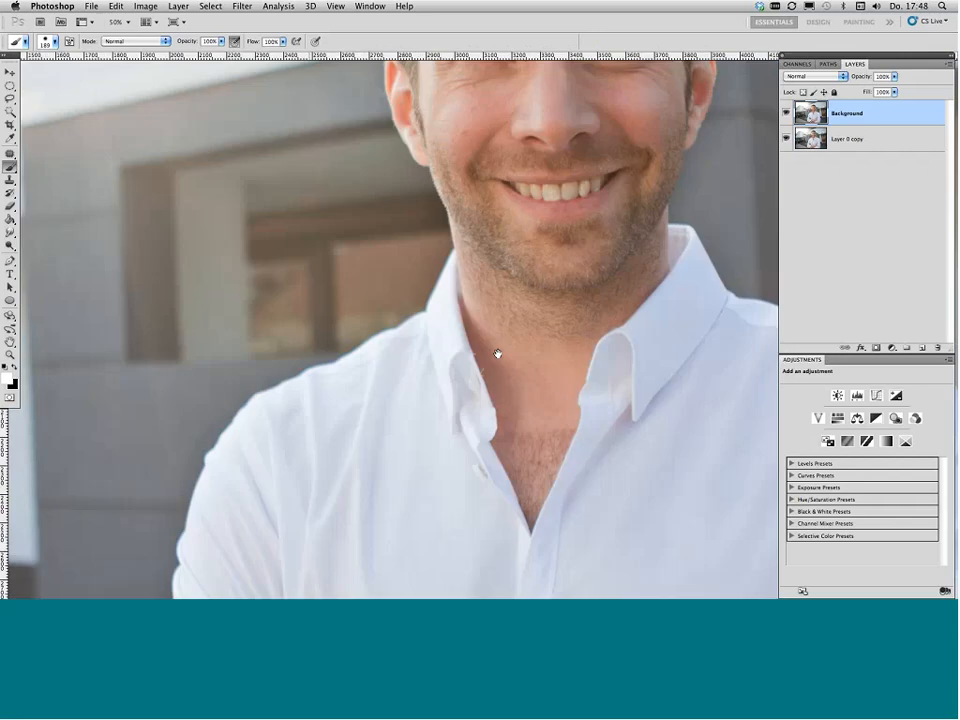
{"action": "left_click_drag", "start_coordinate": [497, 354], "coordinate": [225, 395]}
{"action": "key", "text": "super+plus"}
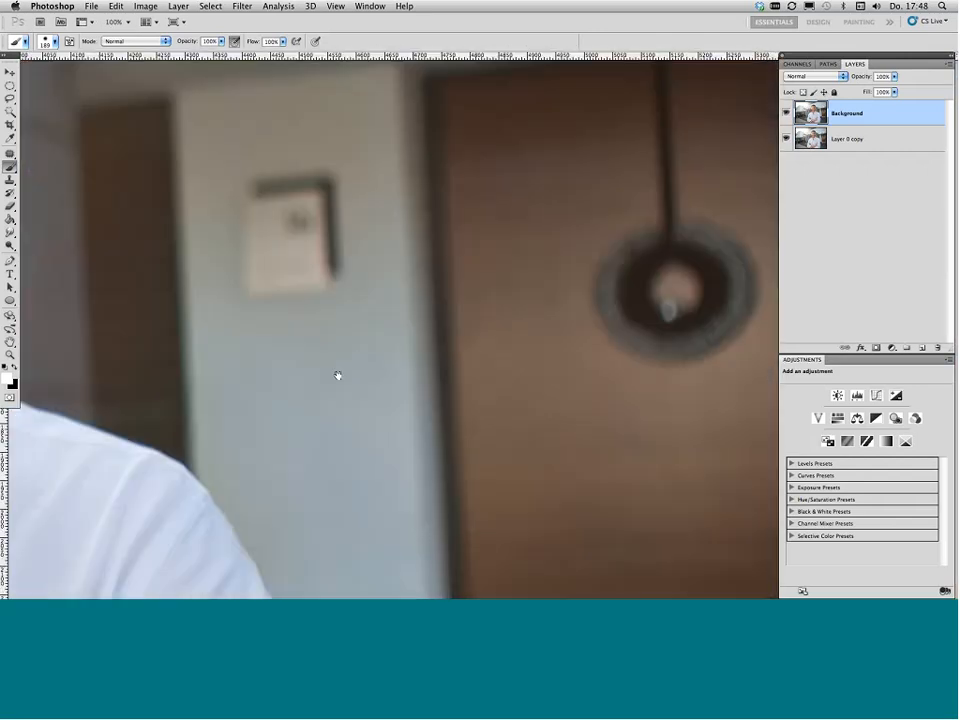
{"action": "left_click_drag", "start_coordinate": [338, 376], "coordinate": [189, 461]}
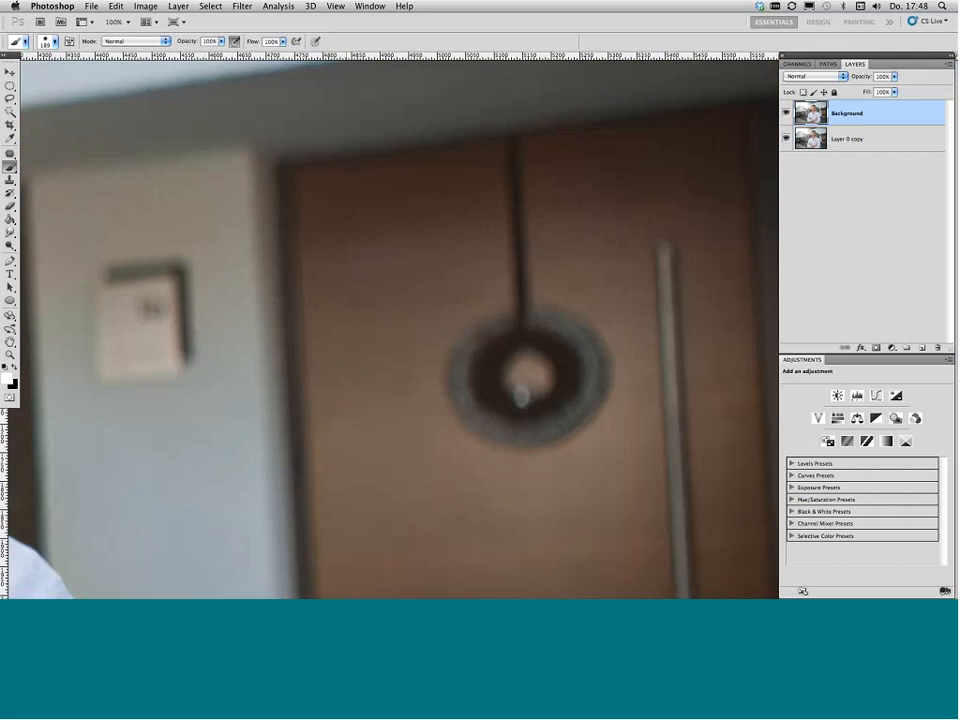
{"action": "key", "text": "super+minus"}
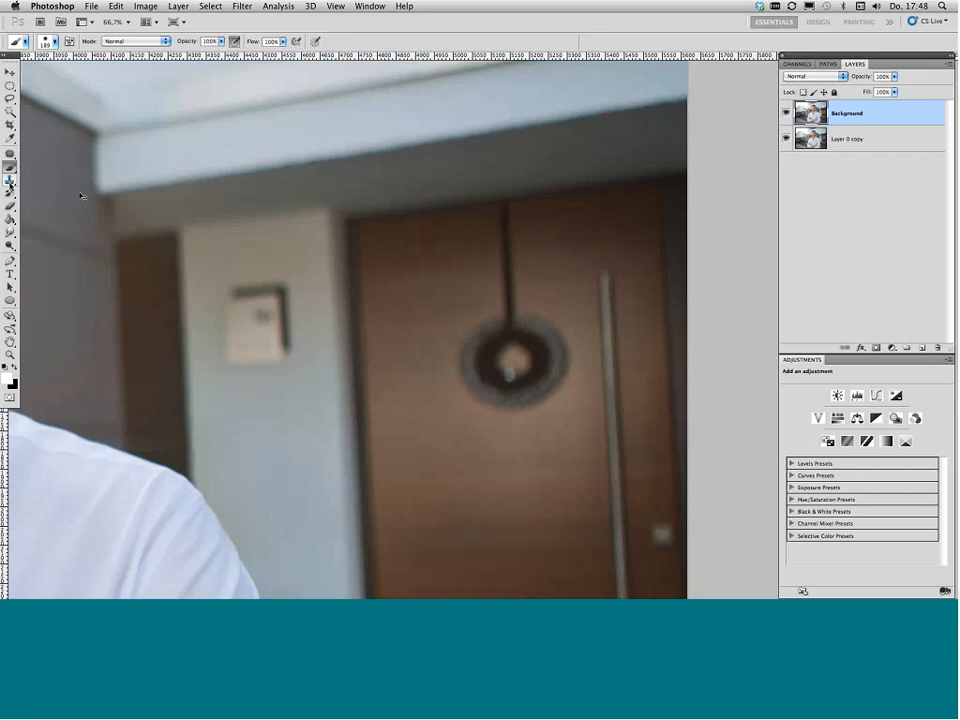
Step: Activate the Spot Healing Brush in Content-Aware mode for the background retouching
{"action": "left_click", "coordinate": [10, 155]}
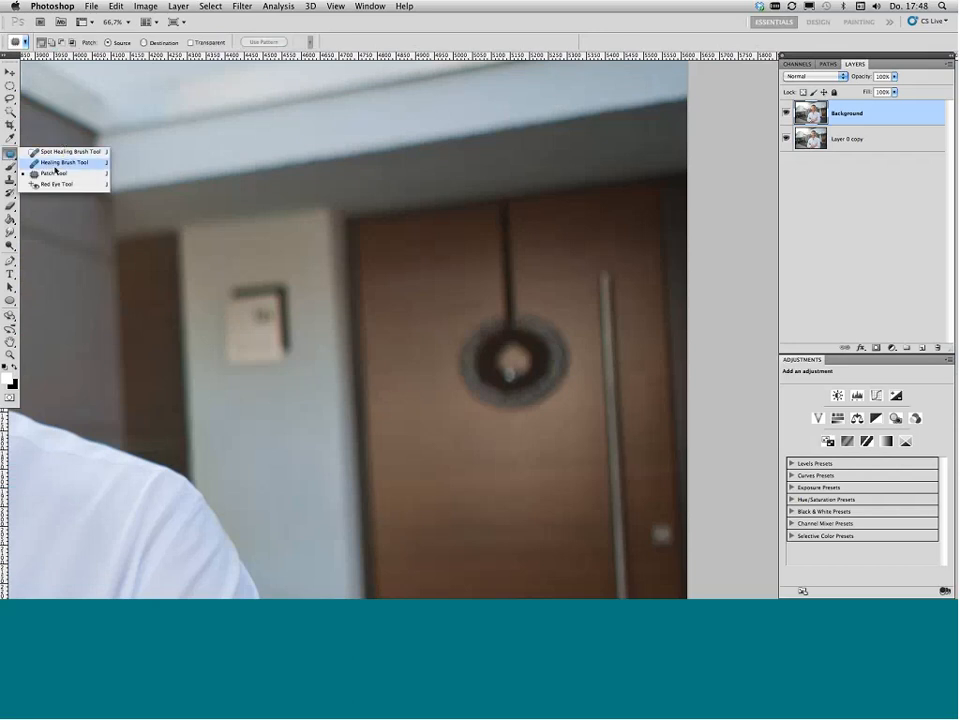
{"action": "left_click", "coordinate": [55, 173]}
{"action": "left_click", "coordinate": [9, 180]}
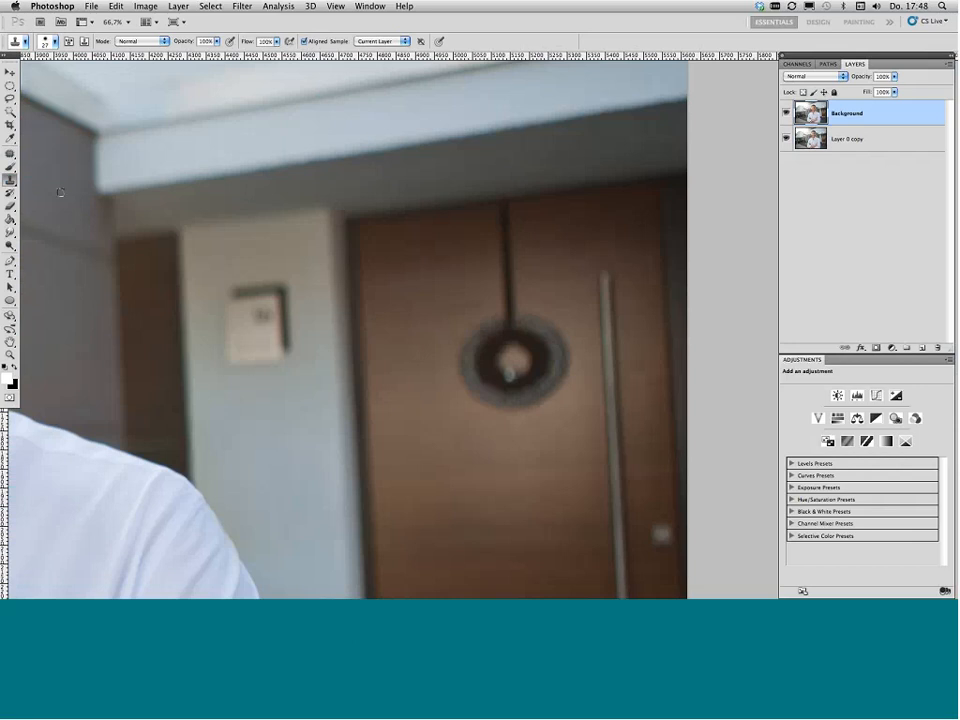
{"action": "left_click", "coordinate": [10, 154]}
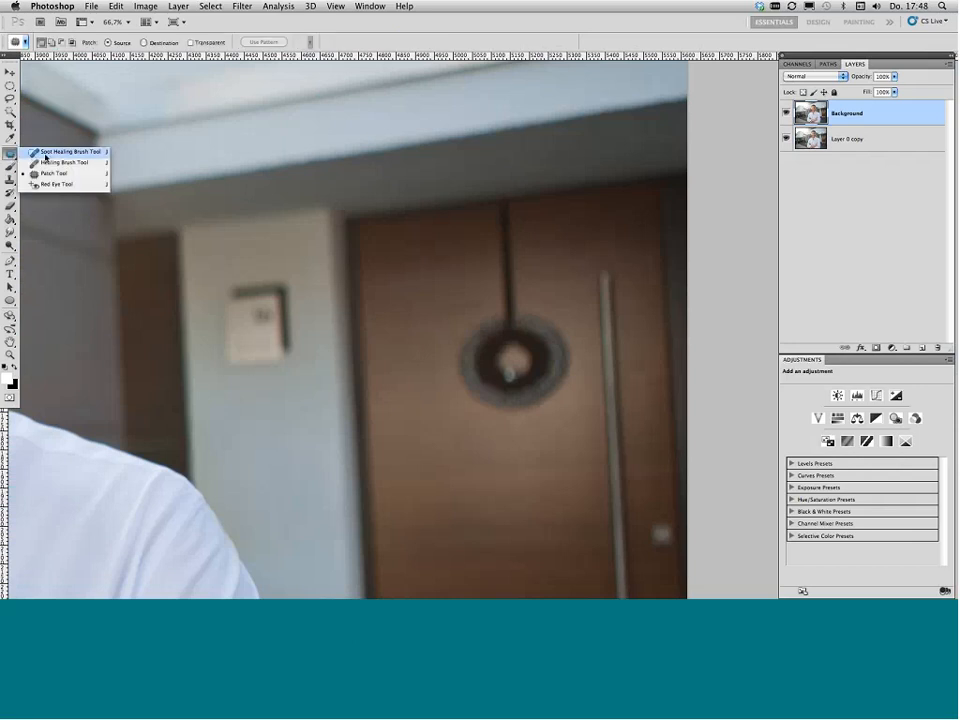
{"action": "left_click", "coordinate": [45, 156]}
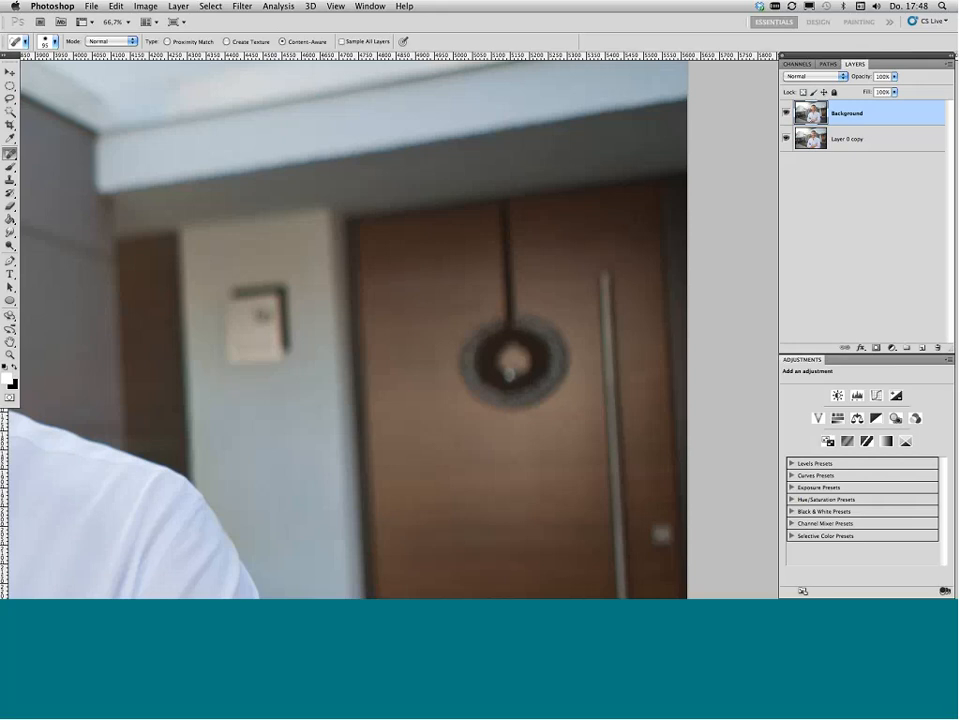
Step: Examine the wall with the doorbell plate and the round ornament hanging on the wooden door
{"action": "scroll", "coordinate": [540, 420], "scroll_direction": "left", "scroll_amount": 8}
{"action": "scroll", "coordinate": [540, 420], "scroll_direction": "down", "scroll_amount": 2}
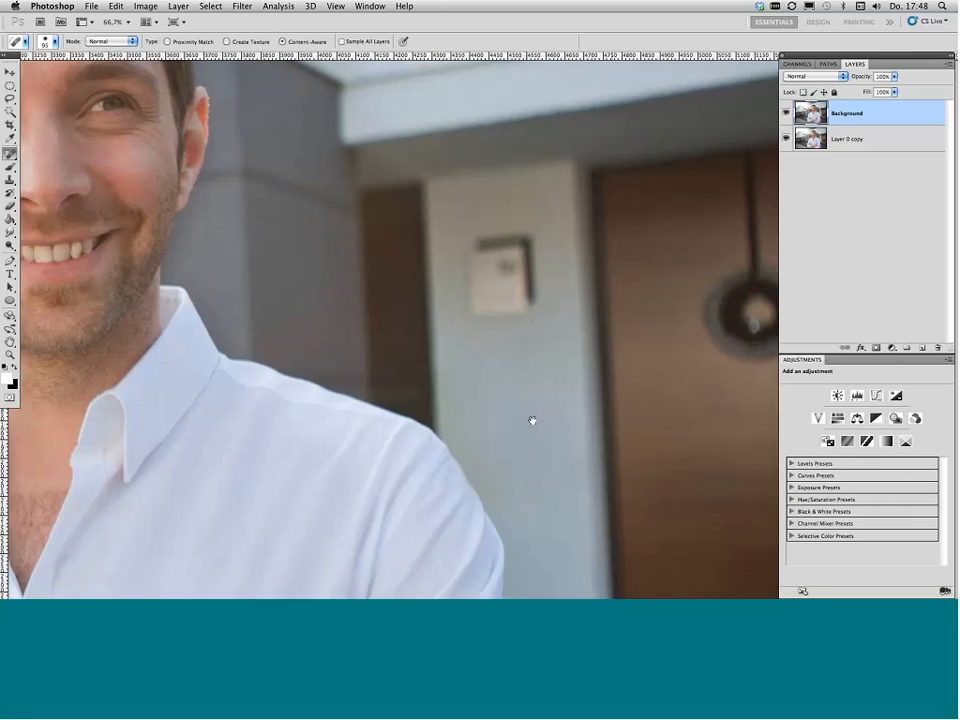
{"action": "left_click_drag", "start_coordinate": [532, 420], "coordinate": [530, 422]}
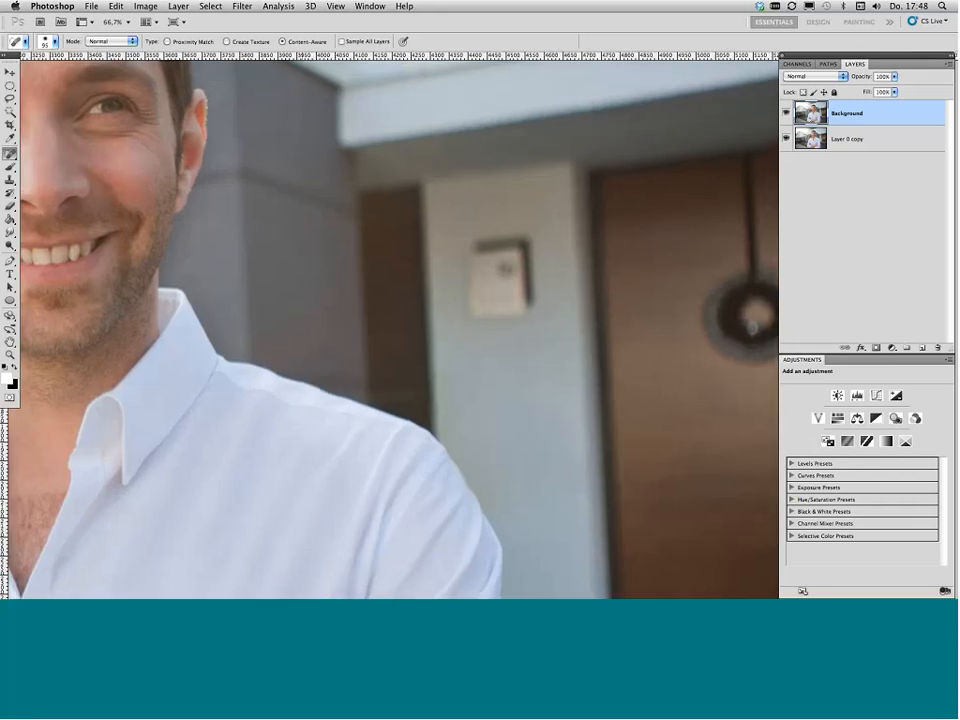
{"action": "scroll", "coordinate": [384, 319], "scroll_direction": "right", "scroll_amount": 8}
{"action": "scroll", "coordinate": [384, 319], "scroll_direction": "up", "scroll_amount": 2}
{"action": "scroll", "coordinate": [403, 315], "scroll_direction": "right", "scroll_amount": 3}
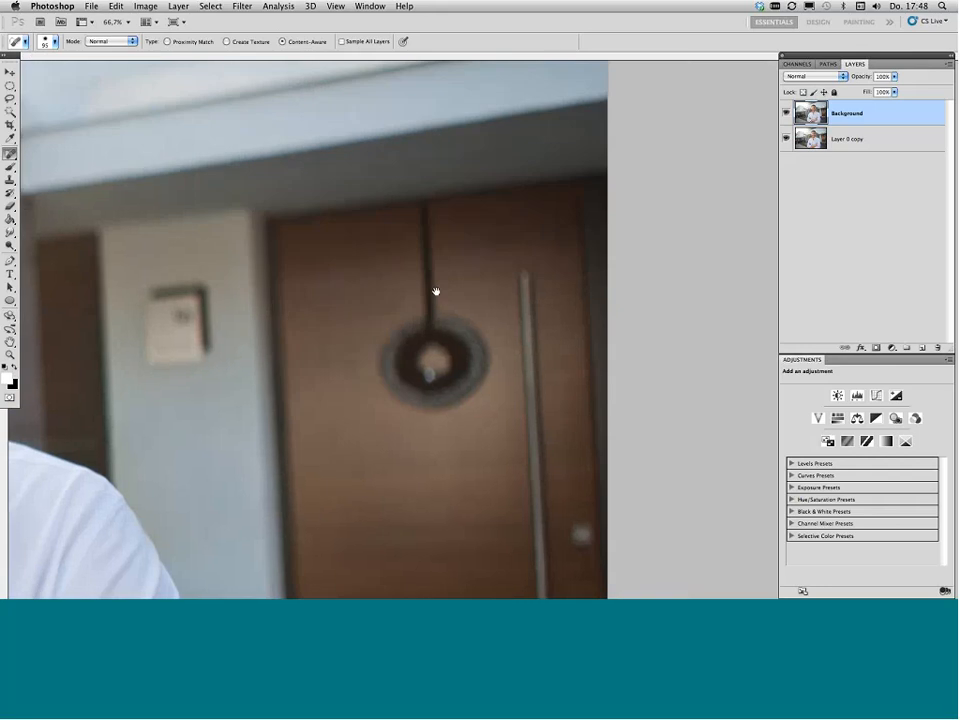
{"action": "scroll", "coordinate": [436, 291], "scroll_direction": "down", "scroll_amount": 2}
{"action": "key", "text": "super+r"}
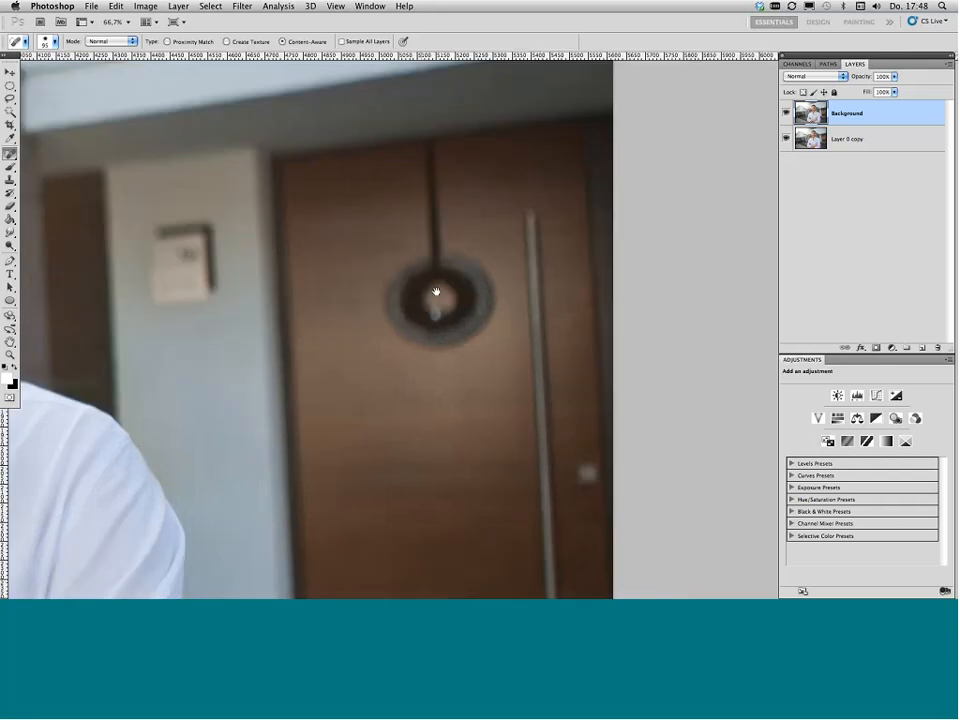
{"action": "left_click_drag", "start_coordinate": [436, 291], "coordinate": [459, 314]}
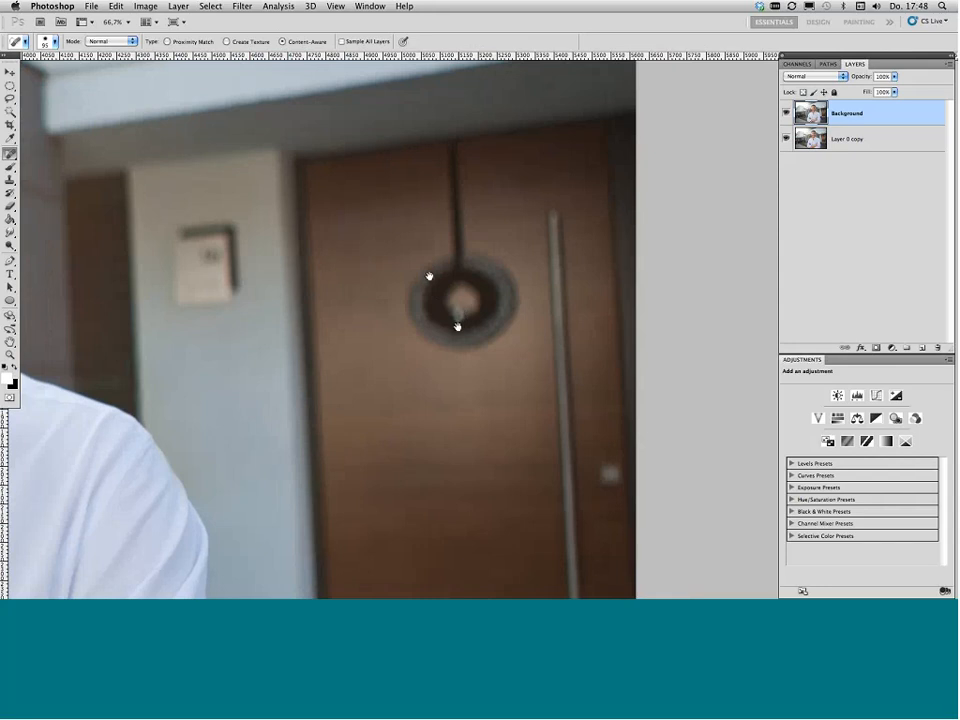
Step: Paint out the round ornament and its hanging strap on the wooden door with the content-aware Spot Healing Brush
{"action": "left_click_drag", "start_coordinate": [452, 140], "coordinate": [433, 272]}
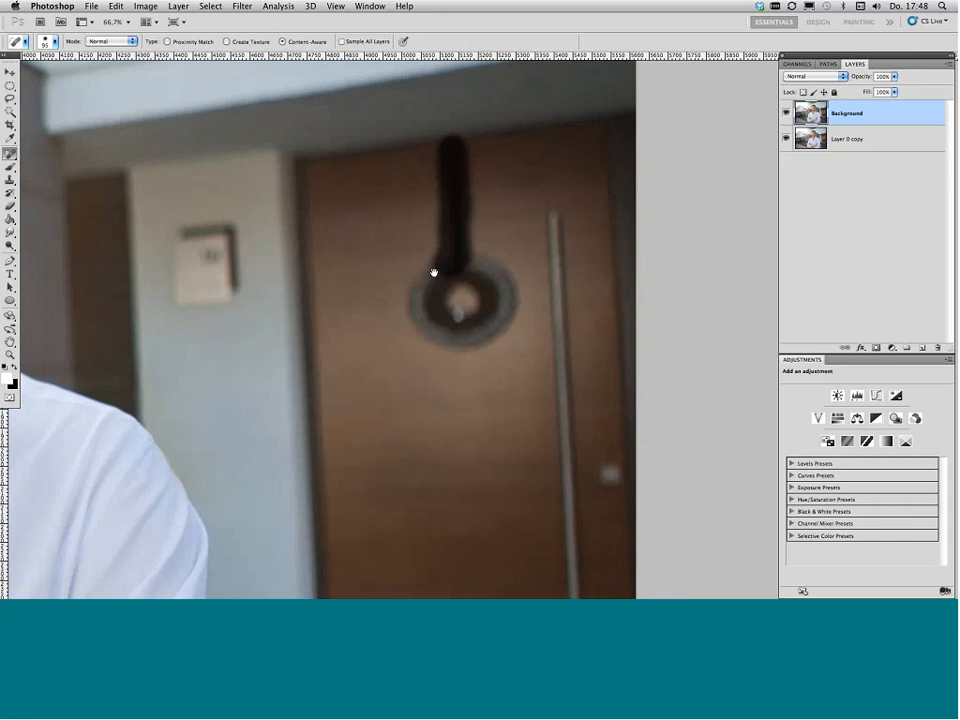
{"action": "mouse_move", "coordinate": [433, 272]}
{"action": "left_mouse_down"}
{"action": "mouse_move", "coordinate": [415, 298]}
{"action": "mouse_move", "coordinate": [497, 274]}
{"action": "mouse_move", "coordinate": [470, 345]}
{"action": "mouse_move", "coordinate": [429, 332]}
{"action": "mouse_move", "coordinate": [455, 313]}
{"action": "left_mouse_up"}
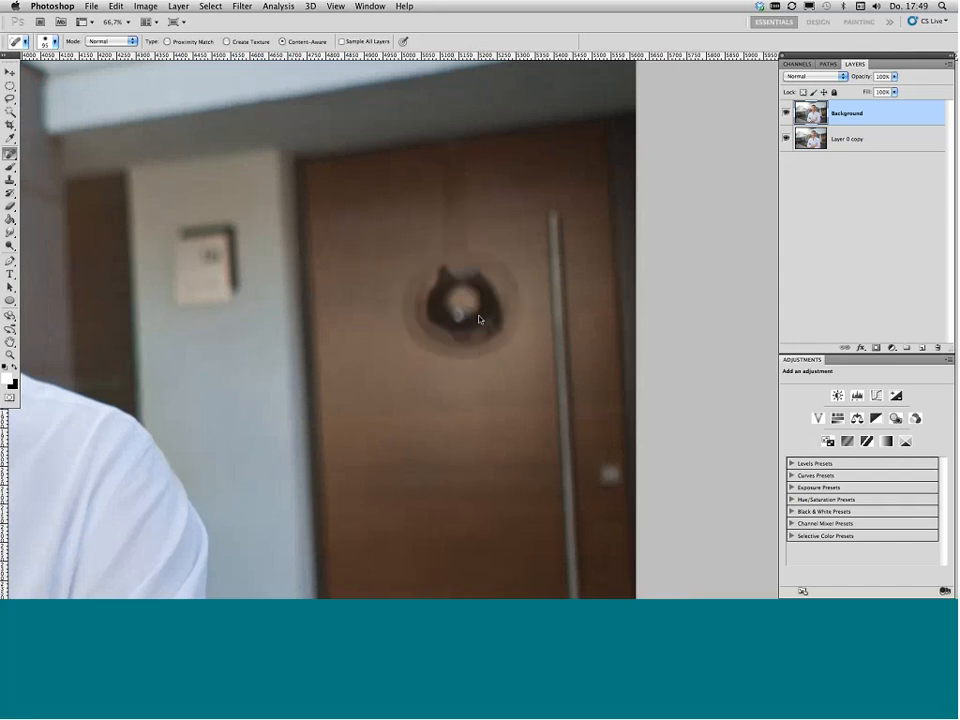
{"action": "mouse_move", "coordinate": [434, 296]}
{"action": "left_mouse_down"}
{"action": "mouse_move", "coordinate": [452, 330]}
{"action": "mouse_move", "coordinate": [481, 332]}
{"action": "mouse_move", "coordinate": [493, 311]}
{"action": "mouse_move", "coordinate": [467, 270]}
{"action": "mouse_move", "coordinate": [448, 280]}
{"action": "mouse_move", "coordinate": [458, 307]}
{"action": "mouse_move", "coordinate": [461, 296]}
{"action": "mouse_move", "coordinate": [456, 328]}
{"action": "left_mouse_up"}
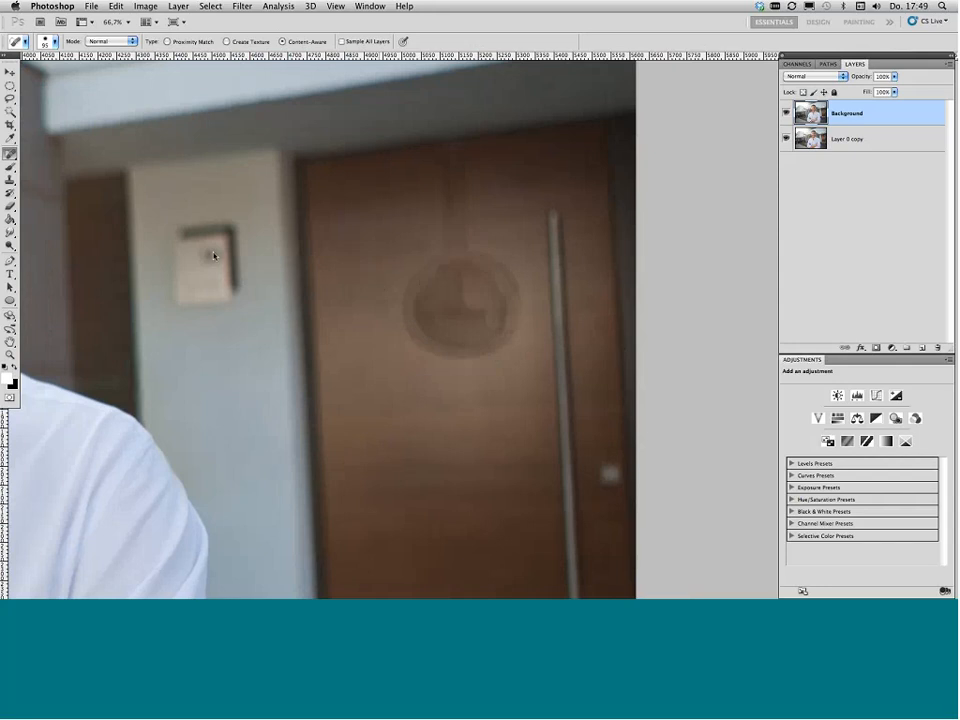
Step: Patch the smudged area left by the ornament with clean wood from lower on the door, then deselect
{"action": "mouse_move", "coordinate": [9, 153]}
{"action": "left_mouse_down"}
{"action": "mouse_move", "coordinate": [30, 153]}
{"action": "mouse_move", "coordinate": [33, 178]}
{"action": "mouse_move", "coordinate": [60, 153]}
{"action": "mouse_move", "coordinate": [57, 177]}
{"action": "left_mouse_up"}
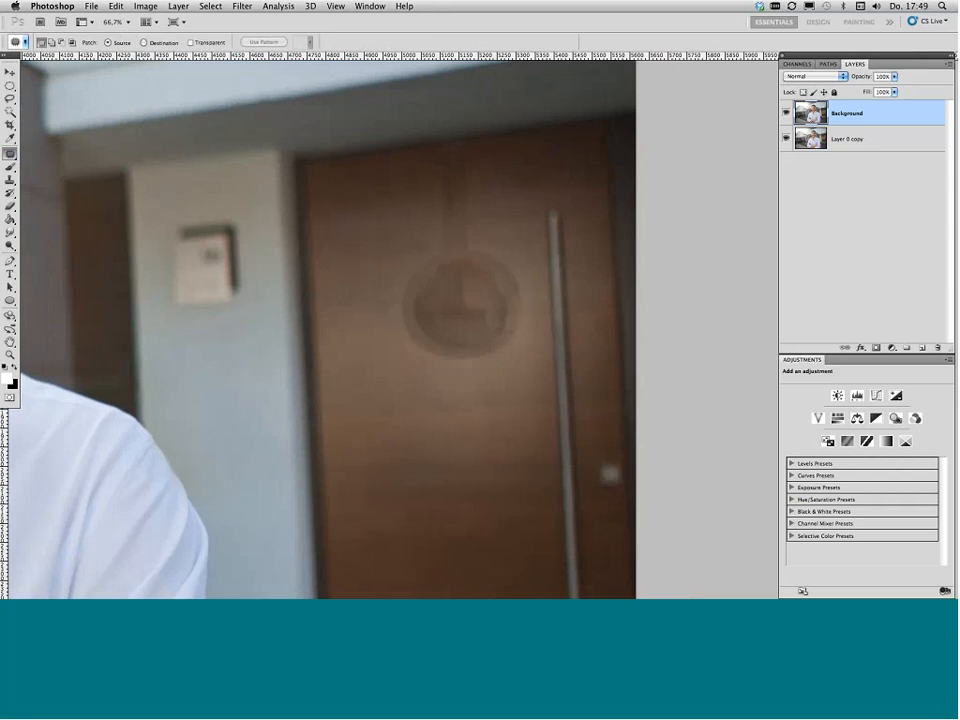
{"action": "left_click", "coordinate": [10, 153]}
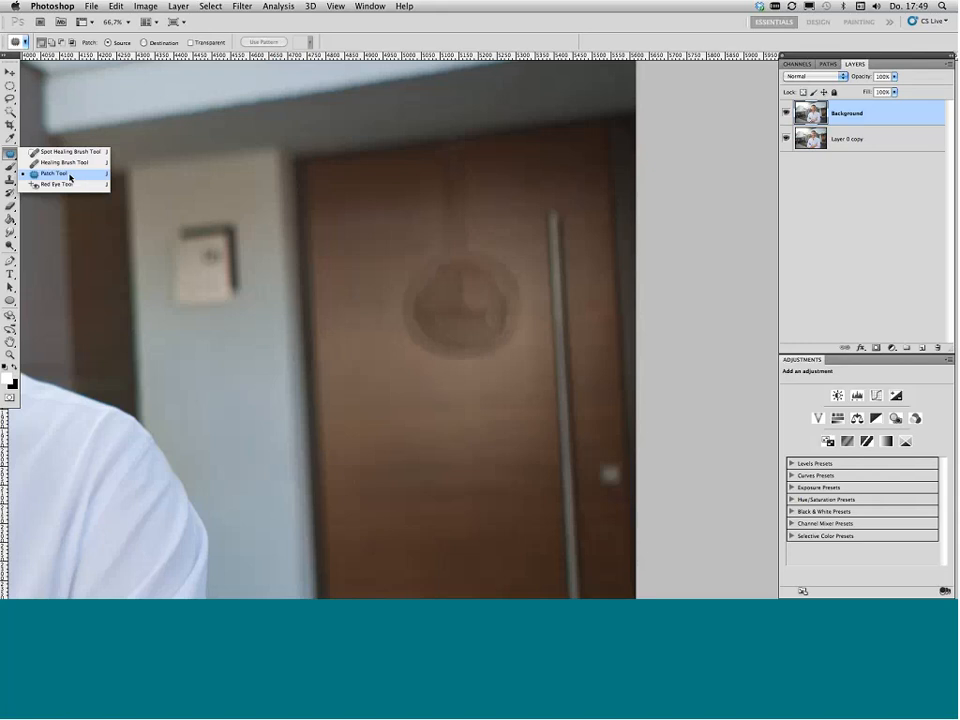
{"action": "left_click", "coordinate": [62, 177]}
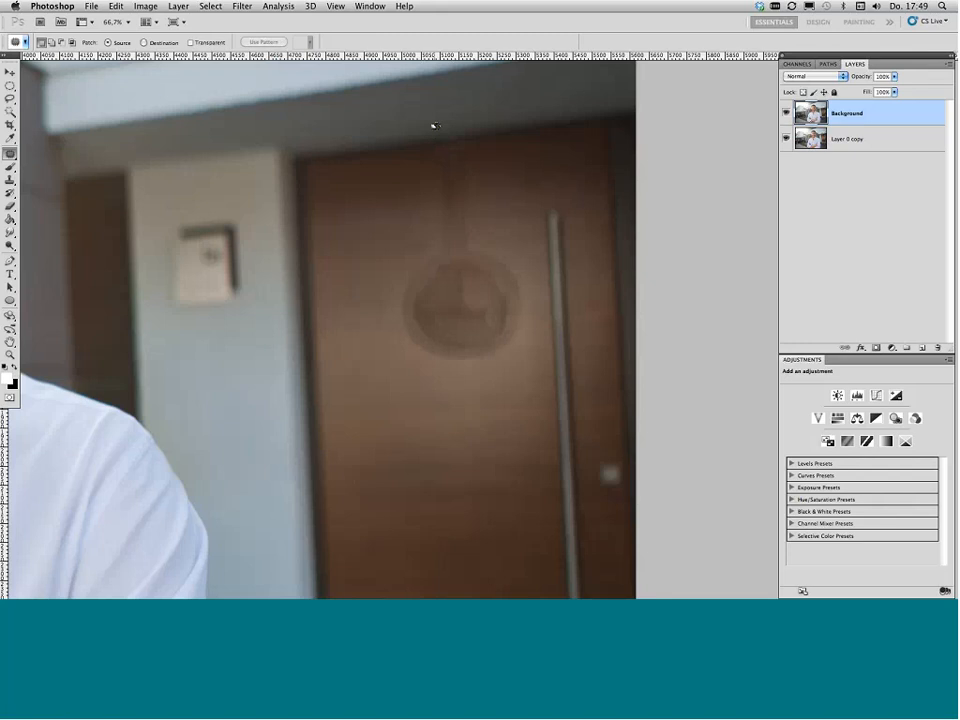
{"action": "mouse_move", "coordinate": [431, 130]}
{"action": "left_mouse_down"}
{"action": "mouse_move", "coordinate": [431, 162]}
{"action": "mouse_move", "coordinate": [462, 165]}
{"action": "left_mouse_up"}
{"action": "left_click", "coordinate": [438, 139]}
{"action": "mouse_move", "coordinate": [426, 124]}
{"action": "left_mouse_down"}
{"action": "mouse_move", "coordinate": [427, 157]}
{"action": "mouse_move", "coordinate": [475, 160]}
{"action": "mouse_move", "coordinate": [479, 114]}
{"action": "mouse_move", "coordinate": [465, 141]}
{"action": "mouse_move", "coordinate": [402, 153]}
{"action": "mouse_move", "coordinate": [399, 167]}
{"action": "mouse_move", "coordinate": [427, 194]}
{"action": "mouse_move", "coordinate": [387, 298]}
{"action": "mouse_move", "coordinate": [453, 373]}
{"action": "mouse_move", "coordinate": [520, 346]}
{"action": "mouse_move", "coordinate": [533, 314]}
{"action": "mouse_move", "coordinate": [520, 242]}
{"action": "mouse_move", "coordinate": [473, 150]}
{"action": "mouse_move", "coordinate": [431, 159]}
{"action": "left_mouse_up"}
{"action": "left_click", "coordinate": [400, 165]}
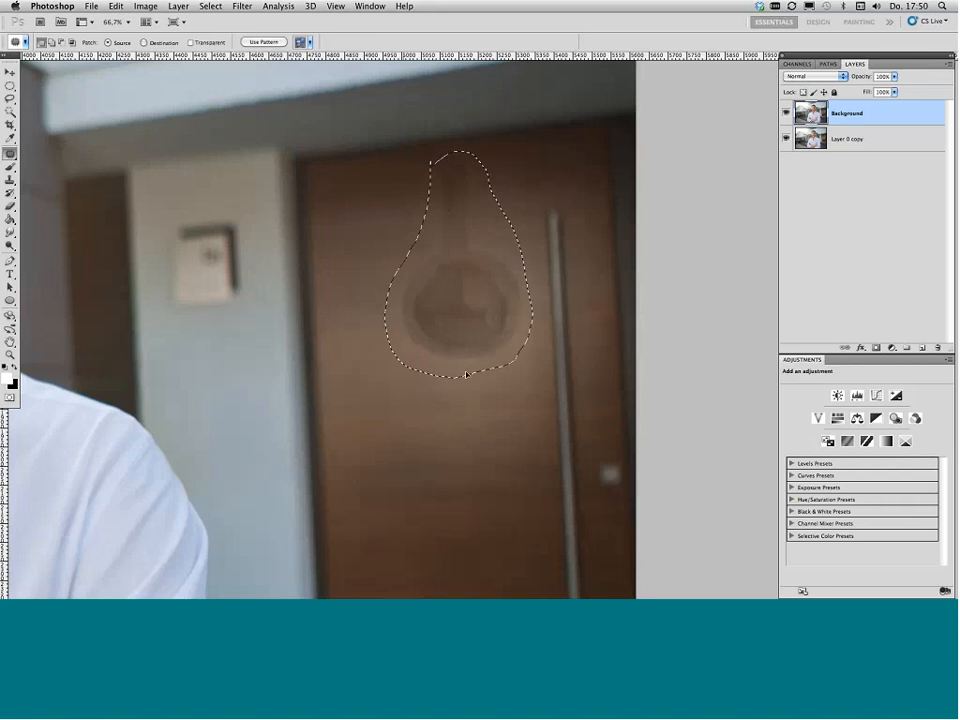
{"action": "mouse_move", "coordinate": [452, 231]}
{"action": "left_mouse_down"}
{"action": "mouse_move", "coordinate": [464, 475]}
{"action": "mouse_move", "coordinate": [458, 443]}
{"action": "left_mouse_up"}
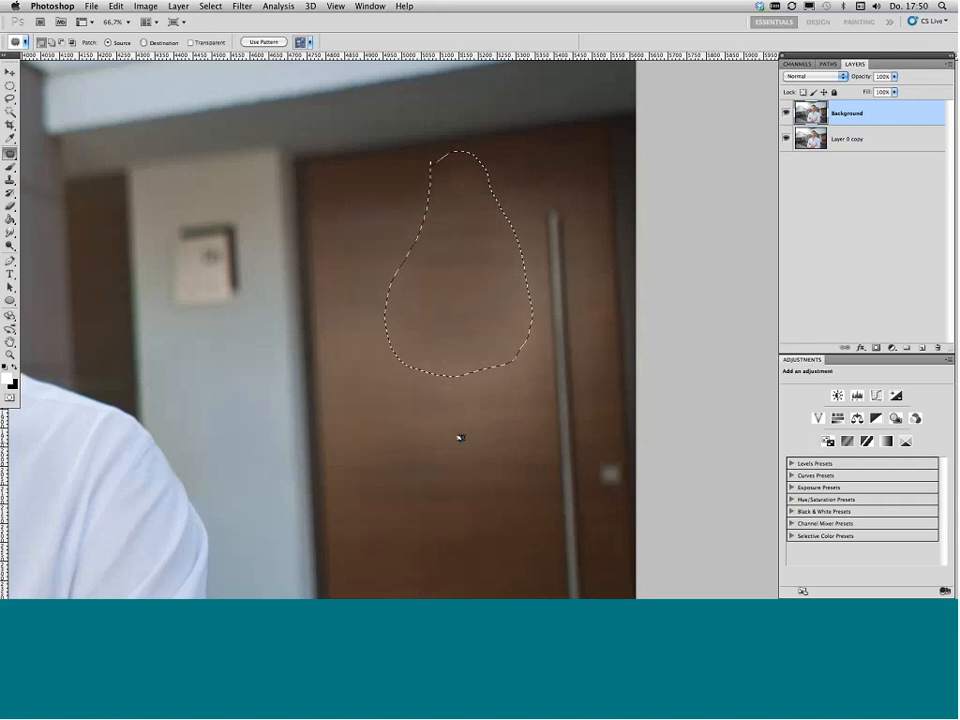
{"action": "key", "text": "super+d"}
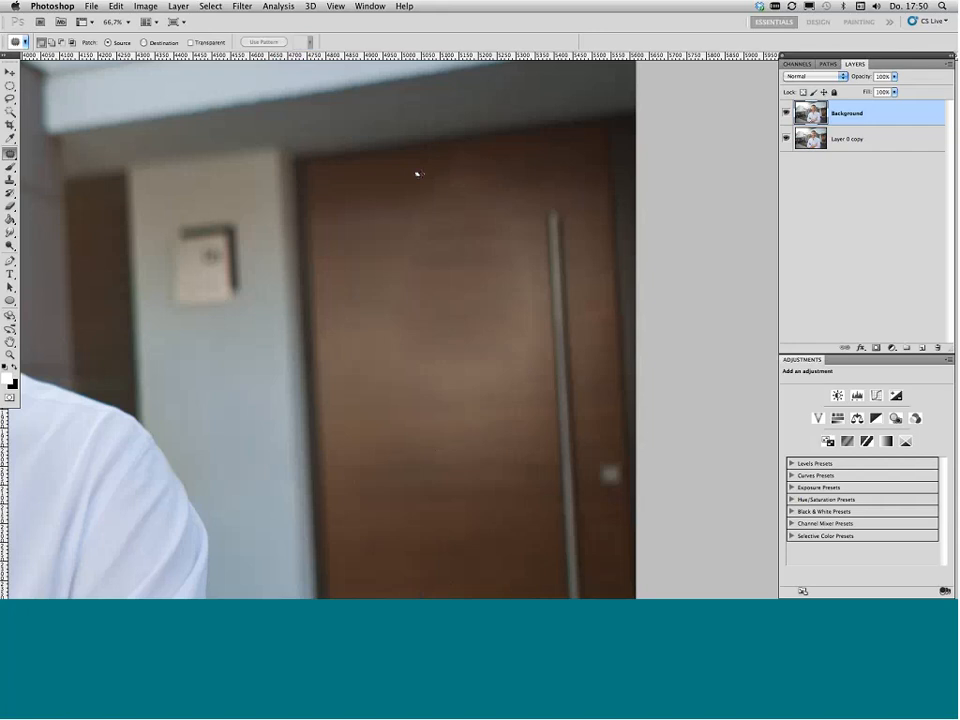
Step: Patch the leftover blotches on the door's upper left, its left side and just below the former ornament using nearby wood
{"action": "mouse_move", "coordinate": [418, 171]}
{"action": "left_mouse_down"}
{"action": "mouse_move", "coordinate": [450, 195]}
{"action": "mouse_move", "coordinate": [373, 198]}
{"action": "left_mouse_up"}
{"action": "key", "text": "super+d"}
{"action": "mouse_move", "coordinate": [386, 306]}
{"action": "left_mouse_down"}
{"action": "mouse_move", "coordinate": [412, 388]}
{"action": "mouse_move", "coordinate": [382, 310]}
{"action": "left_mouse_up"}
{"action": "key", "text": "super+d"}
{"action": "mouse_move", "coordinate": [430, 336]}
{"action": "left_mouse_down"}
{"action": "mouse_move", "coordinate": [467, 356]}
{"action": "mouse_move", "coordinate": [430, 338]}
{"action": "left_mouse_up"}
{"action": "left_click_drag", "start_coordinate": [446, 362], "coordinate": [405, 360]}
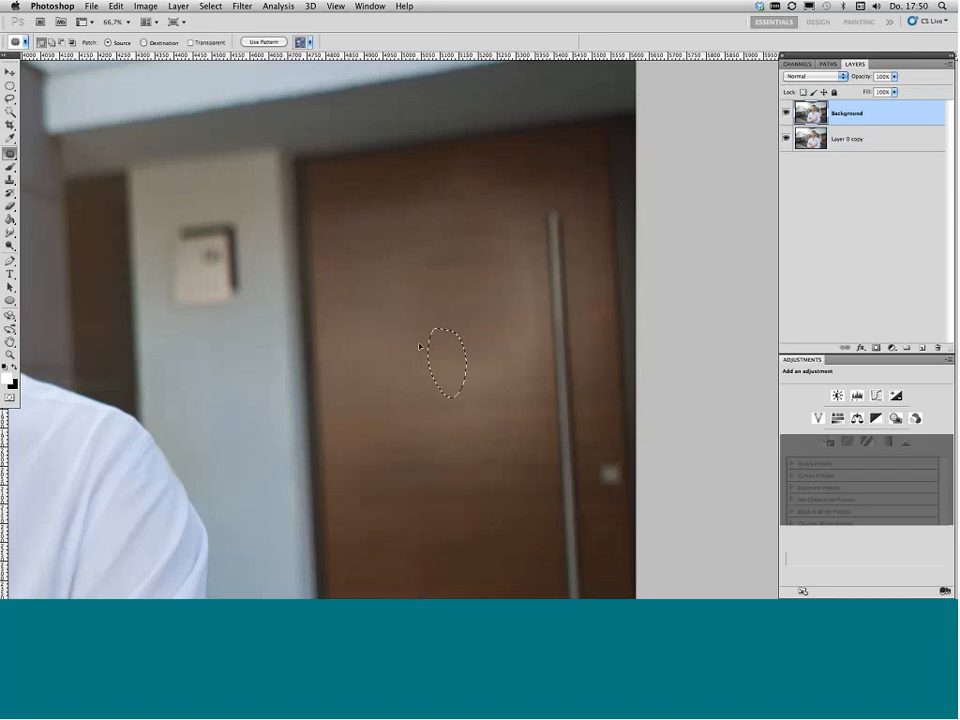
{"action": "key", "text": "super+d"}
Step: Patch the uneven spots in the door's upper middle and beside the top of the handle with adjacent wood
{"action": "mouse_move", "coordinate": [500, 221]}
{"action": "left_mouse_down"}
{"action": "mouse_move", "coordinate": [512, 369]}
{"action": "mouse_move", "coordinate": [536, 235]}
{"action": "mouse_move", "coordinate": [518, 216]}
{"action": "mouse_move", "coordinate": [505, 224]}
{"action": "left_mouse_up"}
{"action": "mouse_move", "coordinate": [515, 226]}
{"action": "left_mouse_down"}
{"action": "mouse_move", "coordinate": [489, 230]}
{"action": "mouse_move", "coordinate": [480, 215]}
{"action": "mouse_move", "coordinate": [456, 265]}
{"action": "mouse_move", "coordinate": [442, 226]}
{"action": "left_mouse_up"}
{"action": "key", "text": "super+d"}
{"action": "left_click_drag", "start_coordinate": [449, 236], "coordinate": [484, 227]}
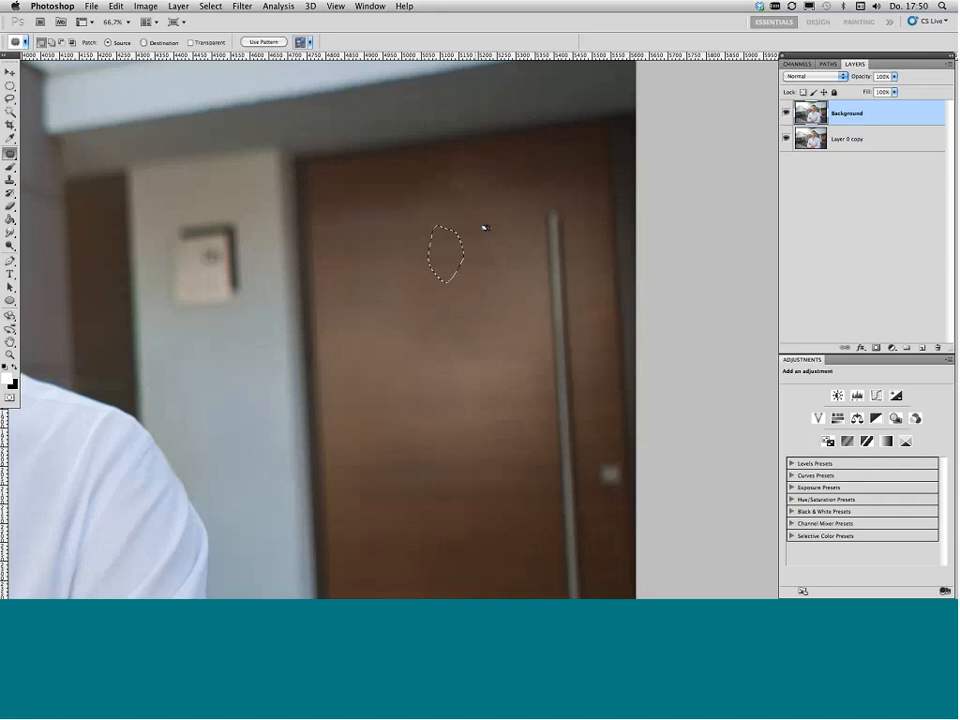
{"action": "key", "text": "super+d"}
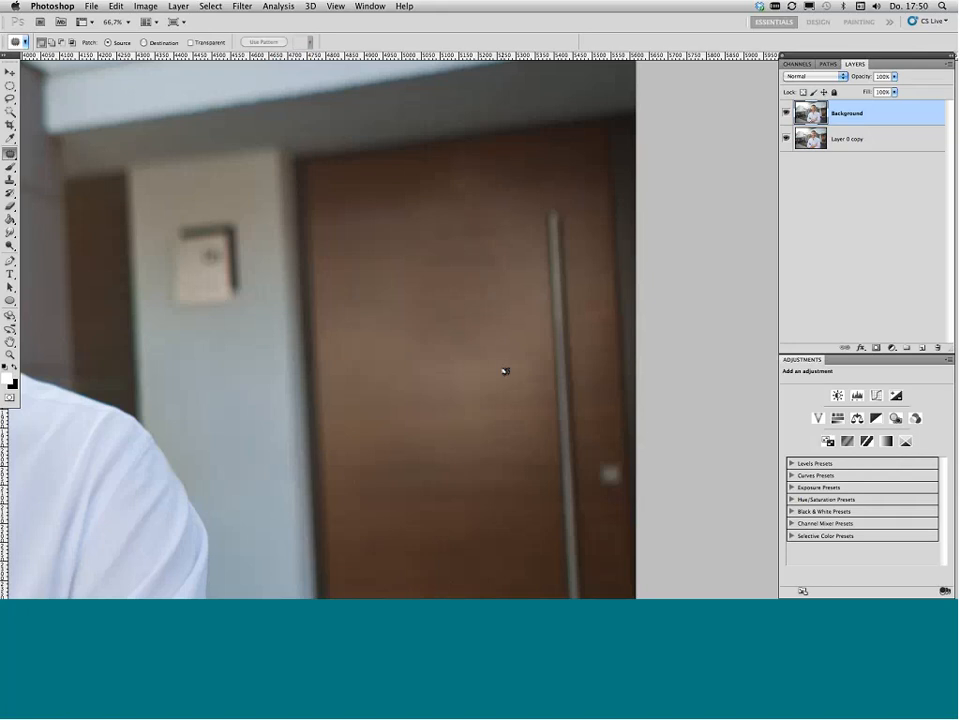
Step: Even out the remaining marks in the middle of the door and near its upper edge with the Patch tool
{"action": "mouse_move", "coordinate": [504, 371]}
{"action": "left_mouse_down"}
{"action": "mouse_move", "coordinate": [493, 386]}
{"action": "mouse_move", "coordinate": [484, 382]}
{"action": "mouse_move", "coordinate": [482, 330]}
{"action": "mouse_move", "coordinate": [450, 340]}
{"action": "left_mouse_up"}
{"action": "key", "text": "super+d"}
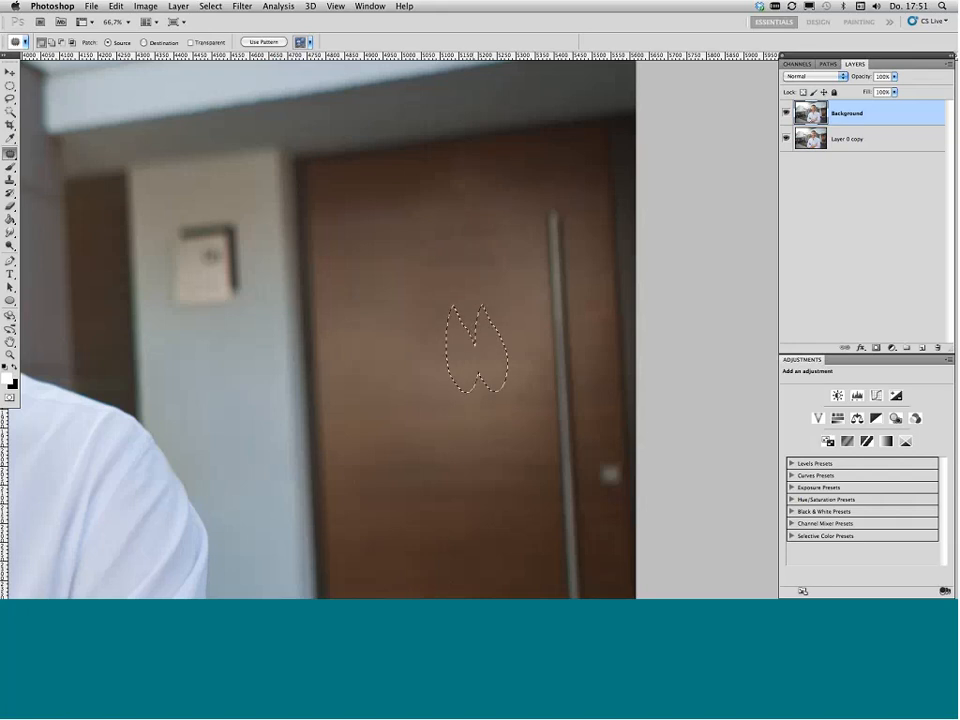
{"action": "key", "text": "super+d"}
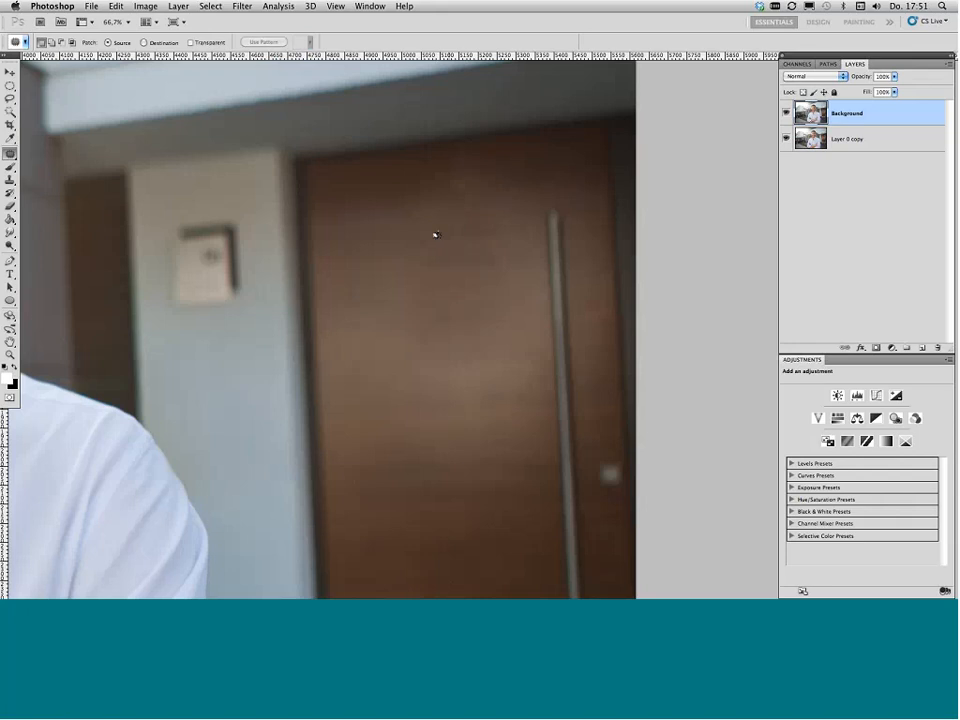
{"action": "left_click_drag", "start_coordinate": [448, 172], "coordinate": [514, 158]}
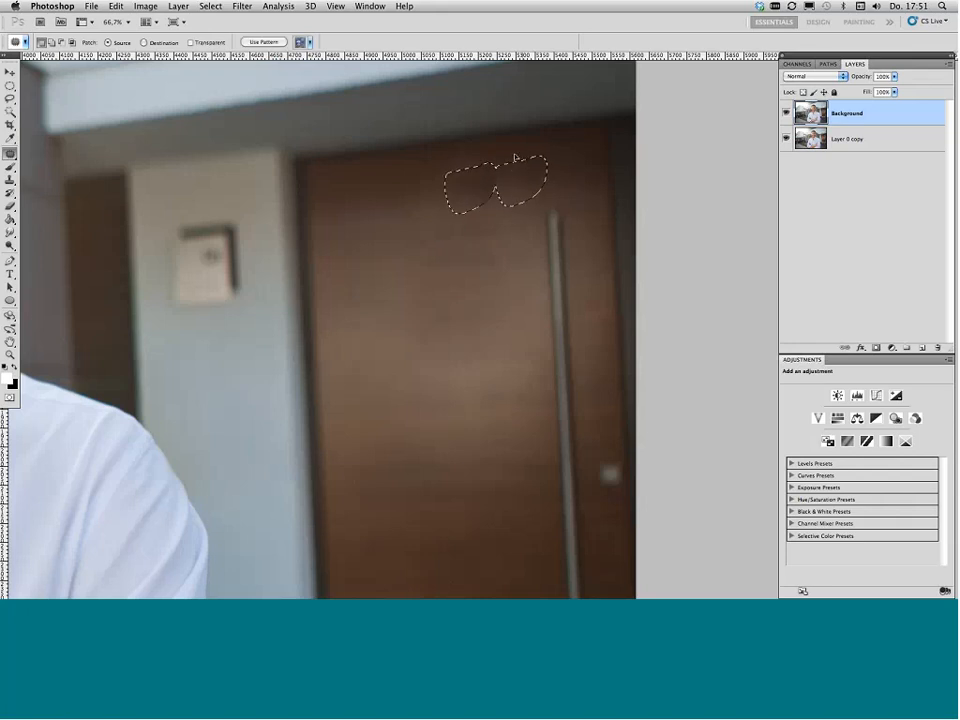
{"action": "key", "text": "super+d"}
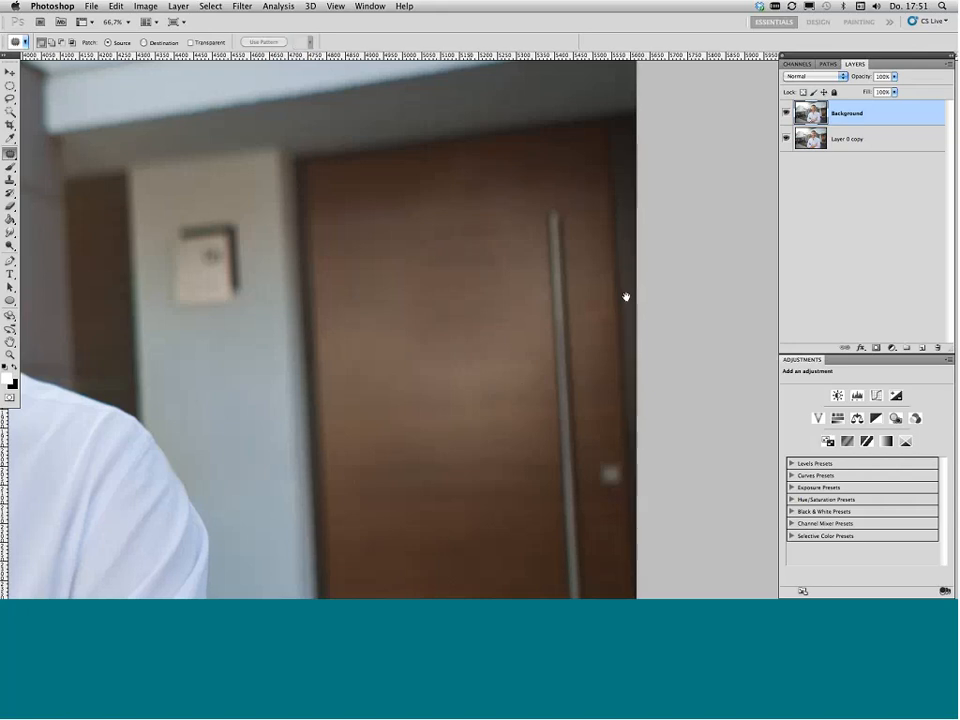
Step: Check how the retouched wooden door looks within the whole photo
{"action": "scroll", "coordinate": [626, 297], "scroll_direction": "left", "scroll_amount": 5}
{"action": "scroll", "coordinate": [626, 297], "scroll_direction": "down", "scroll_amount": 2}
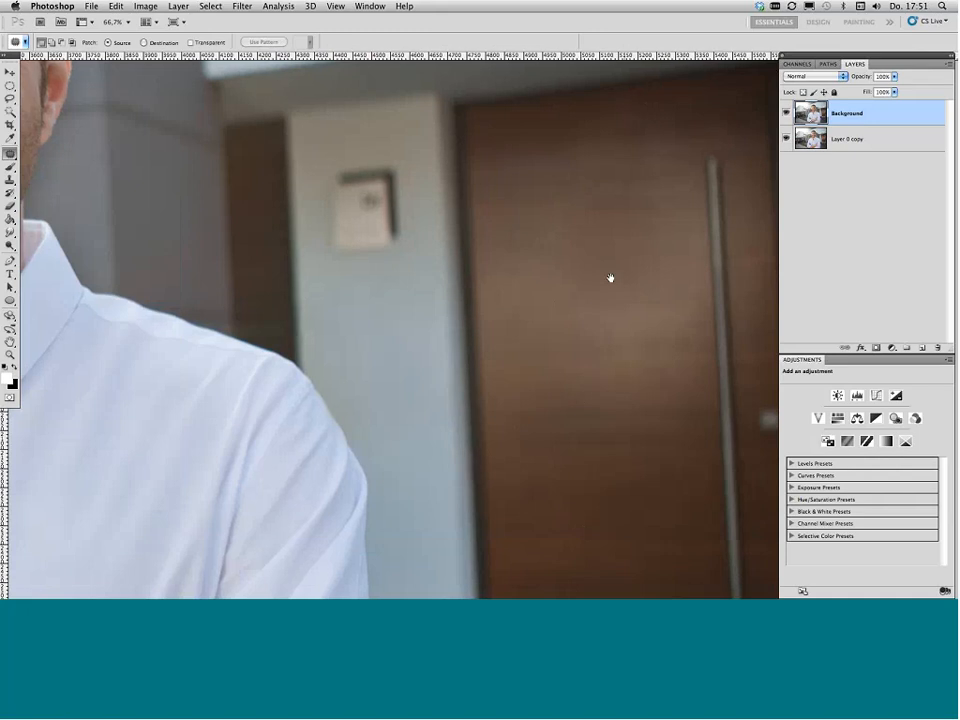
{"action": "key", "text": "super+minus"}
{"action": "key", "text": "super+minus"}
{"action": "key", "text": "super+minus"}
{"action": "key", "text": "super+minus"}
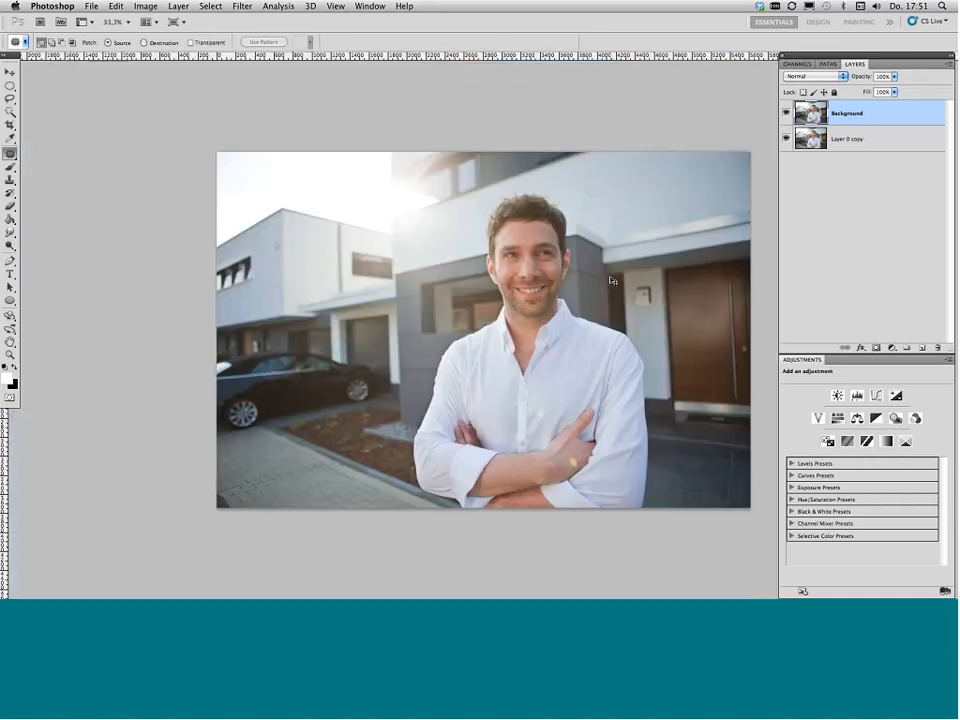
{"action": "key", "text": "super+0"}
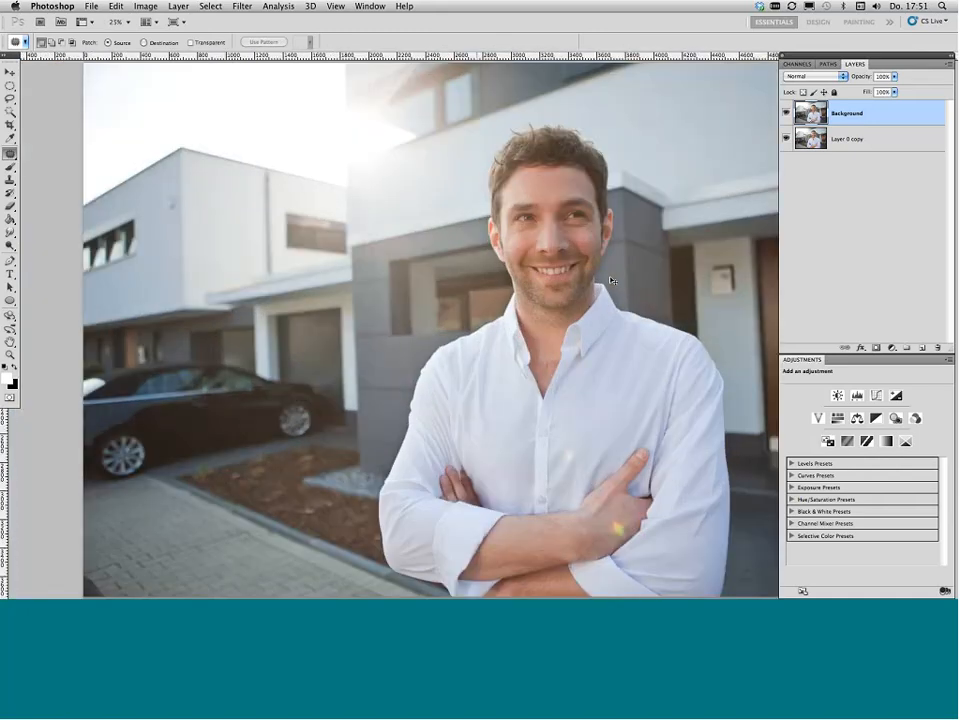
Step: Remove the doorbell plate from the light wall beside the door with the Patch tool
{"action": "key", "text": "super+plus"}
{"action": "key", "text": "super+plus"}
{"action": "key", "text": "super+plus"}
{"action": "scroll", "coordinate": [563, 404], "scroll_direction": "right", "scroll_amount": 2}
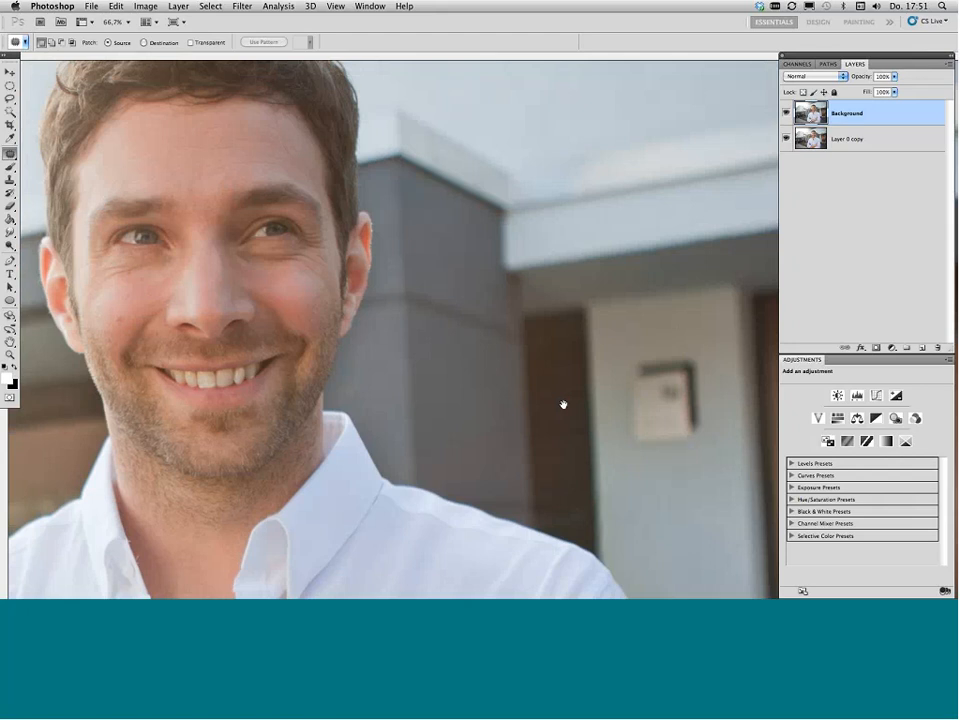
{"action": "scroll", "coordinate": [563, 404], "scroll_direction": "right", "scroll_amount": 3}
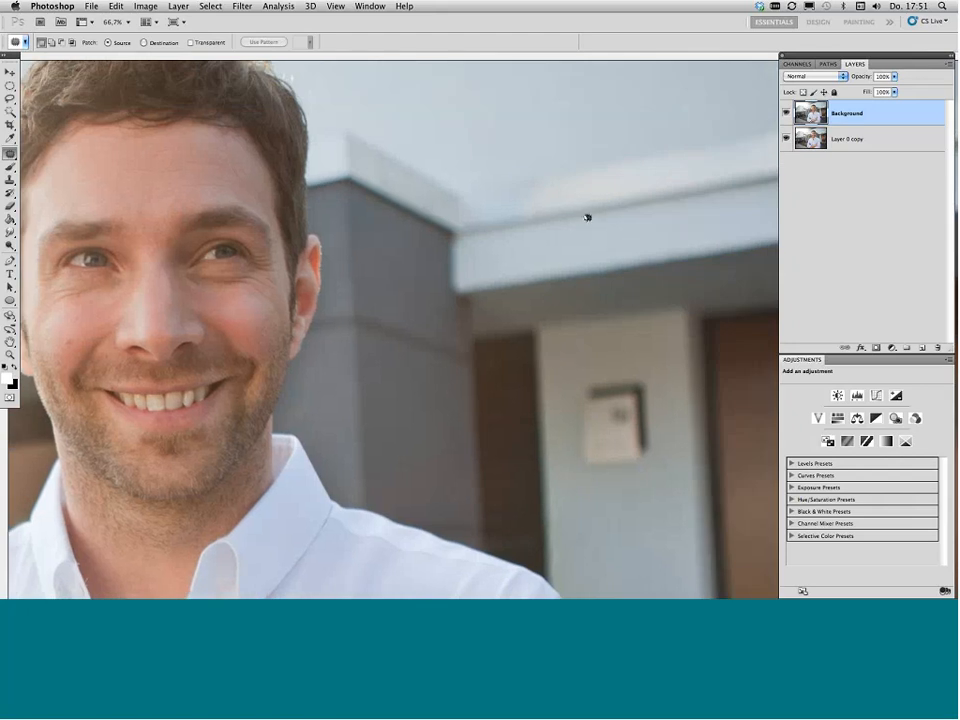
{"action": "scroll", "coordinate": [585, 407], "scroll_direction": "down", "scroll_amount": 3}
{"action": "scroll", "coordinate": [585, 407], "scroll_direction": "right", "scroll_amount": 3}
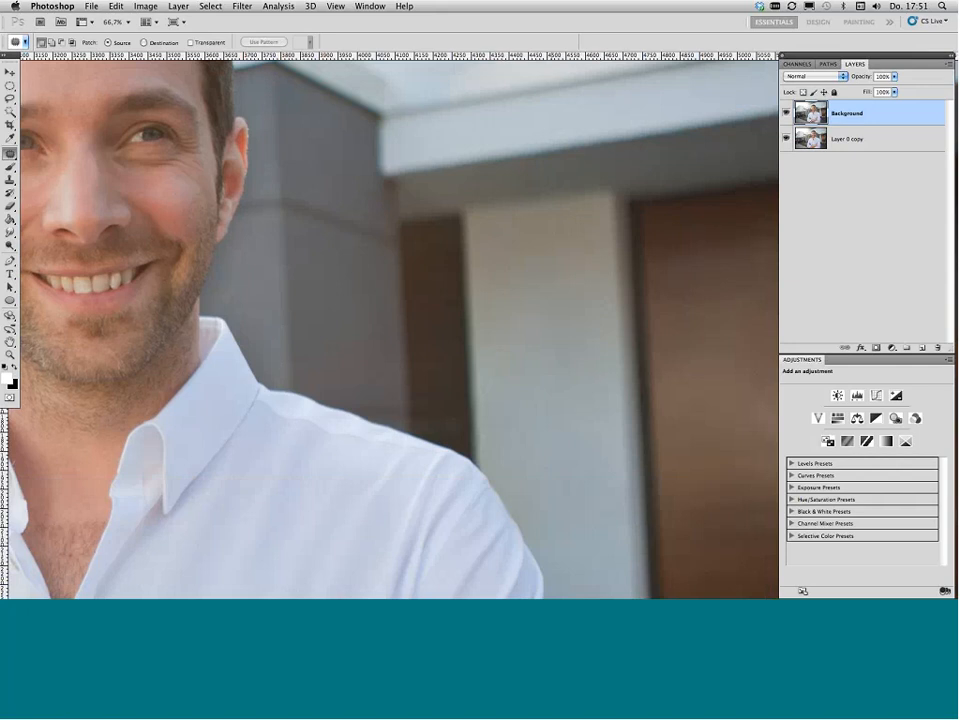
Step: Patch out the small dark fixture near the corner of the white house on the photo's left side
{"action": "scroll", "coordinate": [616, 357], "scroll_direction": "up", "scroll_amount": 3}
{"action": "scroll", "coordinate": [616, 357], "scroll_direction": "up", "scroll_amount": 3}
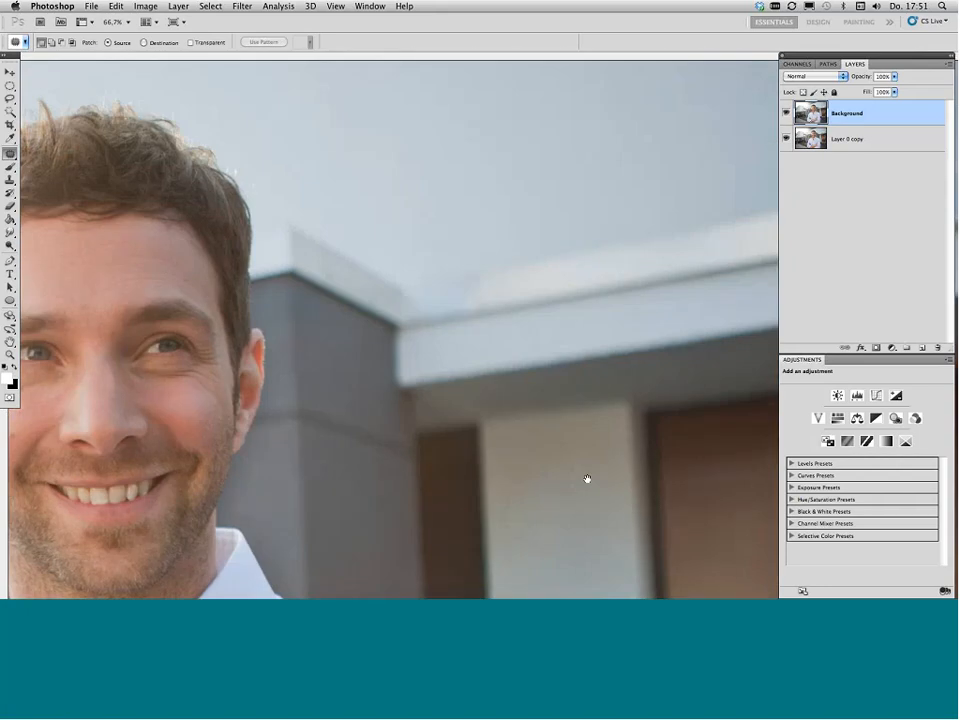
{"action": "scroll", "coordinate": [587, 479], "scroll_direction": "up", "scroll_amount": 1}
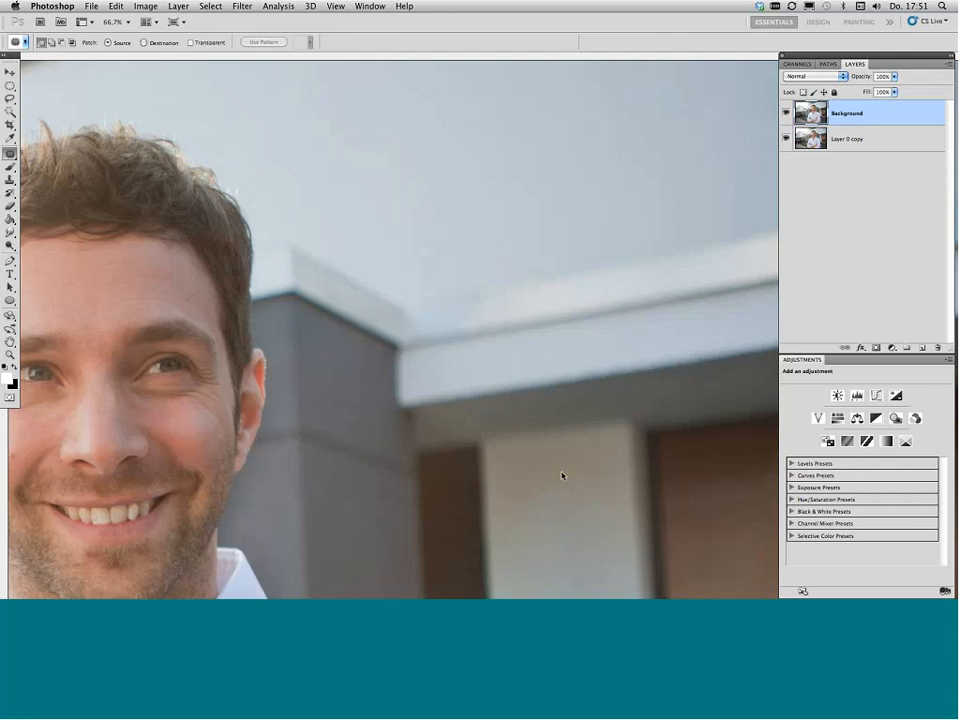
{"action": "key", "text": "super+r"}
{"action": "scroll", "coordinate": [439, 215], "scroll_direction": "left", "scroll_amount": 20}
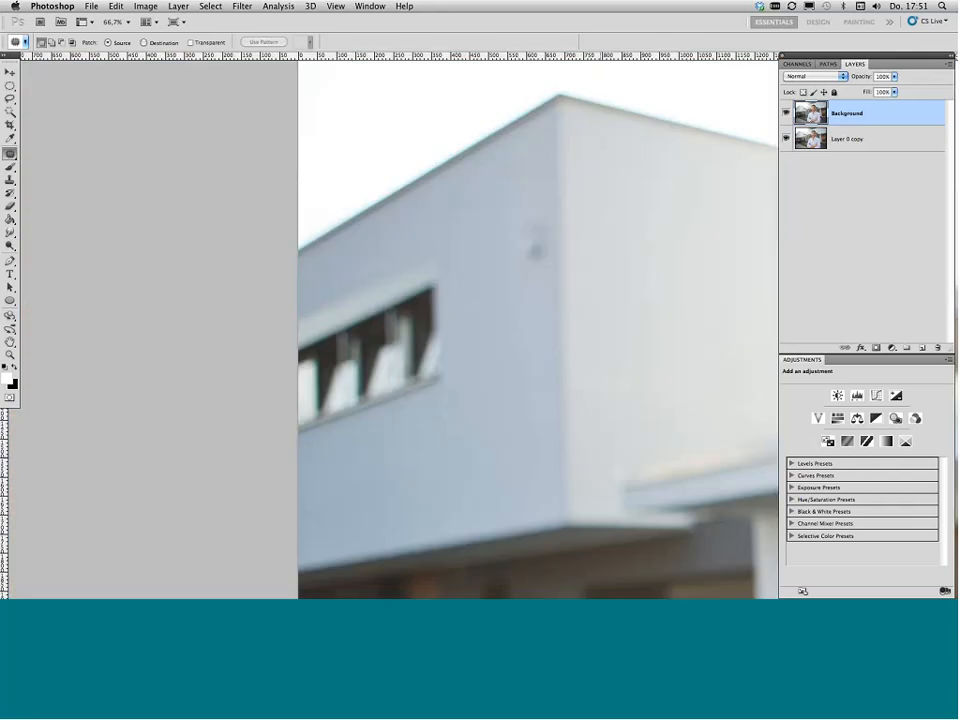
{"action": "scroll", "coordinate": [439, 215], "scroll_direction": "right", "scroll_amount": 7}
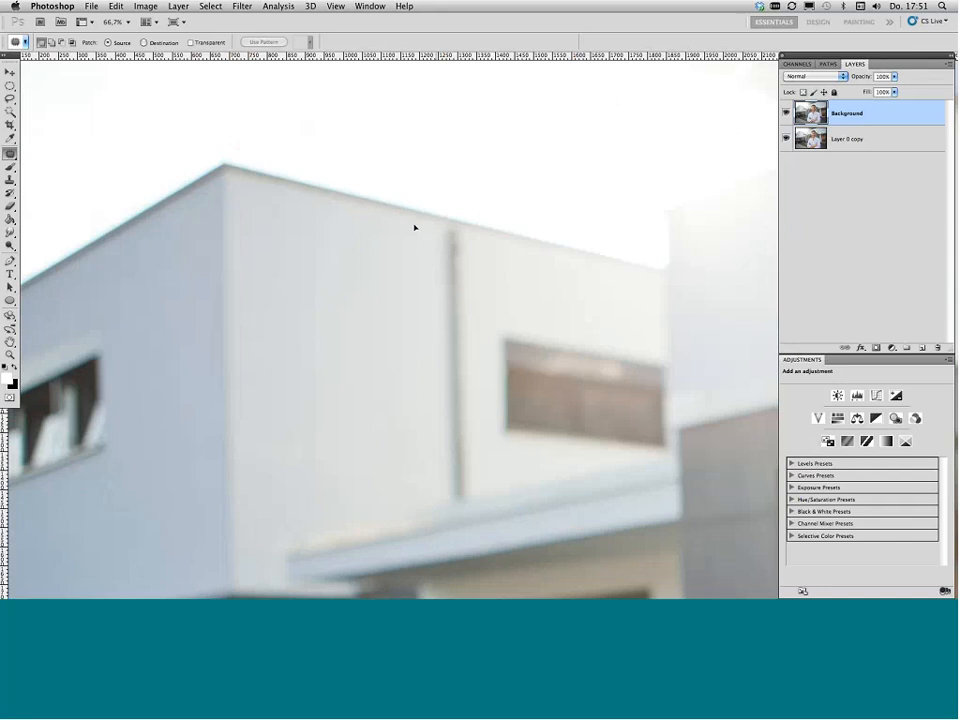
Step: Try to patch out the whole dark downpipe on the white house wall and smooth the canopy edge below it
{"action": "left_click_drag", "start_coordinate": [415, 227], "coordinate": [413, 231]}
{"action": "key", "text": "super+d"}
{"action": "mouse_move", "coordinate": [433, 207]}
{"action": "left_mouse_down"}
{"action": "mouse_move", "coordinate": [437, 483]}
{"action": "mouse_move", "coordinate": [466, 440]}
{"action": "mouse_move", "coordinate": [440, 195]}
{"action": "left_mouse_up"}
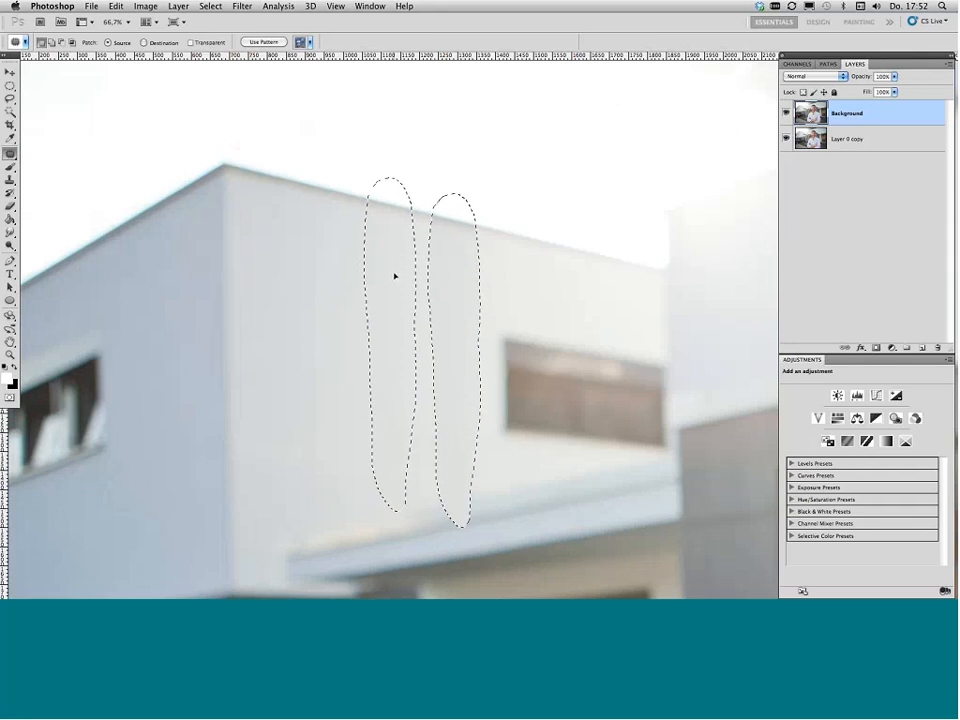
{"action": "left_click_drag", "start_coordinate": [395, 276], "coordinate": [396, 278]}
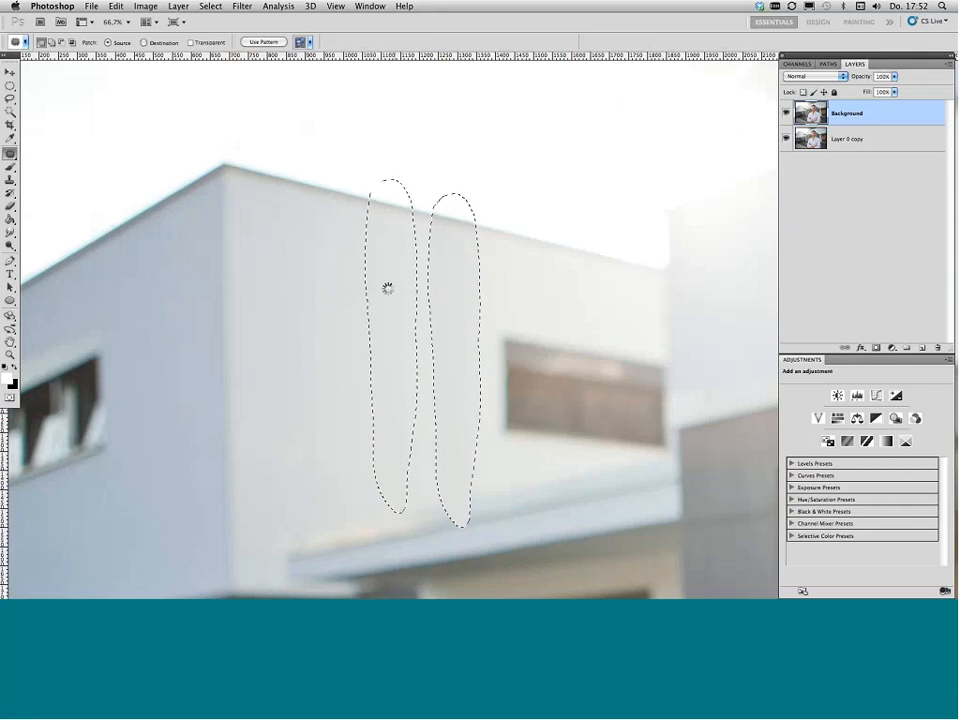
{"action": "key", "text": "super+d"}
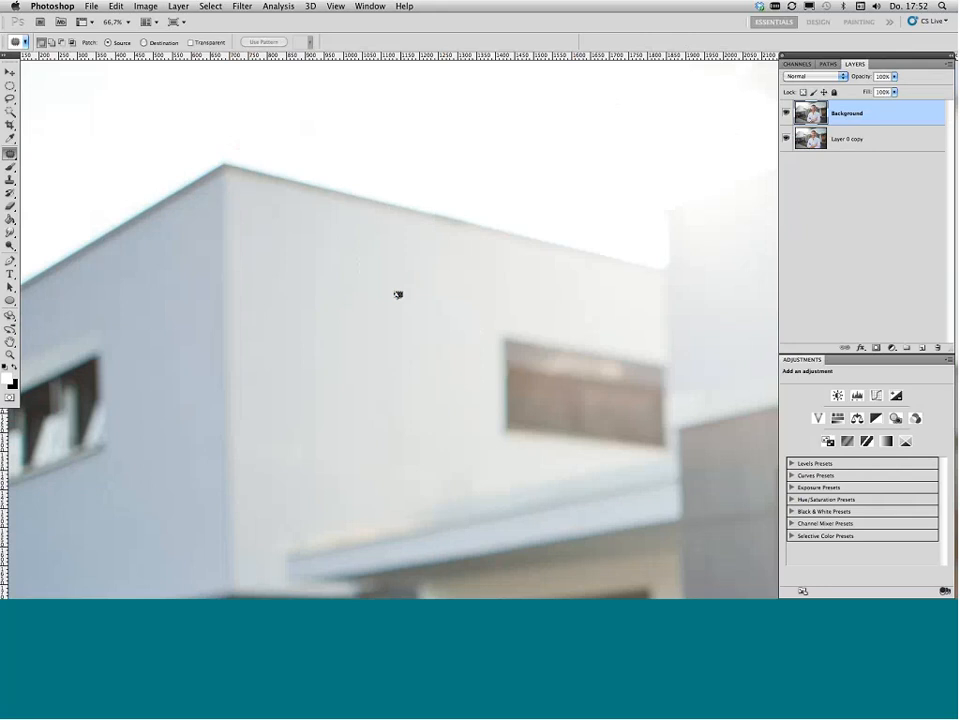
{"action": "mouse_move", "coordinate": [450, 482]}
{"action": "left_mouse_down"}
{"action": "mouse_move", "coordinate": [486, 508]}
{"action": "mouse_move", "coordinate": [467, 491]}
{"action": "mouse_move", "coordinate": [504, 485]}
{"action": "left_mouse_up"}
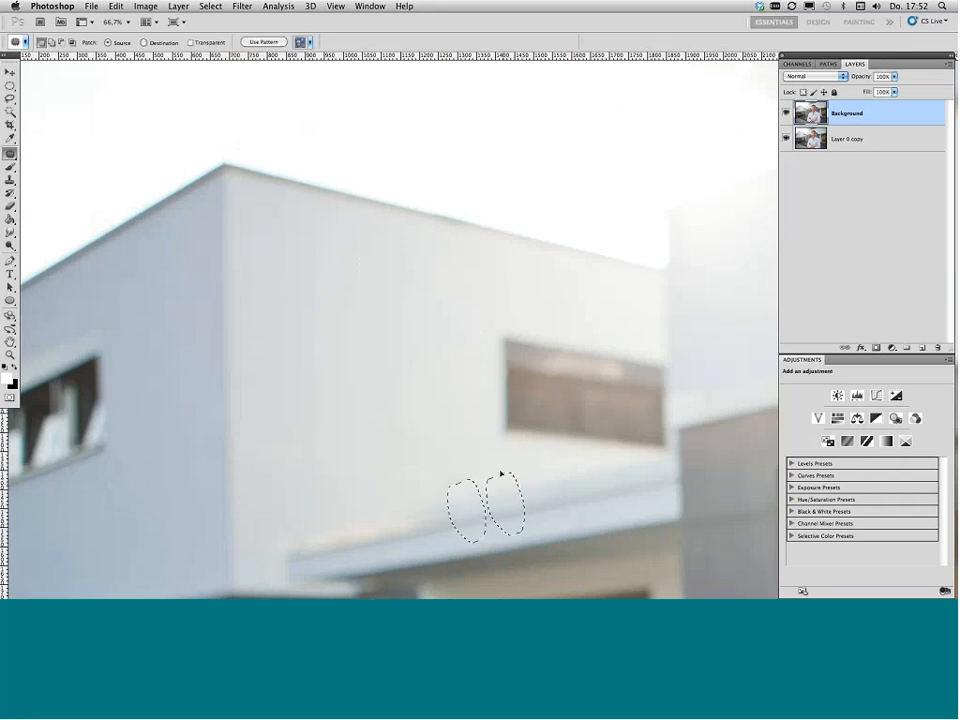
{"action": "key", "text": "super+d"}
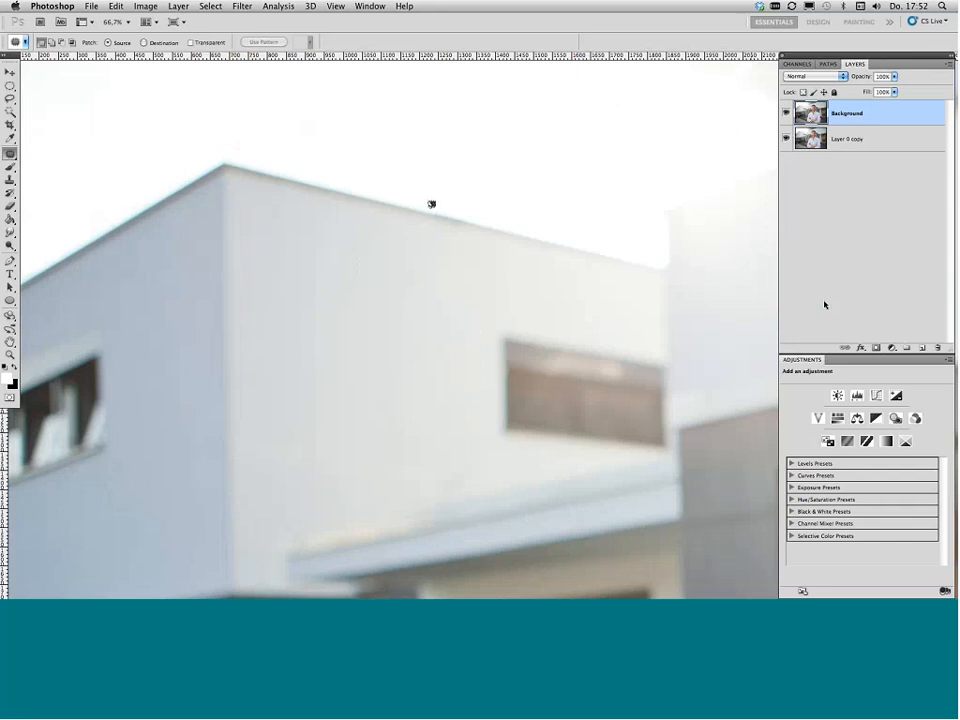
Step: Undo the downpipe and canopy patches and clear the selection
{"action": "key", "text": "super+z"}
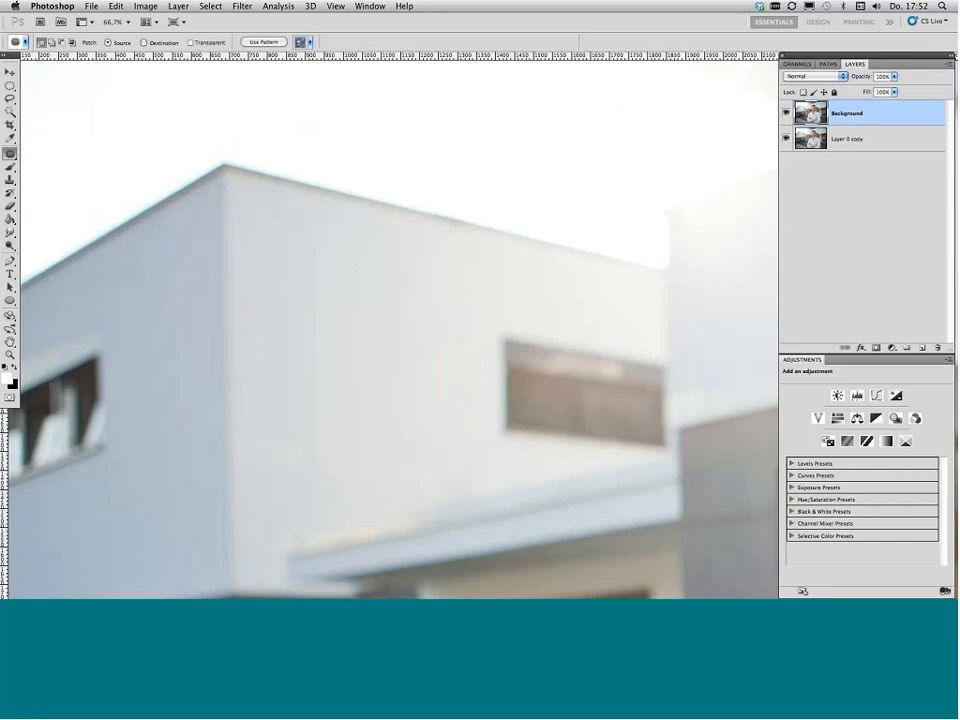
{"action": "key", "text": "alt+super+z"}
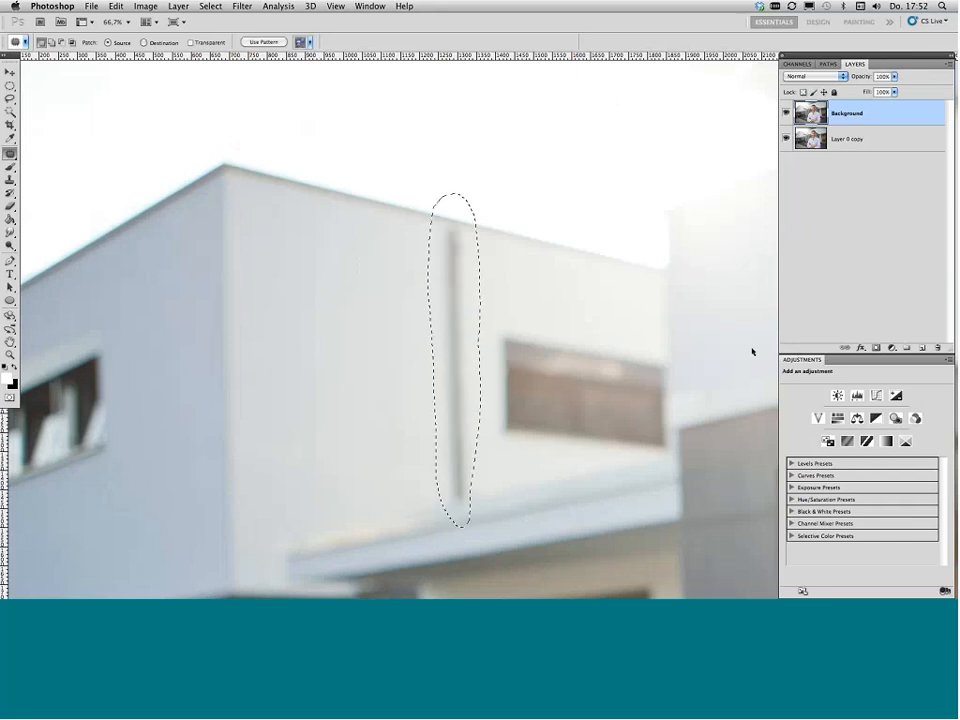
{"action": "left_click", "coordinate": [435, 199]}
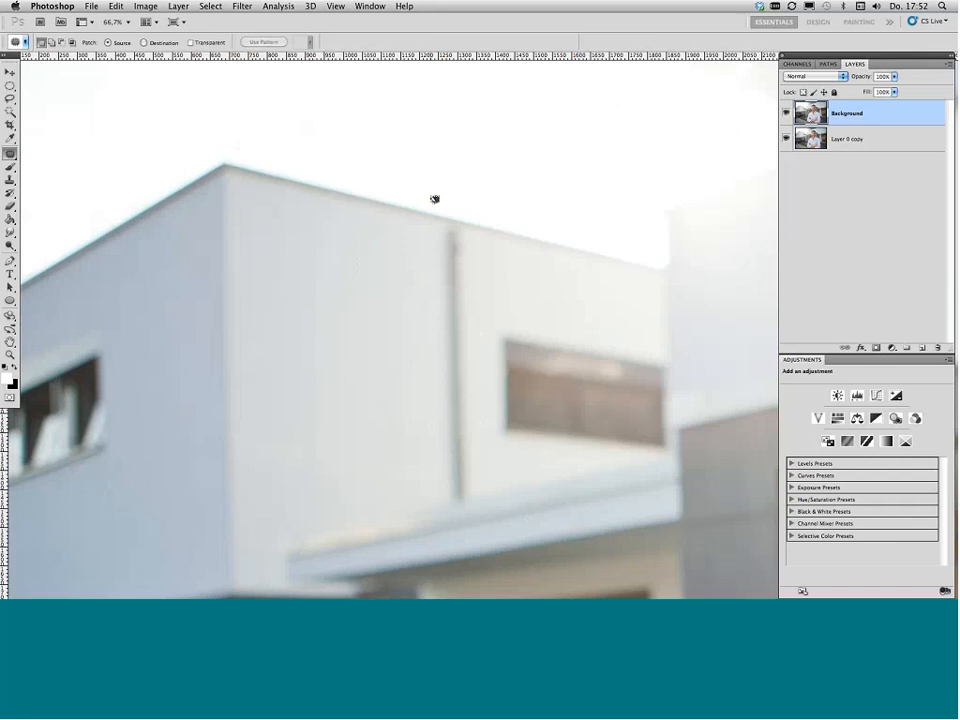
Step: Patch the downpipe's upper end at the roof edge and its lower end above the canopy separately
{"action": "mouse_move", "coordinate": [435, 199]}
{"action": "left_mouse_down"}
{"action": "mouse_move", "coordinate": [433, 242]}
{"action": "mouse_move", "coordinate": [476, 204]}
{"action": "mouse_move", "coordinate": [433, 197]}
{"action": "left_mouse_up"}
{"action": "left_click_drag", "start_coordinate": [469, 218], "coordinate": [407, 205]}
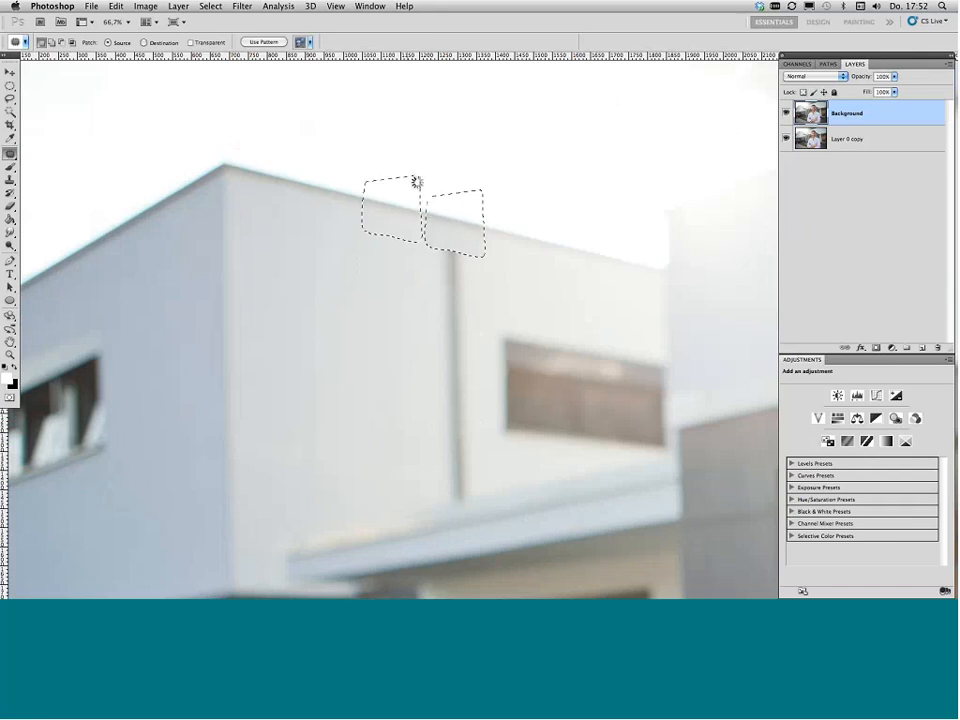
{"action": "left_click", "coordinate": [420, 176]}
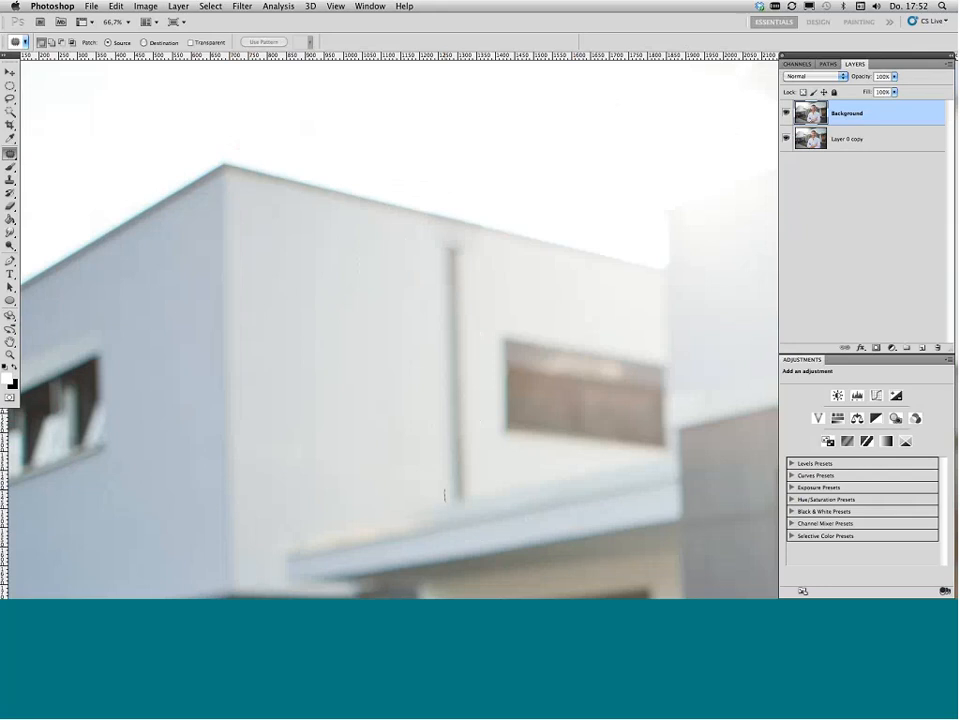
{"action": "mouse_move", "coordinate": [444, 495]}
{"action": "left_mouse_down"}
{"action": "mouse_move", "coordinate": [456, 491]}
{"action": "mouse_move", "coordinate": [439, 489]}
{"action": "mouse_move", "coordinate": [508, 495]}
{"action": "left_mouse_up"}
{"action": "left_click", "coordinate": [437, 291]}
Step: Patch out the rest of the downpipe with clean wall and even out the roof edge above it
{"action": "mouse_move", "coordinate": [418, 238]}
{"action": "left_mouse_down"}
{"action": "mouse_move", "coordinate": [461, 492]}
{"action": "mouse_move", "coordinate": [478, 465]}
{"action": "mouse_move", "coordinate": [458, 233]}
{"action": "mouse_move", "coordinate": [422, 238]}
{"action": "left_mouse_up"}
{"action": "left_click_drag", "start_coordinate": [433, 281], "coordinate": [362, 290]}
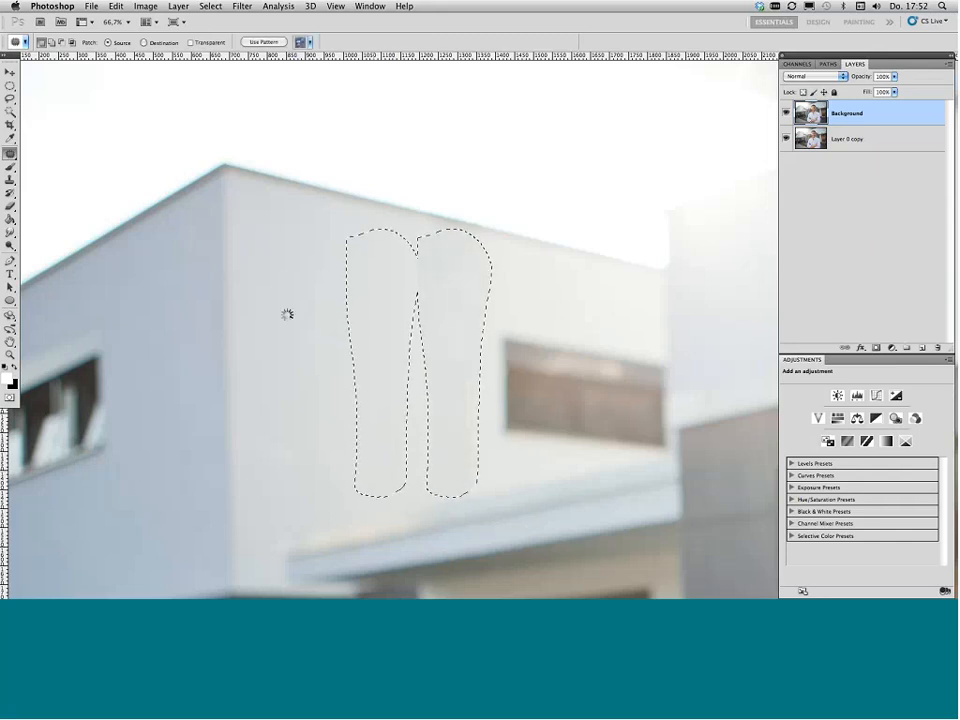
{"action": "left_click", "coordinate": [424, 232]}
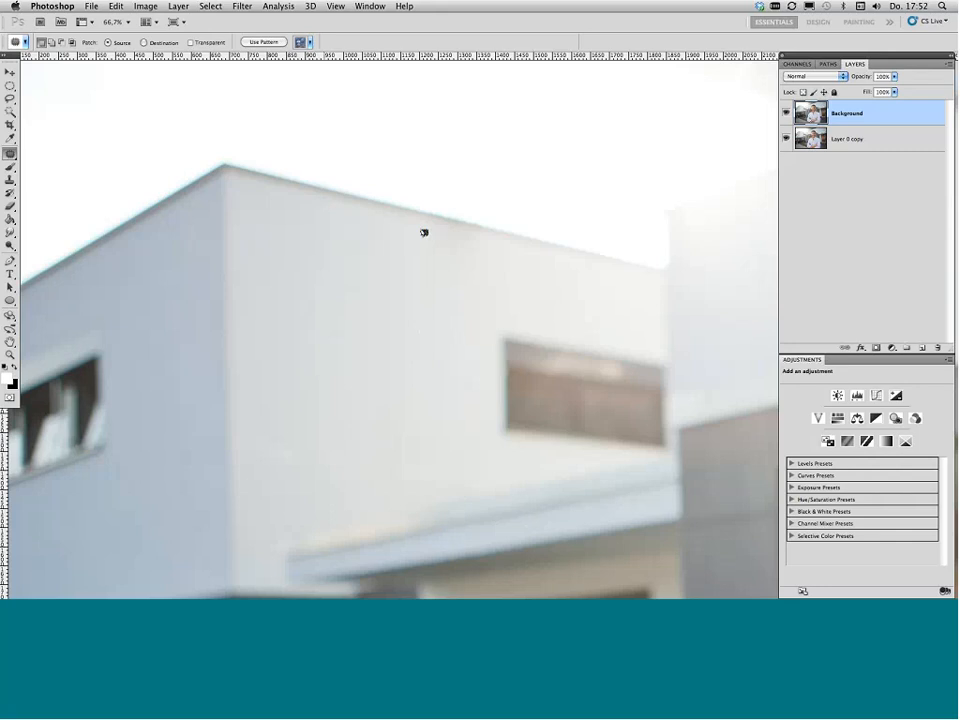
{"action": "mouse_move", "coordinate": [435, 204]}
{"action": "left_mouse_down"}
{"action": "mouse_move", "coordinate": [491, 209]}
{"action": "mouse_move", "coordinate": [491, 196]}
{"action": "mouse_move", "coordinate": [490, 224]}
{"action": "mouse_move", "coordinate": [489, 214]}
{"action": "left_mouse_up"}
{"action": "key", "text": "super+d"}
{"action": "left_click_drag", "start_coordinate": [472, 212], "coordinate": [512, 221]}
{"action": "key", "text": "super+d"}
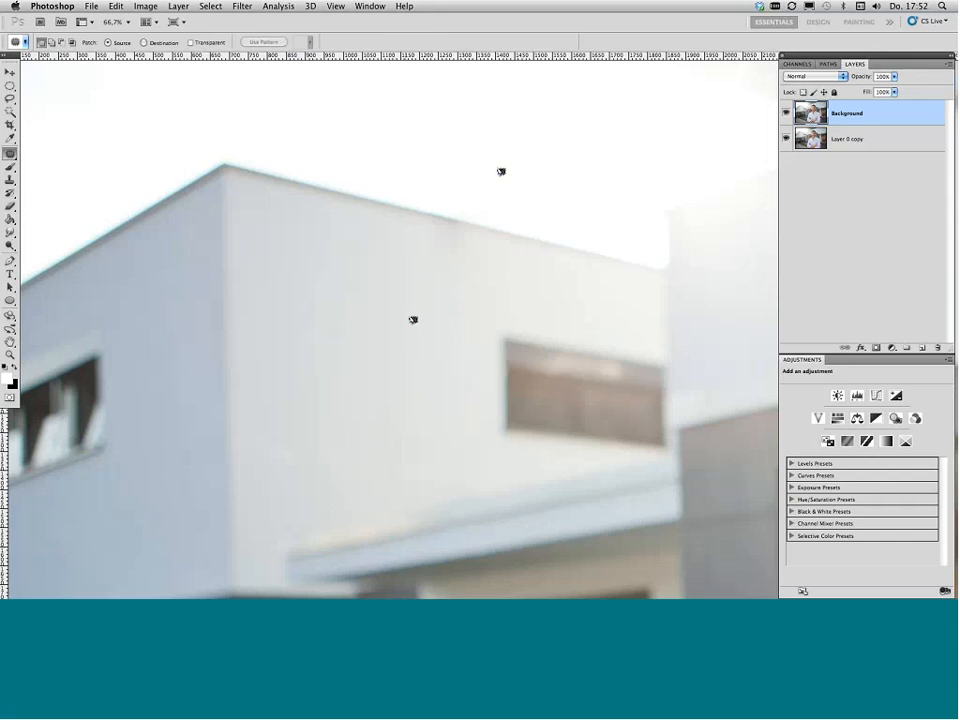
Step: Patch out the plant tufts along the far edge of the mulch bed behind the car's rear wheel
{"action": "scroll", "coordinate": [407, 396], "scroll_direction": "down", "scroll_amount": 10}
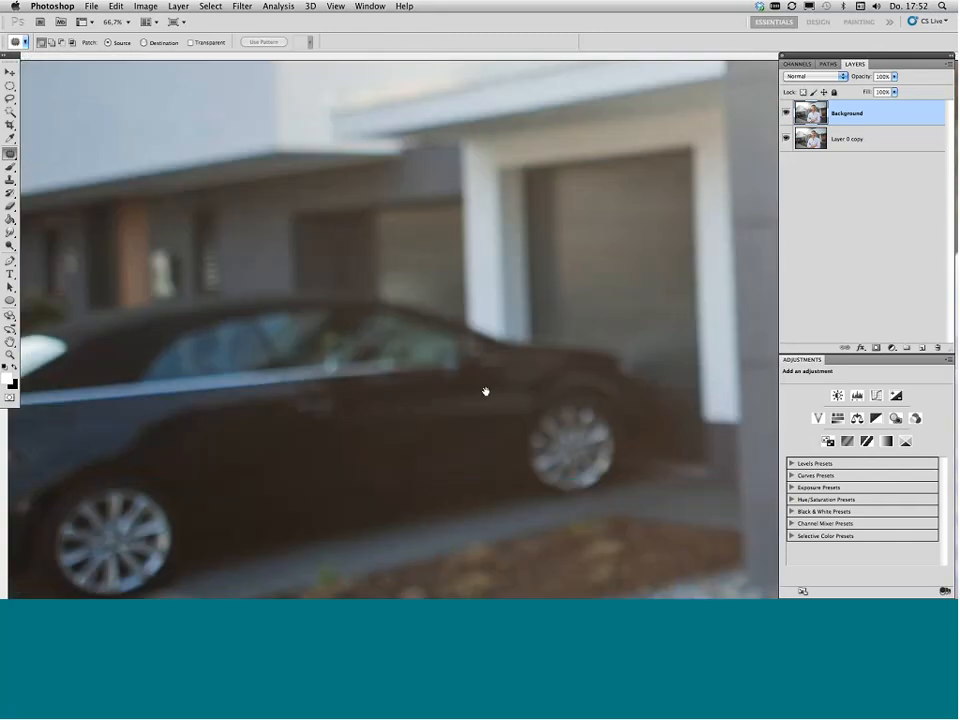
{"action": "left_click_drag", "start_coordinate": [485, 391], "coordinate": [503, 287]}
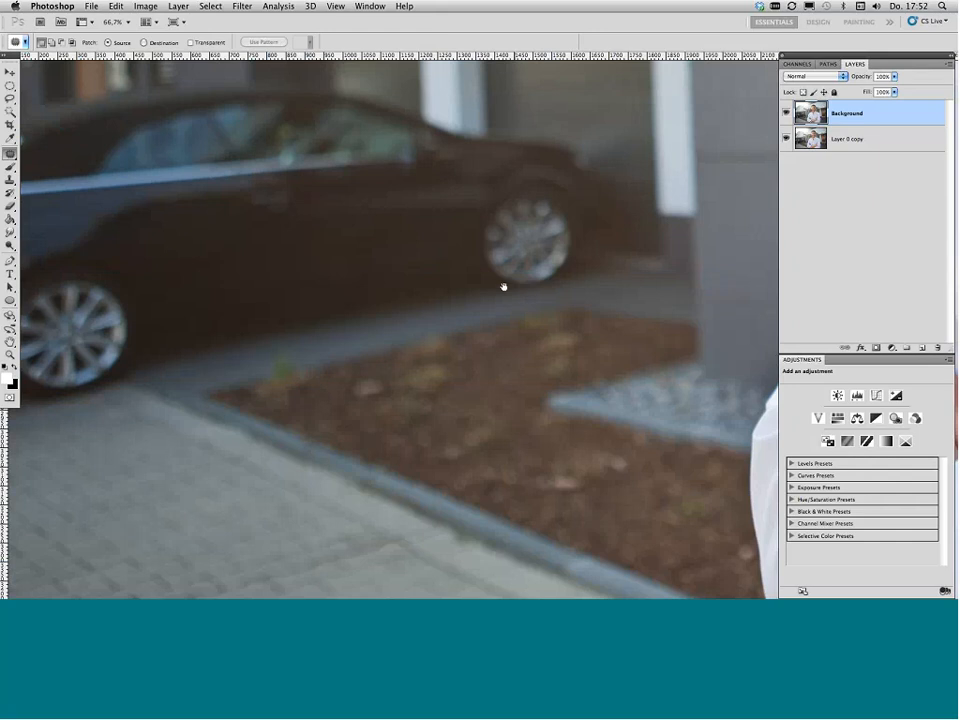
{"action": "left_click_drag", "start_coordinate": [443, 341], "coordinate": [464, 300]}
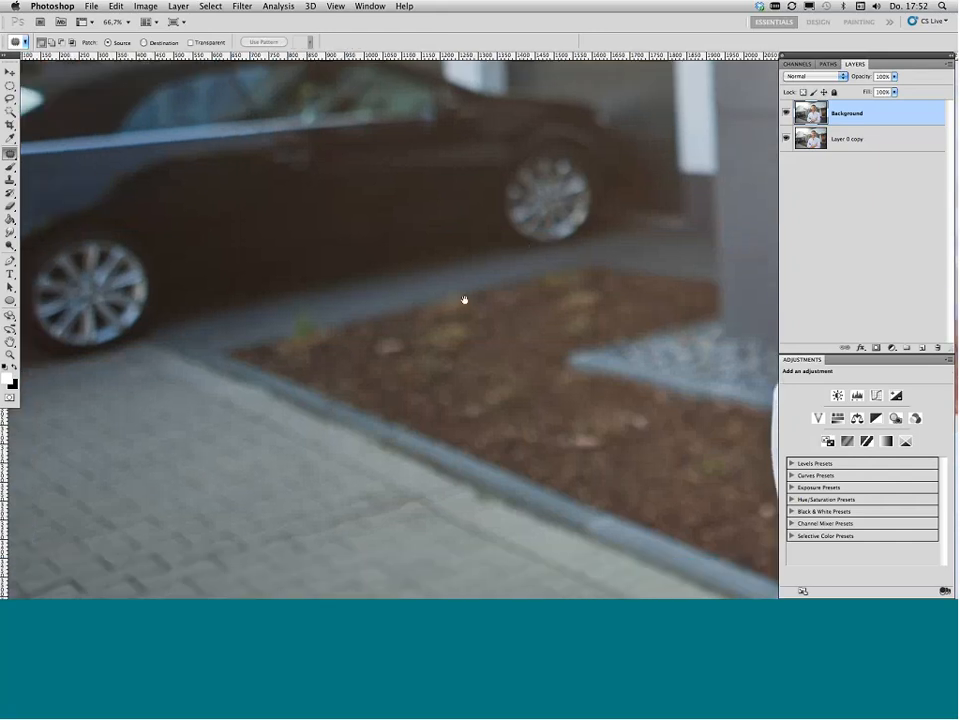
{"action": "left_click_drag", "start_coordinate": [478, 349], "coordinate": [476, 357]}
{"action": "left_click_drag", "start_coordinate": [547, 283], "coordinate": [550, 281]}
{"action": "left_click_drag", "start_coordinate": [560, 287], "coordinate": [522, 298]}
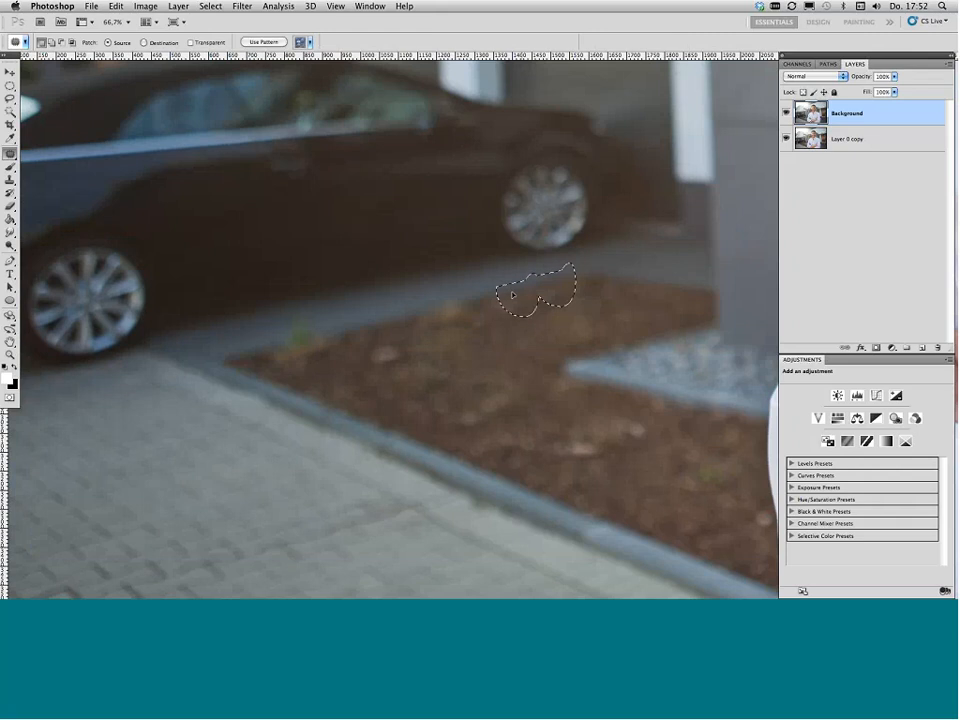
{"action": "key", "text": "super+d"}
{"action": "left_click_drag", "start_coordinate": [438, 292], "coordinate": [441, 290]}
{"action": "mouse_move", "coordinate": [441, 292]}
{"action": "left_mouse_down"}
{"action": "mouse_move", "coordinate": [486, 282]}
{"action": "mouse_move", "coordinate": [486, 270]}
{"action": "left_mouse_up"}
{"action": "key", "text": "super+d"}
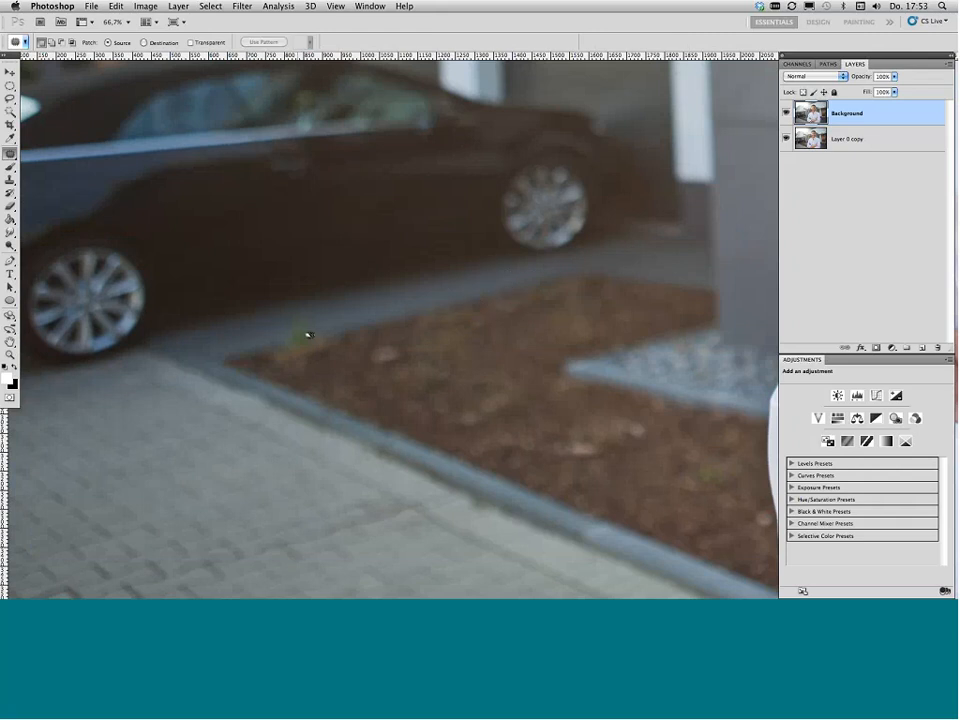
Step: Patch out the green weed at the corner of the mulch bed between the car's wheels
{"action": "mouse_move", "coordinate": [272, 325]}
{"action": "left_mouse_down"}
{"action": "mouse_move", "coordinate": [310, 362]}
{"action": "mouse_move", "coordinate": [339, 330]}
{"action": "mouse_move", "coordinate": [273, 322]}
{"action": "mouse_move", "coordinate": [430, 301]}
{"action": "left_mouse_up"}
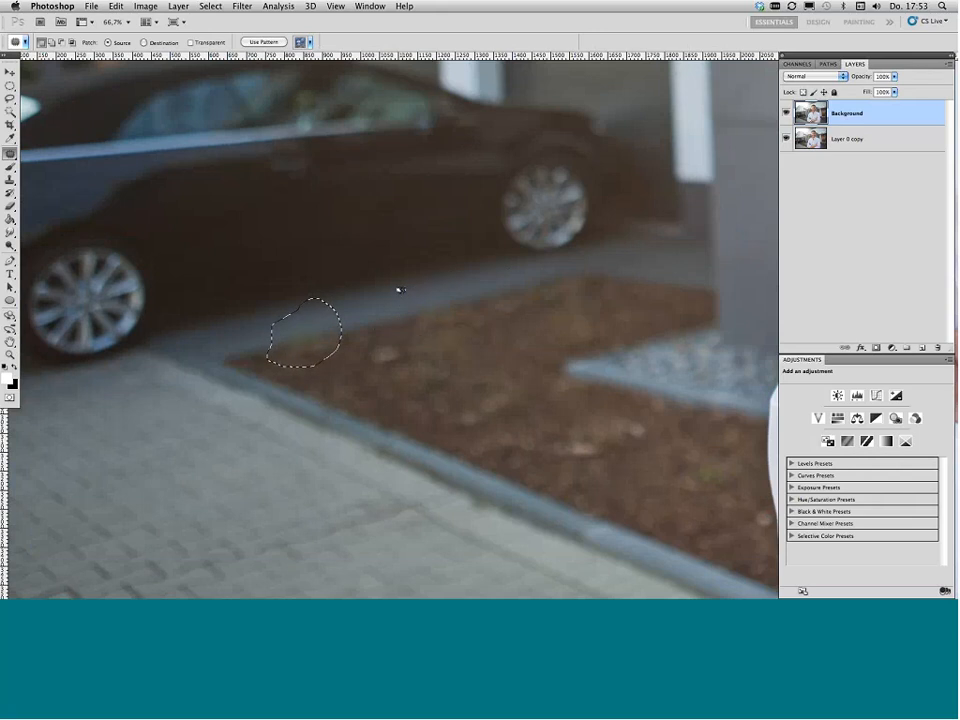
{"action": "key", "text": "super+d"}
{"action": "mouse_move", "coordinate": [288, 321]}
{"action": "left_mouse_down"}
{"action": "mouse_move", "coordinate": [326, 332]}
{"action": "mouse_move", "coordinate": [328, 319]}
{"action": "mouse_move", "coordinate": [266, 342]}
{"action": "left_mouse_up"}
{"action": "key", "text": "super+d"}
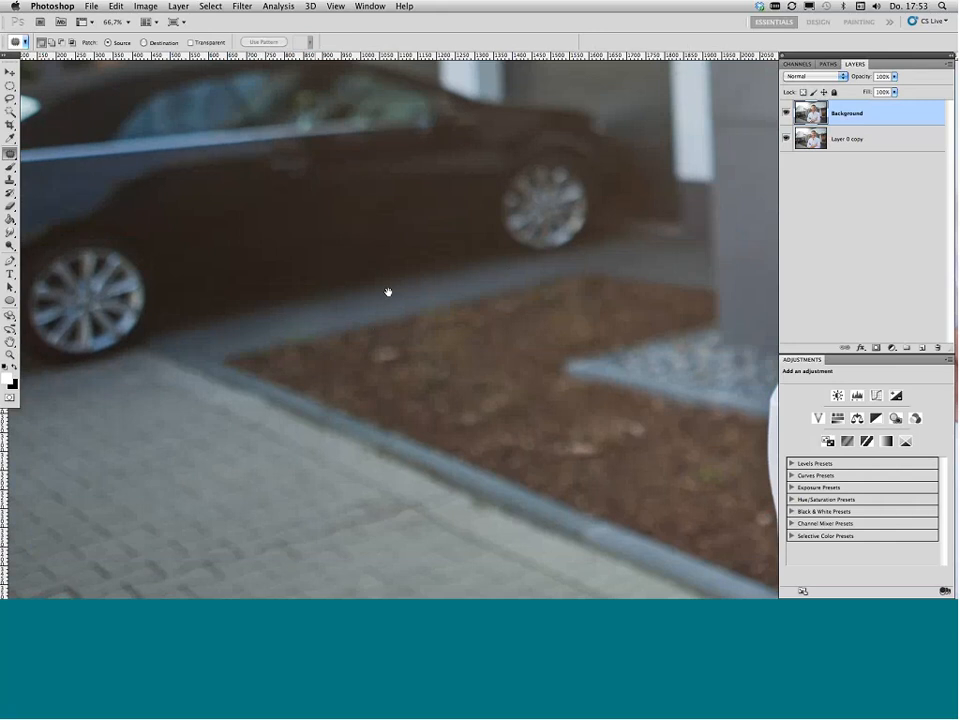
Step: Patch out the single light spot in the mulch bed below the car with clean mulch
{"action": "scroll", "coordinate": [388, 292], "scroll_direction": "left", "scroll_amount": 5}
{"action": "scroll", "coordinate": [390, 299], "scroll_direction": "up", "scroll_amount": 1}
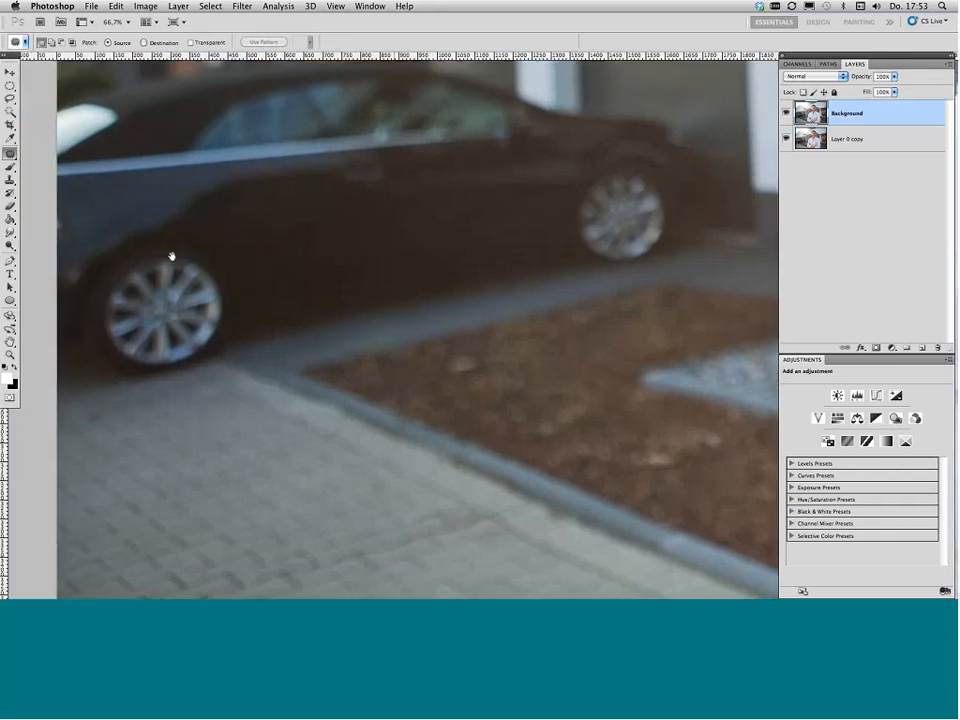
{"action": "scroll", "coordinate": [579, 259], "scroll_direction": "right", "scroll_amount": 1}
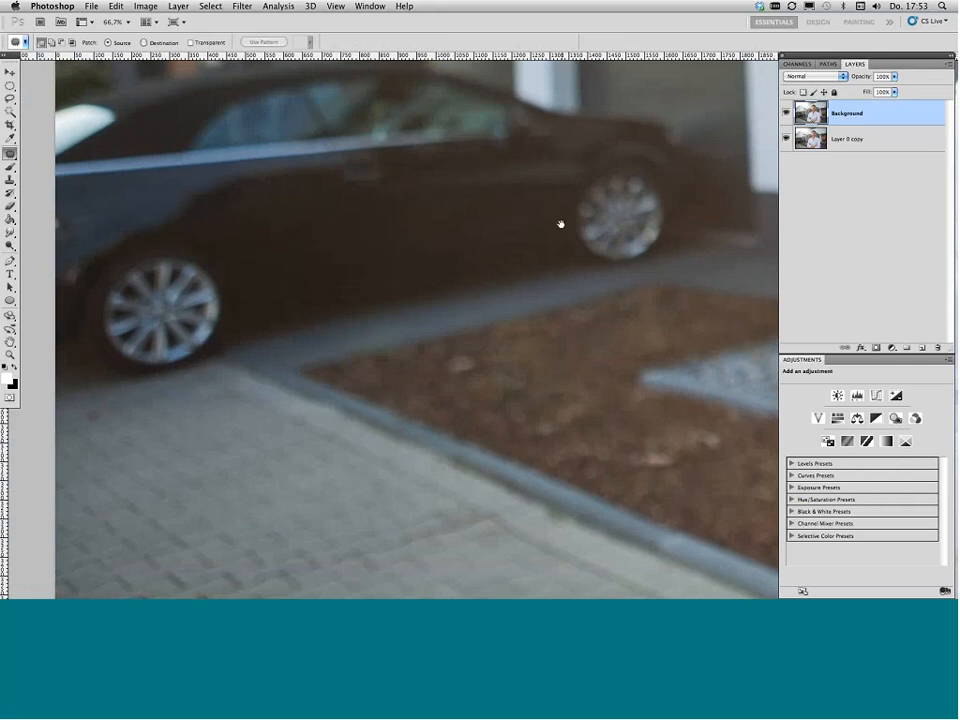
{"action": "scroll", "coordinate": [550, 235], "scroll_direction": "up", "scroll_amount": 3}
{"action": "scroll", "coordinate": [533, 254], "scroll_direction": "right", "scroll_amount": 1}
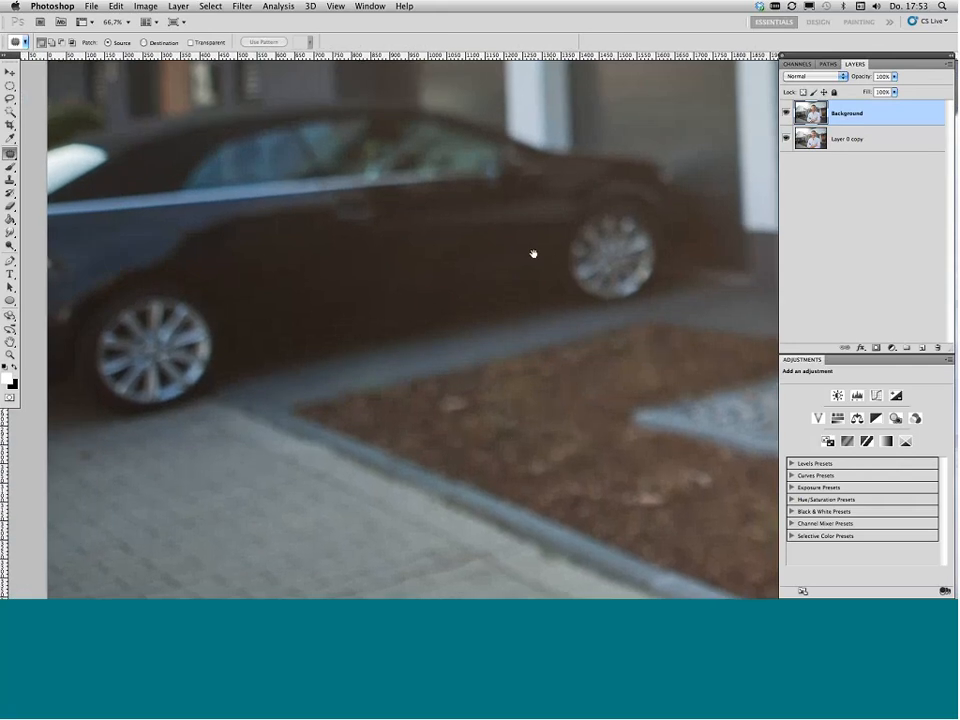
{"action": "mouse_move", "coordinate": [482, 420]}
{"action": "left_mouse_down"}
{"action": "mouse_move", "coordinate": [479, 387]}
{"action": "mouse_move", "coordinate": [431, 396]}
{"action": "left_mouse_up"}
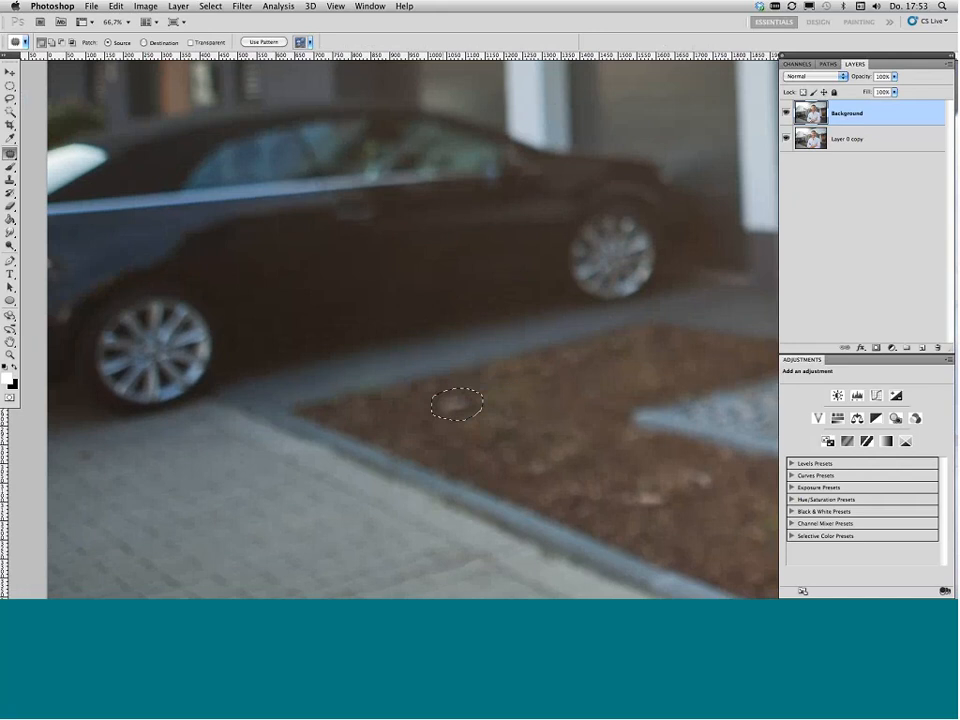
{"action": "left_click", "coordinate": [539, 409]}
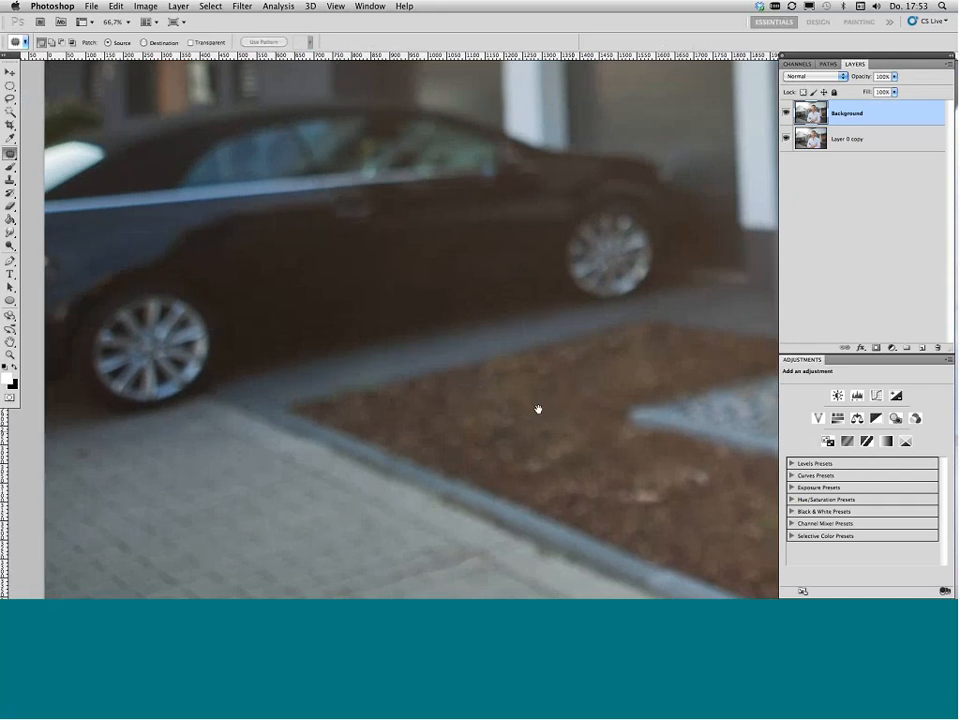
Step: Patch out the remaining light spots in the mulch bed between the kerb and the man's sleeve
{"action": "left_click_drag", "start_coordinate": [539, 409], "coordinate": [467, 351]}
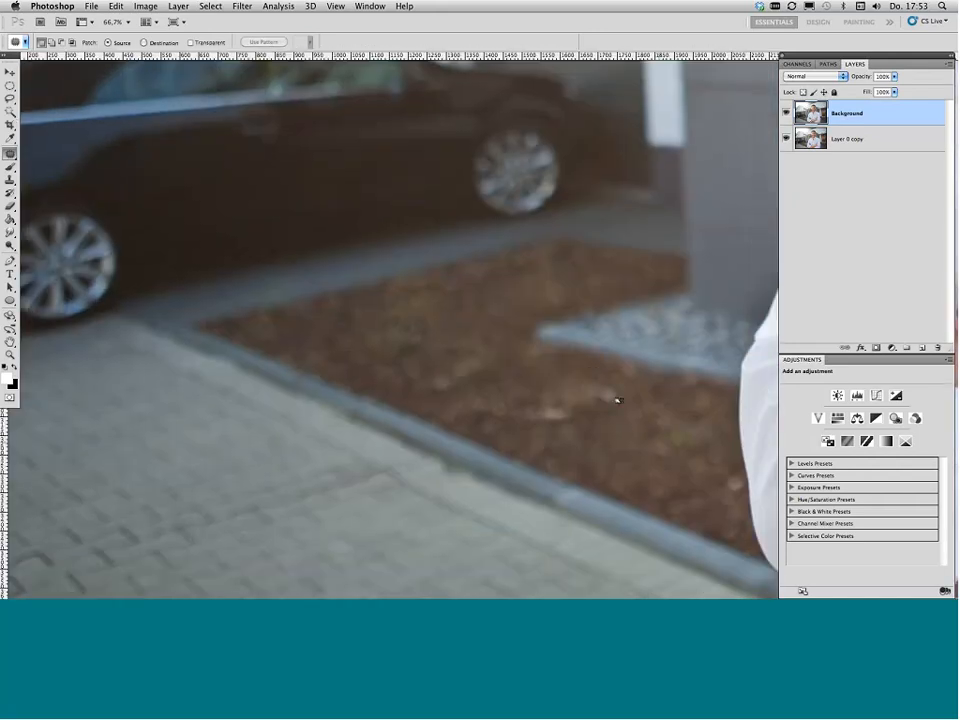
{"action": "key", "text": "super+minus"}
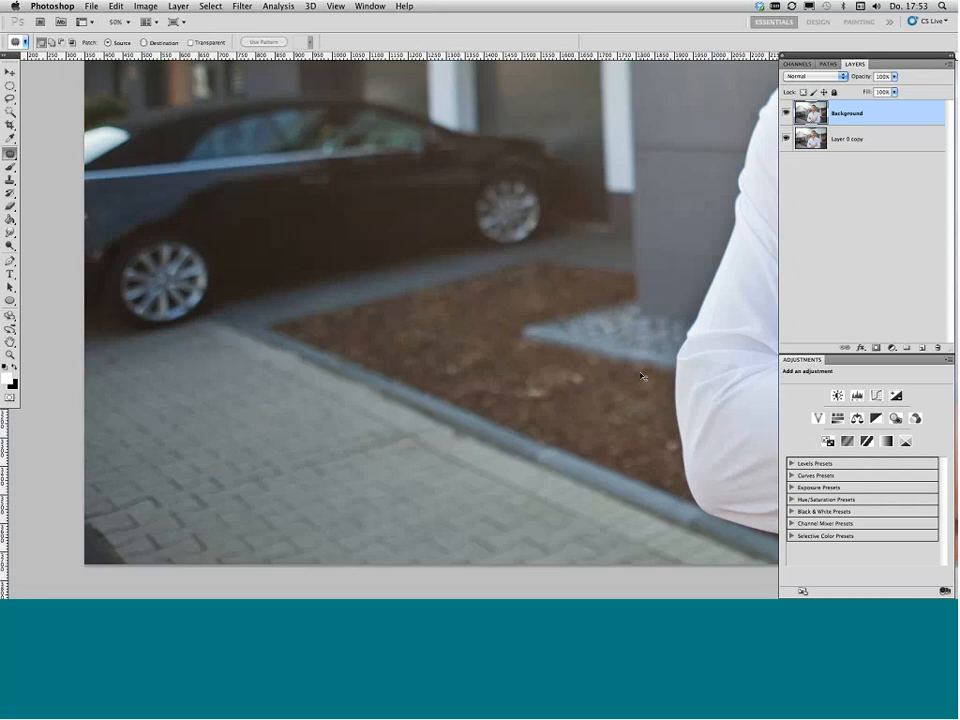
{"action": "key", "text": "super+minus"}
{"action": "left_click_drag", "start_coordinate": [588, 401], "coordinate": [521, 404]}
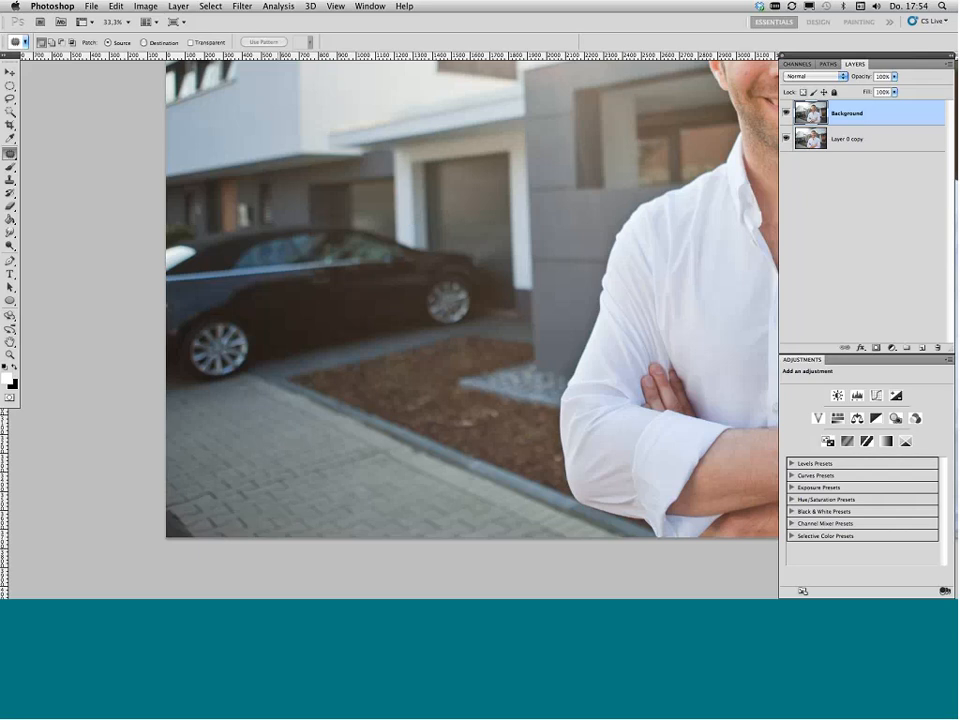
{"action": "key", "text": "super+plus"}
{"action": "key", "text": "super+plus"}
{"action": "mouse_move", "coordinate": [583, 216]}
{"action": "left_mouse_down"}
{"action": "mouse_move", "coordinate": [621, 225]}
{"action": "mouse_move", "coordinate": [576, 190]}
{"action": "left_mouse_up"}
{"action": "left_click_drag", "start_coordinate": [716, 313], "coordinate": [723, 309]}
{"action": "left_click_drag", "start_coordinate": [725, 325], "coordinate": [699, 266]}
{"action": "key", "text": "super+d"}
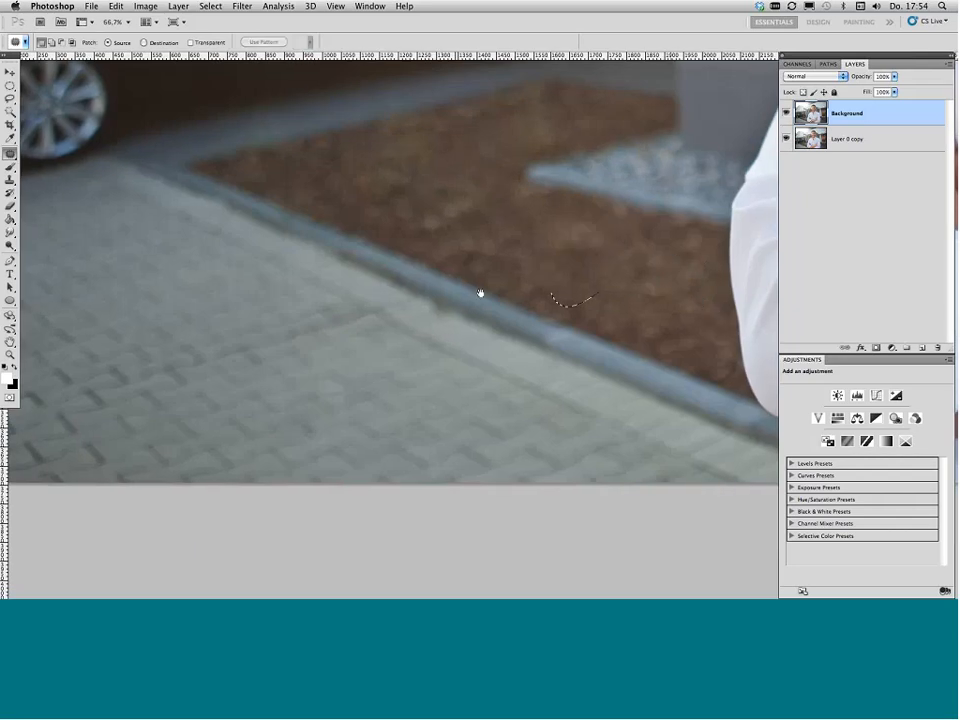
Step: Set up the Clone Stamp with a 257 px brush and lower hardness for the dark corner of the paving
{"action": "left_click_drag", "start_coordinate": [618, 301], "coordinate": [828, 321]}
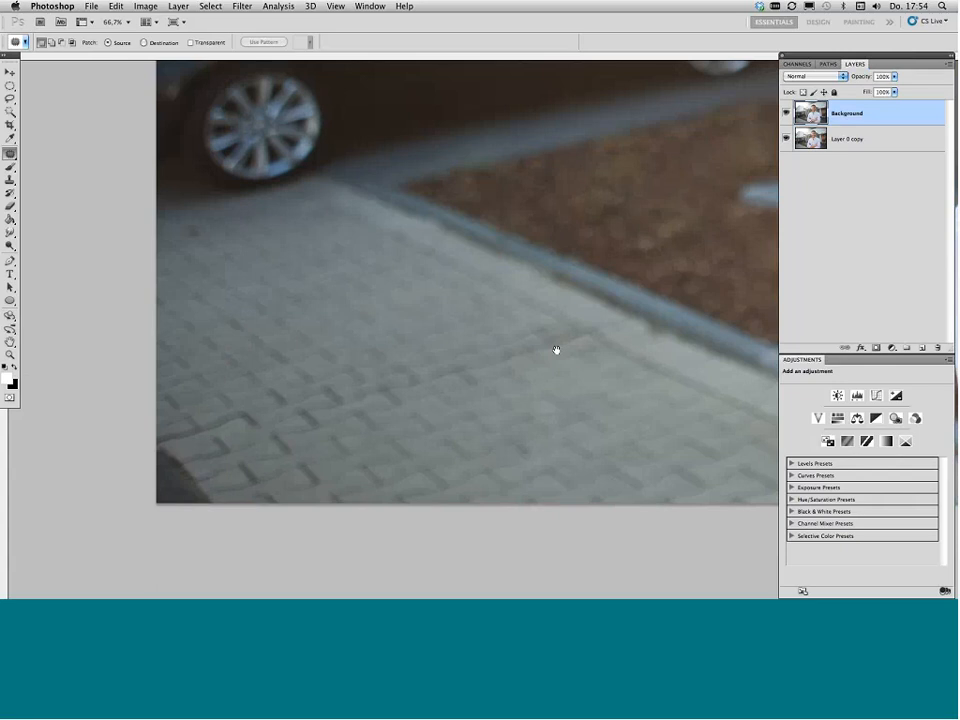
{"action": "left_click_drag", "start_coordinate": [556, 349], "coordinate": [781, 367]}
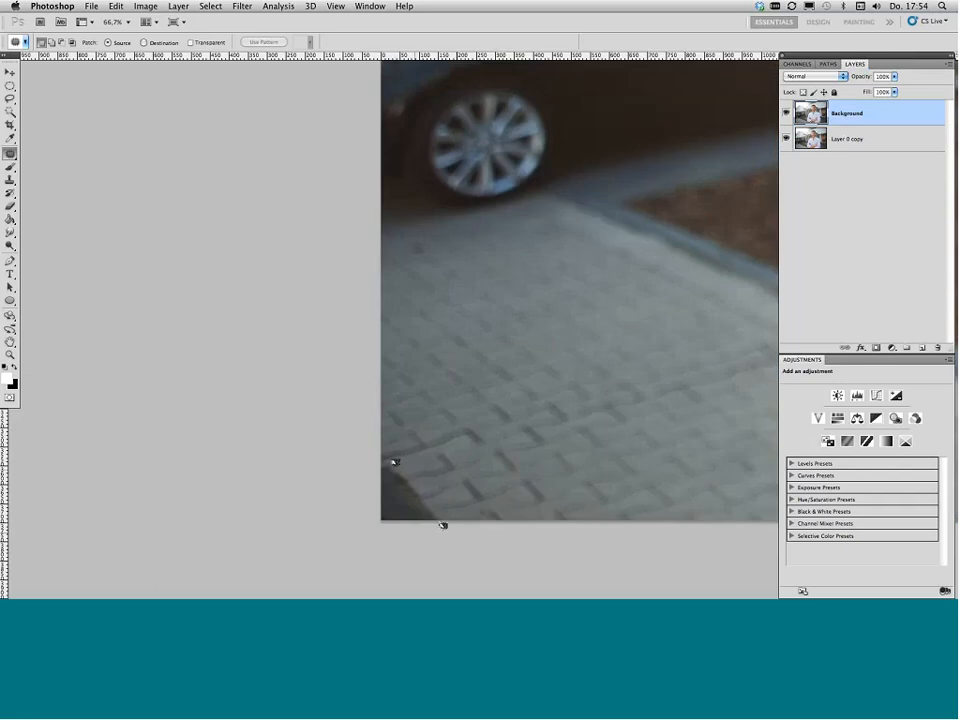
{"action": "left_click_drag", "start_coordinate": [368, 399], "coordinate": [270, 342]}
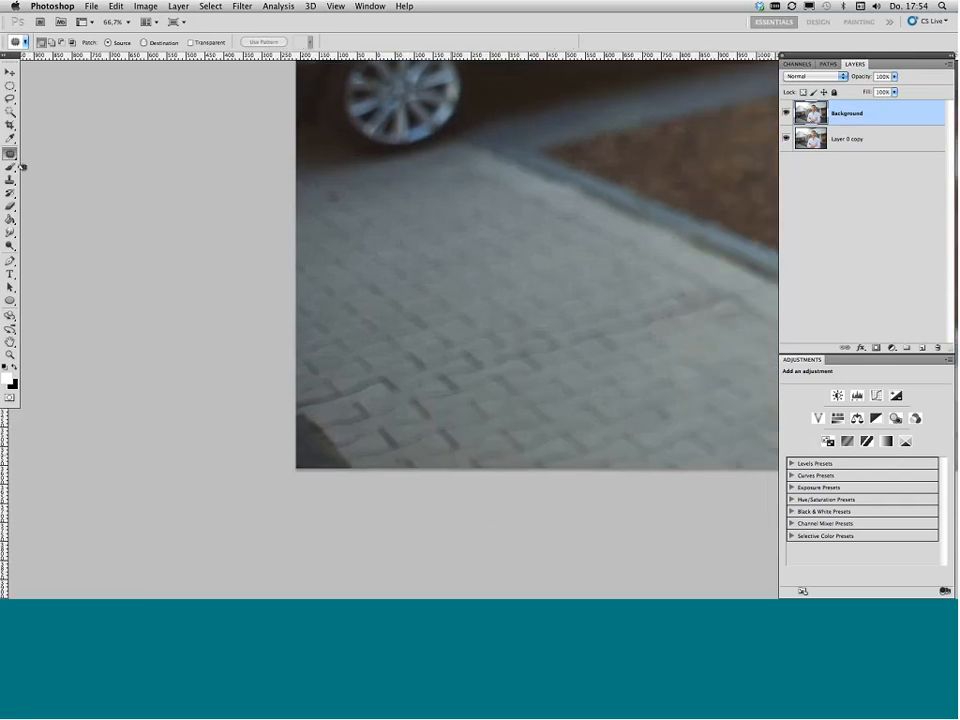
{"action": "left_click", "coordinate": [11, 180]}
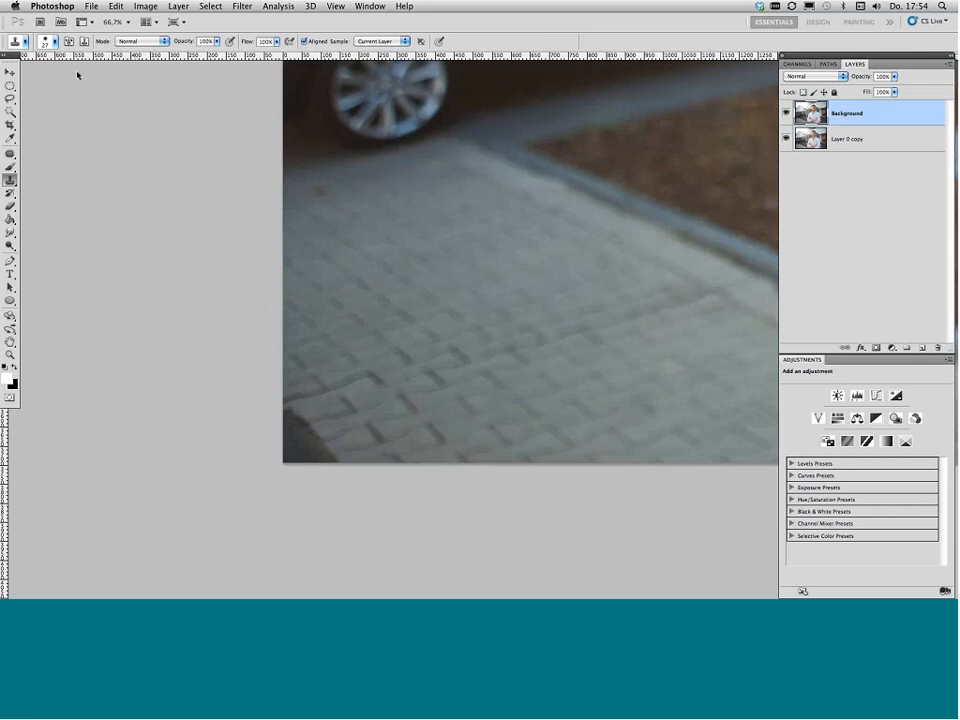
{"action": "left_click", "coordinate": [54, 41]}
{"action": "left_click", "coordinate": [82, 72]}
{"action": "left_click", "coordinate": [101, 72]}
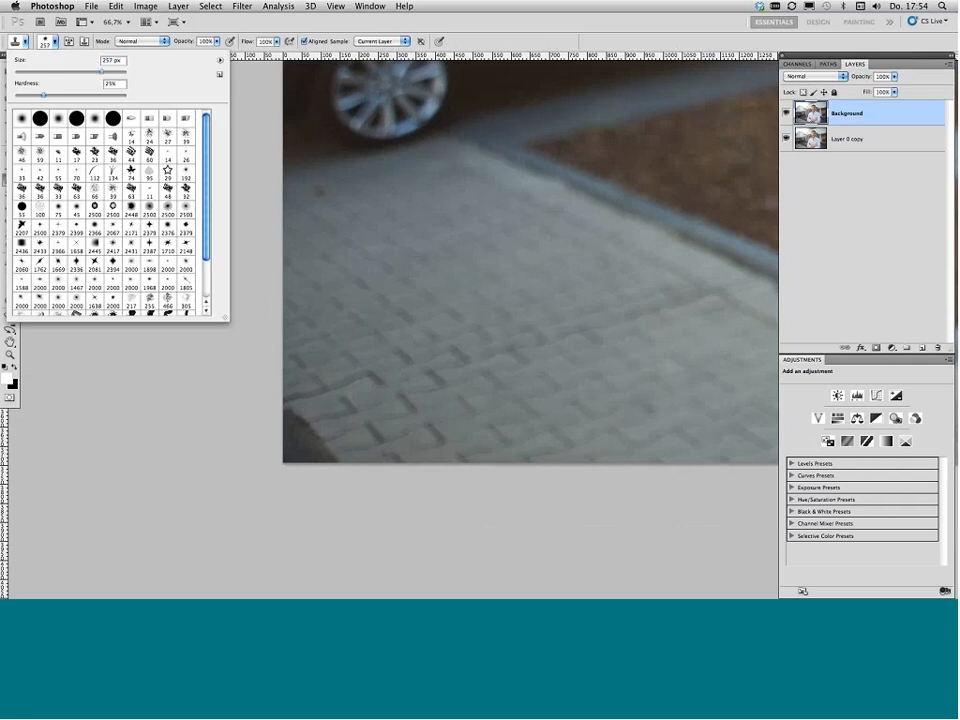
{"action": "left_click_drag", "start_coordinate": [43, 95], "coordinate": [21, 95]}
{"action": "left_click", "coordinate": [61, 285]}
{"action": "left_click", "coordinate": [52, 277]}
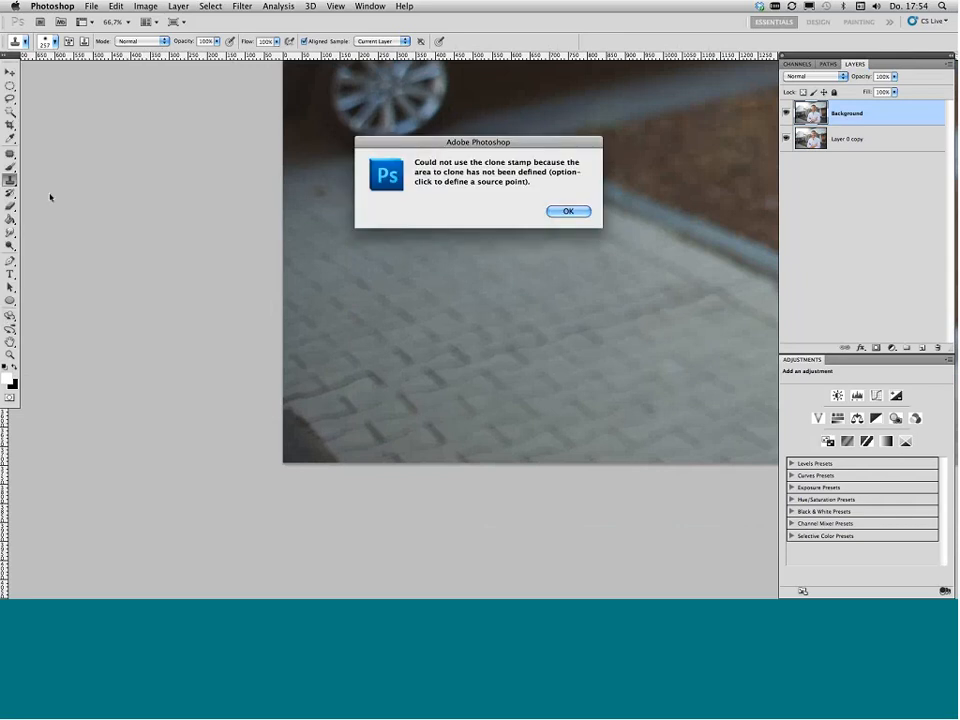
Step: Clone clean paving from nearby stones over the dark corner of the driveway with the Clone Stamp
{"action": "left_click", "coordinate": [568, 211]}
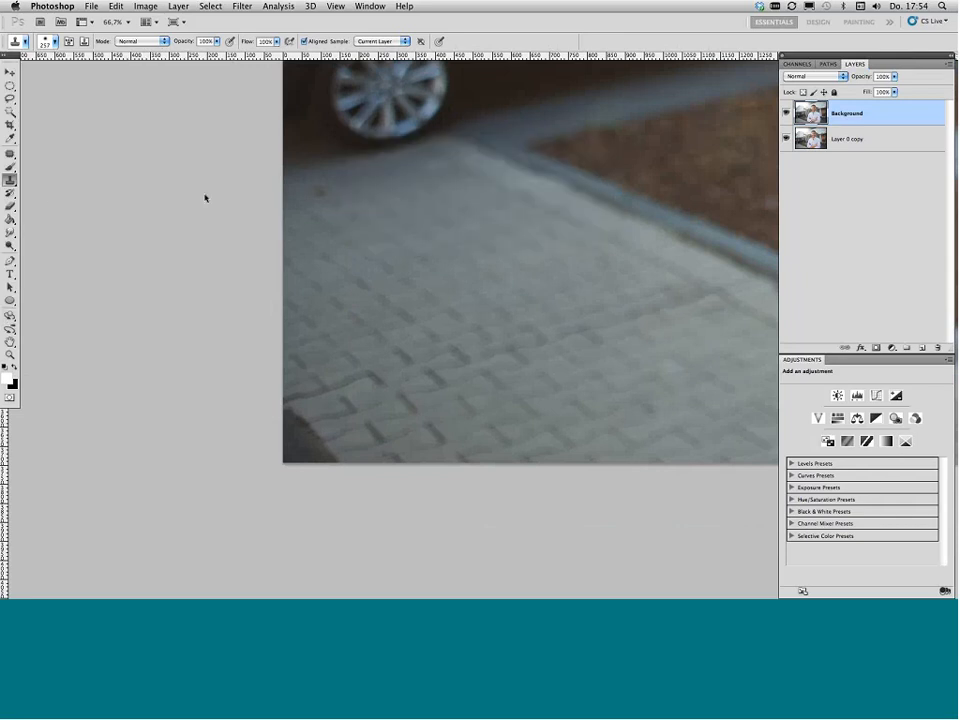
{"action": "left_click", "coordinate": [10, 179]}
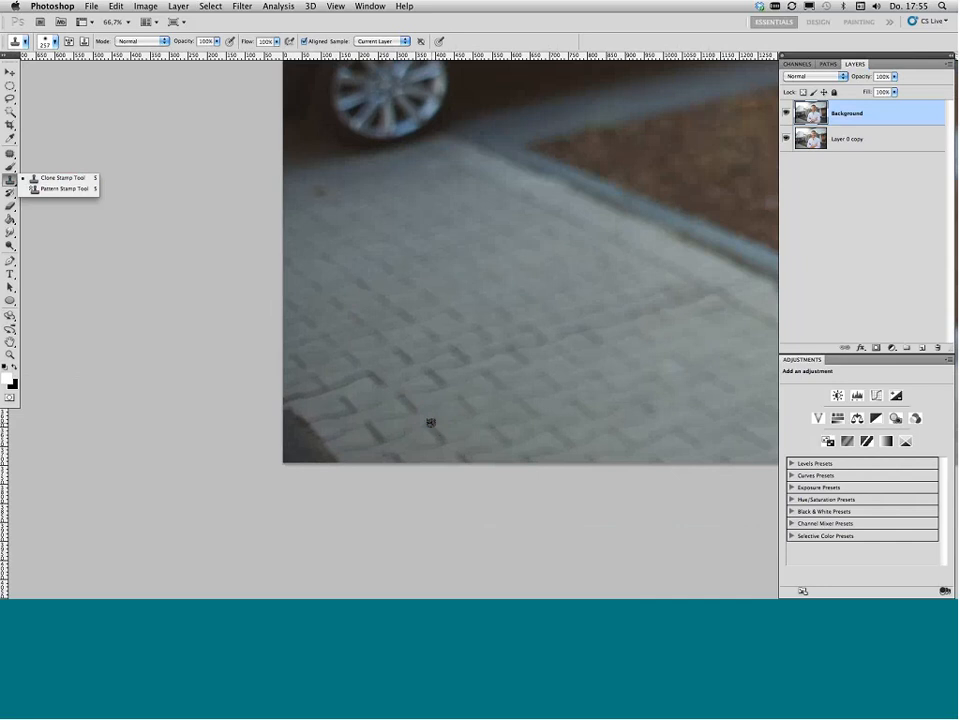
{"action": "left_click", "coordinate": [430, 422], "text": "alt"}
{"action": "mouse_move", "coordinate": [320, 449]}
{"action": "left_mouse_down"}
{"action": "mouse_move", "coordinate": [302, 446]}
{"action": "mouse_move", "coordinate": [311, 438]}
{"action": "left_mouse_up"}
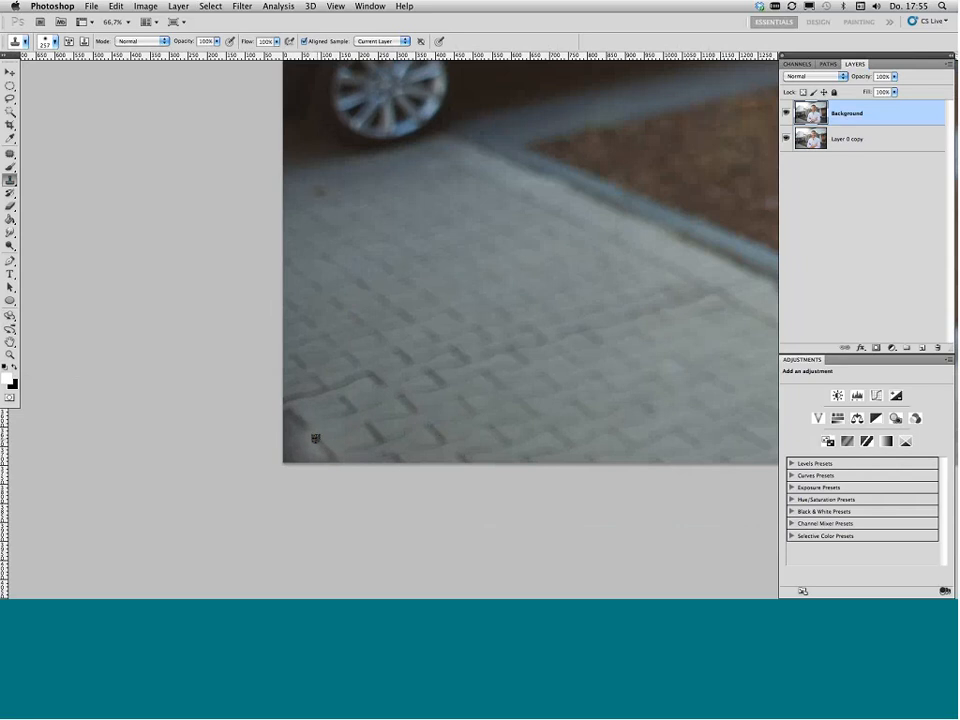
{"action": "left_click_drag", "start_coordinate": [315, 437], "coordinate": [288, 434]}
Step: Clone further paving samples onto the stones around the repaired corner to break up the repeated joint pattern
{"action": "left_click", "coordinate": [460, 368], "text": "alt"}
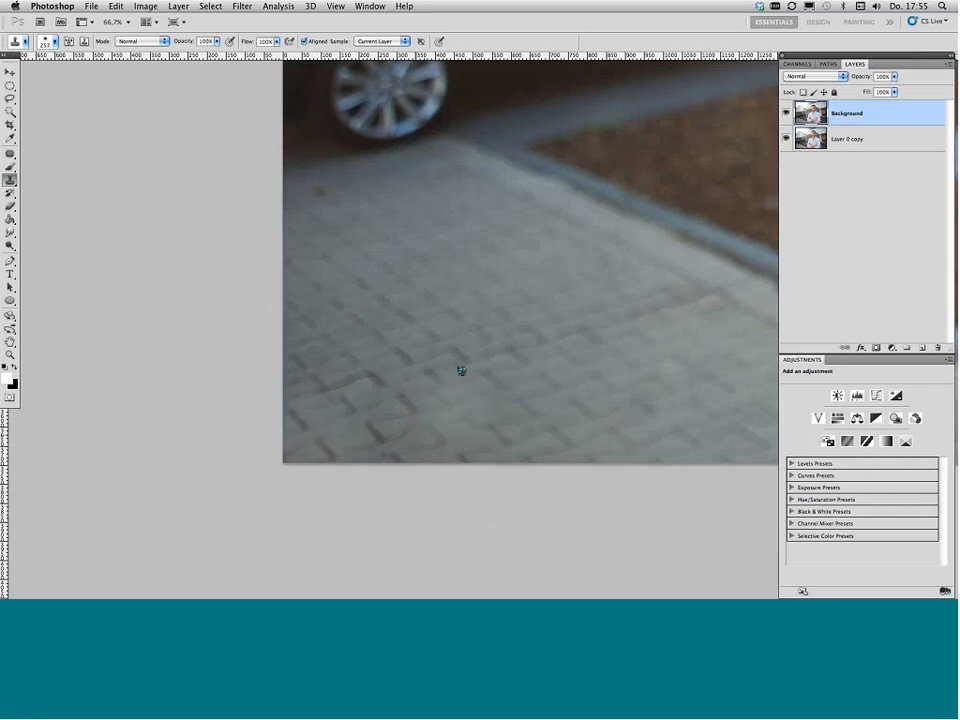
{"action": "left_click", "coordinate": [421, 388]}
{"action": "left_click", "coordinate": [531, 424], "text": "alt"}
{"action": "left_click", "coordinate": [483, 397]}
{"action": "left_click", "coordinate": [345, 419], "text": "alt"}
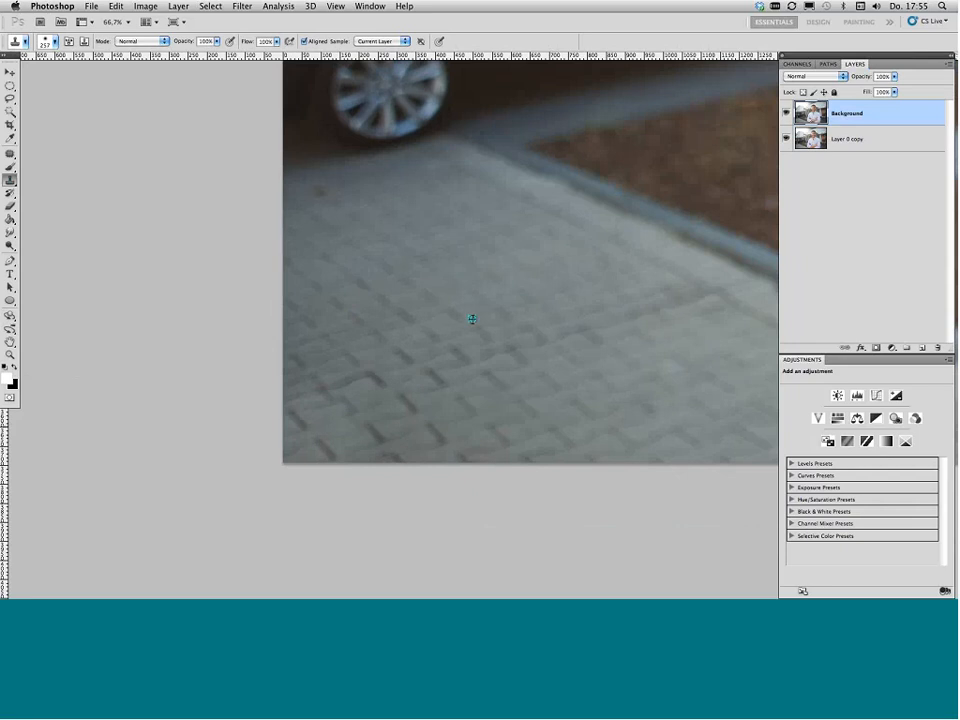
Step: Examine the whole retouched photo, including the lens flare spots on the man's shirt and hand
{"action": "key", "text": "super+minus"}
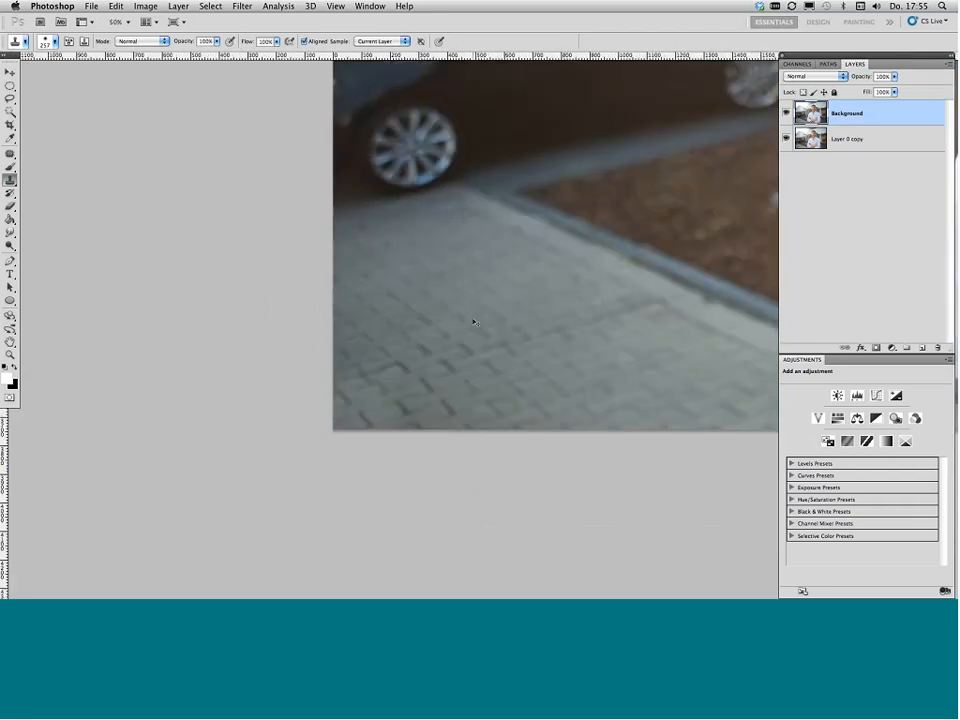
{"action": "key", "text": "super+minus"}
{"action": "key", "text": "super+minus"}
{"action": "key", "text": "super+minus"}
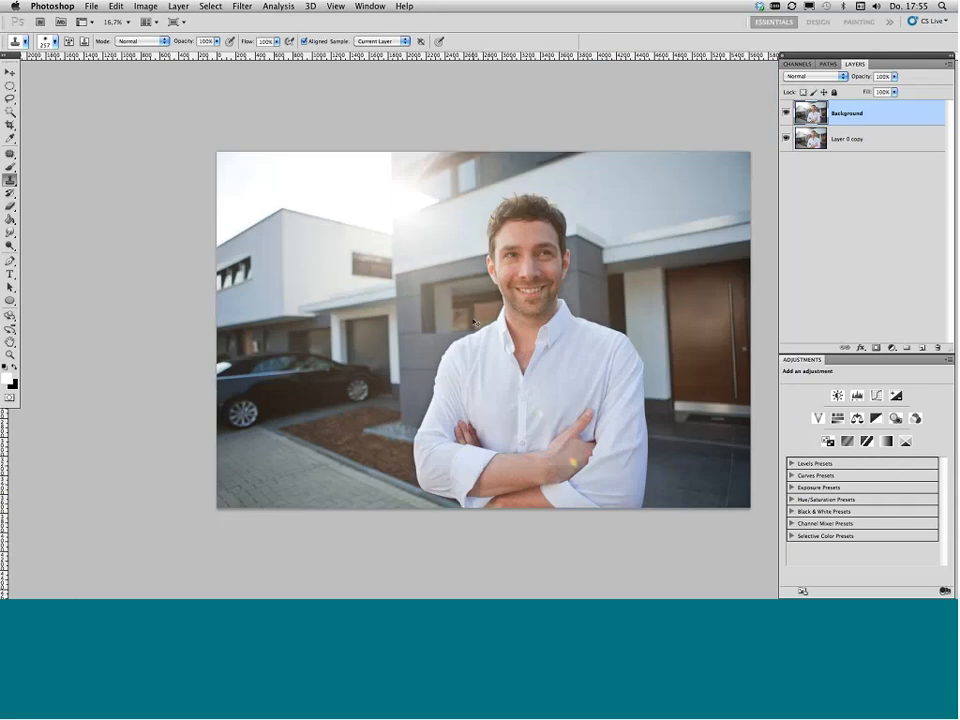
{"action": "key", "text": "super+plus"}
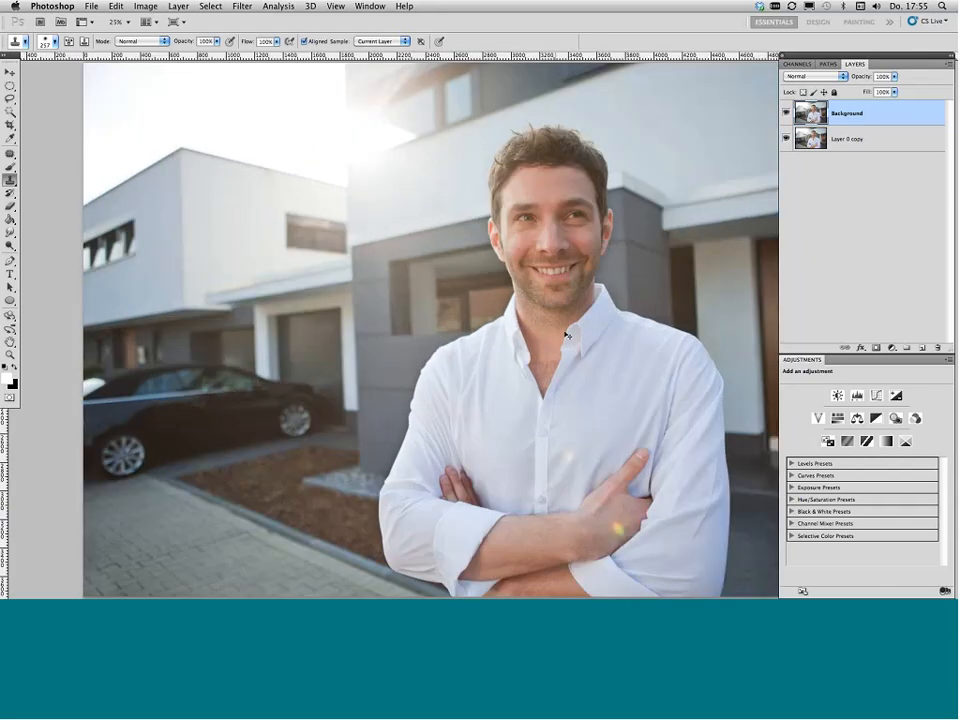
{"action": "left_click_drag", "start_coordinate": [567, 335], "coordinate": [526, 282]}
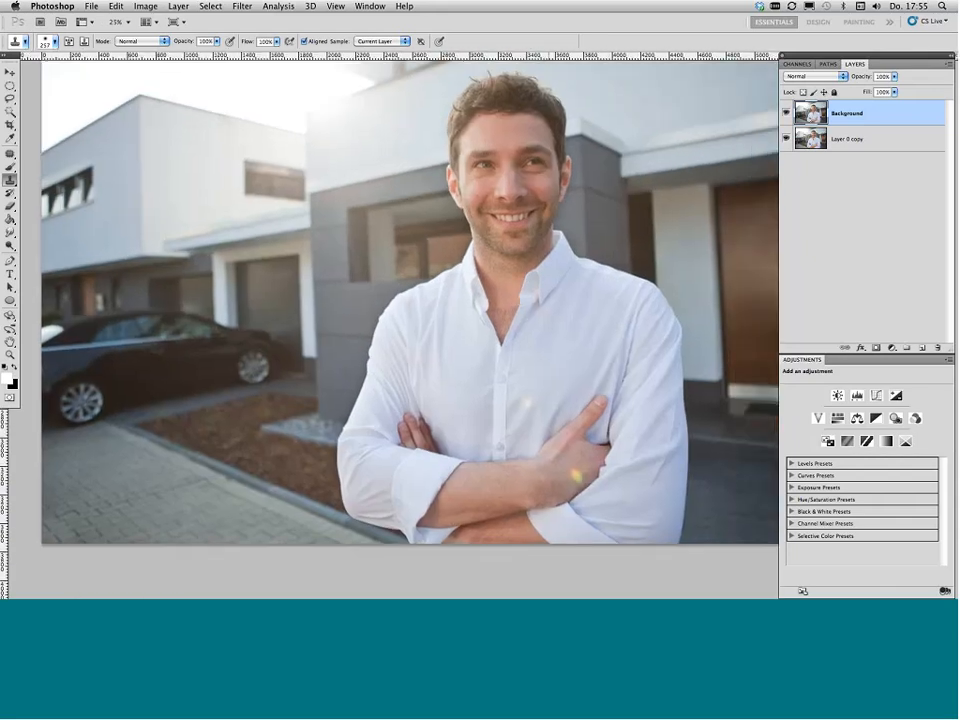
{"action": "left_click_drag", "start_coordinate": [530, 388], "coordinate": [523, 379]}
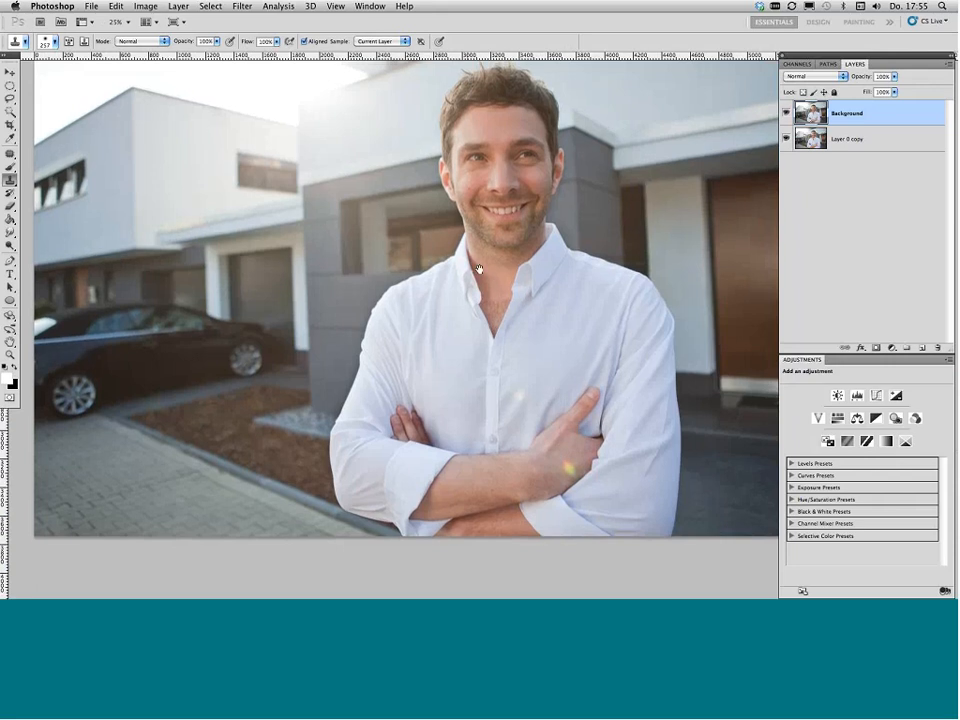
{"action": "left_click_drag", "start_coordinate": [479, 269], "coordinate": [489, 291]}
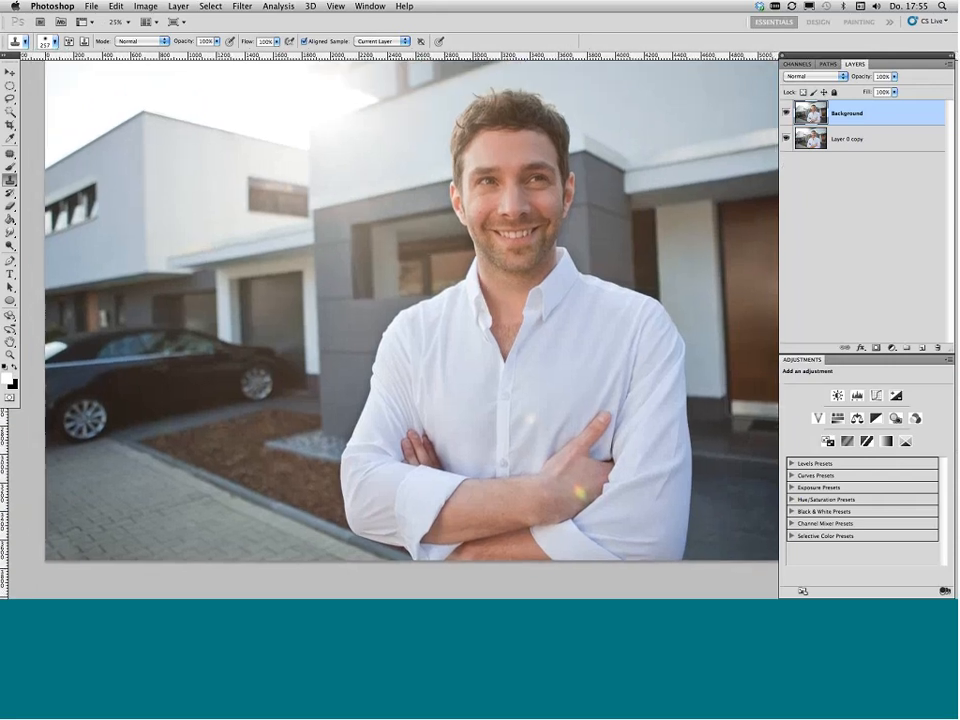
{"action": "left_click_drag", "start_coordinate": [477, 269], "coordinate": [480, 281]}
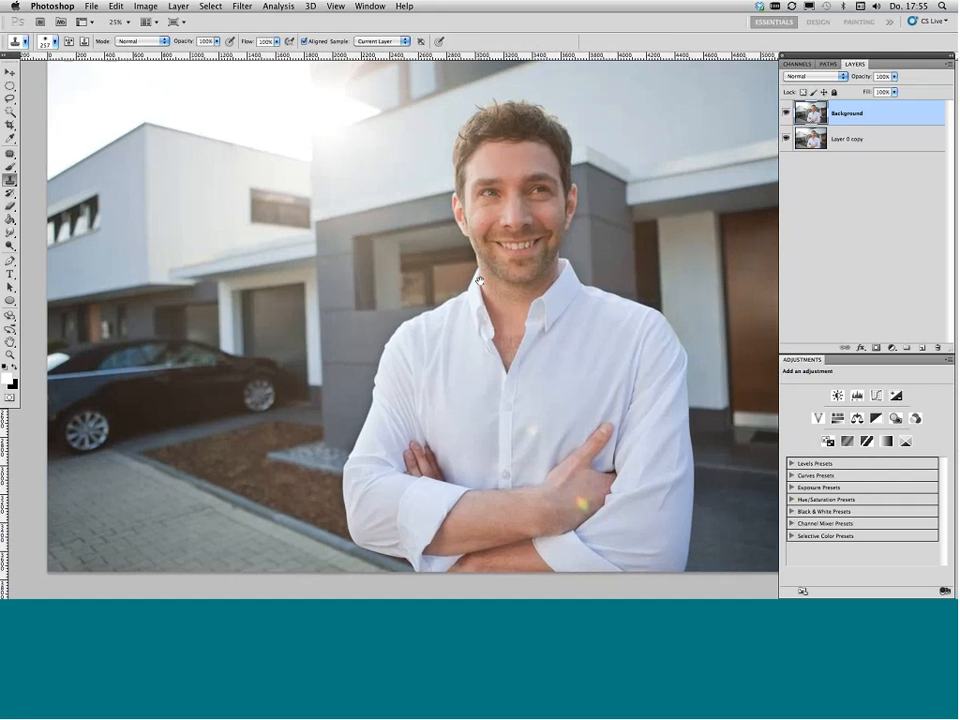
{"action": "left_click_drag", "start_coordinate": [512, 434], "coordinate": [455, 466]}
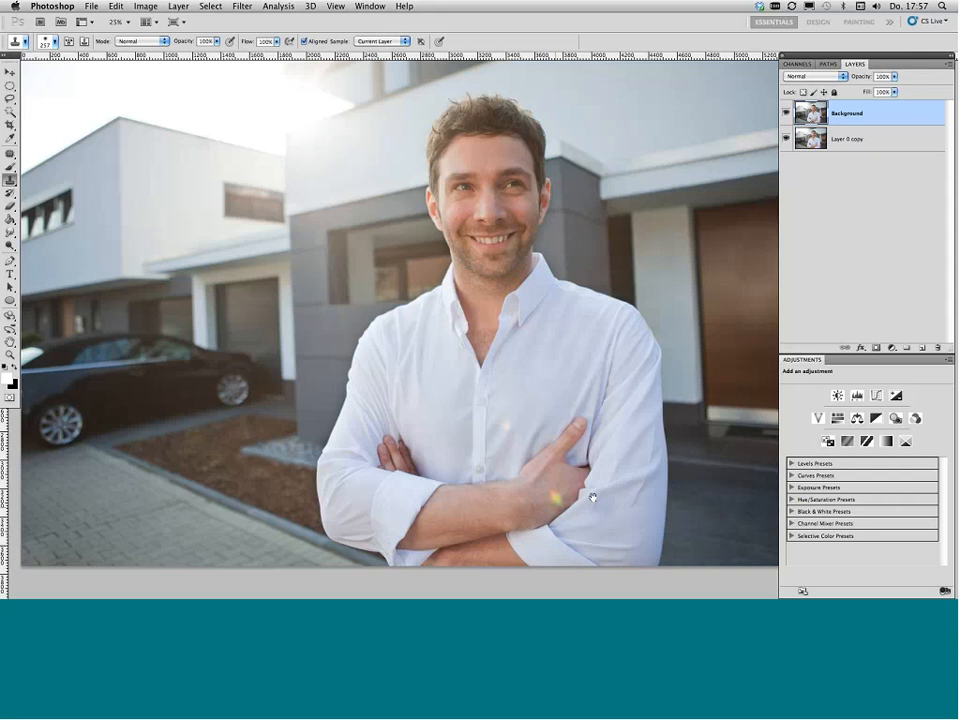
{"action": "left_click", "coordinate": [556, 494]}
{"action": "key", "text": "super+z"}
{"action": "key", "text": "super+minus"}
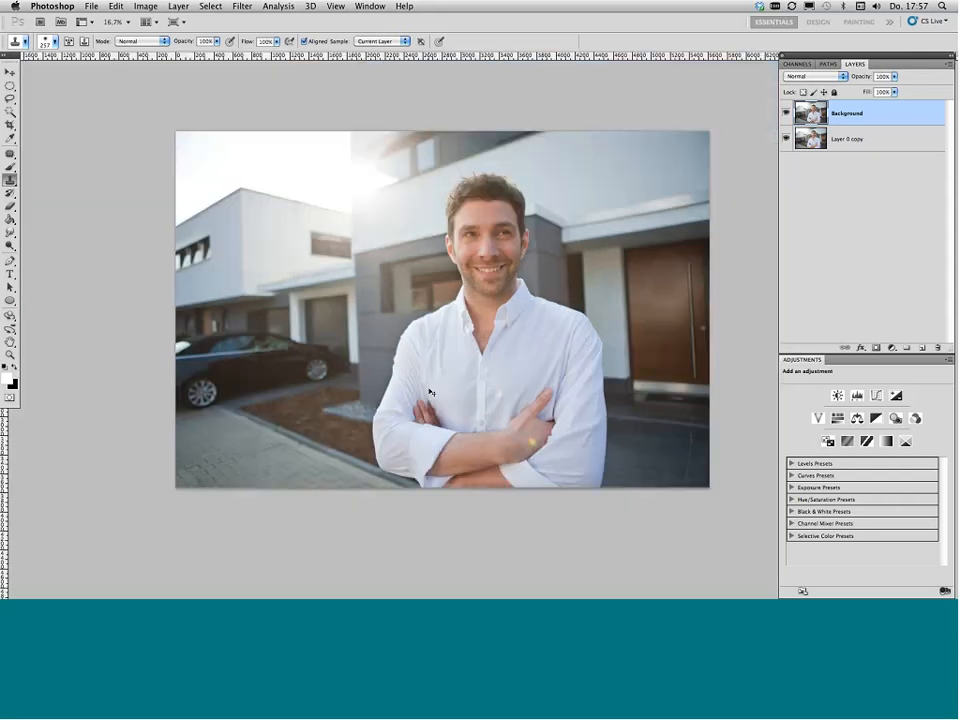
{"action": "key", "text": "super+minus"}
{"action": "left_click_drag", "start_coordinate": [464, 358], "coordinate": [444, 386]}
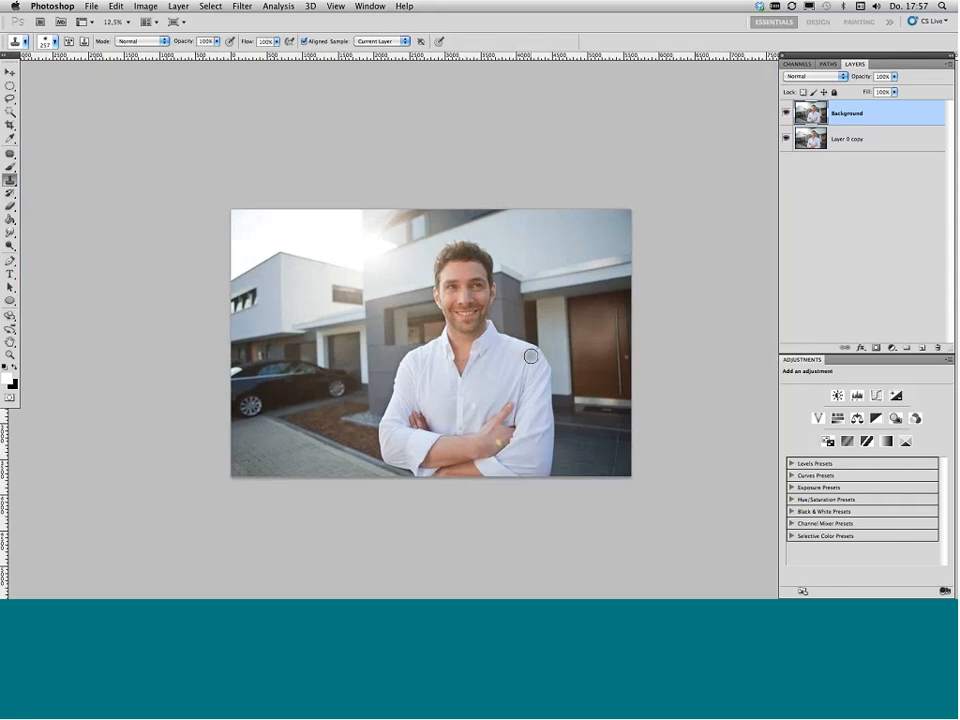
{"action": "key", "text": "v"}
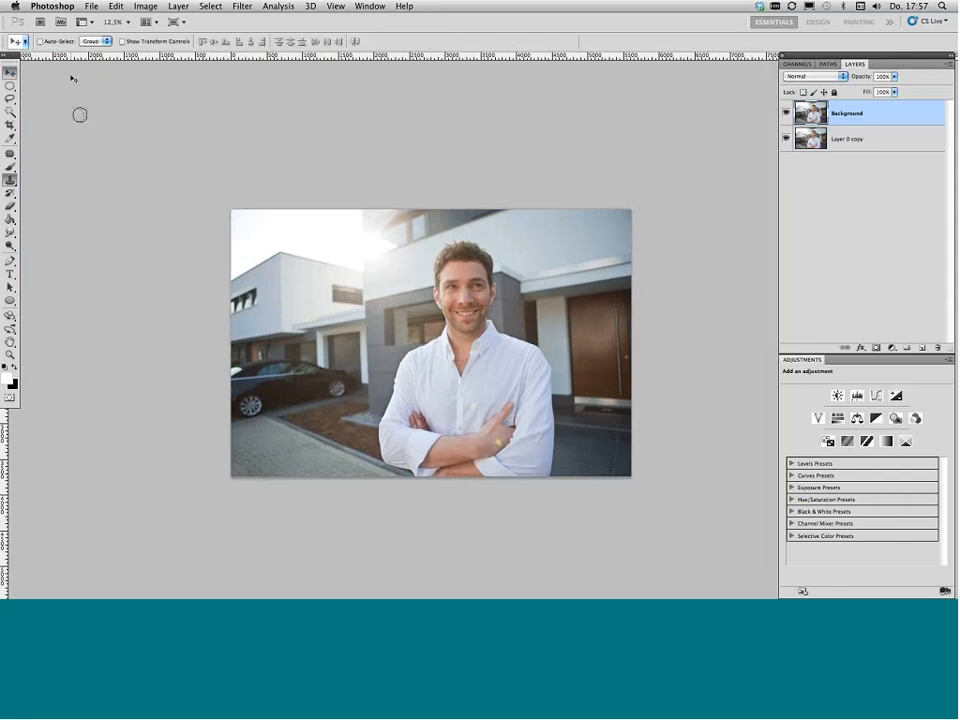
Step: Patch out the small skin blemishes below the man's right eye with the Patch tool
{"action": "key", "text": "super+plus"}
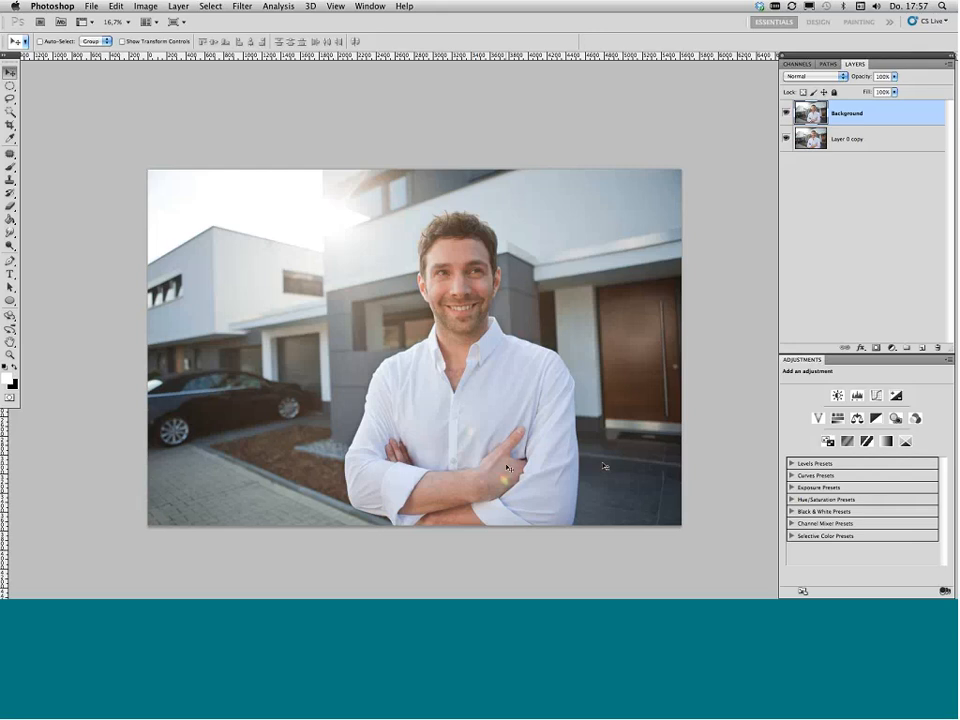
{"action": "key", "text": "super+plus"}
{"action": "key", "text": "super+plus"}
{"action": "key", "text": "super+plus"}
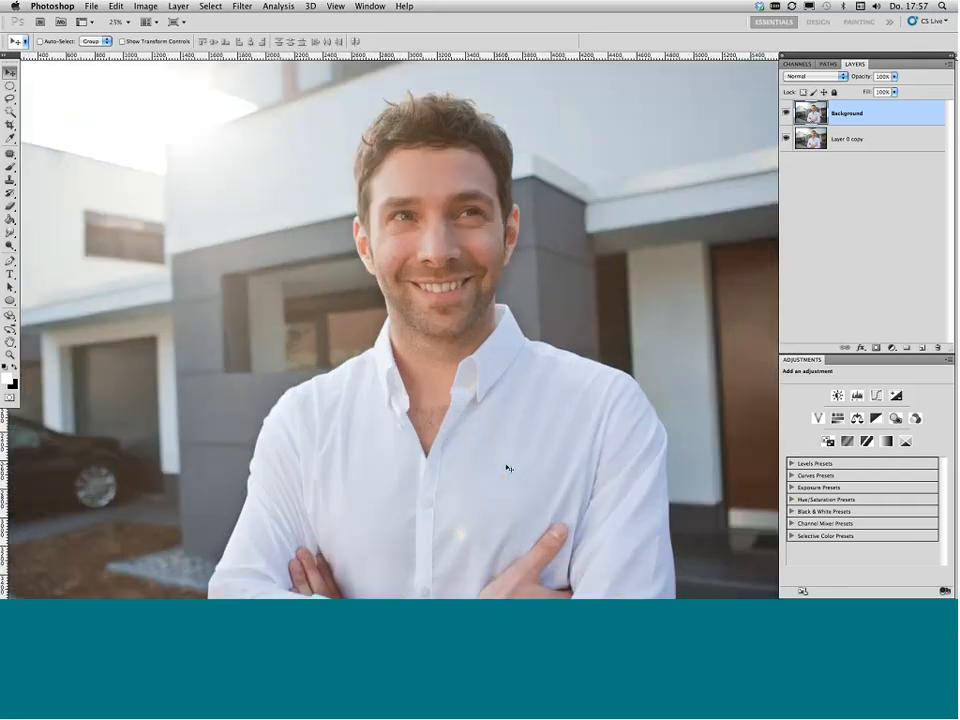
{"action": "key", "text": "super+plus"}
{"action": "key", "text": "super+plus"}
{"action": "key", "text": "super+plus"}
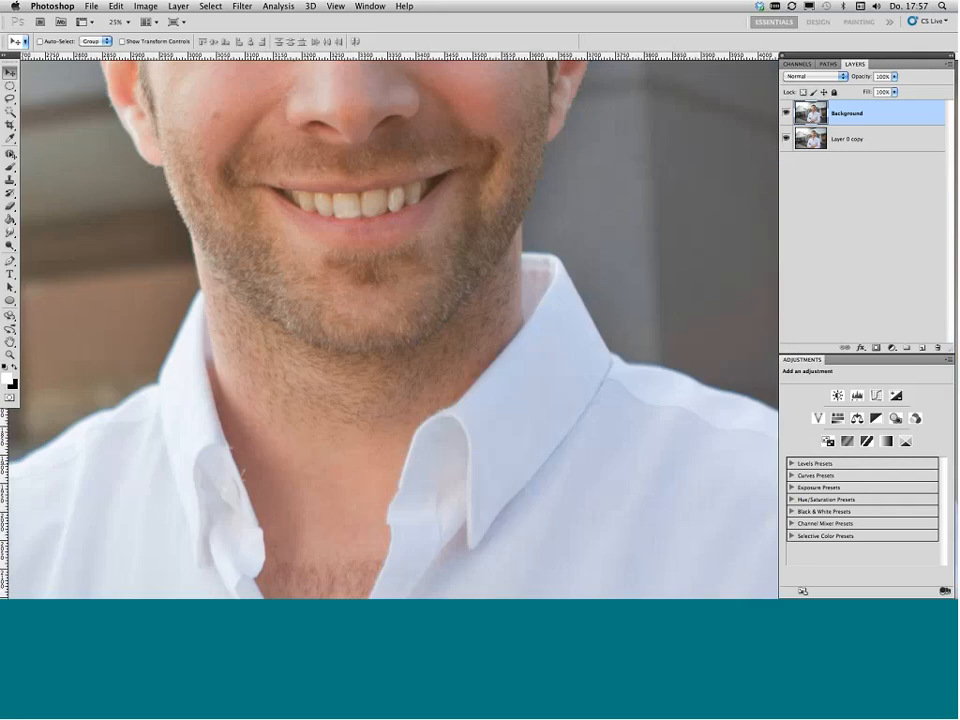
{"action": "key", "text": "j"}
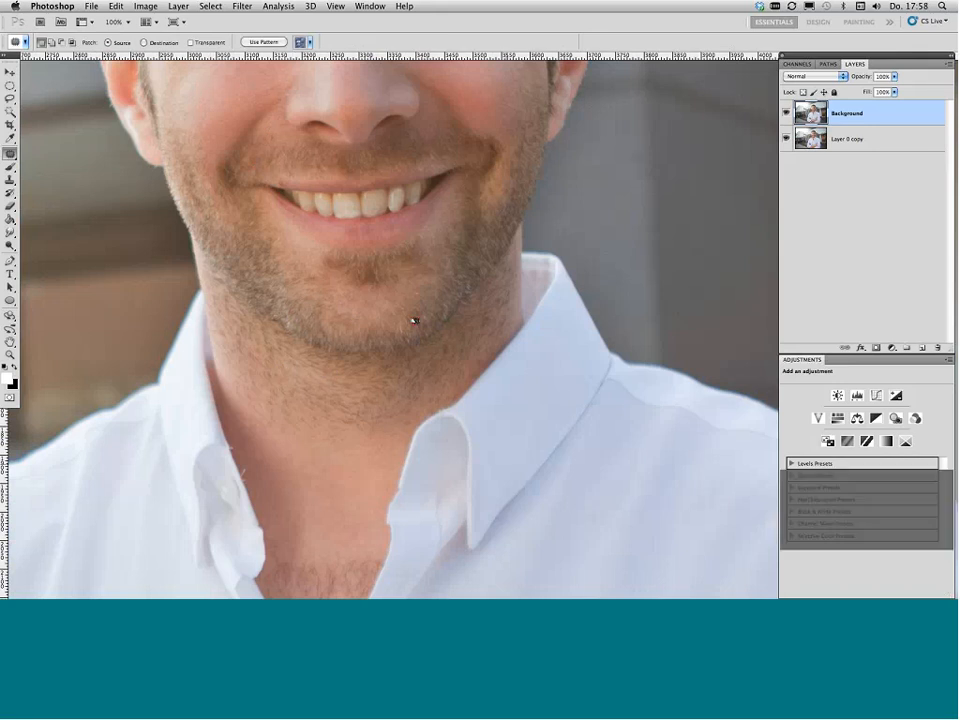
{"action": "left_click_drag", "start_coordinate": [437, 280], "coordinate": [451, 410]}
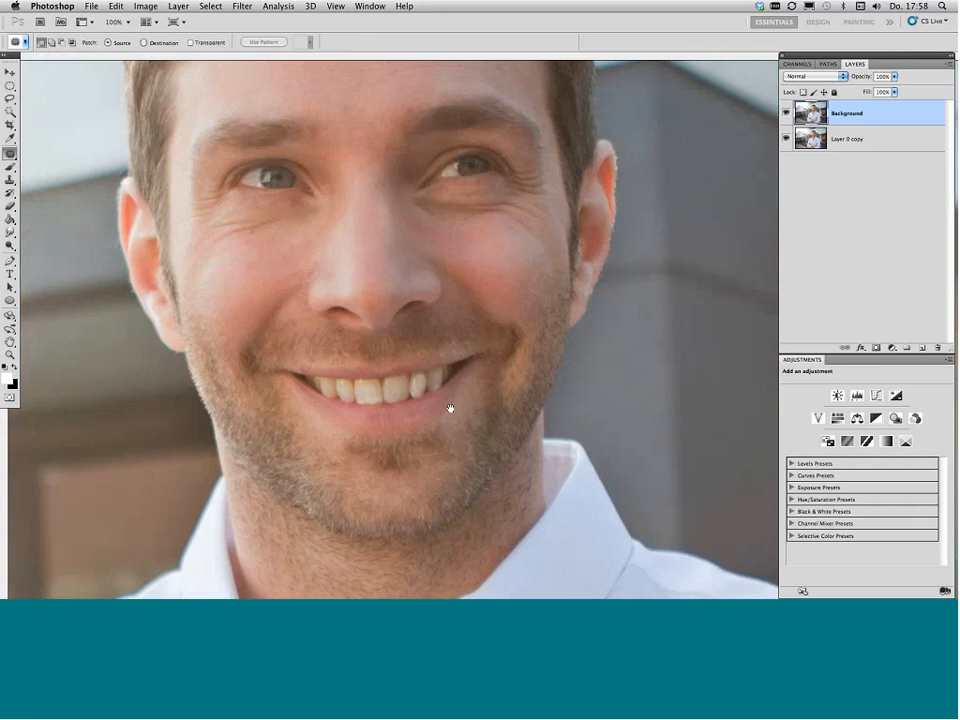
{"action": "key", "text": "super+r"}
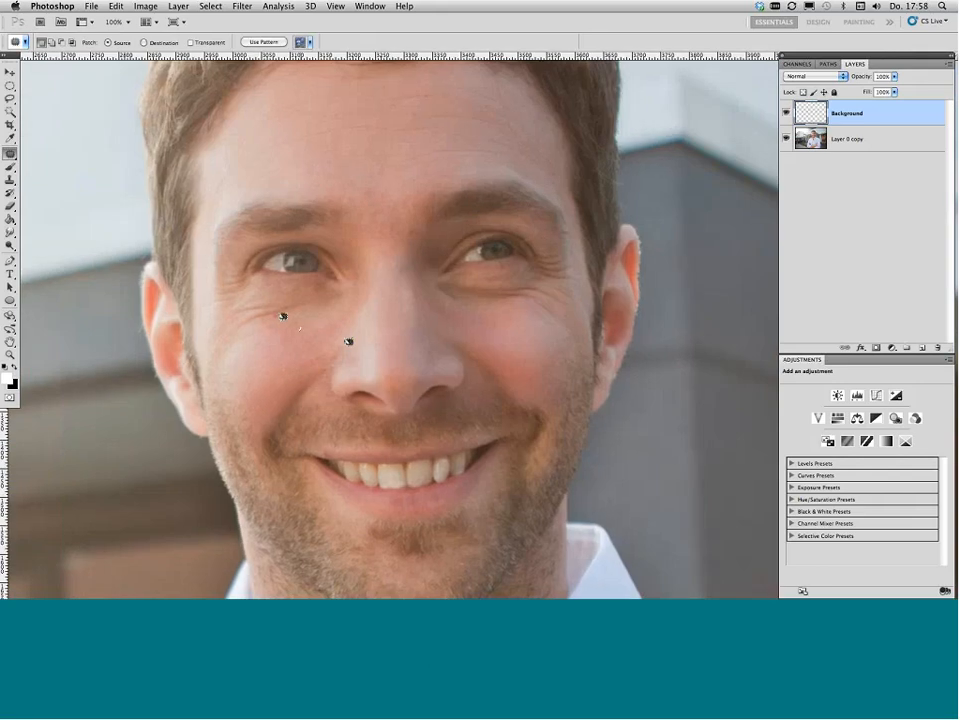
{"action": "key", "text": "super+d"}
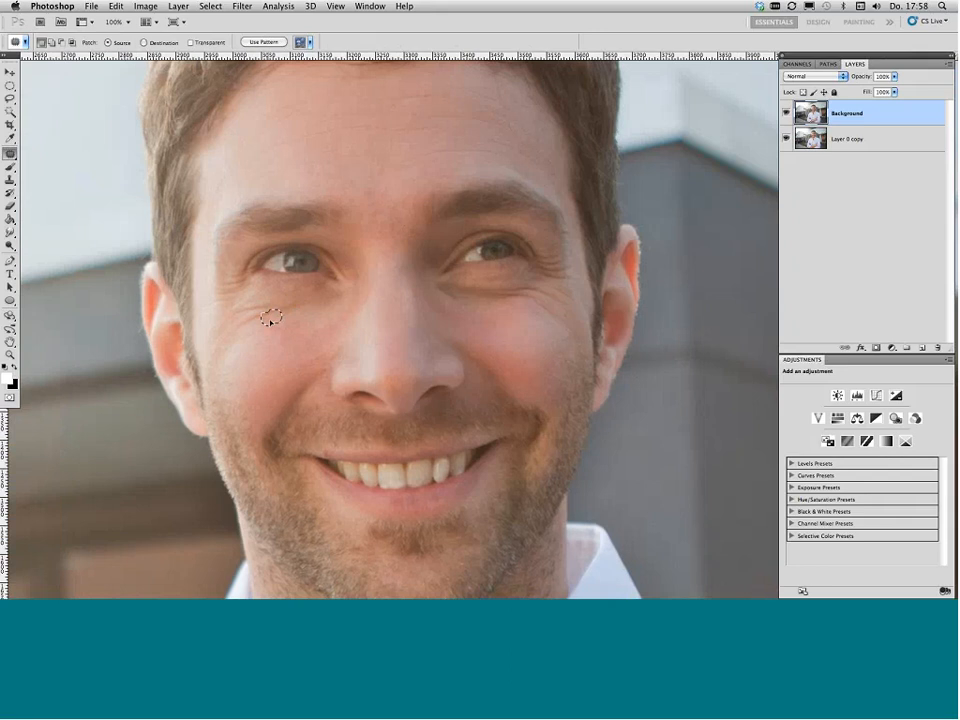
{"action": "key", "text": "super+d"}
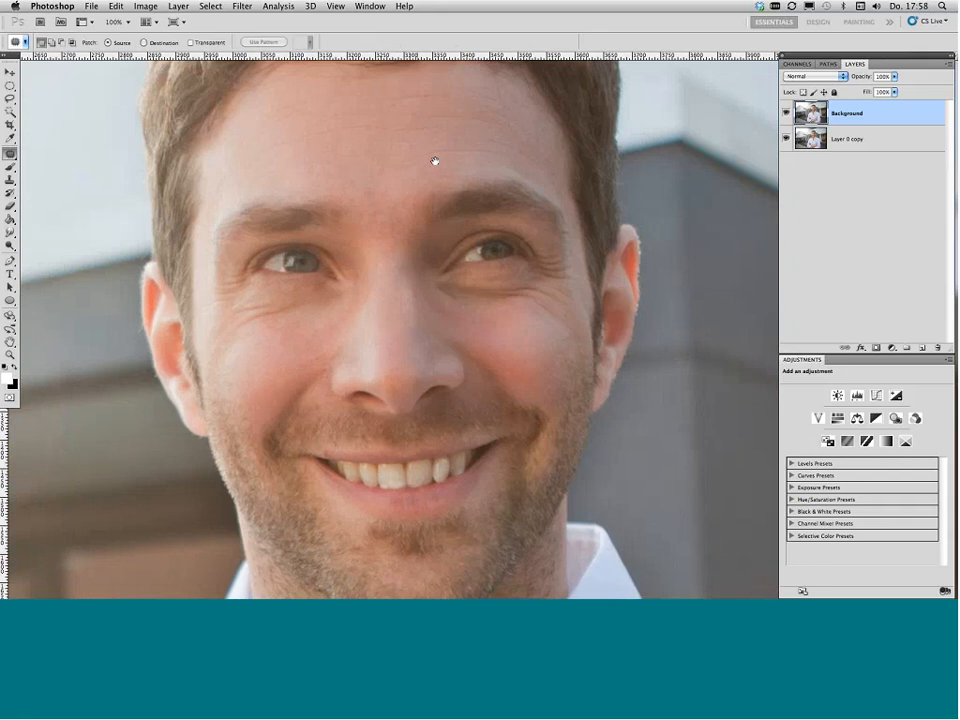
Step: Patch the dark spot at the inner end of the man's left eyebrow with skin from the forehead
{"action": "left_click_drag", "start_coordinate": [441, 146], "coordinate": [449, 141]}
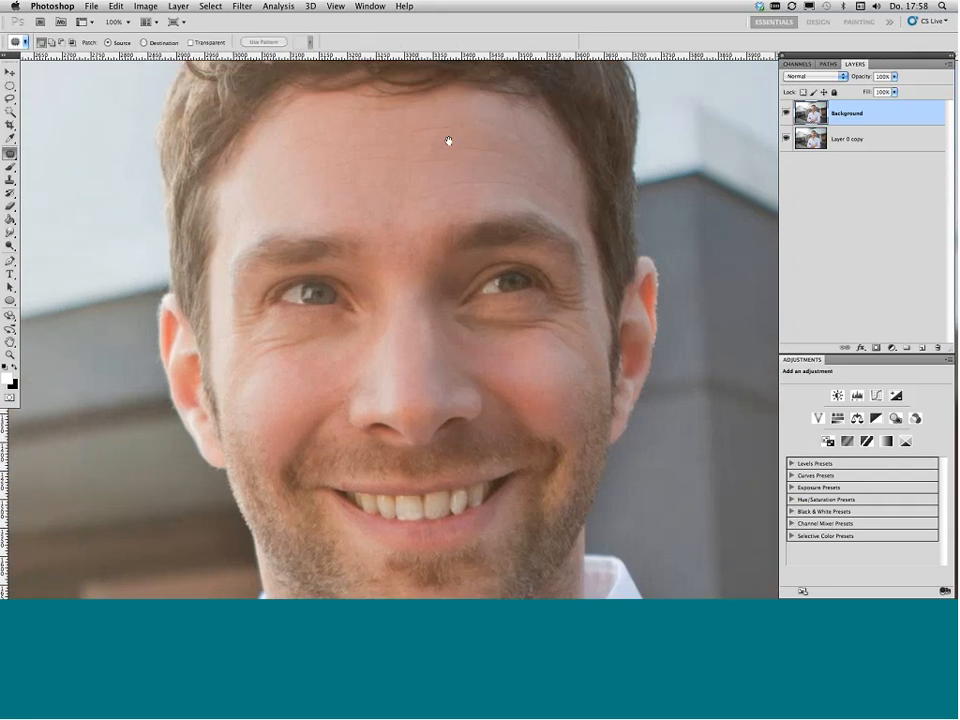
{"action": "key", "text": "super+plus"}
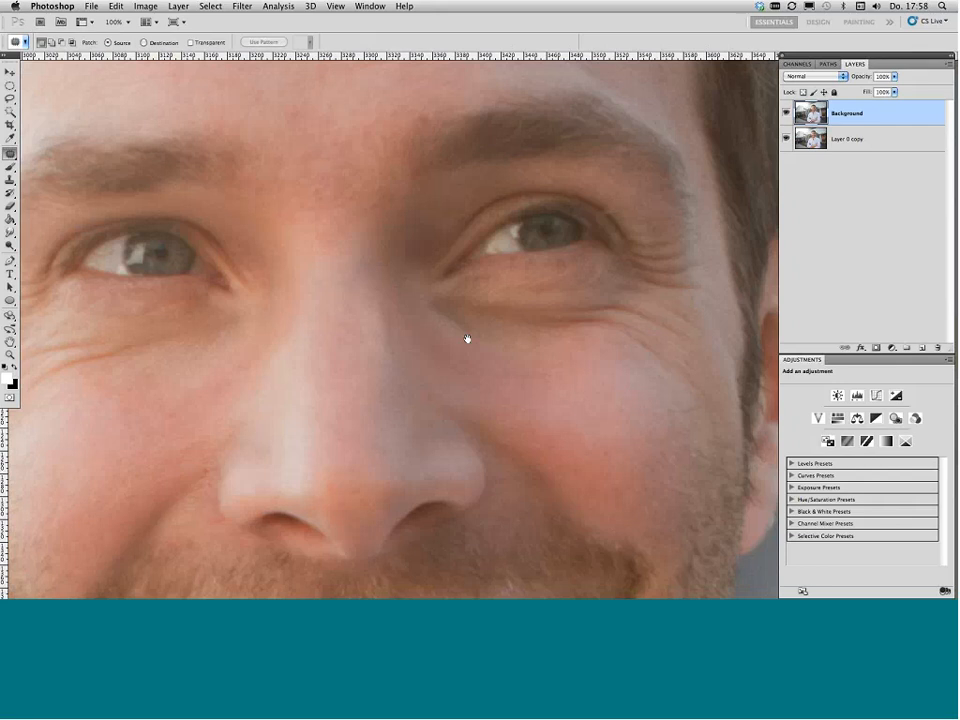
{"action": "scroll", "coordinate": [467, 339], "scroll_direction": "up", "scroll_amount": 5}
{"action": "scroll", "coordinate": [467, 339], "scroll_direction": "left", "scroll_amount": 4}
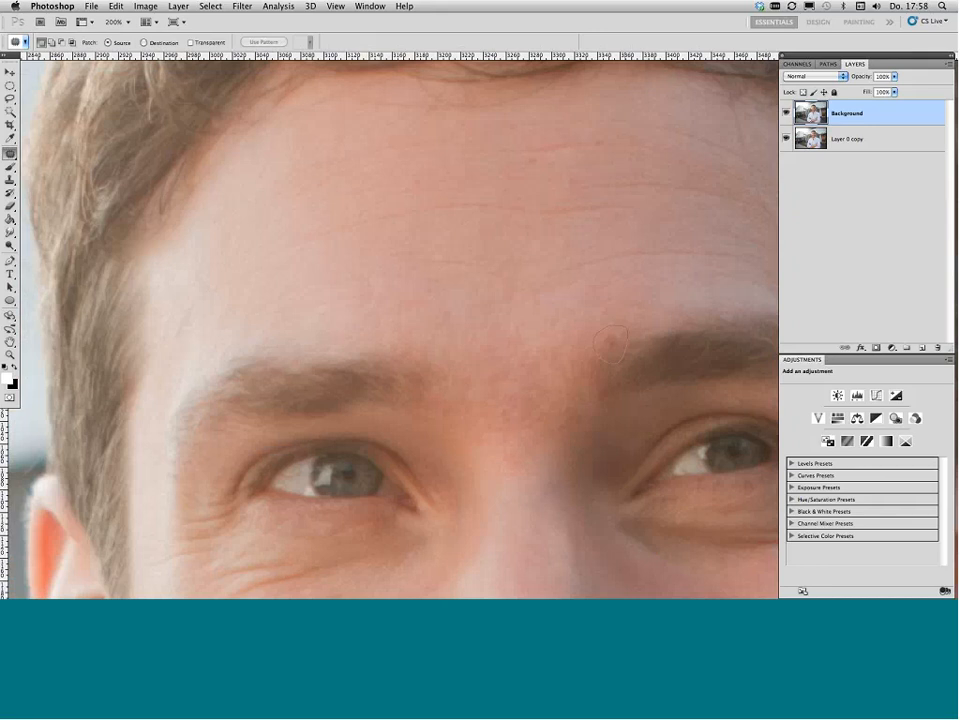
{"action": "left_click_drag", "start_coordinate": [611, 344], "coordinate": [585, 163]}
Step: Patch out the stray hair strands on the upper forehead just below the hairline
{"action": "scroll", "coordinate": [543, 185], "scroll_direction": "up", "scroll_amount": 4}
{"action": "scroll", "coordinate": [543, 185], "scroll_direction": "left", "scroll_amount": 2}
{"action": "left_click_drag", "start_coordinate": [510, 175], "coordinate": [432, 196]}
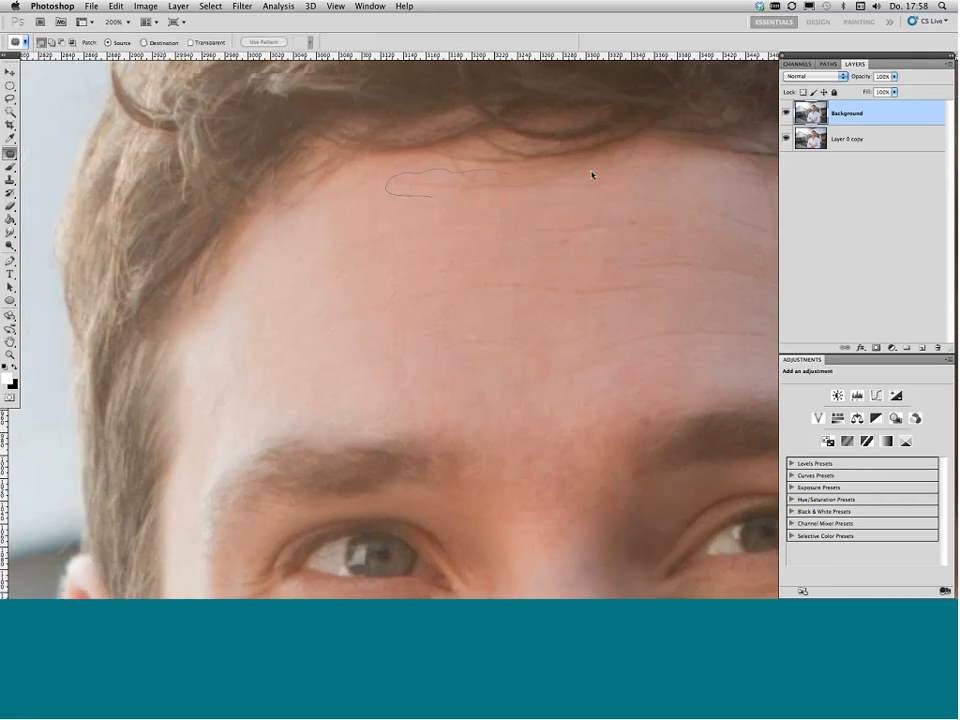
{"action": "mouse_move", "coordinate": [591, 175]}
{"action": "left_mouse_down"}
{"action": "mouse_move", "coordinate": [469, 171]}
{"action": "mouse_move", "coordinate": [471, 184]}
{"action": "left_mouse_up"}
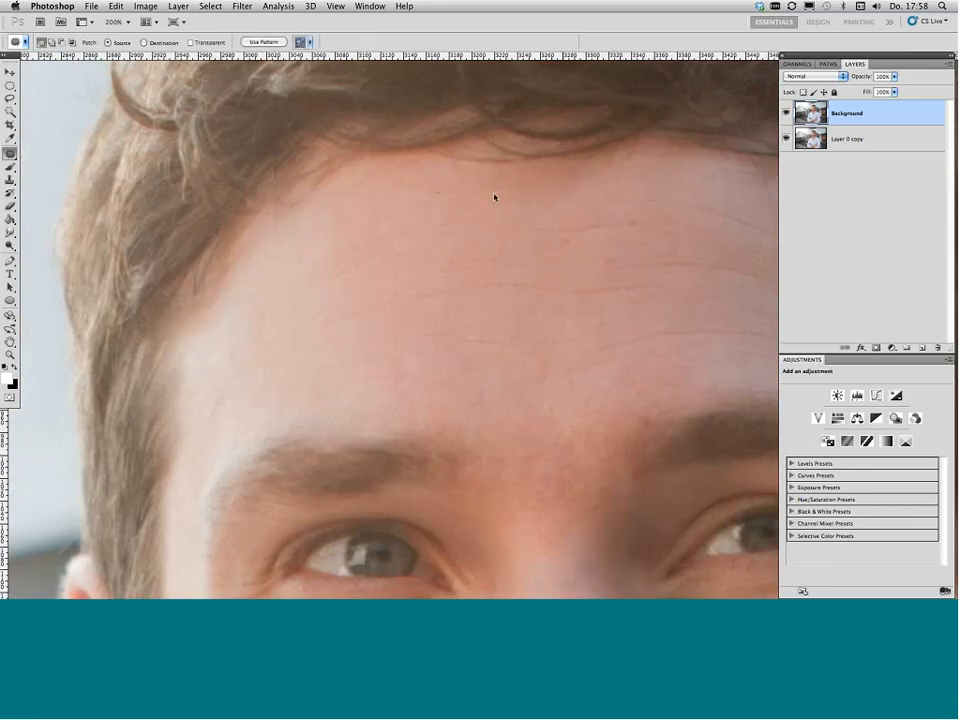
{"action": "key", "text": "super+d"}
Step: Patch out the fine stray hairs running down the forehead above the man's left eyebrow with clean skin
{"action": "left_click_drag", "start_coordinate": [665, 225], "coordinate": [508, 211]}
{"action": "scroll", "coordinate": [509, 215], "scroll_direction": "right", "scroll_amount": 3}
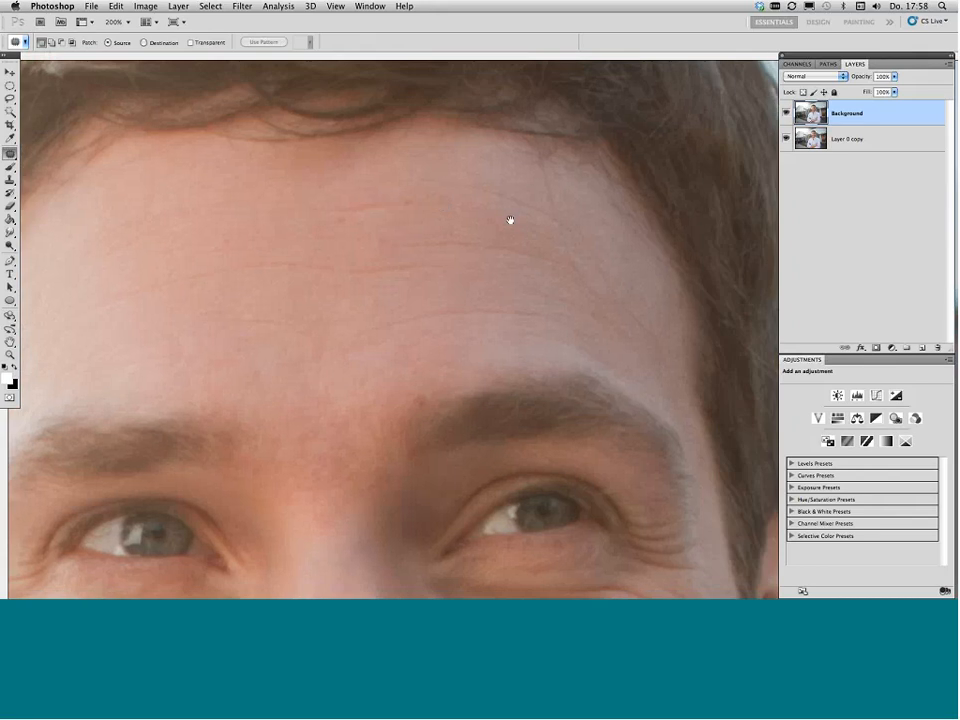
{"action": "scroll", "coordinate": [510, 220], "scroll_direction": "right", "scroll_amount": 5}
{"action": "scroll", "coordinate": [435, 234], "scroll_direction": "right", "scroll_amount": 2}
{"action": "key", "text": "super+r"}
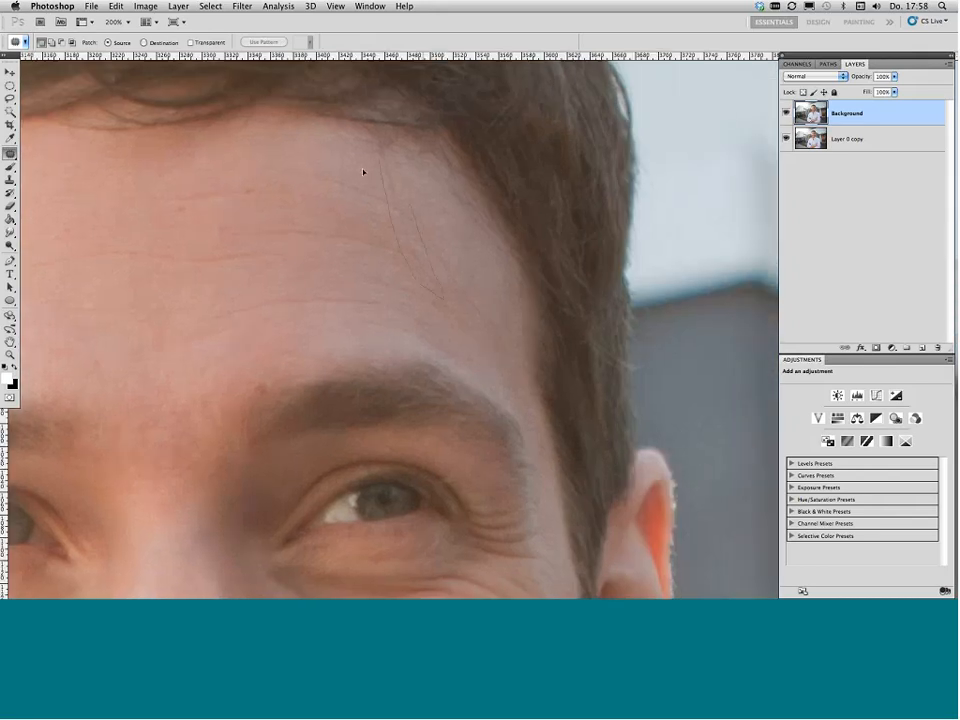
{"action": "mouse_move", "coordinate": [376, 167]}
{"action": "left_mouse_down"}
{"action": "mouse_move", "coordinate": [448, 221]}
{"action": "mouse_move", "coordinate": [498, 341]}
{"action": "mouse_move", "coordinate": [482, 261]}
{"action": "left_mouse_up"}
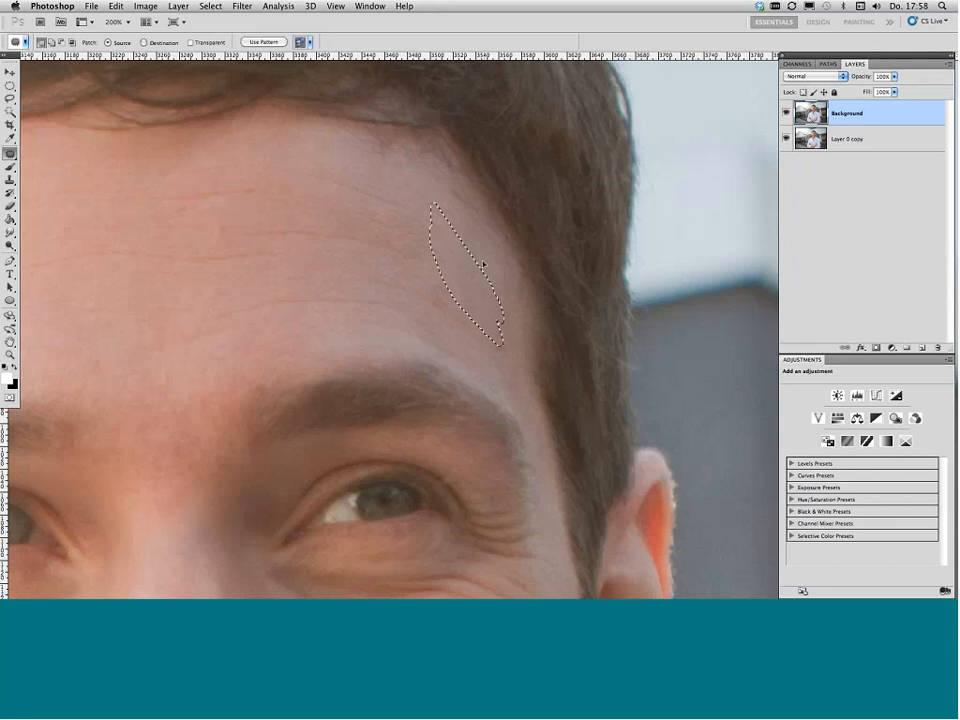
{"action": "key", "text": "super+d"}
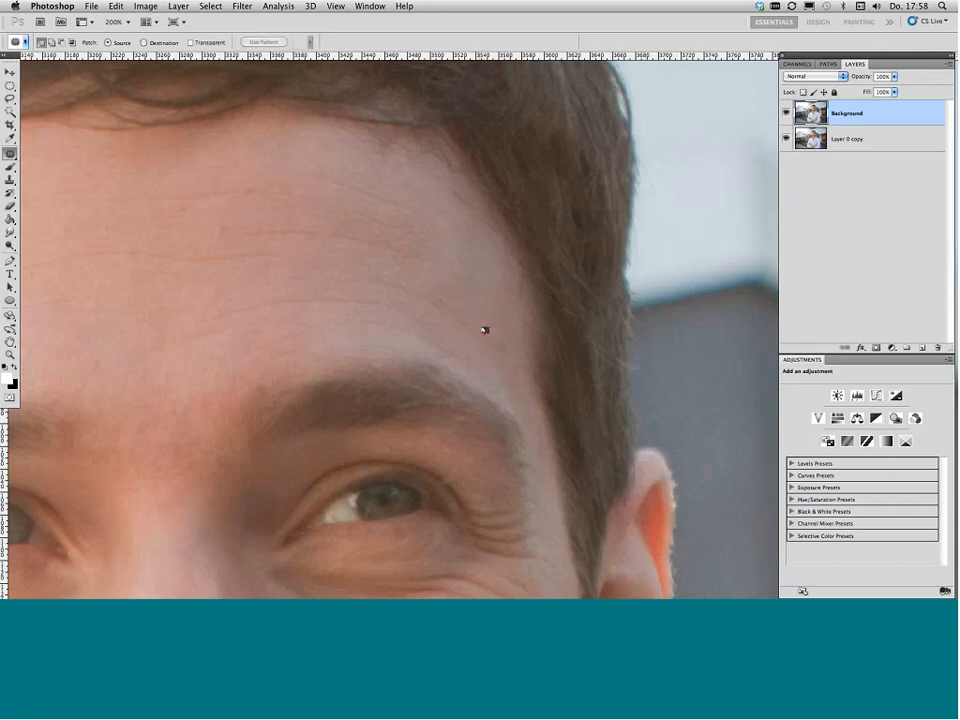
{"action": "key", "text": "super+minus"}
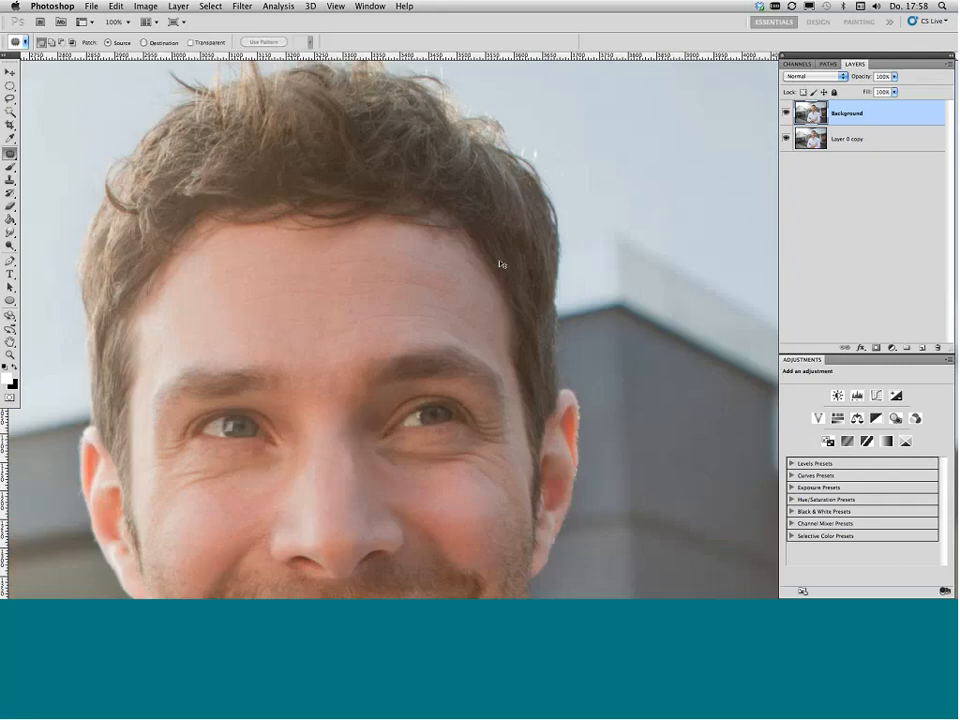
{"action": "key", "text": "super+minus"}
{"action": "key", "text": "super+minus"}
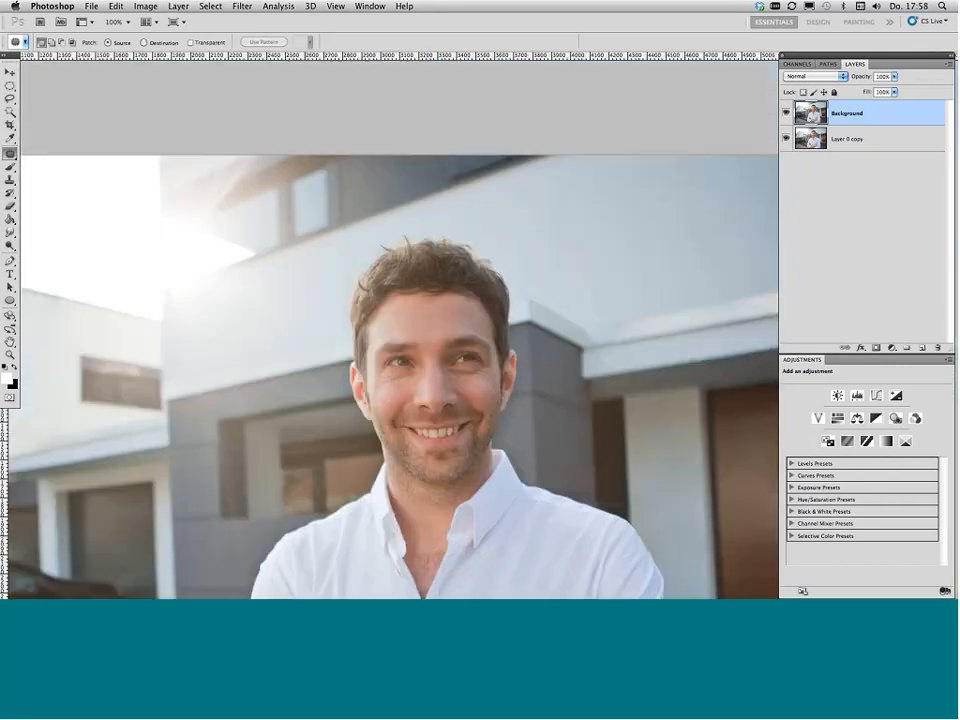
Step: Set up the Clone Stamp tool with the Lighten blending mode and 14% opacity for retouching the man's face
{"action": "key", "text": "super+minus"}
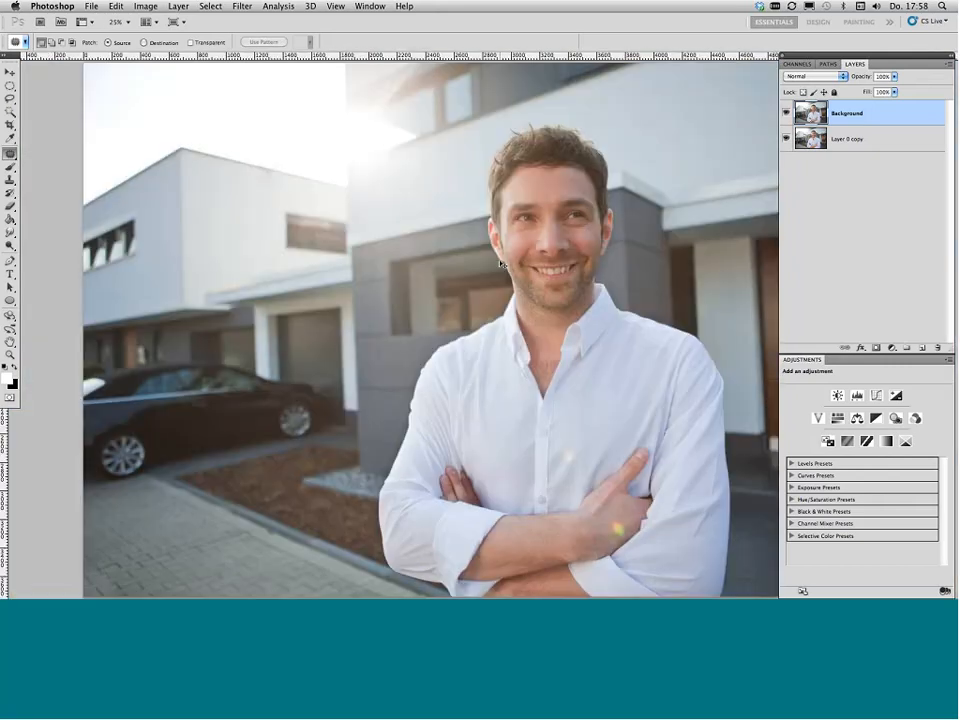
{"action": "key", "text": "super+minus"}
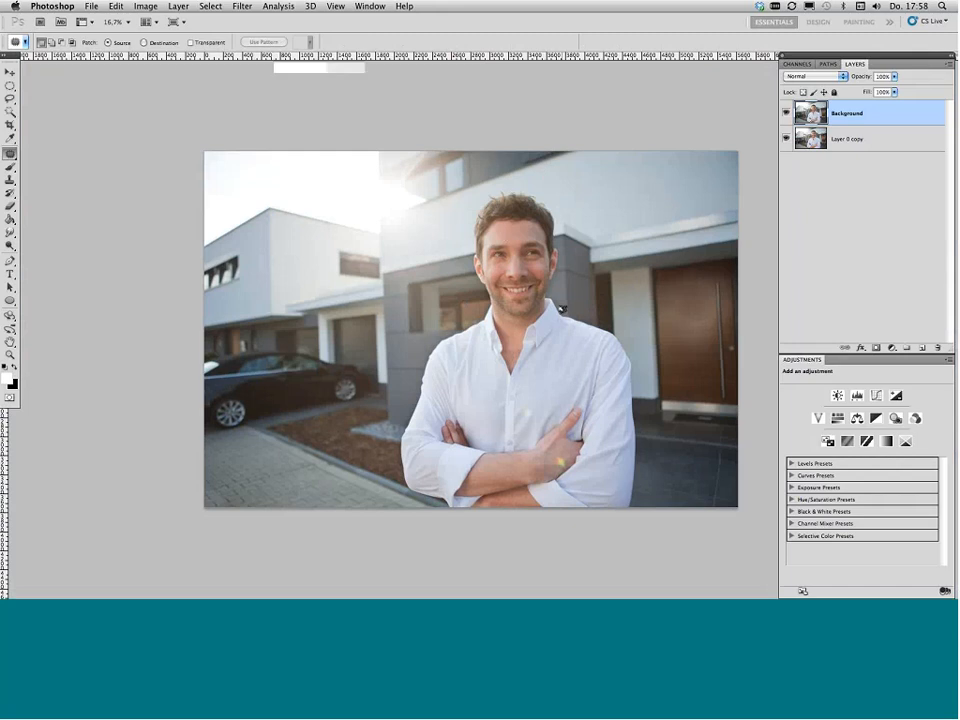
{"action": "key", "text": "super+plus"}
{"action": "key", "text": "super+plus"}
{"action": "key", "text": "super+plus"}
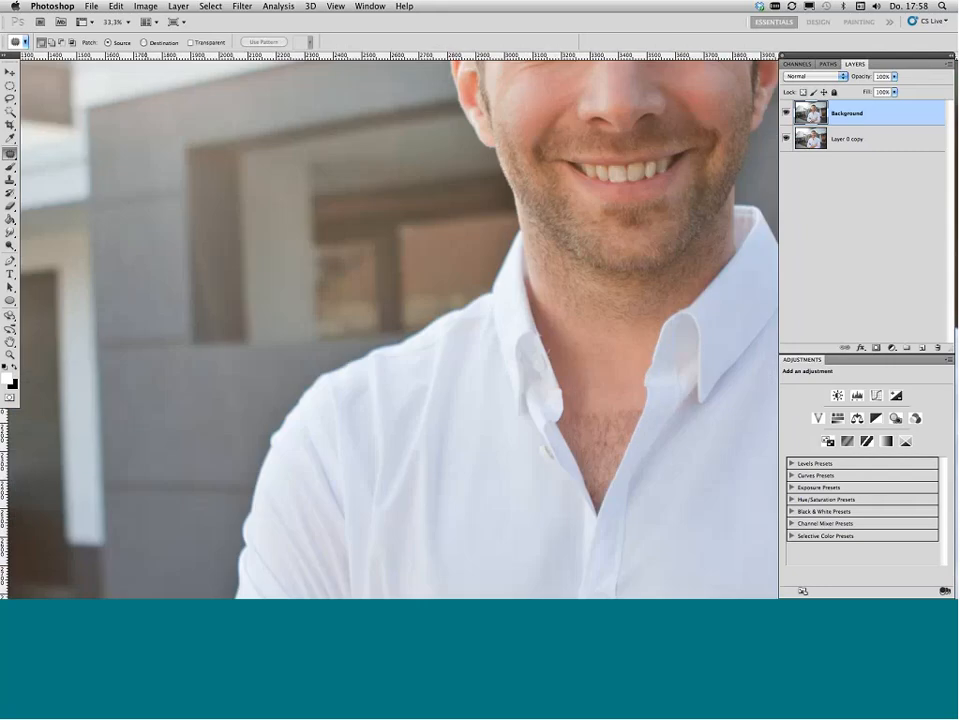
{"action": "mouse_move", "coordinate": [538, 407]}
{"action": "left_mouse_down"}
{"action": "mouse_move", "coordinate": [482, 511]}
{"action": "mouse_move", "coordinate": [422, 576]}
{"action": "left_mouse_up"}
{"action": "key", "text": "s"}
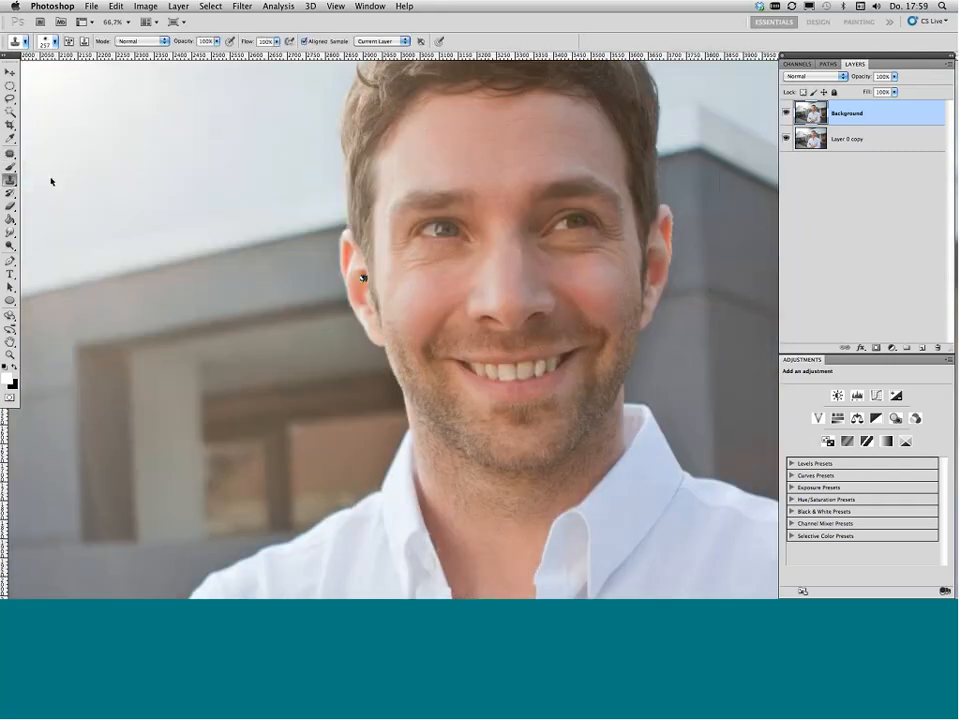
{"action": "left_click", "coordinate": [131, 43]}
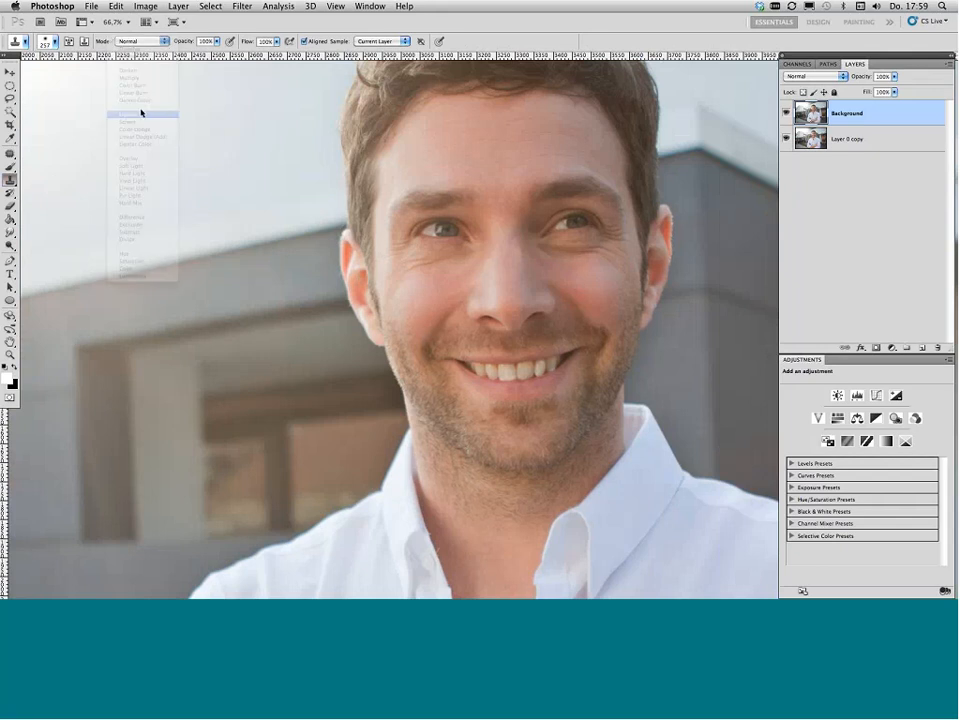
{"action": "left_click", "coordinate": [130, 111]}
{"action": "left_click_drag", "start_coordinate": [216, 41], "coordinate": [171, 53]}
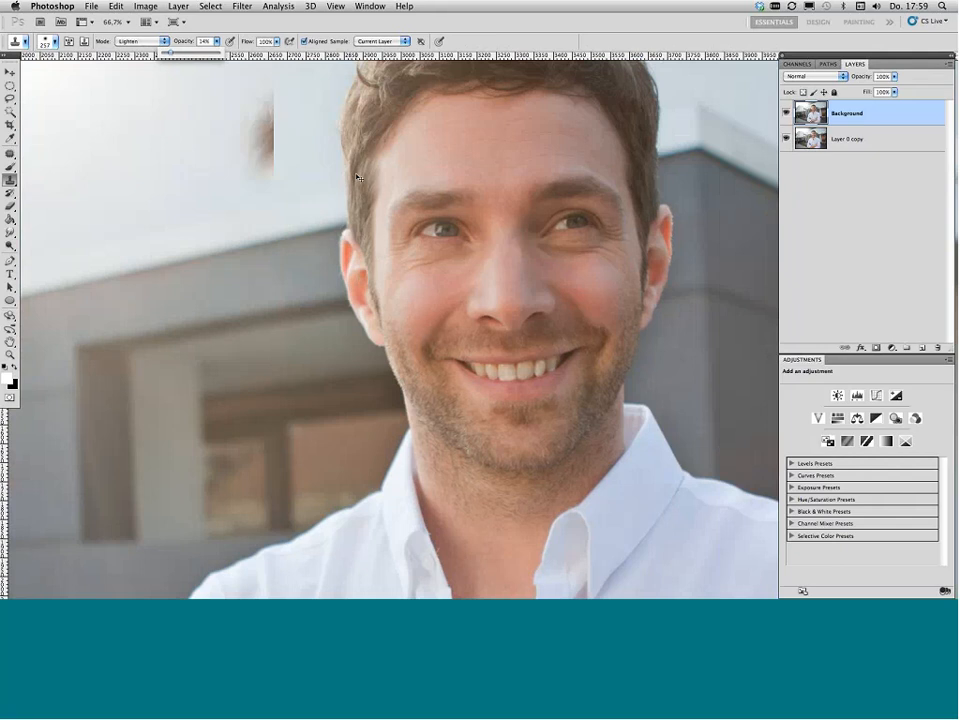
Step: Set the clone brush size to 81 px and soften the wrinkles under the man's right eye with skin sampled from the upper cheek
{"action": "key", "text": "super+plus"}
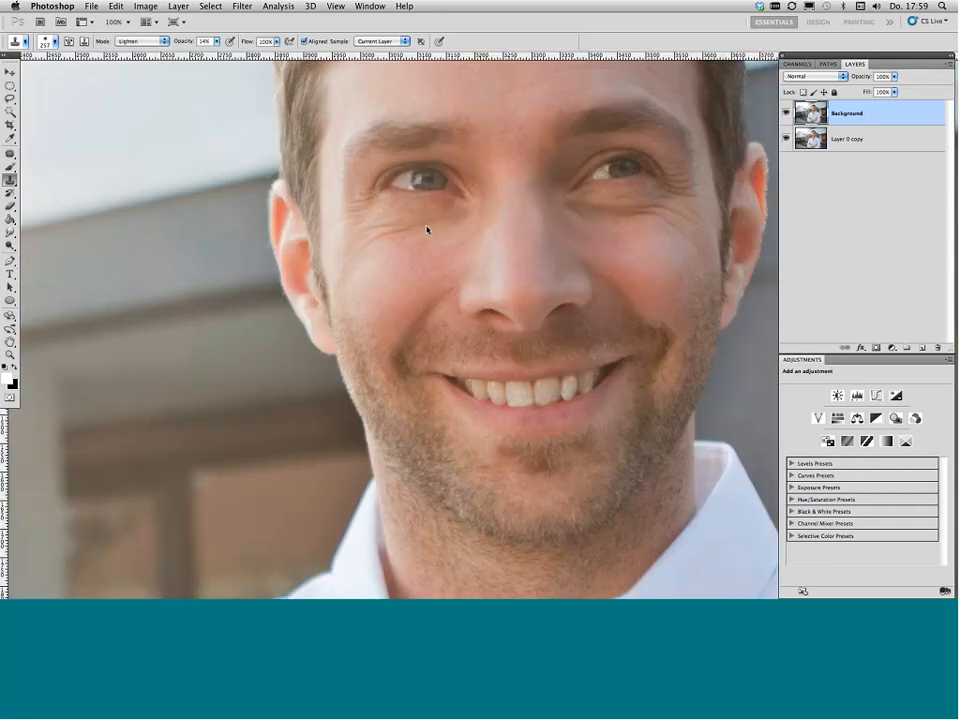
{"action": "key", "text": "super+plus"}
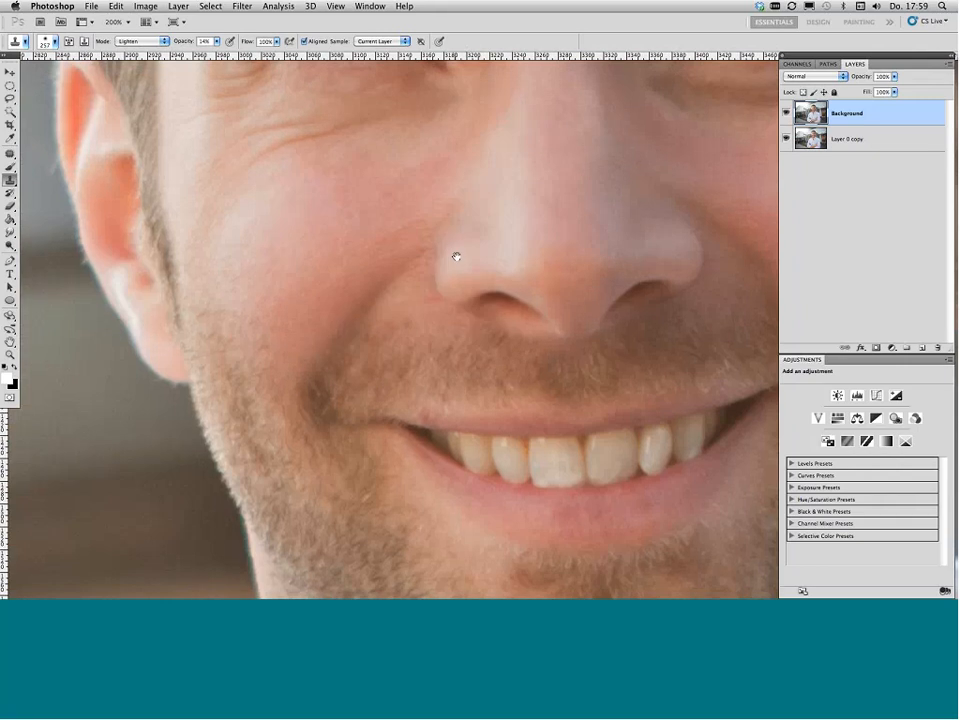
{"action": "left_click_drag", "start_coordinate": [456, 257], "coordinate": [790, 268]}
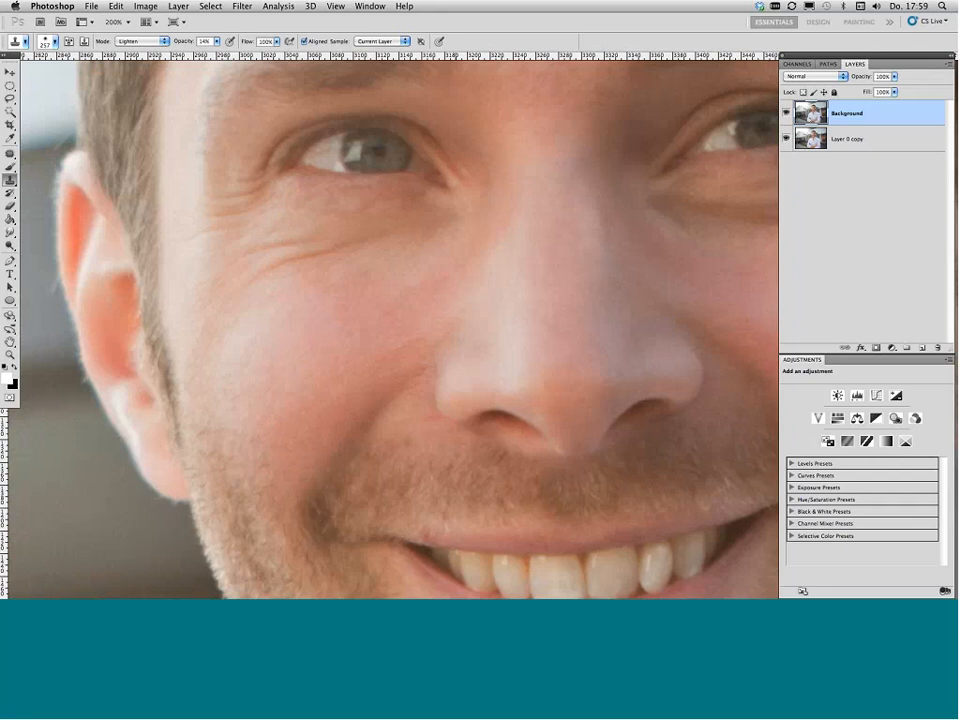
{"action": "left_click", "coordinate": [54, 41]}
{"action": "left_click", "coordinate": [67, 72]}
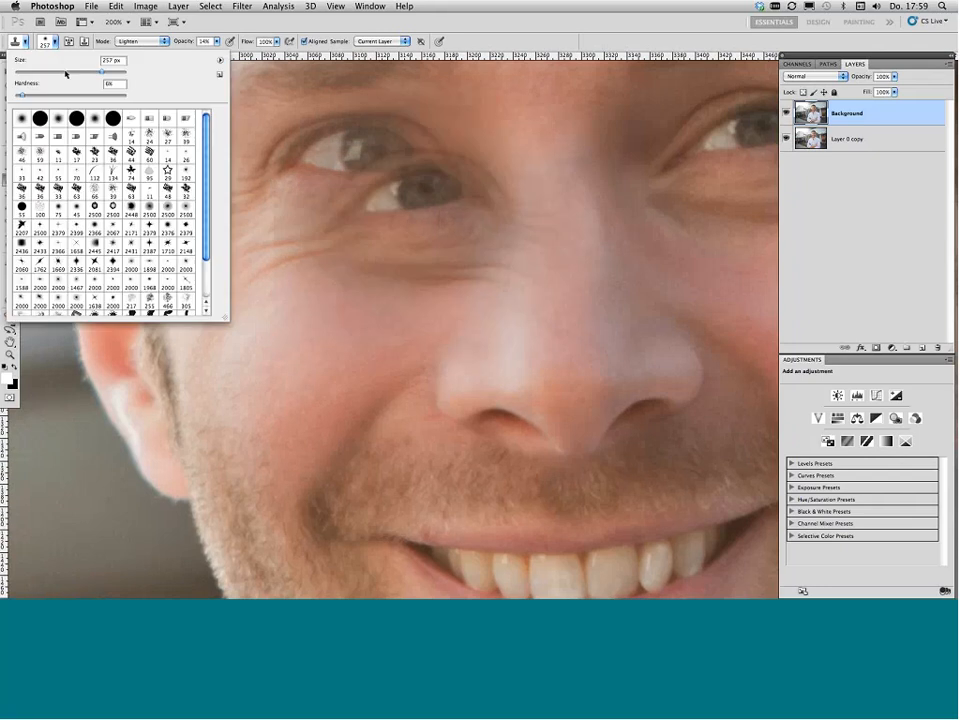
{"action": "left_click_drag", "start_coordinate": [67, 72], "coordinate": [60, 73]}
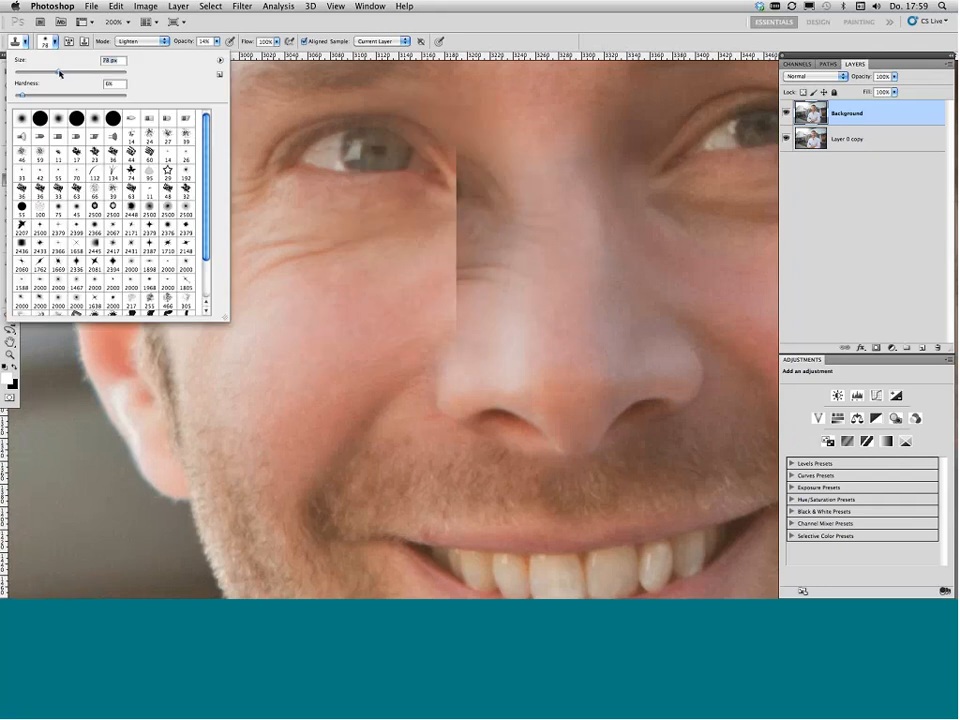
{"action": "left_click", "coordinate": [416, 249], "text": "alt"}
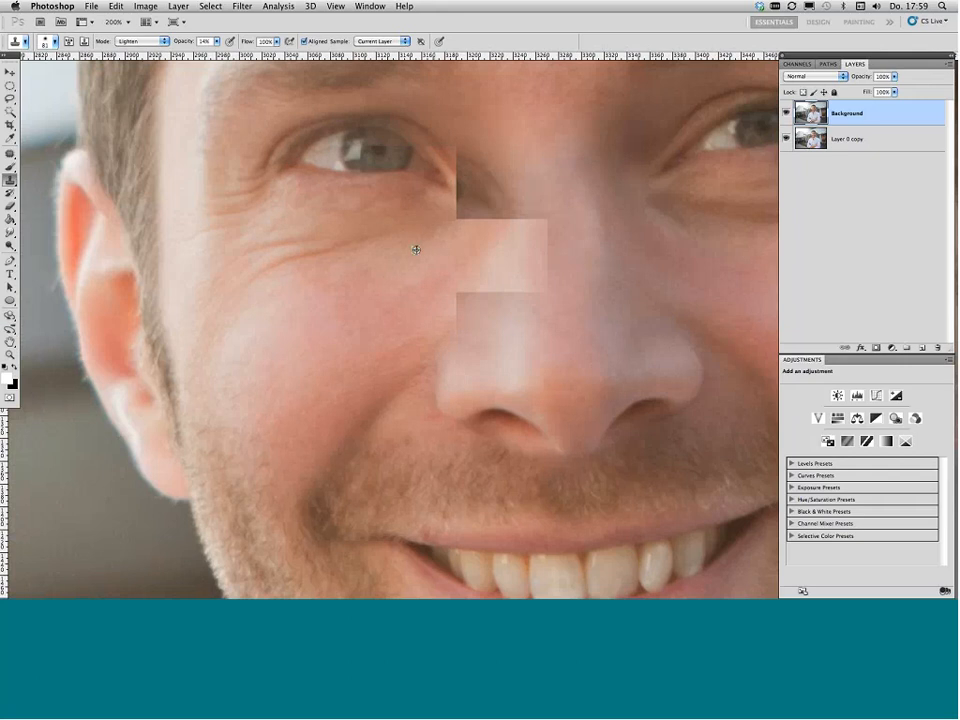
{"action": "mouse_move", "coordinate": [331, 258]}
{"action": "left_mouse_down"}
{"action": "mouse_move", "coordinate": [251, 299]}
{"action": "mouse_move", "coordinate": [249, 266]}
{"action": "left_mouse_up"}
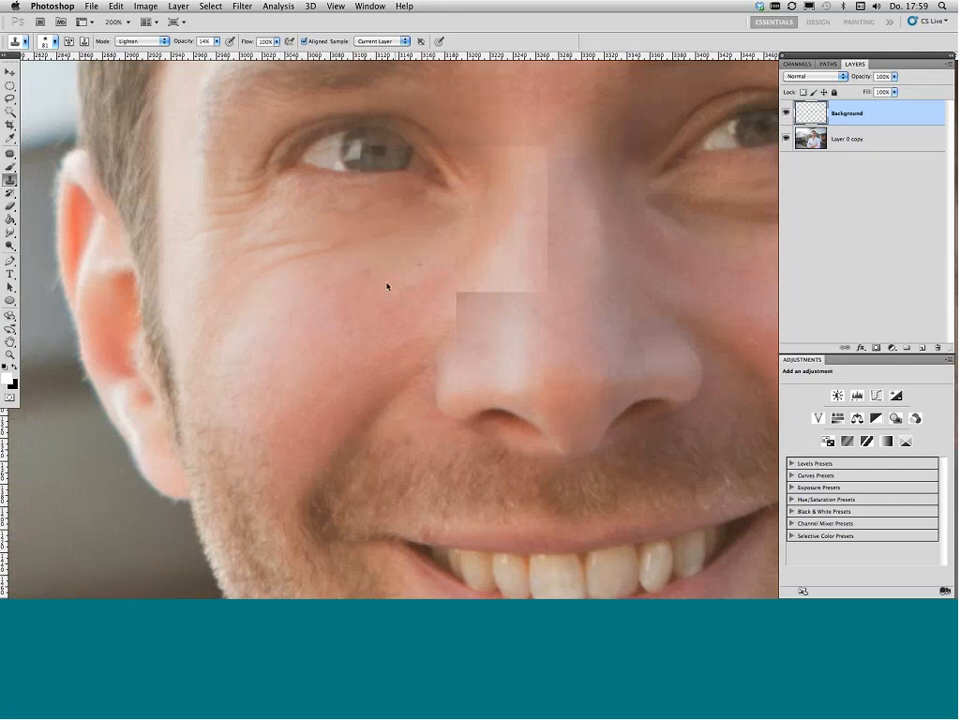
Step: Lighten the dark creases under the man's left eye with the Clone Stamp tool
{"action": "left_click_drag", "start_coordinate": [440, 325], "coordinate": [385, 326]}
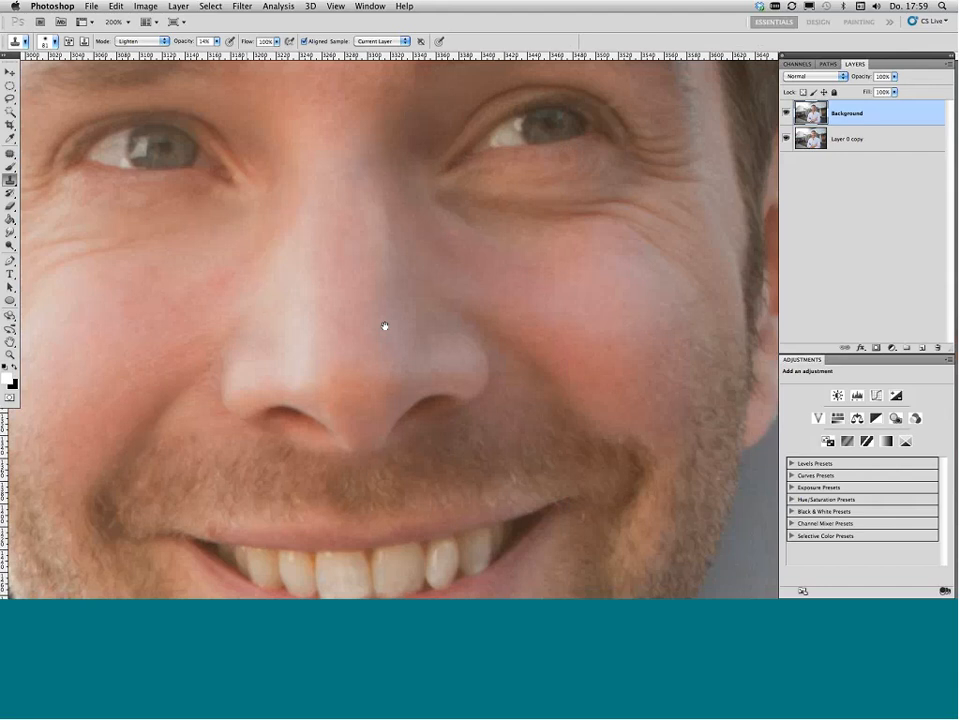
{"action": "left_click_drag", "start_coordinate": [401, 347], "coordinate": [388, 346]}
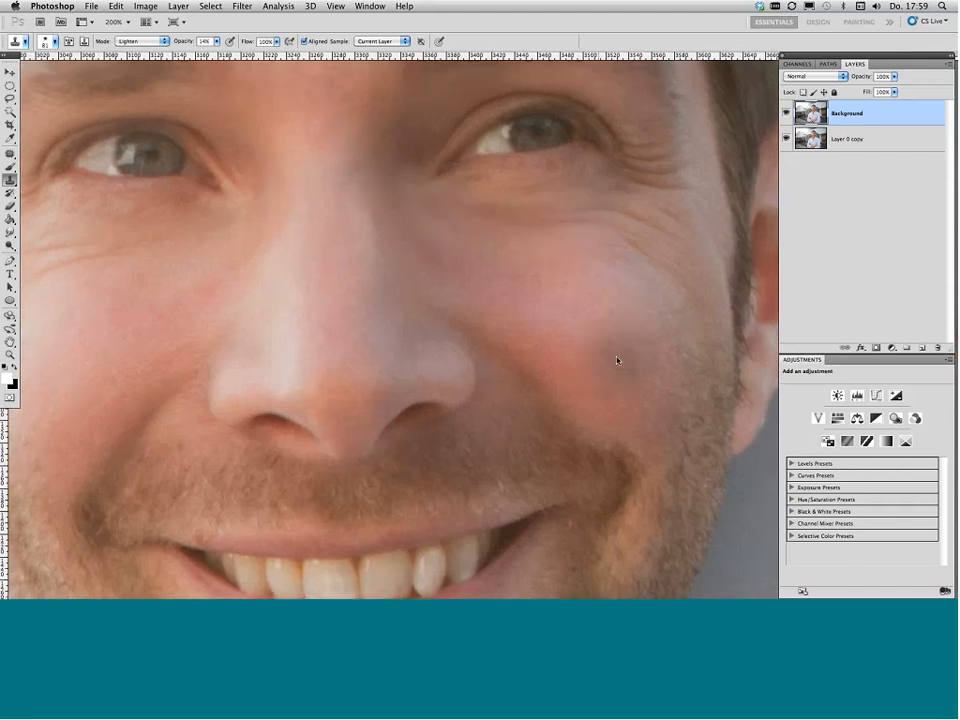
{"action": "key", "text": "super+minus"}
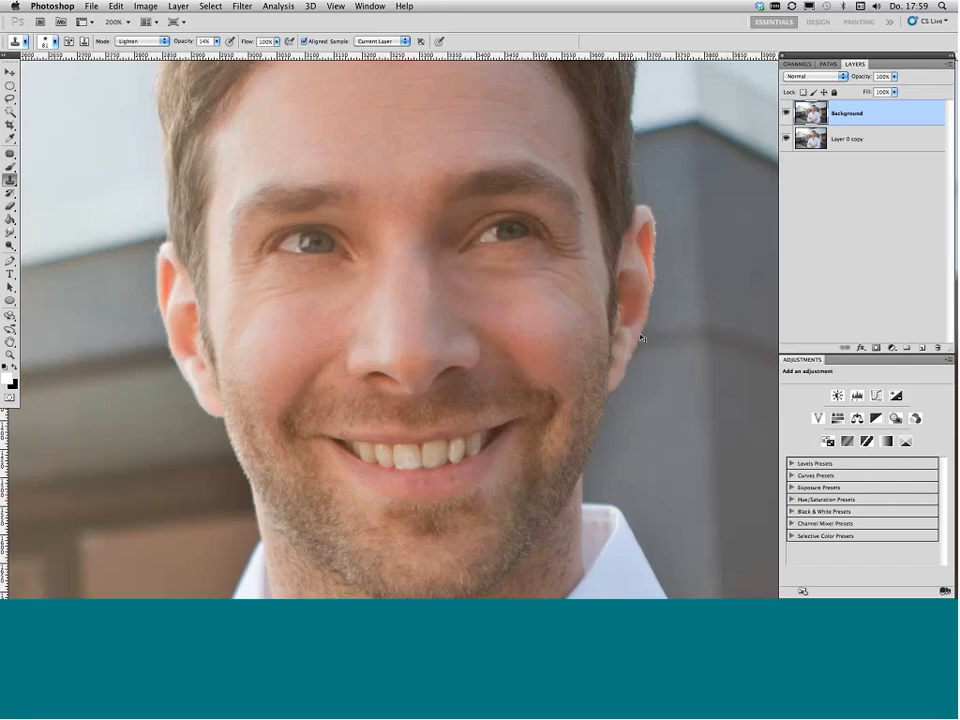
{"action": "key", "text": "super+minus"}
{"action": "key", "text": "super+minus"}
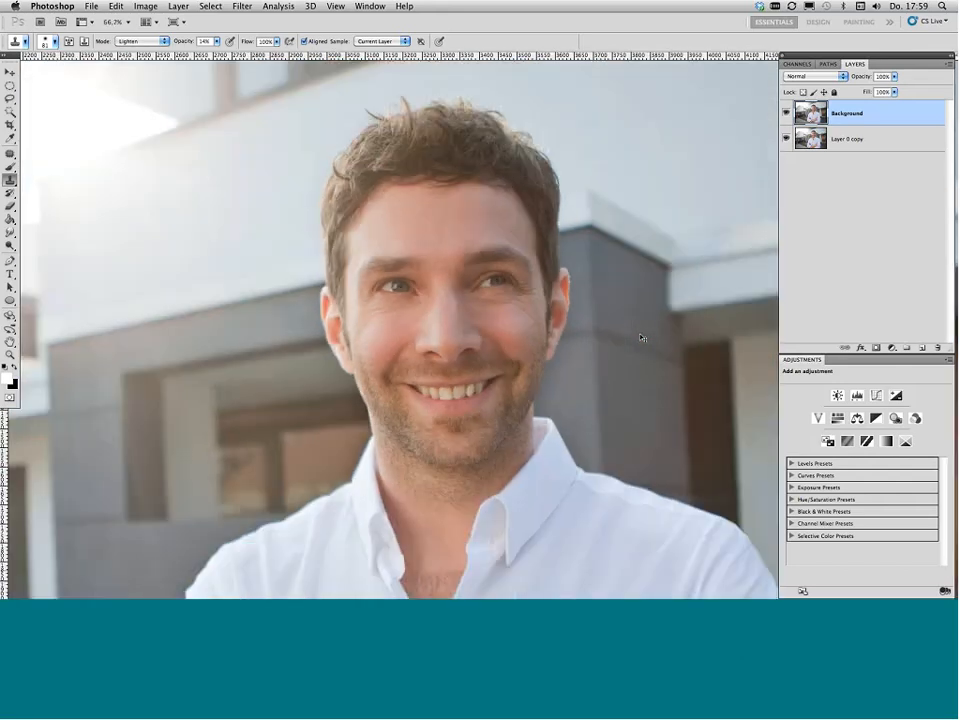
{"action": "key", "text": "super+minus"}
{"action": "key", "text": "super+minus"}
{"action": "key", "text": "super+minus"}
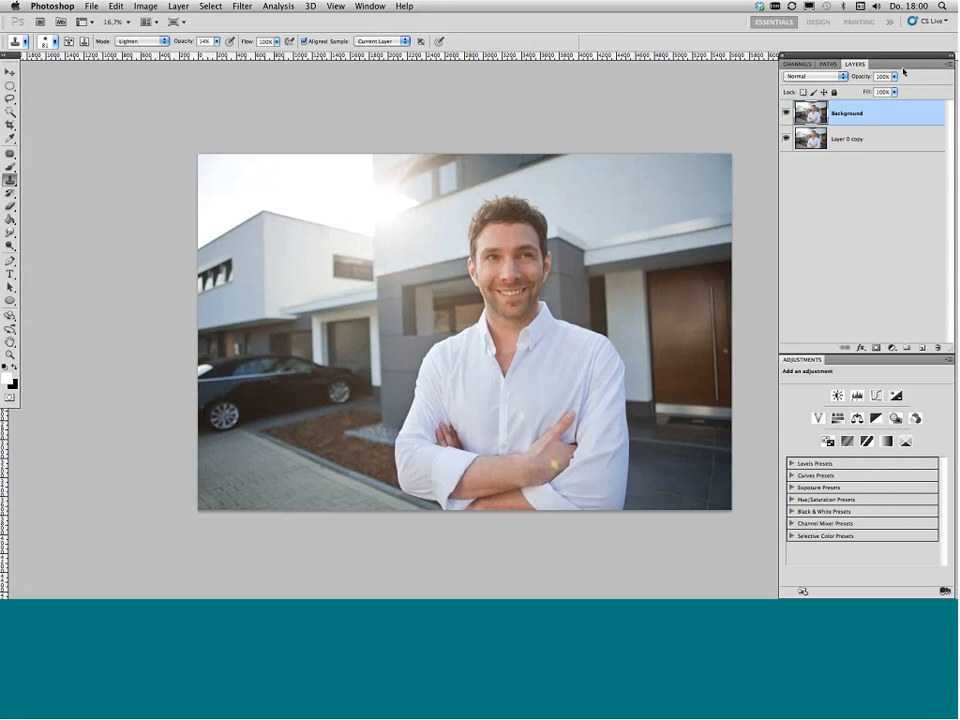
Step: Duplicate the Background layer, keeping the suggested name Background copy
{"action": "left_click", "coordinate": [812, 77]}
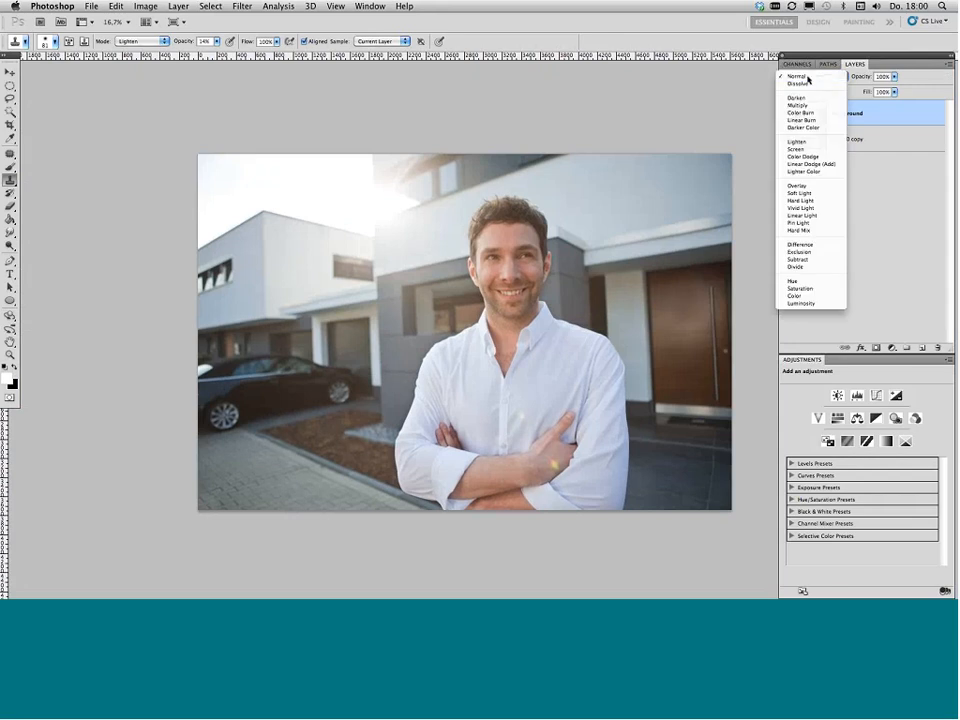
{"action": "left_click", "coordinate": [809, 77]}
{"action": "left_click", "coordinate": [949, 66]}
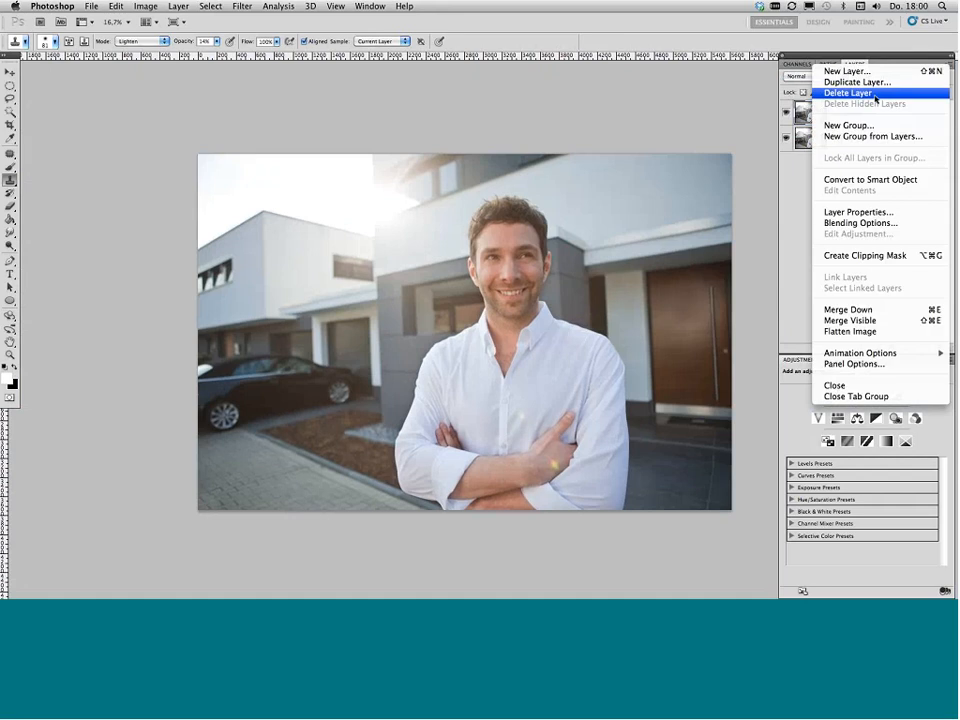
{"action": "left_click", "coordinate": [815, 117]}
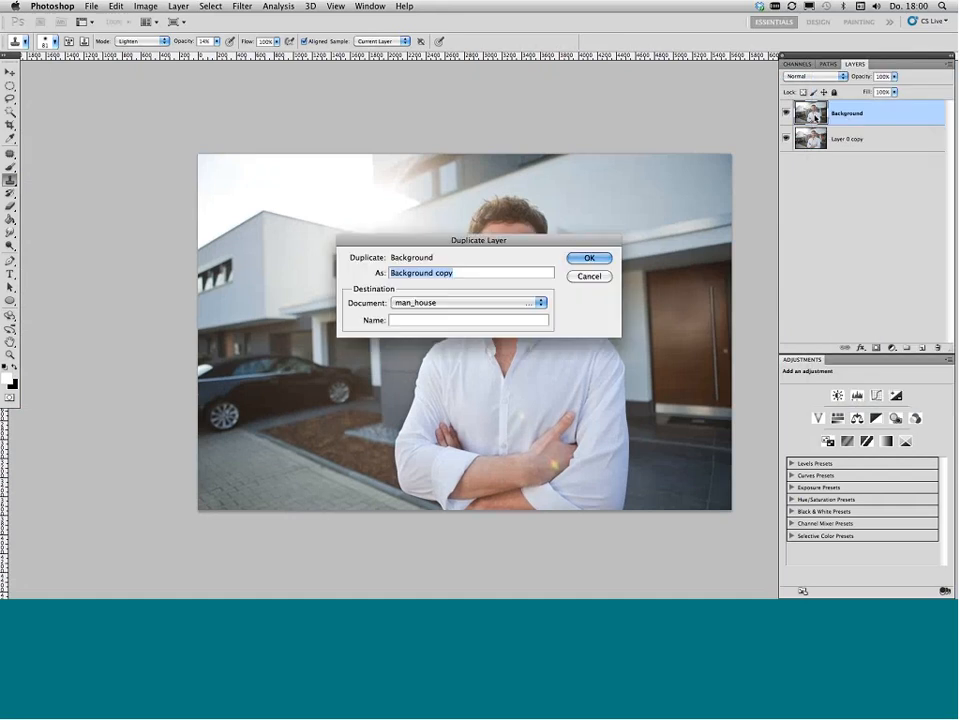
{"action": "key", "text": "Return"}
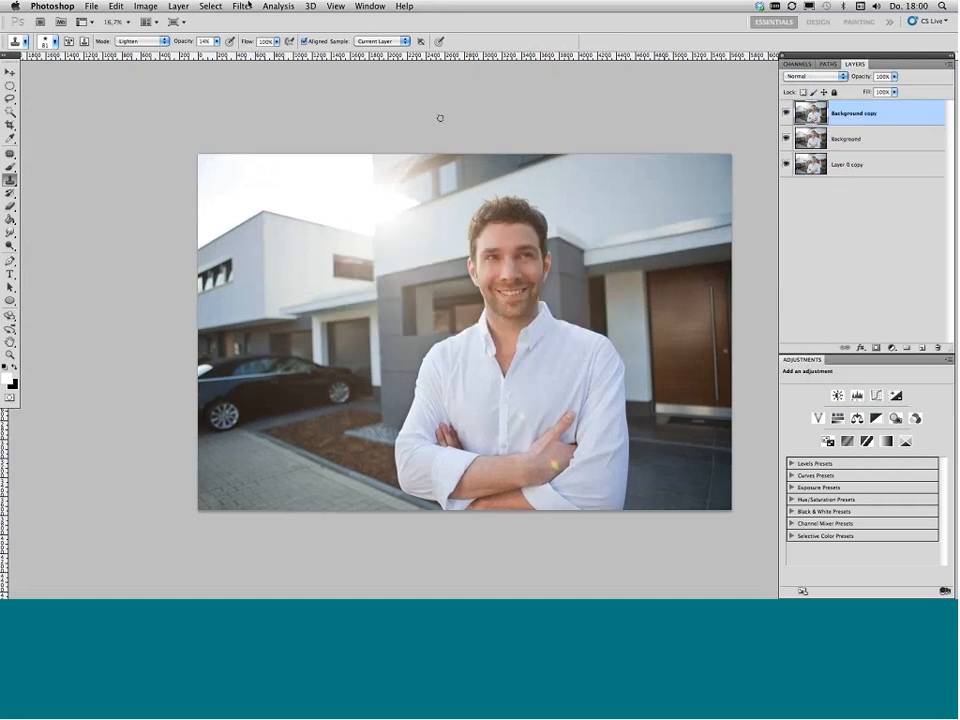
Step: Apply a High Pass filter with a radius of 51.2 pixels to the Background copy layer
{"action": "left_click", "coordinate": [242, 6]}
{"action": "mouse_move", "coordinate": [293, 248]}
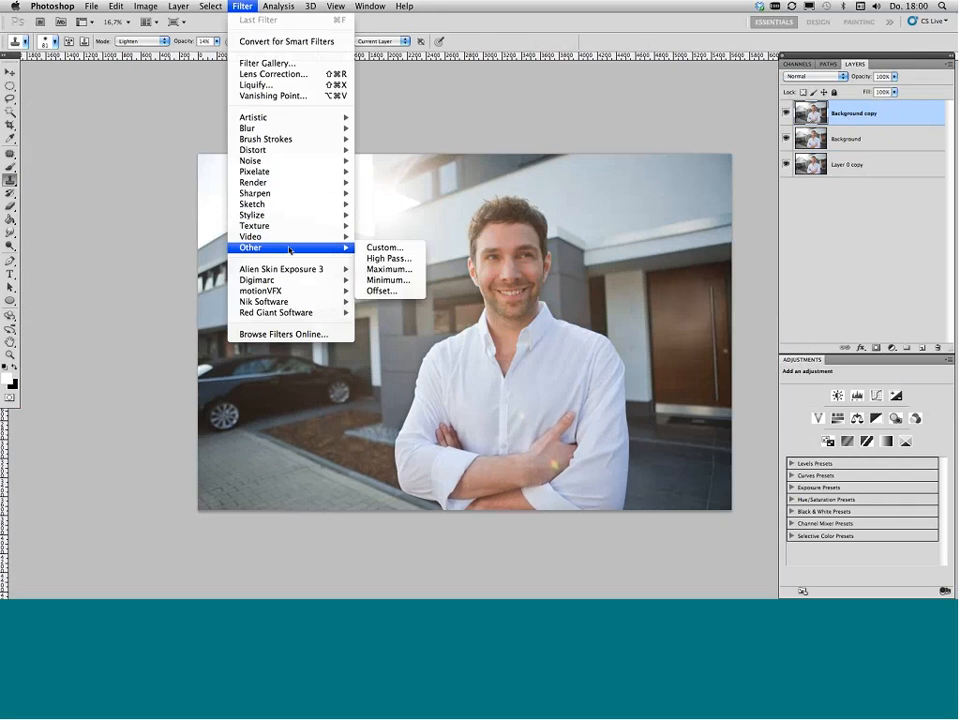
{"action": "left_click", "coordinate": [403, 258]}
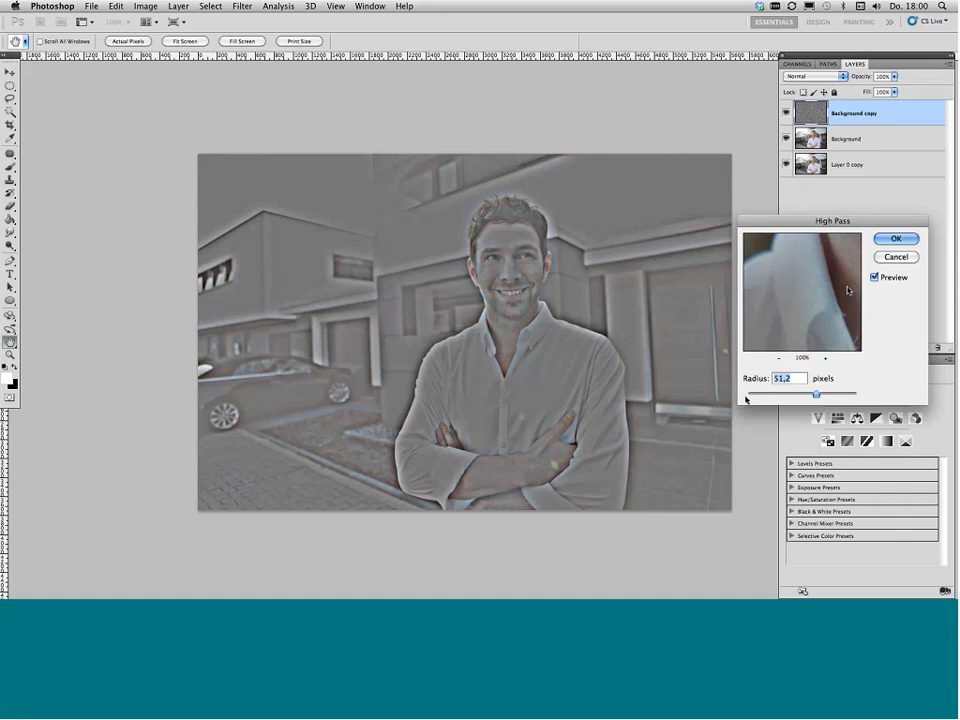
{"action": "left_click", "coordinate": [888, 240]}
{"action": "key", "text": "s"}
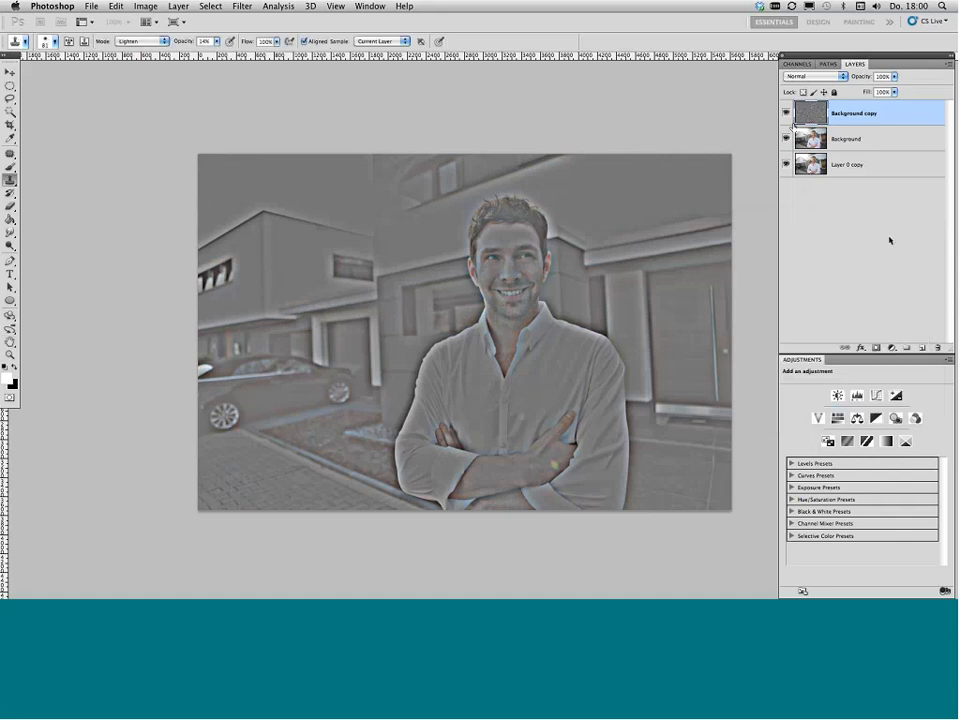
Step: Set the high-pass layer's blend mode to Soft Light and compare the image with that layer hidden and shown
{"action": "left_click", "coordinate": [826, 78]}
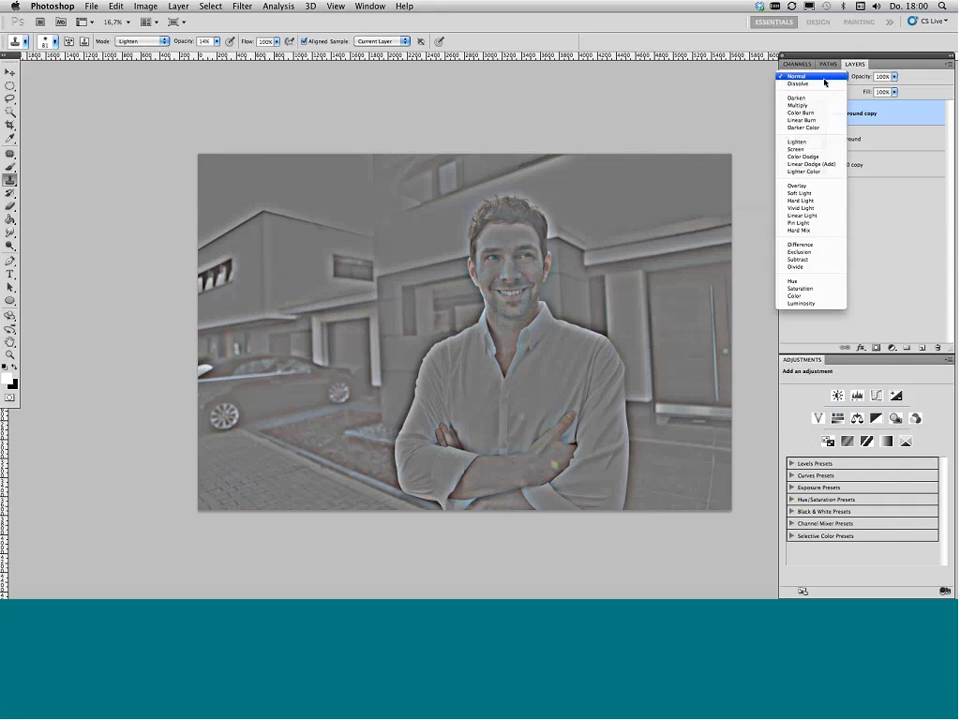
{"action": "left_click", "coordinate": [815, 193]}
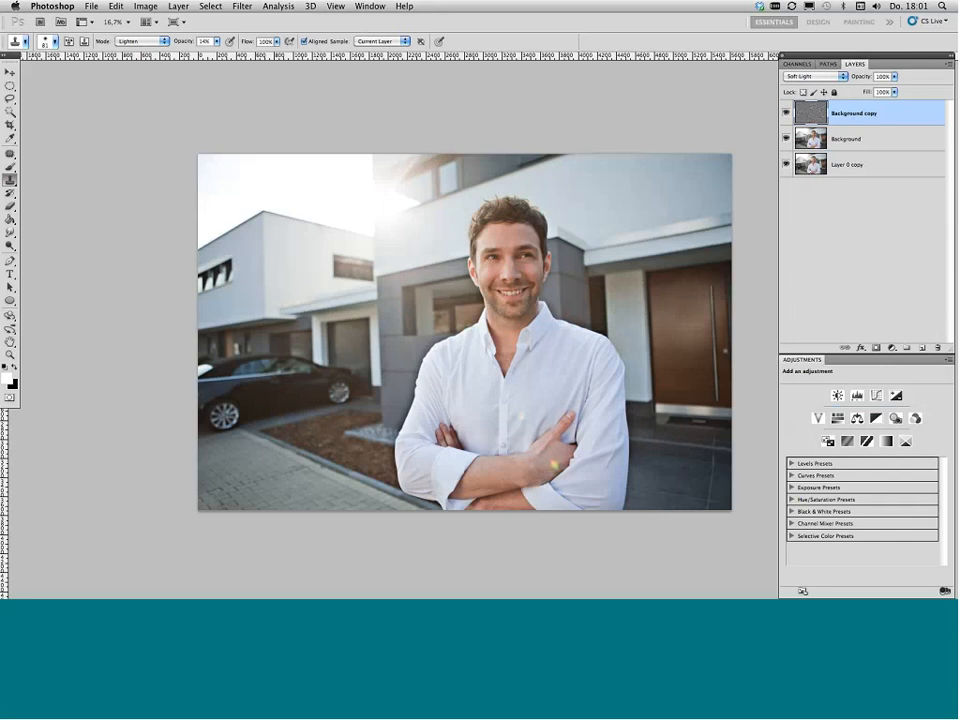
{"action": "left_click", "coordinate": [786, 114]}
{"action": "left_click", "coordinate": [786, 114]}
{"action": "left_click", "coordinate": [786, 114]}
{"action": "left_click", "coordinate": [786, 114]}
{"action": "left_click", "coordinate": [786, 114]}
{"action": "left_click", "coordinate": [786, 114]}
Step: Reduce the high-pass layer's opacity to 50% and check the effect by hiding and showing the layer
{"action": "left_click_drag", "start_coordinate": [894, 78], "coordinate": [874, 91]}
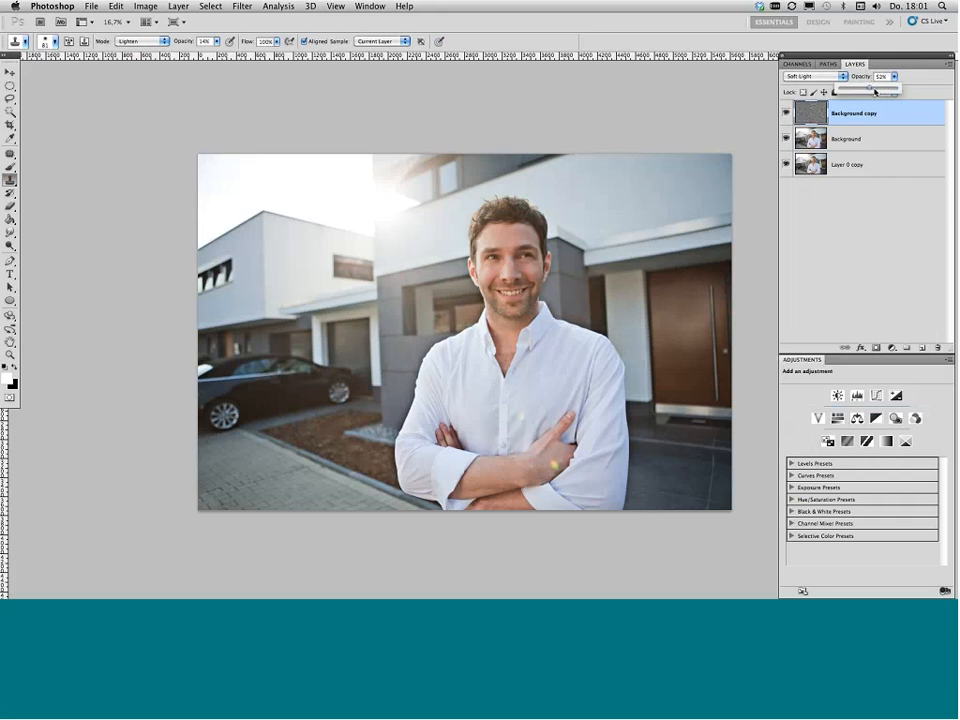
{"action": "left_click", "coordinate": [786, 116]}
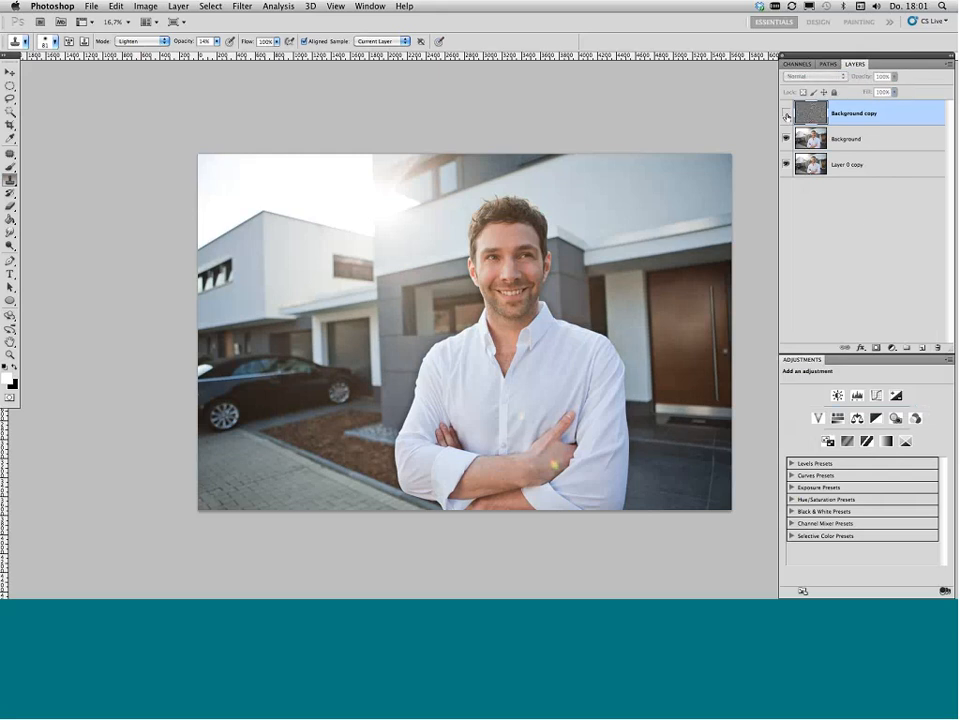
{"action": "left_click", "coordinate": [786, 116]}
Step: Rename the high-pass layer as Highpass + Softlight
{"action": "left_click", "coordinate": [858, 222]}
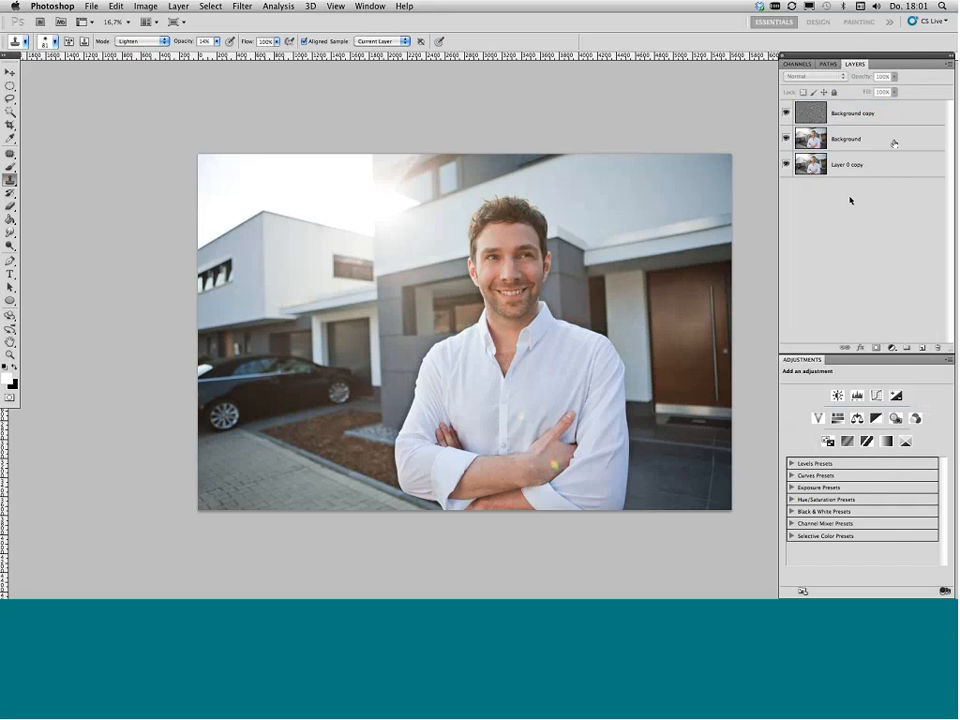
{"action": "left_click", "coordinate": [858, 114]}
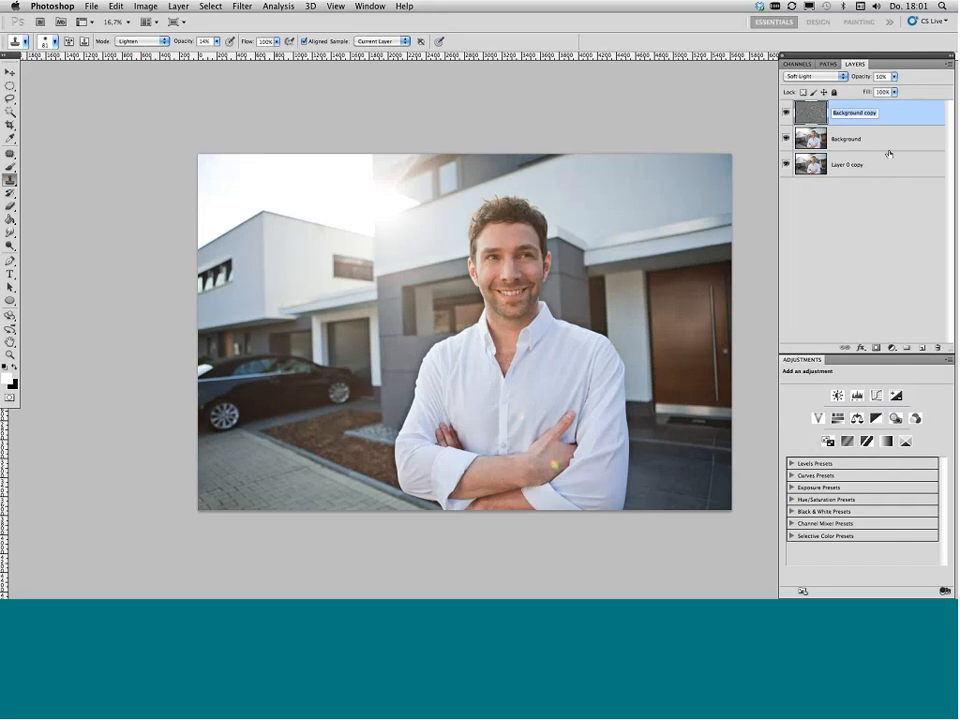
{"action": "type", "text": "Highpass + Softlight"}
{"action": "key", "text": "Return"}
Step: Duplicate the original Background layer directly beneath the Highpass + Softlight layer, keeping the suggested name
{"action": "left_click", "coordinate": [885, 140]}
{"action": "left_click", "coordinate": [947, 64]}
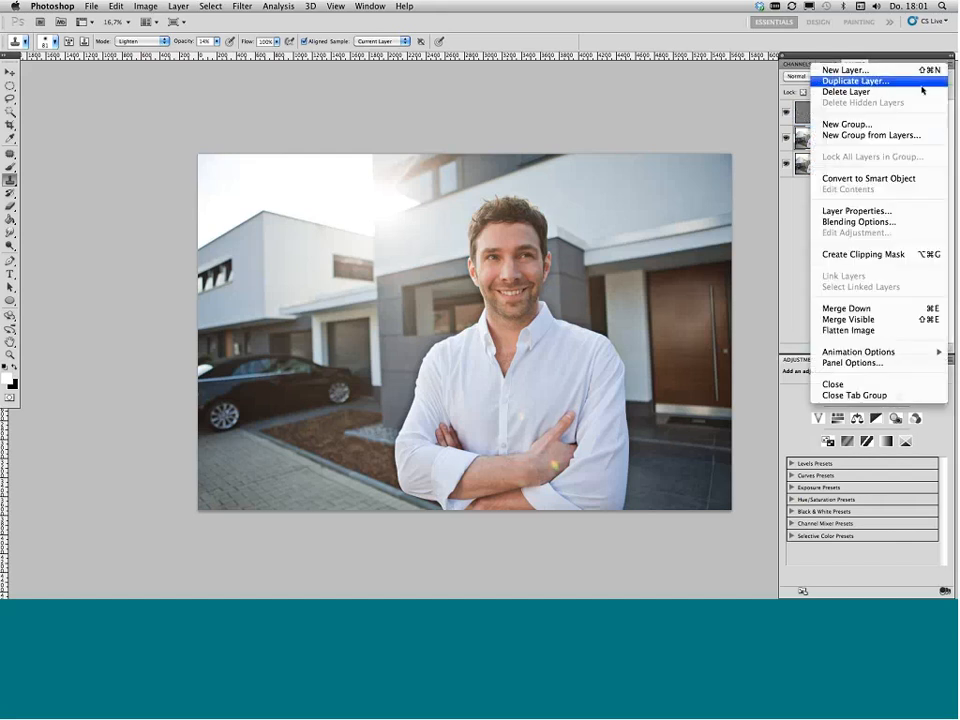
{"action": "left_click", "coordinate": [921, 81]}
{"action": "key", "text": "Return"}
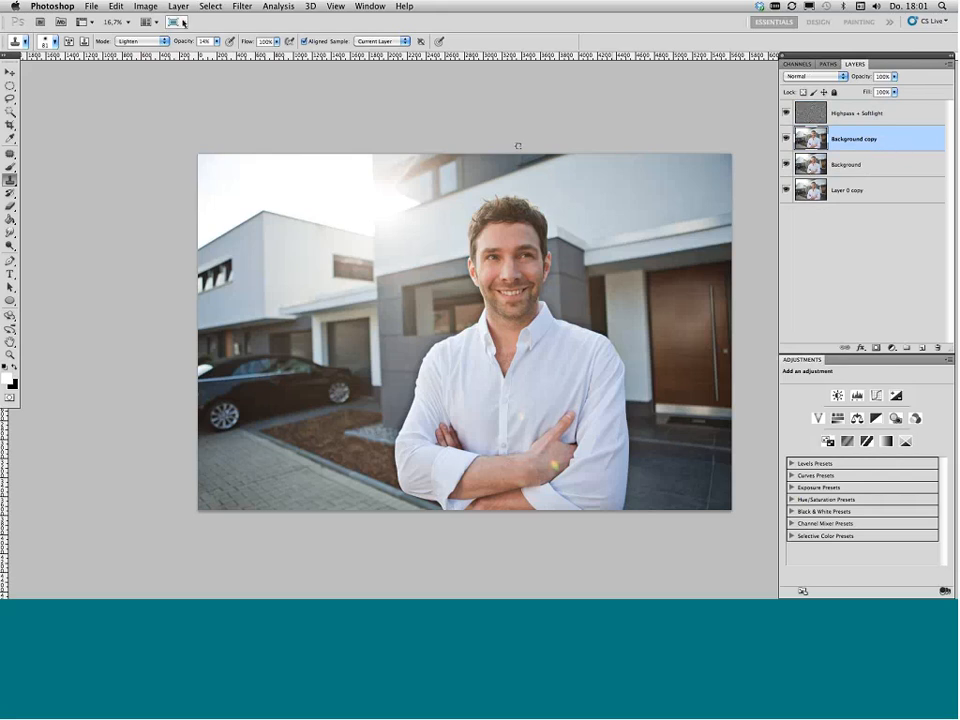
Step: Start a Black & White adjustment on the Background copy layer and move its dialog clear of the man
{"action": "left_click", "coordinate": [152, 8]}
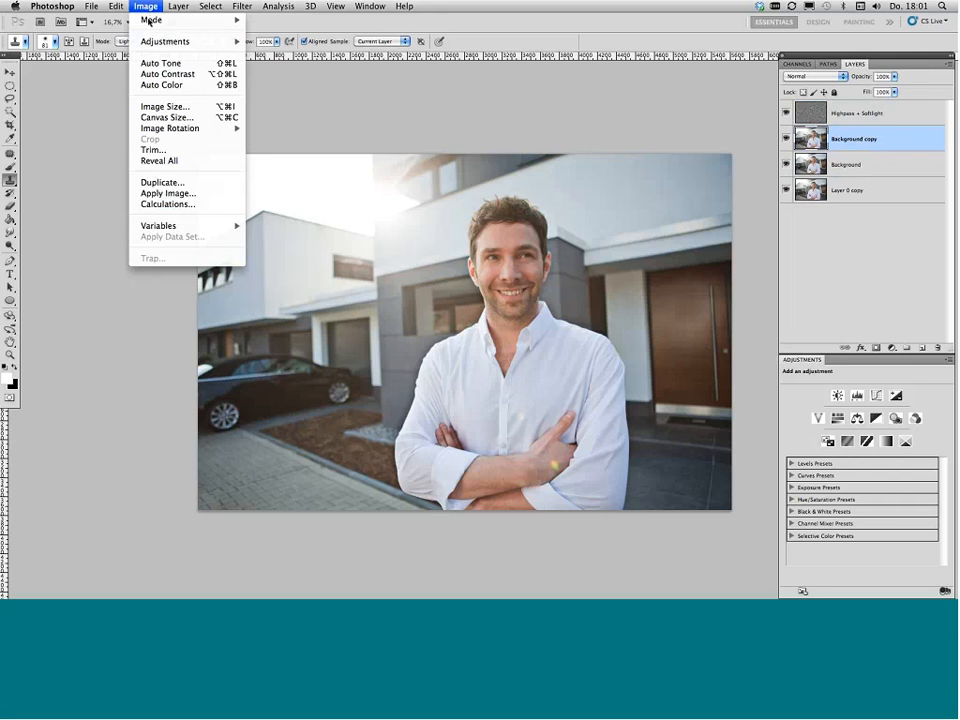
{"action": "mouse_move", "coordinate": [170, 41]}
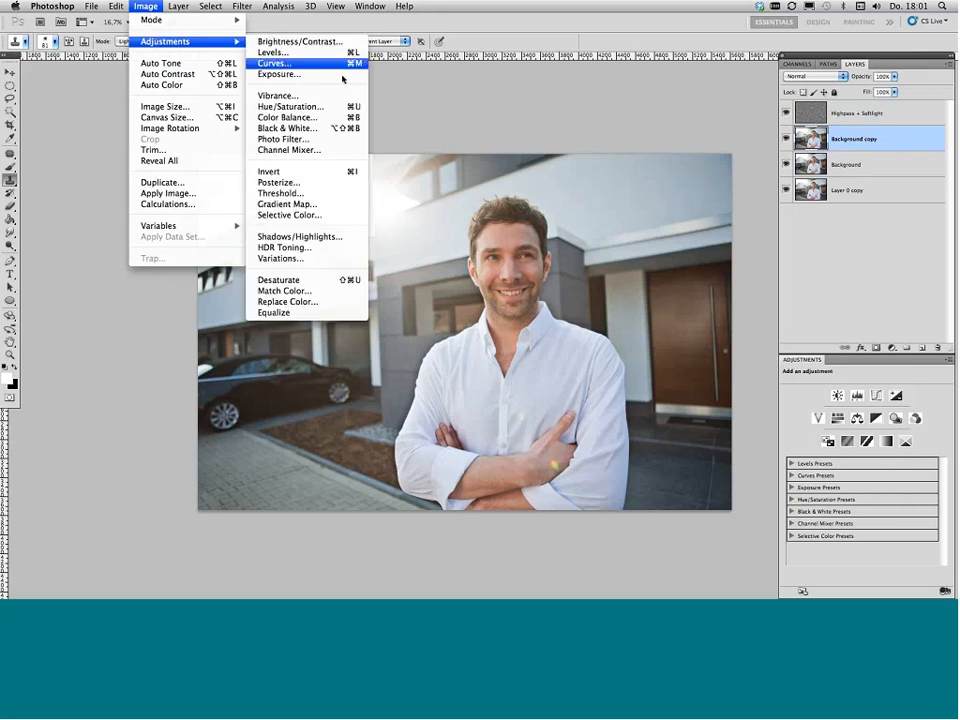
{"action": "left_click", "coordinate": [335, 128]}
{"action": "left_click_drag", "start_coordinate": [250, 108], "coordinate": [653, 190]}
{"action": "left_click_drag", "start_coordinate": [704, 213], "coordinate": [809, 252]}
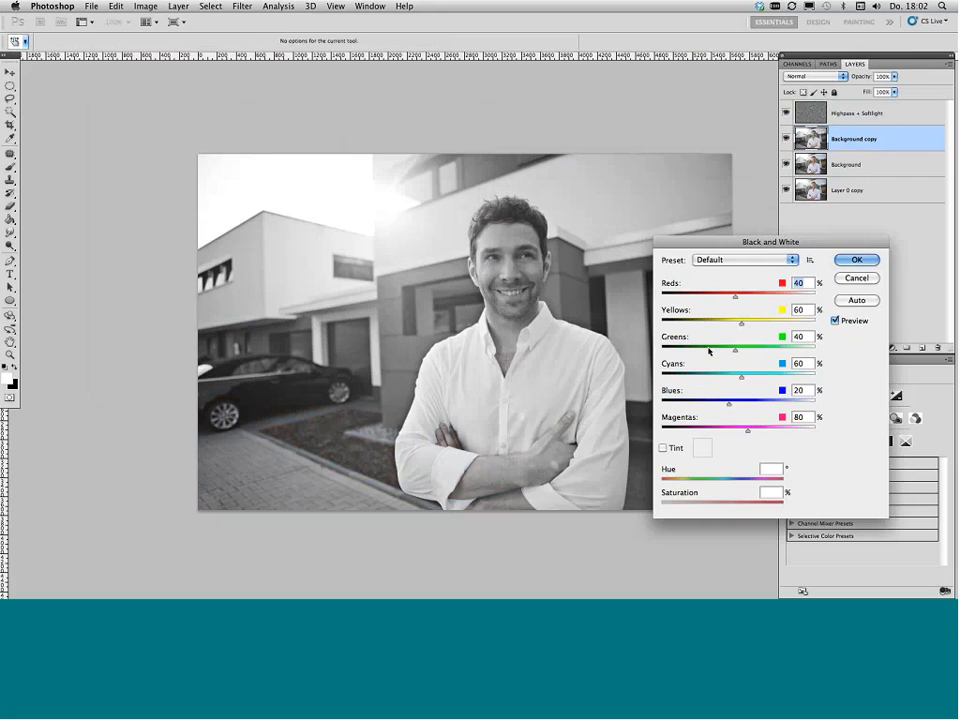
Step: Try the black-and-white presets in turn, including Blue Filter, Green Filter, High Contrast Red Filter, Maximum Black, Neutral Density and Yellow Filter
{"action": "left_click", "coordinate": [742, 264]}
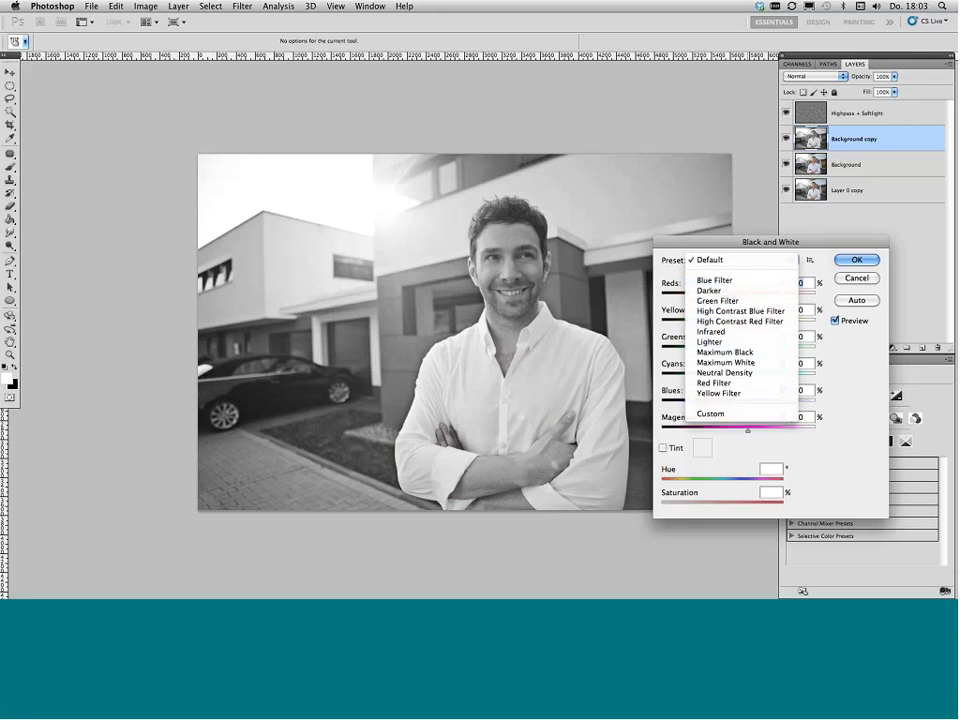
{"action": "left_click", "coordinate": [714, 281]}
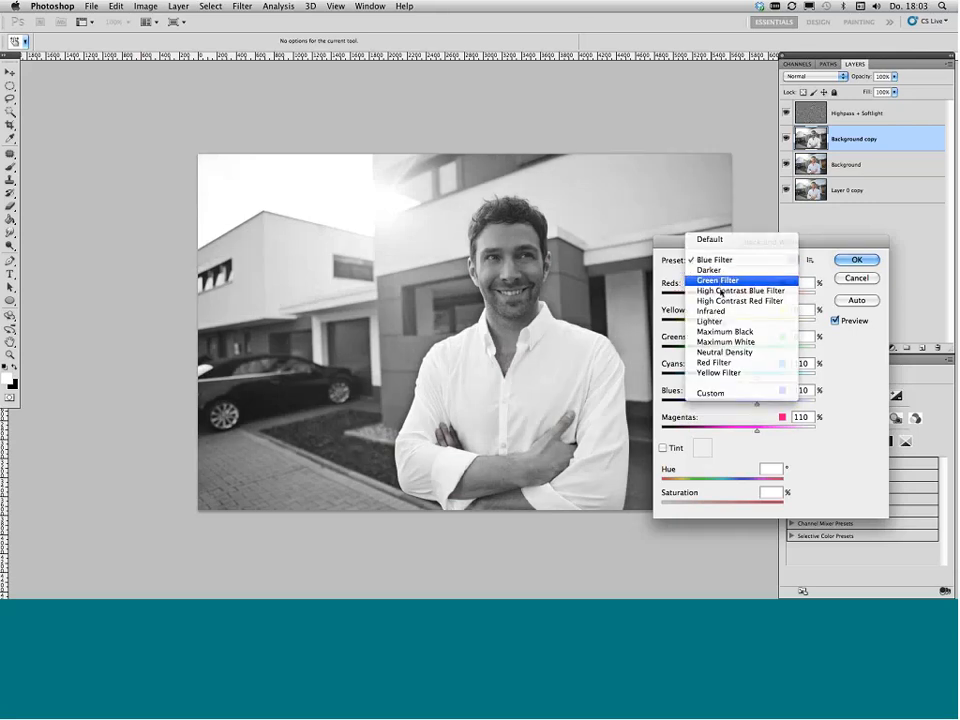
{"action": "left_click", "coordinate": [720, 282]}
{"action": "left_click", "coordinate": [718, 261]}
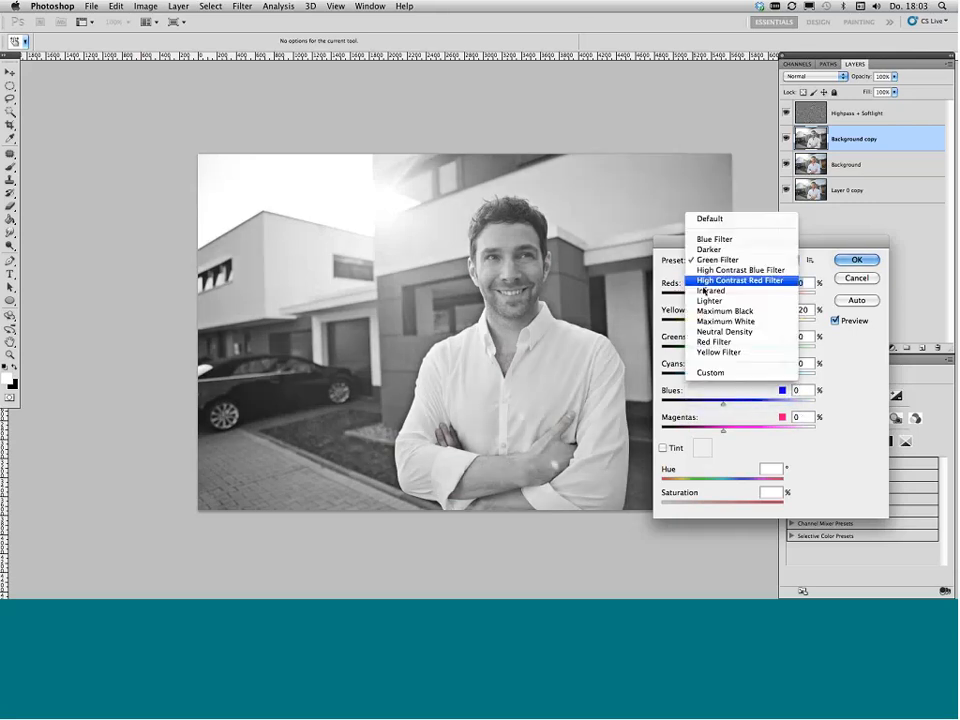
{"action": "left_click", "coordinate": [710, 286]}
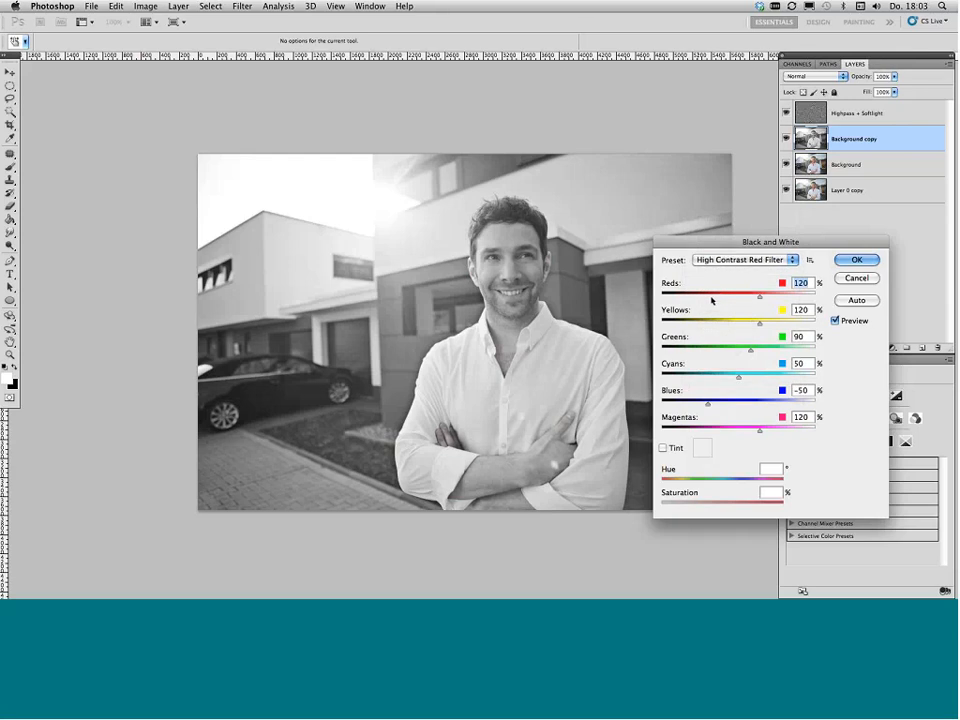
{"action": "left_click", "coordinate": [720, 260]}
{"action": "left_click", "coordinate": [710, 290]}
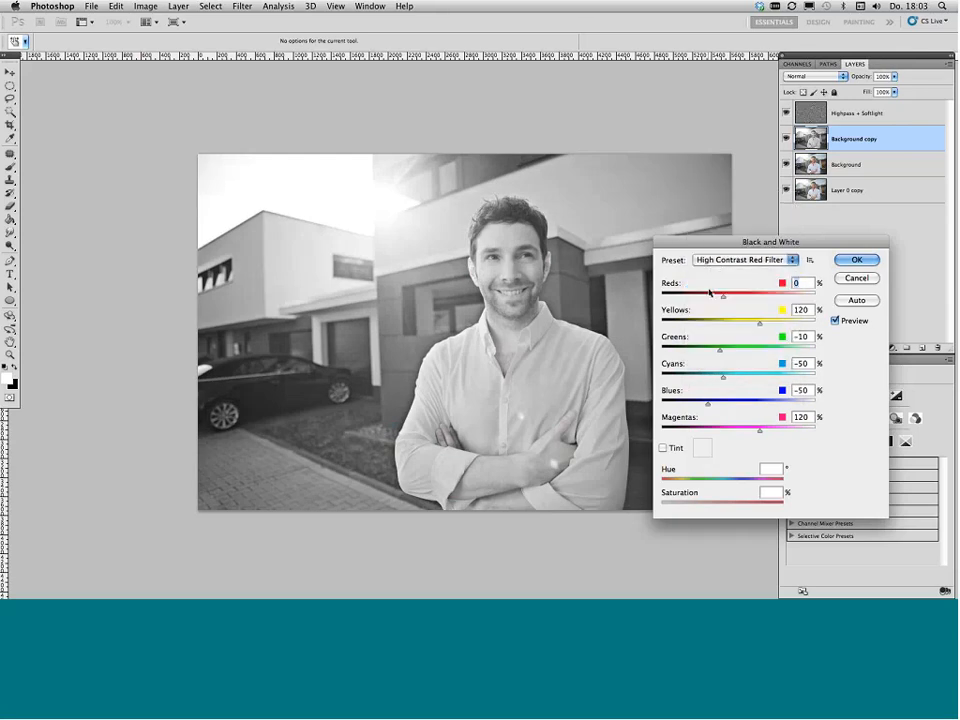
{"action": "left_click", "coordinate": [705, 262]}
{"action": "left_click", "coordinate": [705, 283]}
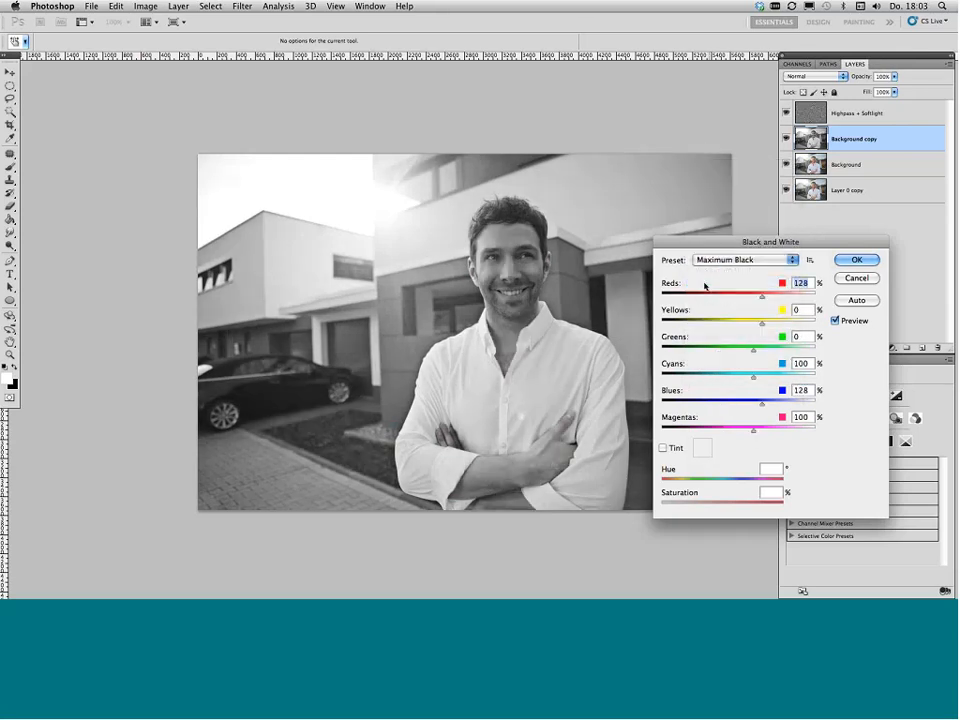
{"action": "left_click", "coordinate": [705, 262]}
{"action": "left_click", "coordinate": [707, 282]}
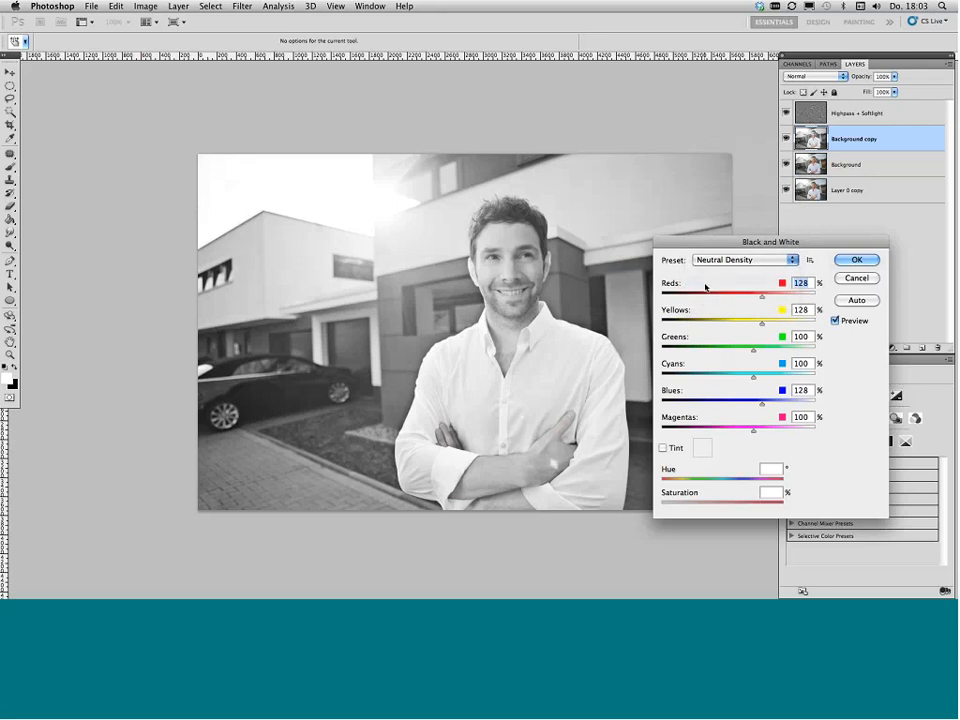
Step: Compare the Blue Filter preset with the Maximum Black preset on the portrait
{"action": "left_click", "coordinate": [709, 268]}
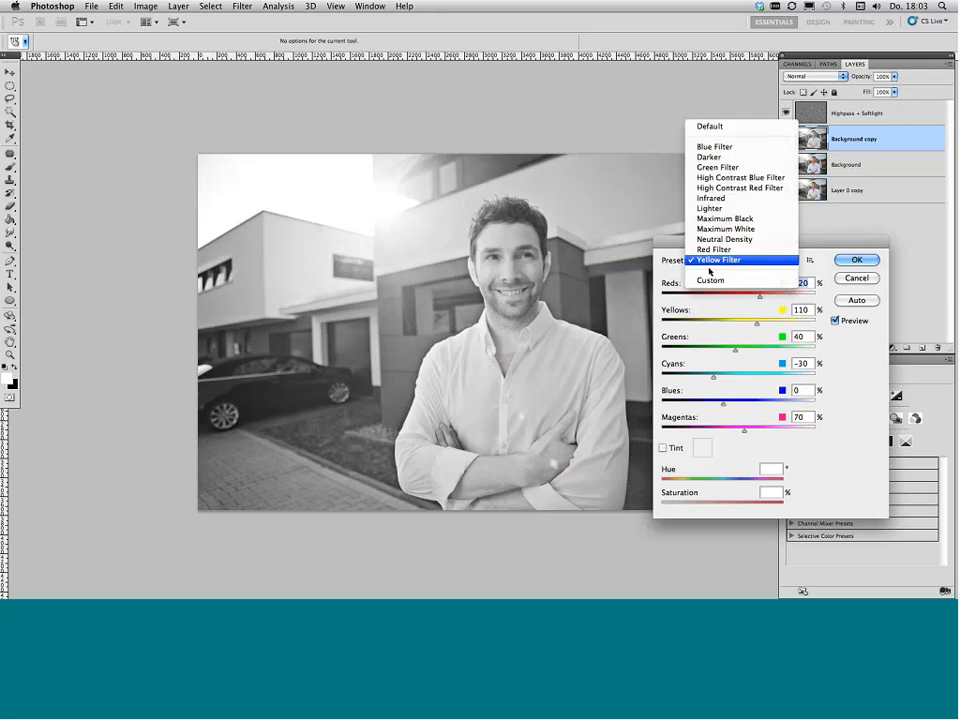
{"action": "left_click", "coordinate": [730, 147]}
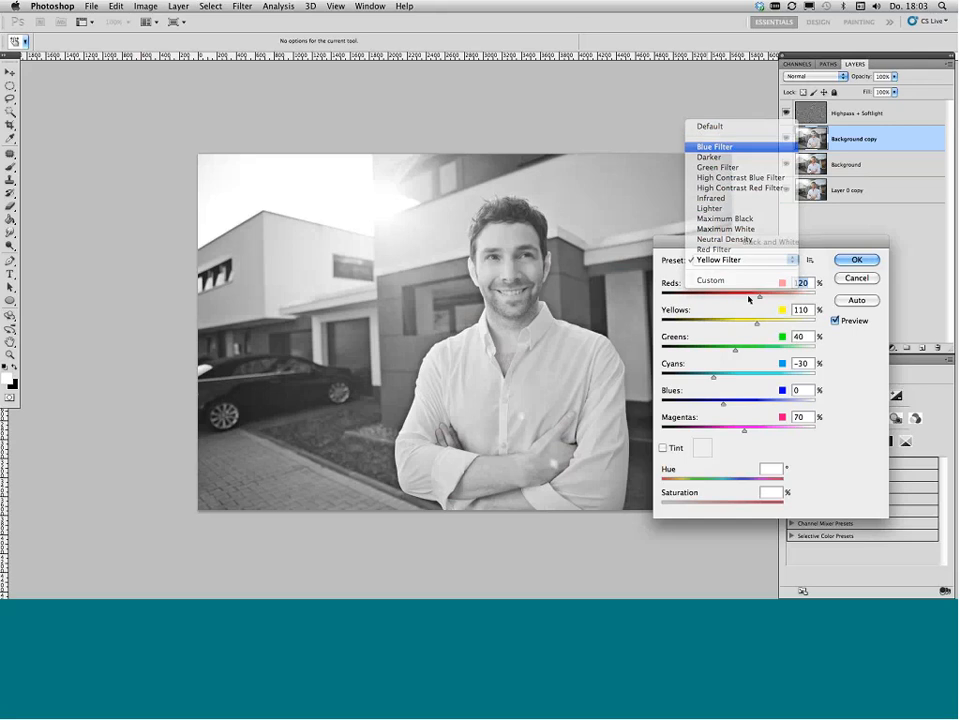
{"action": "left_click", "coordinate": [751, 260]}
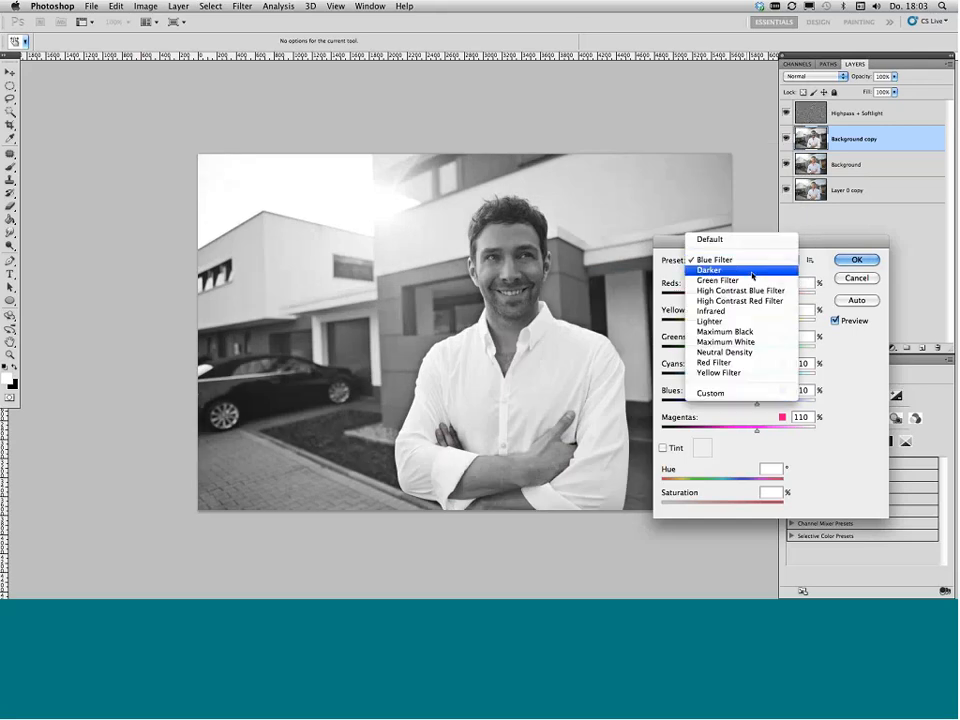
{"action": "left_click", "coordinate": [750, 332]}
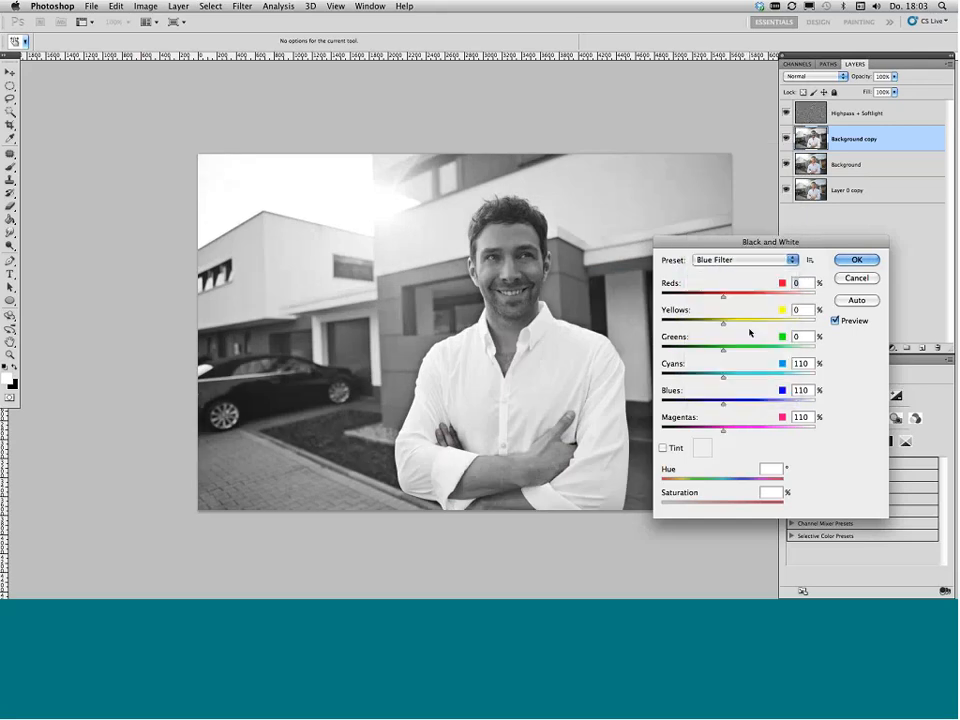
Step: Convert the Background copy layer to black and white using the Blue Filter preset
{"action": "left_click", "coordinate": [737, 260]}
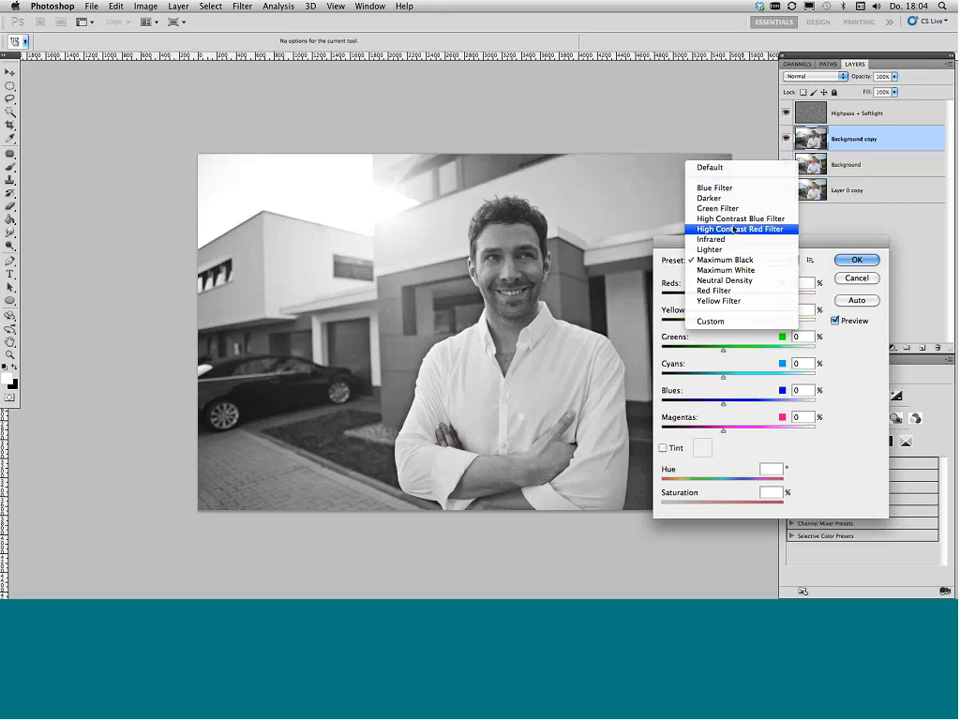
{"action": "left_click", "coordinate": [722, 187]}
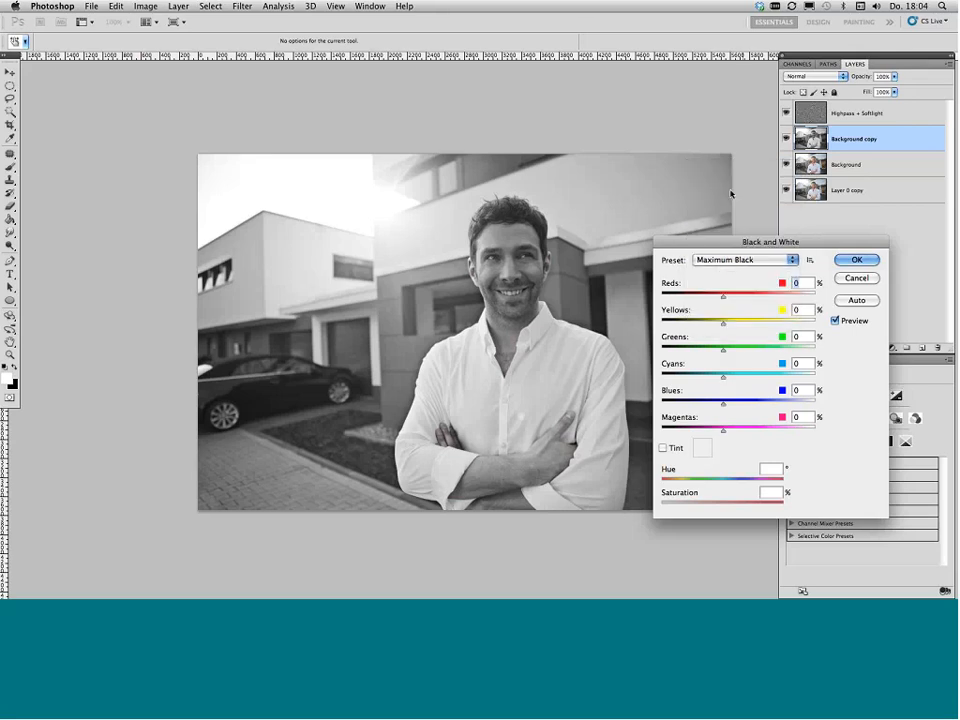
{"action": "left_click", "coordinate": [856, 259]}
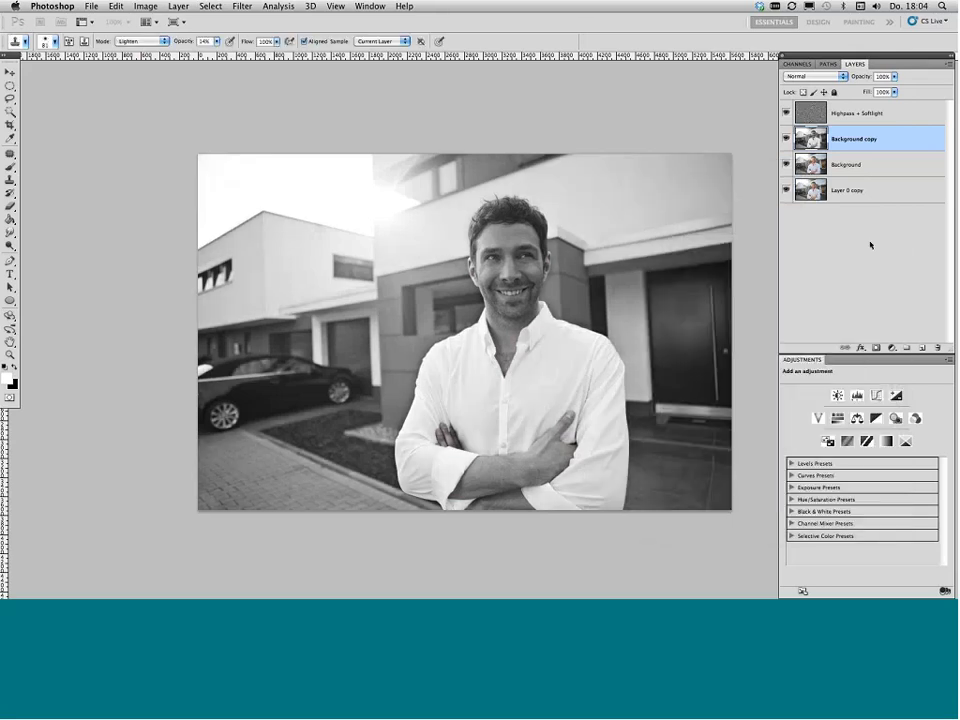
Step: Try Soft Light on the black-and-white Background copy layer and settle on the Overlay blend mode
{"action": "left_click", "coordinate": [839, 118]}
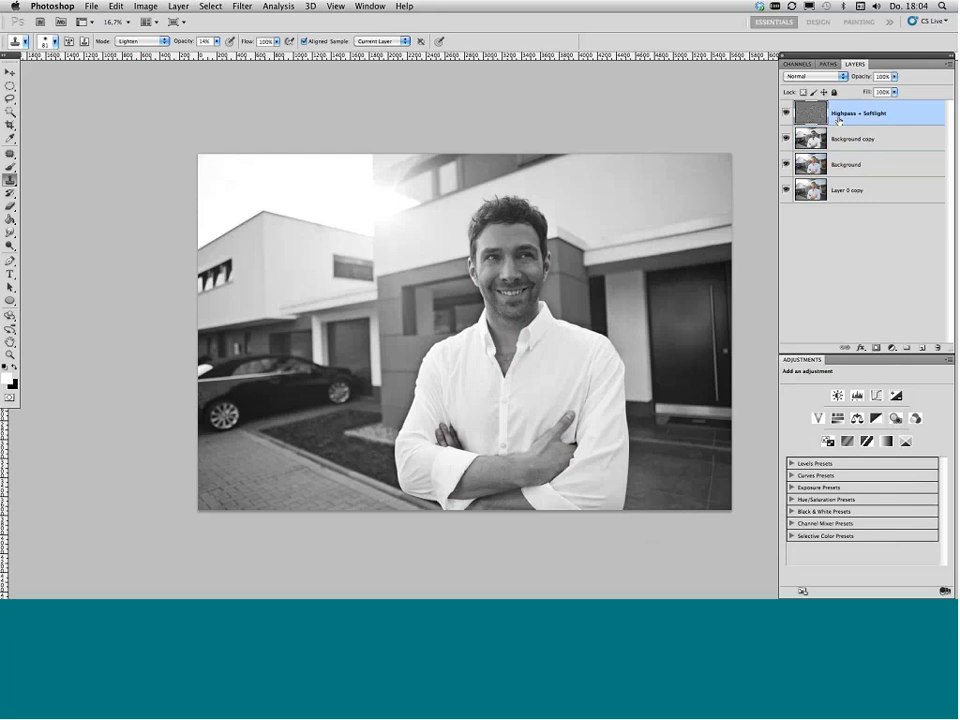
{"action": "left_click", "coordinate": [839, 139]}
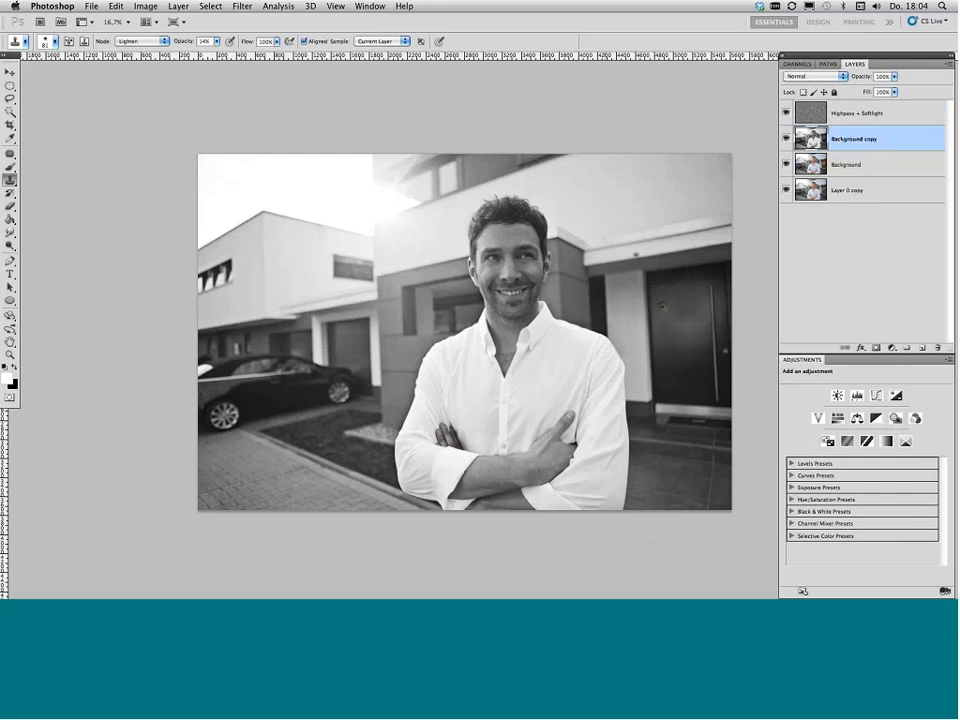
{"action": "left_click", "coordinate": [805, 76]}
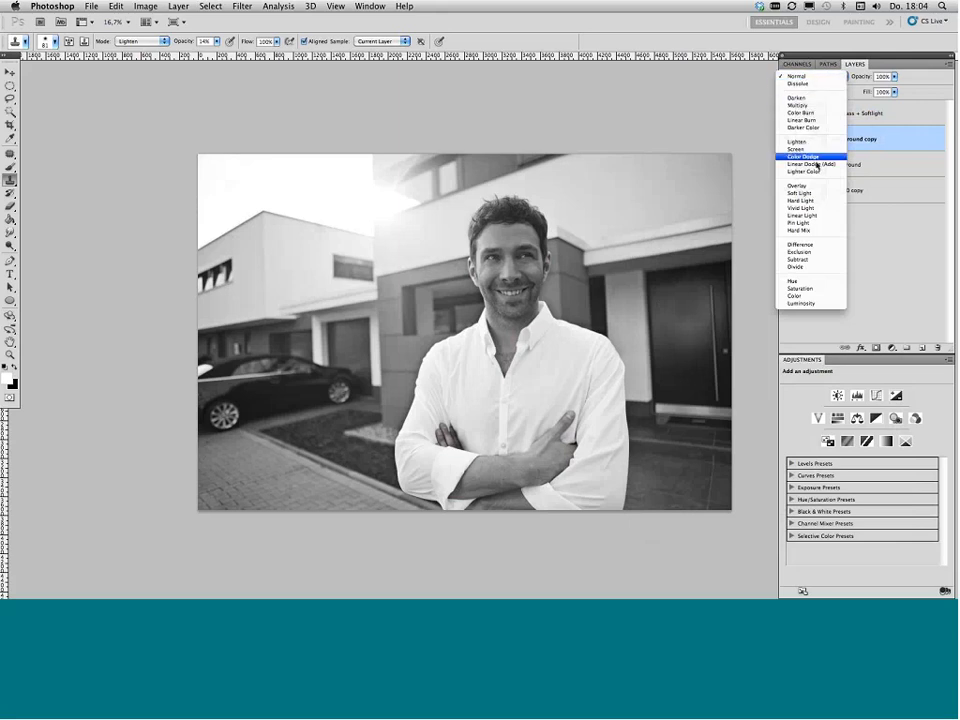
{"action": "left_click", "coordinate": [806, 193]}
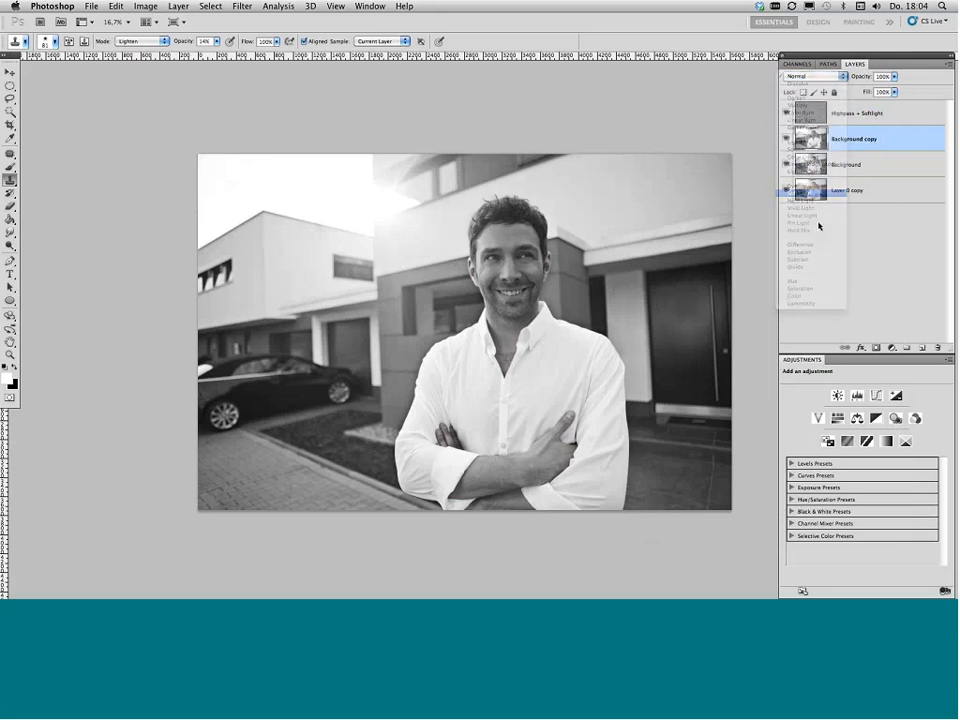
{"action": "left_click", "coordinate": [805, 76]}
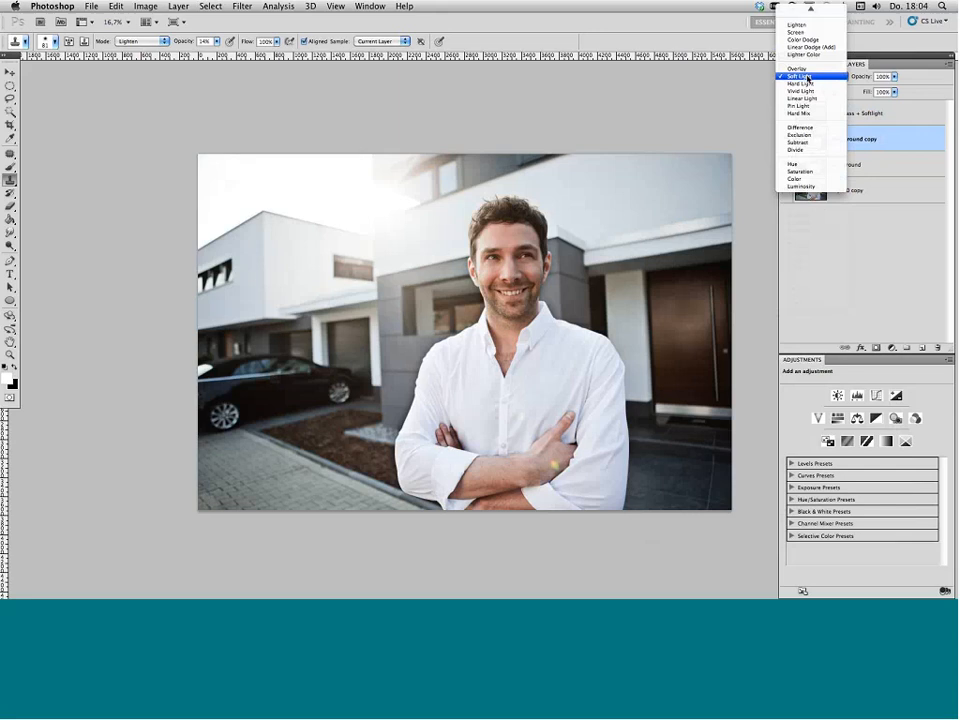
{"action": "left_click", "coordinate": [804, 70]}
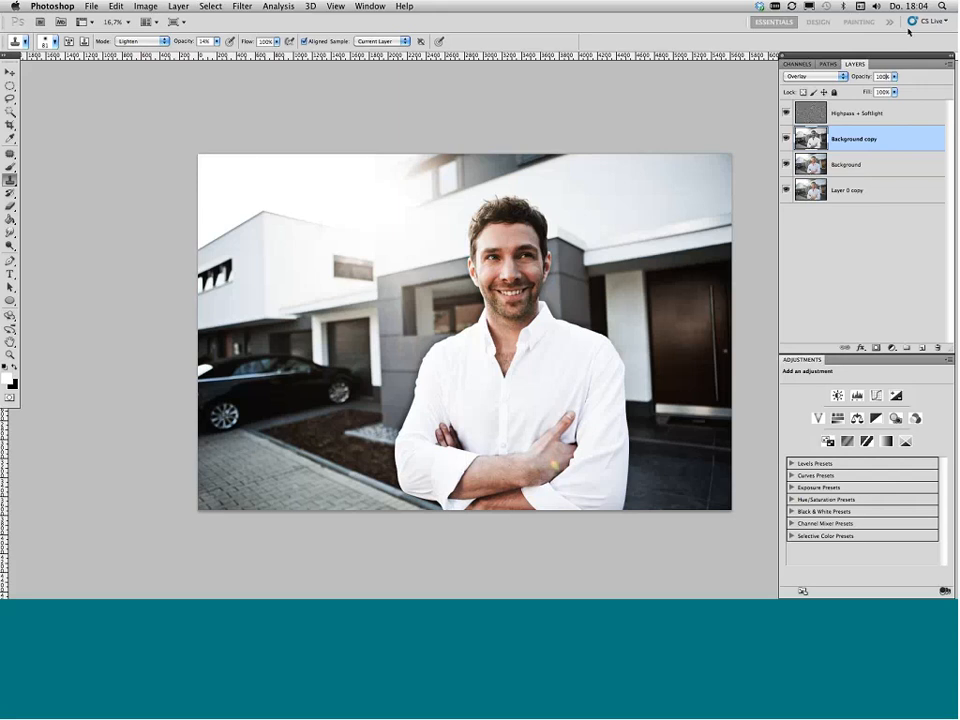
Step: Lower the Background copy layer's opacity to 30% and compare the portrait with and without the layer
{"action": "key", "text": "shift+Down"}
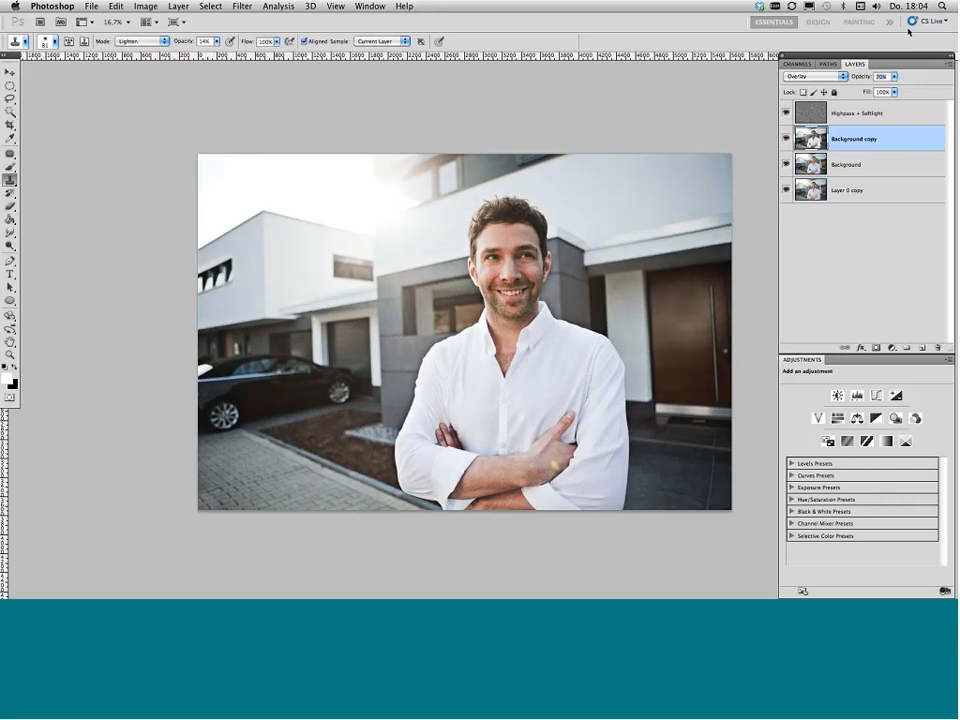
{"action": "left_click", "coordinate": [787, 140]}
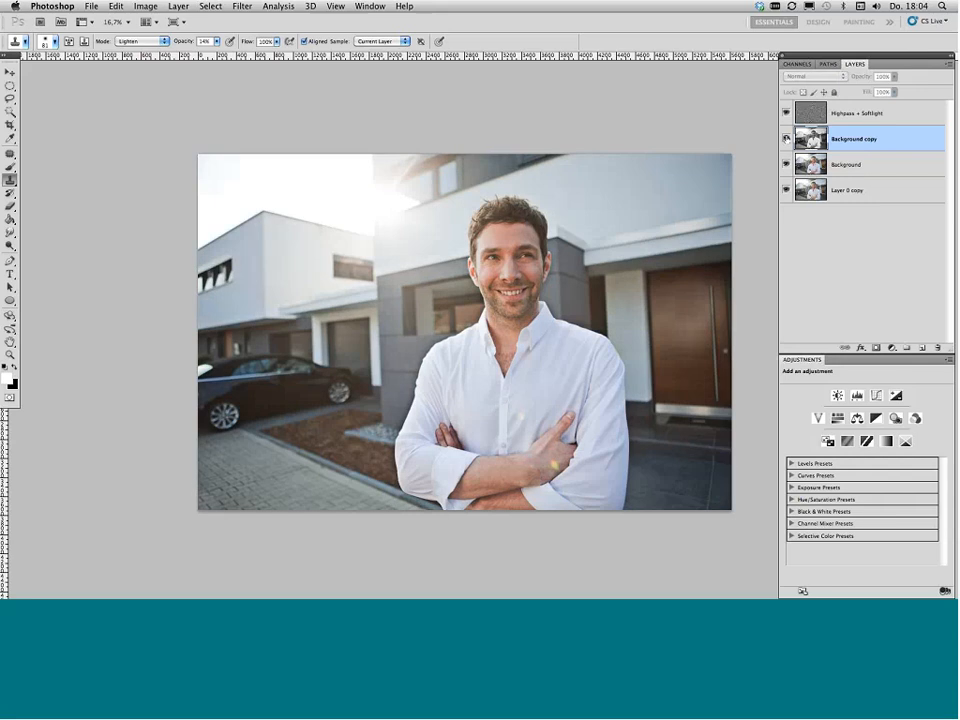
{"action": "left_click", "coordinate": [787, 140]}
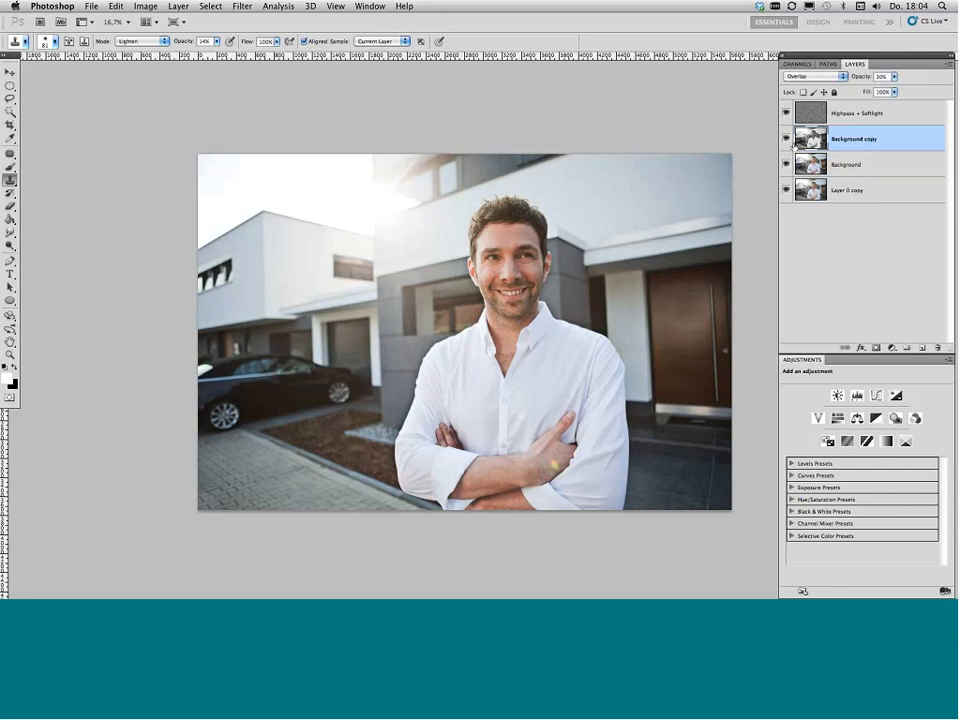
Step: Rename the Background copy layer as "Black & White Blue Contrast"
{"action": "left_click", "coordinate": [878, 164]}
{"action": "left_click", "coordinate": [868, 138]}
{"action": "double_click", "coordinate": [862, 137]}
{"action": "type", "text": "Black & White Blue Co"}
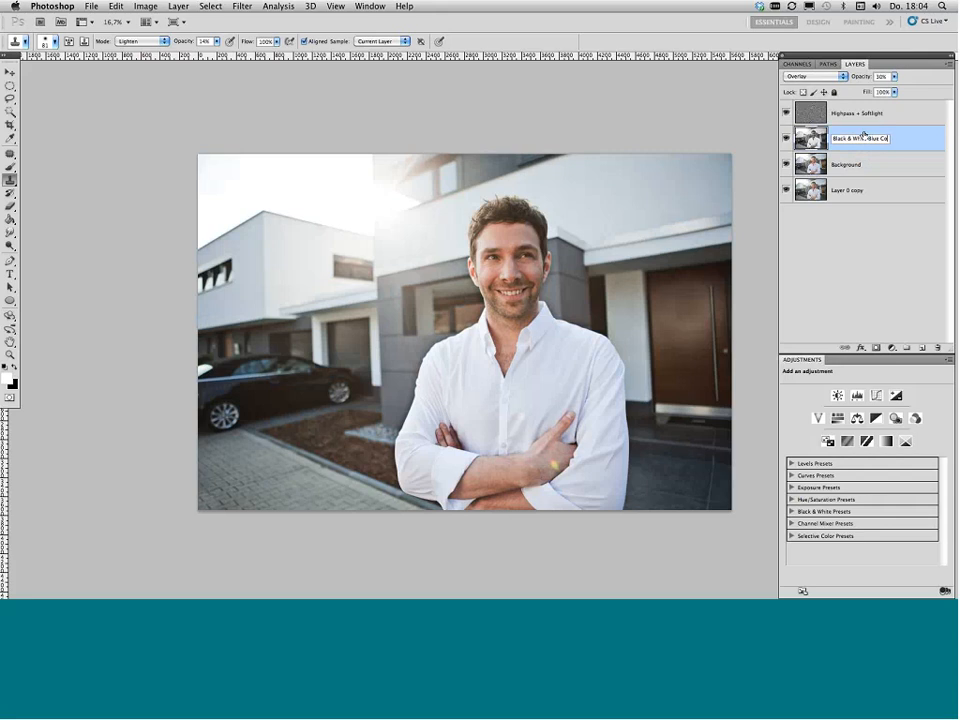
{"action": "type", "text": "ntrast"}
{"action": "key", "text": "Return"}
Step: Duplicate the Background layer within the man_house document, keeping the suggested name
{"action": "left_click", "coordinate": [884, 167]}
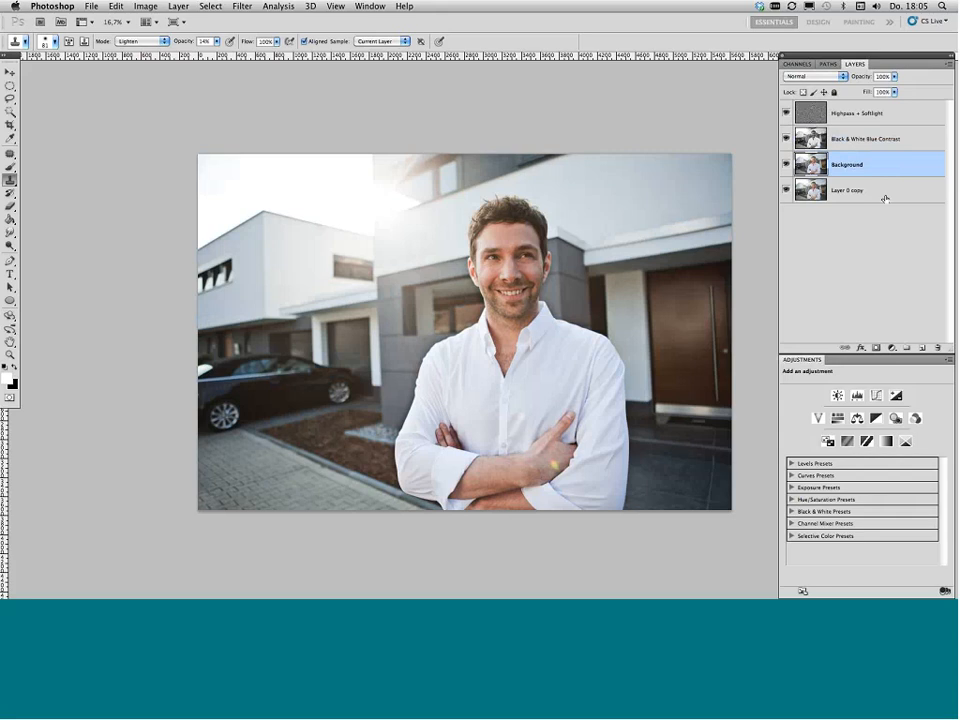
{"action": "left_click", "coordinate": [948, 63]}
{"action": "left_click", "coordinate": [906, 78]}
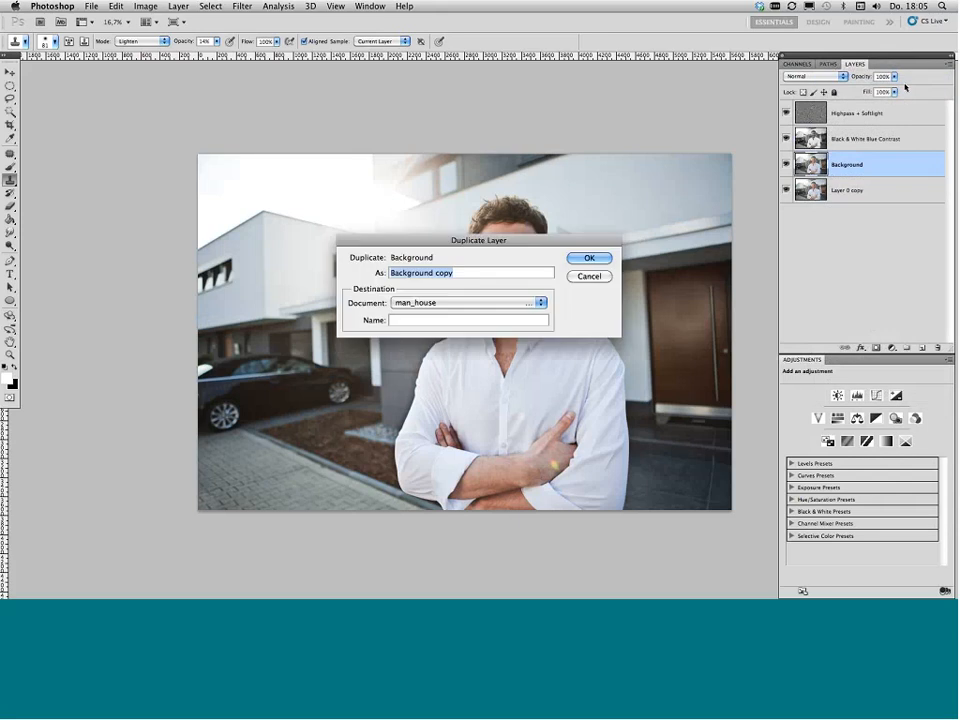
{"action": "key", "text": "Return"}
Step: Convert the new Background copy layer to black and white with the High Contrast Red Filter preset, comparing it against Blue Filter
{"action": "left_click", "coordinate": [146, 6]}
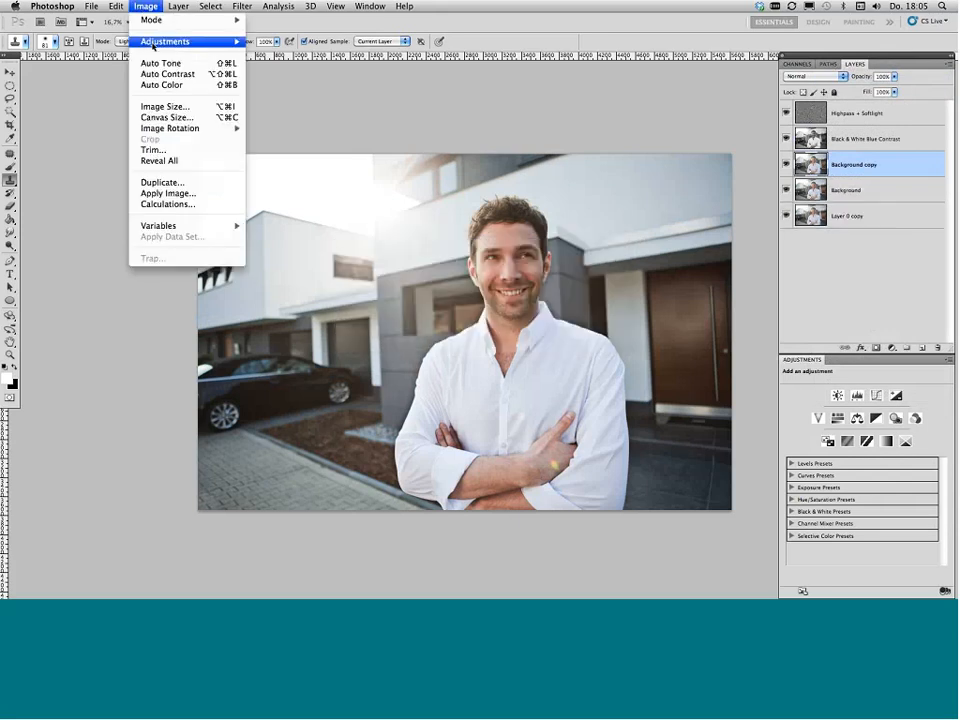
{"action": "mouse_move", "coordinate": [153, 42]}
{"action": "left_click", "coordinate": [289, 129]}
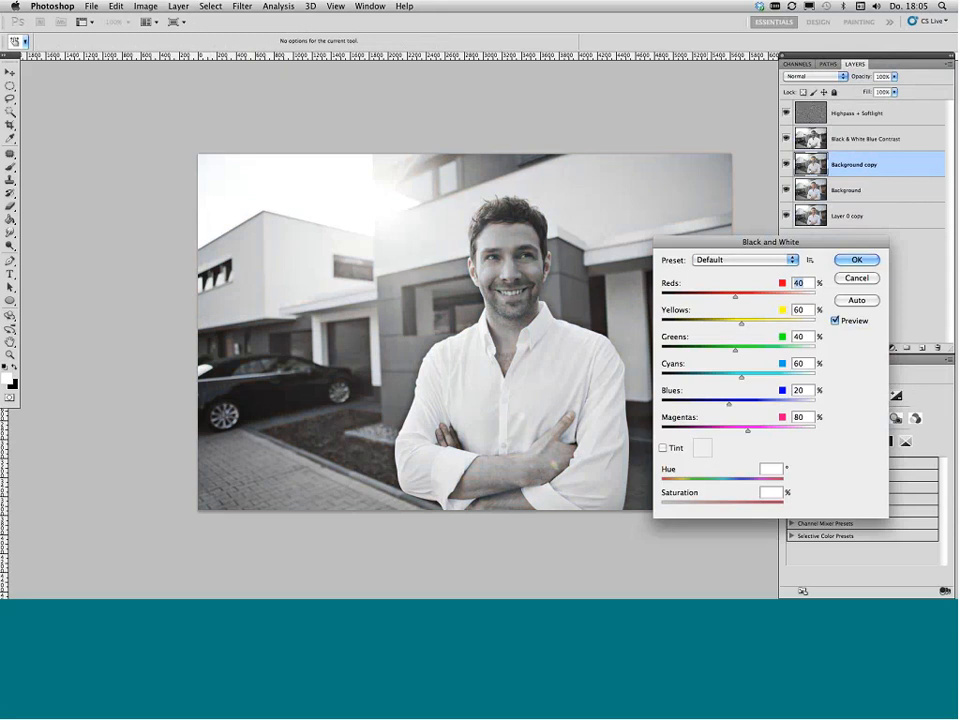
{"action": "left_click", "coordinate": [709, 262]}
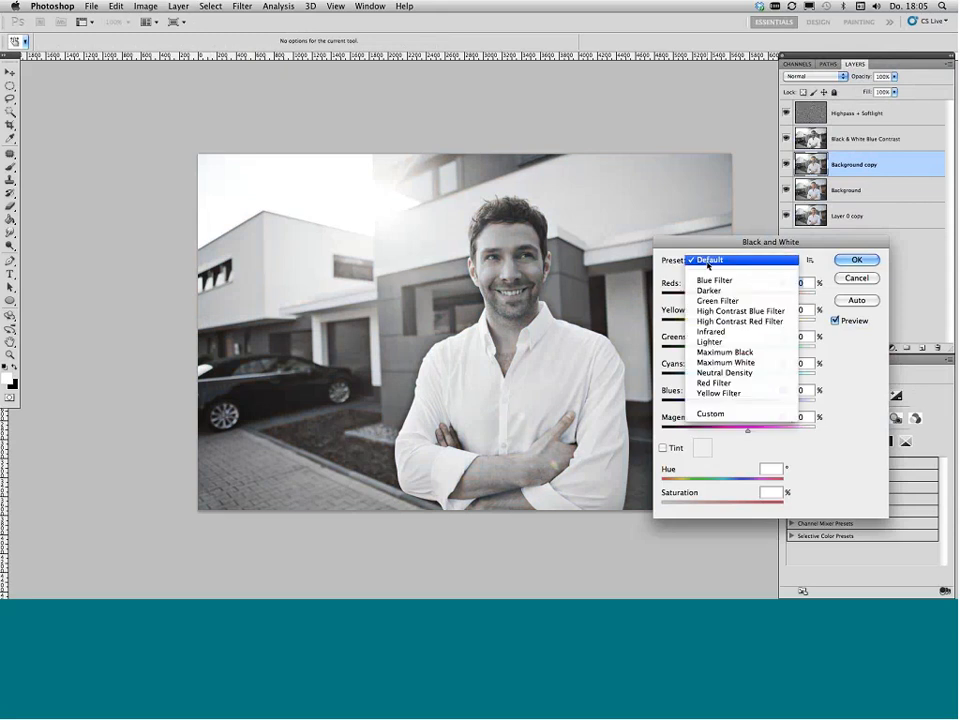
{"action": "left_click", "coordinate": [722, 322]}
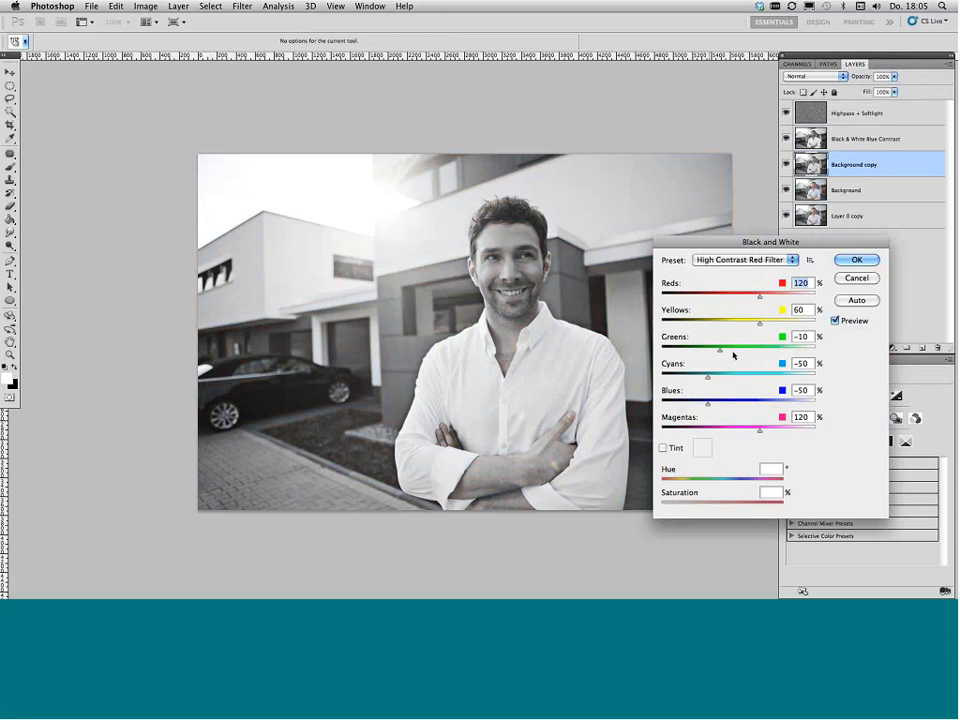
{"action": "left_click", "coordinate": [706, 262]}
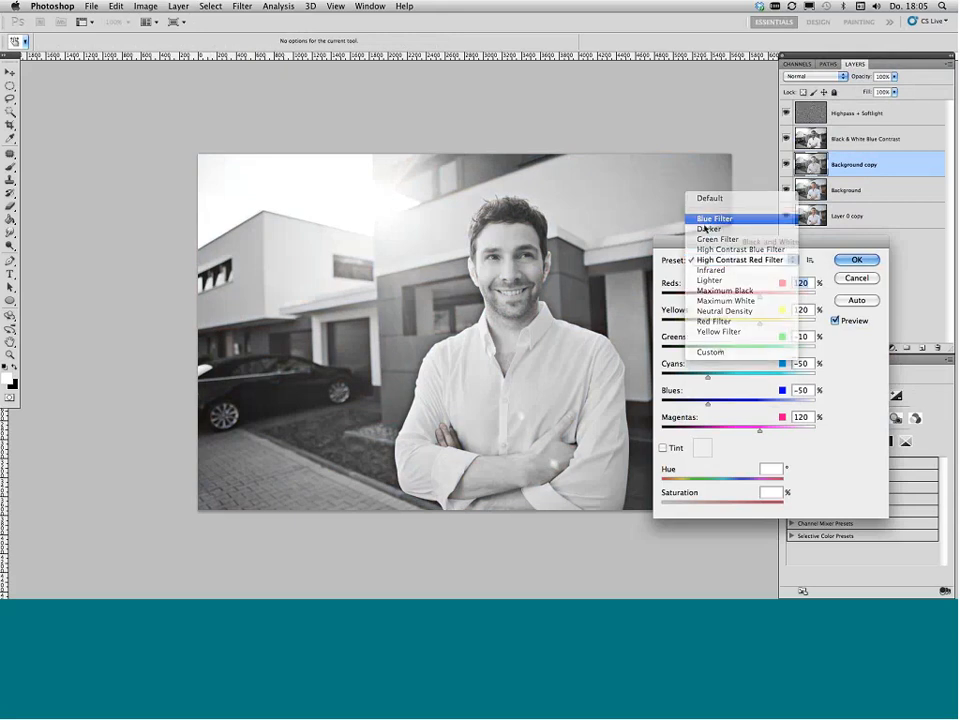
{"action": "left_click", "coordinate": [708, 214]}
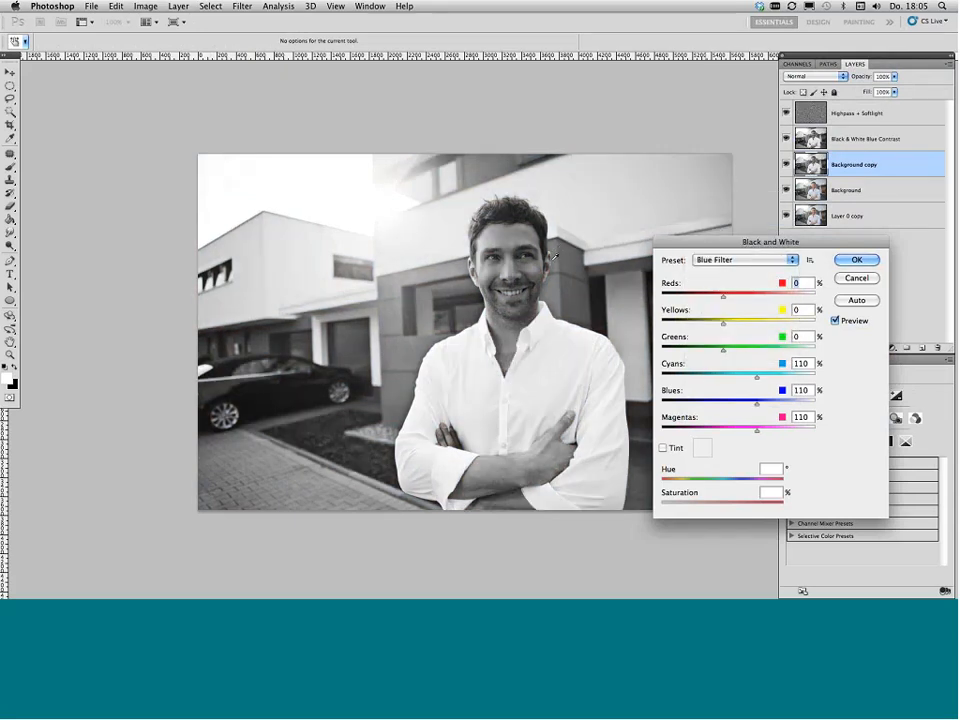
{"action": "left_click", "coordinate": [712, 260]}
{"action": "left_click", "coordinate": [740, 300]}
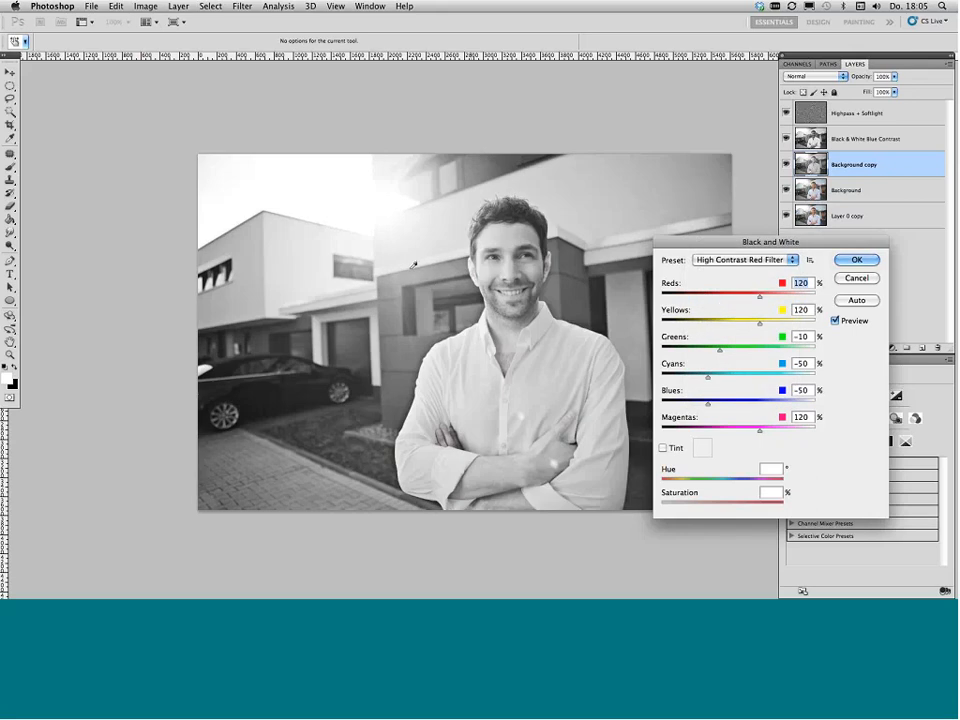
{"action": "key", "text": "Escape"}
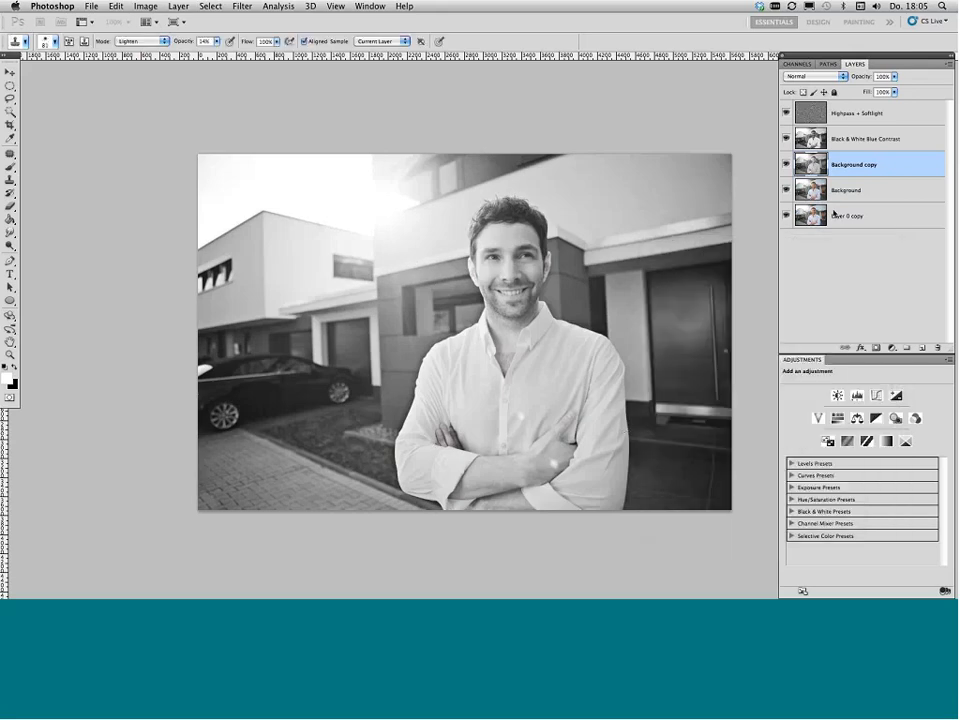
Step: Try Soft Light on the red-filtered Background copy layer and settle on Overlay blending
{"action": "left_click", "coordinate": [815, 76]}
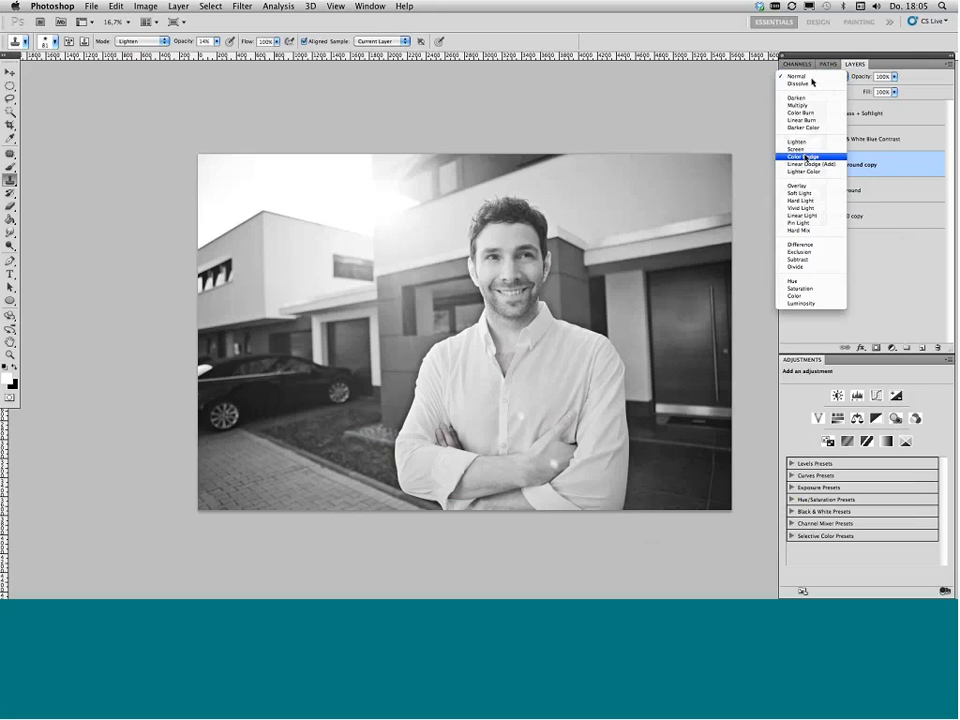
{"action": "left_click", "coordinate": [806, 193]}
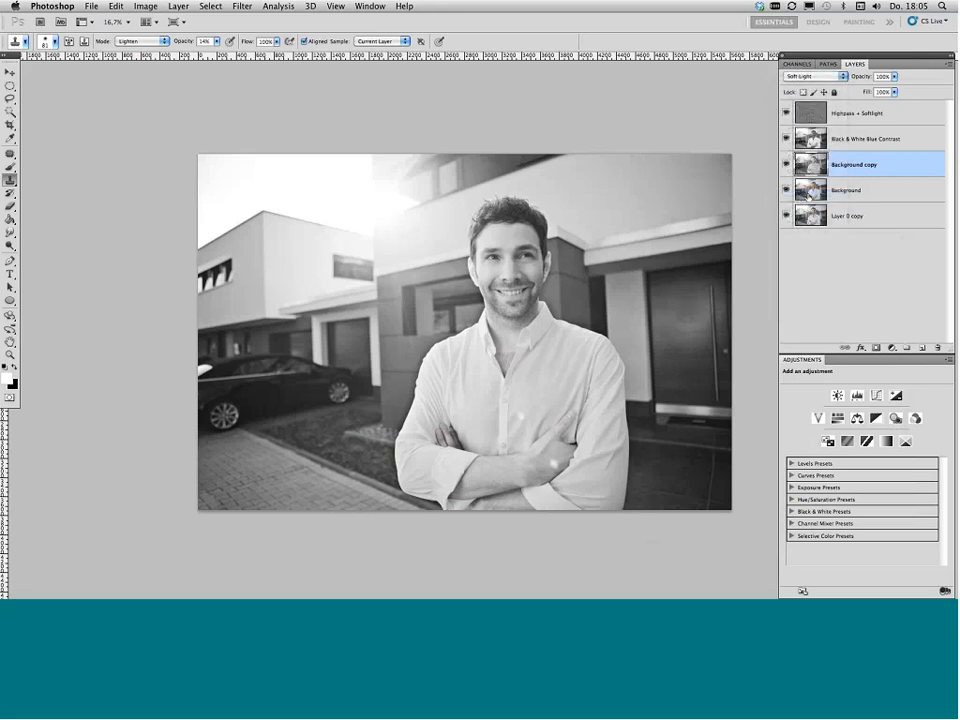
{"action": "left_click", "coordinate": [803, 76]}
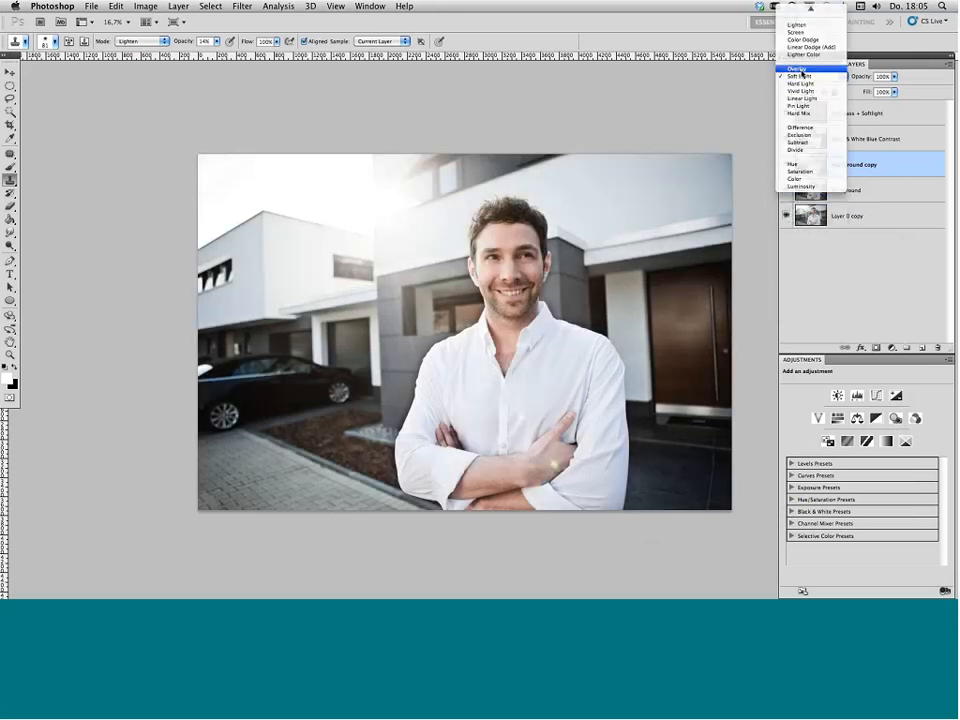
{"action": "left_click", "coordinate": [798, 68]}
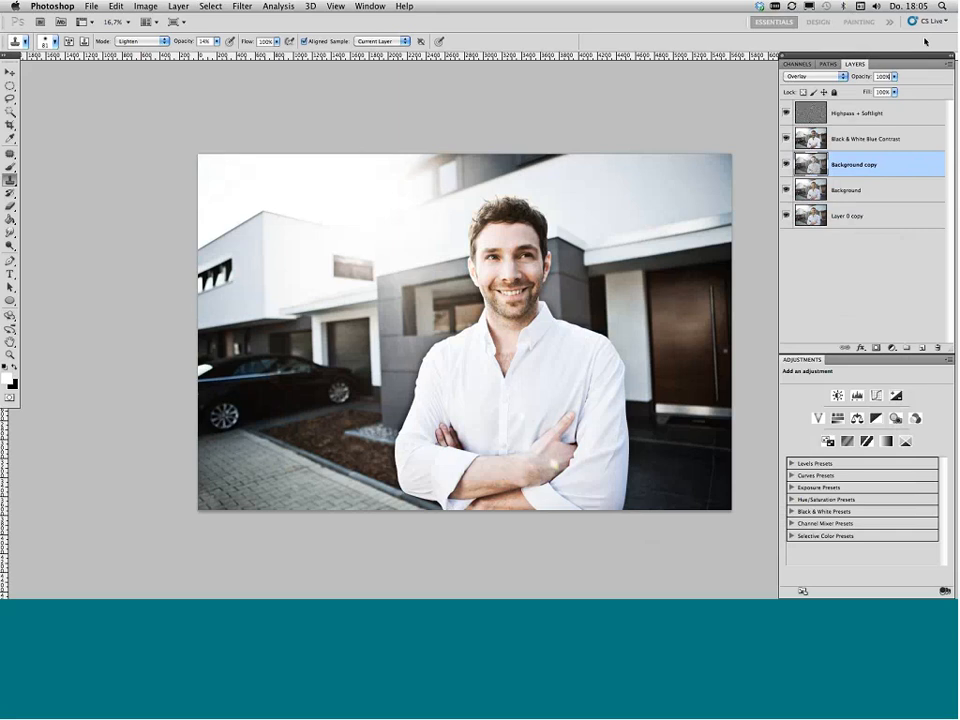
Step: Reduce the red-filtered Background copy layer's opacity through 70% and 50% to 30%
{"action": "type", "text": "70"}
{"action": "key", "text": "Return"}
{"action": "type", "text": "50"}
{"action": "key", "text": "Return"}
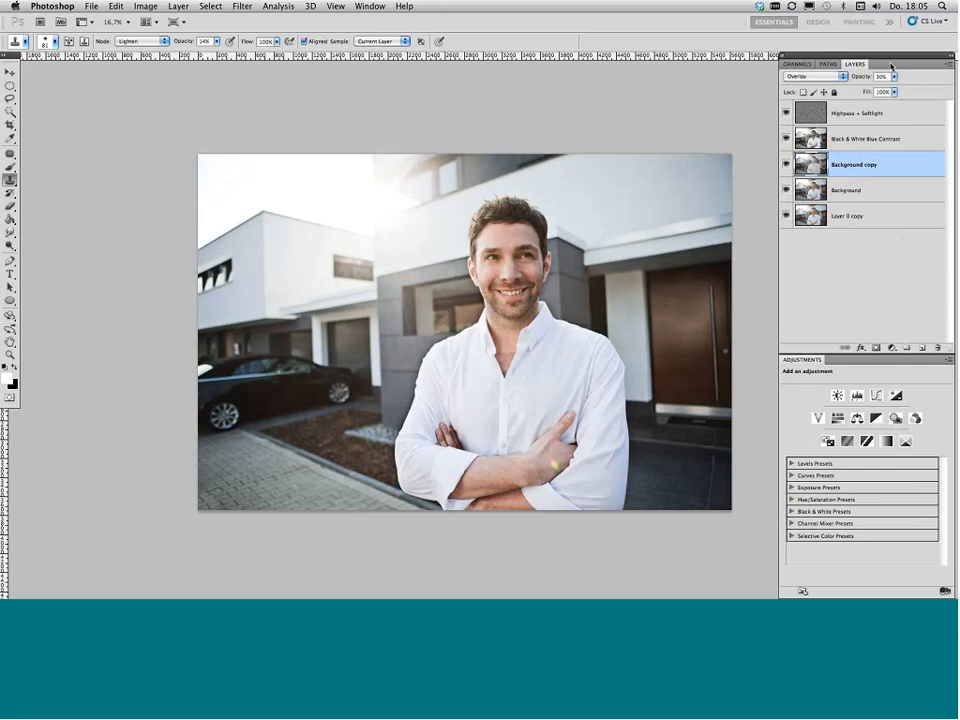
{"action": "key", "text": "shift+Down"}
{"action": "key", "text": "Up"}
Step: With the Highpass + Softlight layer active, draw a Lasso selection around both of the man's eyes
{"action": "left_click", "coordinate": [872, 113], "text": "super"}
{"action": "left_click", "coordinate": [855, 164], "text": "super"}
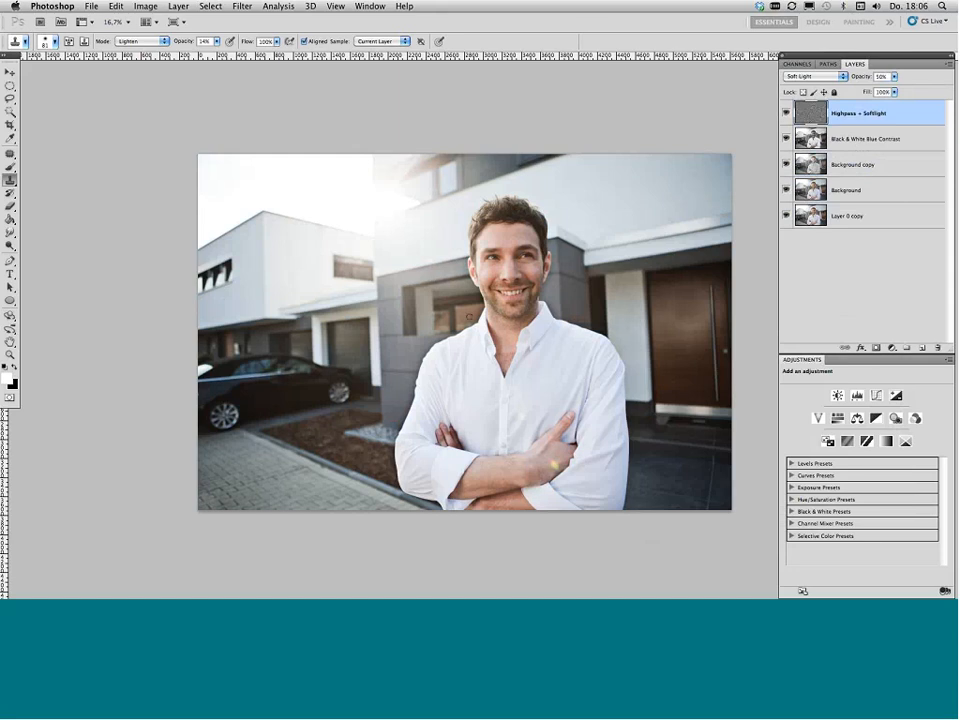
{"action": "left_click_drag", "start_coordinate": [476, 321], "coordinate": [470, 321]}
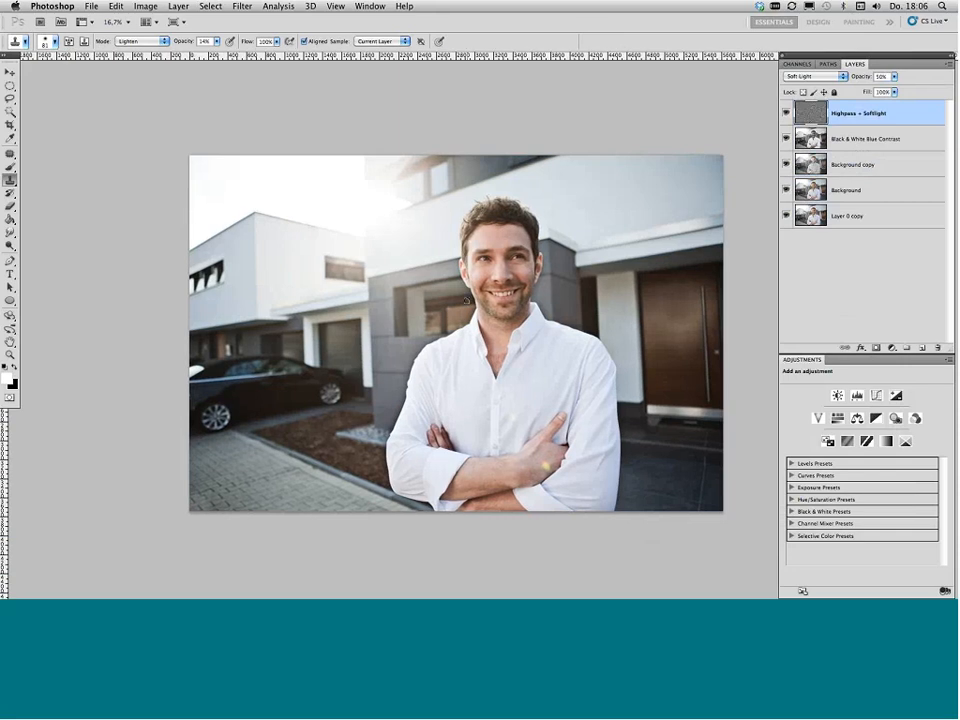
{"action": "key", "text": "super+plus"}
{"action": "key", "text": "l"}
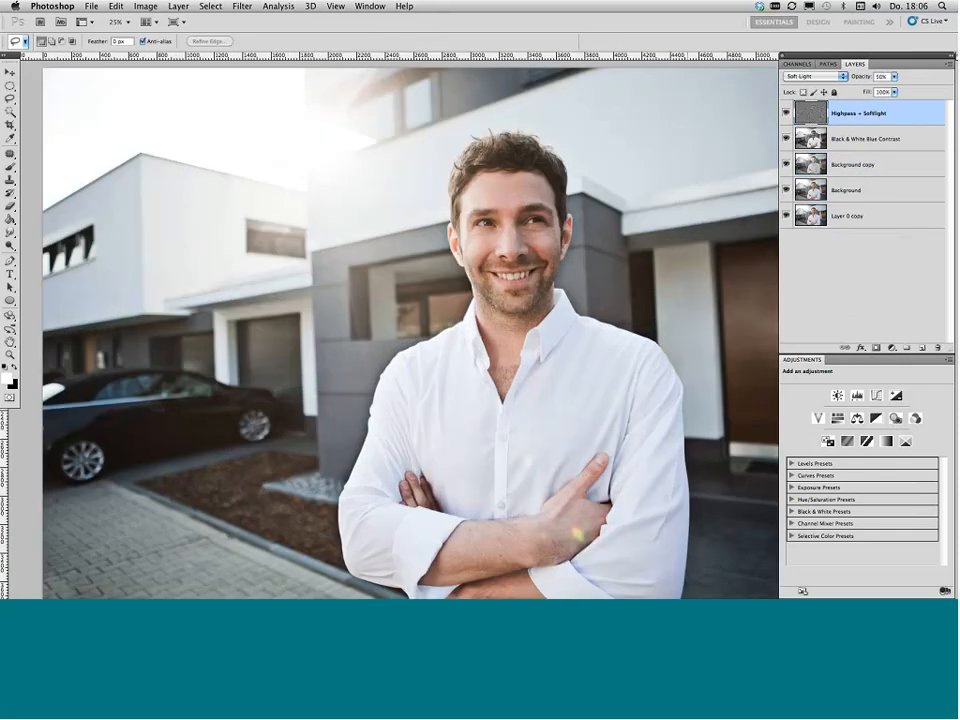
{"action": "key", "text": "super+plus"}
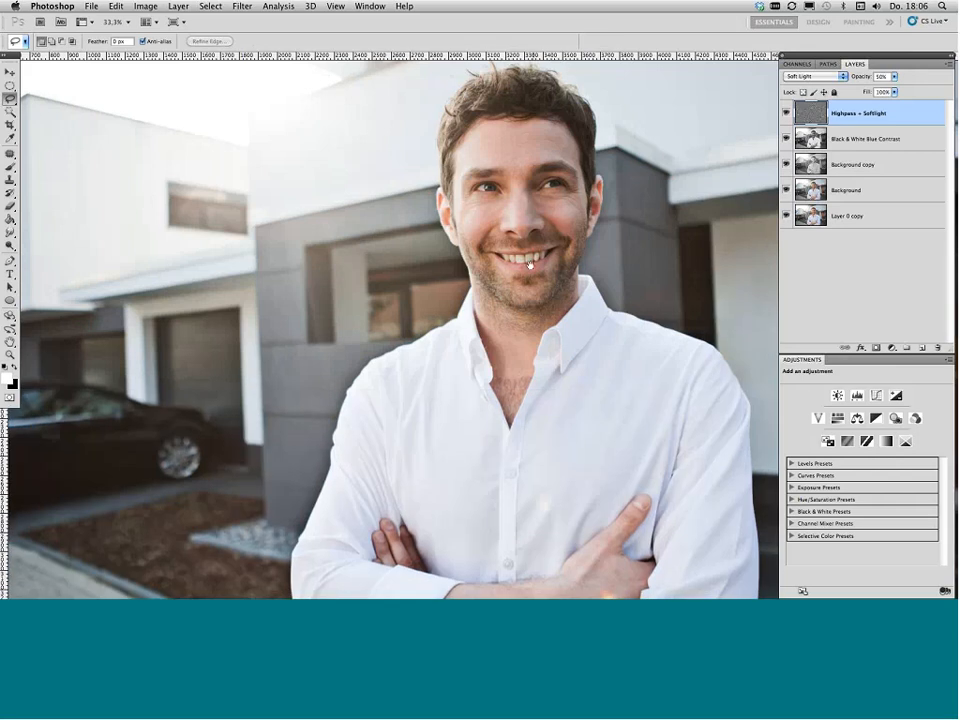
{"action": "left_click_drag", "start_coordinate": [529, 265], "coordinate": [529, 268]}
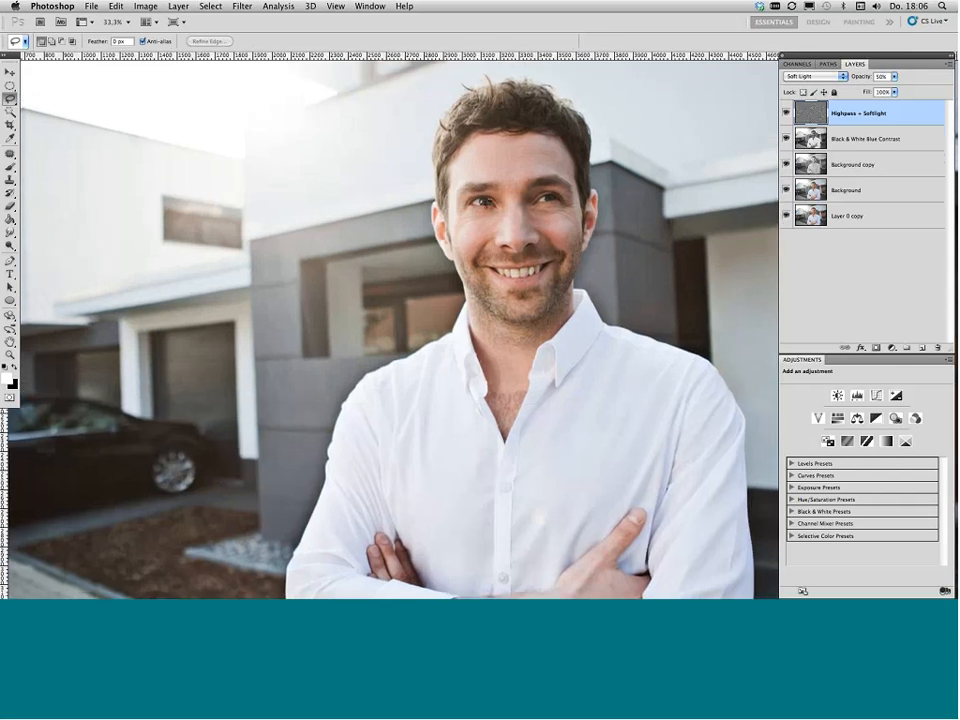
{"action": "left_click_drag", "start_coordinate": [482, 208], "coordinate": [468, 203]}
{"action": "mouse_move", "coordinate": [533, 203]}
{"action": "left_mouse_down"}
{"action": "mouse_move", "coordinate": [545, 189]}
{"action": "mouse_move", "coordinate": [560, 203]}
{"action": "mouse_move", "coordinate": [531, 202]}
{"action": "left_mouse_up"}
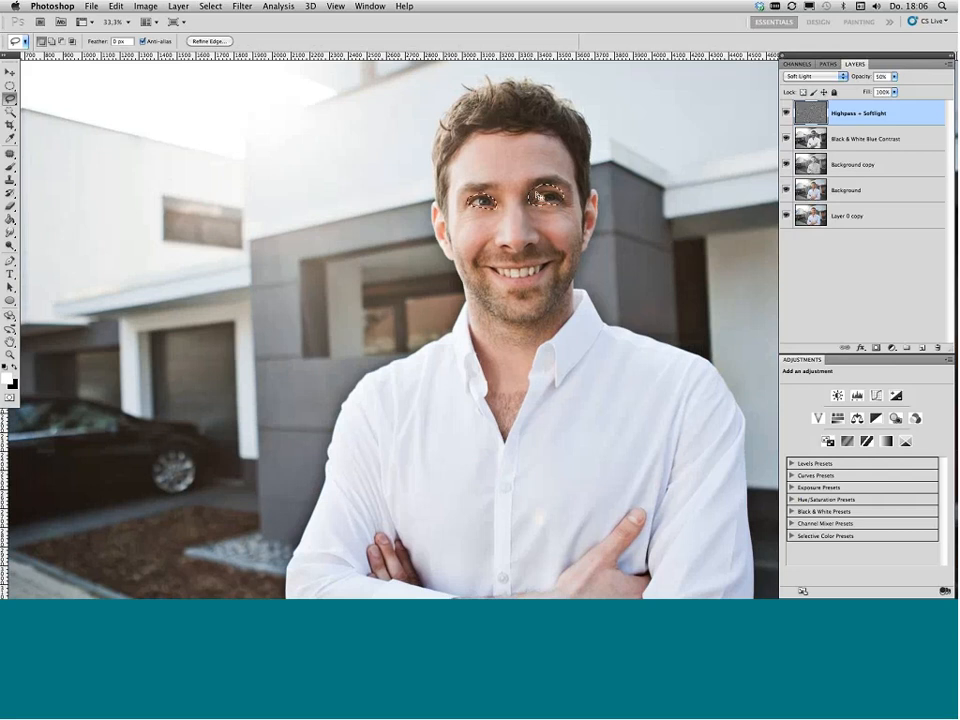
{"action": "left_click_drag", "start_coordinate": [538, 196], "coordinate": [531, 192]}
Step: Feather the selection around the man's eyes
{"action": "left_click", "coordinate": [210, 6]}
{"action": "mouse_move", "coordinate": [314, 153]}
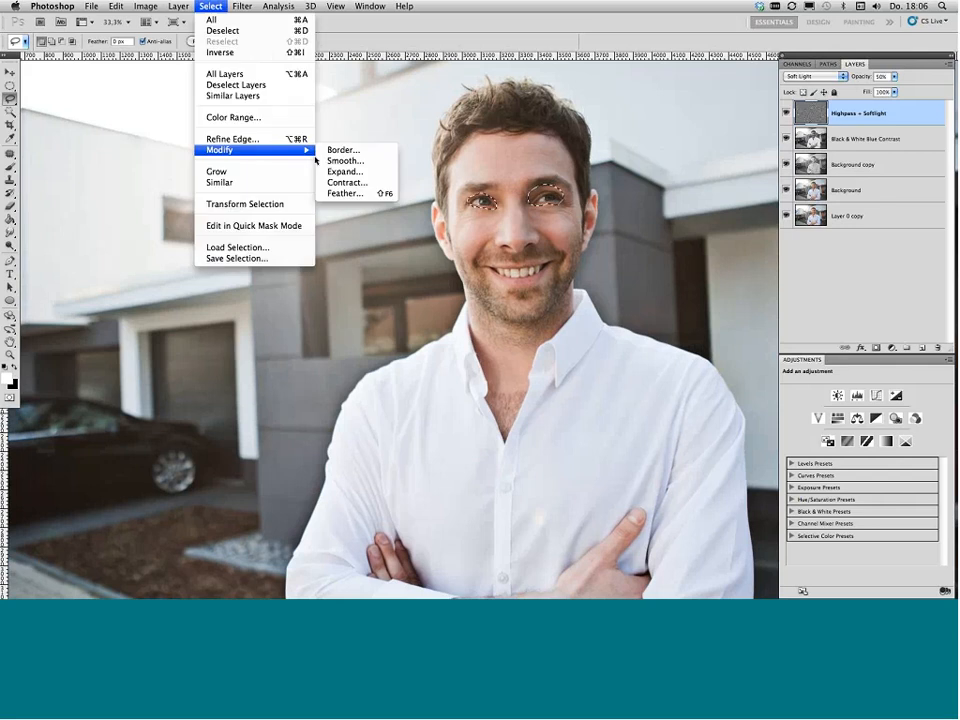
{"action": "key", "text": "Return"}
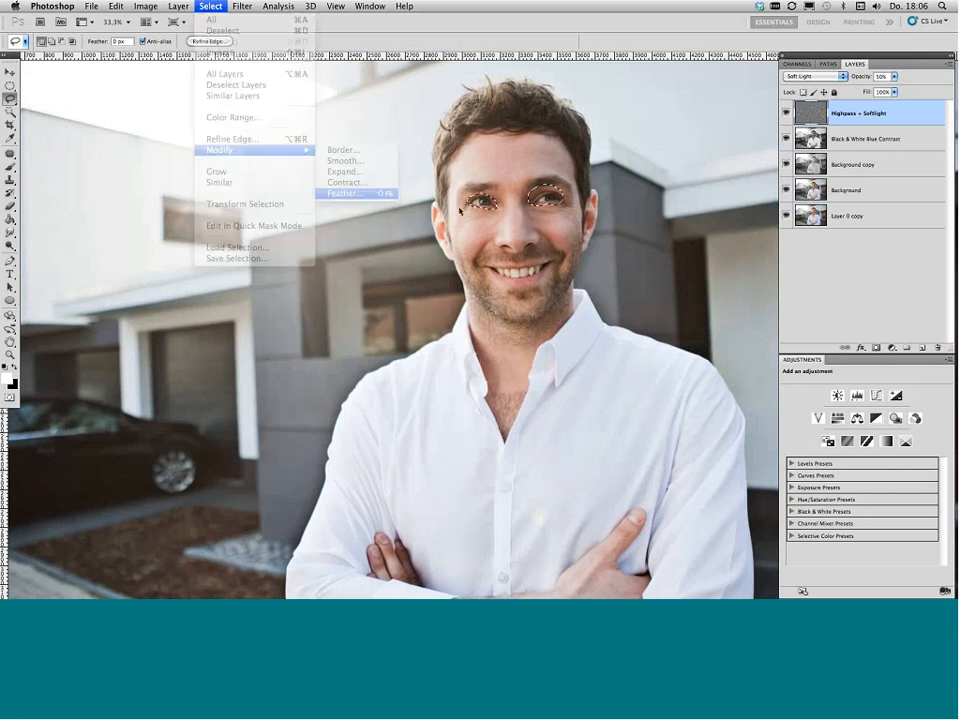
{"action": "key", "text": "Return"}
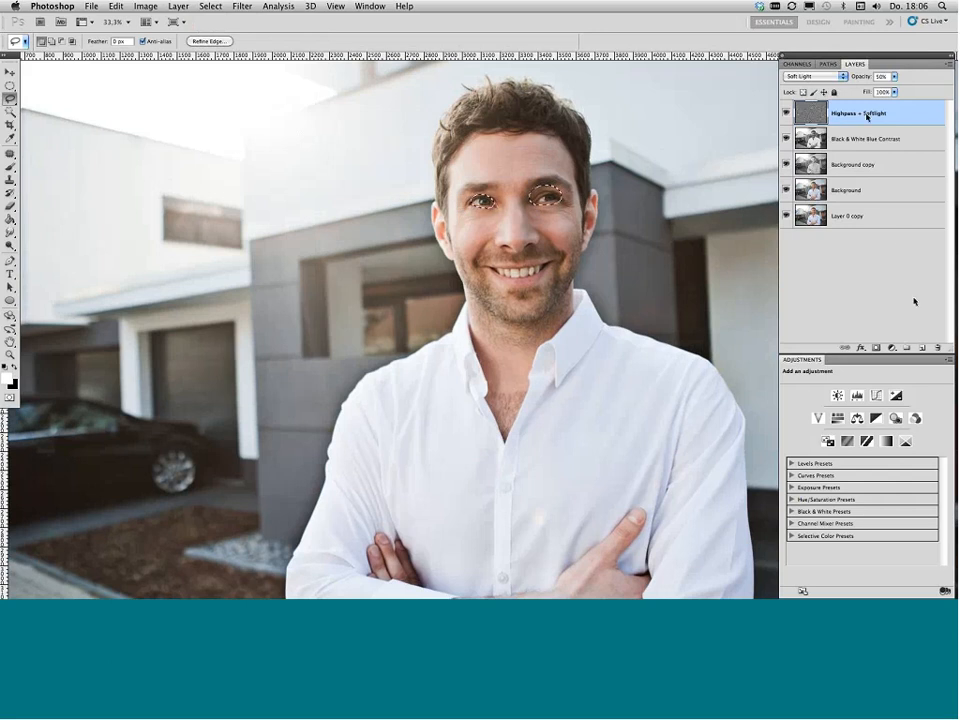
Step: Add a Curves adjustment layer for the eye selection and raise its RGB curve to output 142 at input 117, comparing before and after
{"action": "left_click", "coordinate": [892, 348]}
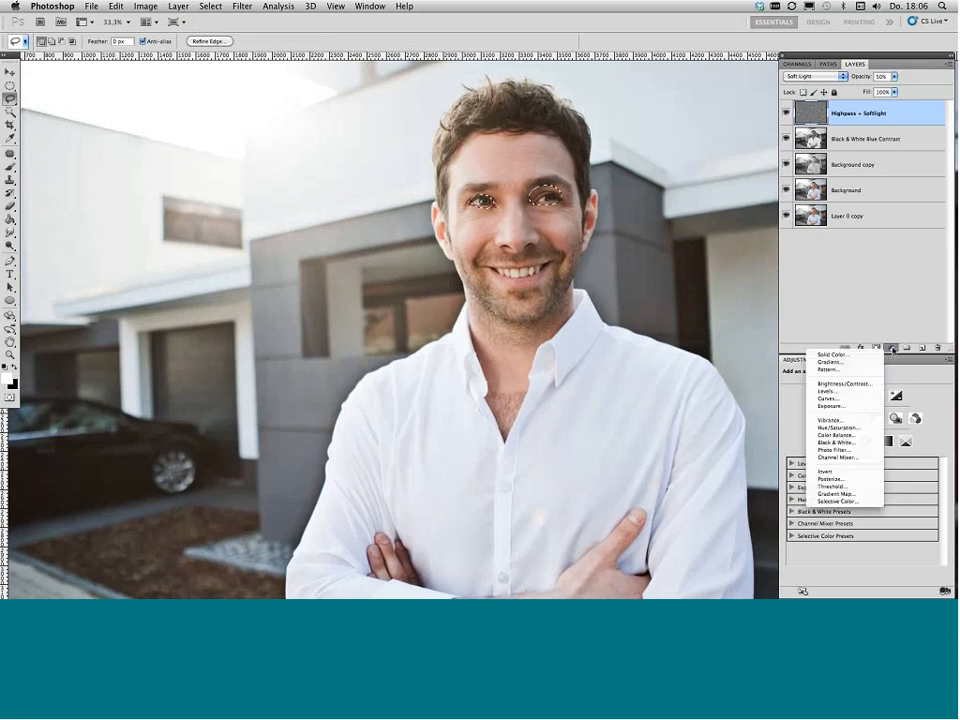
{"action": "left_click", "coordinate": [833, 399]}
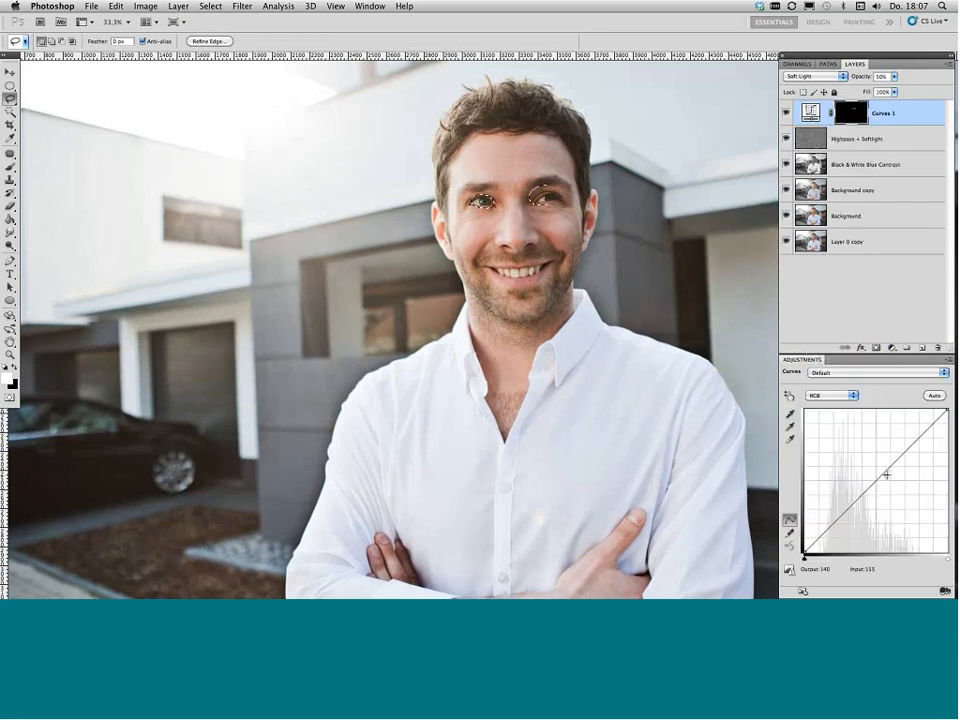
{"action": "left_click_drag", "start_coordinate": [886, 474], "coordinate": [870, 472]}
{"action": "left_click", "coordinate": [834, 591]}
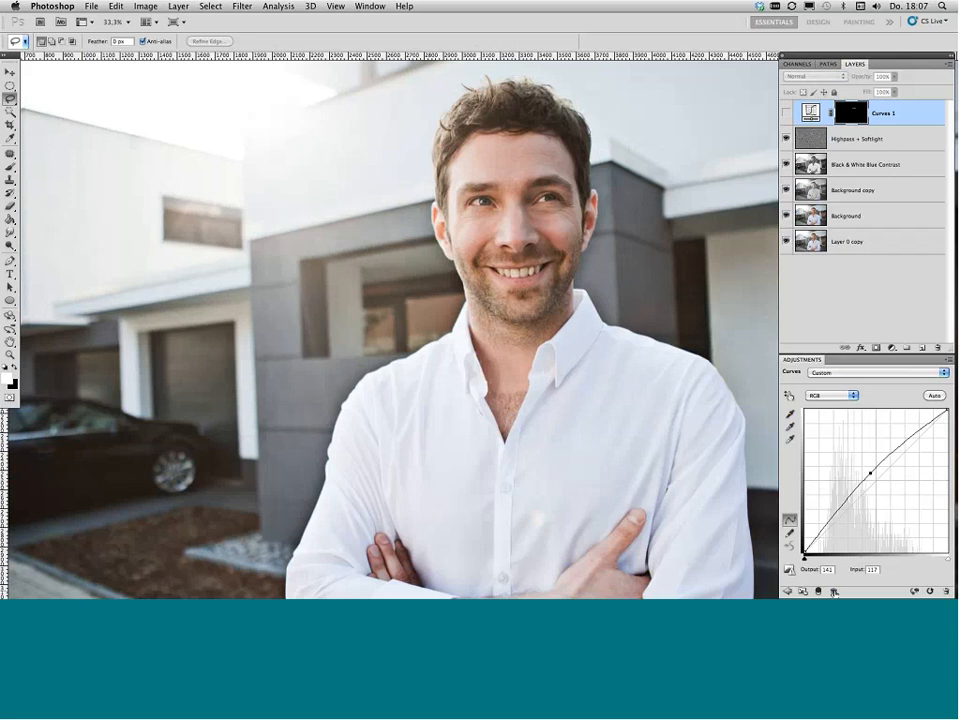
{"action": "left_click", "coordinate": [834, 592]}
{"action": "left_click", "coordinate": [834, 592]}
{"action": "left_click", "coordinate": [834, 592]}
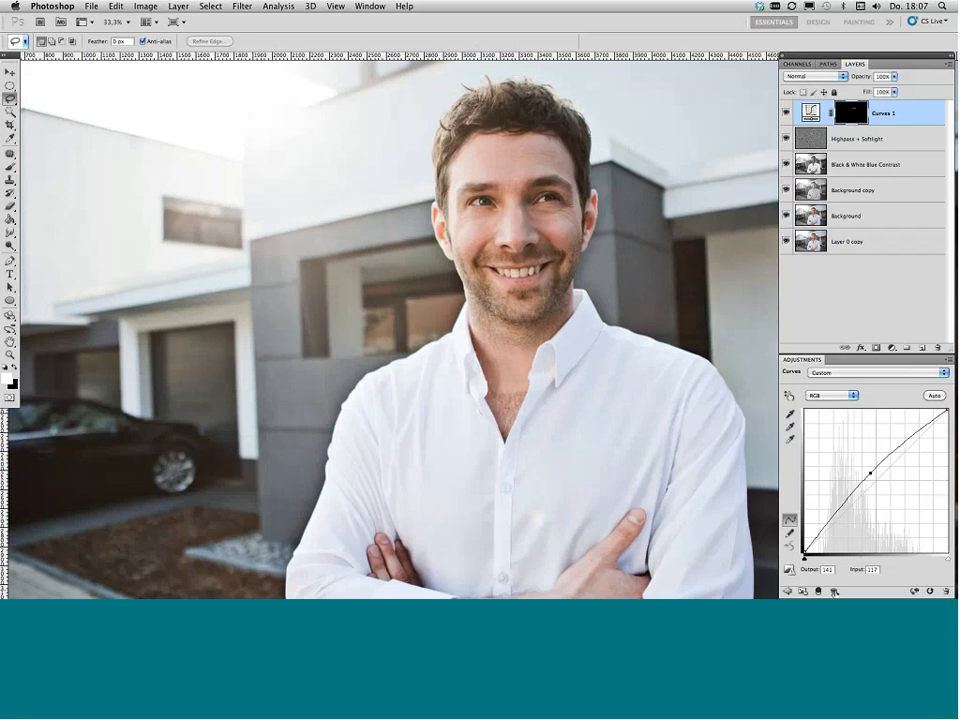
{"action": "left_click_drag", "start_coordinate": [870, 473], "coordinate": [870, 471]}
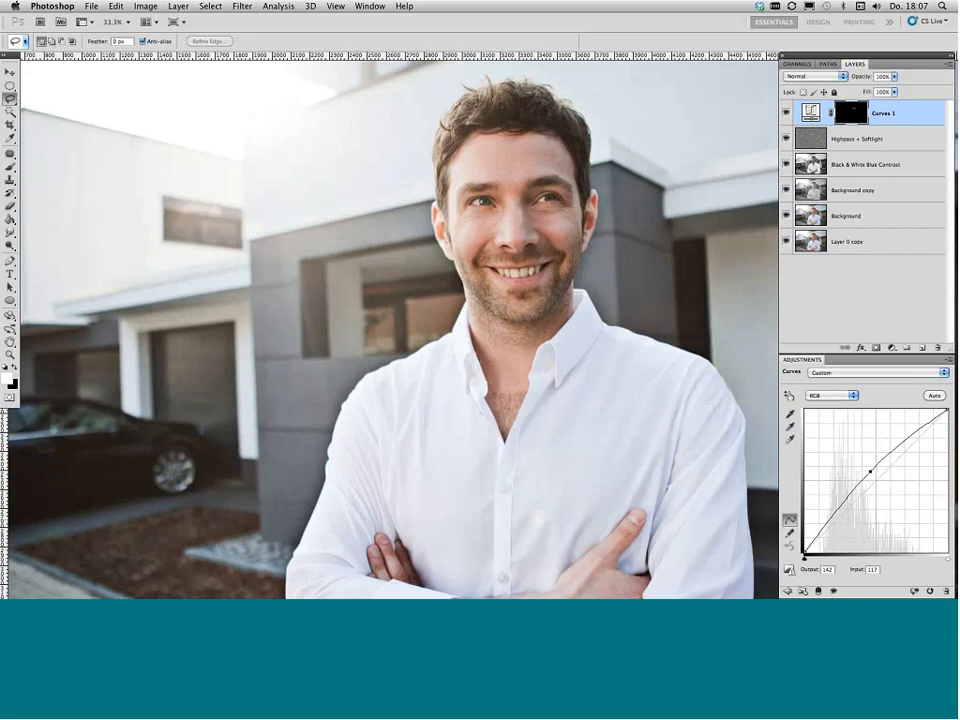
Step: Rename the Background copy layer to "Black & White Red Contrast"
{"action": "left_click", "coordinate": [880, 308]}
{"action": "left_click", "coordinate": [840, 217]}
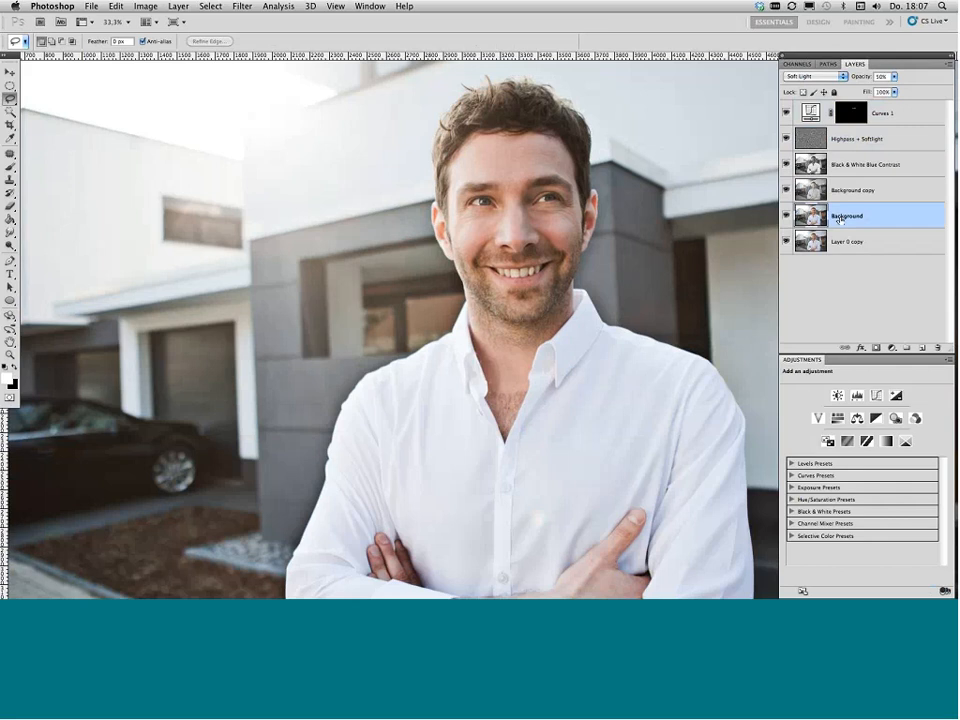
{"action": "left_click", "coordinate": [848, 139]}
{"action": "left_click", "coordinate": [850, 164]}
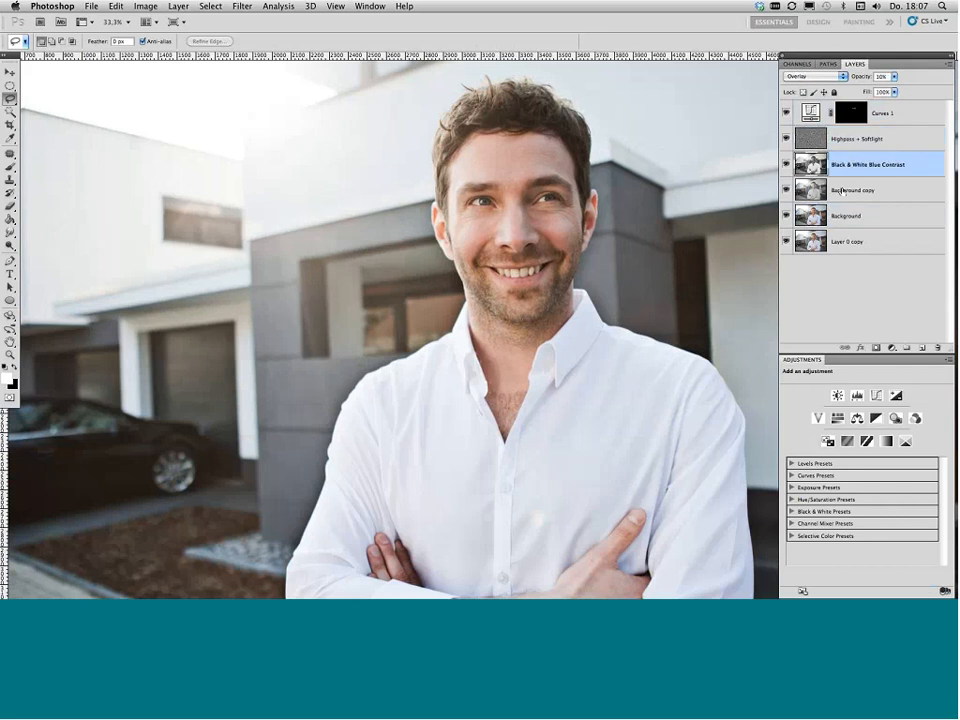
{"action": "left_click", "coordinate": [854, 191]}
{"action": "double_click", "coordinate": [854, 191]}
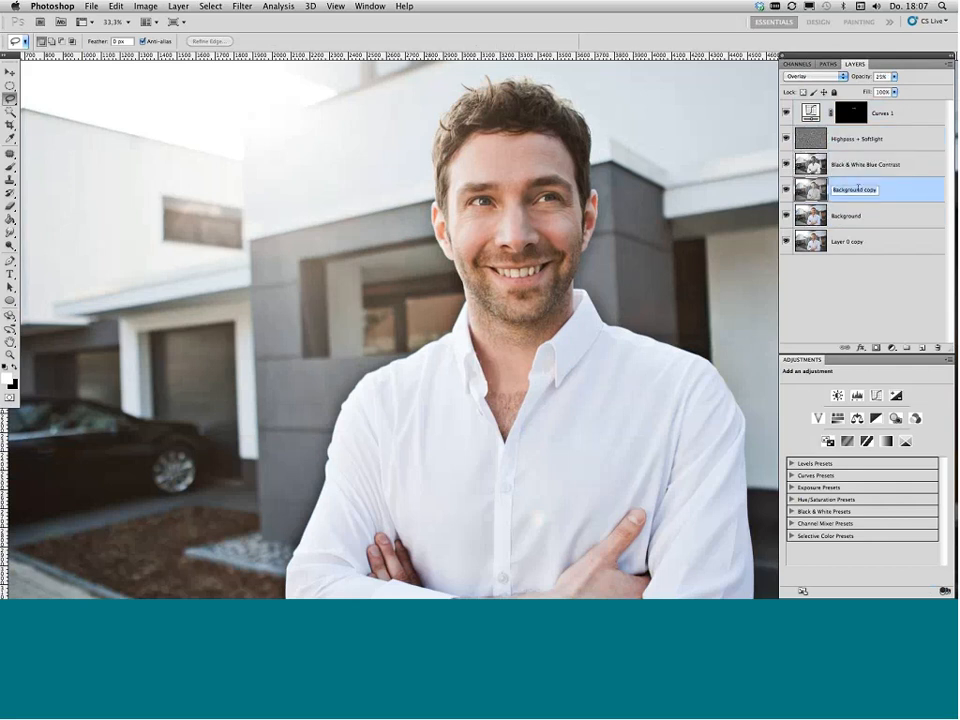
{"action": "type", "text": "Black & White Bed Contrast"}
{"action": "key", "text": "Return"}
Step: Hide the Background and Layer 0 copy layers to examine the enhancement layers on their own, and show both again
{"action": "left_click", "coordinate": [787, 216]}
{"action": "left_click", "coordinate": [791, 260]}
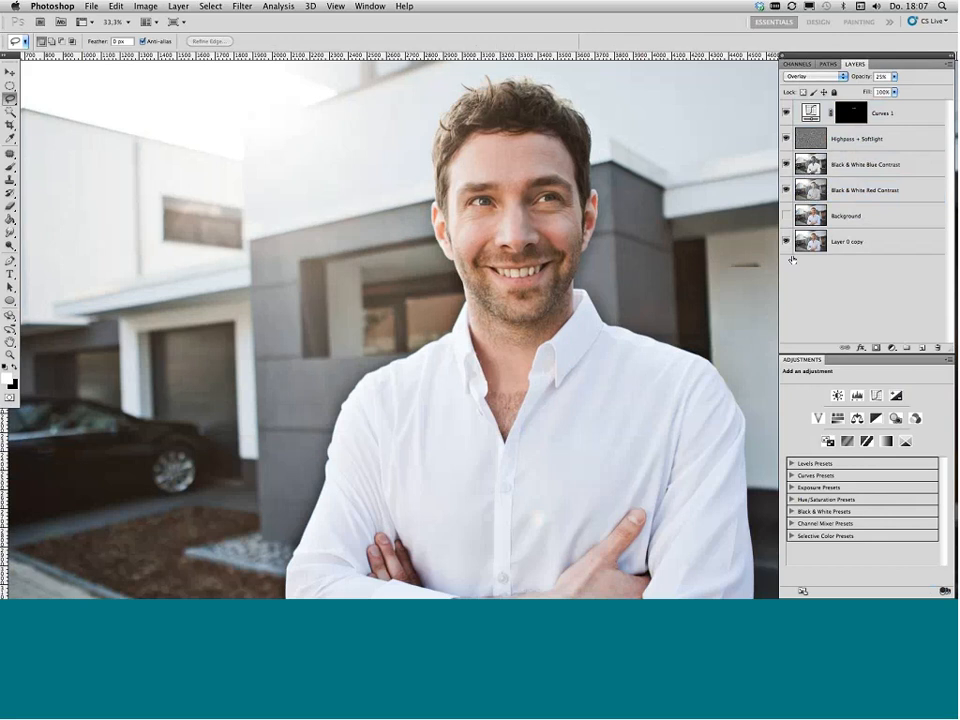
{"action": "left_click", "coordinate": [785, 241]}
{"action": "left_click", "coordinate": [785, 242]}
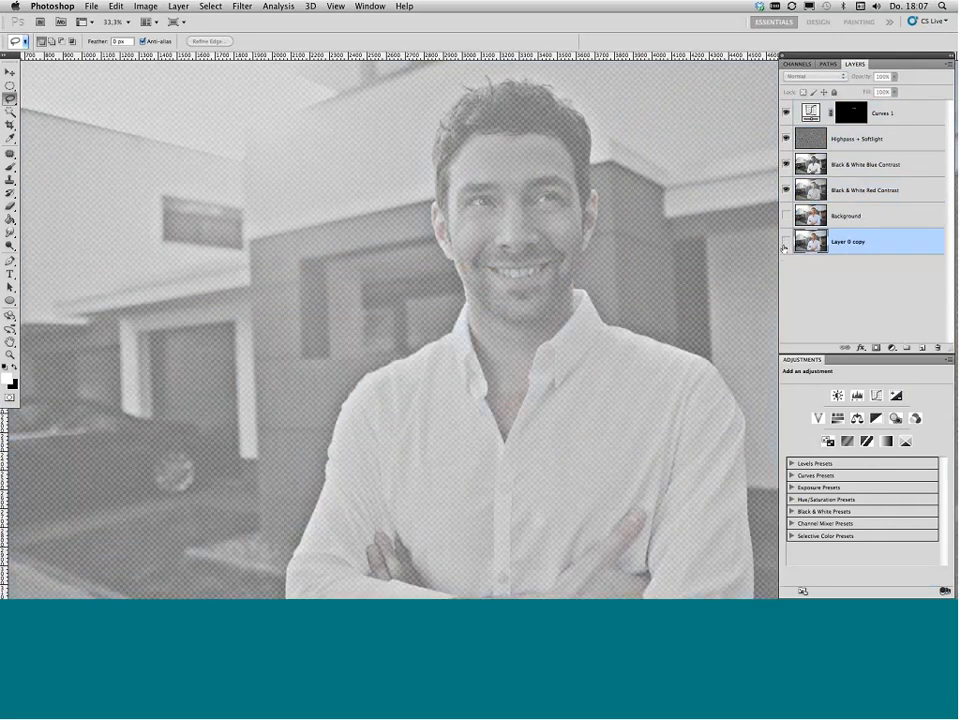
{"action": "key", "text": "super+0"}
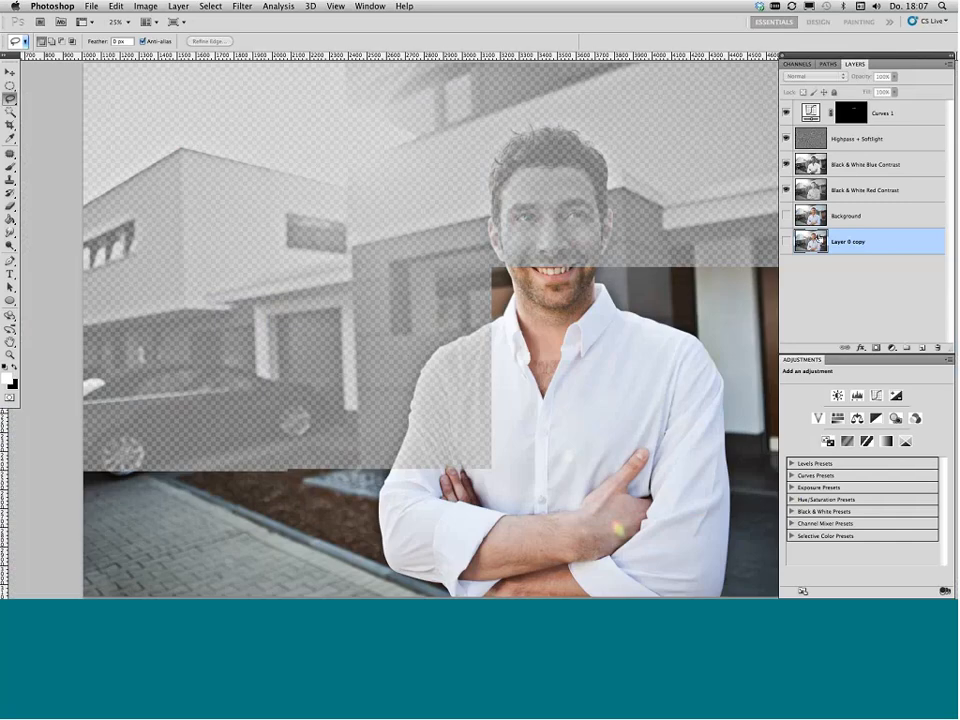
{"action": "key", "text": "super+minus"}
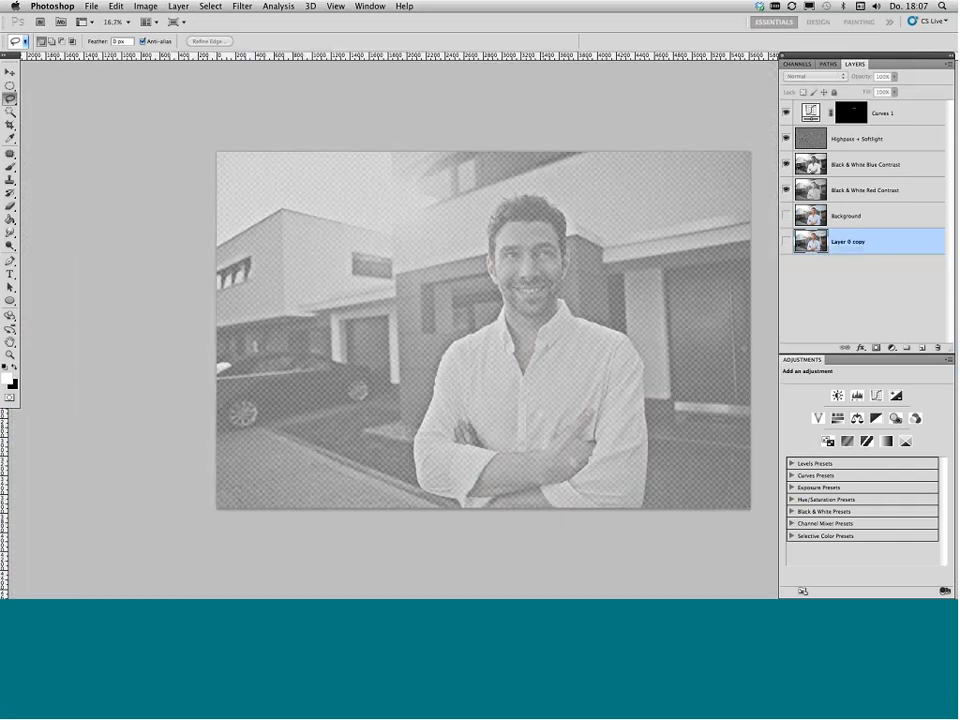
{"action": "left_click", "coordinate": [786, 216]}
{"action": "left_click", "coordinate": [786, 216]}
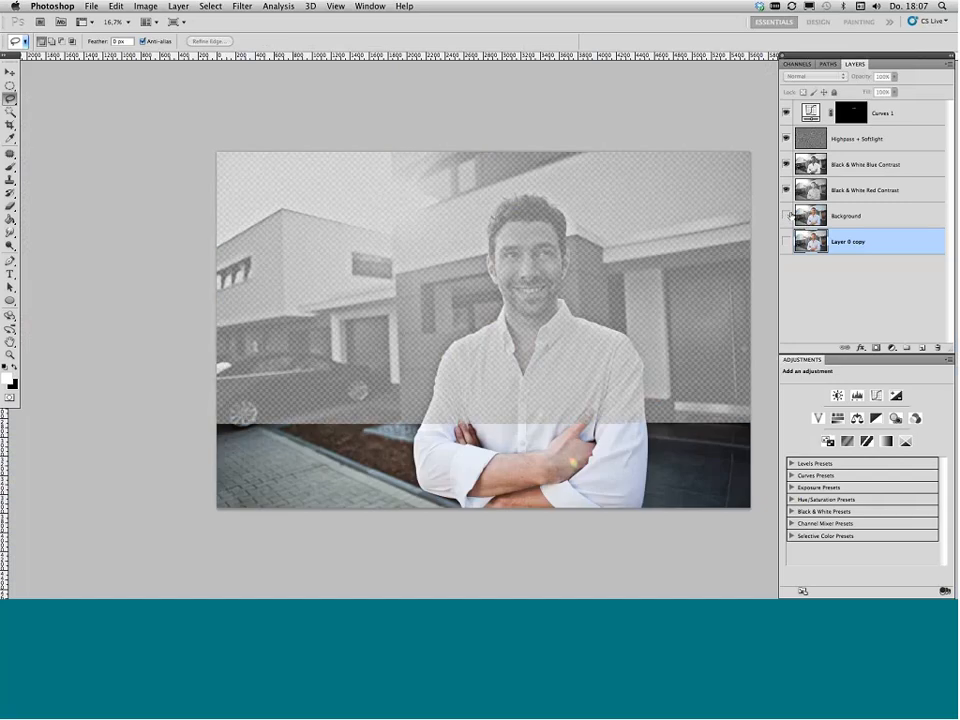
{"action": "left_click", "coordinate": [786, 216]}
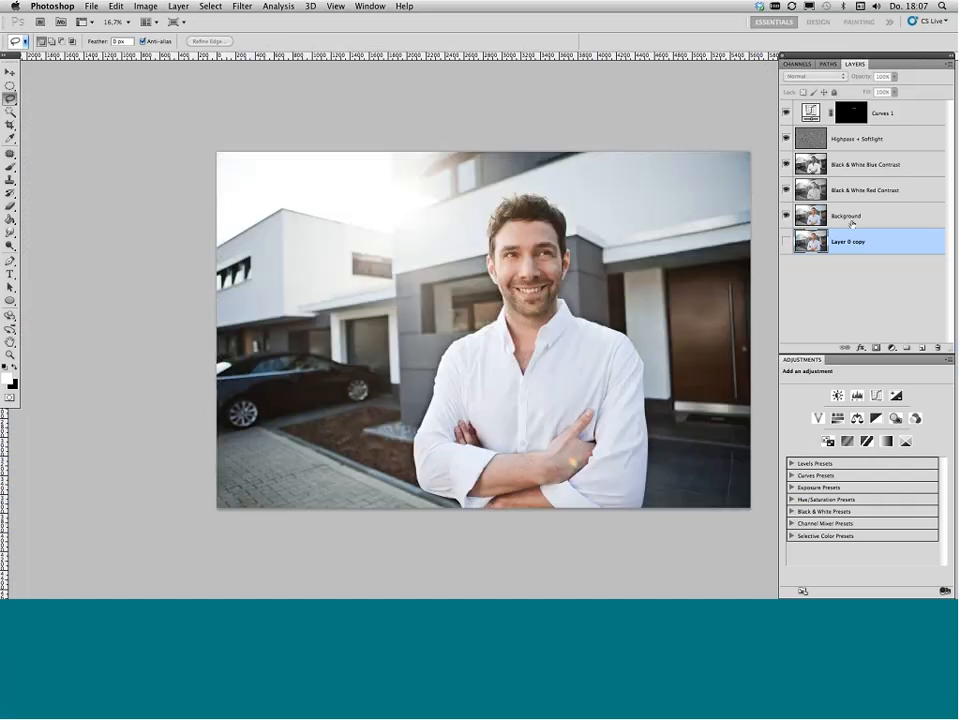
{"action": "left_click", "coordinate": [786, 241]}
Step: With the Background layer active, examine the man's face at 100% and return to the full-image view
{"action": "left_click", "coordinate": [836, 215]}
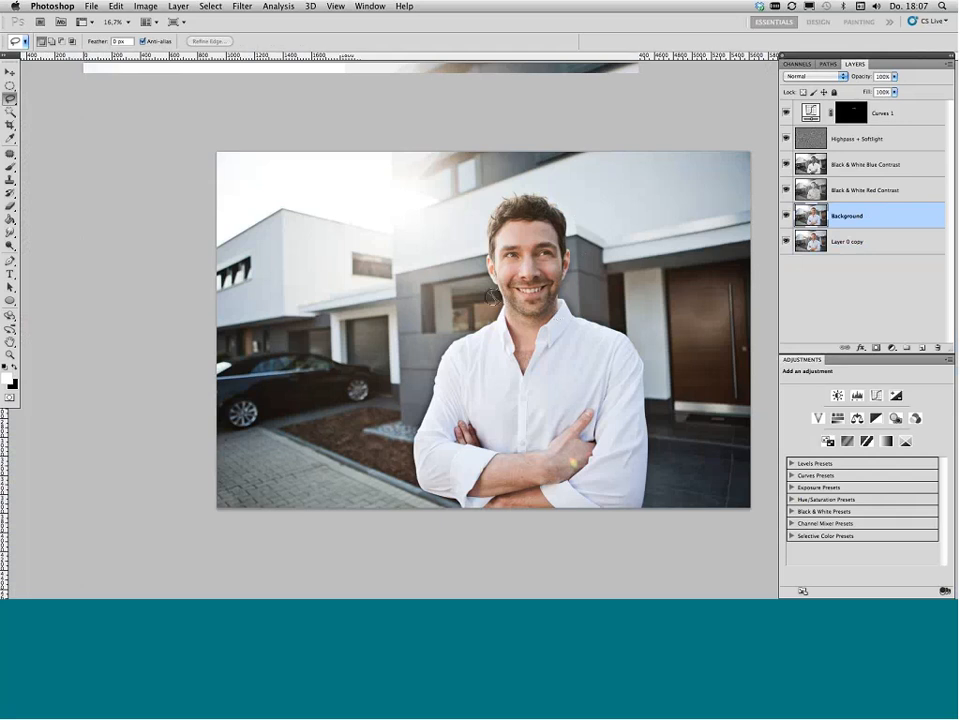
{"action": "key", "text": "super+1"}
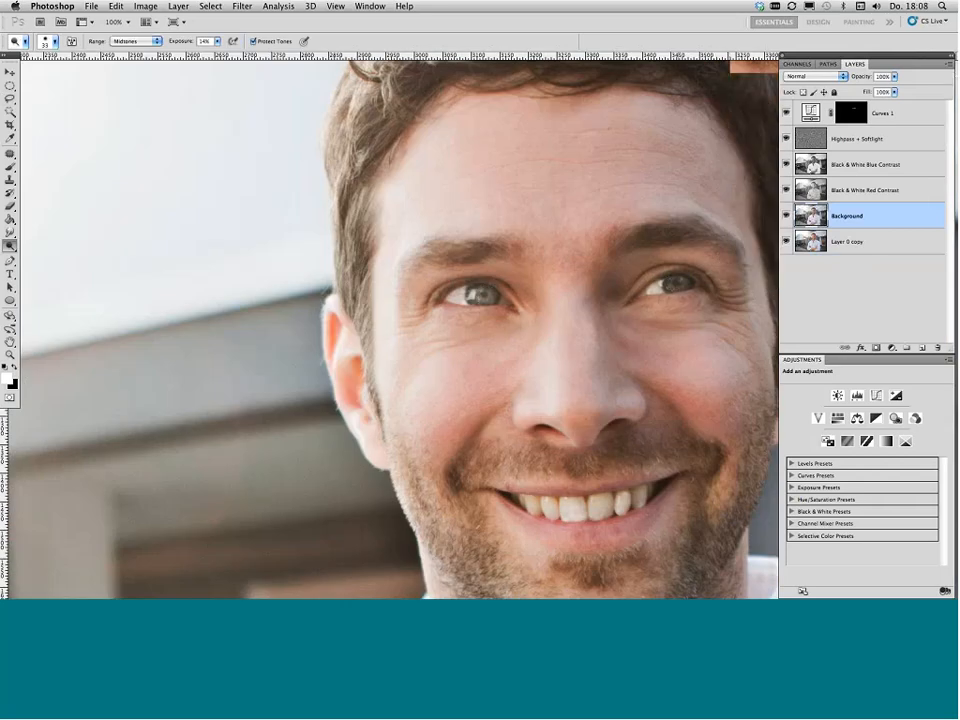
{"action": "key", "text": "super+minus"}
{"action": "key", "text": "super+minus"}
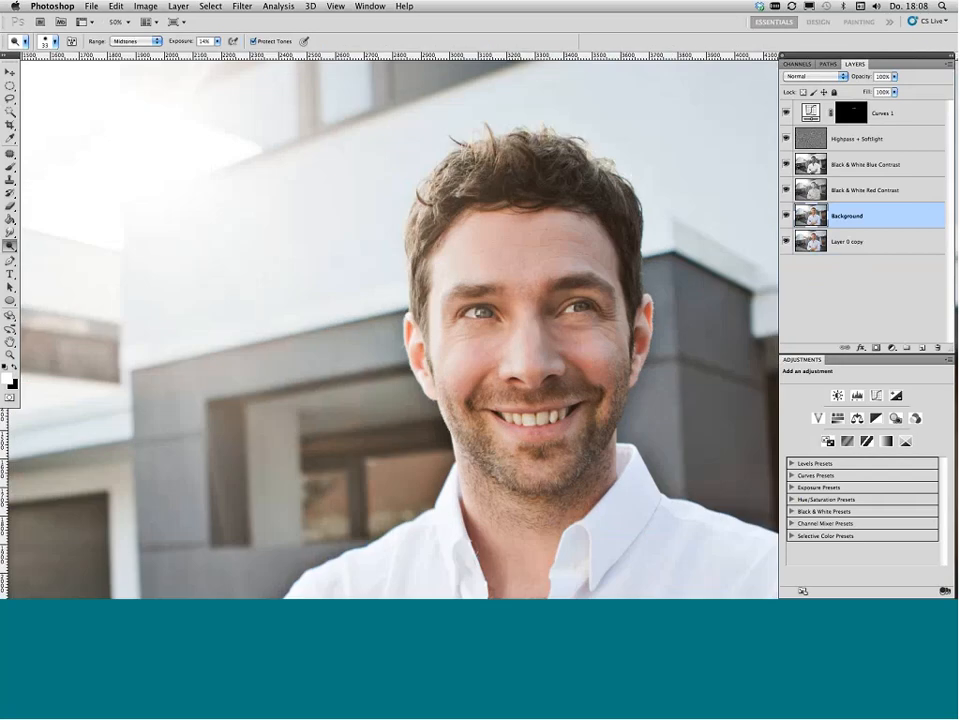
{"action": "key", "text": "super+minus"}
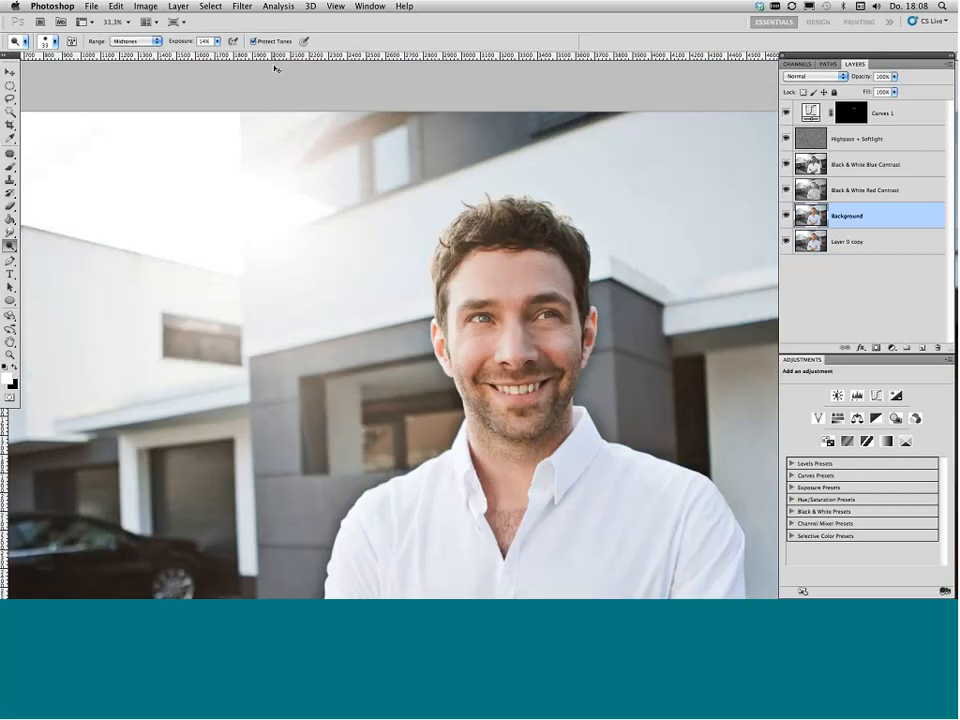
{"action": "key", "text": "super+minus"}
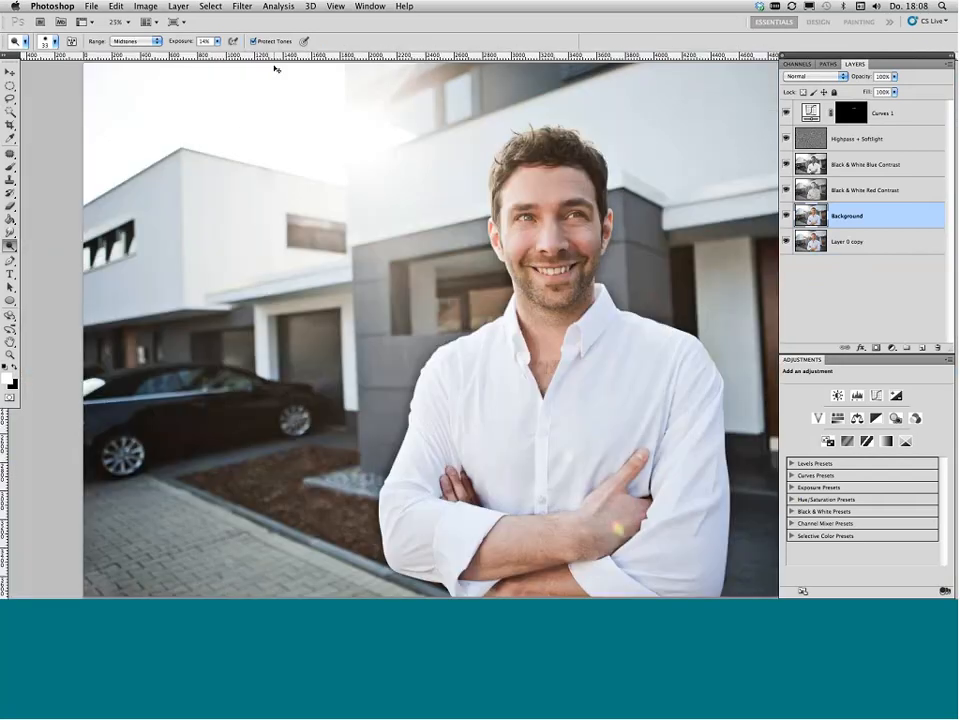
{"action": "key", "text": "super+minus"}
Step: With the Highpass + Softlight layer active, draw a Lasso selection around the man's whole figure
{"action": "key", "text": "l"}
{"action": "key", "text": "alt+bracketright"}
{"action": "key", "text": "alt+bracketright"}
{"action": "key", "text": "alt+bracketright"}
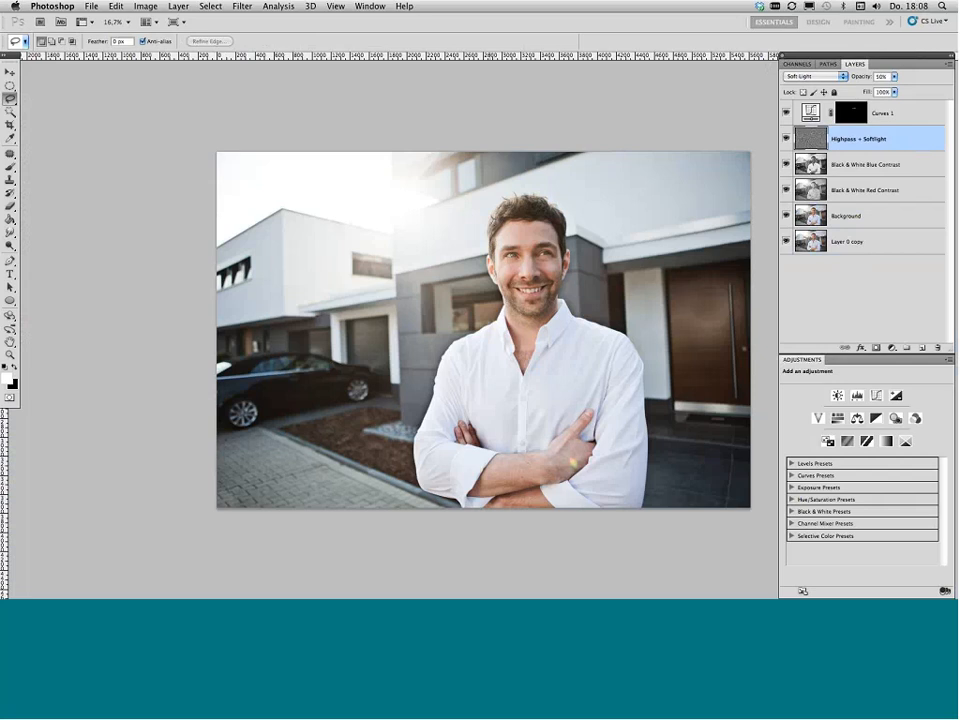
{"action": "mouse_move", "coordinate": [475, 335]}
{"action": "left_mouse_down"}
{"action": "mouse_move", "coordinate": [641, 374]}
{"action": "mouse_move", "coordinate": [628, 335]}
{"action": "mouse_move", "coordinate": [571, 313]}
{"action": "left_mouse_up"}
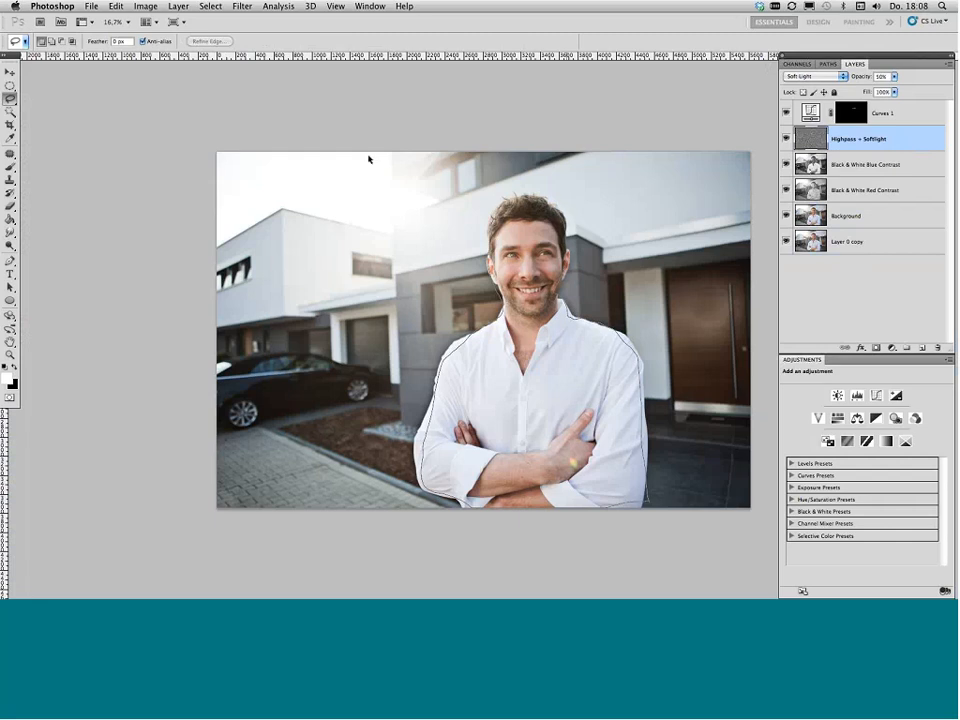
Step: Feather the selection around the man's figure
{"action": "left_click", "coordinate": [242, 6]}
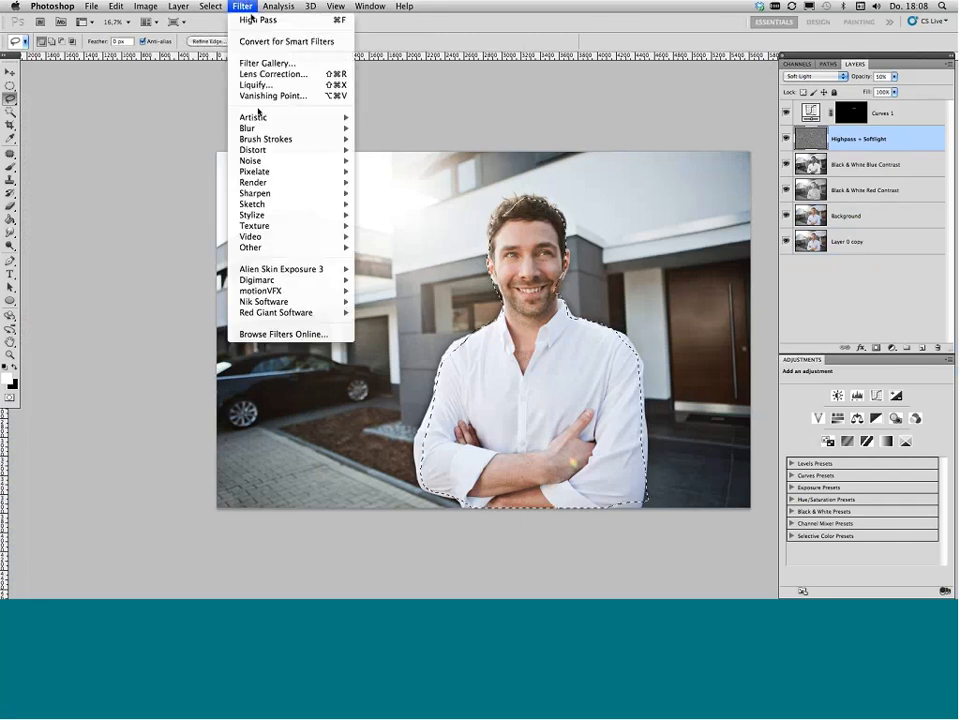
{"action": "mouse_move", "coordinate": [210, 6]}
{"action": "mouse_move", "coordinate": [303, 150]}
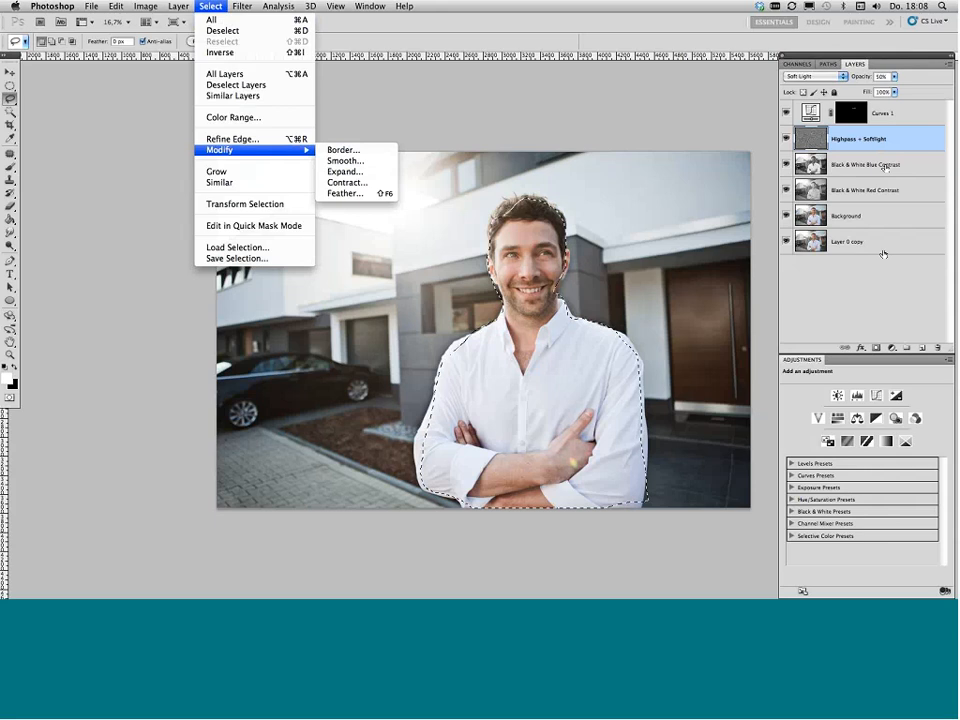
{"action": "key", "text": "shift+F6"}
{"action": "key", "text": "Return"}
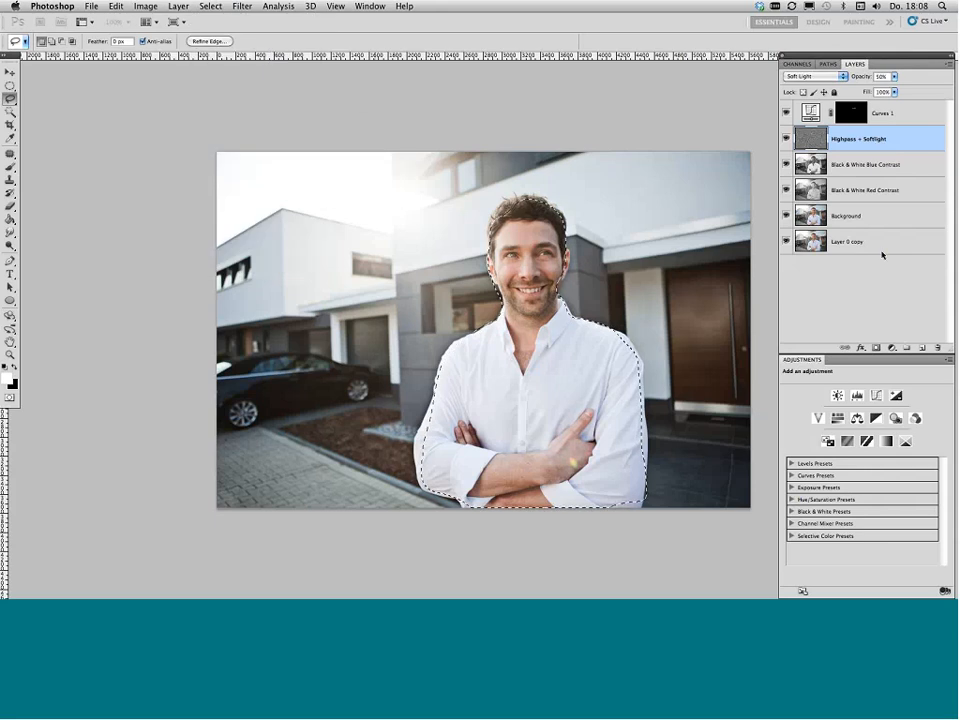
Step: Add a Curves adjustment layer masked to the man's figure and switch it to the Blue channel
{"action": "left_click", "coordinate": [892, 349]}
{"action": "left_click", "coordinate": [905, 407]}
{"action": "left_click", "coordinate": [832, 396]}
{"action": "left_click", "coordinate": [826, 418]}
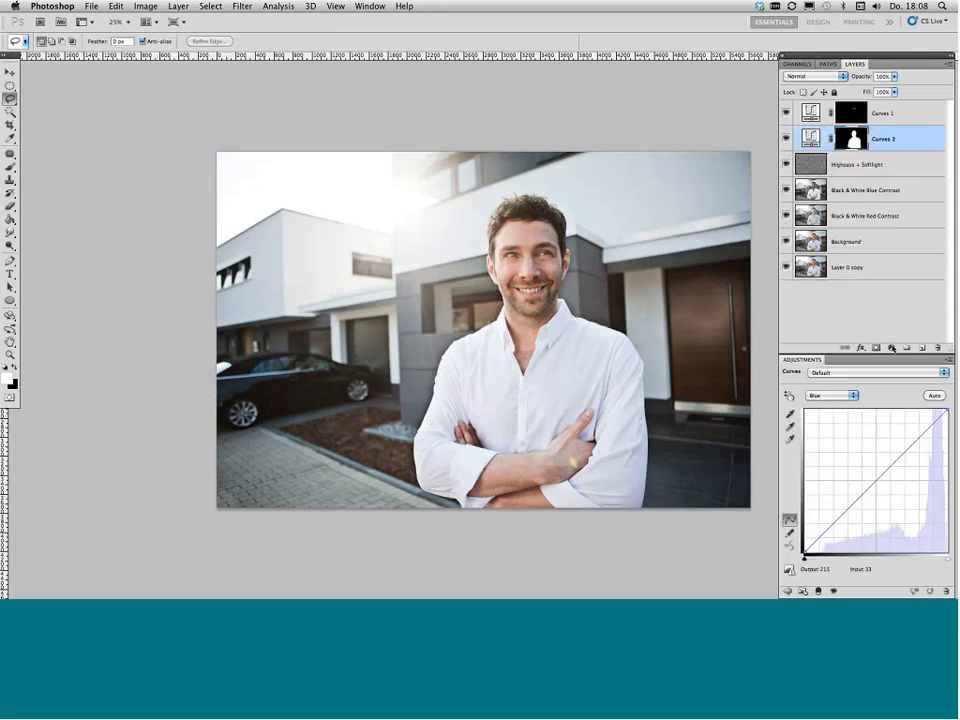
Step: Sample the man's forehead as a point on the Blue curve and lower it to output 159 at input 162
{"action": "key", "text": "super+plus"}
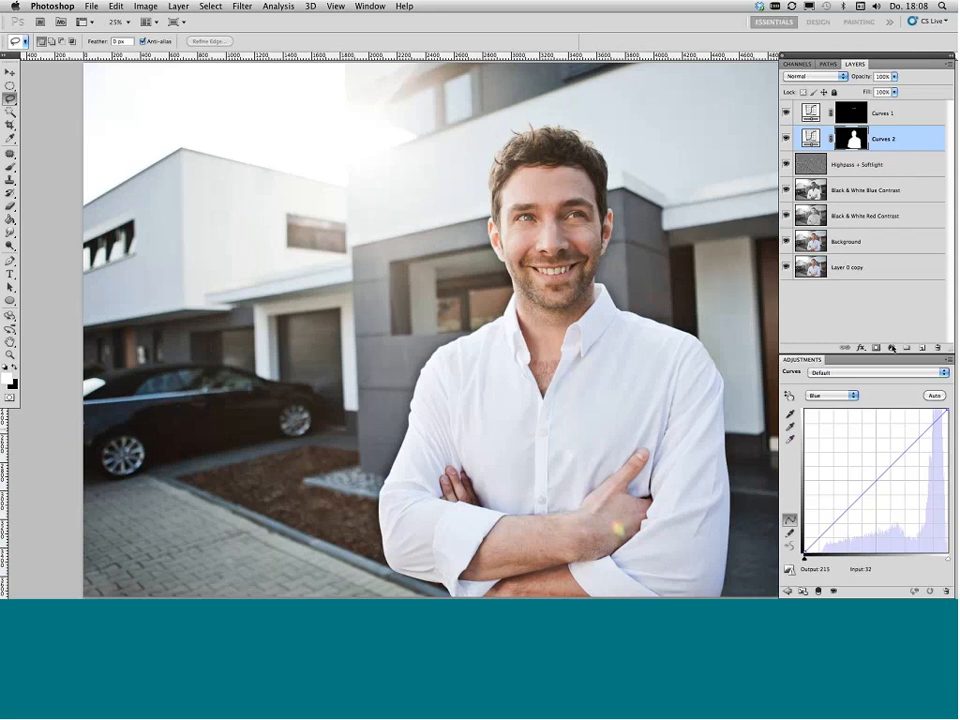
{"action": "left_click", "coordinate": [832, 396]}
{"action": "left_click", "coordinate": [828, 397]}
{"action": "key", "text": "i"}
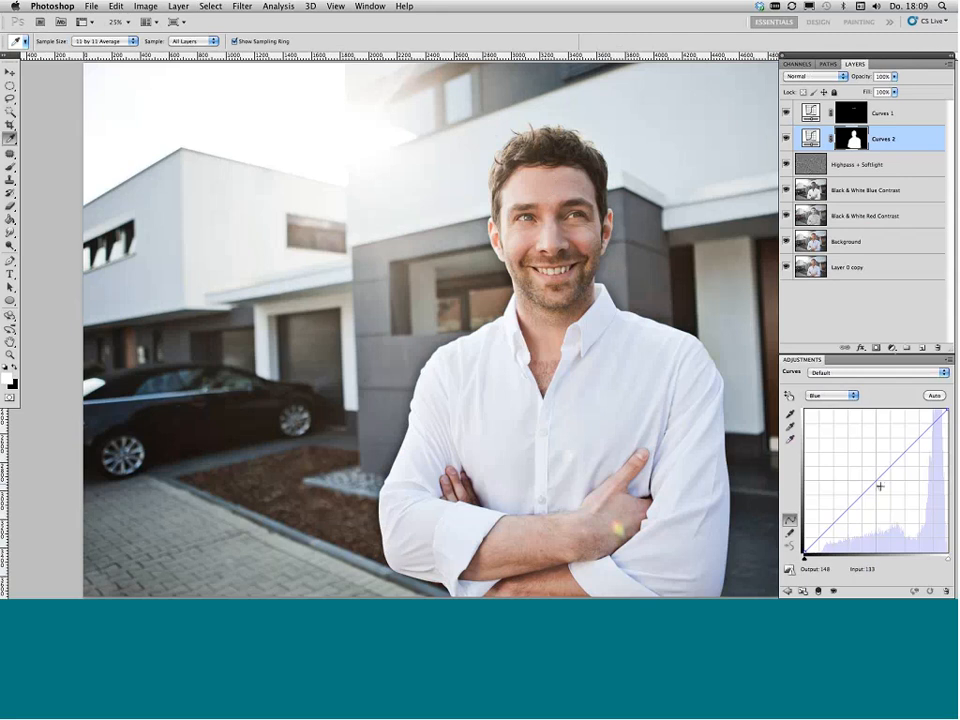
{"action": "left_click", "coordinate": [537, 183], "text": "ctrl"}
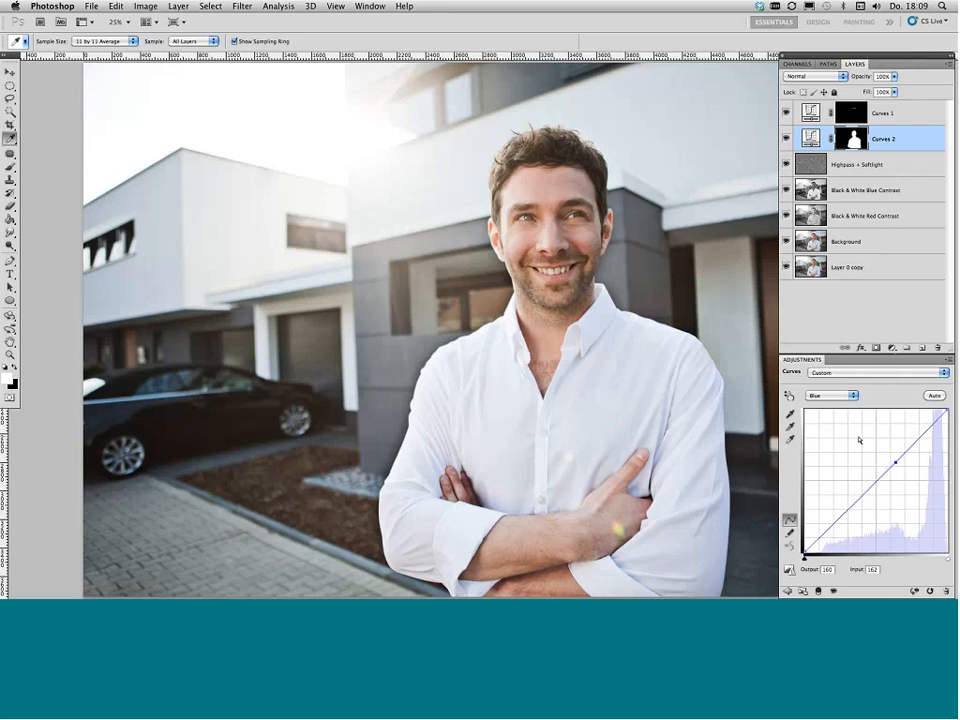
{"action": "key", "text": "Down"}
Step: Sample the man's face as a point on the Green curve and set it to output 145 at input 146
{"action": "left_click", "coordinate": [830, 395]}
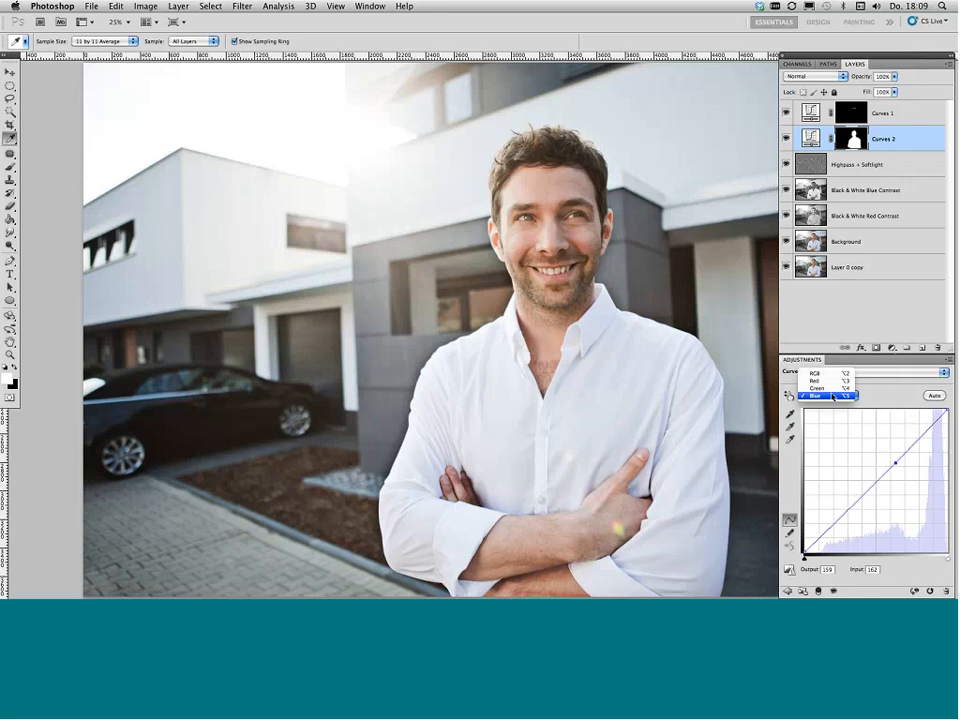
{"action": "left_click", "coordinate": [824, 388]}
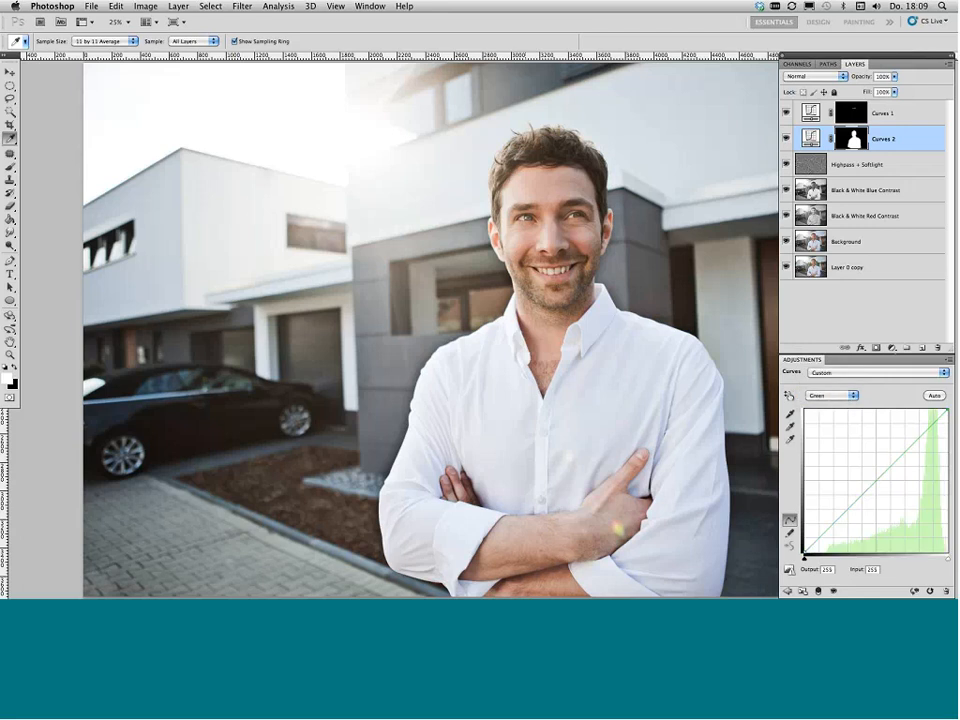
{"action": "left_click", "coordinate": [835, 398]}
{"action": "left_click", "coordinate": [828, 395]}
{"action": "left_click", "coordinate": [493, 180]}
{"action": "key", "text": "Down"}
{"action": "key", "text": "Up"}
{"action": "key", "text": "super+minus"}
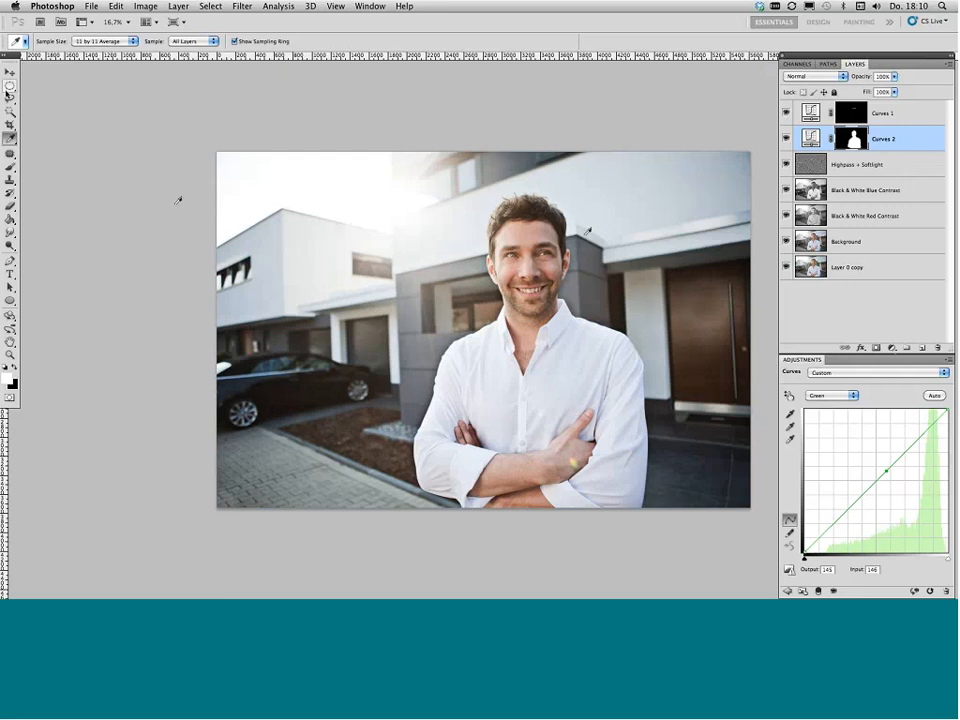
Step: Lasso the man's hair and feather the selection by 50 pixels
{"action": "key", "text": "l"}
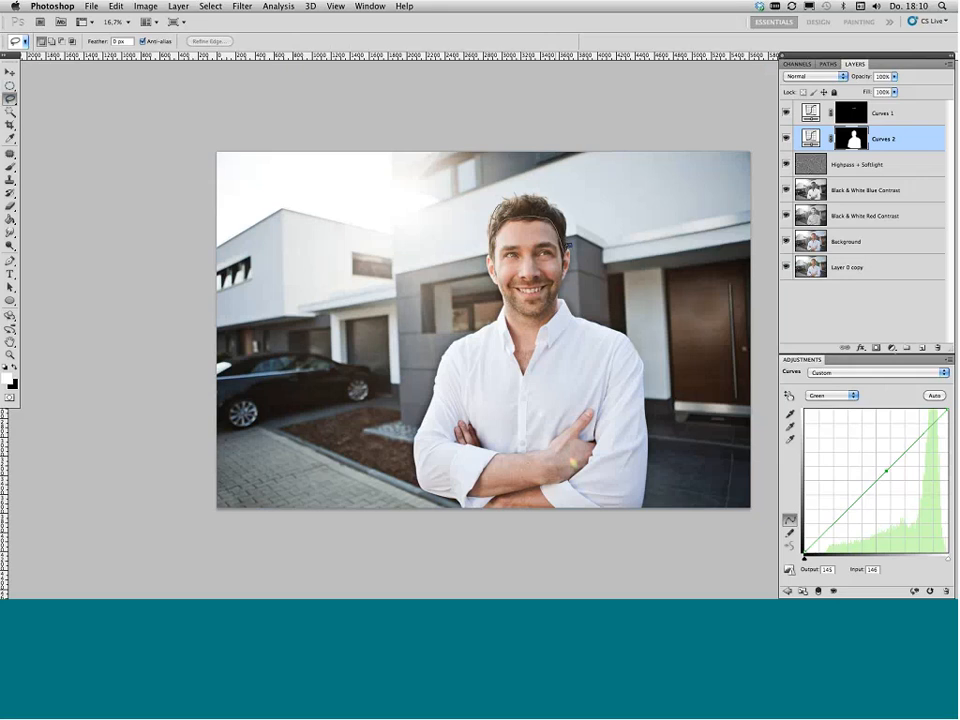
{"action": "left_click_drag", "start_coordinate": [549, 197], "coordinate": [540, 196]}
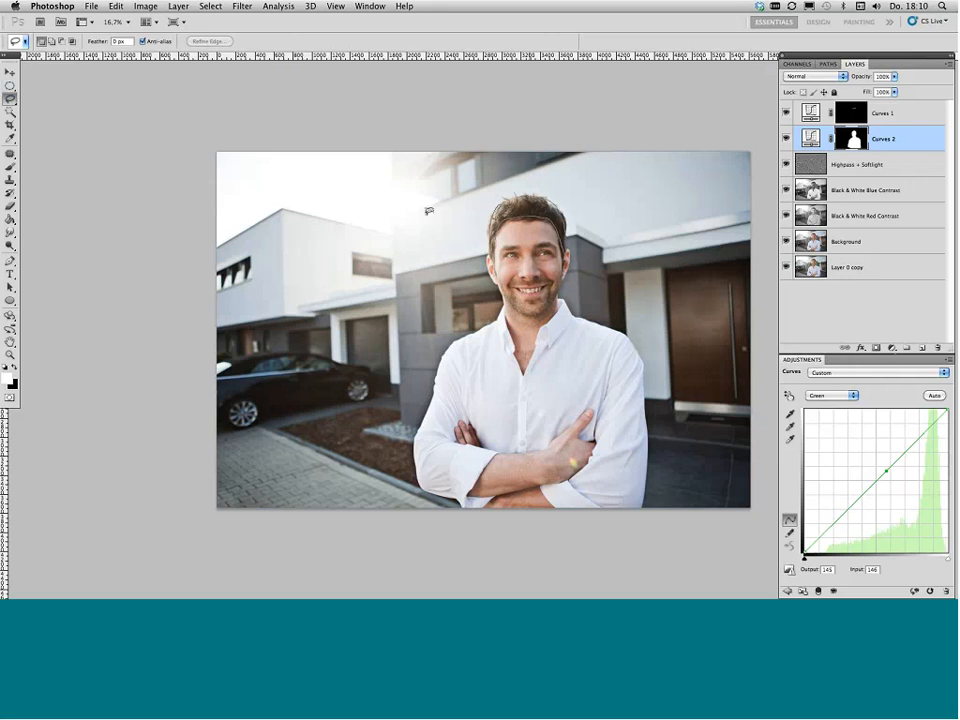
{"action": "left_click", "coordinate": [242, 6]}
{"action": "mouse_move", "coordinate": [210, 6]}
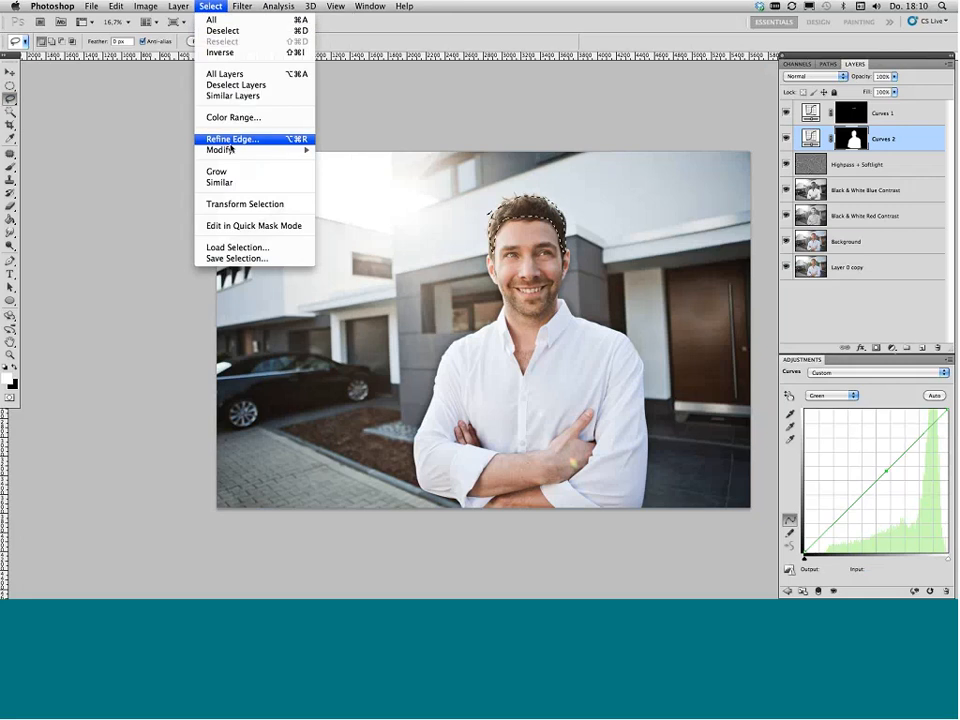
{"action": "mouse_move", "coordinate": [250, 150]}
{"action": "left_click", "coordinate": [345, 194]}
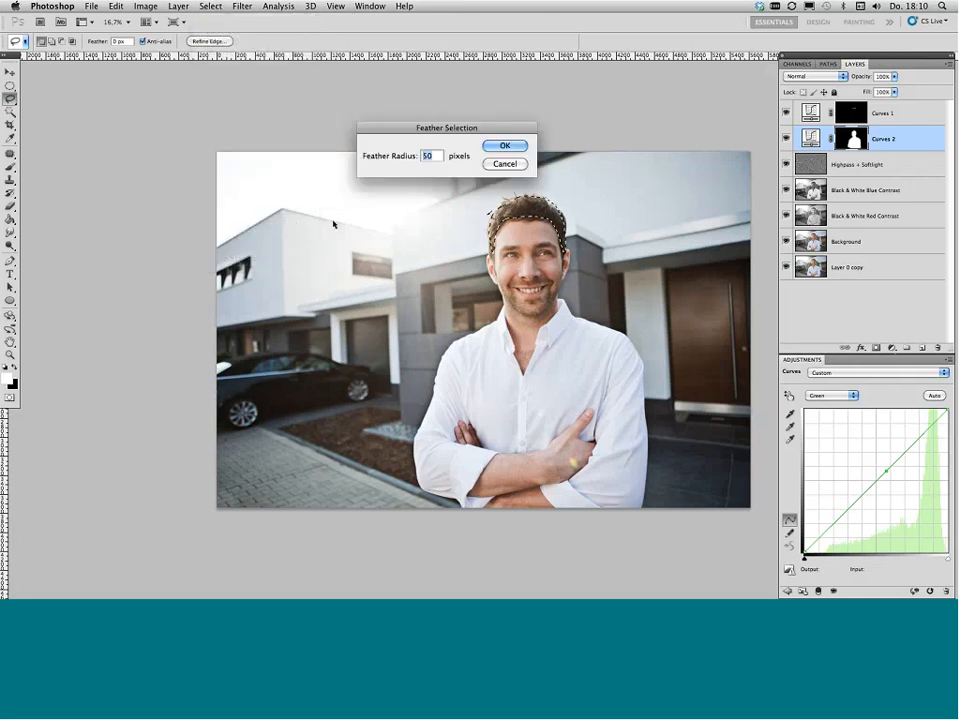
{"action": "key", "text": "Return"}
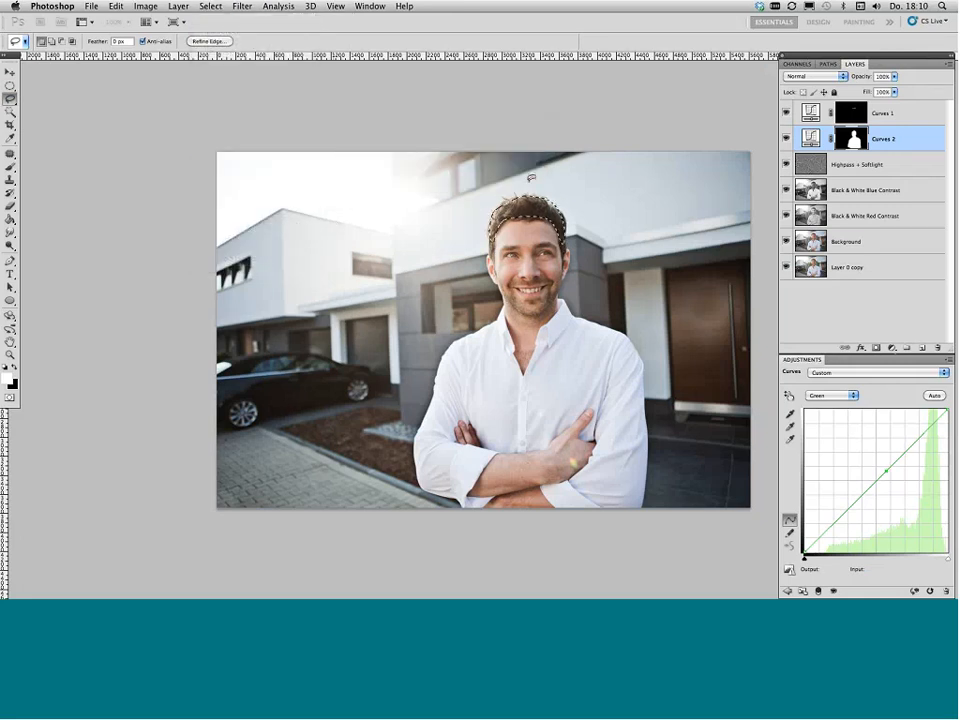
Step: Add a Curves layer masked to the hair above Highpass + Softlight, raising the midtones and setting a shadow point to output 42, input 39
{"action": "left_click", "coordinate": [860, 164]}
{"action": "left_click", "coordinate": [891, 347]}
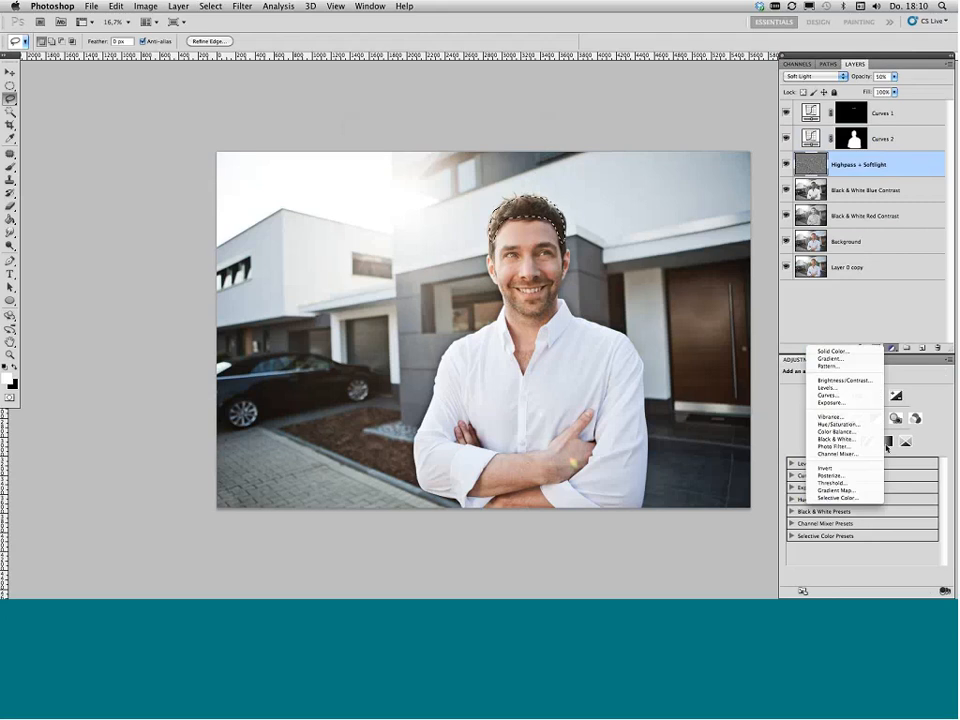
{"action": "left_click", "coordinate": [826, 395]}
{"action": "left_click_drag", "start_coordinate": [852, 504], "coordinate": [825, 528]}
{"action": "left_click", "coordinate": [833, 591]}
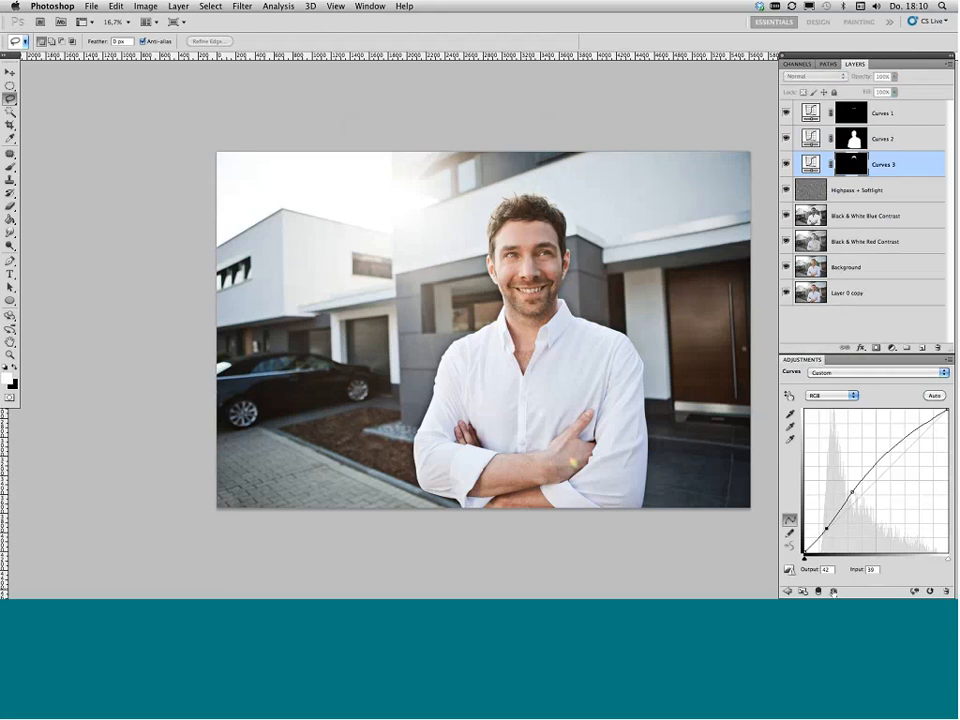
{"action": "left_click", "coordinate": [833, 591]}
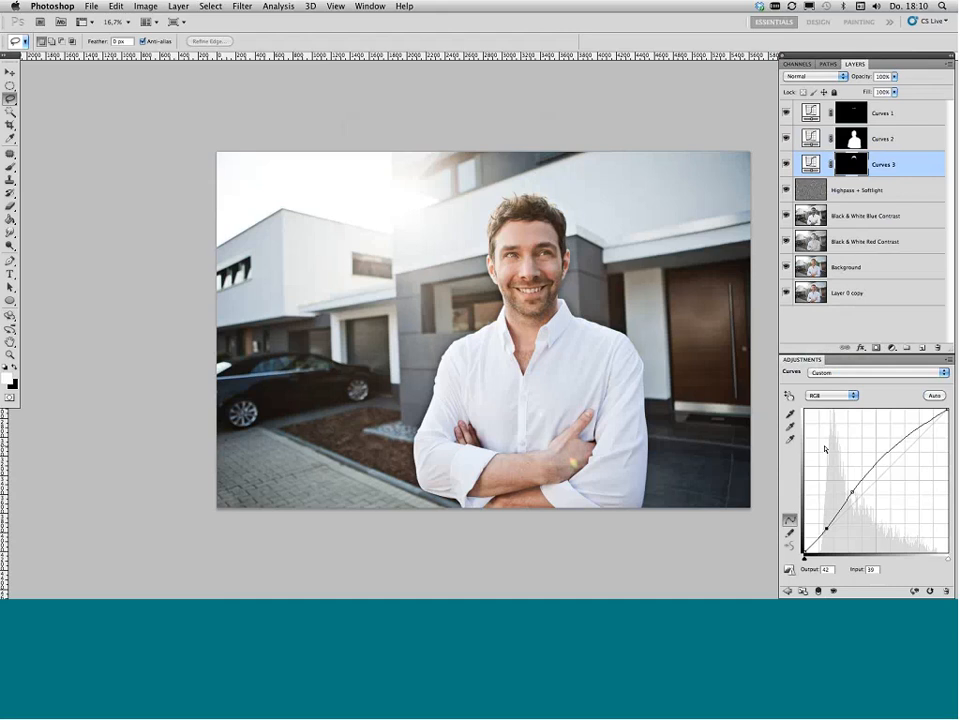
Step: Load the figure mask of Curves 2 as a selection and add a Hue/Saturation adjustment layer from it
{"action": "key", "text": "super+minus"}
{"action": "left_click_drag", "start_coordinate": [556, 352], "coordinate": [549, 354]}
{"action": "key", "text": "super+plus"}
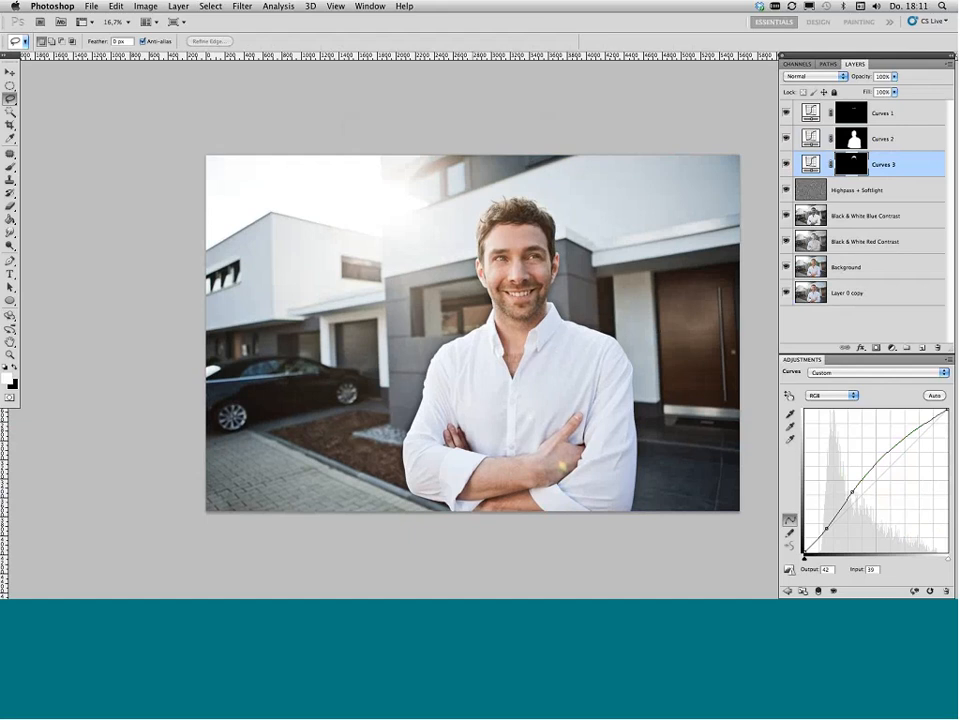
{"action": "left_click", "coordinate": [851, 139], "text": "super"}
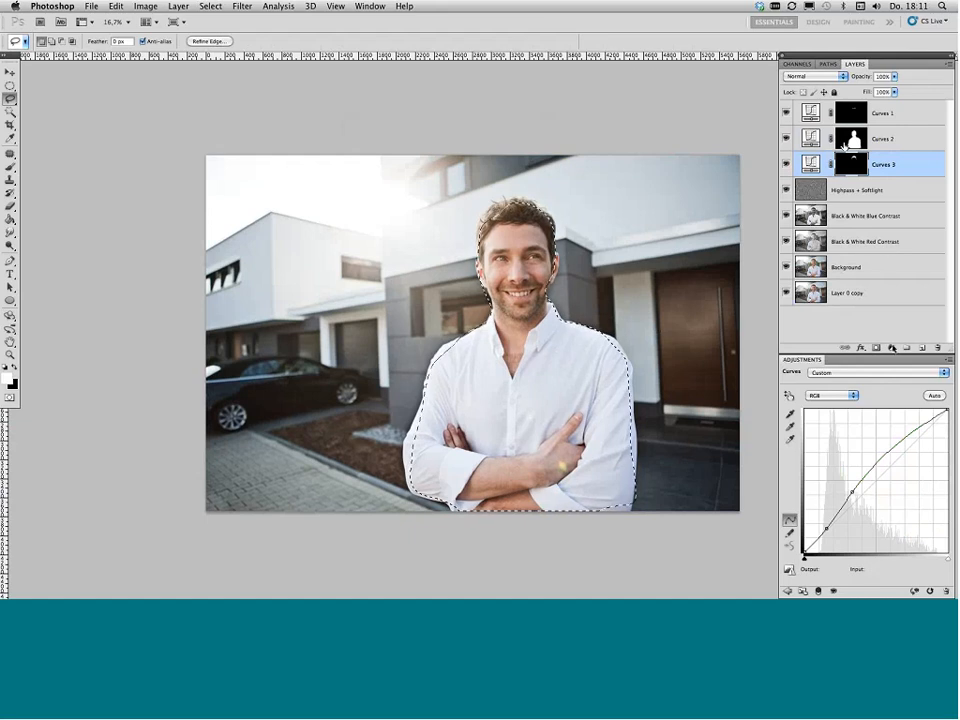
{"action": "left_click", "coordinate": [891, 347]}
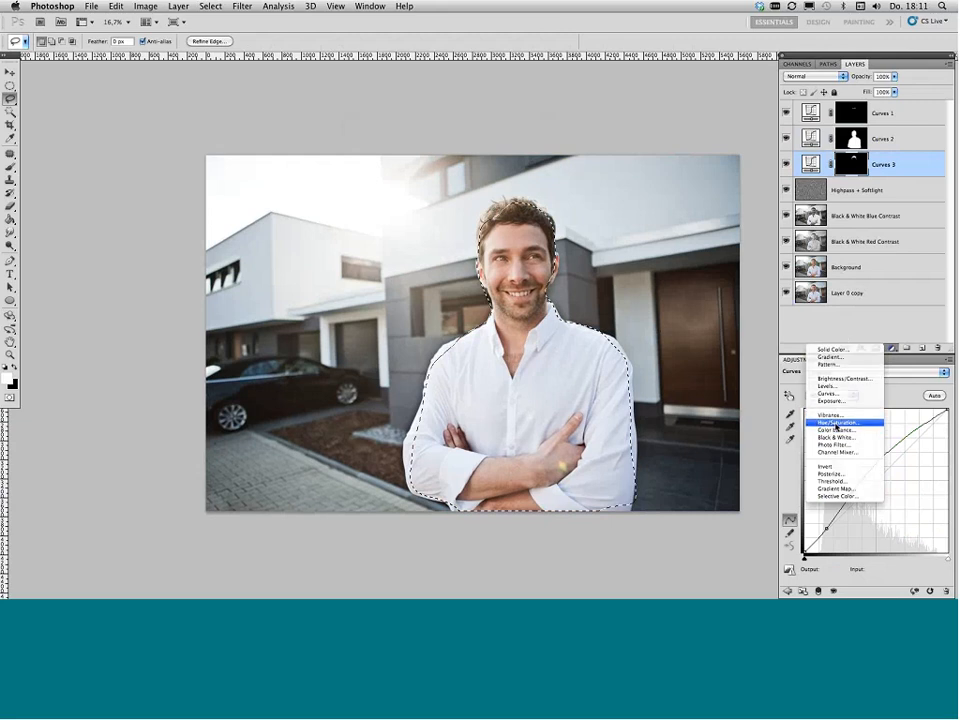
{"action": "left_click", "coordinate": [835, 423]}
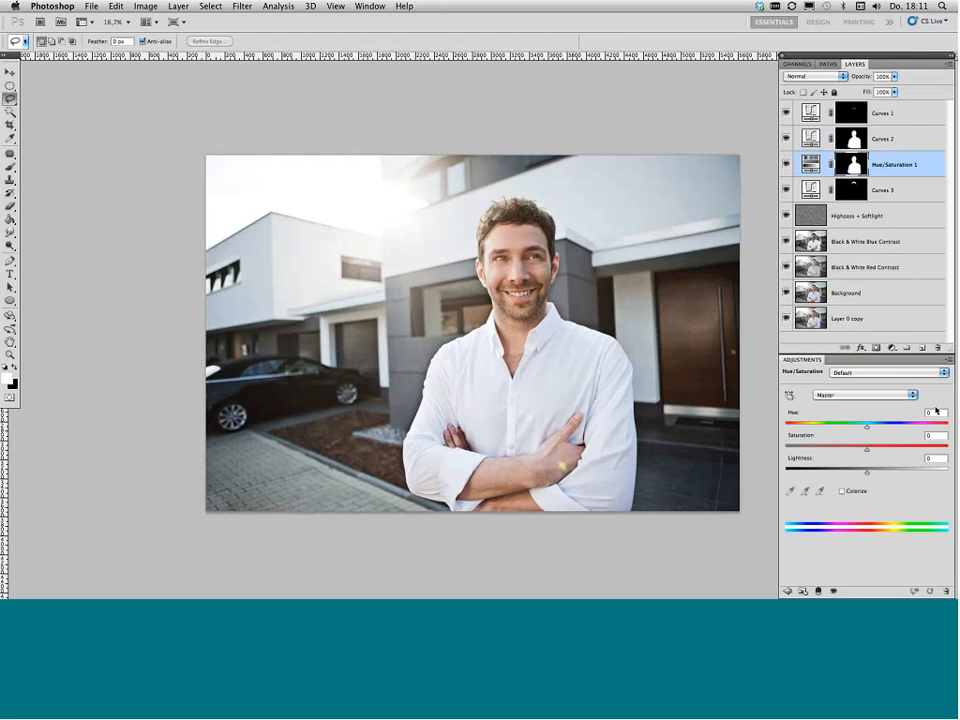
Step: Switch the Hue/Saturation adjustment to Reds and lower their saturation slightly
{"action": "left_click", "coordinate": [829, 394]}
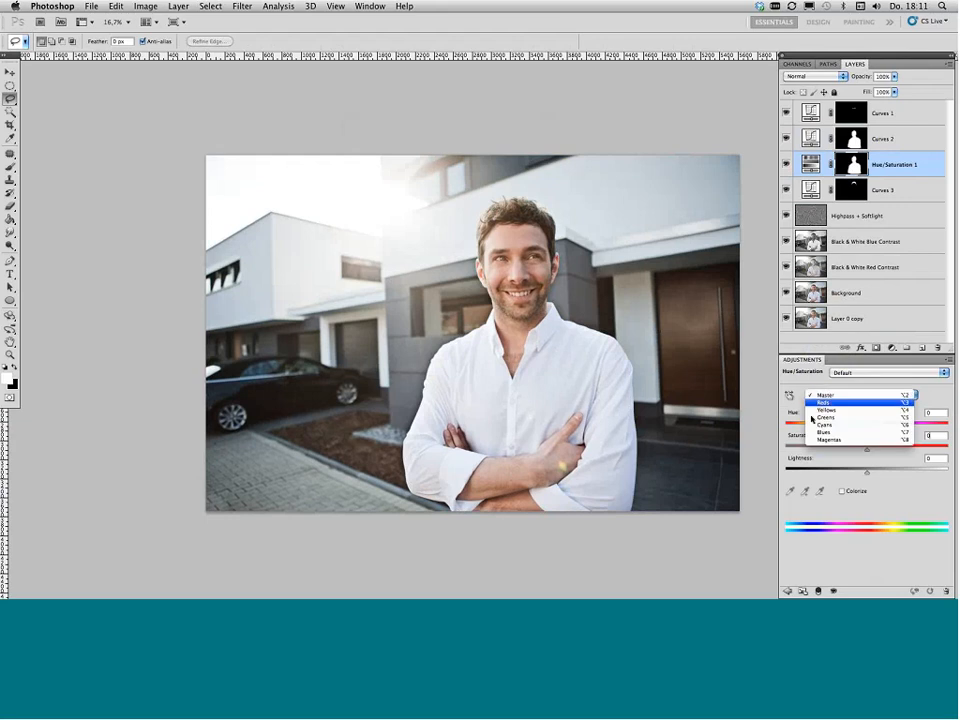
{"action": "left_click", "coordinate": [811, 417]}
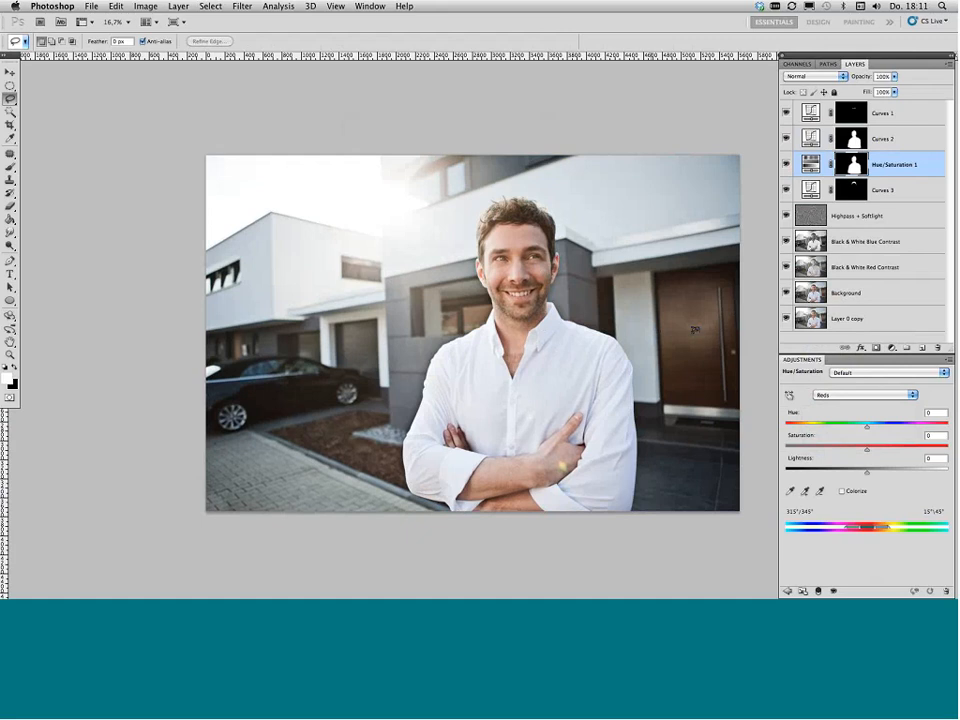
{"action": "left_click", "coordinate": [805, 491]}
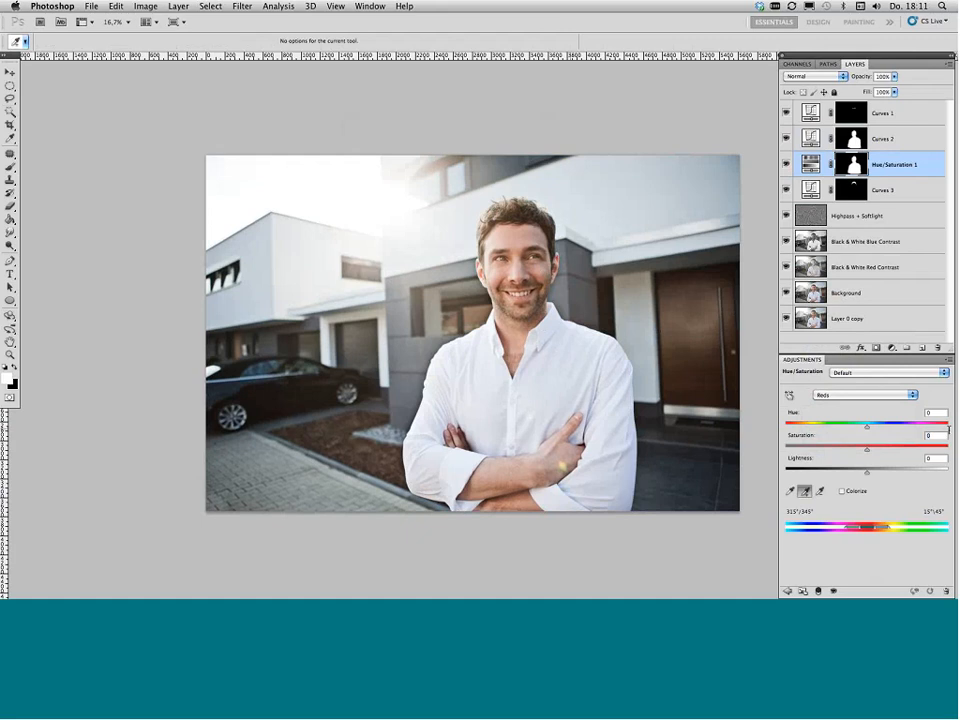
{"action": "key", "text": "Down"}
{"action": "key", "text": "Down"}
{"action": "key", "text": "Down"}
{"action": "key", "text": "Down"}
{"action": "key", "text": "Down"}
Step: Open the Knoll Light Factory filter on the Highpass + Softlight layer
{"action": "left_click", "coordinate": [849, 215]}
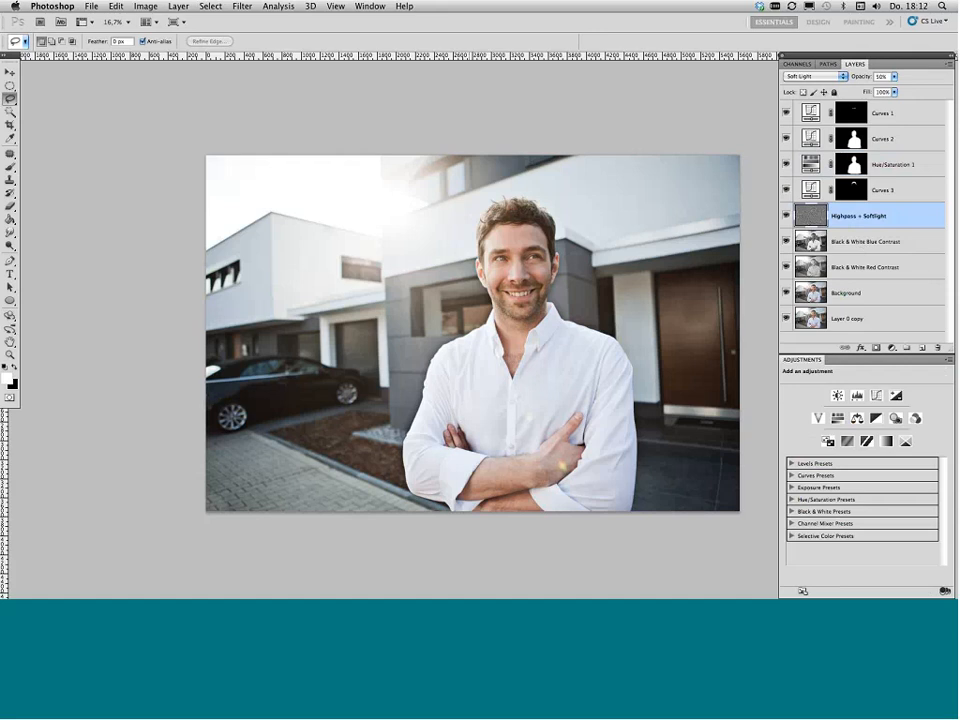
{"action": "left_click", "coordinate": [242, 6]}
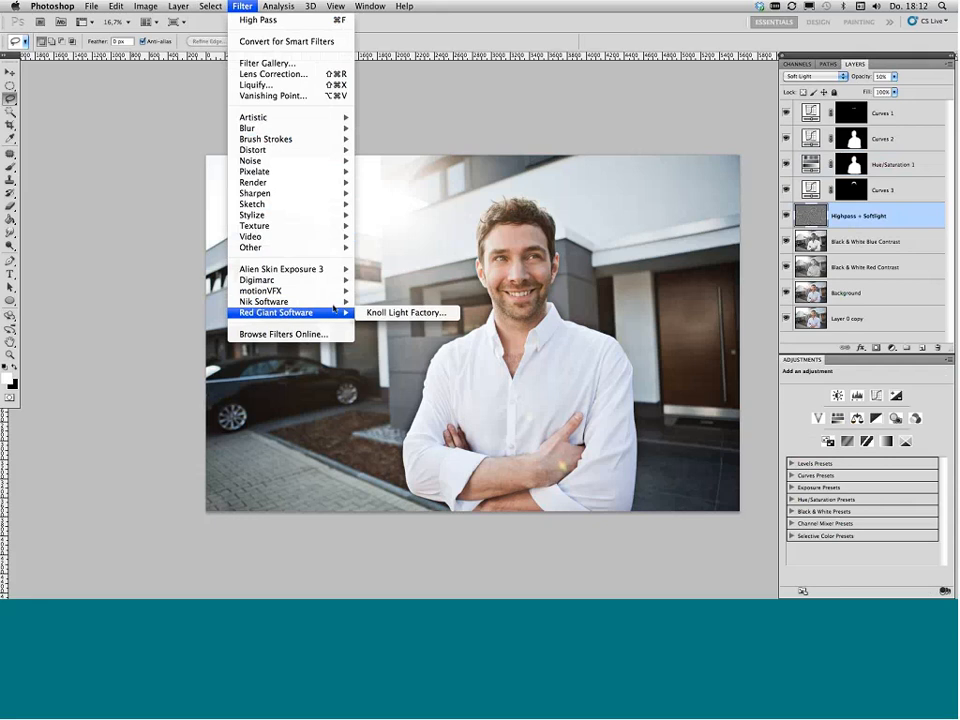
{"action": "mouse_move", "coordinate": [350, 313]}
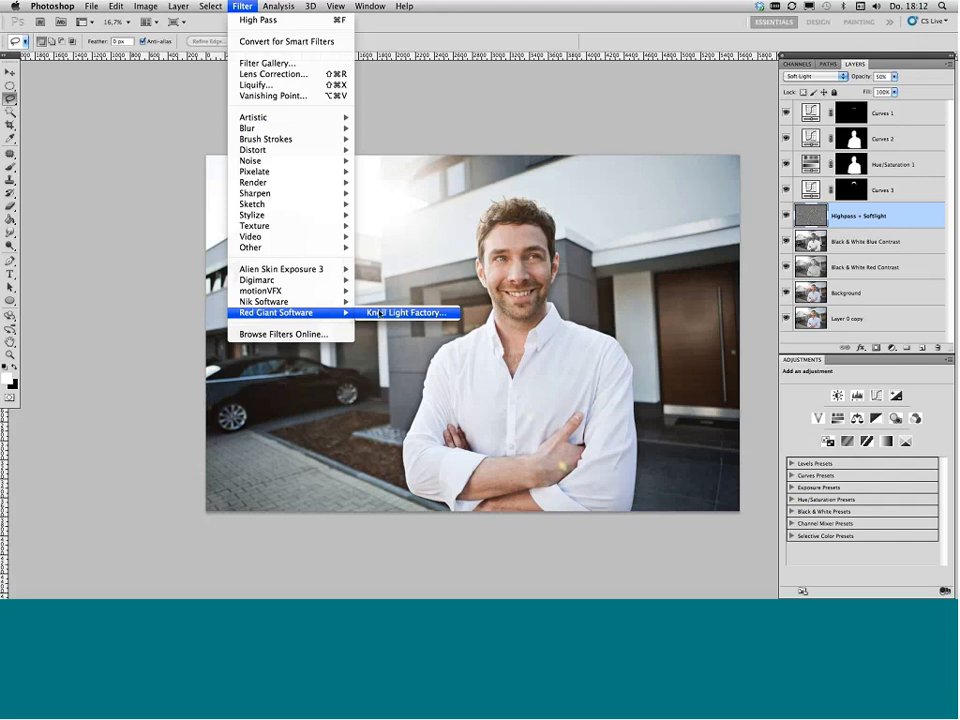
{"action": "left_click", "coordinate": [428, 315]}
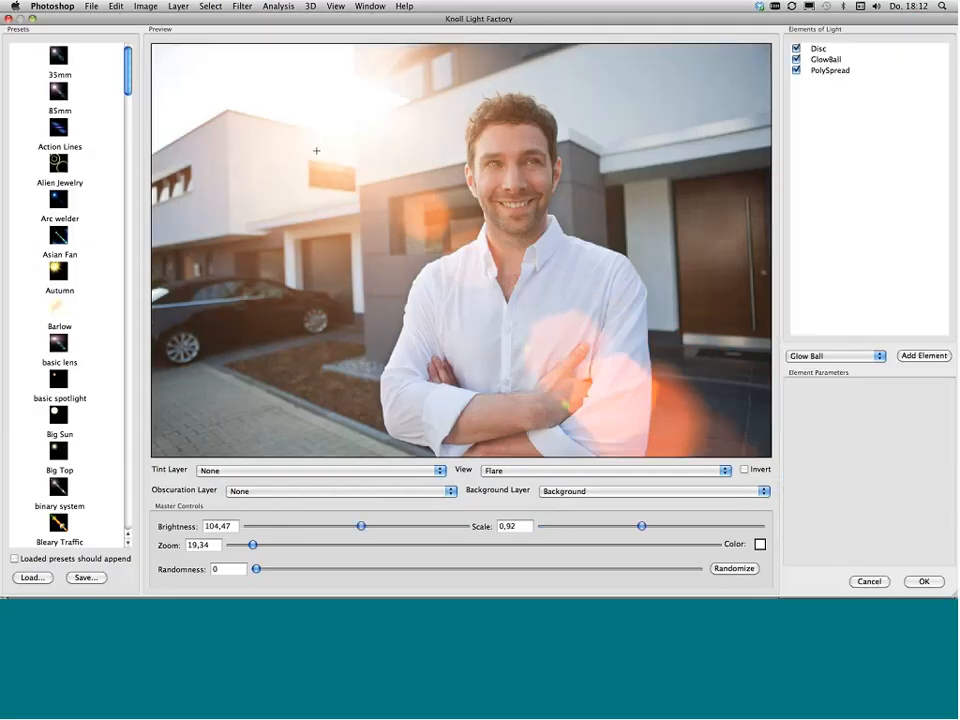
Step: Try the lens flare at several spots in the image and place its source in the bright area between the house and the man's head
{"action": "left_click_drag", "start_coordinate": [315, 161], "coordinate": [308, 200]}
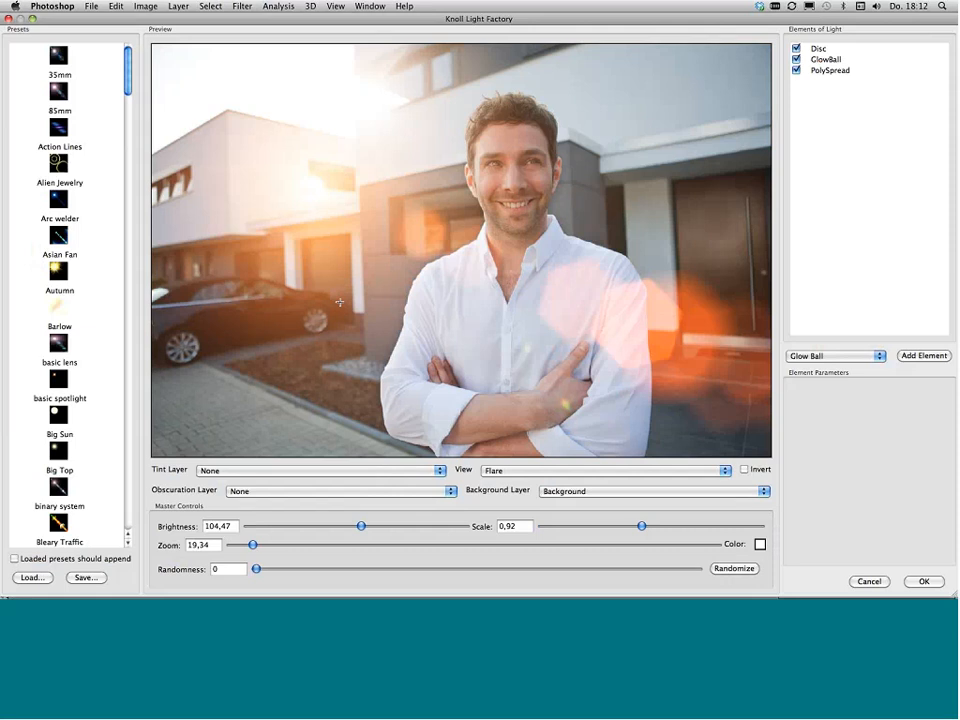
{"action": "left_click", "coordinate": [259, 396]}
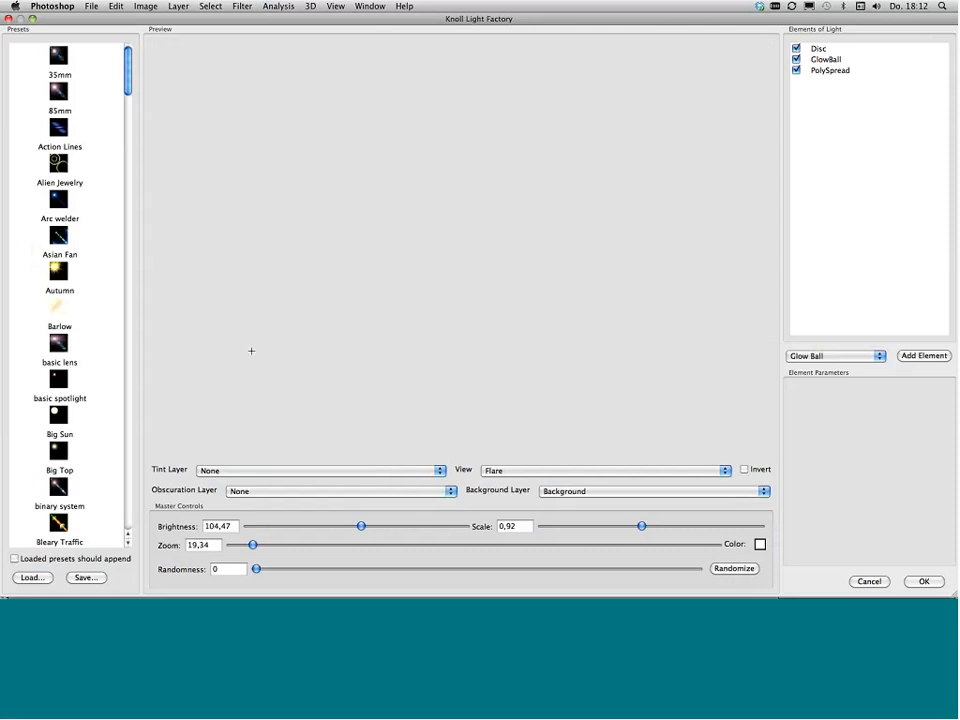
{"action": "left_click", "coordinate": [563, 353]}
{"action": "left_click", "coordinate": [424, 243]}
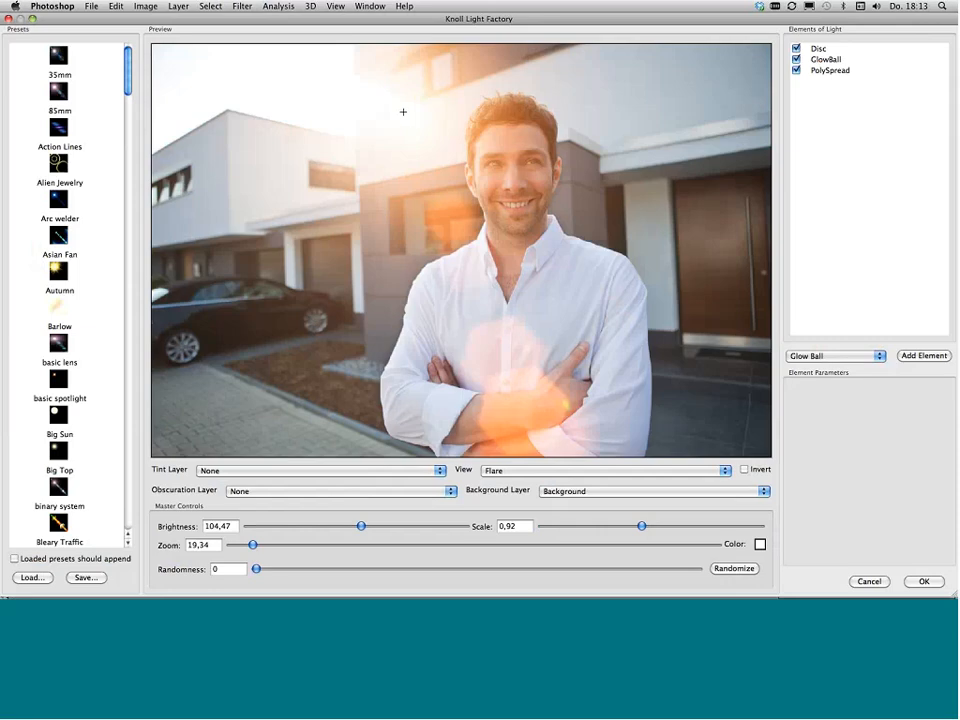
{"action": "left_click_drag", "start_coordinate": [403, 112], "coordinate": [362, 109]}
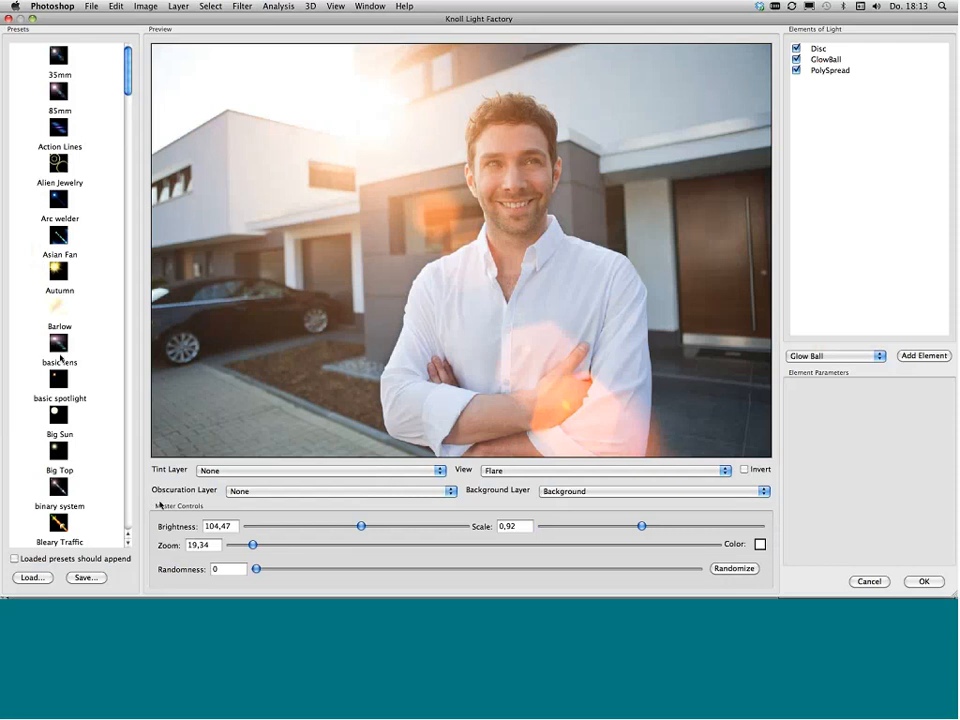
Step: Try the rock concert2 preset with the first PolySpread's brightness at 1.20 and the flare source moved over the white house
{"action": "scroll", "coordinate": [61, 358], "scroll_direction": "down", "scroll_amount": 15}
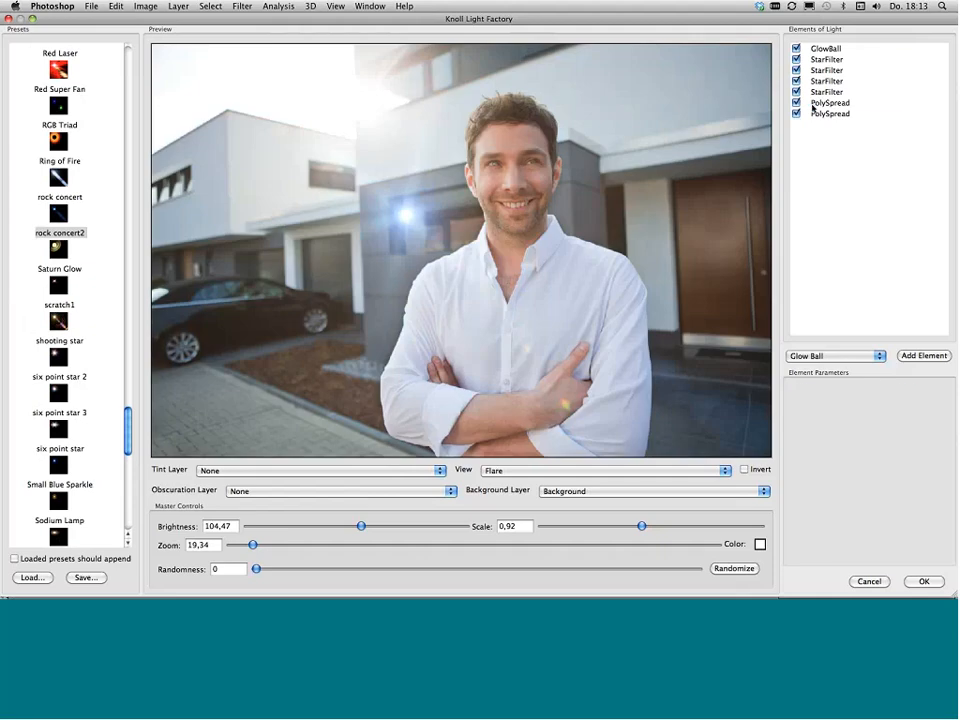
{"action": "left_click", "coordinate": [814, 104]}
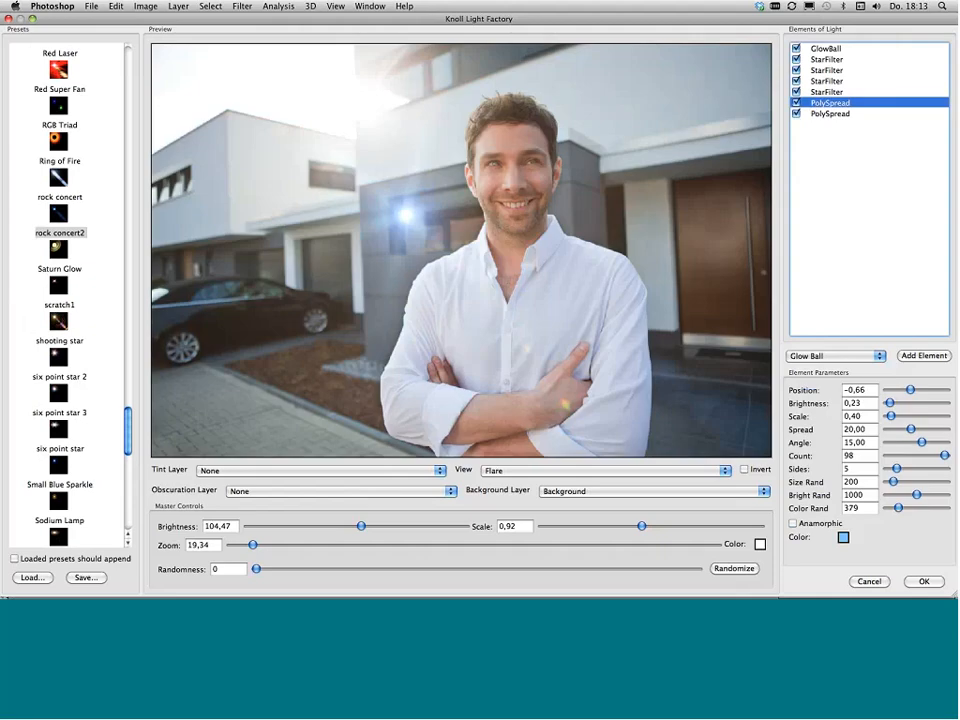
{"action": "mouse_move", "coordinate": [890, 403]}
{"action": "left_mouse_down"}
{"action": "mouse_move", "coordinate": [918, 402]}
{"action": "mouse_move", "coordinate": [901, 404]}
{"action": "left_mouse_up"}
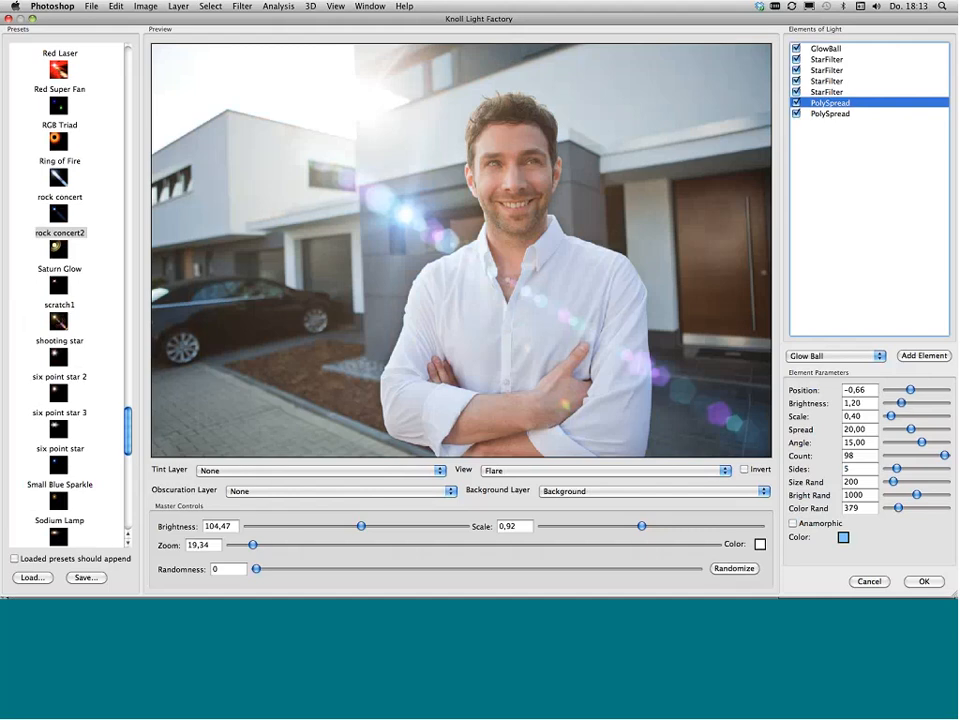
{"action": "left_click_drag", "start_coordinate": [327, 207], "coordinate": [260, 239]}
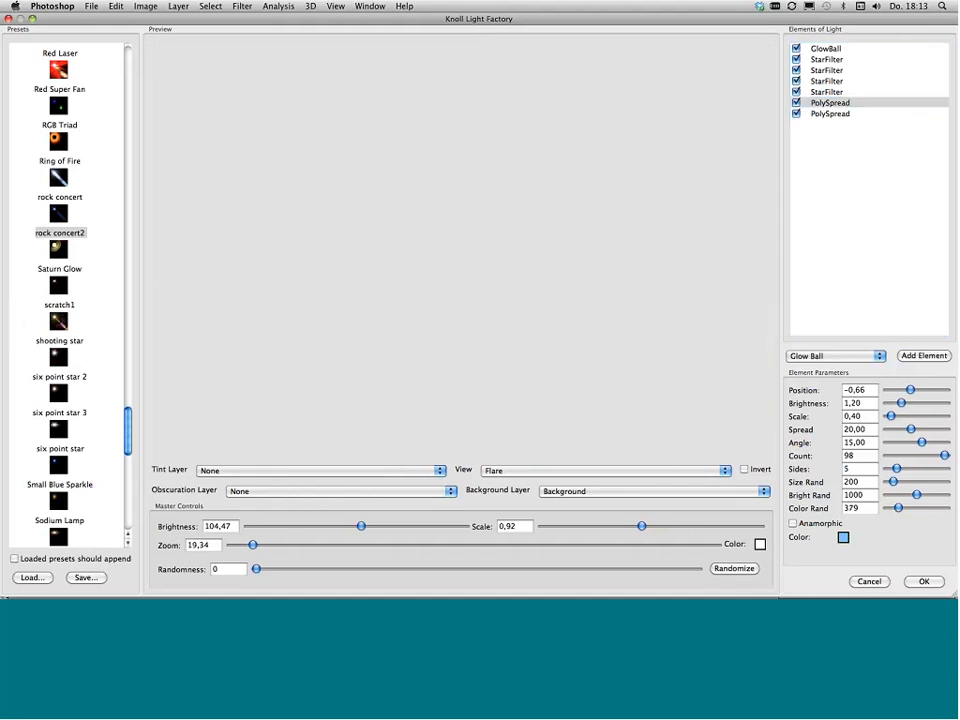
{"action": "left_click_drag", "start_coordinate": [279, 133], "coordinate": [264, 113]}
Step: Load the Sunset flare preset and place its source in the bright sky beside the man's head
{"action": "scroll", "coordinate": [59, 465], "scroll_direction": "down", "scroll_amount": 10}
{"action": "left_click", "coordinate": [59, 465]}
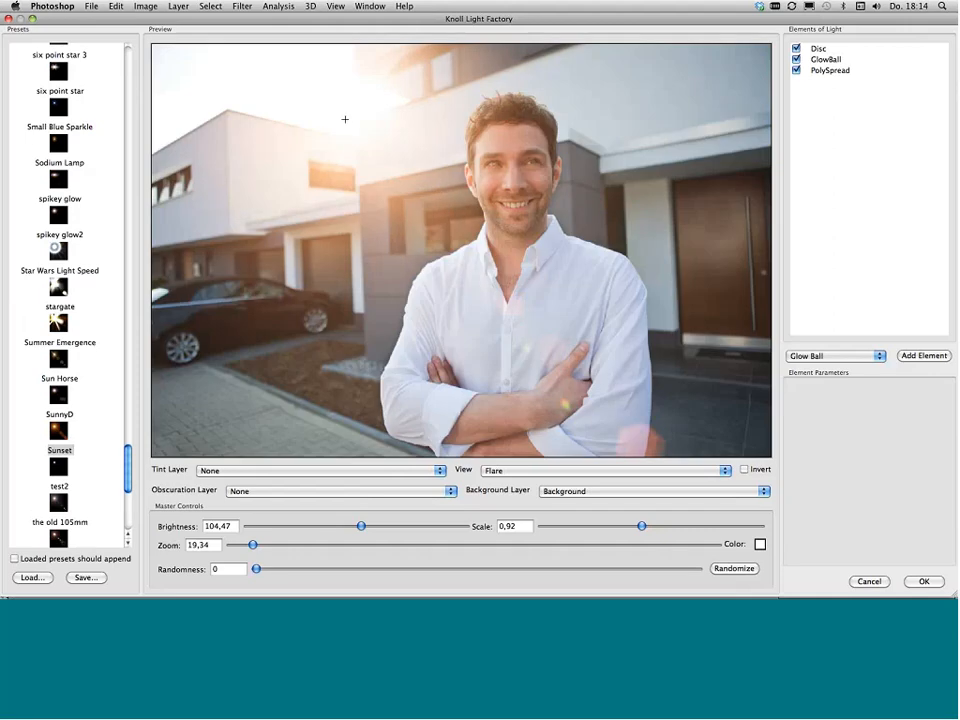
{"action": "left_click", "coordinate": [347, 102]}
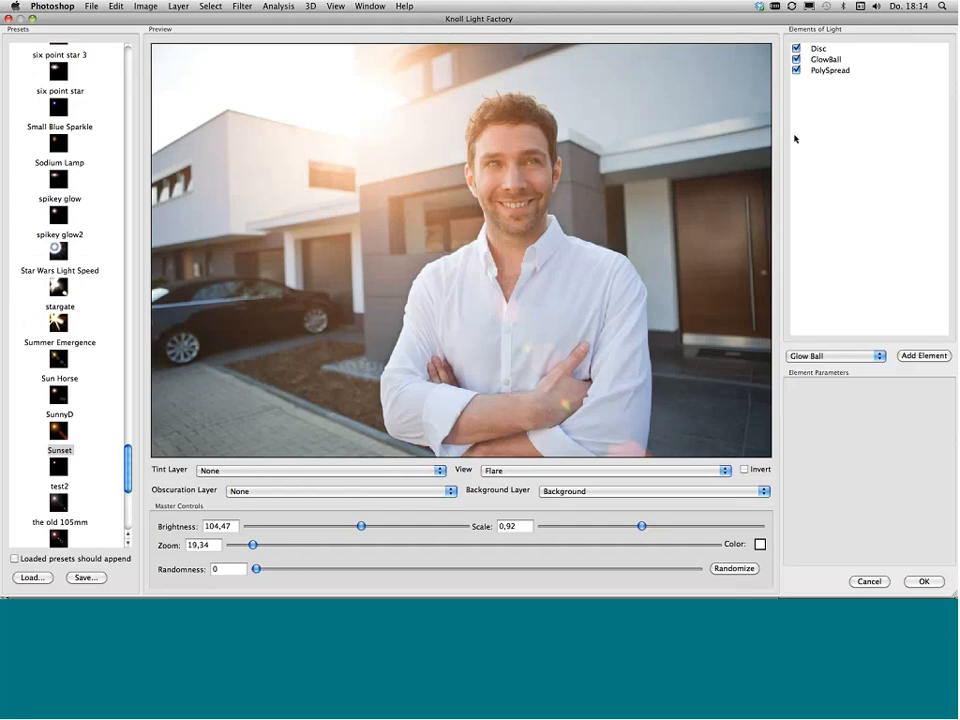
Step: Adjust the Sunset flare's PolySpread element and apply the flare to the Highpass + Softlight layer
{"action": "left_click", "coordinate": [830, 70]}
{"action": "mouse_move", "coordinate": [897, 404]}
{"action": "left_mouse_down"}
{"action": "mouse_move", "coordinate": [922, 391]}
{"action": "mouse_move", "coordinate": [909, 392]}
{"action": "mouse_move", "coordinate": [901, 432]}
{"action": "mouse_move", "coordinate": [901, 418]}
{"action": "left_mouse_up"}
{"action": "left_click", "coordinate": [922, 582]}
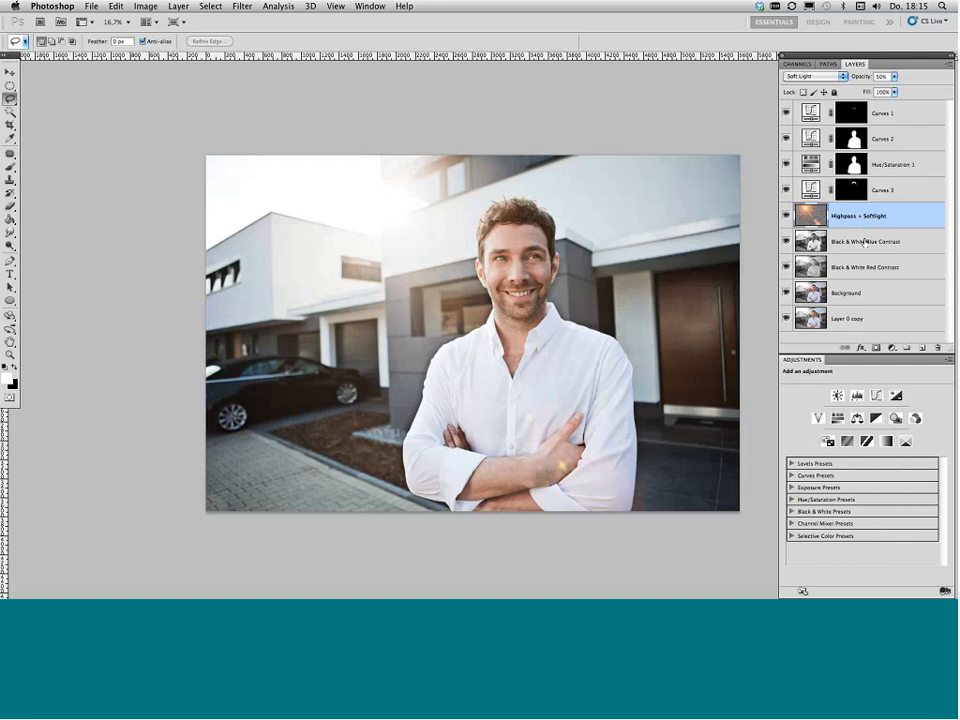
Step: Add a new empty layer in Normal mode at 100% opacity directly above the Highpass + Softlight layer
{"action": "left_click", "coordinate": [893, 165]}
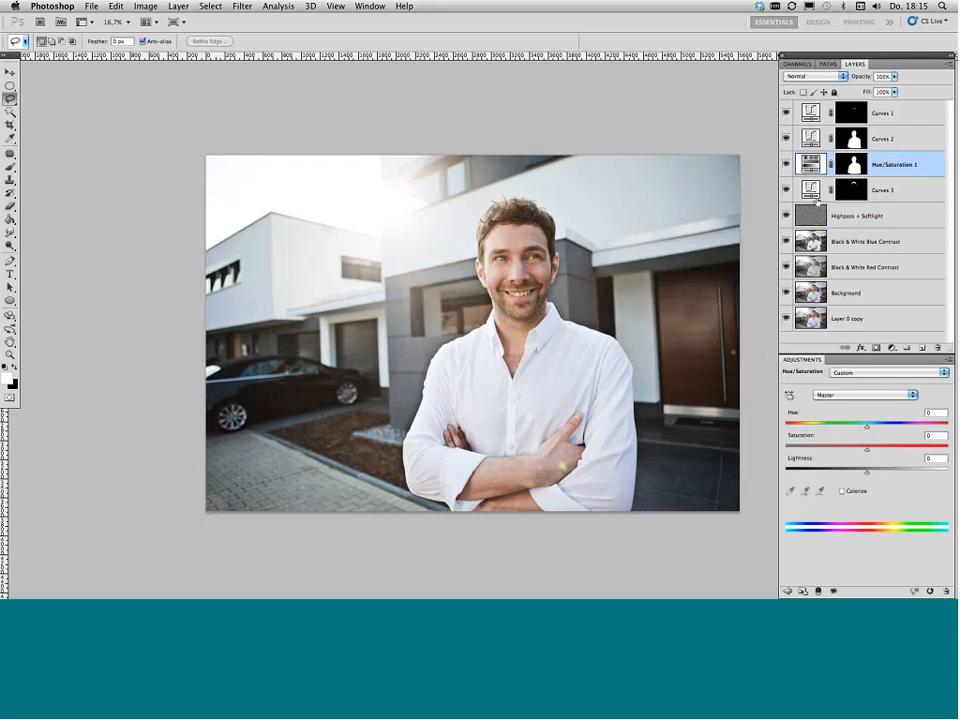
{"action": "left_click", "coordinate": [884, 217]}
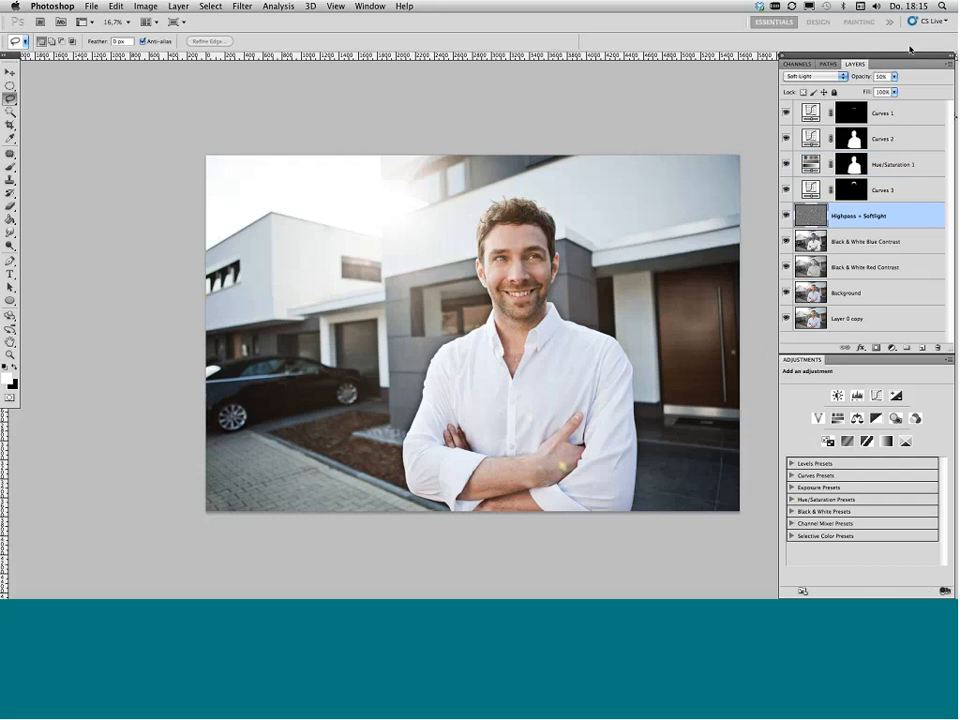
{"action": "left_click", "coordinate": [951, 70]}
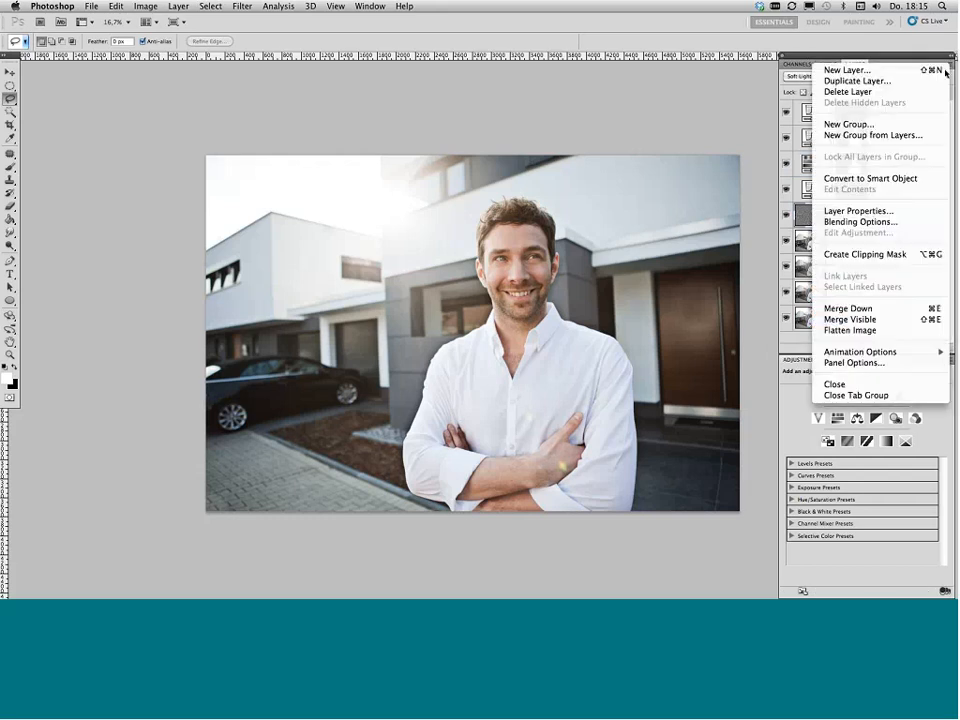
{"action": "left_click", "coordinate": [846, 70]}
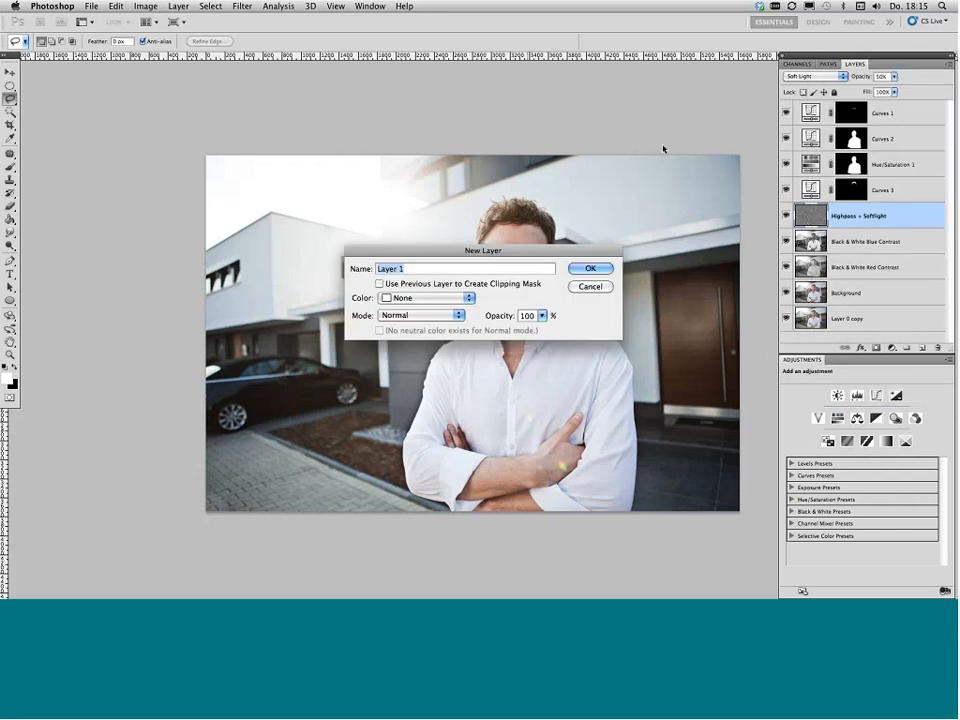
{"action": "key", "text": "Return"}
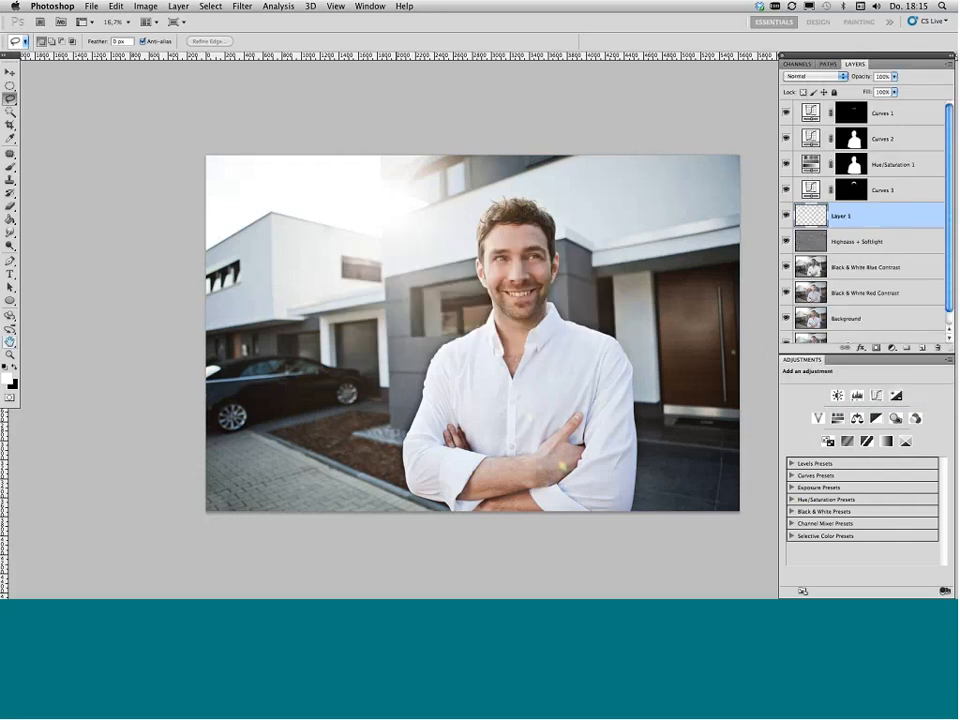
Step: Fill the new empty layer above Highpass + Softlight with black and set its blend mode to Screen
{"action": "left_click", "coordinate": [14, 367]}
{"action": "left_click", "coordinate": [10, 219]}
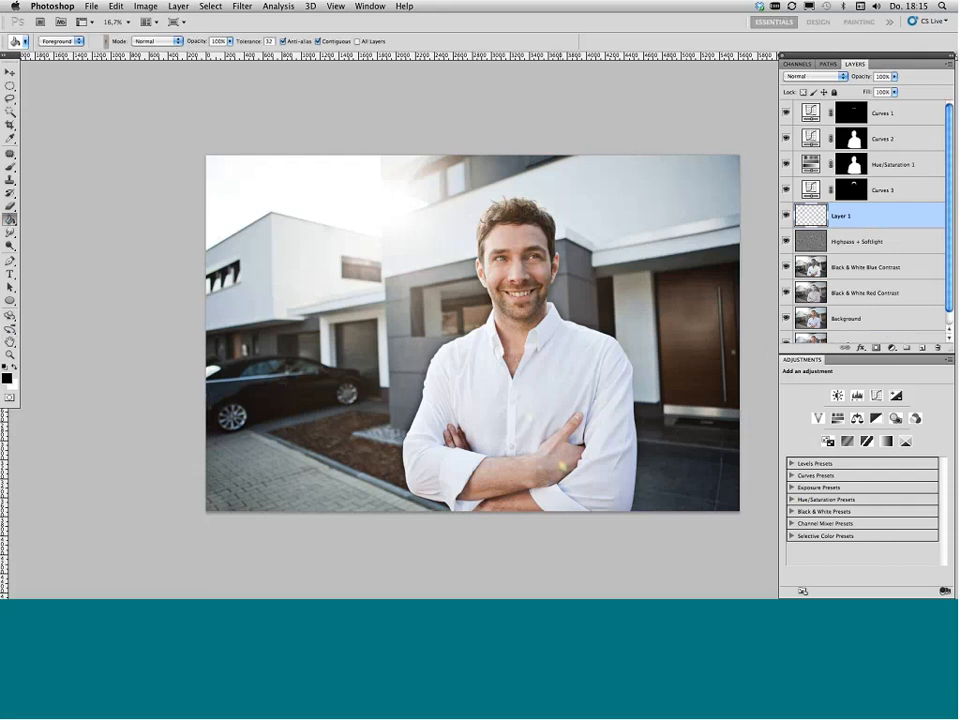
{"action": "left_click", "coordinate": [563, 467]}
{"action": "left_click", "coordinate": [813, 76]}
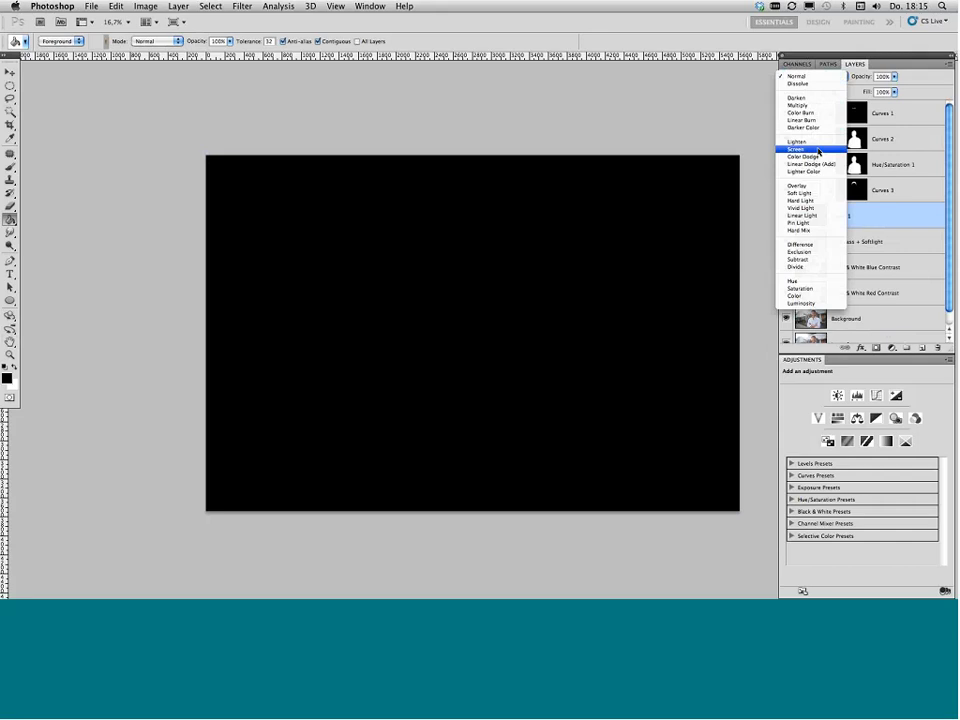
{"action": "left_click", "coordinate": [812, 152]}
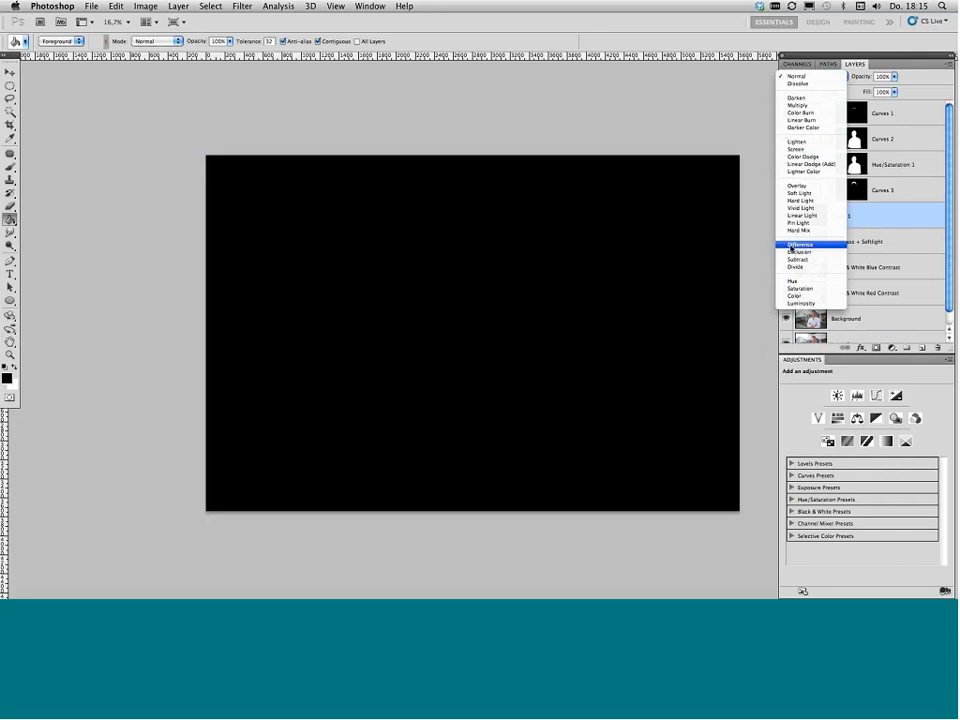
{"action": "left_click", "coordinate": [799, 150]}
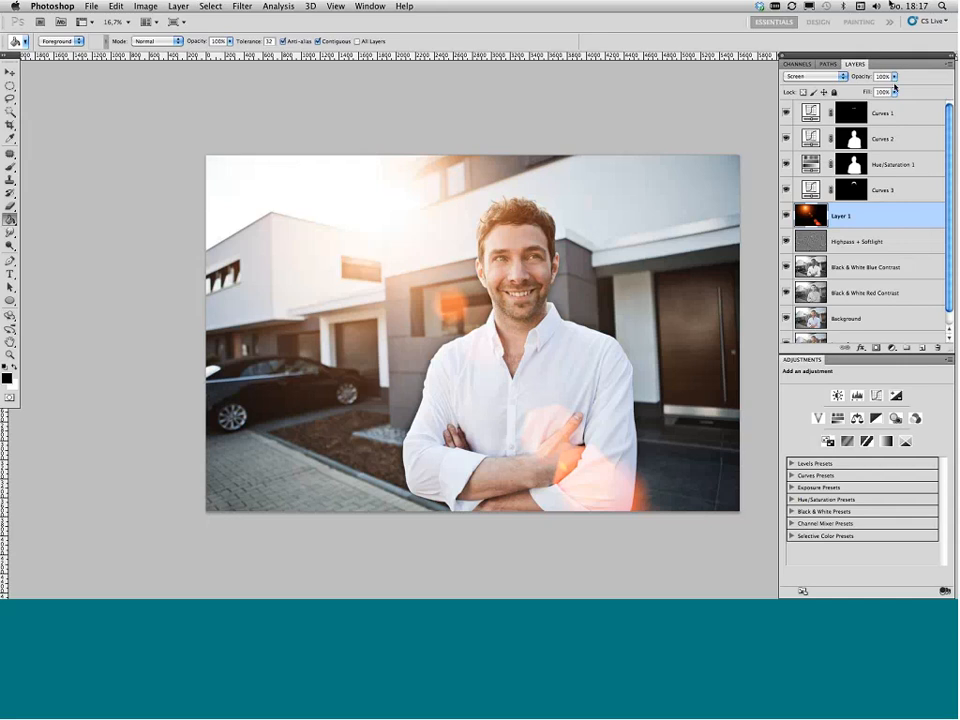
Step: Reduce the flare layer's opacity to 66% and compare the portrait with the layer hidden and shown
{"action": "left_click_drag", "start_coordinate": [893, 76], "coordinate": [875, 88]}
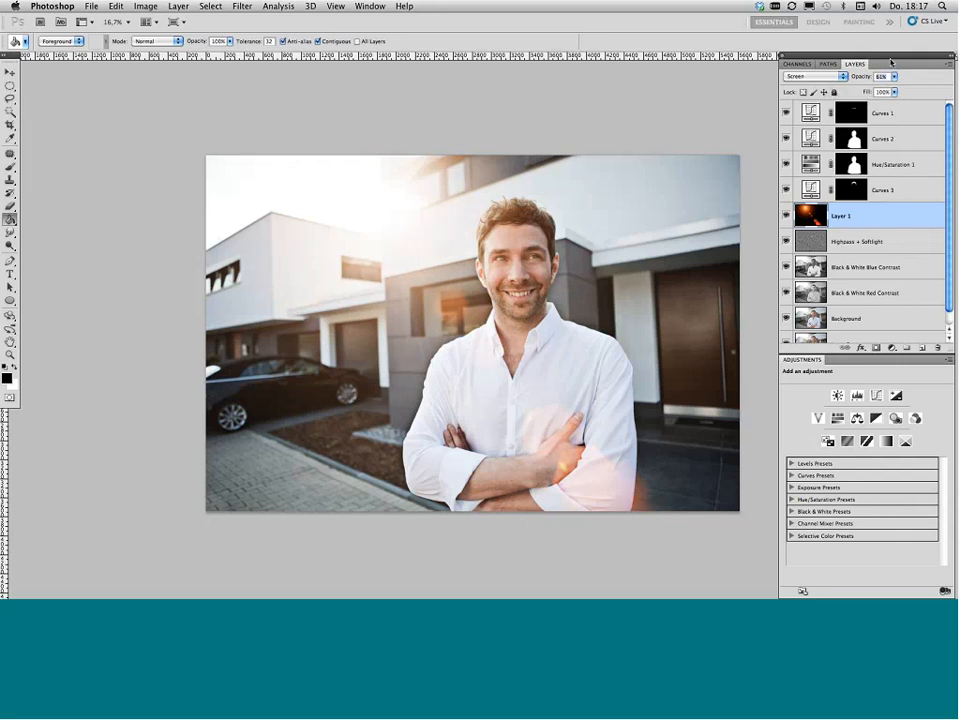
{"action": "left_click", "coordinate": [786, 215]}
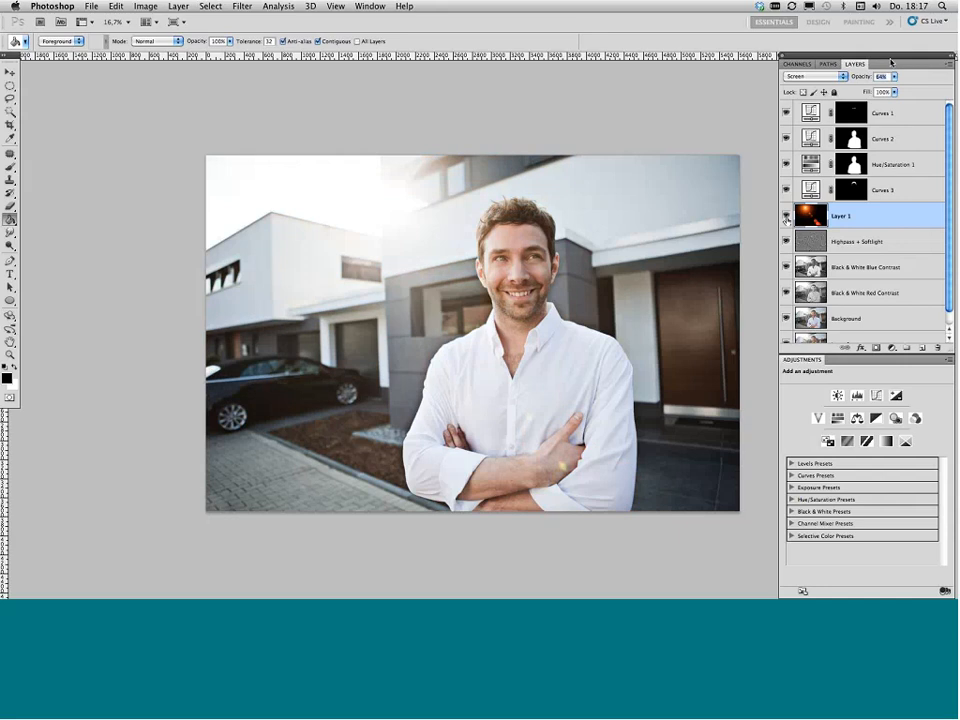
{"action": "left_click", "coordinate": [786, 215]}
{"action": "left_click", "coordinate": [786, 215]}
{"action": "left_click", "coordinate": [786, 215]}
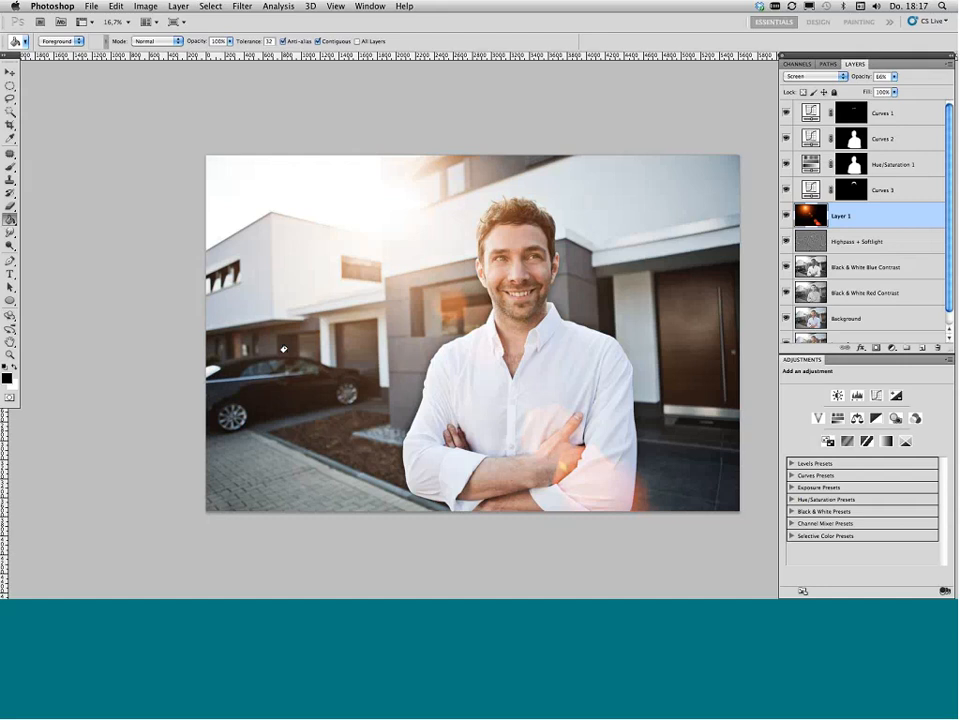
{"action": "left_click", "coordinate": [786, 216]}
{"action": "left_click", "coordinate": [786, 216]}
{"action": "left_click", "coordinate": [786, 216]}
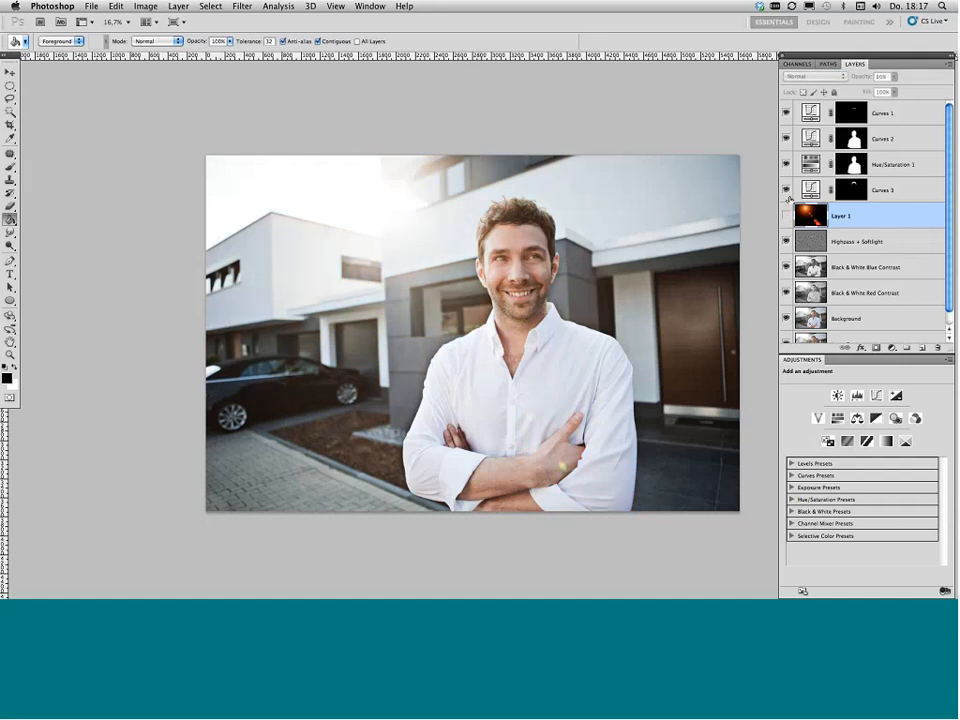
{"action": "left_click", "coordinate": [786, 216]}
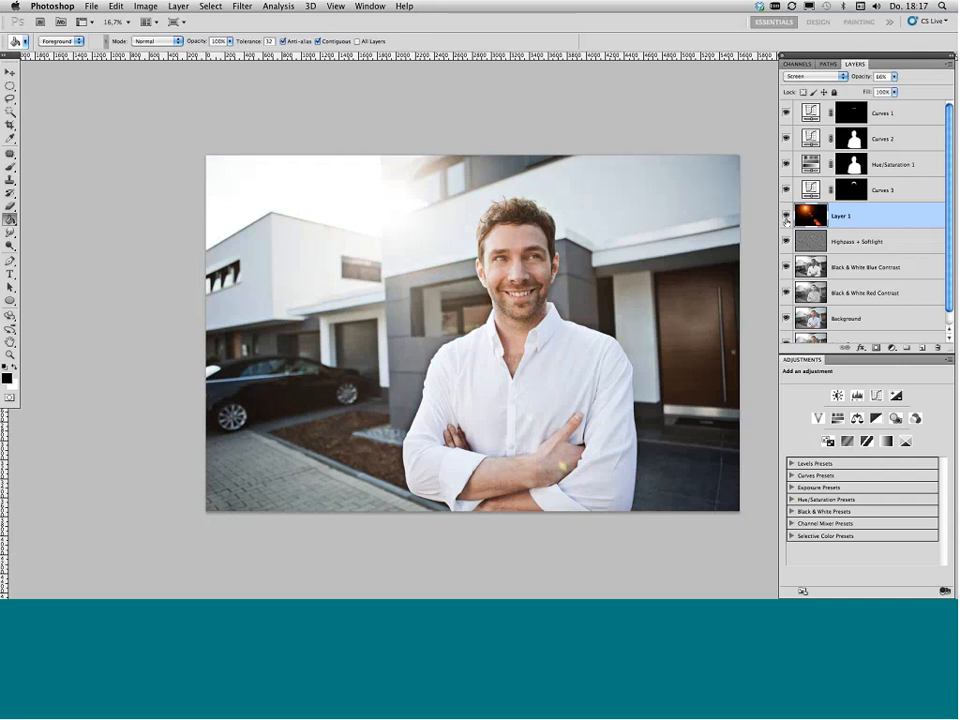
{"action": "left_click", "coordinate": [786, 216]}
{"action": "left_click", "coordinate": [786, 216]}
{"action": "left_click", "coordinate": [786, 216]}
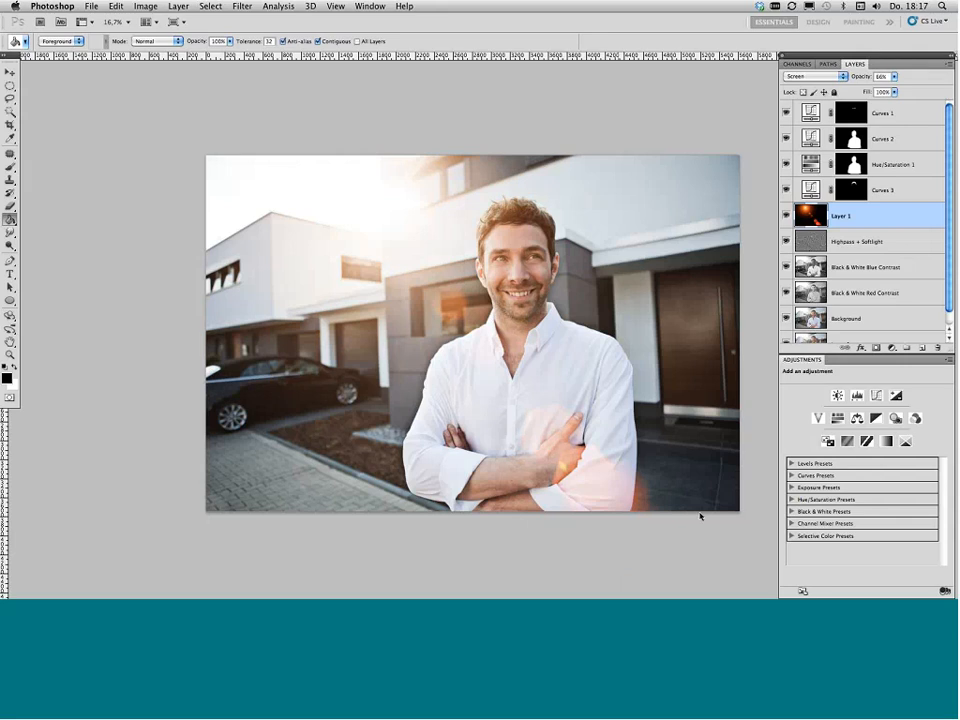
Step: Switch to Adobe Acrobat Professional and advance Webinar_2012.pdf to the before and after comparison on page 5
{"action": "mouse_move", "coordinate": [501, 594]}
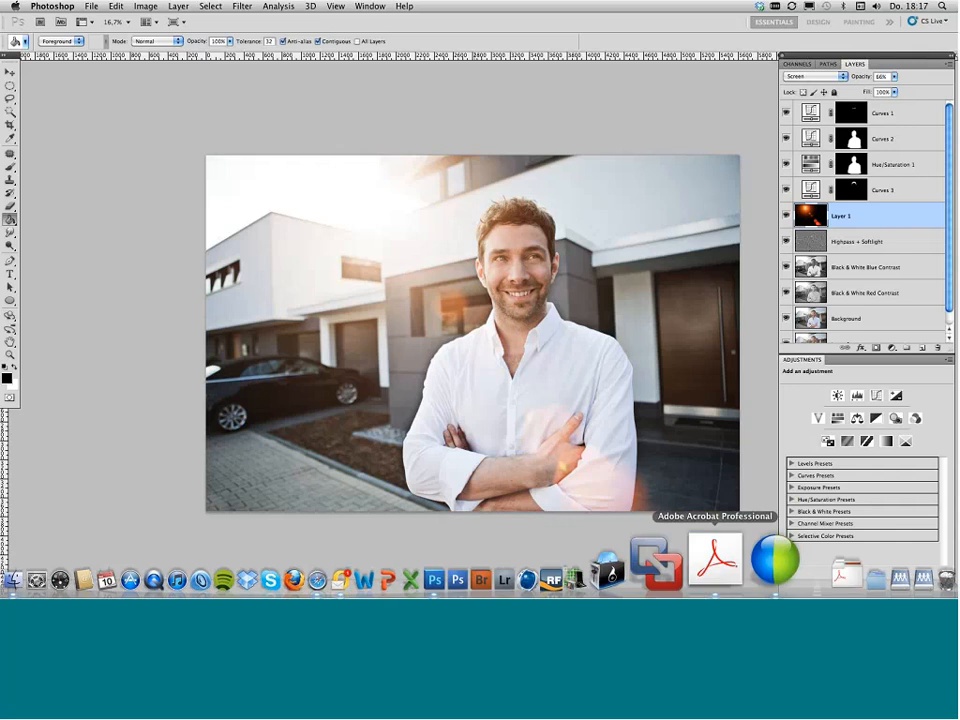
{"action": "left_click", "coordinate": [714, 565]}
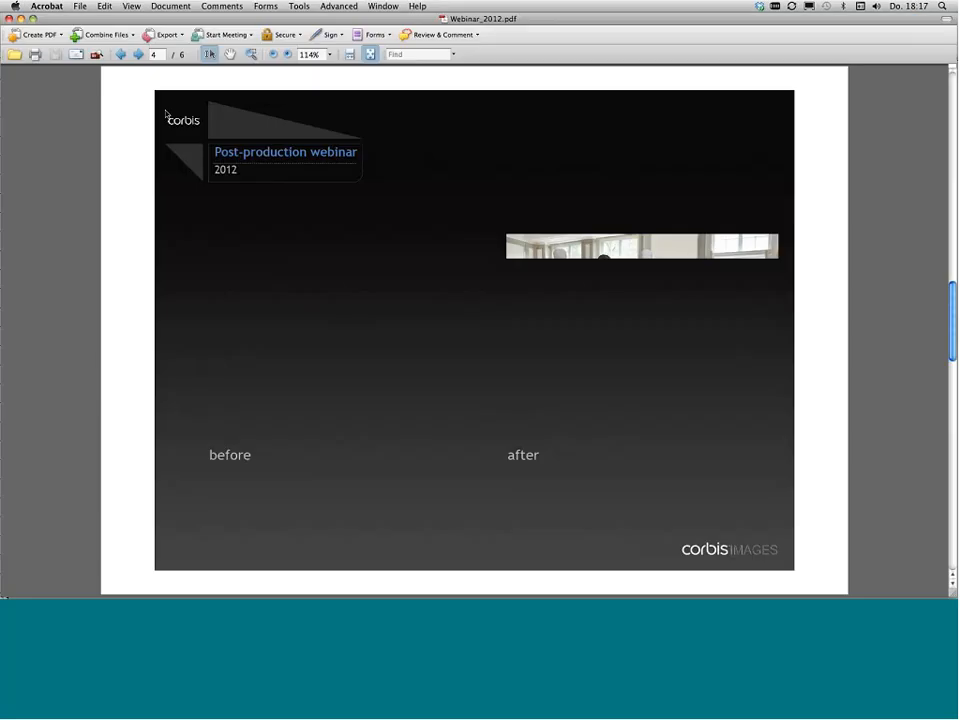
{"action": "key", "text": "Right"}
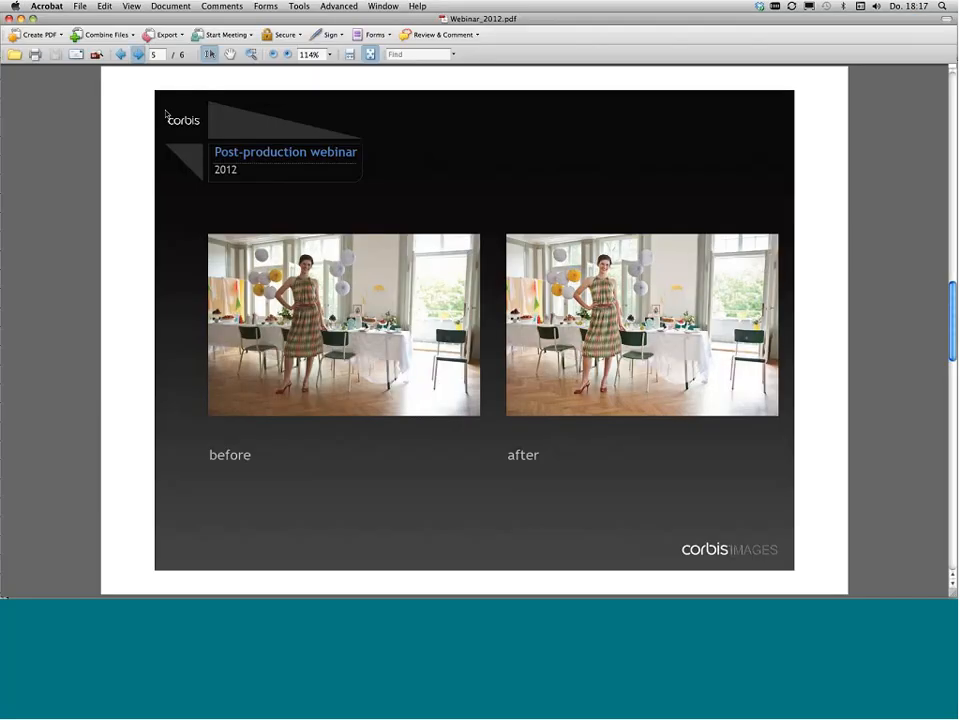
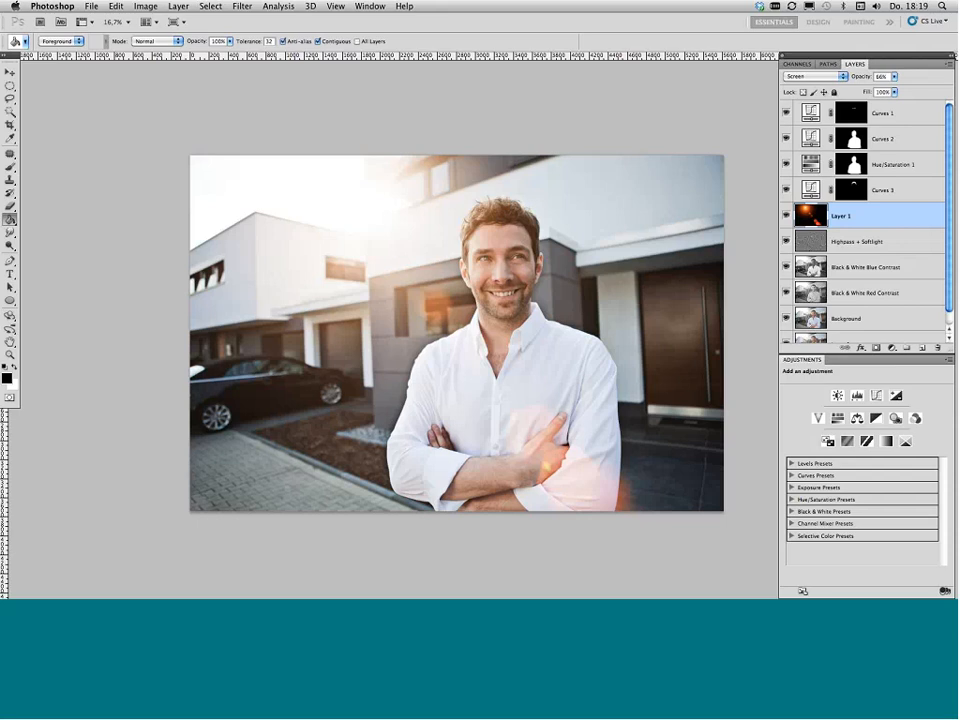
Step: Add a white layer mask to the Highpass + Softlight layer while viewing the man's shirt at 50%
{"action": "mouse_move", "coordinate": [737, 597]}
{"action": "key", "text": "v"}
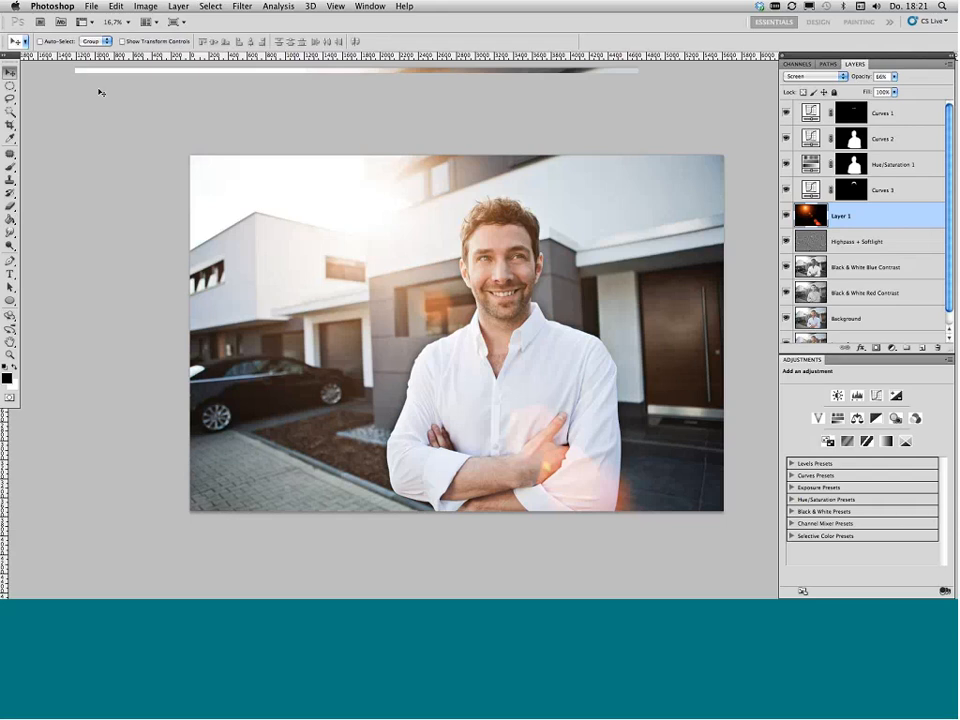
{"action": "key", "text": "super+plus"}
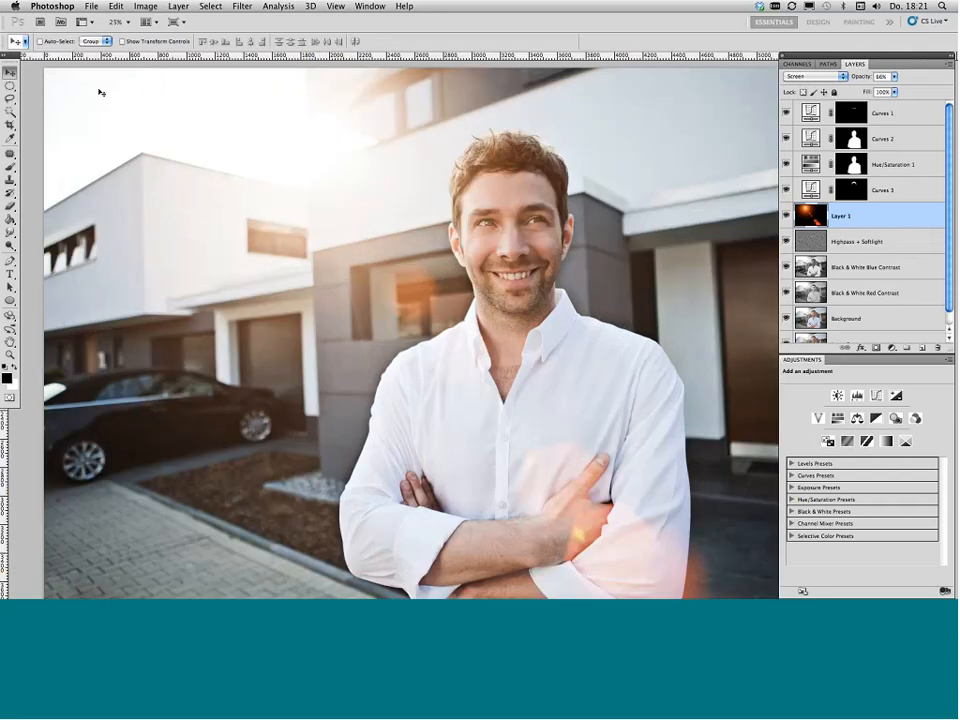
{"action": "key", "text": "super+plus"}
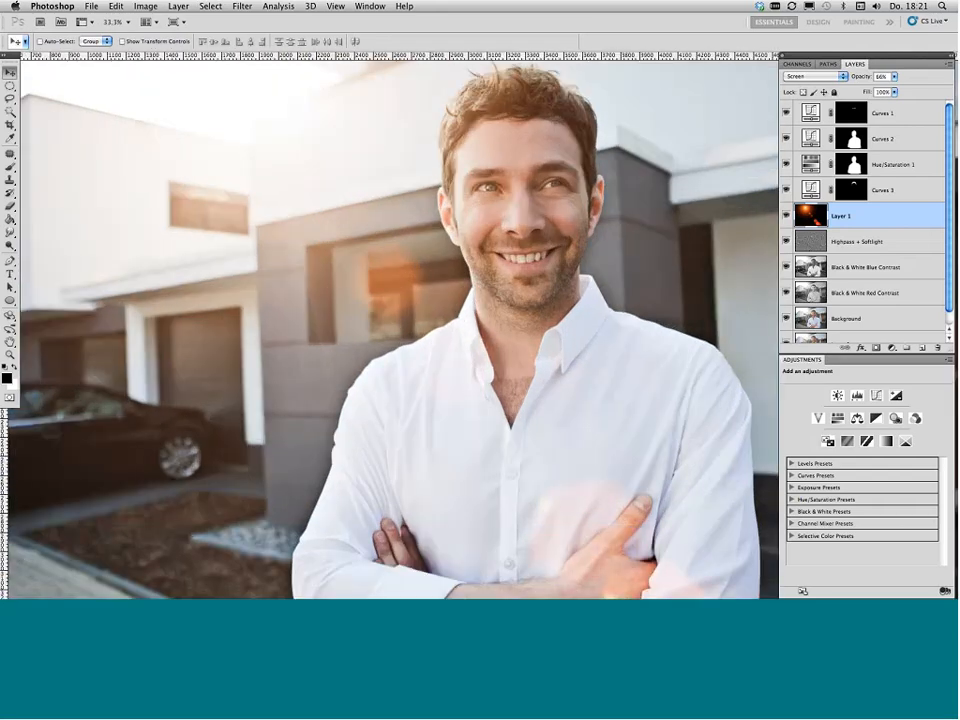
{"action": "key", "text": "super+plus"}
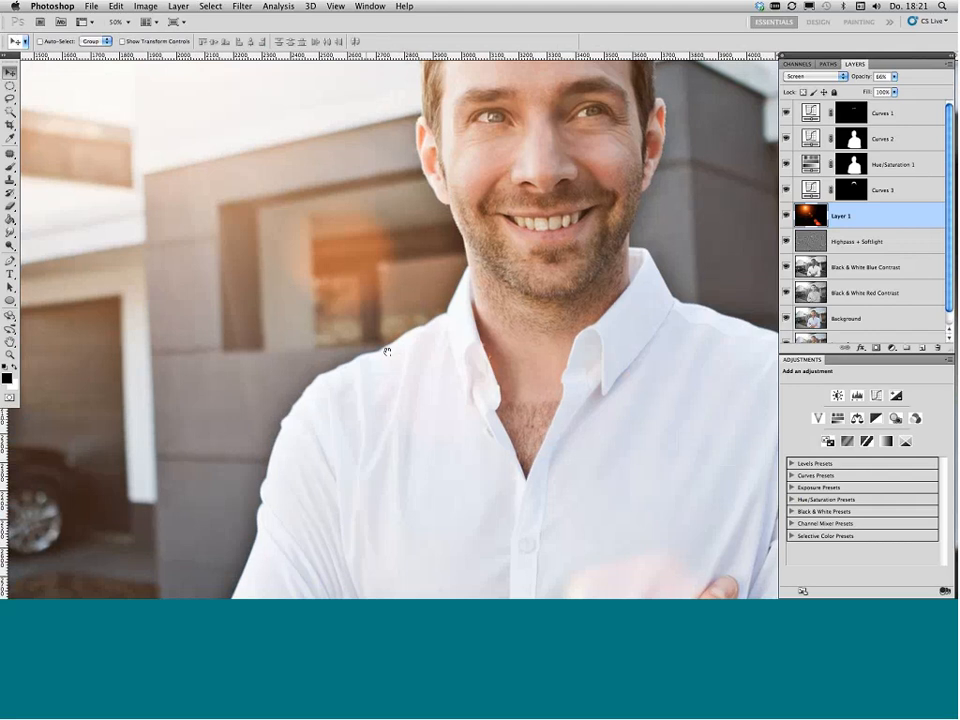
{"action": "left_click_drag", "start_coordinate": [387, 351], "coordinate": [412, 279]}
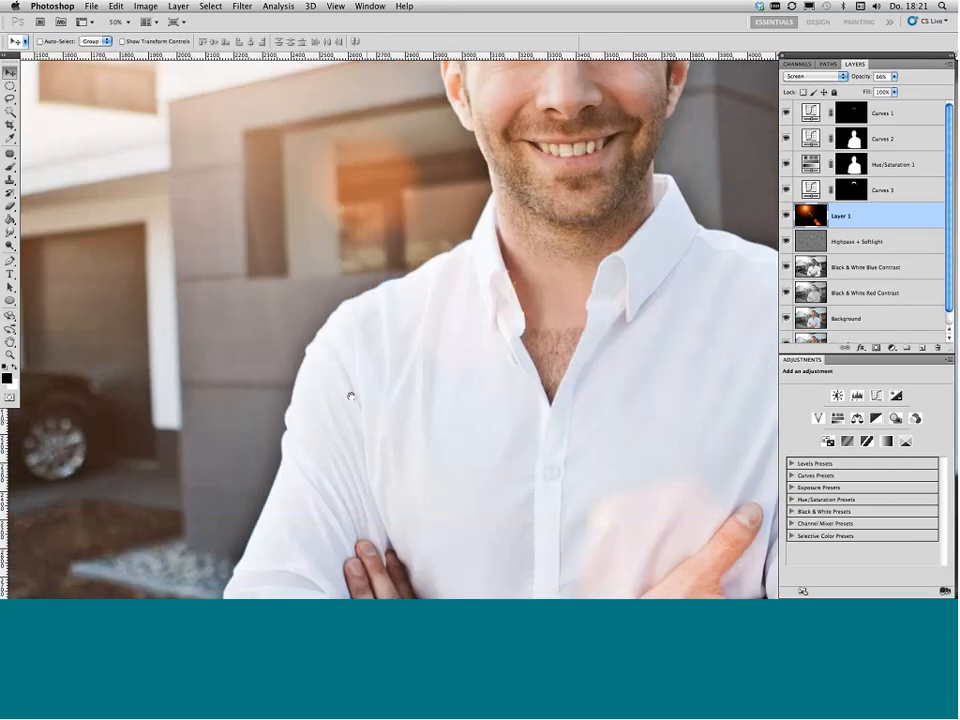
{"action": "scroll", "coordinate": [351, 399], "scroll_direction": "down", "scroll_amount": 3}
{"action": "scroll", "coordinate": [351, 399], "scroll_direction": "left", "scroll_amount": 2}
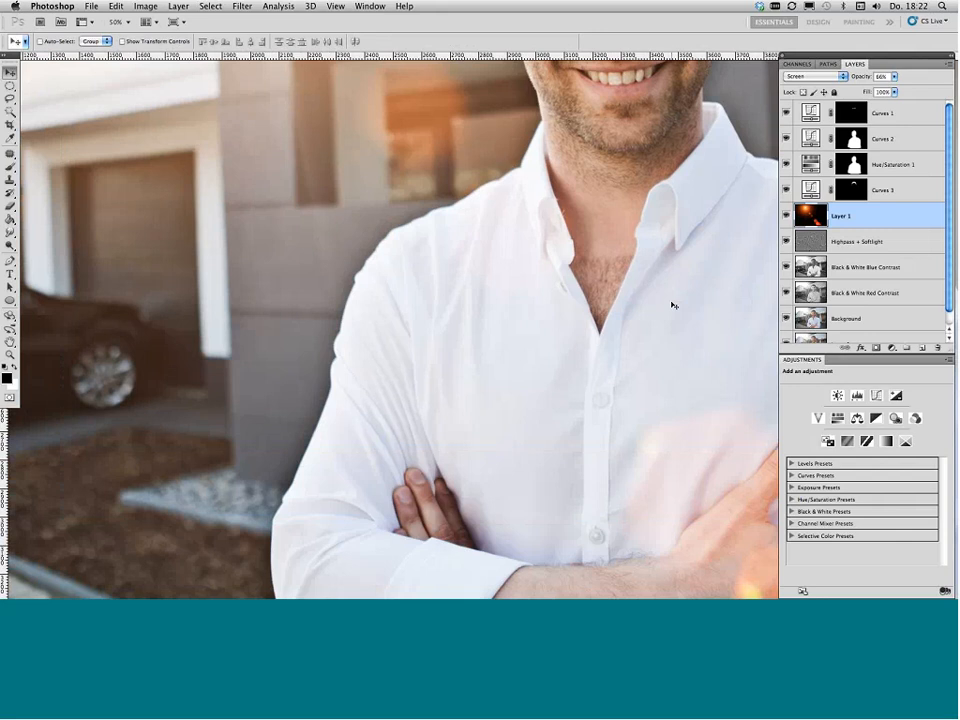
{"action": "left_click", "coordinate": [800, 246]}
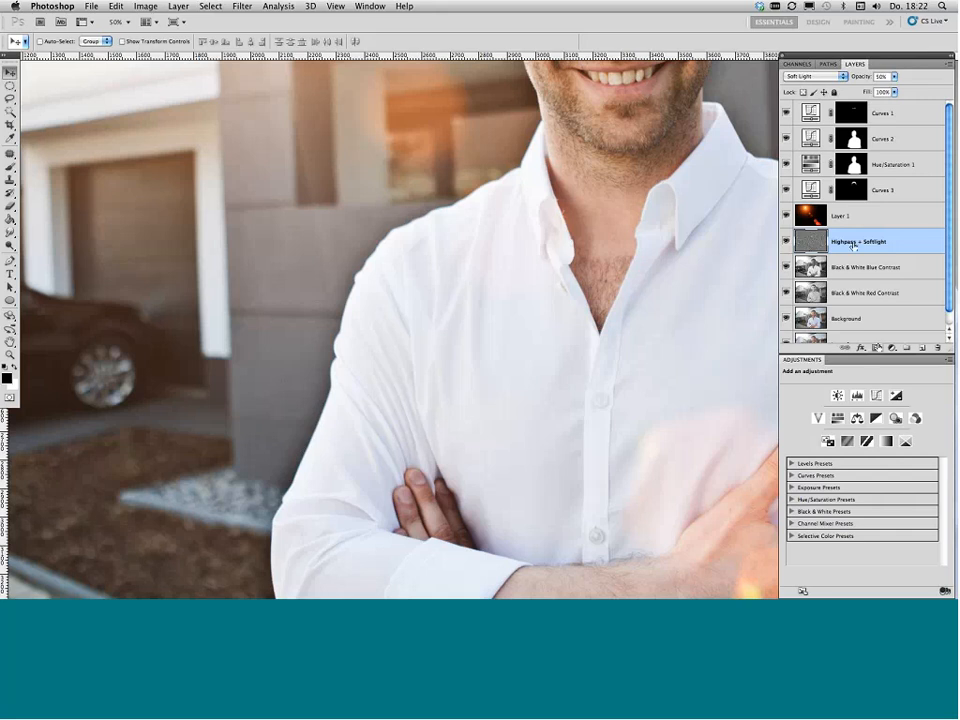
{"action": "left_click", "coordinate": [876, 348]}
{"action": "key", "text": "x"}
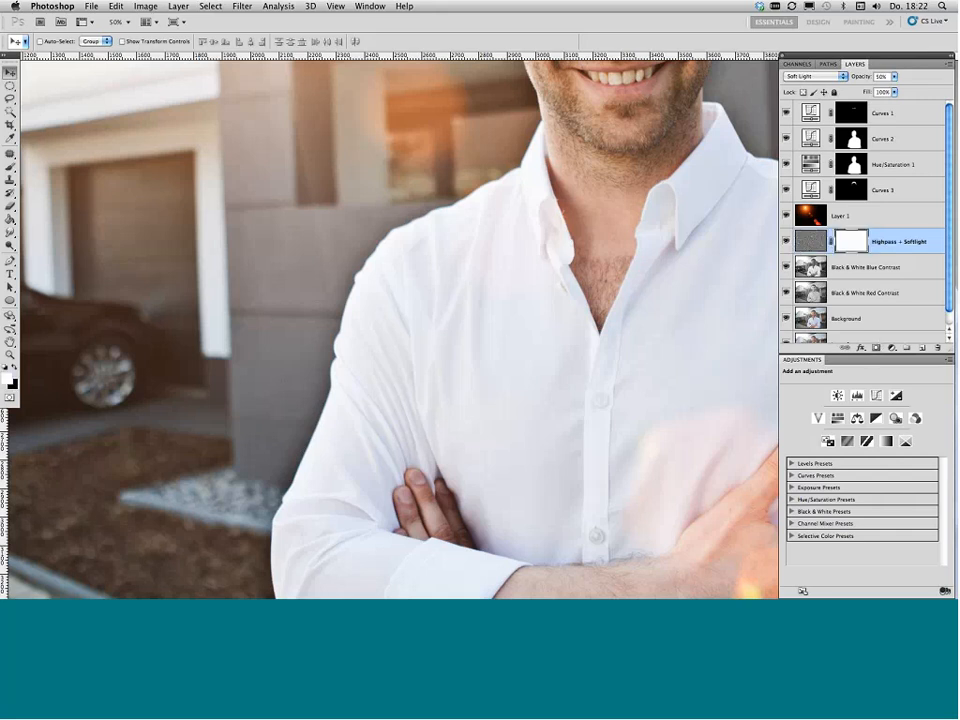
Step: Paint black on the Highpass + Softlight mask along the man's shirt sleeve edge with a softer 135 px brush
{"action": "key", "text": "b"}
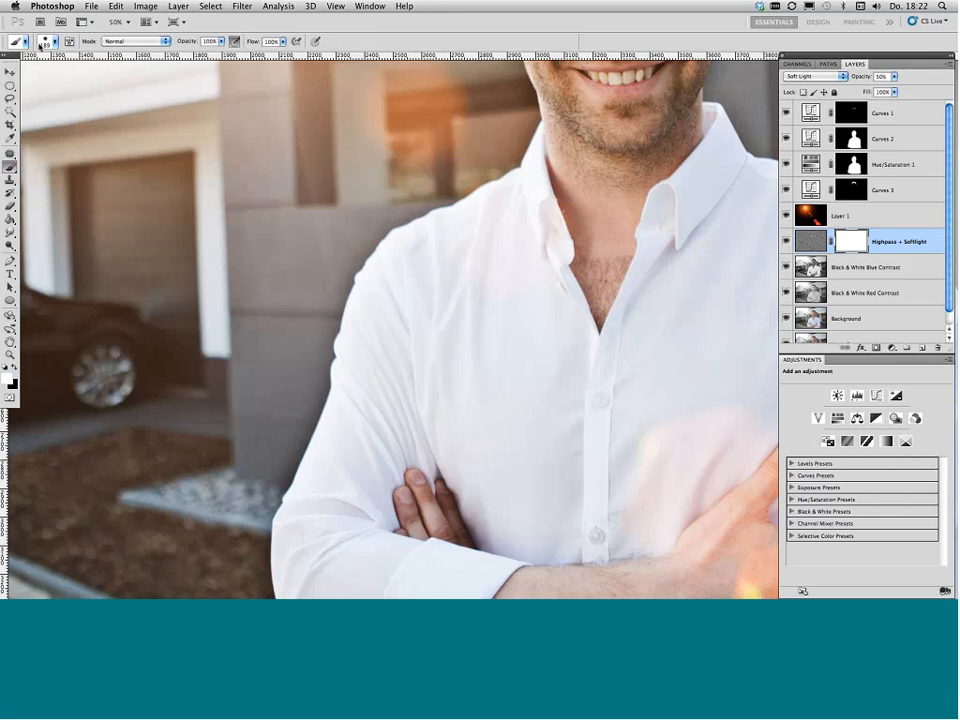
{"action": "left_click", "coordinate": [44, 42]}
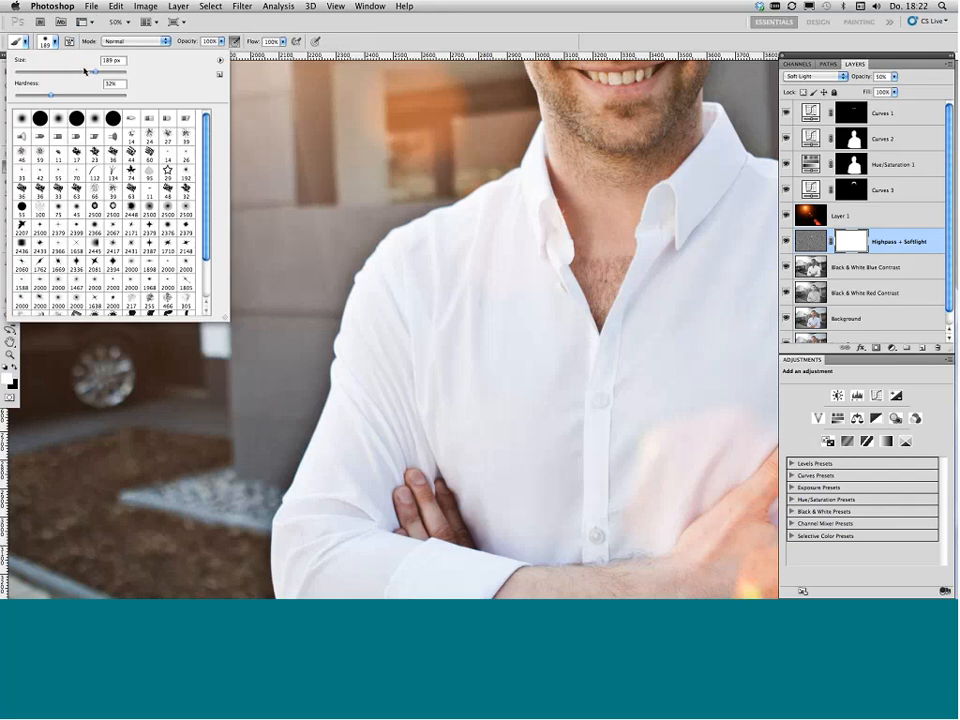
{"action": "left_click_drag", "start_coordinate": [86, 70], "coordinate": [80, 71]}
{"action": "left_click", "coordinate": [31, 96]}
{"action": "left_click", "coordinate": [271, 85]}
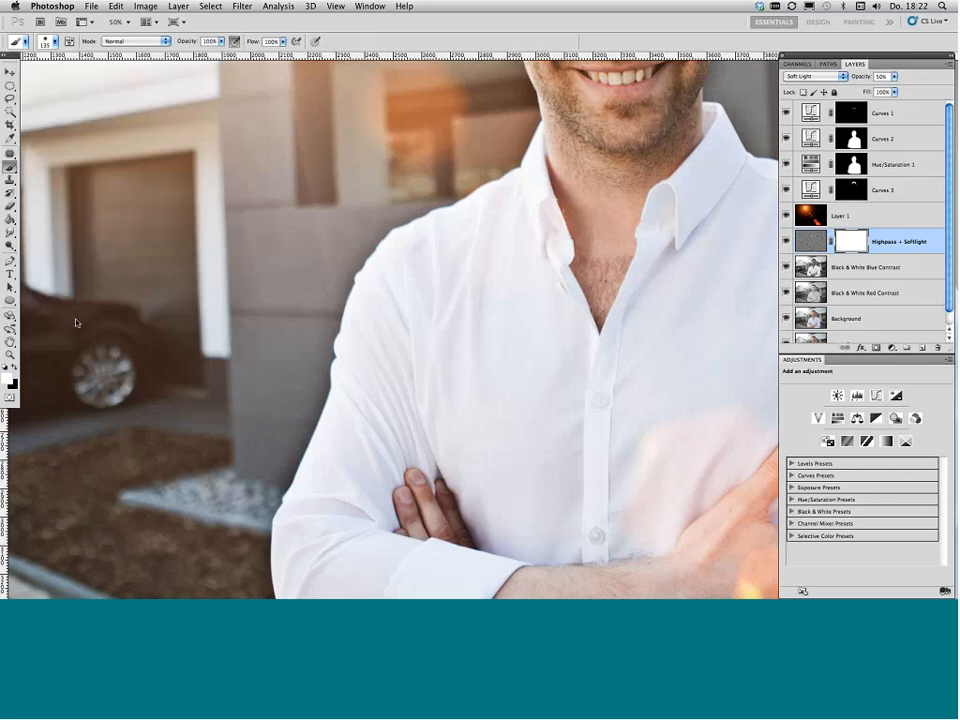
{"action": "key", "text": "x"}
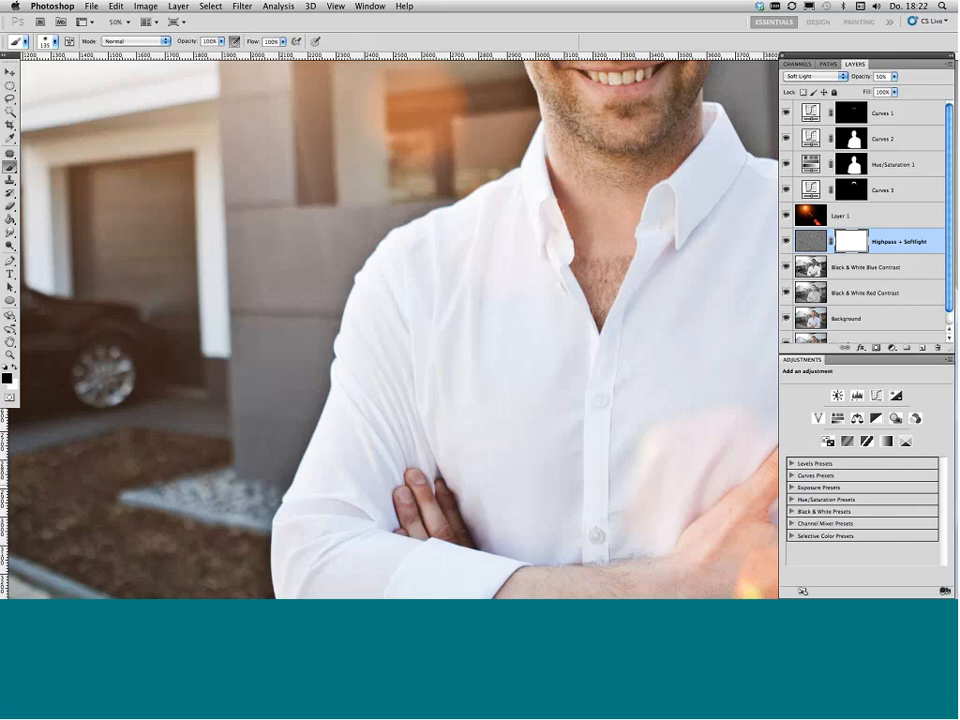
{"action": "key", "text": "super+minus"}
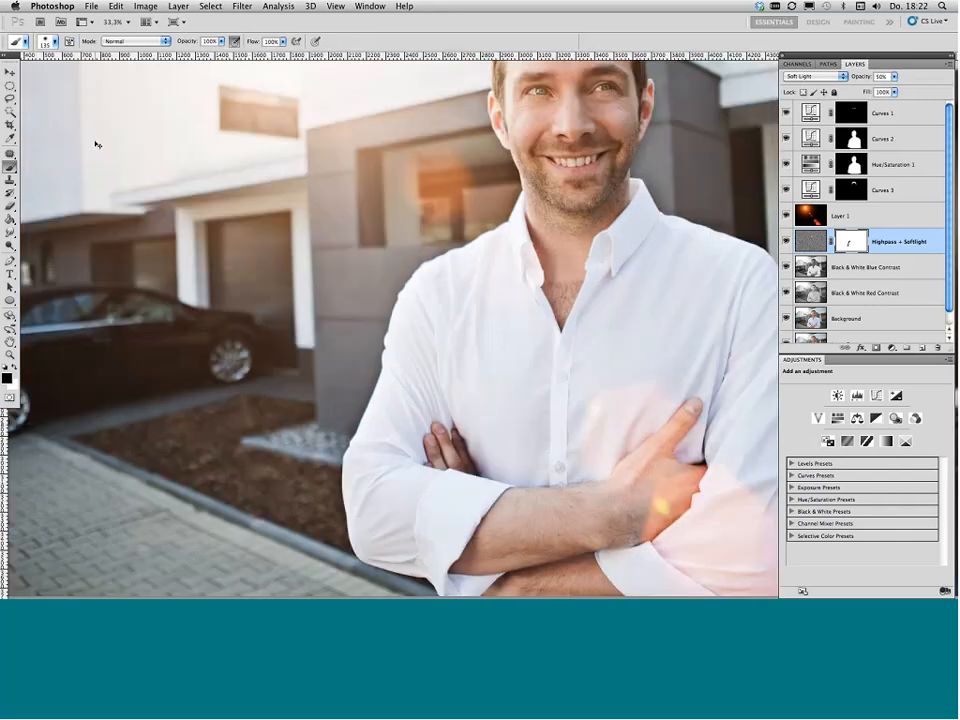
{"action": "key", "text": "super+minus"}
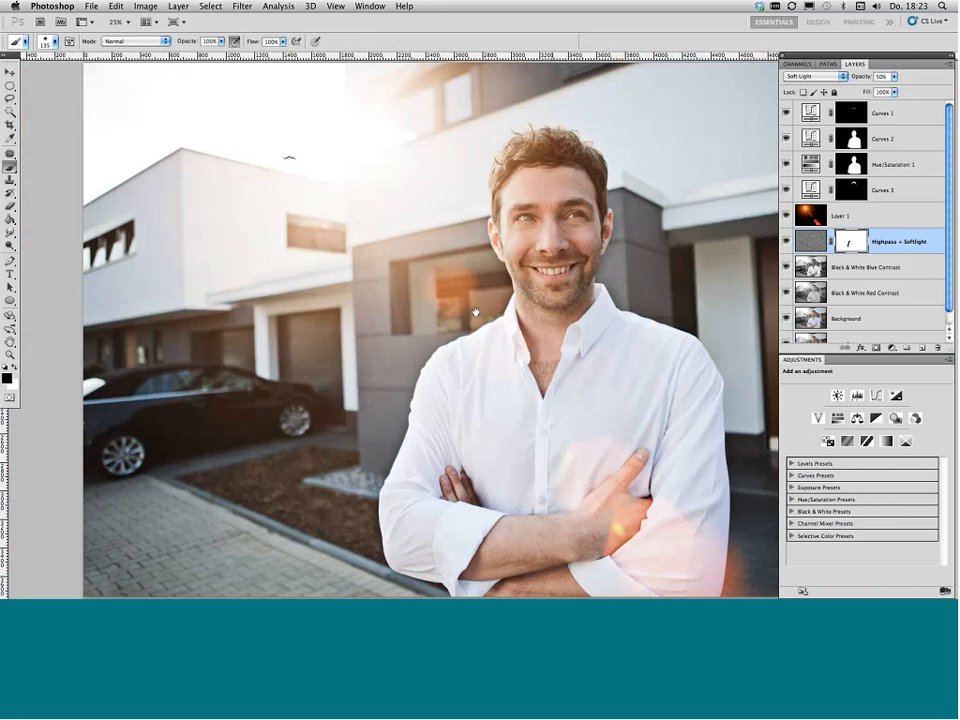
{"action": "left_click", "coordinate": [475, 311], "text": "alt"}
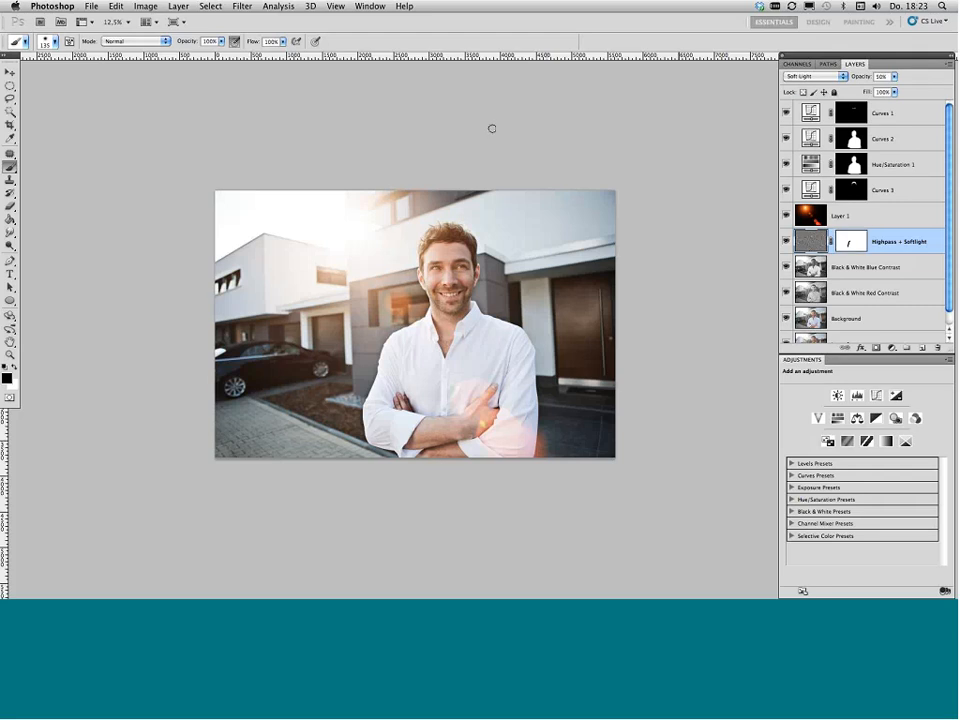
Step: Close the portrait and open Cigarette.tif from the 03_create smoke folder in Photoshop to view its Smoke layer
{"action": "key", "text": "super+w"}
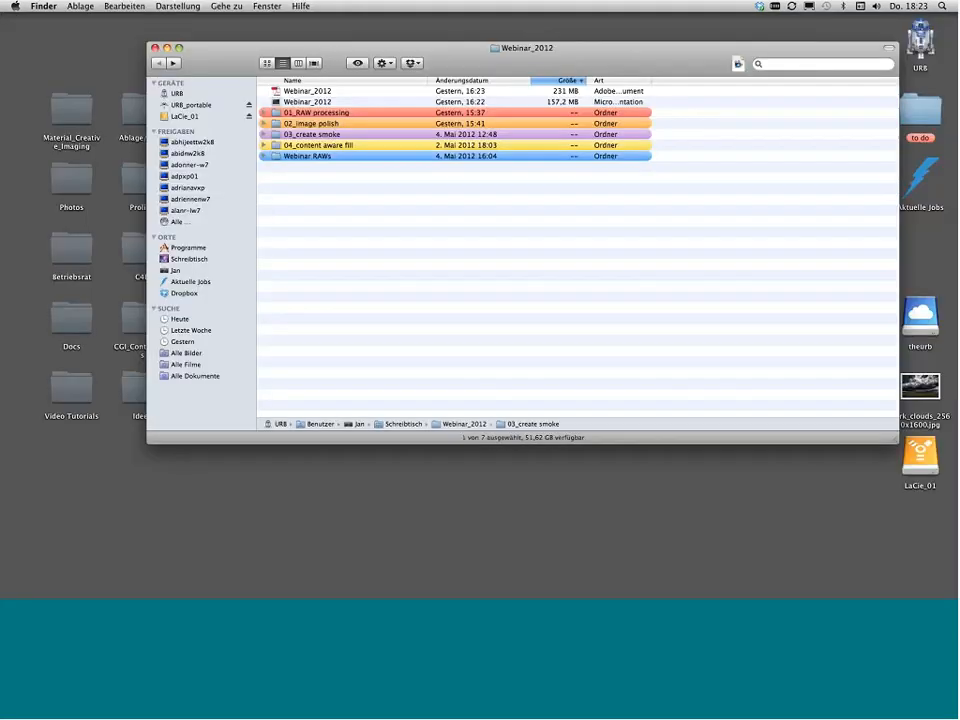
{"action": "double_click", "coordinate": [390, 135]}
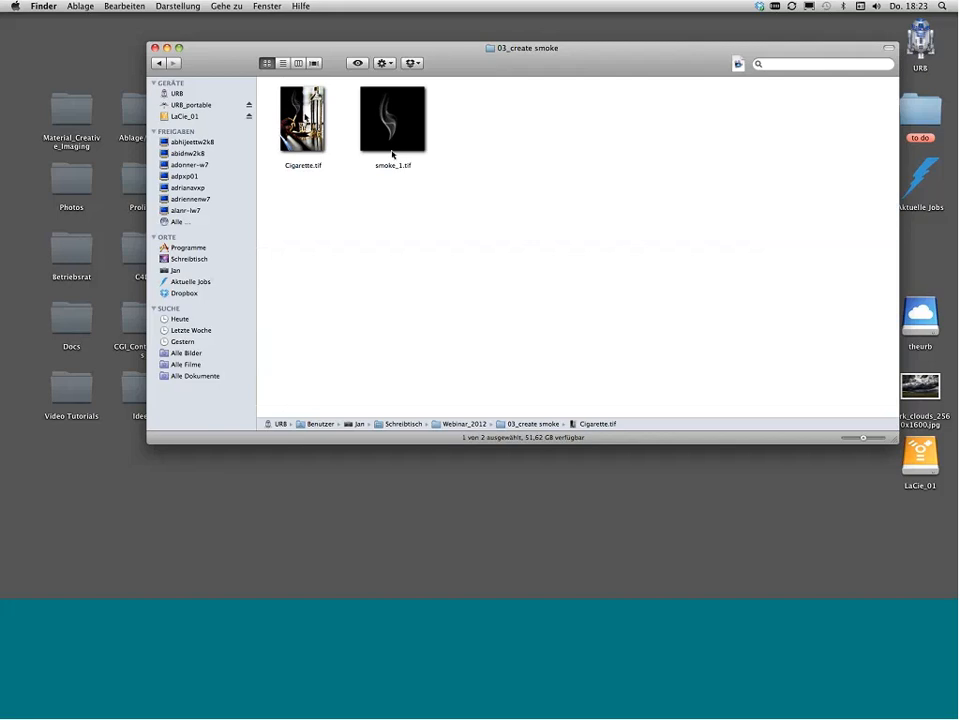
{"action": "left_click_drag", "start_coordinate": [296, 134], "coordinate": [497, 585]}
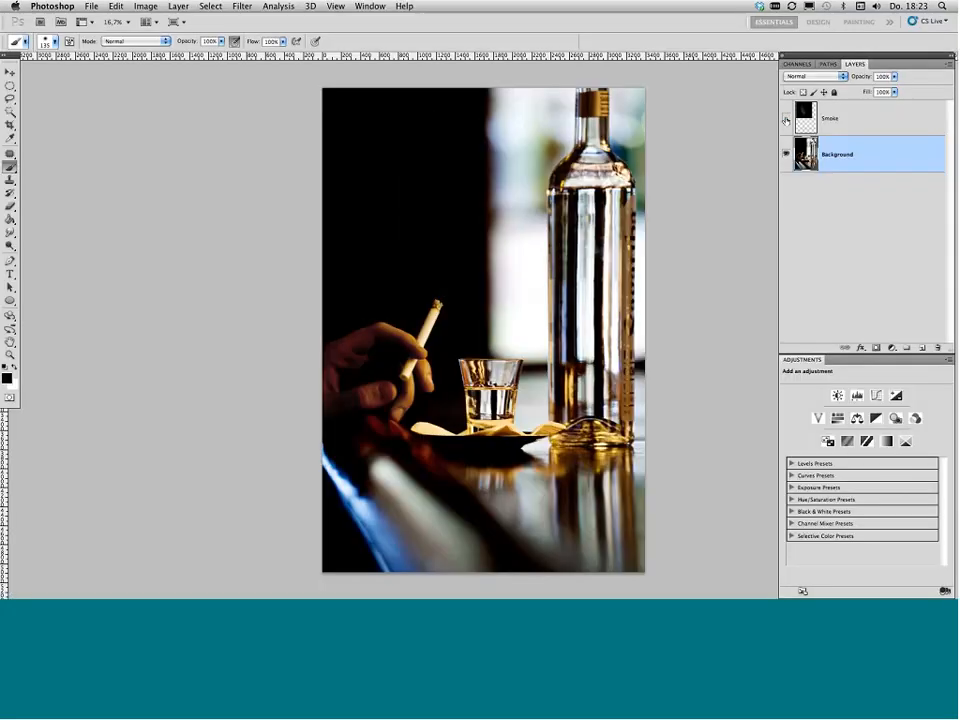
{"action": "left_click", "coordinate": [786, 119]}
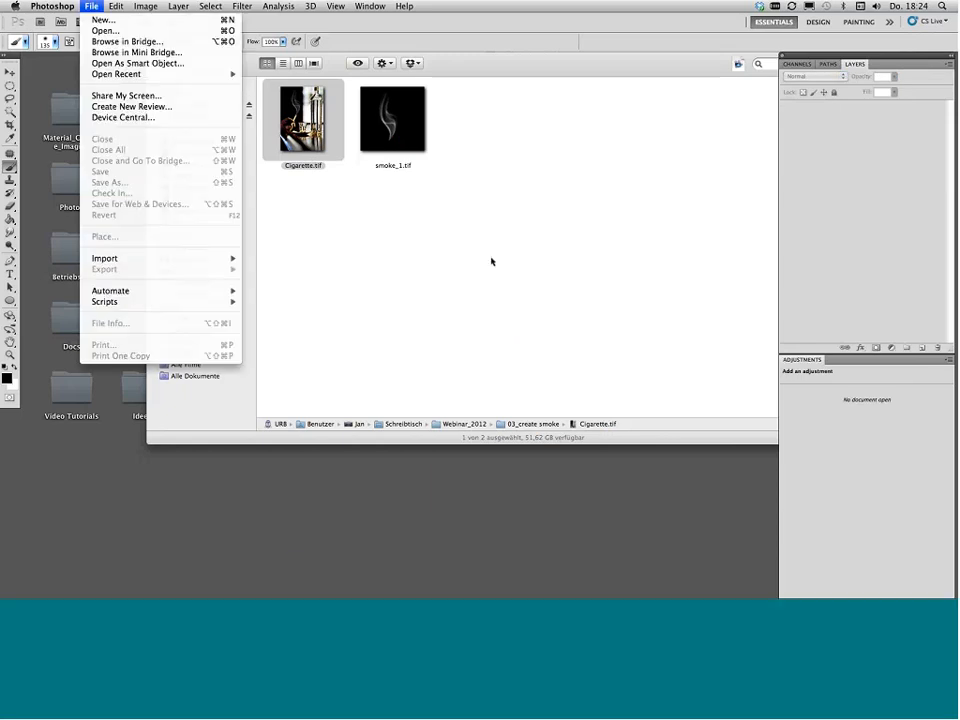
Step: Create a 12 by 12 inch RGB document at 300 pixels/inch, 8 bit, with a white background, and show it full screen
{"action": "key", "text": "super+n"}
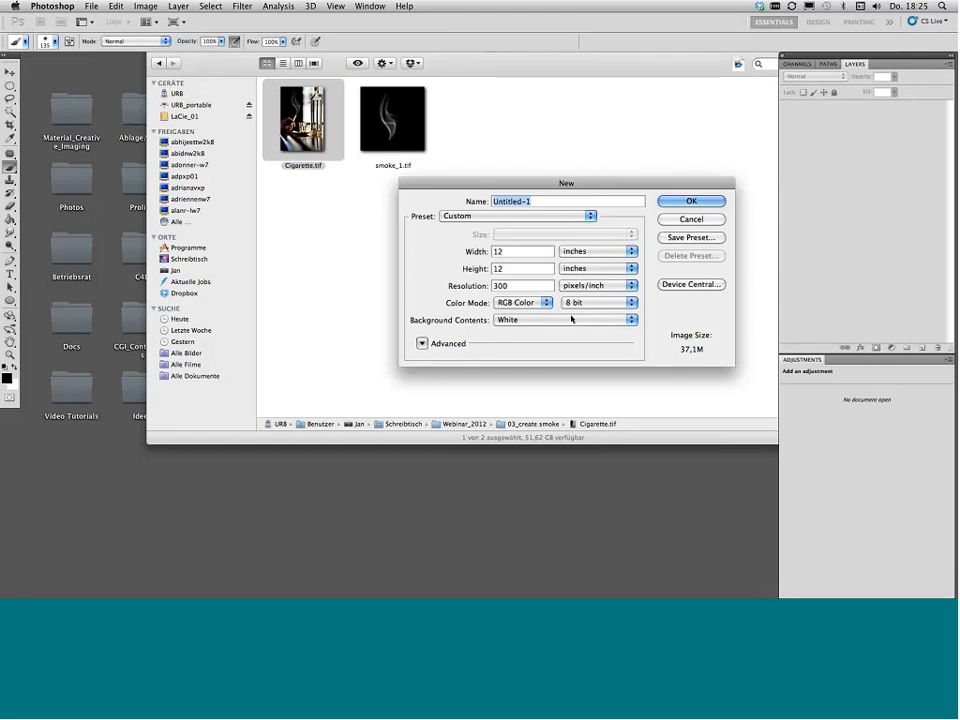
{"action": "left_click", "coordinate": [588, 303]}
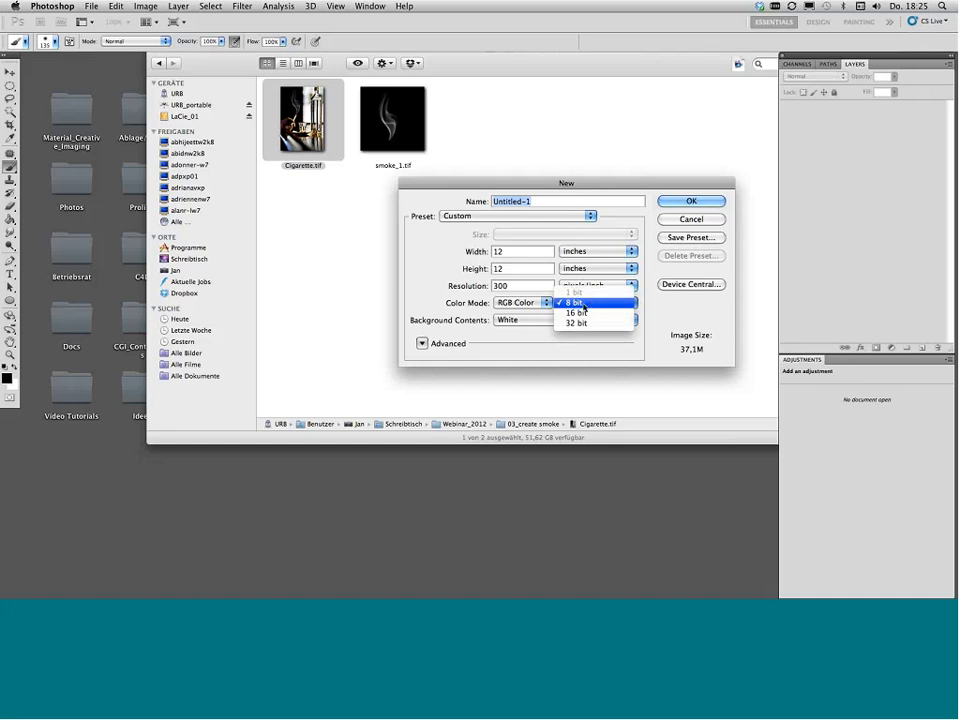
{"action": "left_click", "coordinate": [584, 304]}
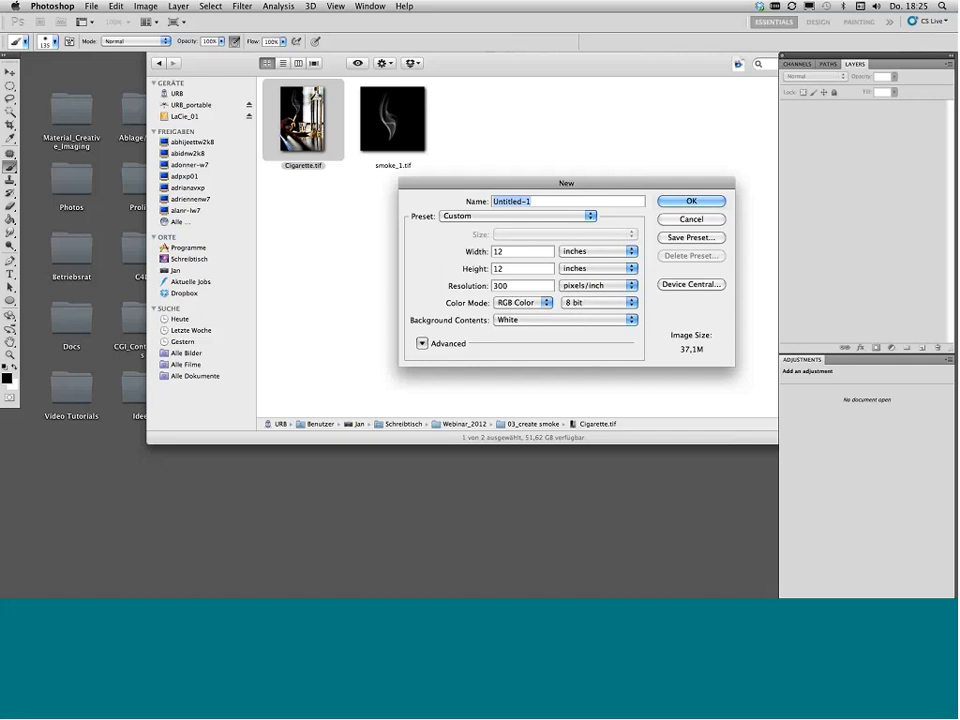
{"action": "key", "text": "Return"}
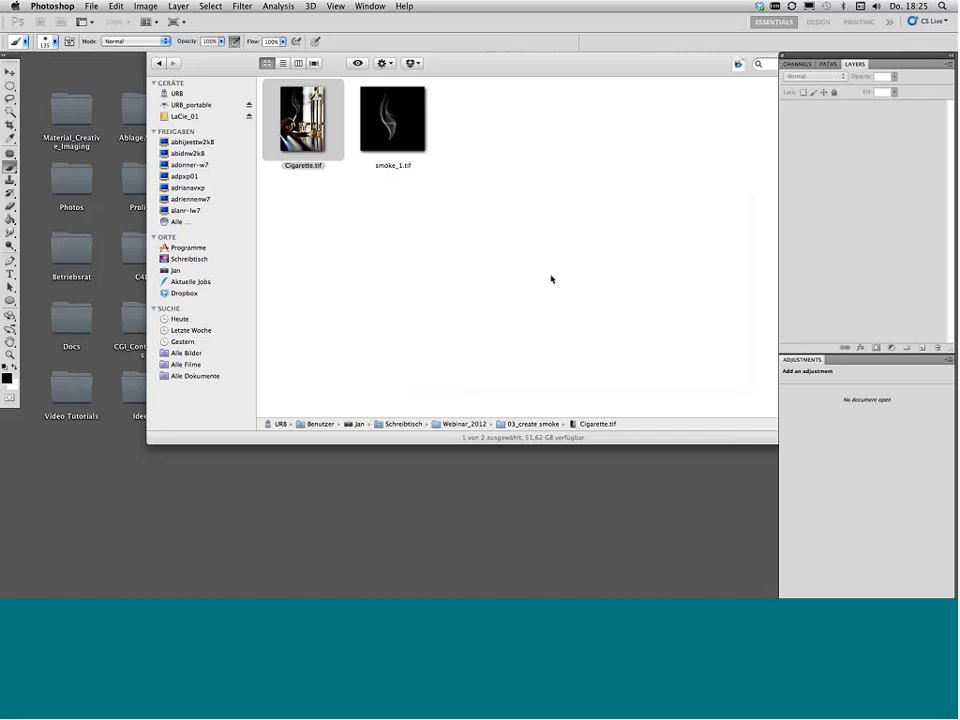
{"action": "key", "text": "f"}
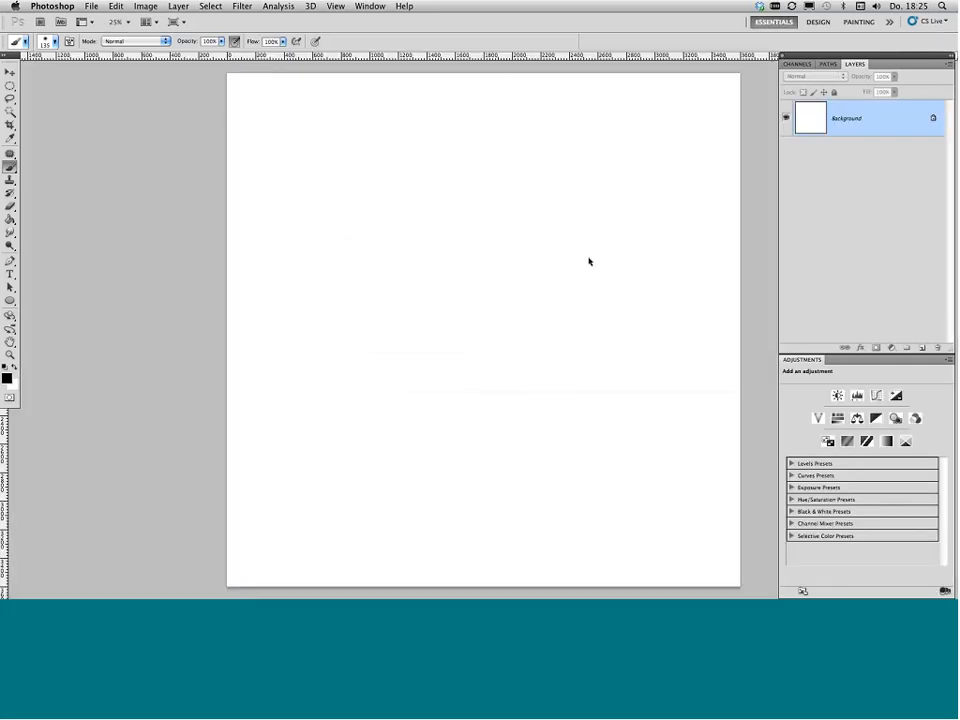
Step: Convert the white Background into a regular layer and fill it with black using the Paint Bucket
{"action": "double_click", "coordinate": [868, 118]}
{"action": "key", "text": "Return"}
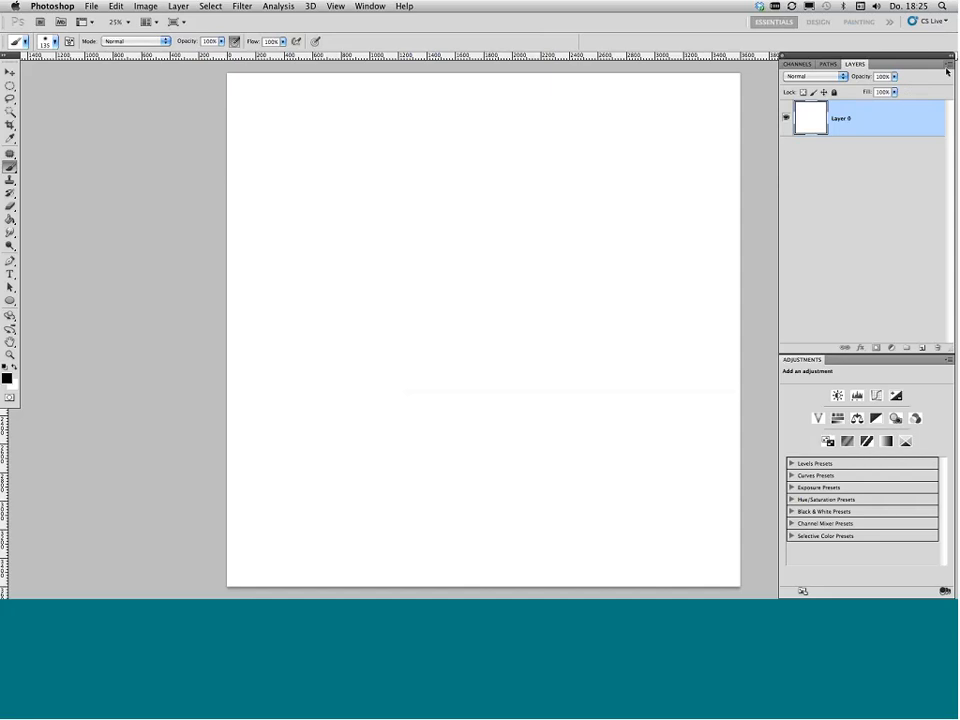
{"action": "left_click", "coordinate": [947, 66]}
{"action": "left_click", "coordinate": [723, 109]}
{"action": "left_click", "coordinate": [12, 220]}
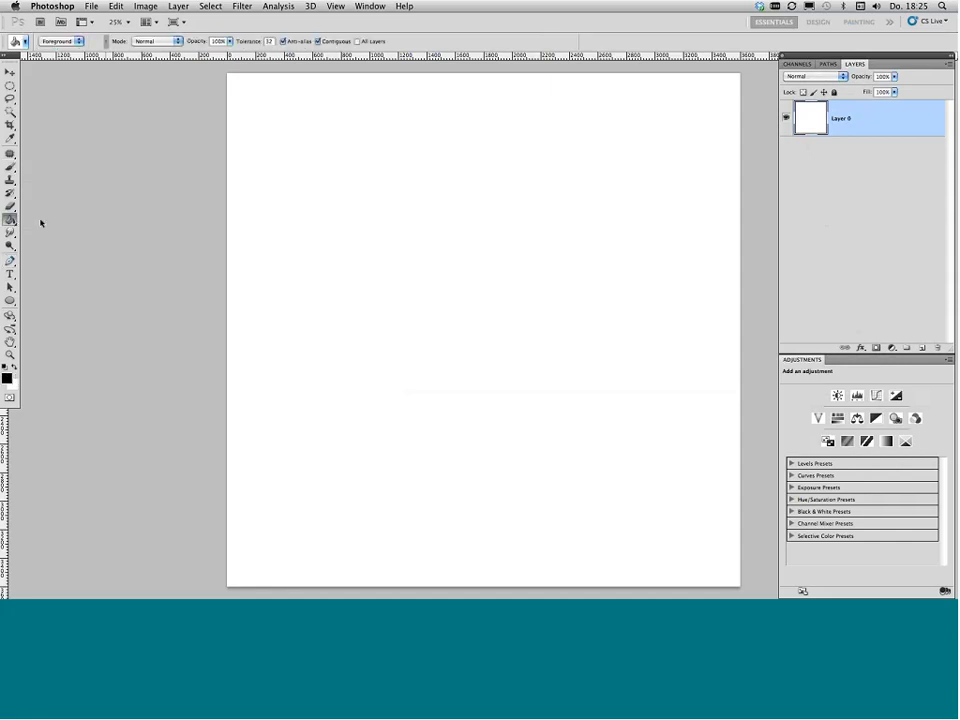
{"action": "left_click", "coordinate": [604, 215]}
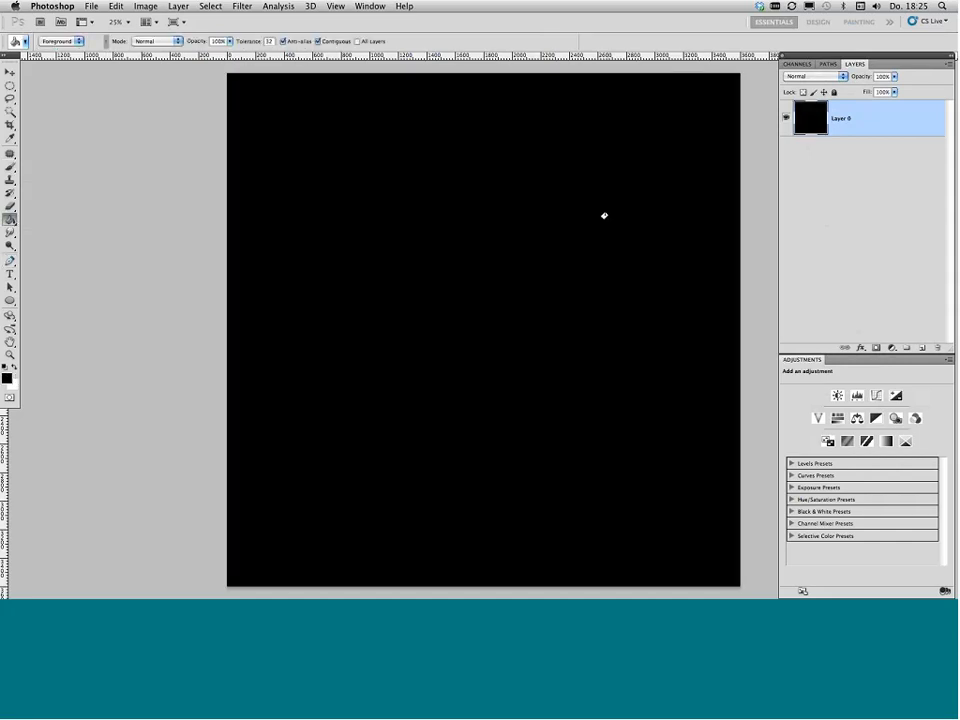
Step: Add a new empty layer above the black Layer 0
{"action": "left_click", "coordinate": [950, 64]}
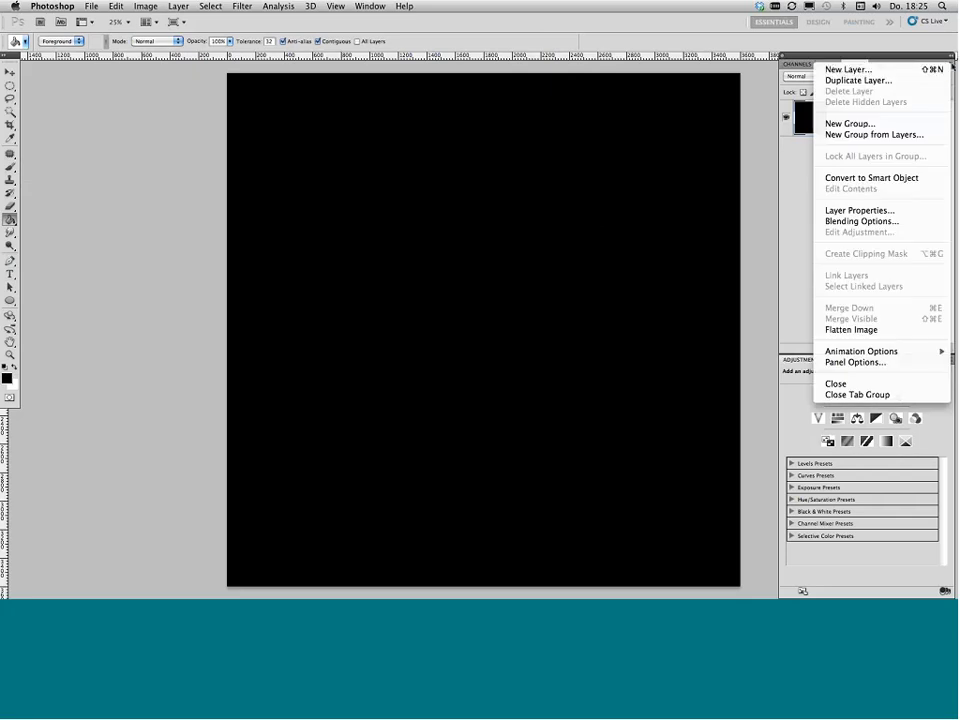
{"action": "left_click", "coordinate": [848, 69]}
{"action": "left_click", "coordinate": [608, 267]}
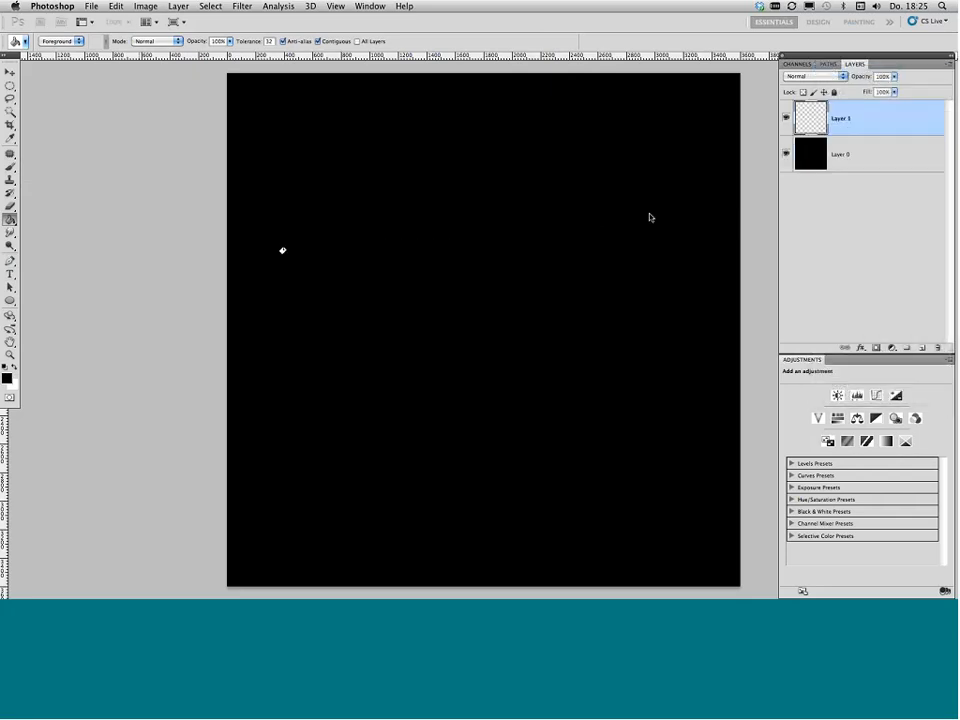
Step: Paint a long S-shaped white stroke on Layer 1 with a 185 px brush at 0% hardness
{"action": "left_click", "coordinate": [11, 168]}
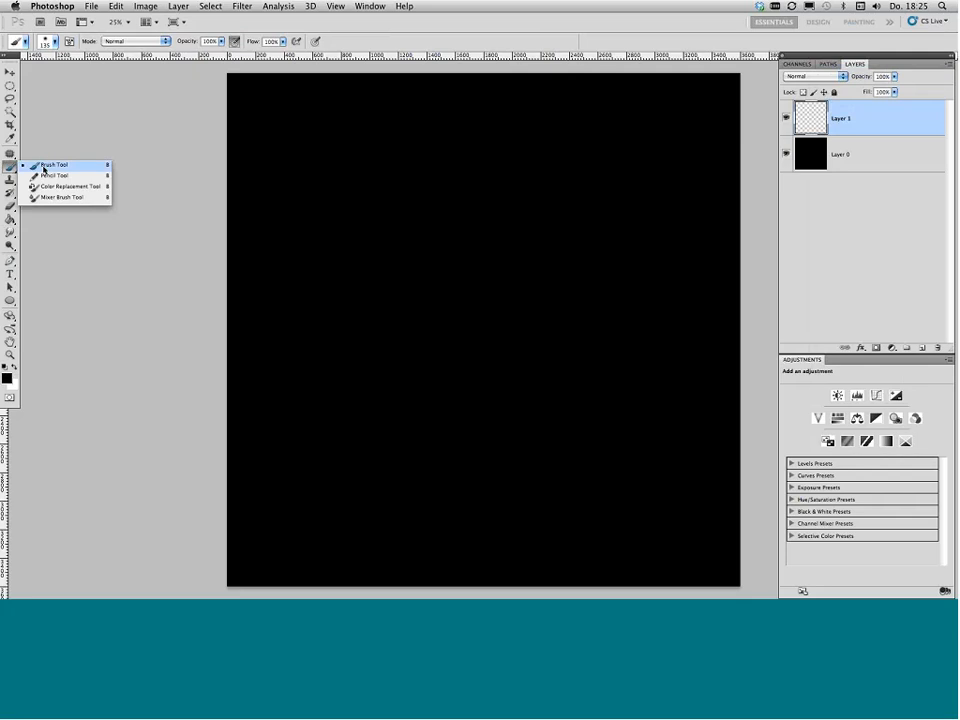
{"action": "left_click", "coordinate": [45, 164]}
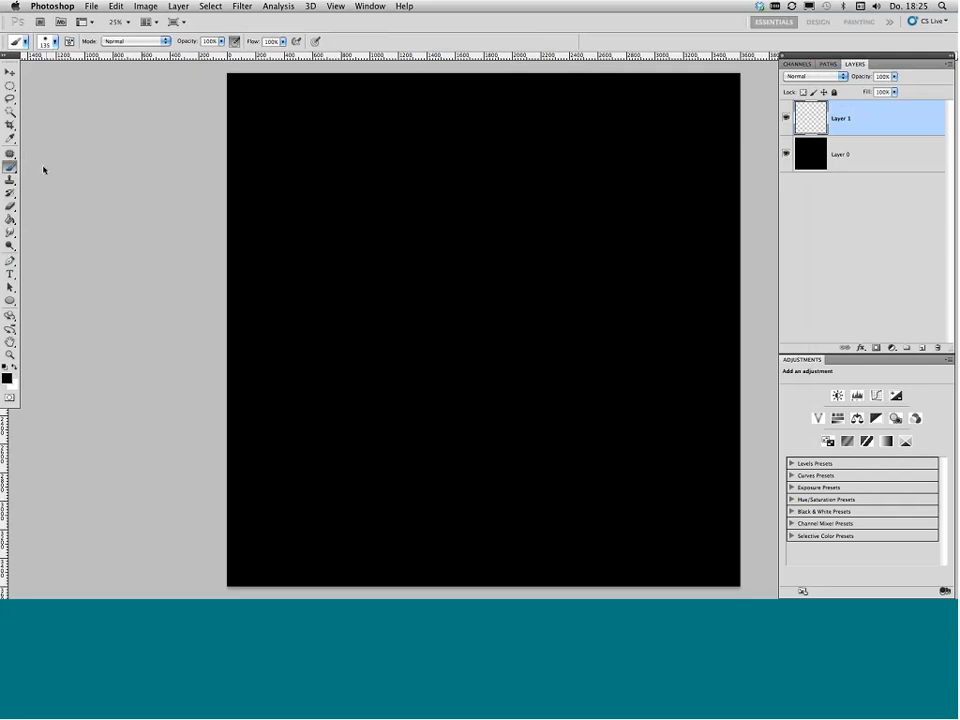
{"action": "left_click", "coordinate": [46, 41]}
{"action": "left_click_drag", "start_coordinate": [22, 97], "coordinate": [13, 97]}
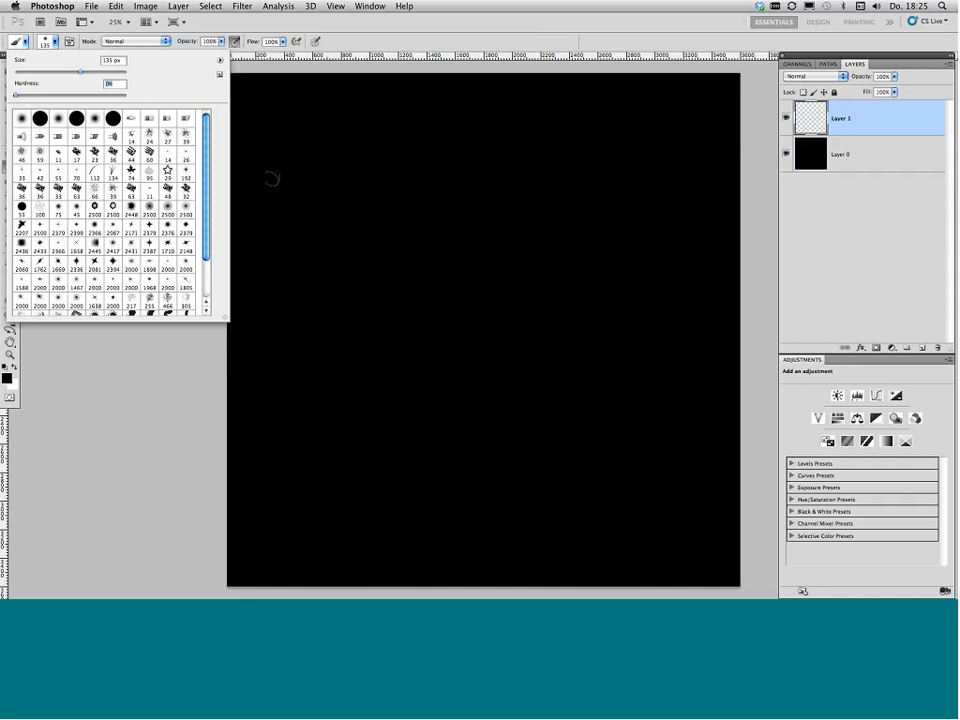
{"action": "left_click_drag", "start_coordinate": [80, 72], "coordinate": [94, 74]}
{"action": "left_click", "coordinate": [14, 367]}
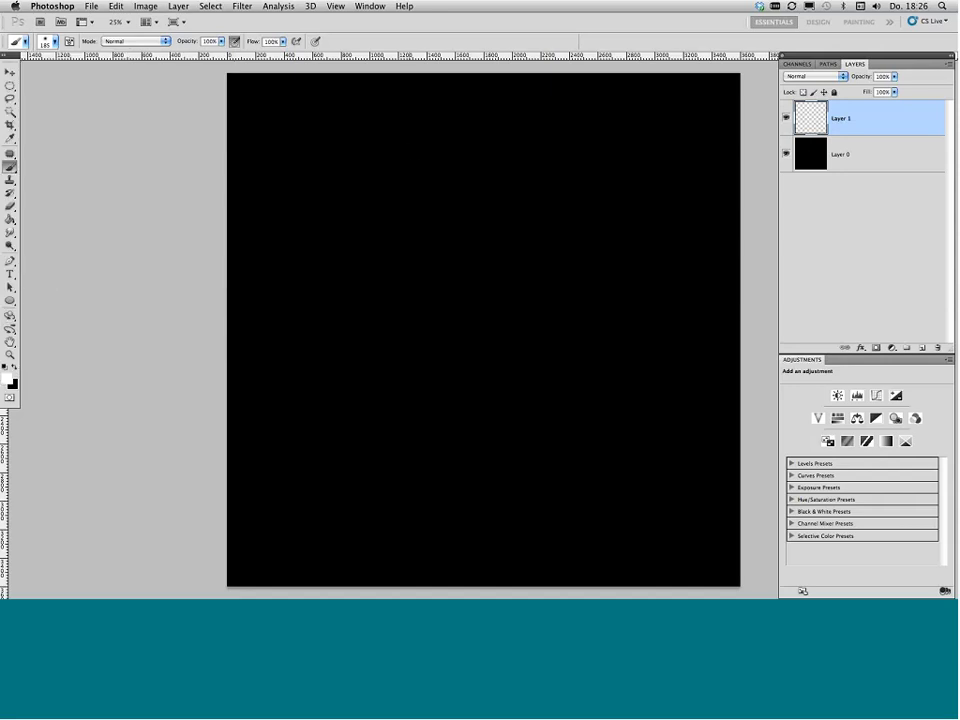
{"action": "mouse_move", "coordinate": [422, 159]}
{"action": "left_mouse_down"}
{"action": "mouse_move", "coordinate": [381, 228]}
{"action": "mouse_move", "coordinate": [446, 452]}
{"action": "mouse_move", "coordinate": [450, 515]}
{"action": "left_mouse_up"}
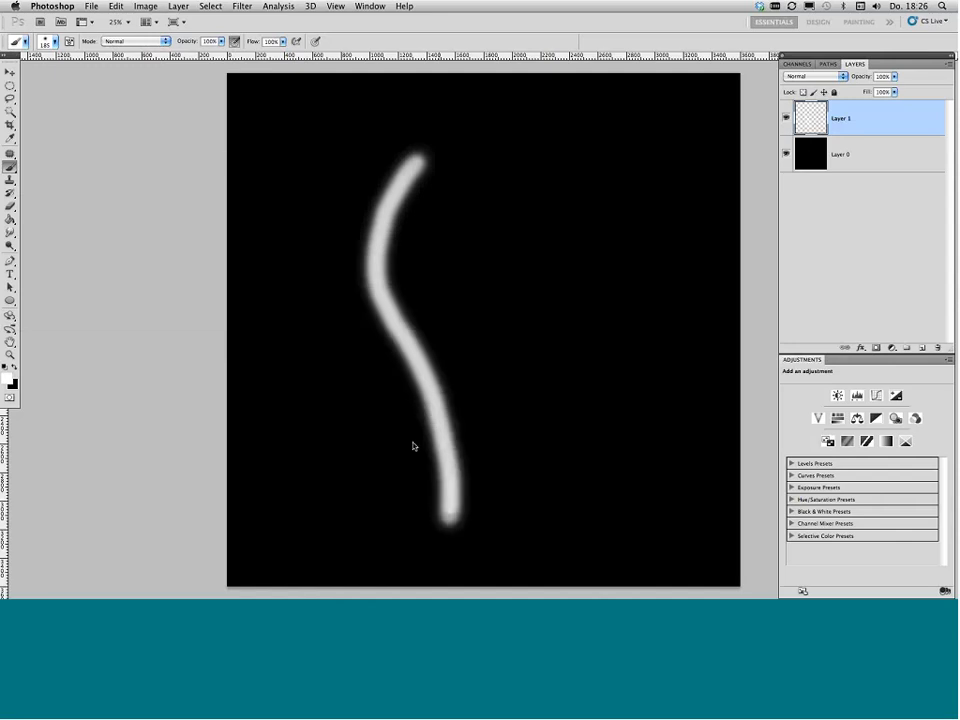
Step: Paint a second curved white strand crossing the first and meeting its lower end with a 139 px brush
{"action": "left_click", "coordinate": [55, 42]}
{"action": "left_click_drag", "start_coordinate": [90, 74], "coordinate": [82, 75]}
{"action": "mouse_move", "coordinate": [444, 146]}
{"action": "left_mouse_down"}
{"action": "mouse_move", "coordinate": [448, 204]}
{"action": "mouse_move", "coordinate": [401, 320]}
{"action": "mouse_move", "coordinate": [390, 397]}
{"action": "mouse_move", "coordinate": [412, 465]}
{"action": "mouse_move", "coordinate": [448, 512]}
{"action": "left_mouse_up"}
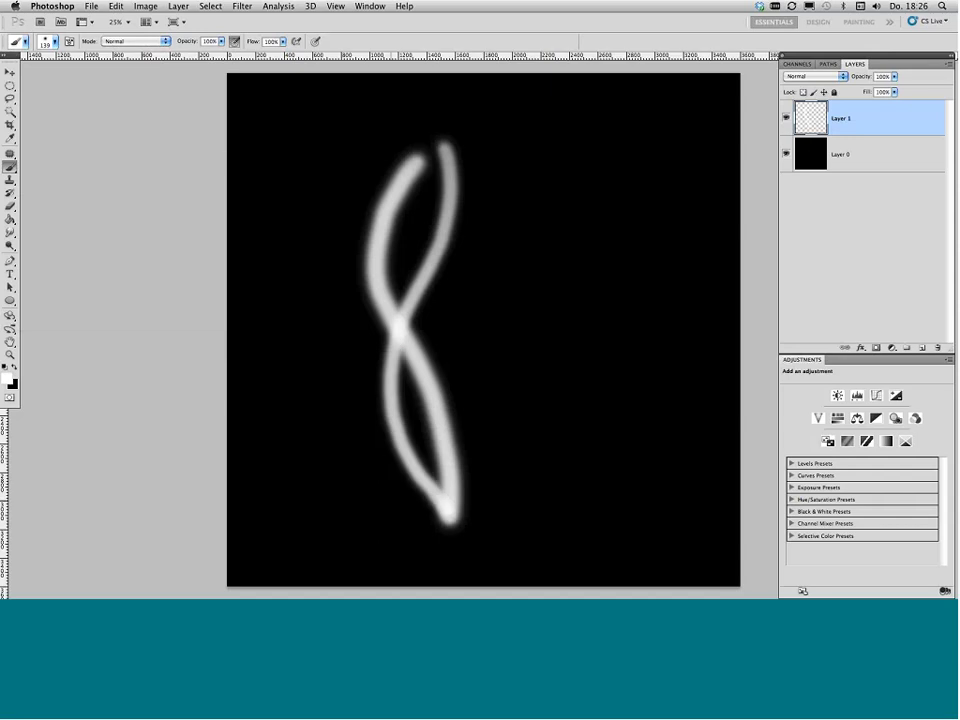
Step: Paint two thinner curved strands on the right side of the smoke with an 87 px brush
{"action": "left_click", "coordinate": [50, 42]}
{"action": "left_click", "coordinate": [57, 71]}
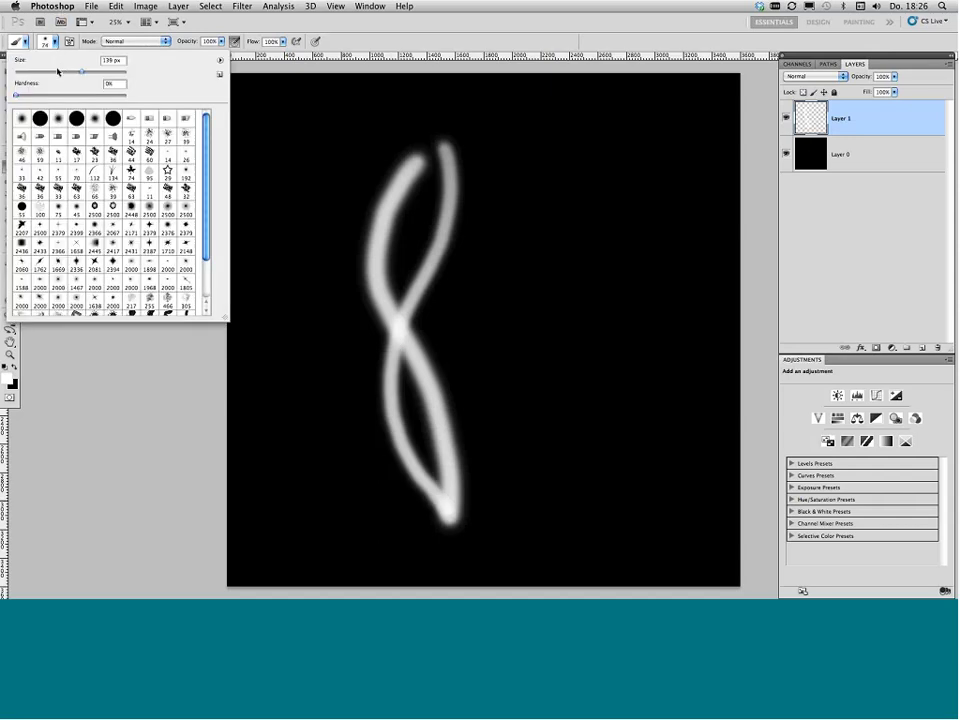
{"action": "left_click", "coordinate": [62, 72]}
{"action": "left_click", "coordinate": [508, 189]}
{"action": "mouse_move", "coordinate": [490, 143]}
{"action": "left_mouse_down"}
{"action": "mouse_move", "coordinate": [508, 285]}
{"action": "mouse_move", "coordinate": [435, 336]}
{"action": "mouse_move", "coordinate": [397, 339]}
{"action": "left_mouse_up"}
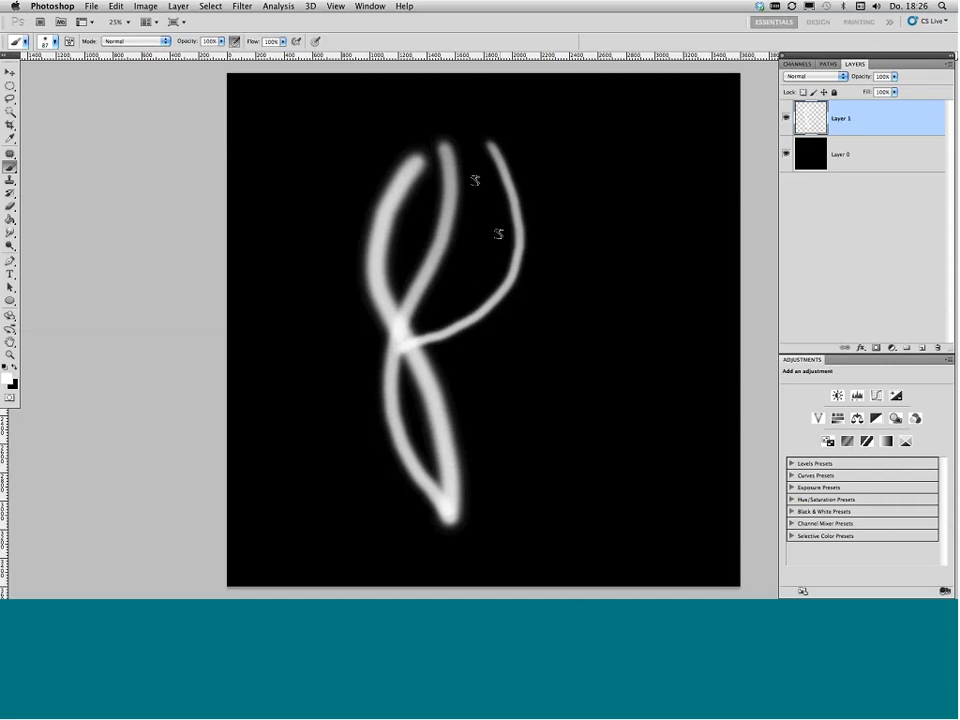
{"action": "mouse_move", "coordinate": [475, 180]}
{"action": "left_mouse_down"}
{"action": "mouse_move", "coordinate": [479, 211]}
{"action": "mouse_move", "coordinate": [434, 321]}
{"action": "mouse_move", "coordinate": [456, 432]}
{"action": "mouse_move", "coordinate": [418, 485]}
{"action": "left_mouse_up"}
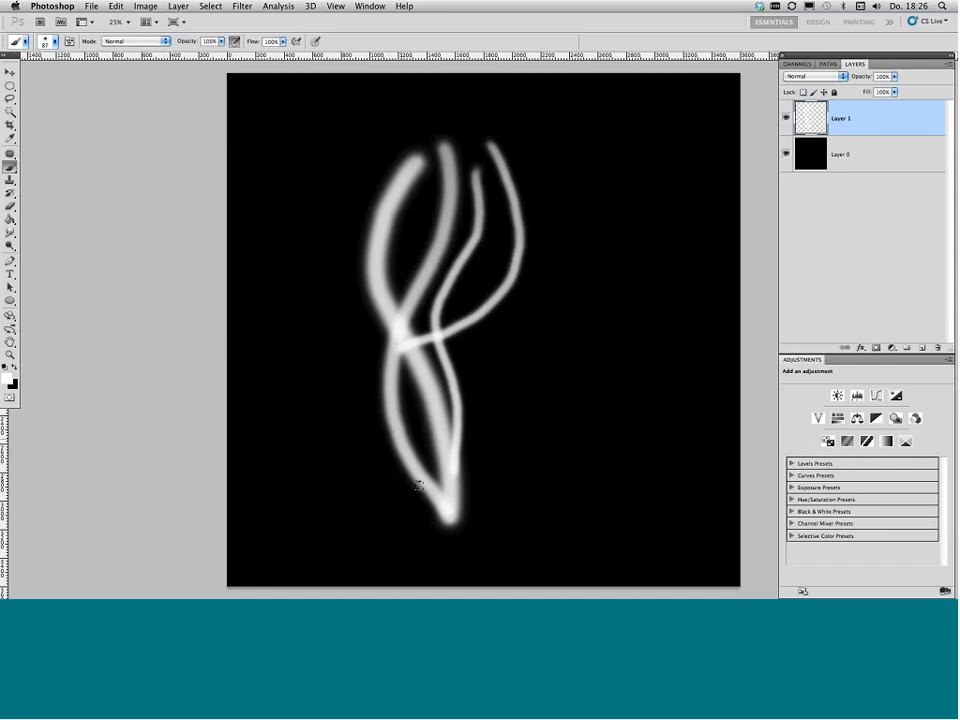
Step: Paint a thin outer strand on the smoke's left side and extend the upper strand tips with a 64 px brush
{"action": "left_click", "coordinate": [54, 41]}
{"action": "left_click_drag", "start_coordinate": [57, 72], "coordinate": [50, 72]}
{"action": "left_click", "coordinate": [371, 169]}
{"action": "mouse_move", "coordinate": [385, 149]}
{"action": "left_mouse_down"}
{"action": "mouse_move", "coordinate": [359, 200]}
{"action": "mouse_move", "coordinate": [353, 325]}
{"action": "mouse_move", "coordinate": [423, 510]}
{"action": "left_mouse_up"}
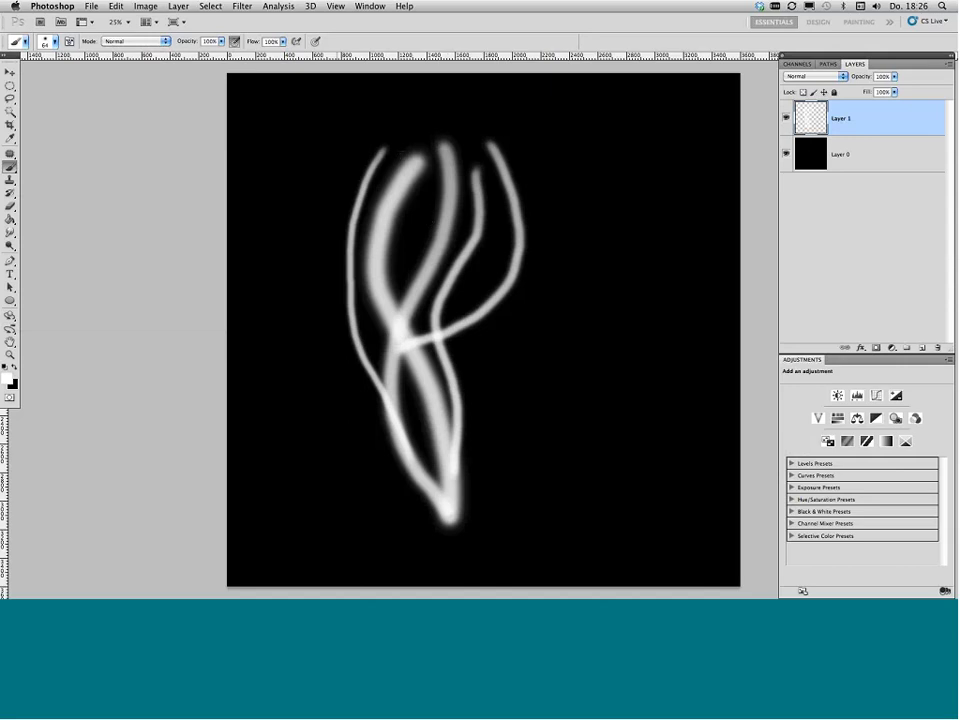
{"action": "left_click_drag", "start_coordinate": [386, 148], "coordinate": [428, 92]}
{"action": "left_click_drag", "start_coordinate": [476, 172], "coordinate": [460, 115]}
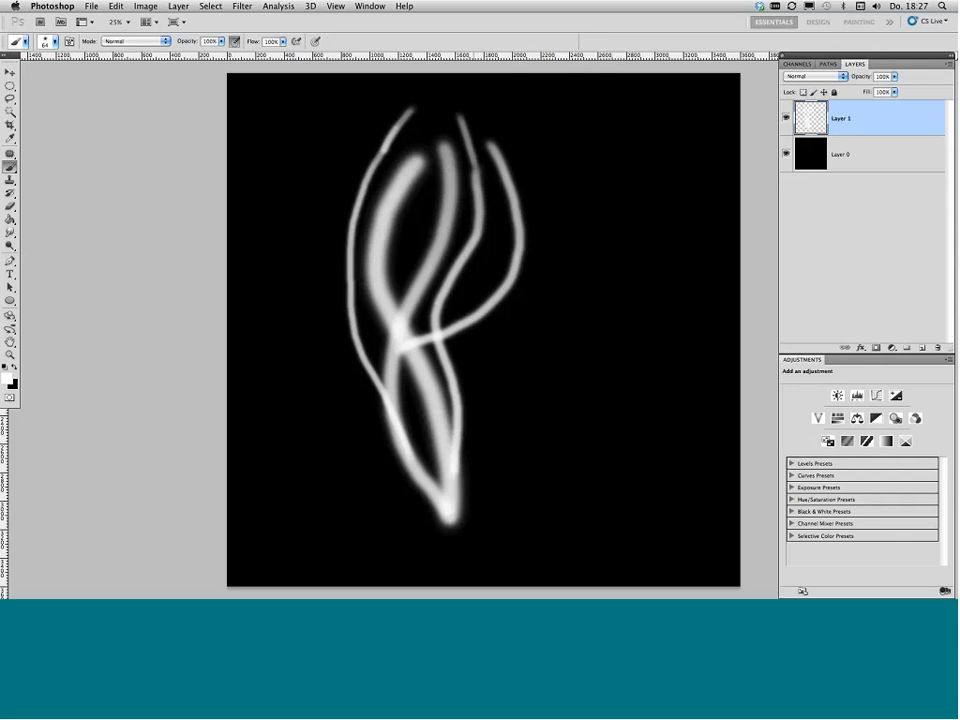
{"action": "left_click_drag", "start_coordinate": [474, 176], "coordinate": [471, 154]}
Step: Paint faint white haze between the smoke strands with a 339 px brush at 11% opacity
{"action": "left_click", "coordinate": [222, 41]}
{"action": "left_click_drag", "start_coordinate": [196, 56], "coordinate": [175, 60]}
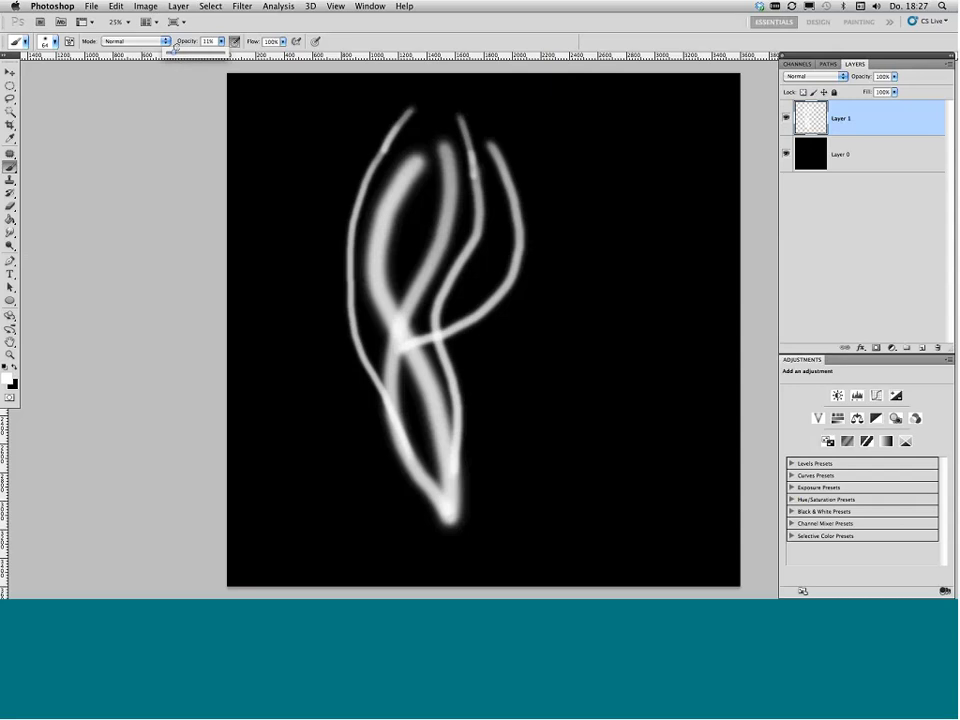
{"action": "left_click", "coordinate": [57, 42]}
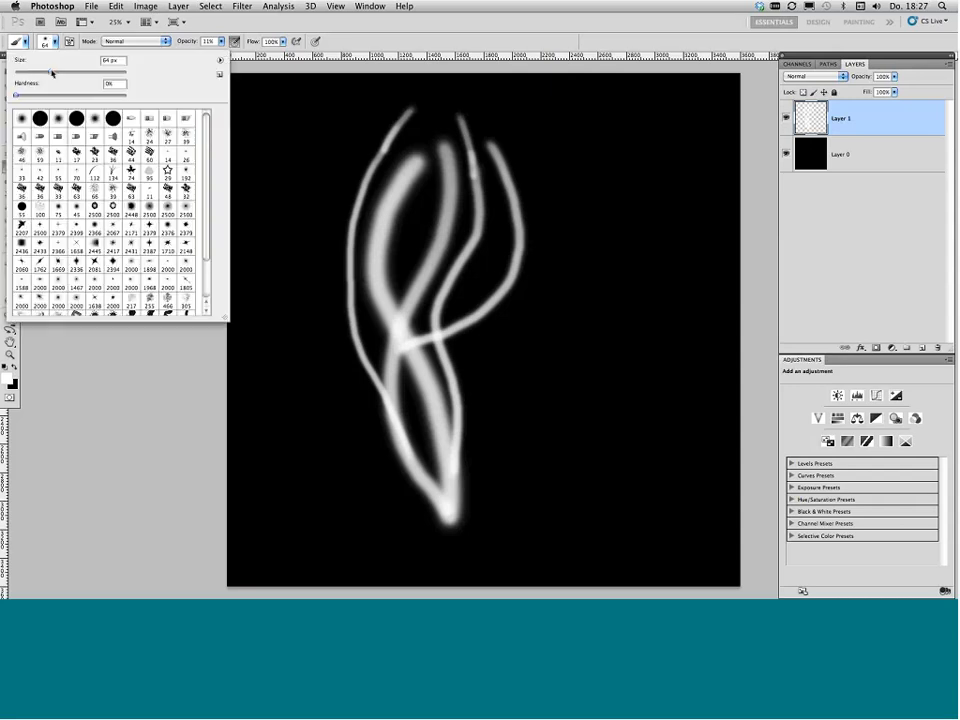
{"action": "left_click_drag", "start_coordinate": [52, 73], "coordinate": [107, 72]}
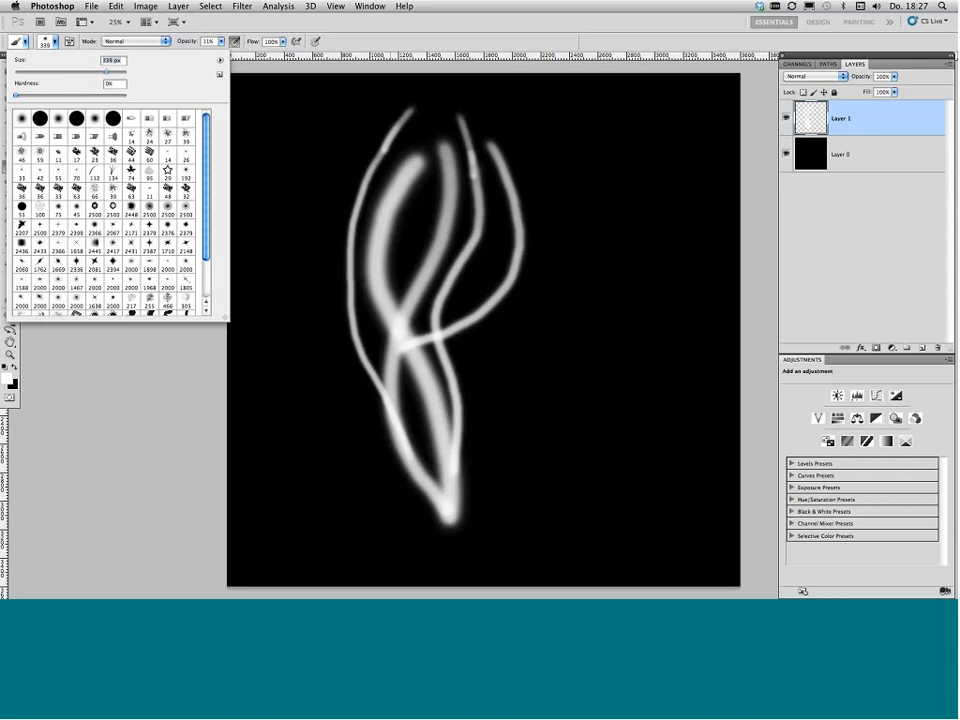
{"action": "left_click", "coordinate": [369, 301]}
{"action": "mouse_move", "coordinate": [371, 330]}
{"action": "left_mouse_down"}
{"action": "mouse_move", "coordinate": [362, 263]}
{"action": "mouse_move", "coordinate": [399, 286]}
{"action": "mouse_move", "coordinate": [424, 192]}
{"action": "mouse_move", "coordinate": [403, 286]}
{"action": "left_mouse_up"}
{"action": "mouse_move", "coordinate": [455, 318]}
{"action": "left_mouse_down"}
{"action": "mouse_move", "coordinate": [491, 250]}
{"action": "mouse_move", "coordinate": [461, 303]}
{"action": "left_mouse_up"}
{"action": "left_click_drag", "start_coordinate": [467, 201], "coordinate": [454, 218]}
{"action": "left_click_drag", "start_coordinate": [428, 314], "coordinate": [424, 336]}
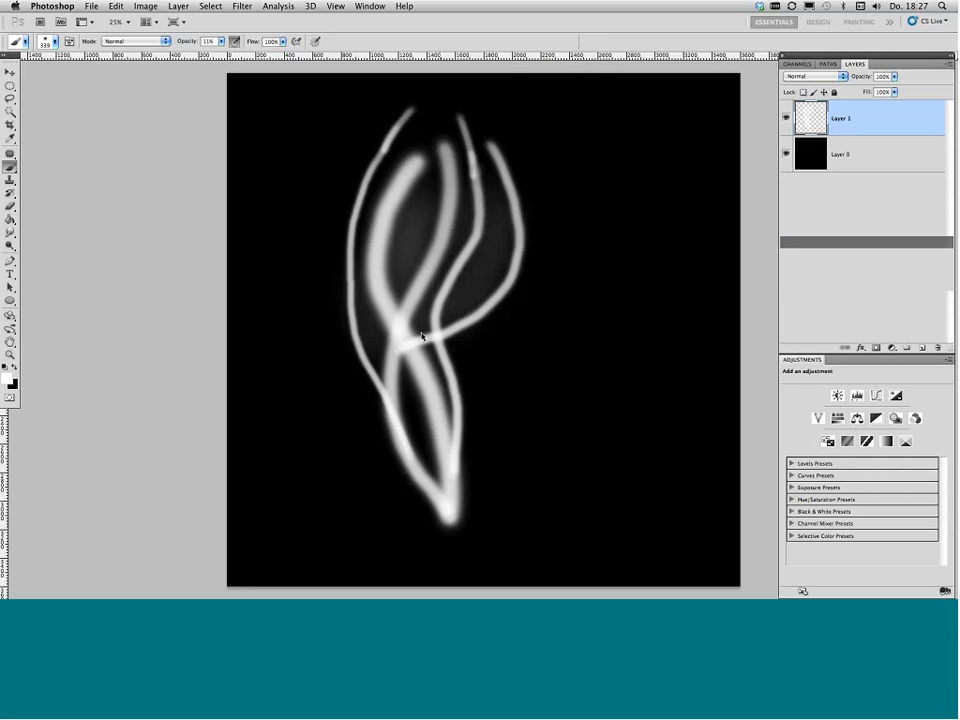
{"action": "mouse_move", "coordinate": [415, 440]}
{"action": "left_mouse_down"}
{"action": "mouse_move", "coordinate": [403, 413]}
{"action": "mouse_move", "coordinate": [424, 450]}
{"action": "mouse_move", "coordinate": [411, 395]}
{"action": "left_mouse_up"}
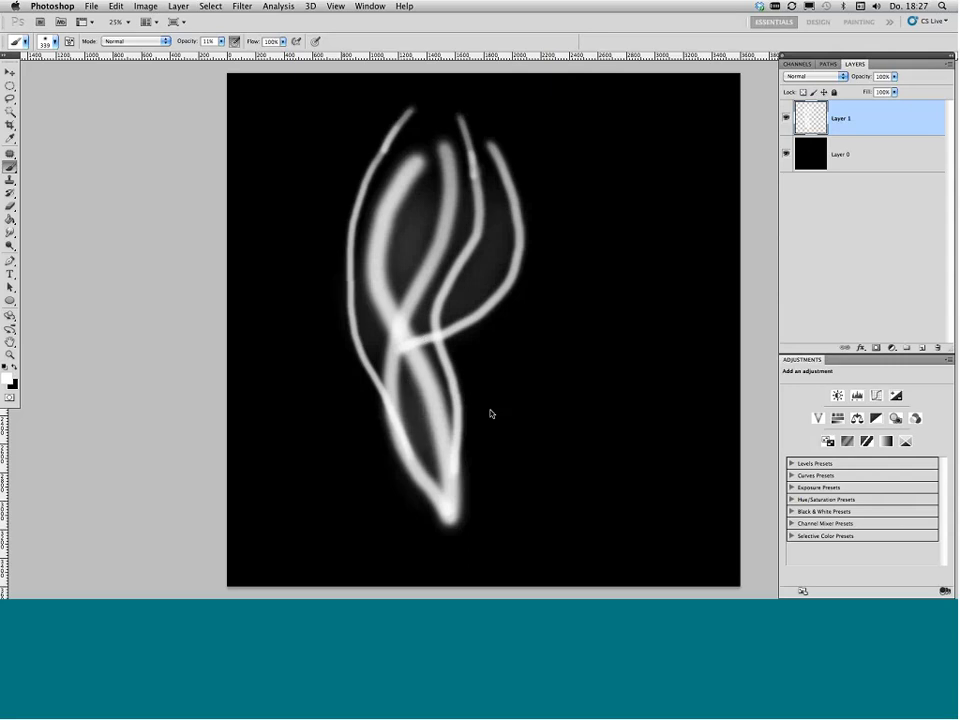
Step: Paint faint haze along the outer right and left sides of the smoke with the same large brush
{"action": "left_click_drag", "start_coordinate": [474, 481], "coordinate": [477, 374]}
{"action": "left_click_drag", "start_coordinate": [525, 264], "coordinate": [548, 155]}
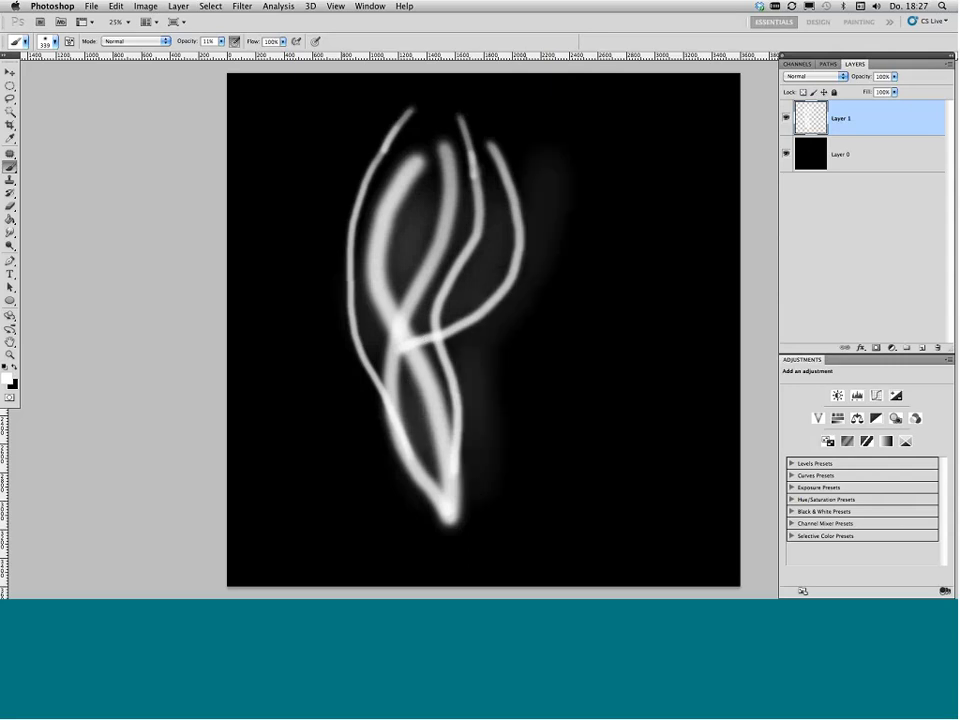
{"action": "mouse_move", "coordinate": [336, 150]}
{"action": "left_mouse_down"}
{"action": "mouse_move", "coordinate": [339, 306]}
{"action": "mouse_move", "coordinate": [358, 450]}
{"action": "mouse_move", "coordinate": [435, 555]}
{"action": "left_mouse_up"}
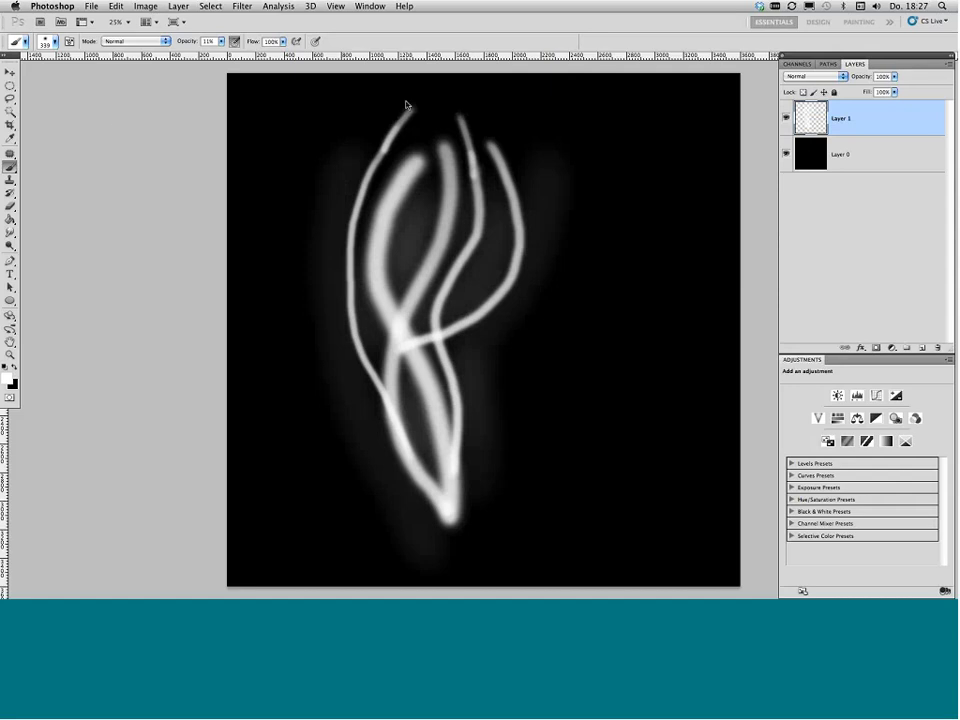
Step: Apply the Maximum filter to Layer 1 with a radius just under 24 pixels, then return to the Brush tool
{"action": "left_click", "coordinate": [240, 6]}
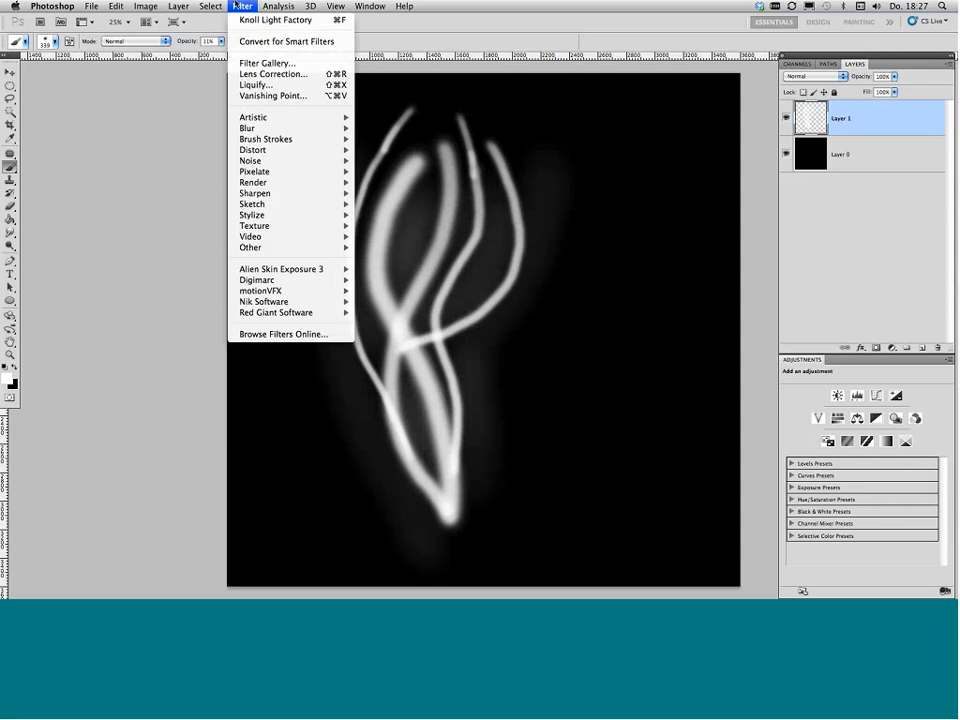
{"action": "mouse_move", "coordinate": [285, 247]}
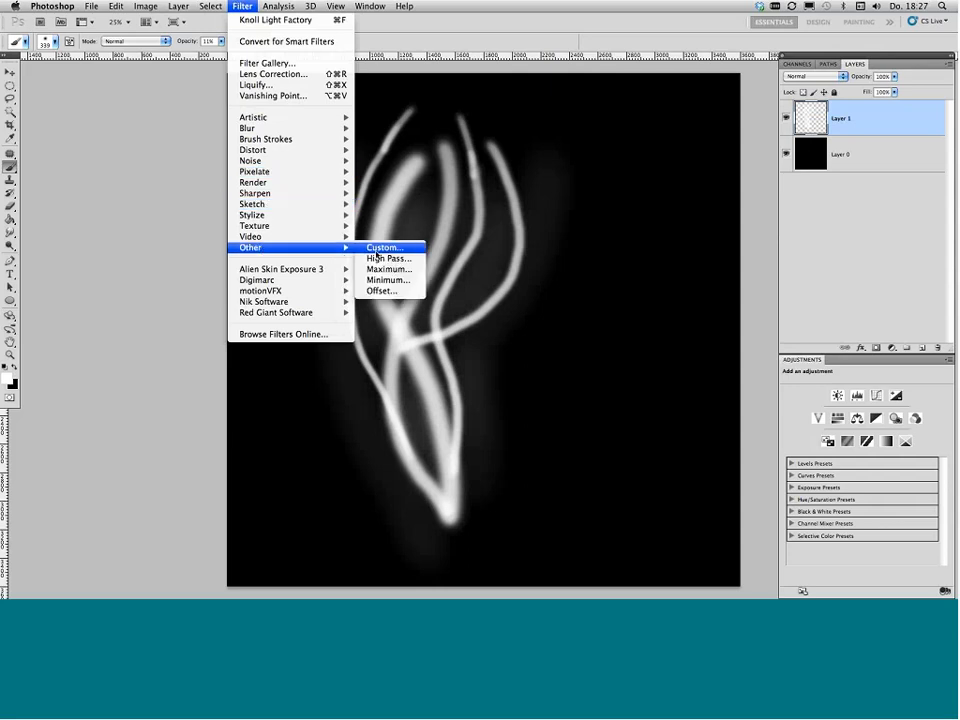
{"action": "left_click", "coordinate": [389, 269]}
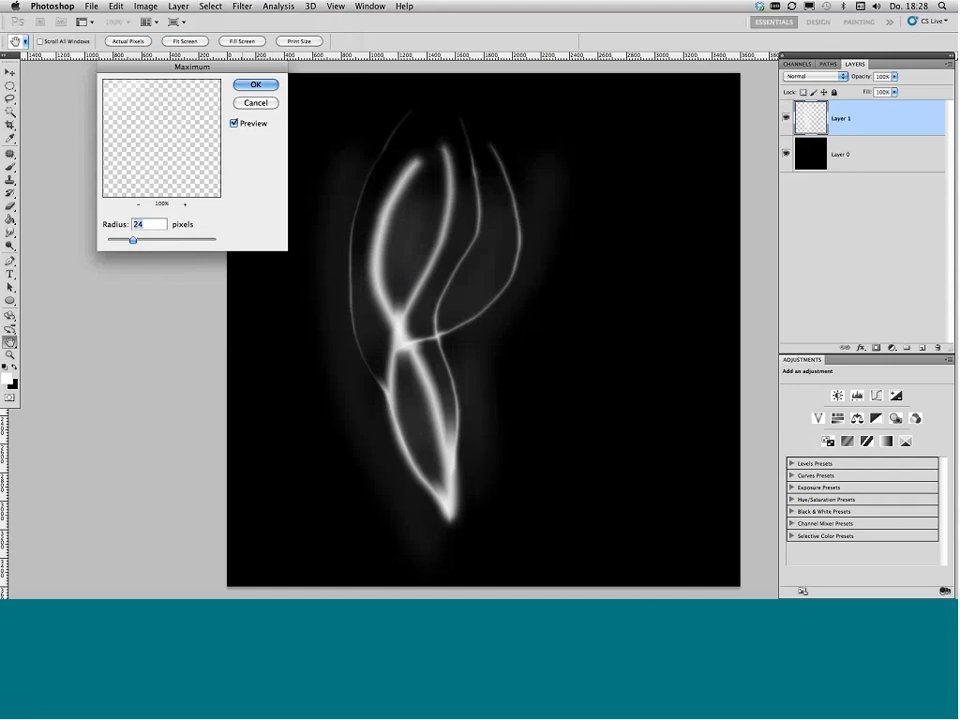
{"action": "left_click_drag", "start_coordinate": [133, 240], "coordinate": [130, 243]}
{"action": "key", "text": "Return"}
{"action": "key", "text": "b"}
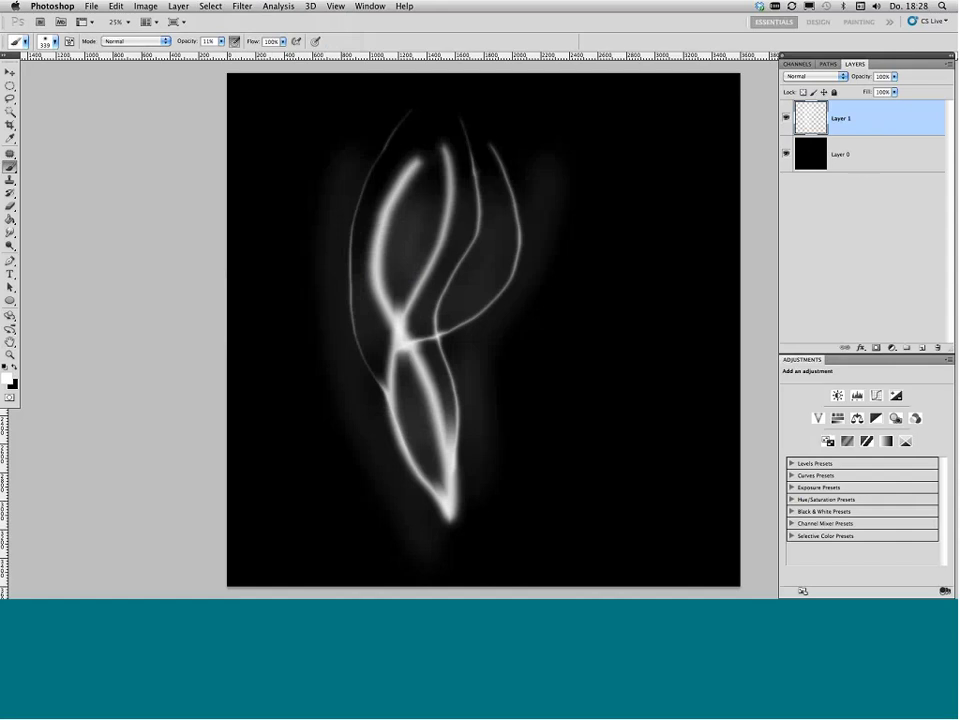
Step: Apply the Twirl filter to Layer 1 with an angle of -66°, zooming the filter preview out to the whole smoke
{"action": "left_click", "coordinate": [243, 6]}
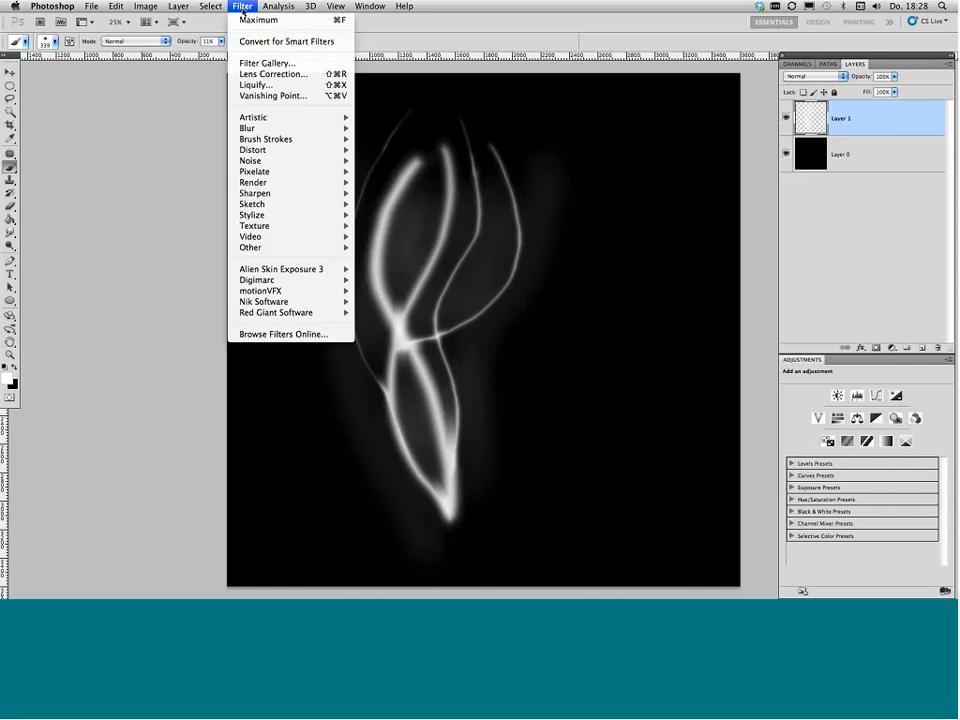
{"action": "mouse_move", "coordinate": [286, 153]}
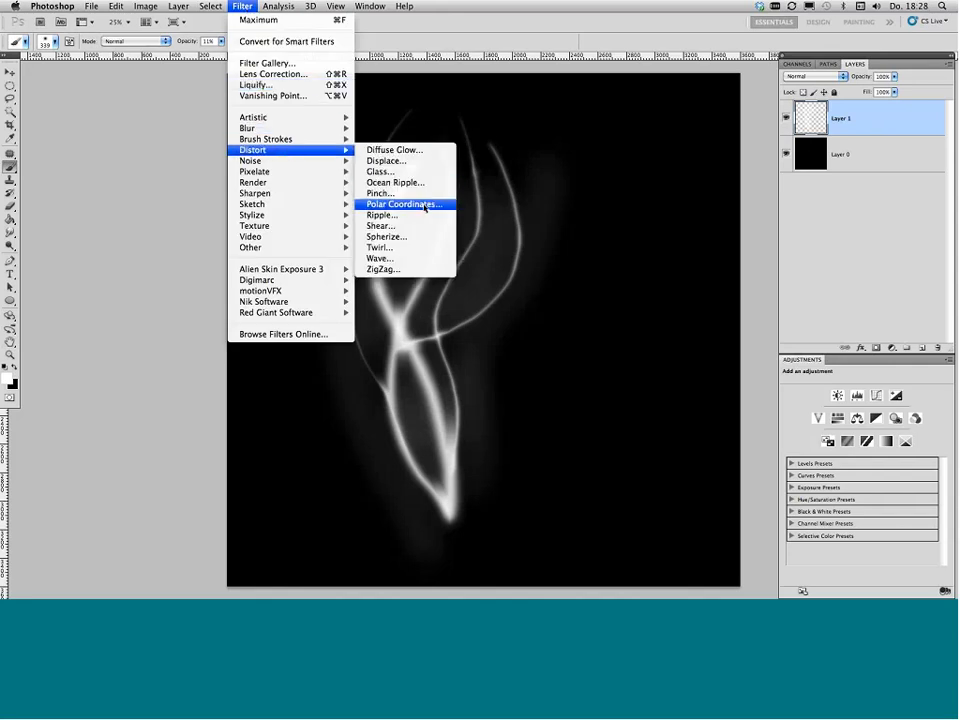
{"action": "left_click", "coordinate": [393, 248]}
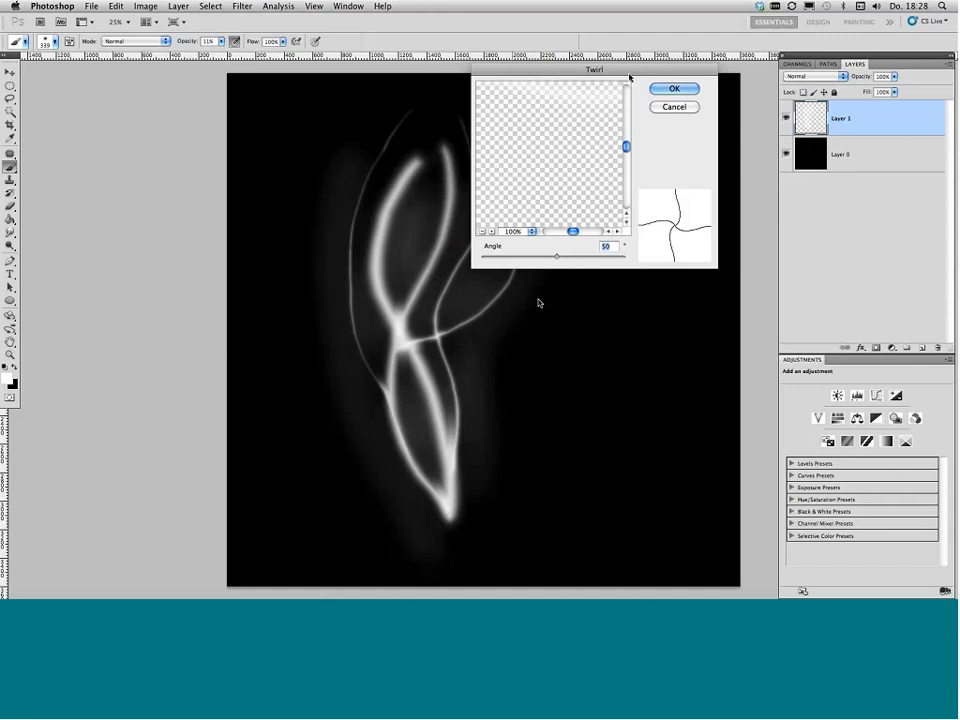
{"action": "left_click_drag", "start_coordinate": [630, 73], "coordinate": [662, 241]}
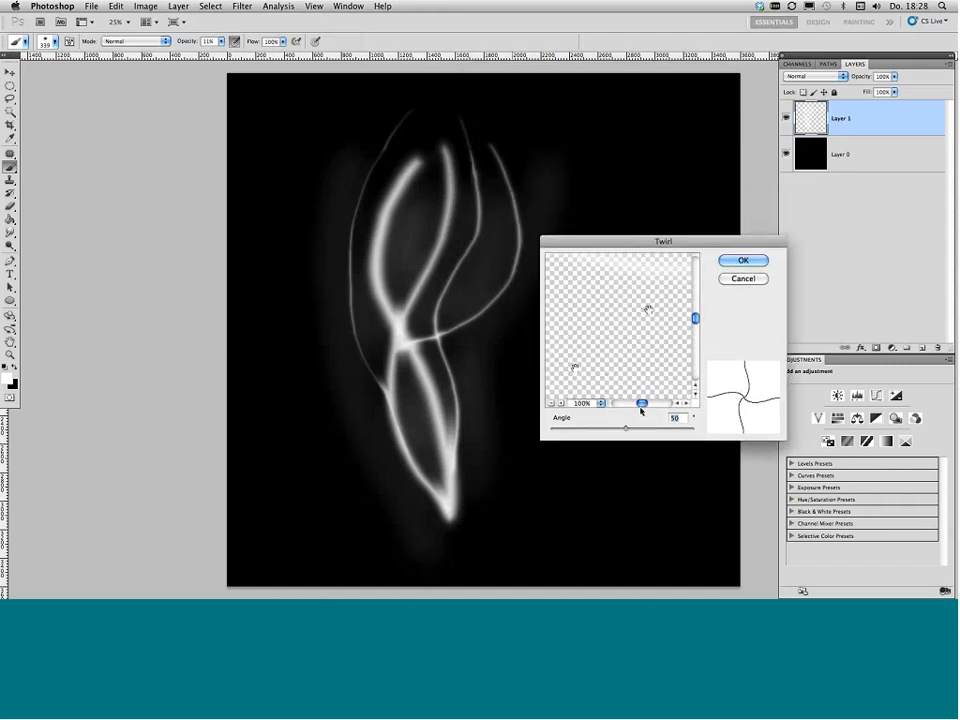
{"action": "left_click", "coordinate": [550, 404]}
{"action": "left_click", "coordinate": [550, 403]}
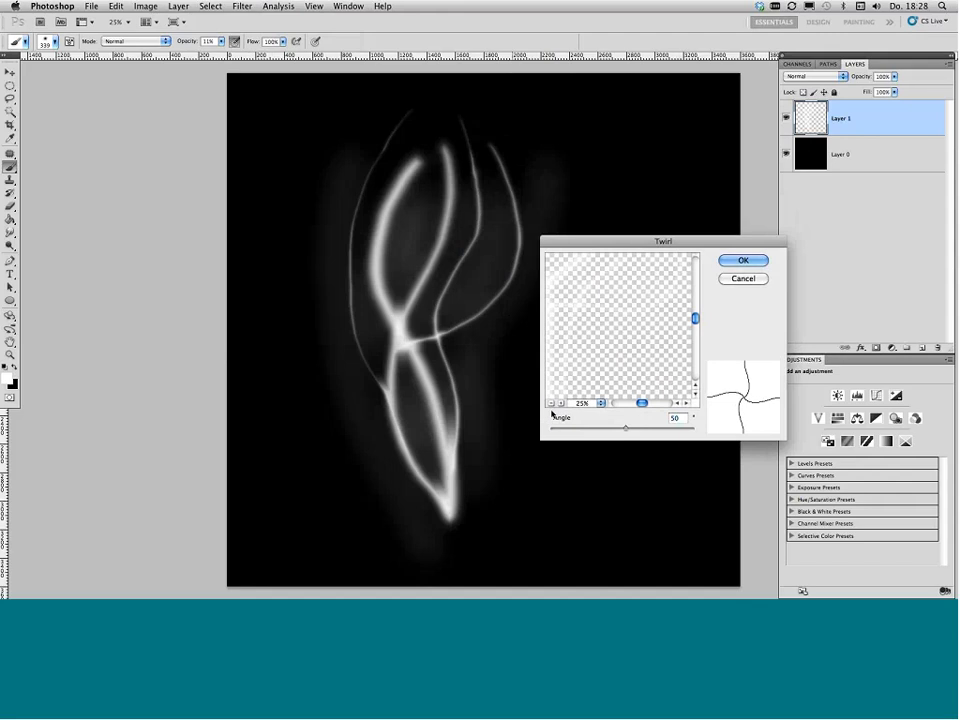
{"action": "left_click", "coordinate": [550, 404]}
{"action": "left_click", "coordinate": [550, 404]}
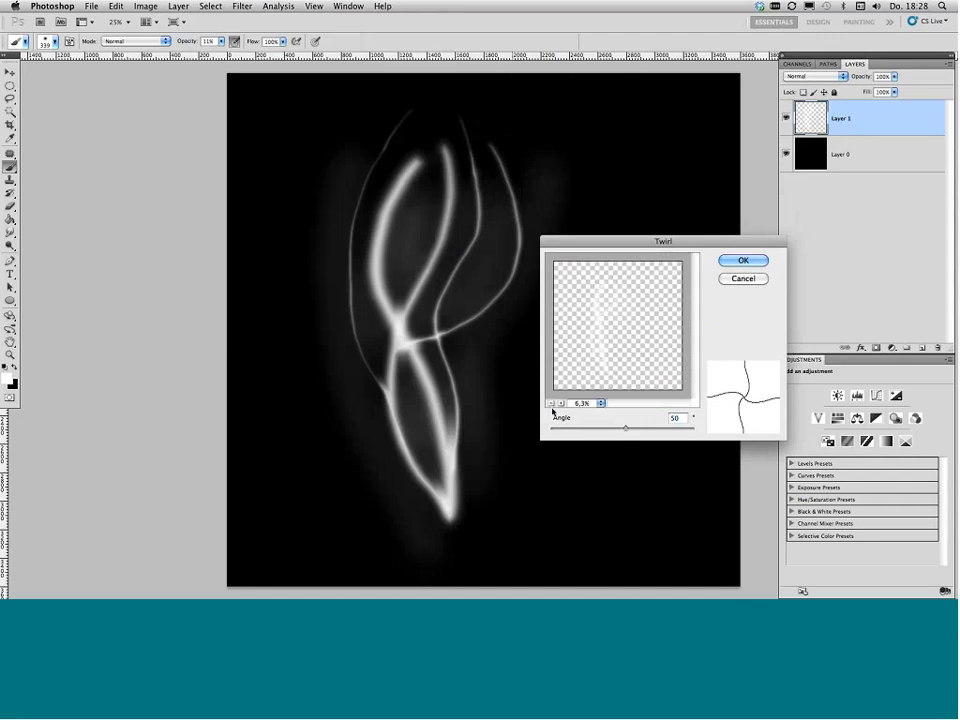
{"action": "left_click_drag", "start_coordinate": [626, 429], "coordinate": [627, 430]}
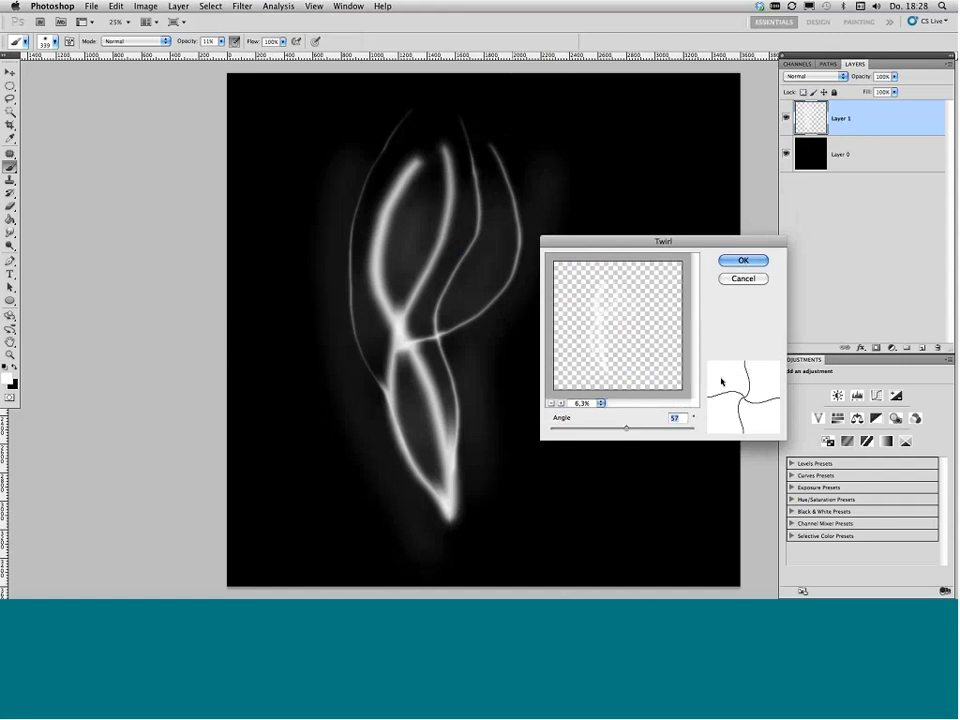
{"action": "left_click_drag", "start_coordinate": [623, 431], "coordinate": [619, 433]}
{"action": "left_click_drag", "start_coordinate": [618, 428], "coordinate": [618, 432]}
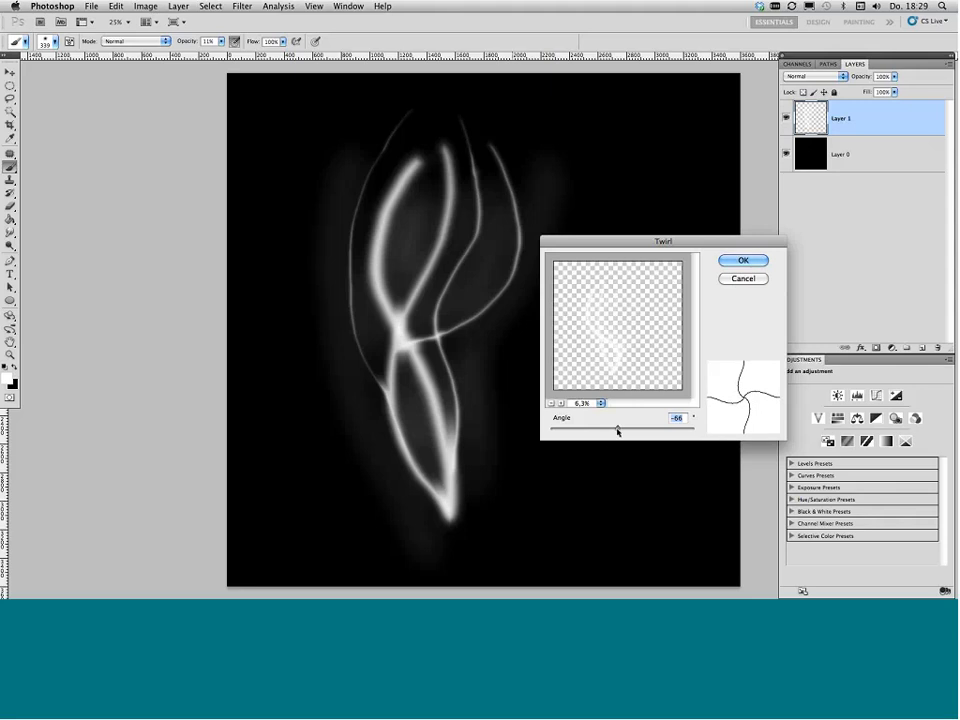
{"action": "left_click", "coordinate": [743, 260]}
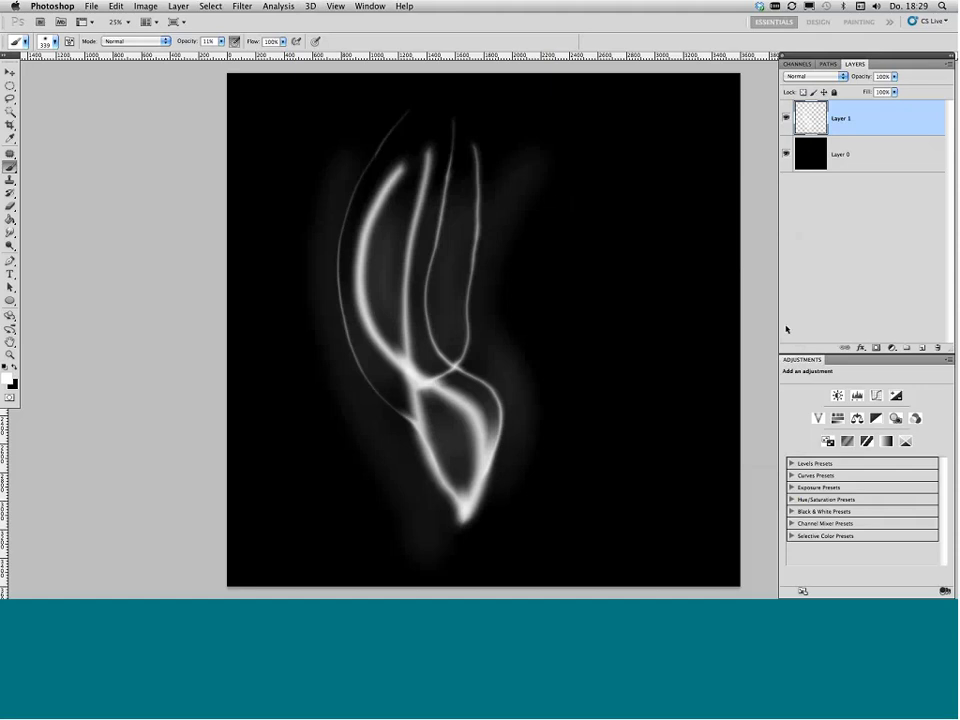
Step: Duplicate Layer 1 as a backup and hide the copy
{"action": "left_click", "coordinate": [950, 63]}
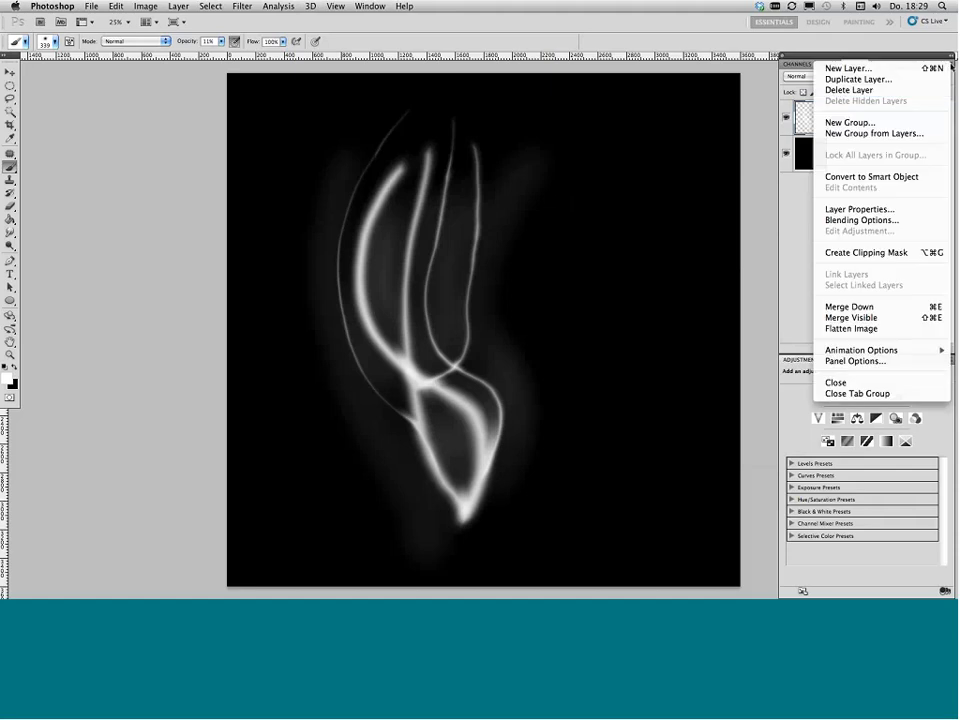
{"action": "left_click", "coordinate": [894, 78]}
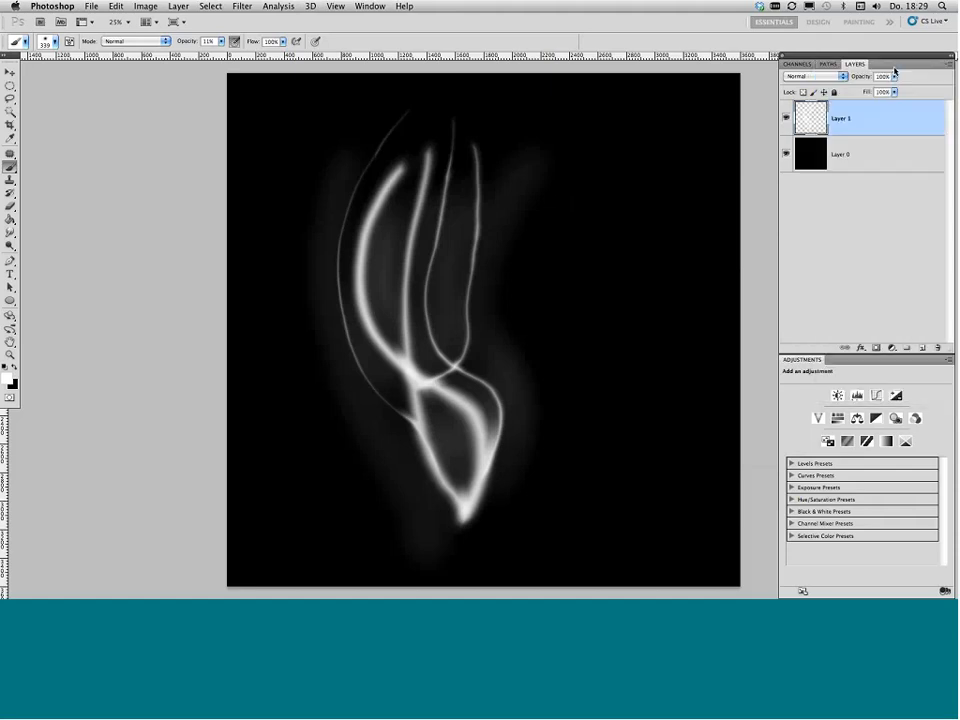
{"action": "key", "text": "Return"}
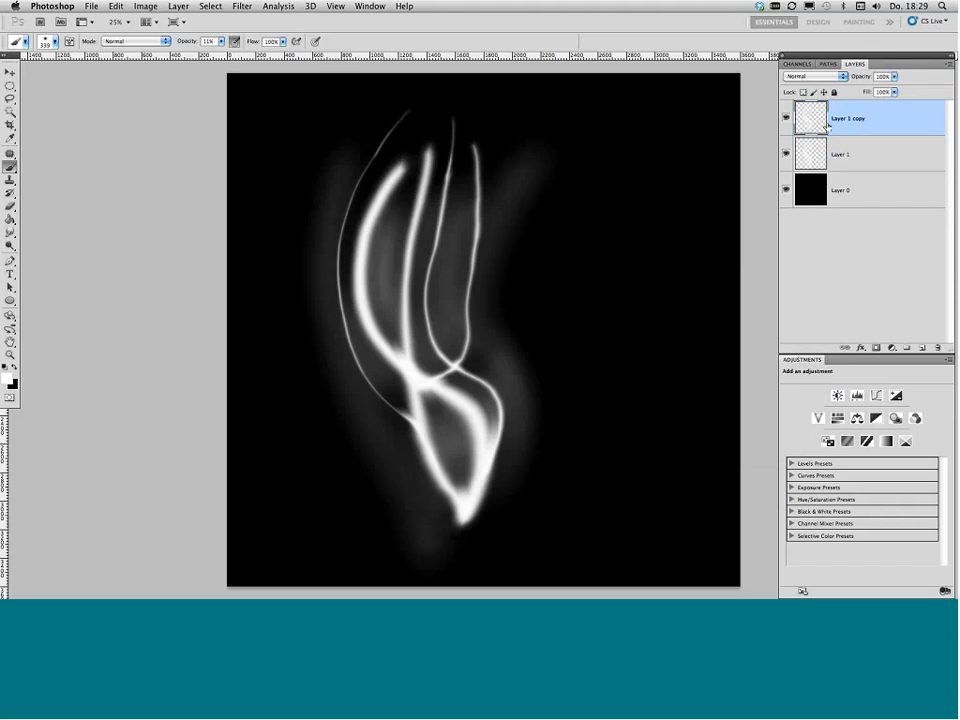
{"action": "left_click", "coordinate": [786, 119]}
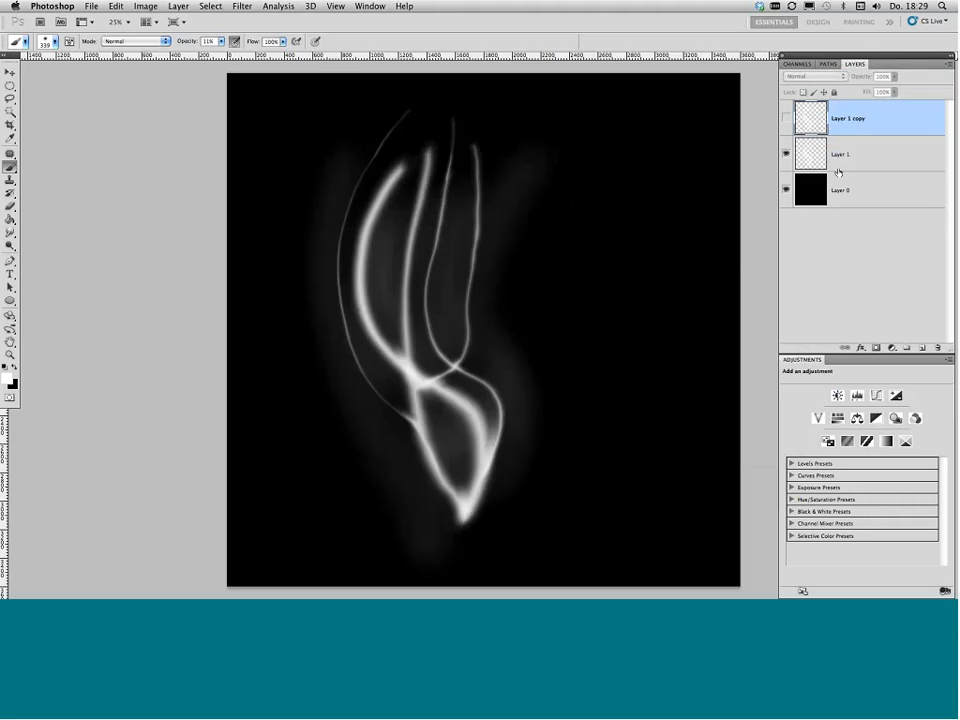
Step: Warp Layer 1 by pulling its two upper corners inward past each other so the smoke strands taper together at the top
{"action": "left_click", "coordinate": [843, 154]}
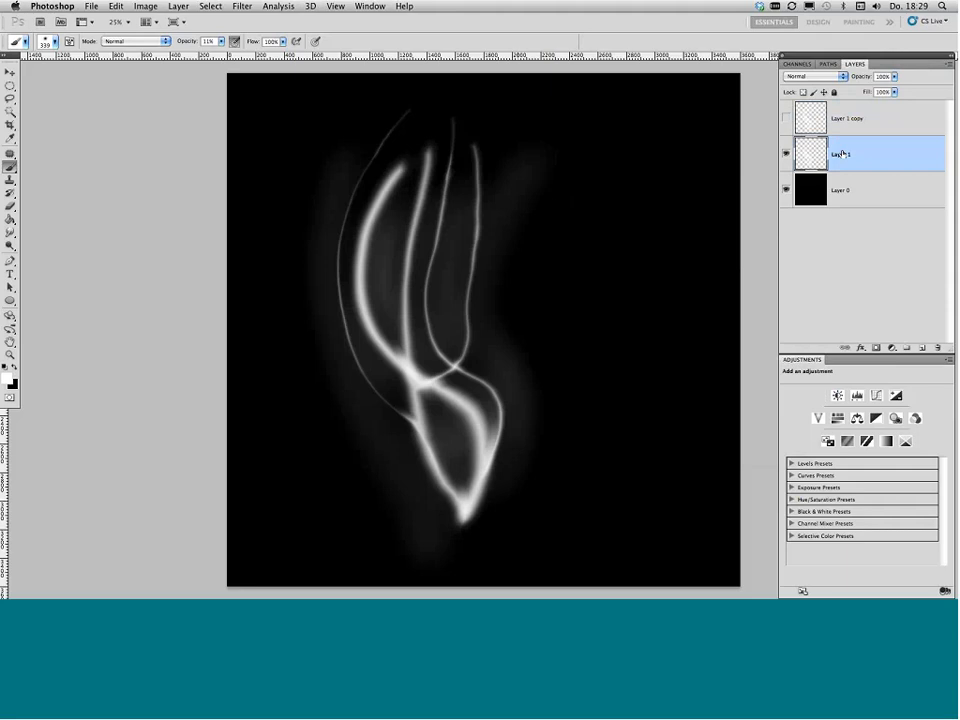
{"action": "left_click", "coordinate": [90, 6]}
{"action": "mouse_move", "coordinate": [116, 6]}
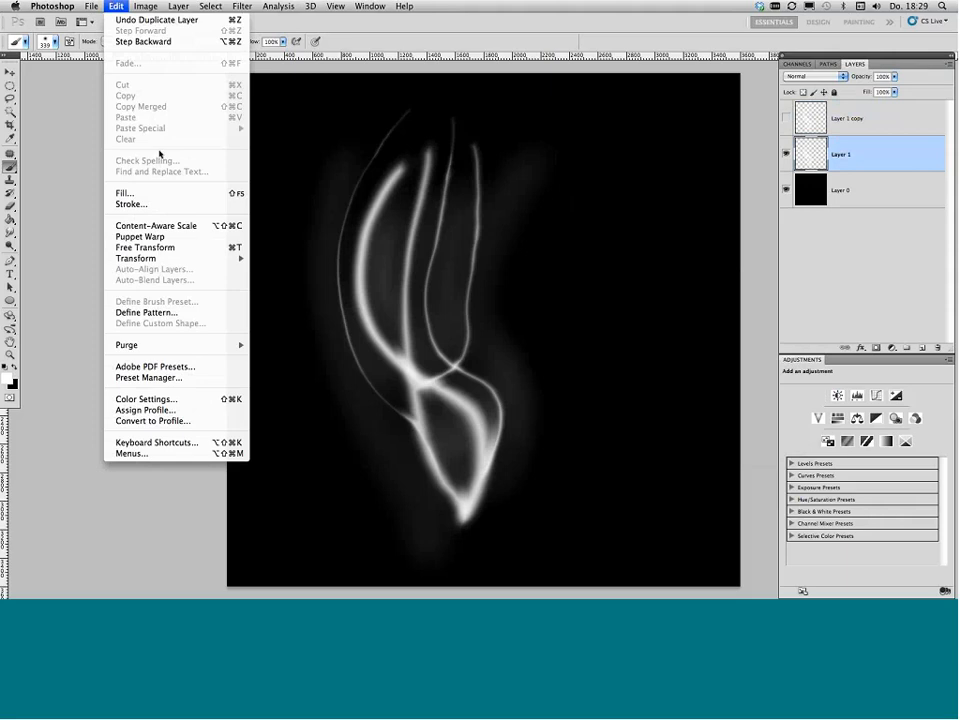
{"action": "mouse_move", "coordinate": [159, 262]}
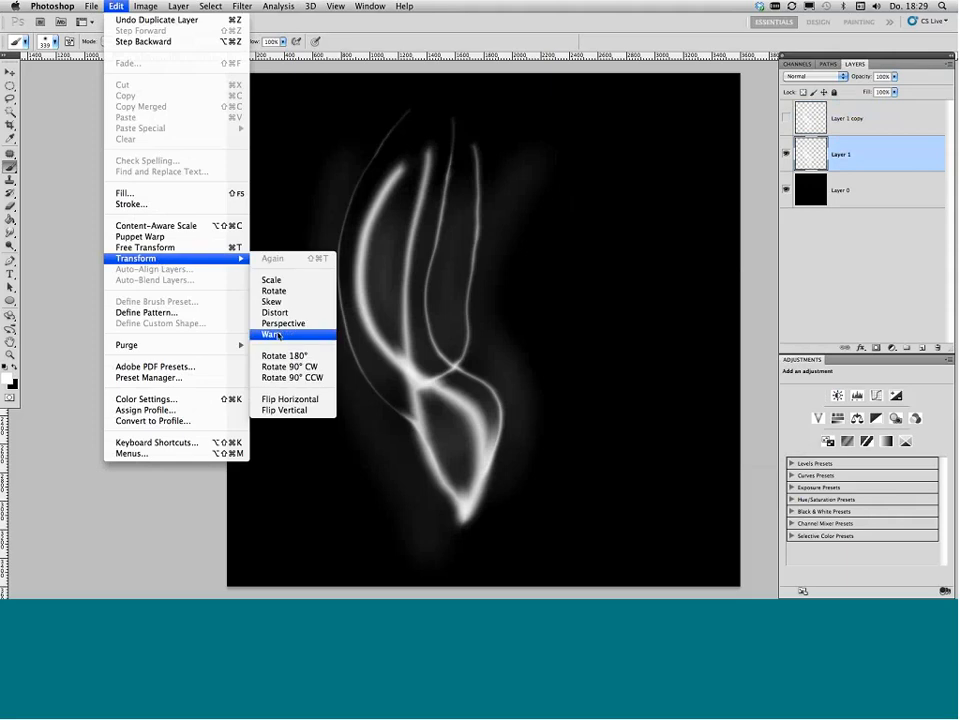
{"action": "left_click", "coordinate": [293, 330]}
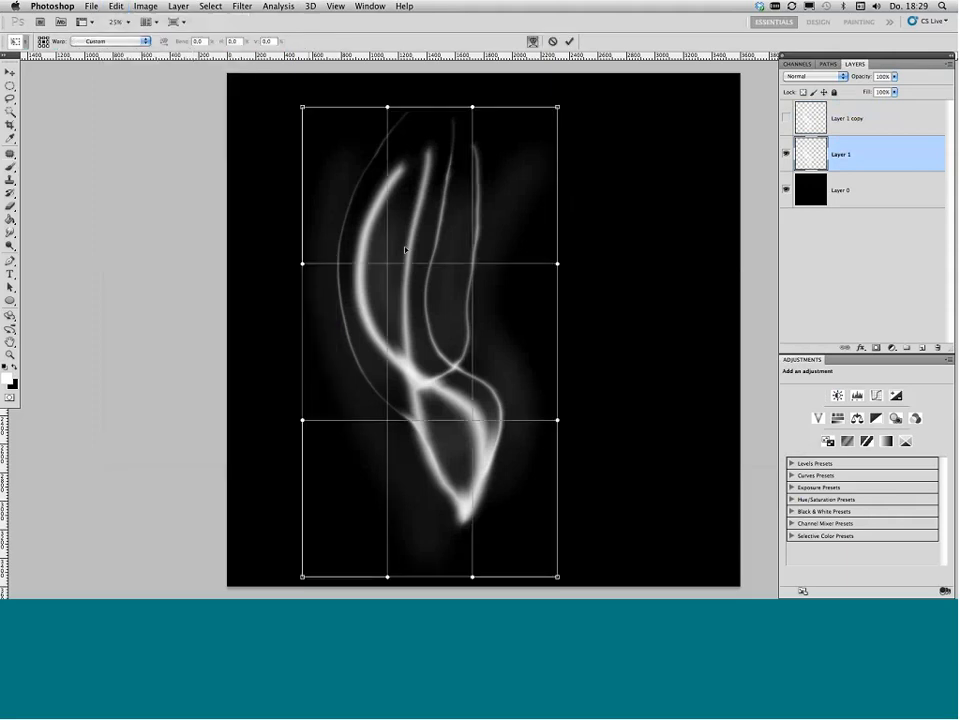
{"action": "mouse_move", "coordinate": [302, 106]}
{"action": "left_mouse_down"}
{"action": "mouse_move", "coordinate": [388, 88]}
{"action": "mouse_move", "coordinate": [481, 89]}
{"action": "left_mouse_up"}
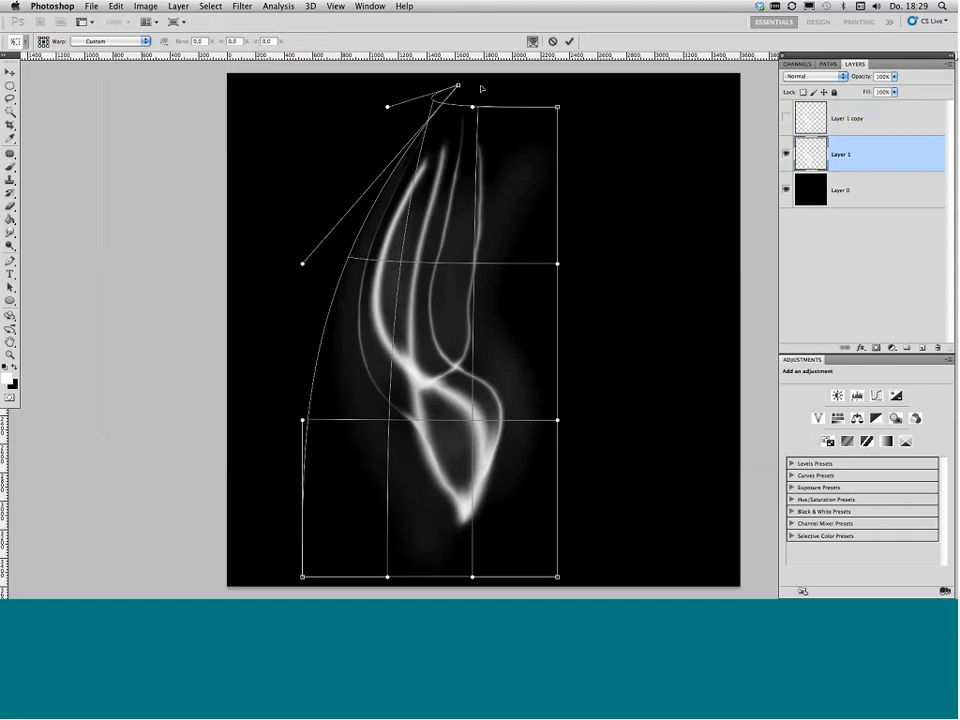
{"action": "left_click_drag", "start_coordinate": [557, 106], "coordinate": [377, 77]}
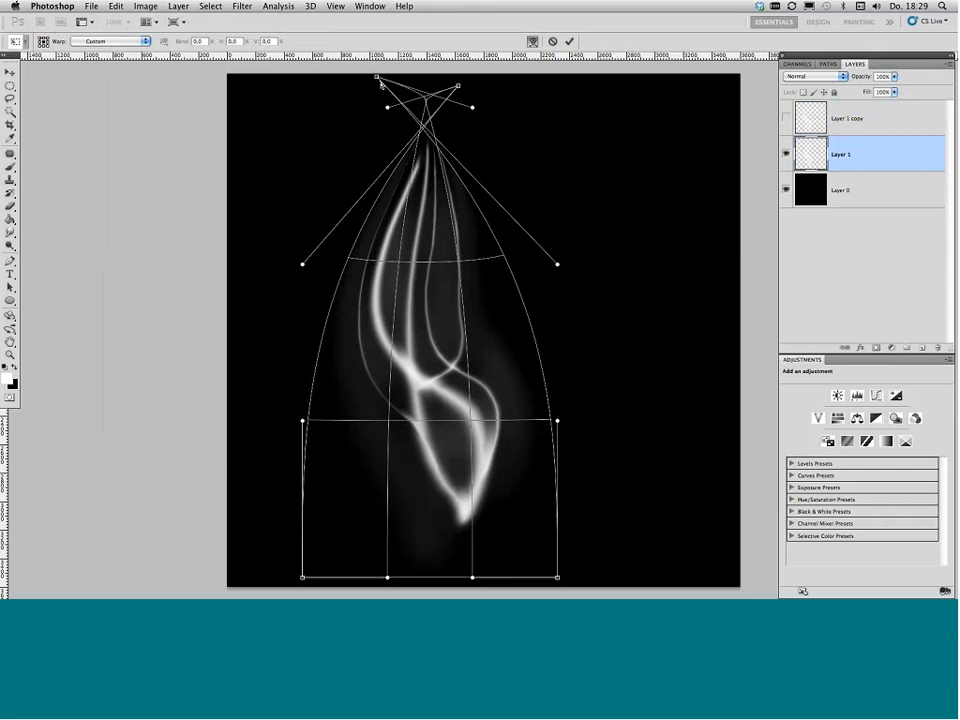
{"action": "left_click_drag", "start_coordinate": [457, 86], "coordinate": [483, 83]}
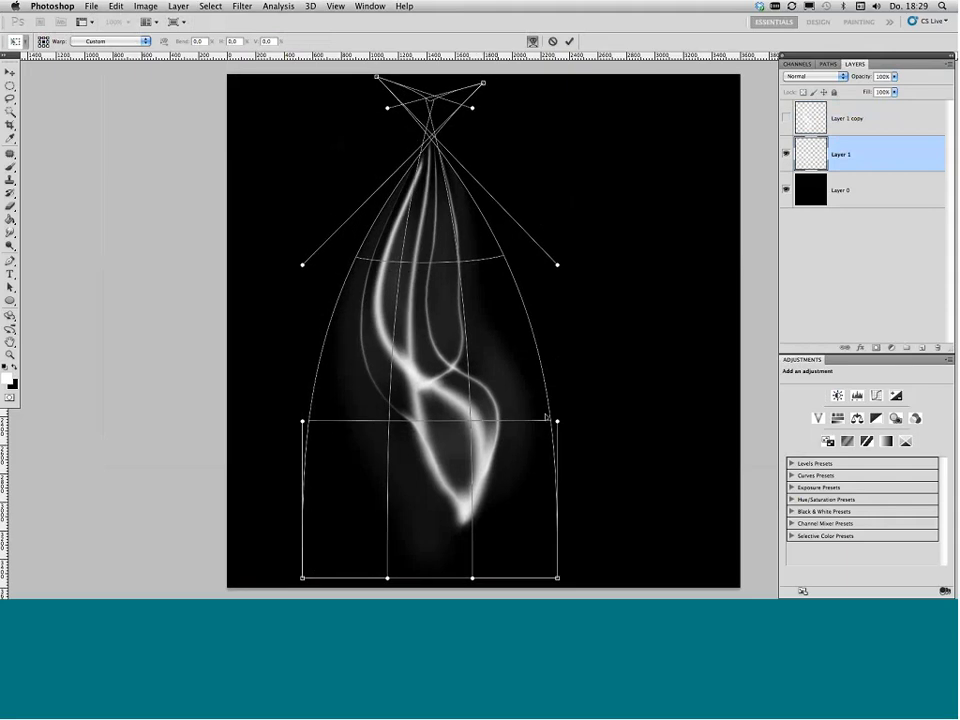
Step: Pull both lower warp corners inward to a shared point just below the canvas edge to narrow the smoke's base
{"action": "scroll", "coordinate": [544, 358], "scroll_direction": "down", "scroll_amount": 3}
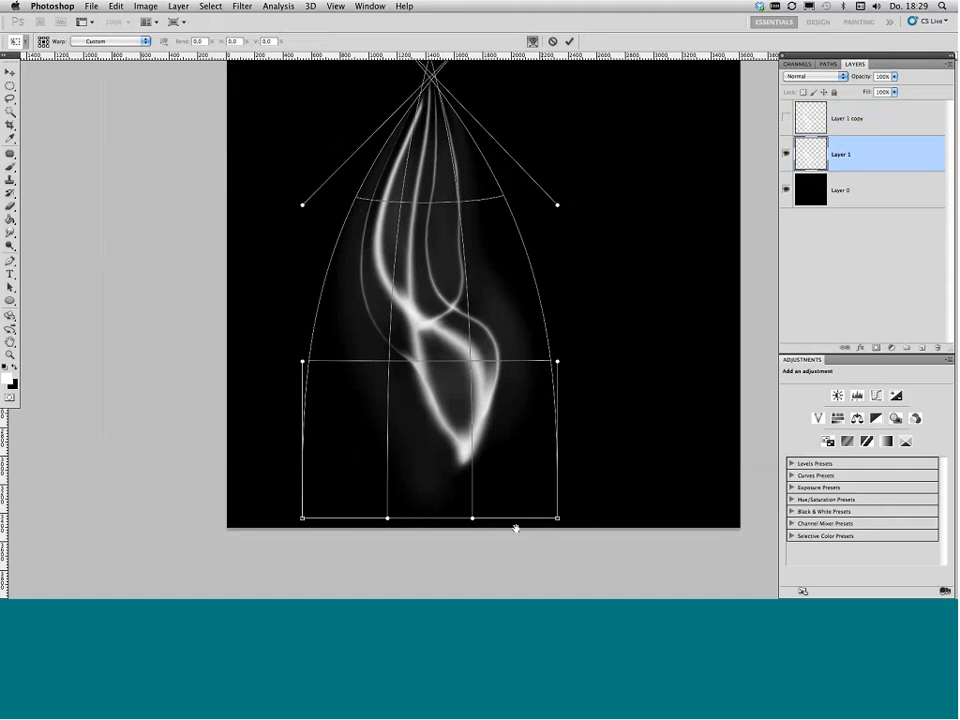
{"action": "left_click_drag", "start_coordinate": [516, 527], "coordinate": [515, 532]}
{"action": "left_click_drag", "start_coordinate": [302, 523], "coordinate": [400, 544]}
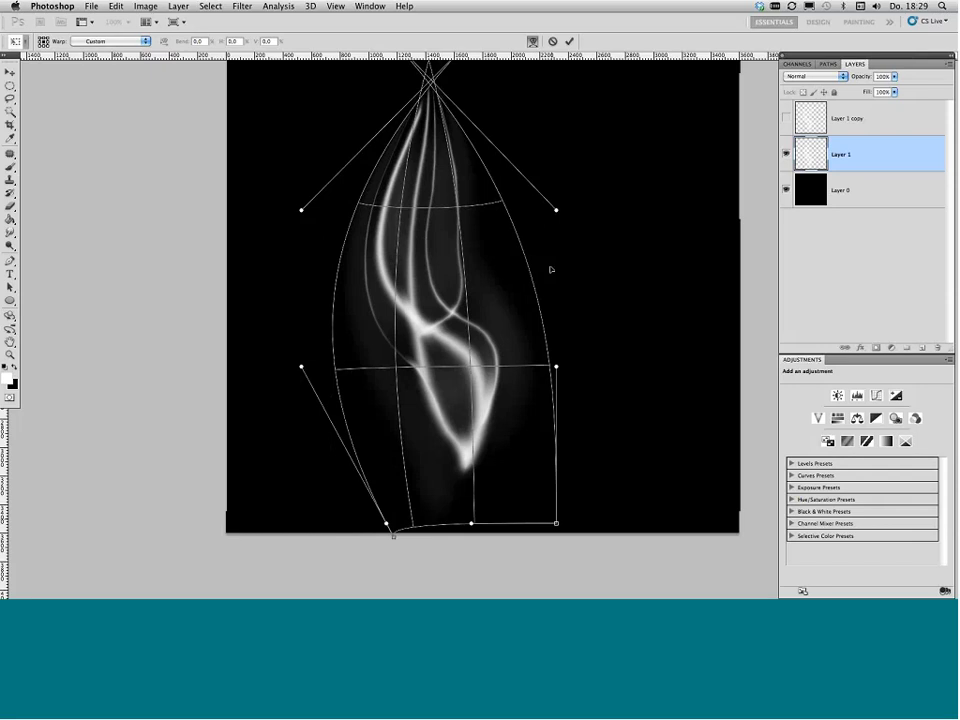
{"action": "left_click_drag", "start_coordinate": [556, 522], "coordinate": [397, 534]}
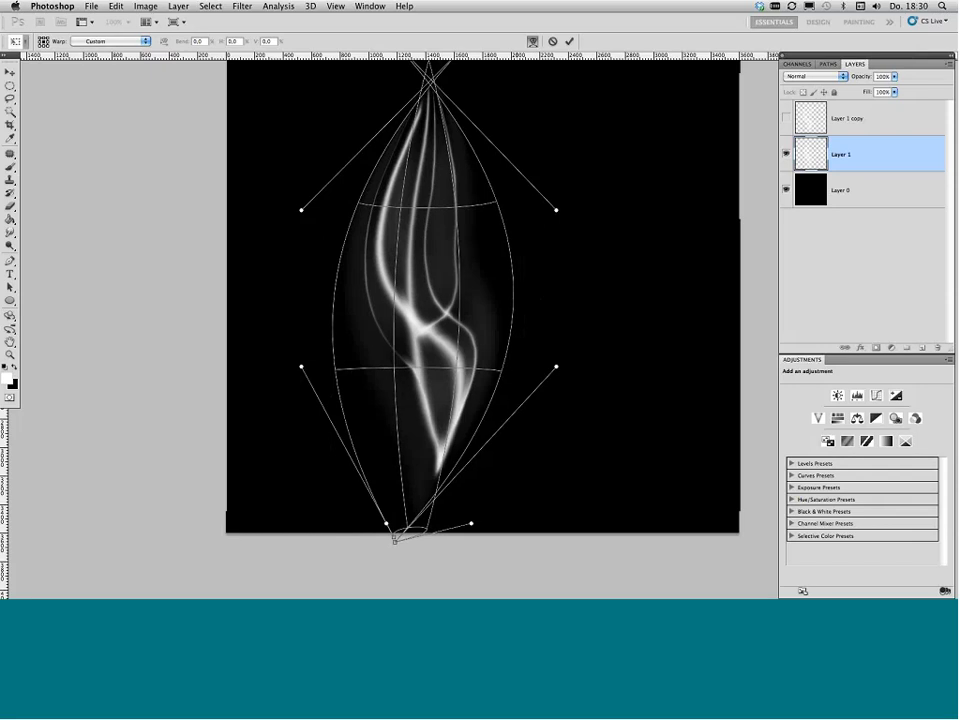
Step: Bulge the warp's right side slightly outward, move the crossed-over upper corner a little further left, and apply the warp
{"action": "left_click_drag", "start_coordinate": [497, 204], "coordinate": [513, 202]}
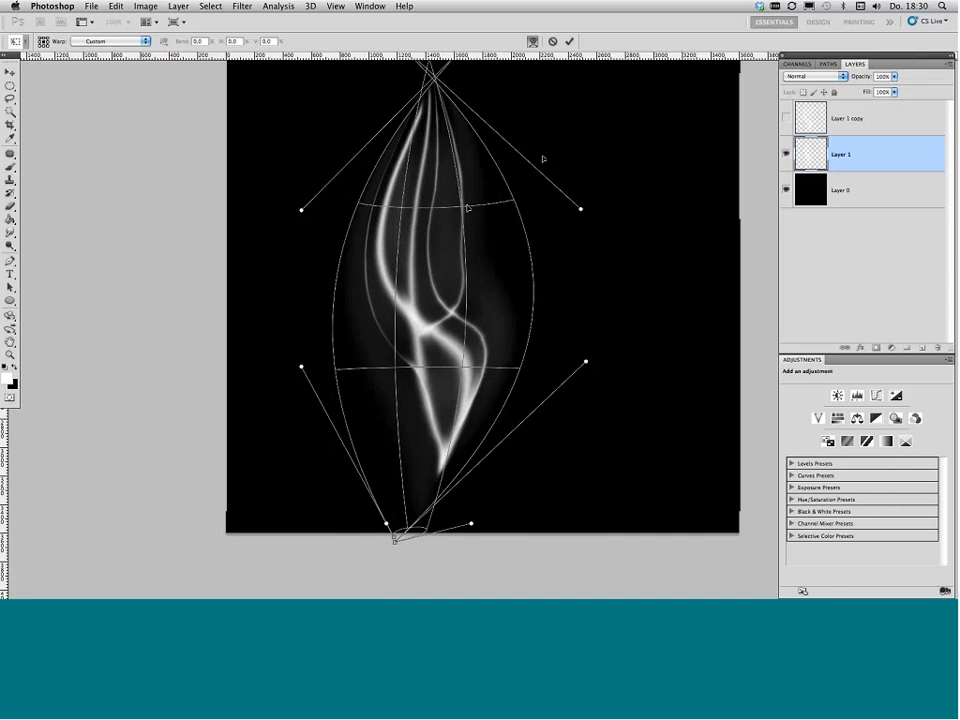
{"action": "scroll", "coordinate": [535, 200], "scroll_direction": "up", "scroll_amount": 3}
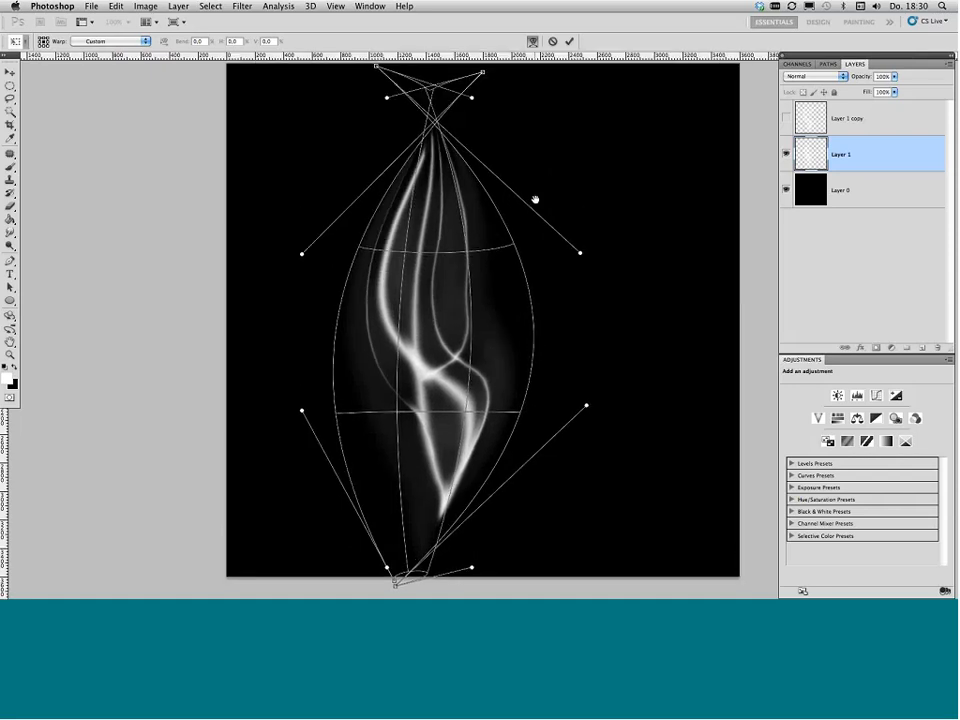
{"action": "left_click_drag", "start_coordinate": [535, 200], "coordinate": [534, 204]}
{"action": "left_click_drag", "start_coordinate": [375, 70], "coordinate": [361, 68]}
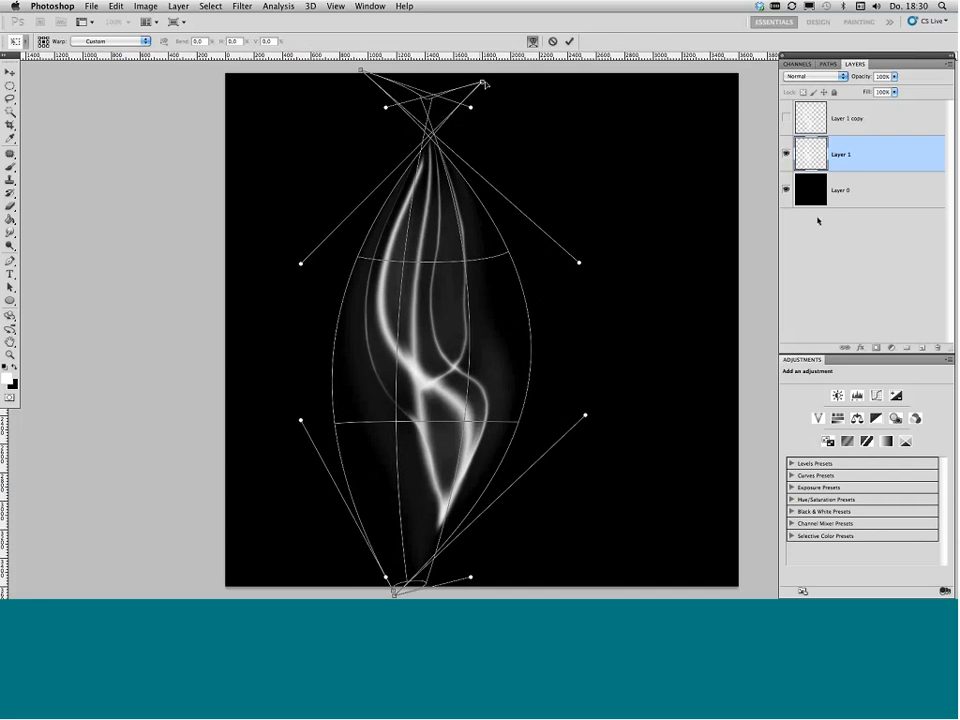
{"action": "key", "text": "Return"}
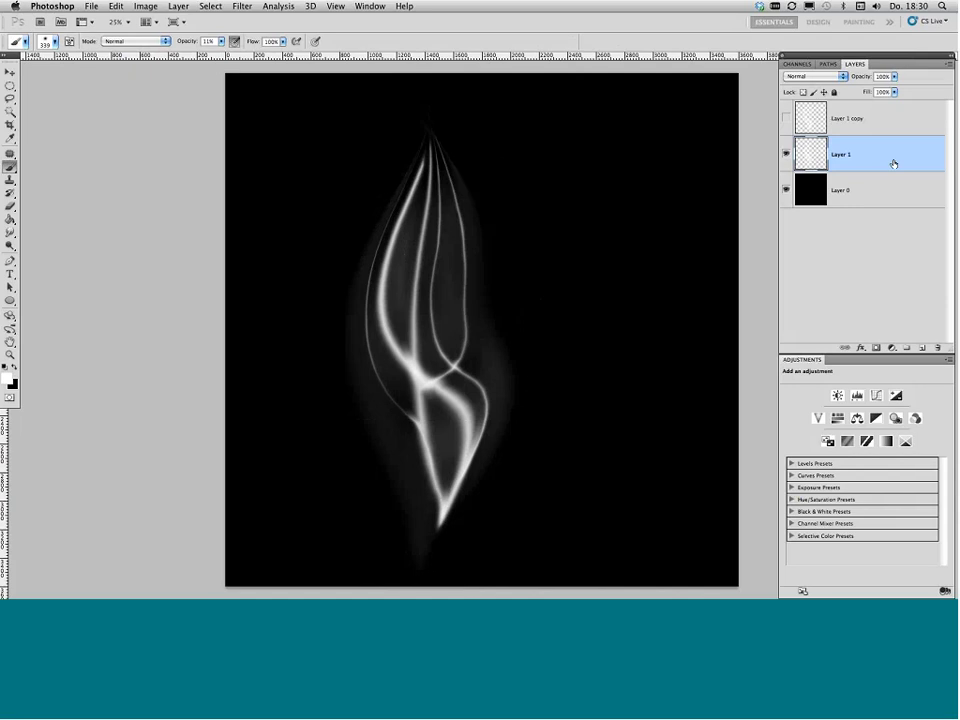
Step: Toggle the backup's visibility to compare it with the warped smoke and delete Layer 1 copy
{"action": "left_click", "coordinate": [786, 118]}
{"action": "left_click", "coordinate": [786, 118]}
{"action": "left_click", "coordinate": [846, 120]}
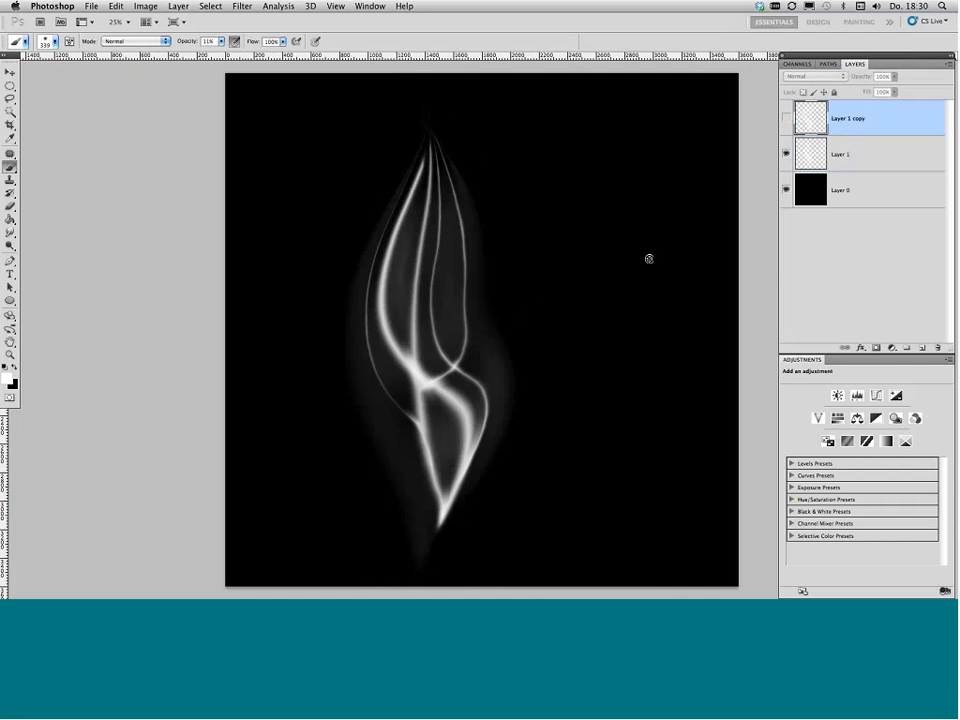
{"action": "left_click_drag", "start_coordinate": [846, 118], "coordinate": [937, 348]}
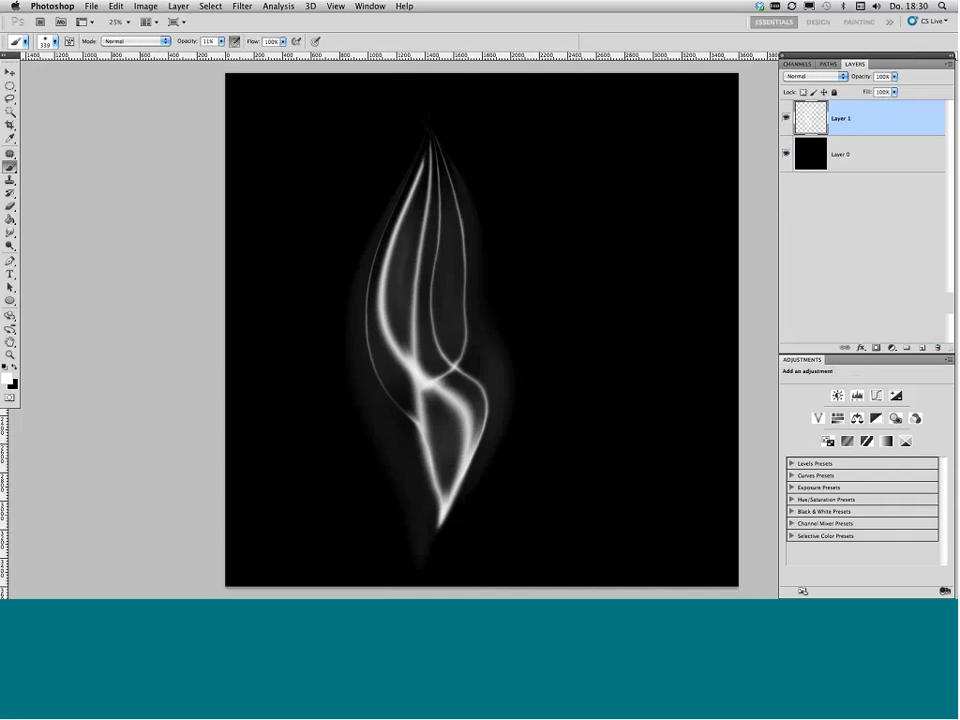
Step: Duplicate the warped Layer 1 as a fresh backup and hide the new copy
{"action": "left_click", "coordinate": [948, 65]}
{"action": "left_click", "coordinate": [887, 87]}
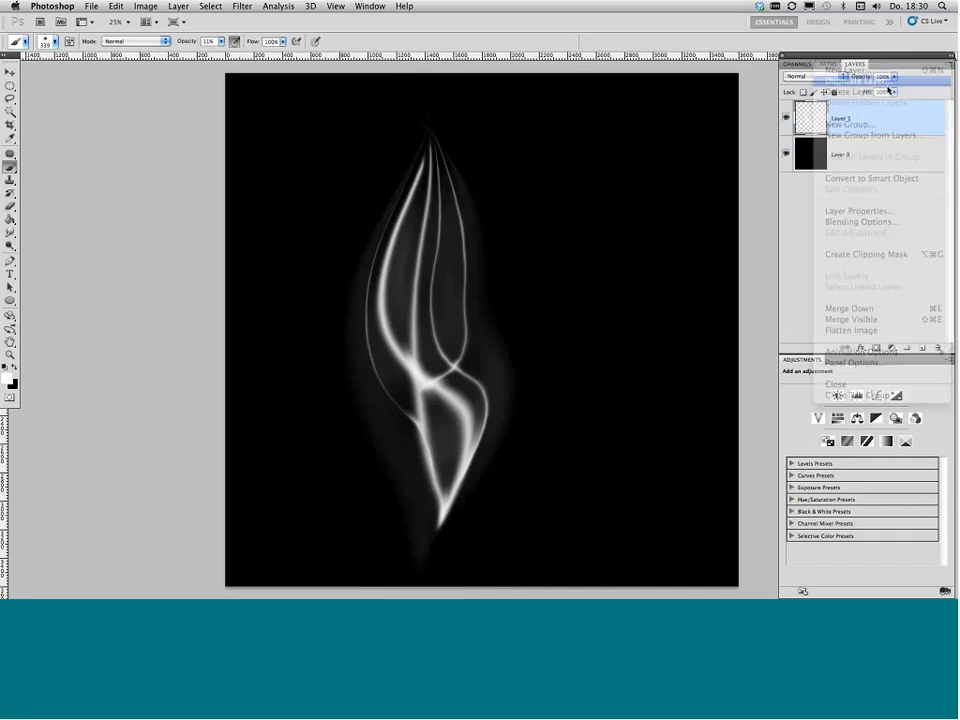
{"action": "key", "text": "Return"}
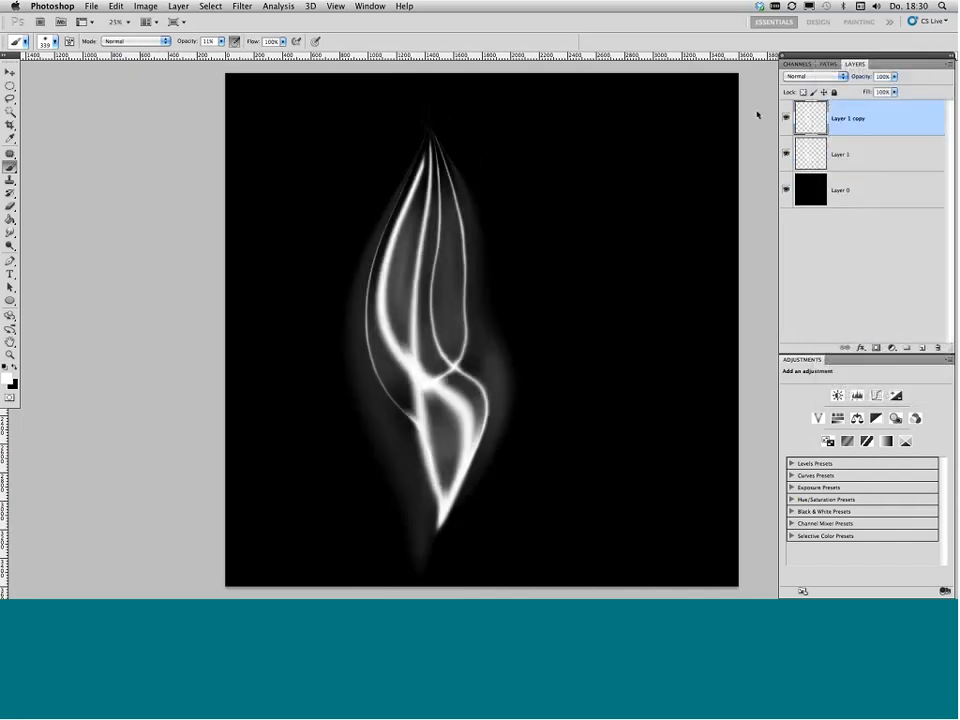
{"action": "left_click", "coordinate": [784, 119]}
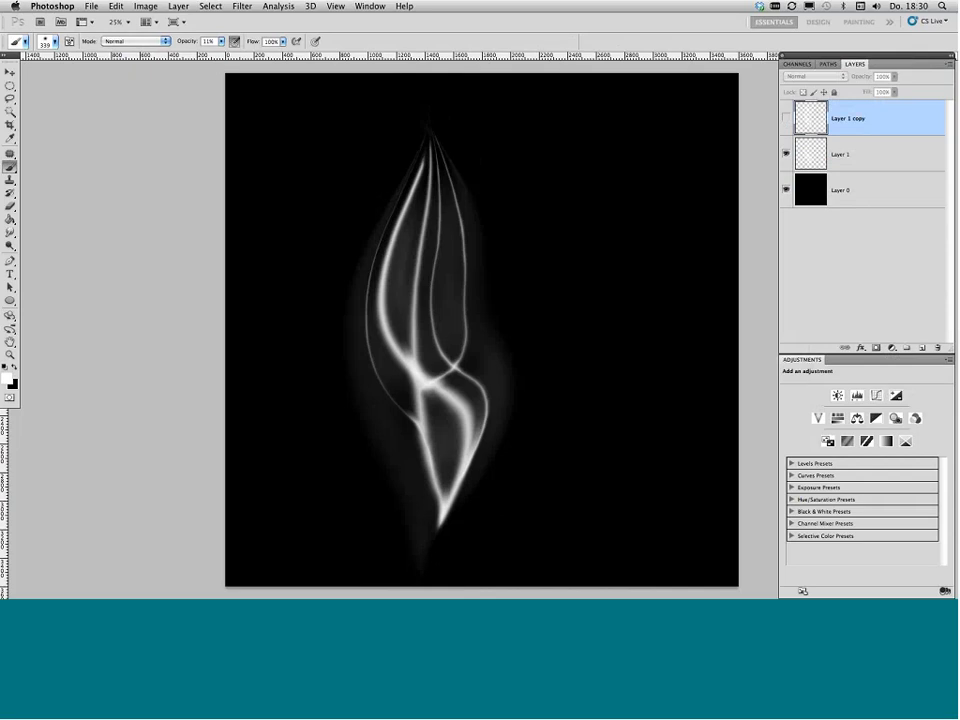
Step: Apply a Gaussian Blur with a radius of 15.4 pixels to Layer 1
{"action": "left_click", "coordinate": [848, 158]}
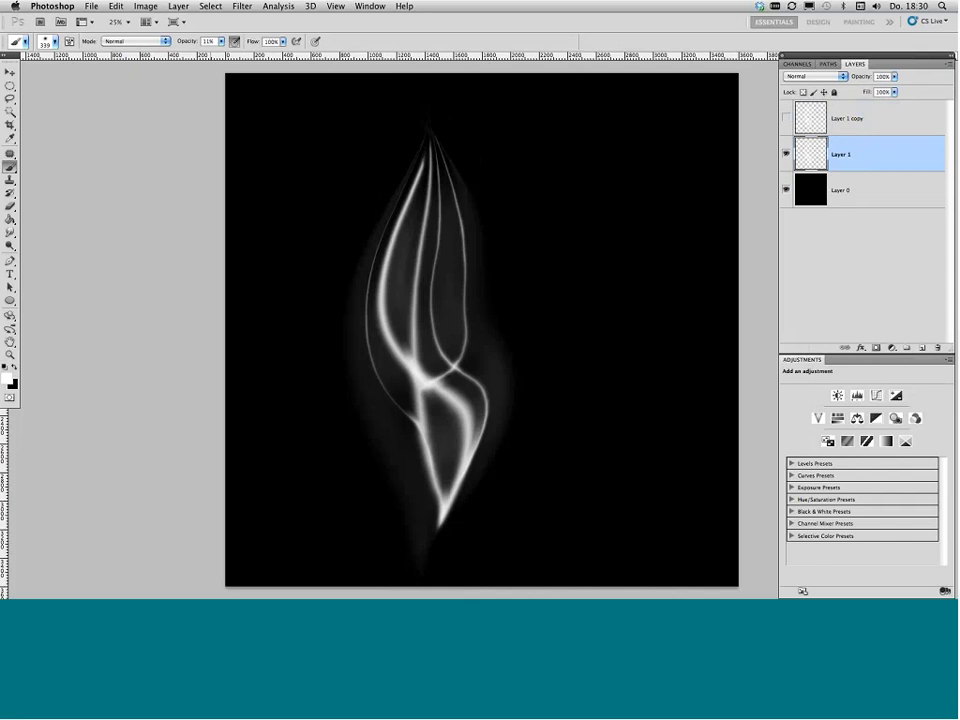
{"action": "left_click", "coordinate": [243, 6]}
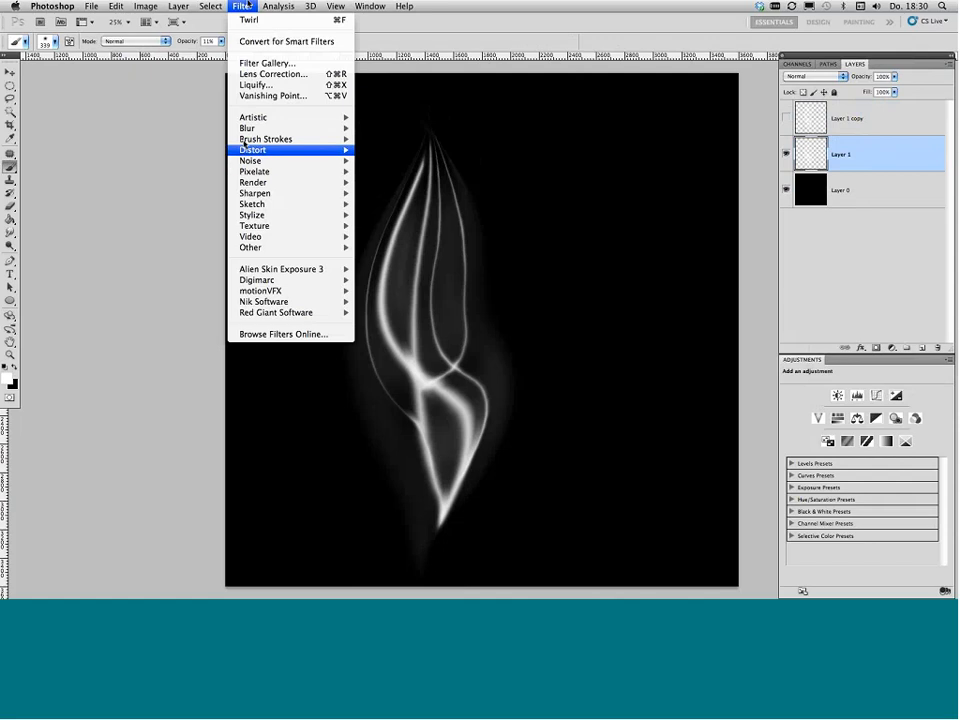
{"action": "mouse_move", "coordinate": [300, 128]}
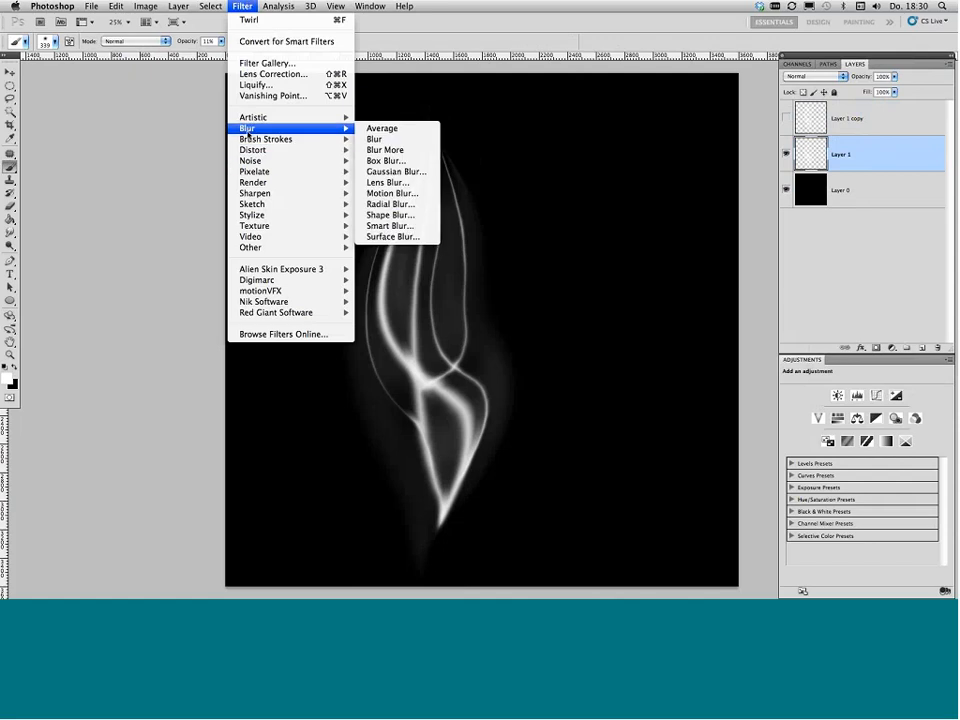
{"action": "left_click", "coordinate": [397, 172]}
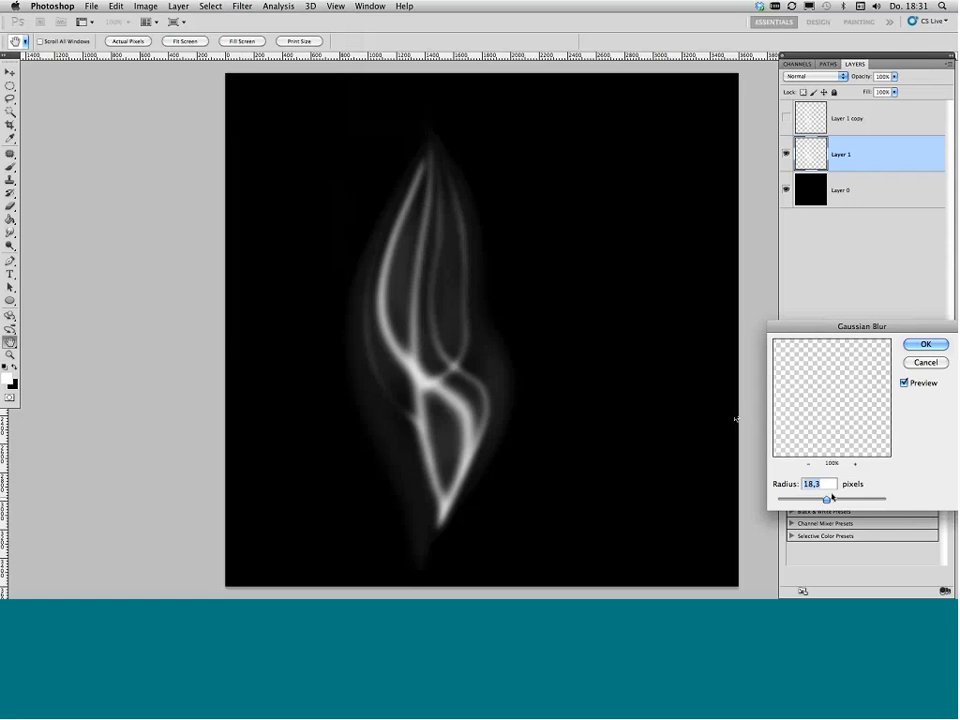
{"action": "left_click_drag", "start_coordinate": [831, 497], "coordinate": [824, 502]}
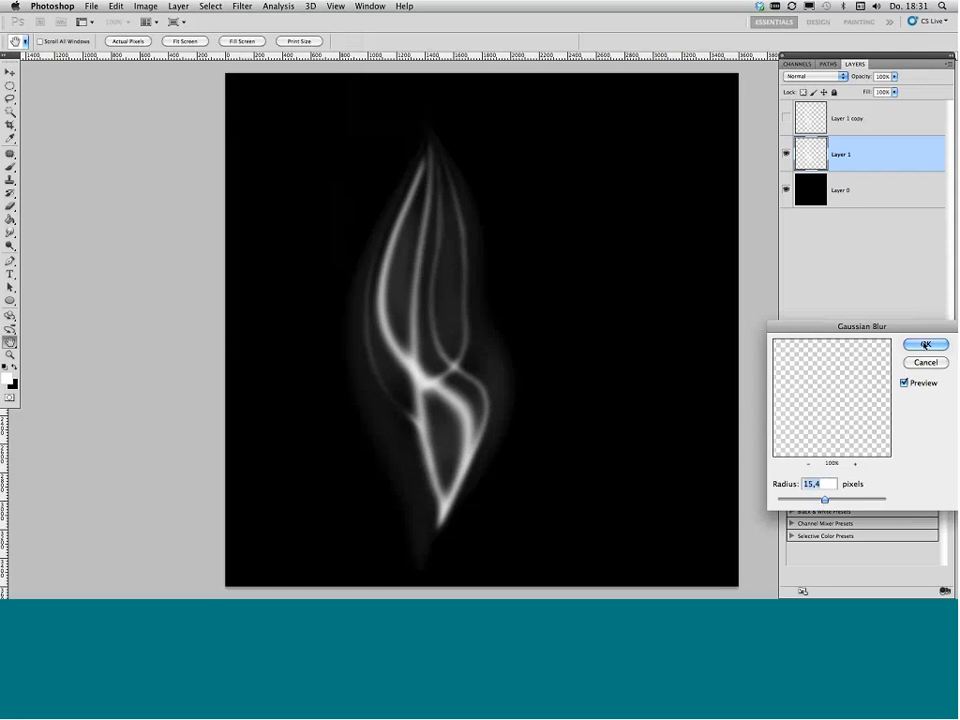
{"action": "key", "text": "Return"}
{"action": "key", "text": "b"}
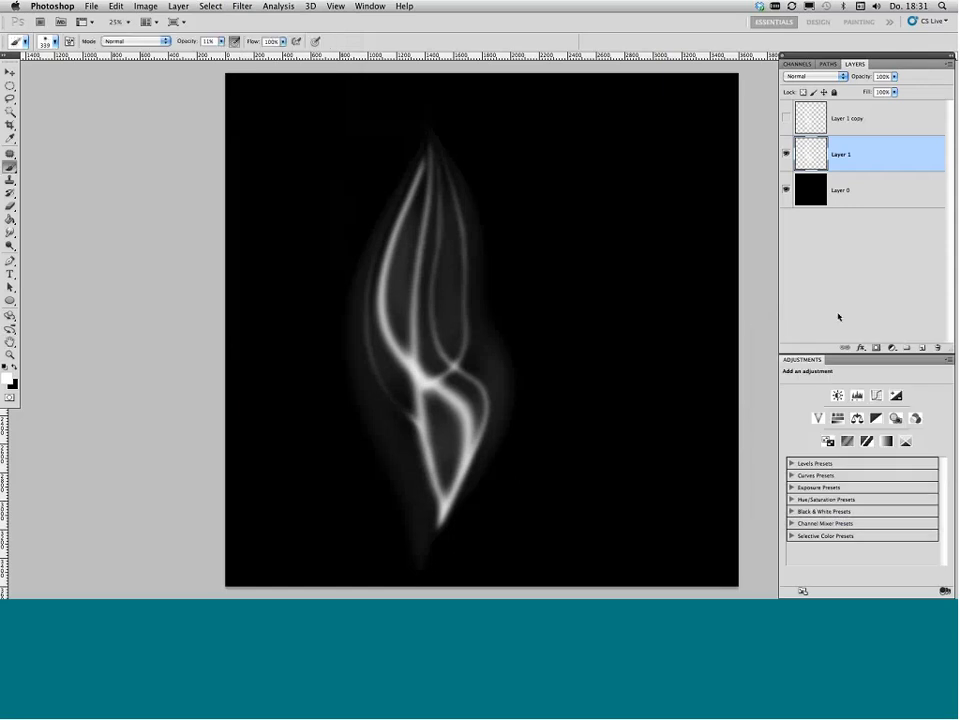
Step: Toggle the sharp Layer 1 copy to compare it with the blurred smoke, and leave the copy visible
{"action": "left_click", "coordinate": [786, 119]}
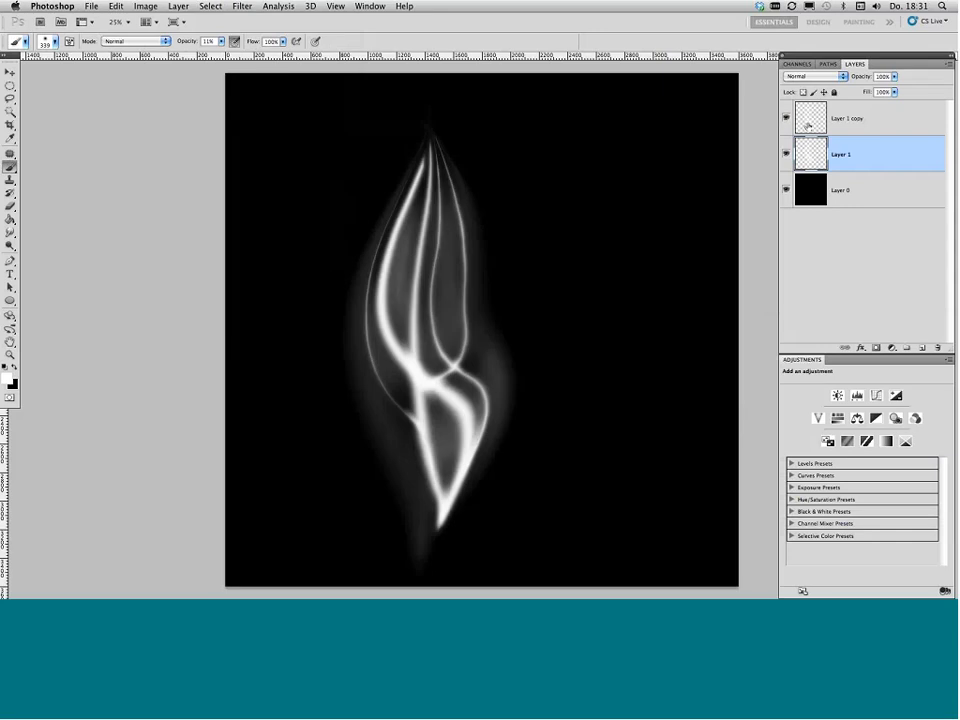
{"action": "left_click", "coordinate": [786, 119]}
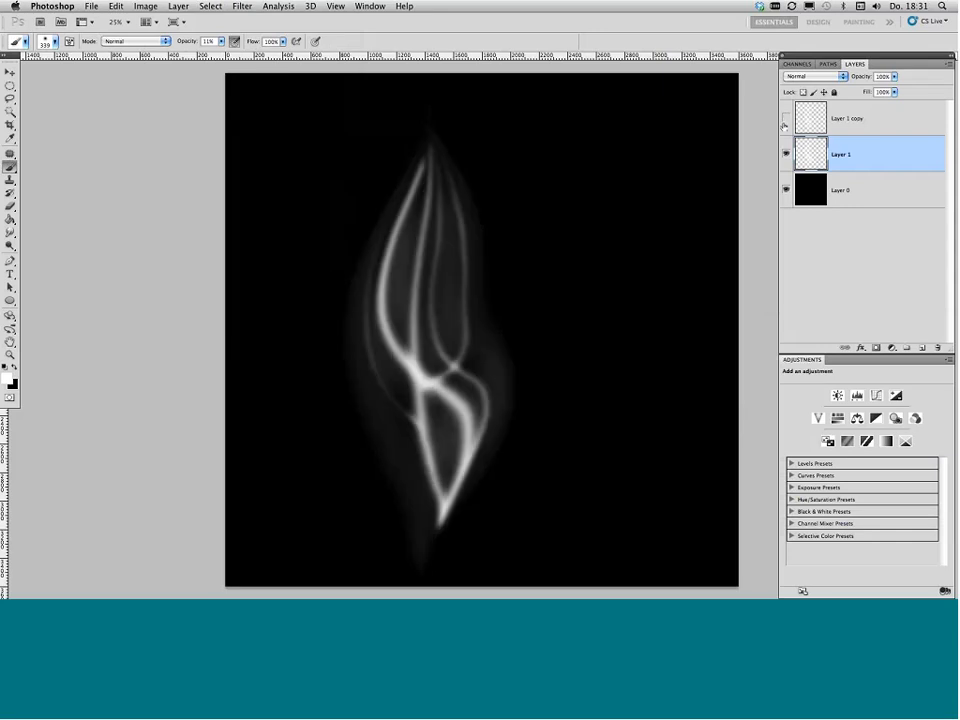
{"action": "left_click", "coordinate": [786, 119]}
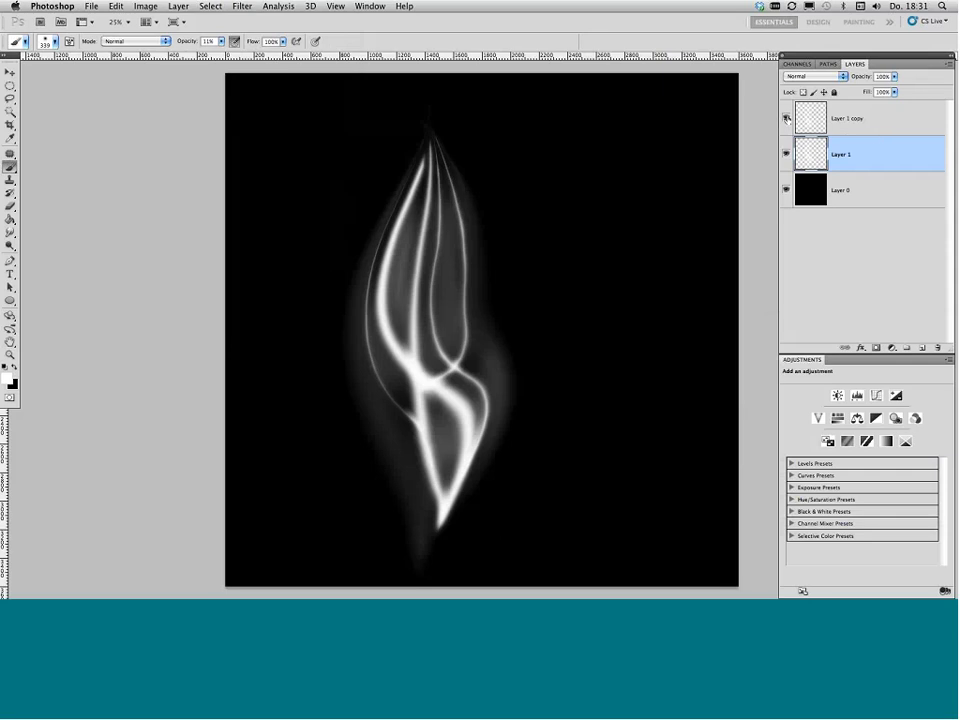
Step: Duplicate Layer 1 copy as another backup, hiding both Layer 1 and the new duplicate
{"action": "left_click", "coordinate": [841, 114]}
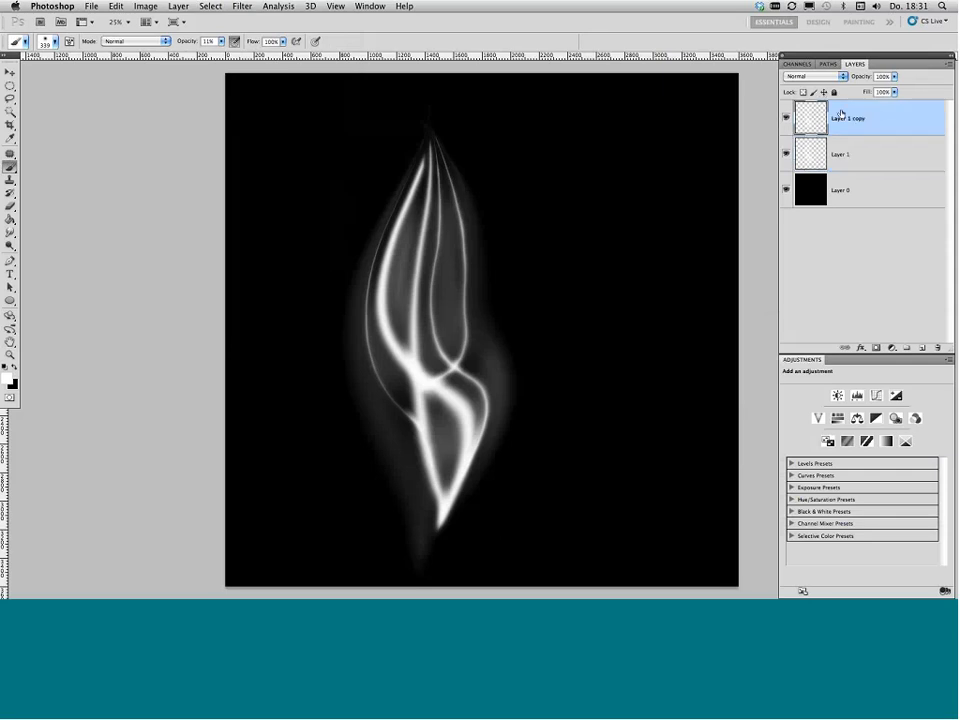
{"action": "left_click", "coordinate": [786, 154]}
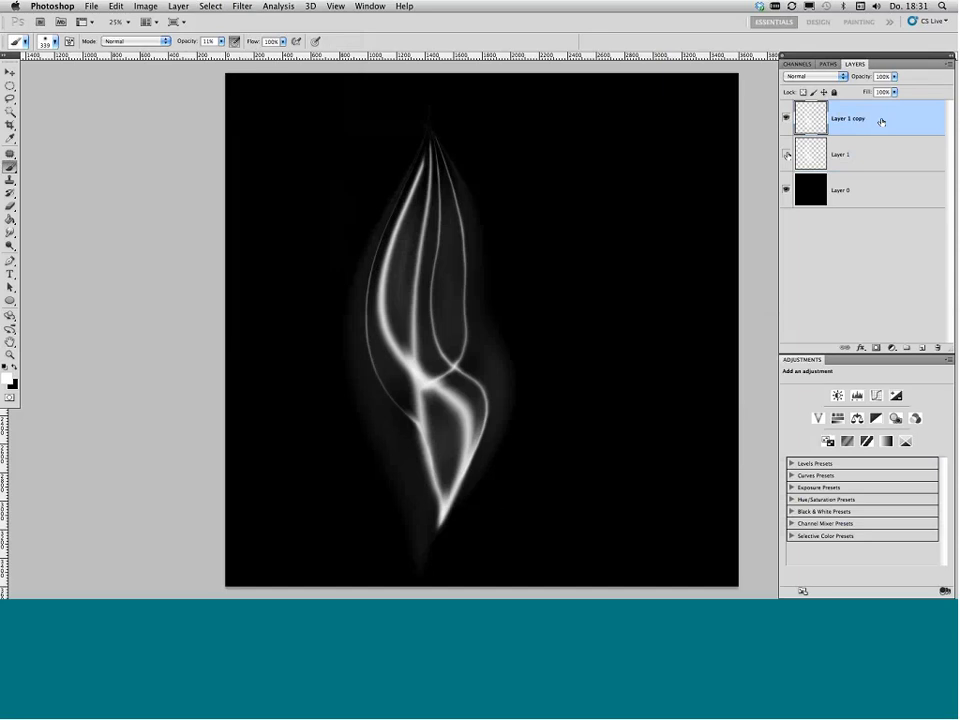
{"action": "left_click", "coordinate": [949, 63]}
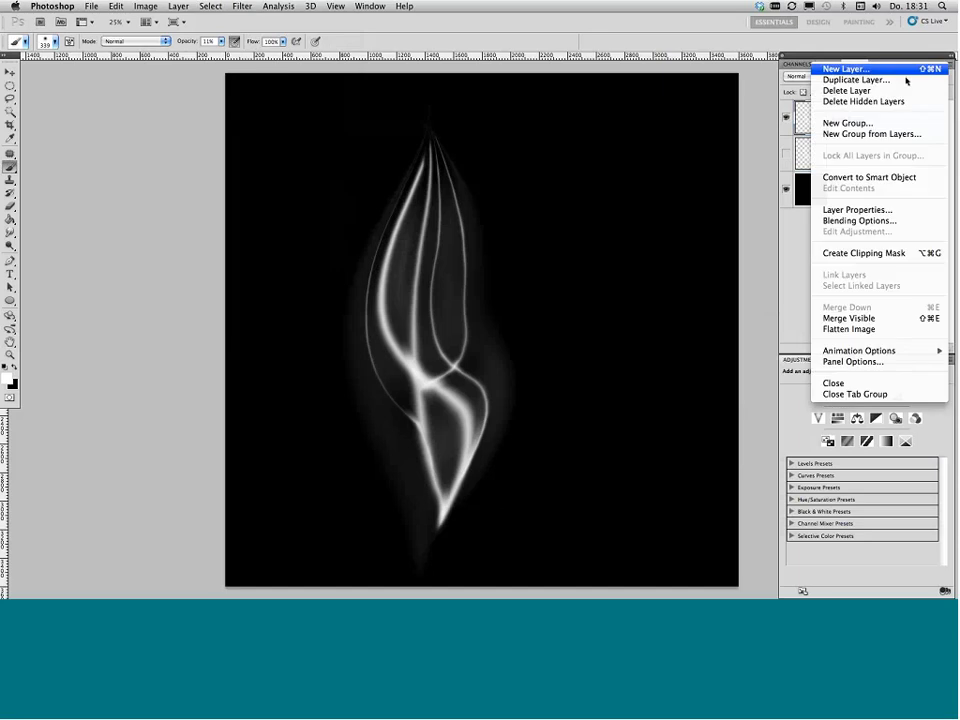
{"action": "left_click", "coordinate": [903, 78]}
{"action": "key", "text": "Return"}
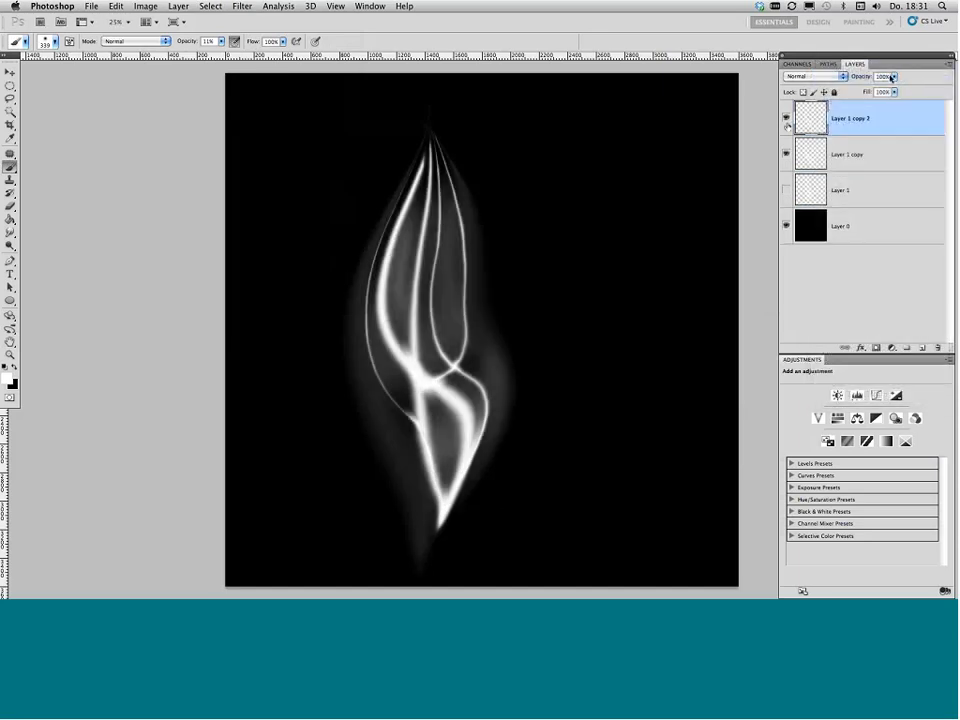
{"action": "left_click", "coordinate": [786, 118]}
Step: Apply a Surface Blur to Layer 1 copy with radius 51 pixels and threshold 152 levels
{"action": "left_click", "coordinate": [850, 154]}
{"action": "left_click", "coordinate": [242, 5]}
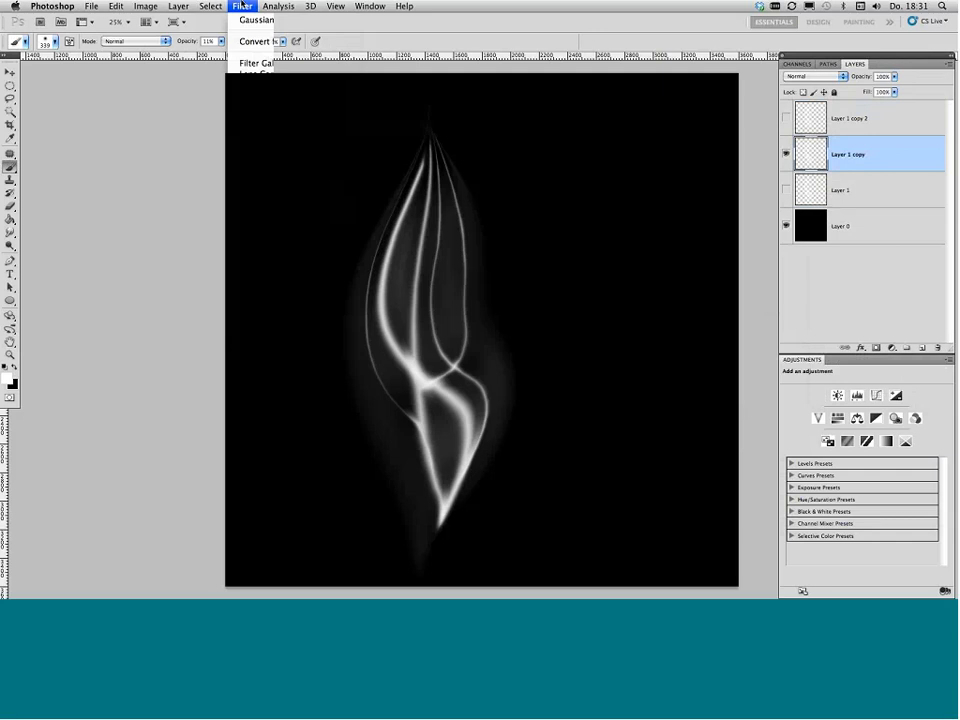
{"action": "mouse_move", "coordinate": [300, 128]}
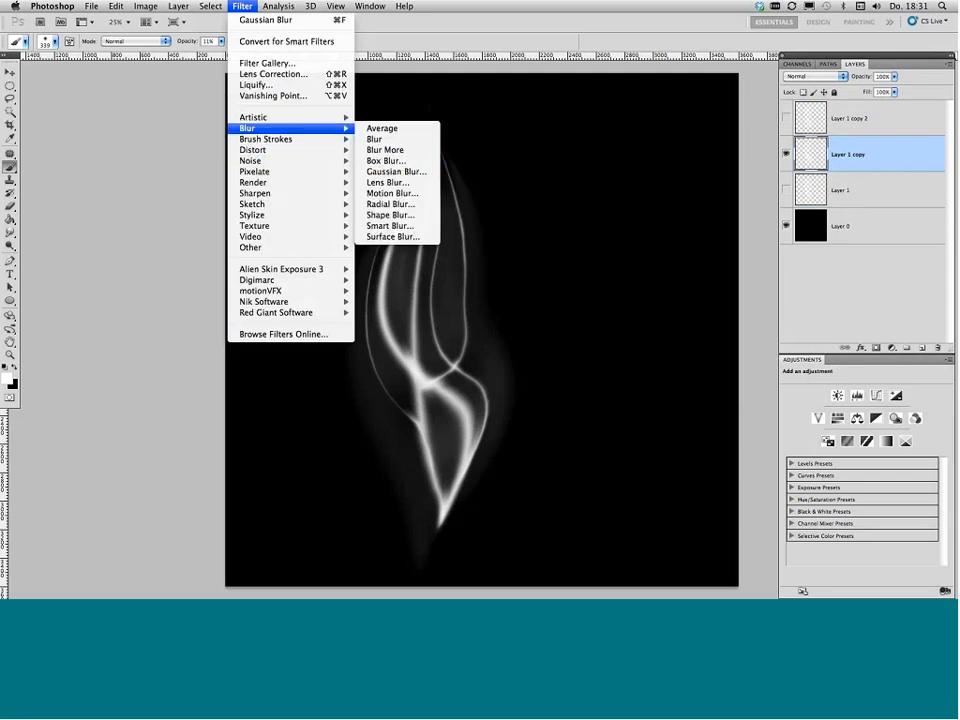
{"action": "left_click", "coordinate": [393, 236]}
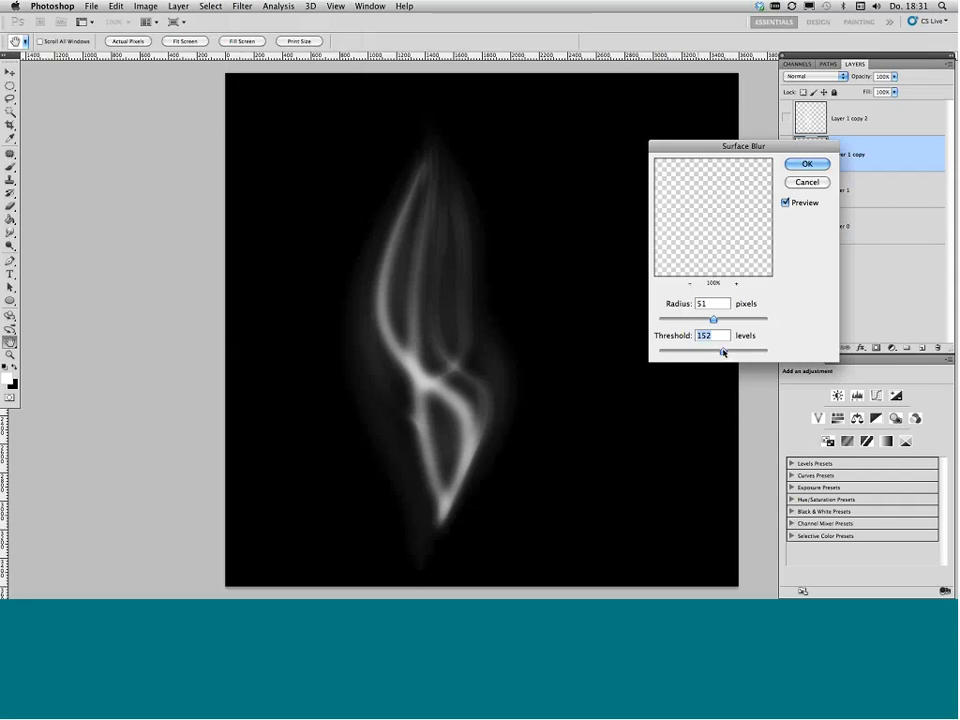
{"action": "left_click", "coordinate": [800, 163]}
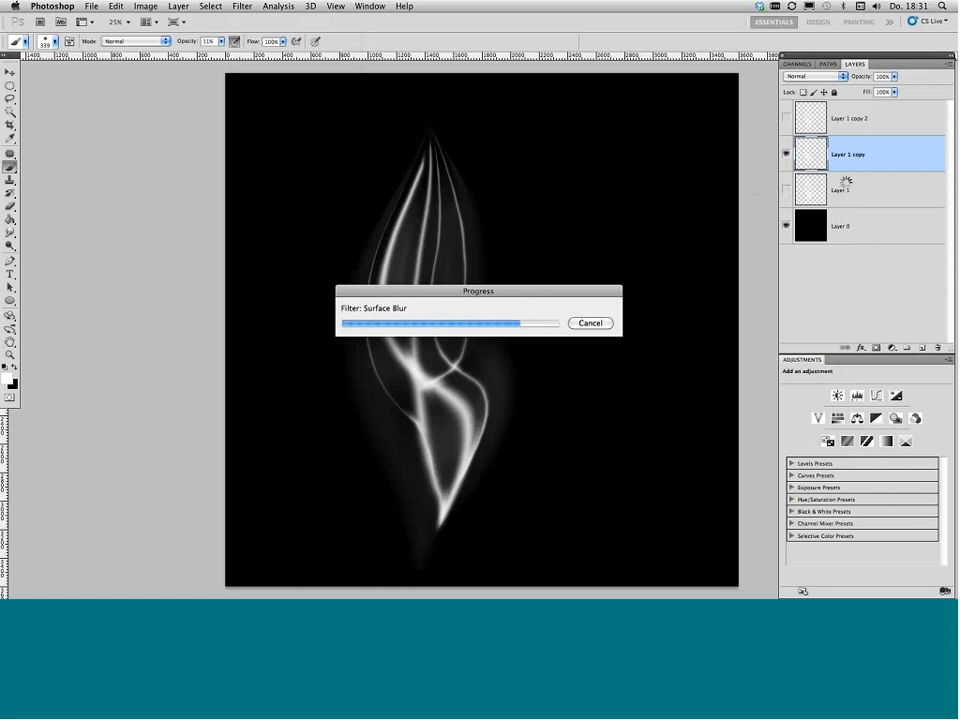
Step: Show Layer 1 again and toggle the copies above it to compare the smoke, leaving Layer 1 copy visible
{"action": "left_click", "coordinate": [786, 190]}
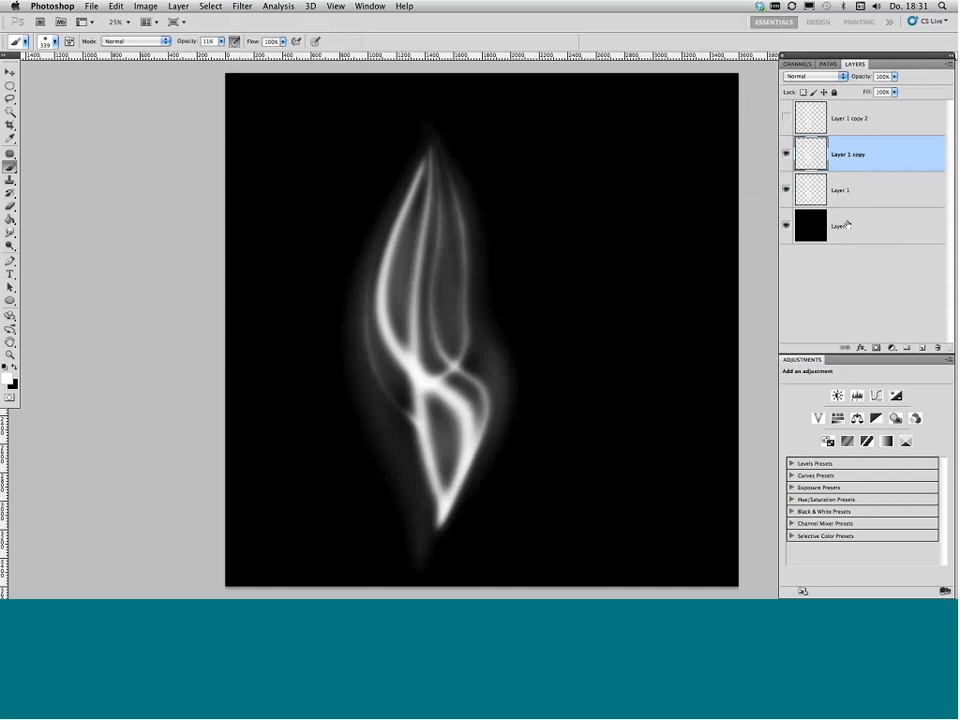
{"action": "left_click", "coordinate": [878, 197]}
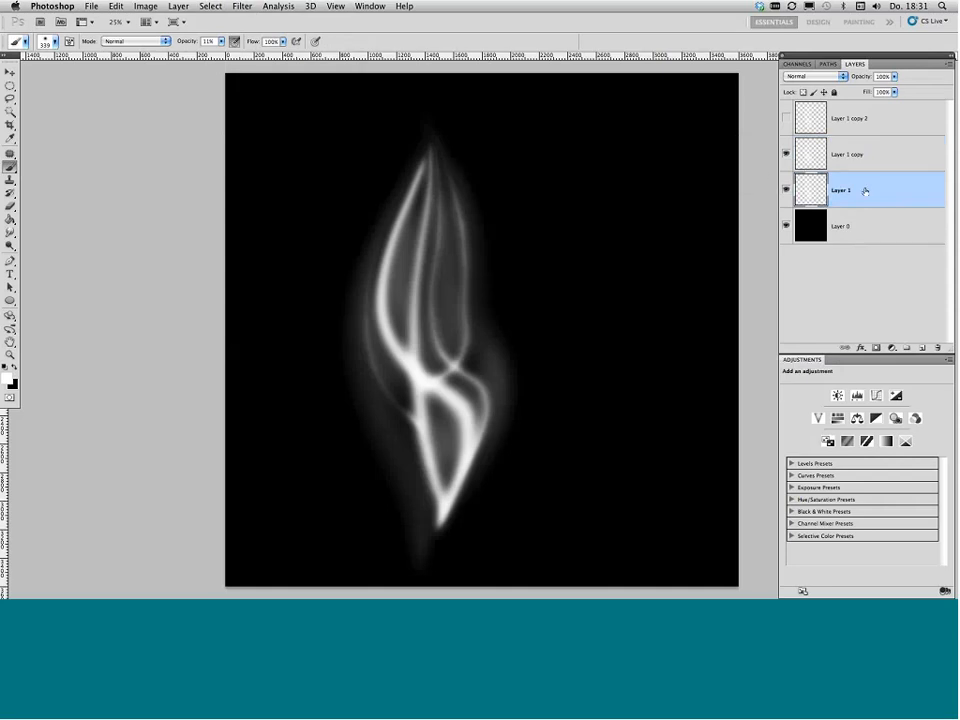
{"action": "left_click", "coordinate": [786, 154]}
{"action": "left_click", "coordinate": [786, 118]}
{"action": "left_click", "coordinate": [786, 118]}
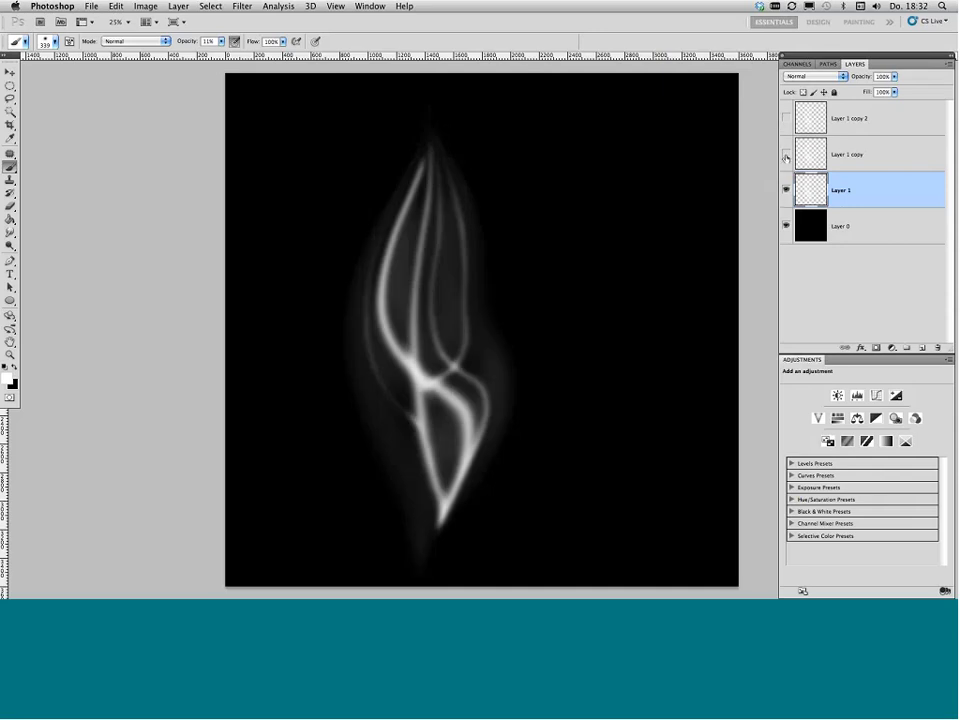
{"action": "left_click", "coordinate": [786, 155]}
Step: Set Layer 1 copy's opacity to 80%, then show Layer 1 copy 2 and lower its opacity to 10%
{"action": "left_click", "coordinate": [877, 165]}
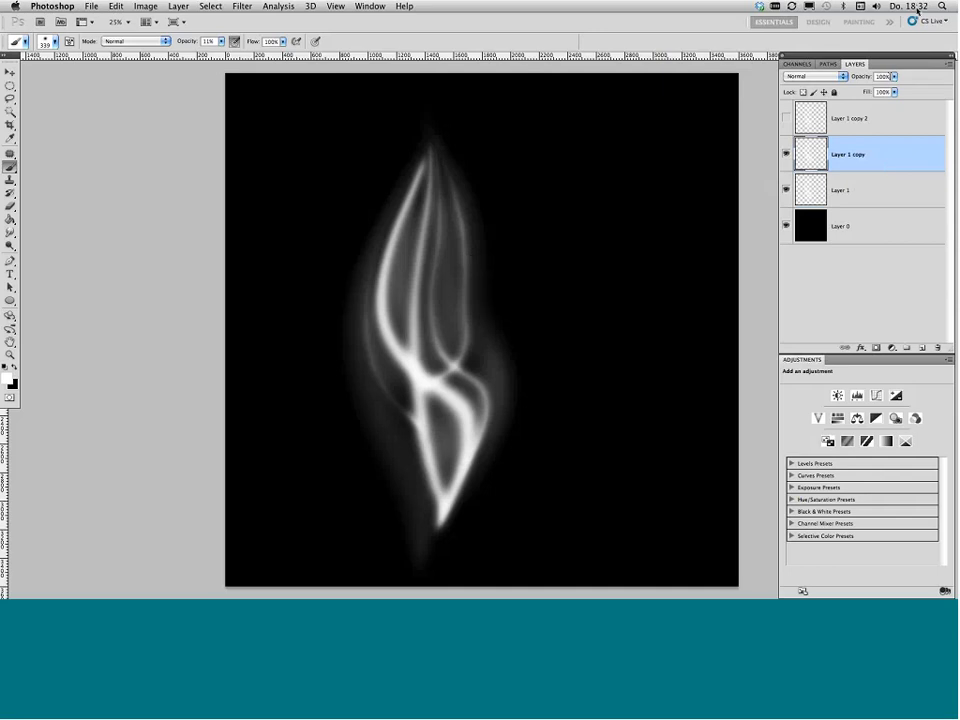
{"action": "type", "text": "80"}
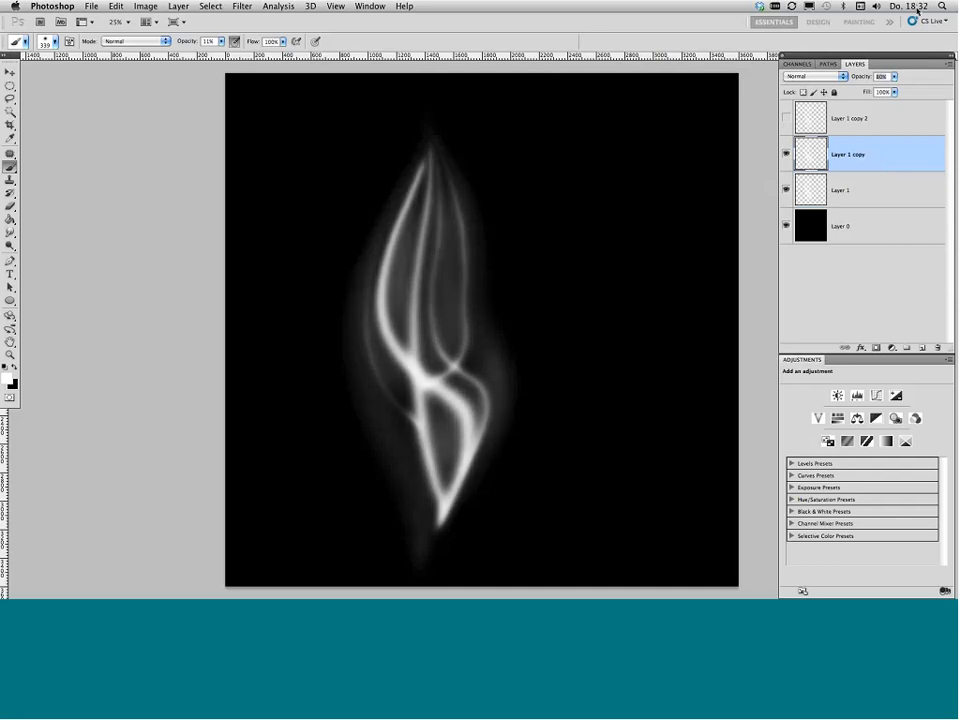
{"action": "left_click", "coordinate": [786, 118]}
{"action": "left_click", "coordinate": [860, 118]}
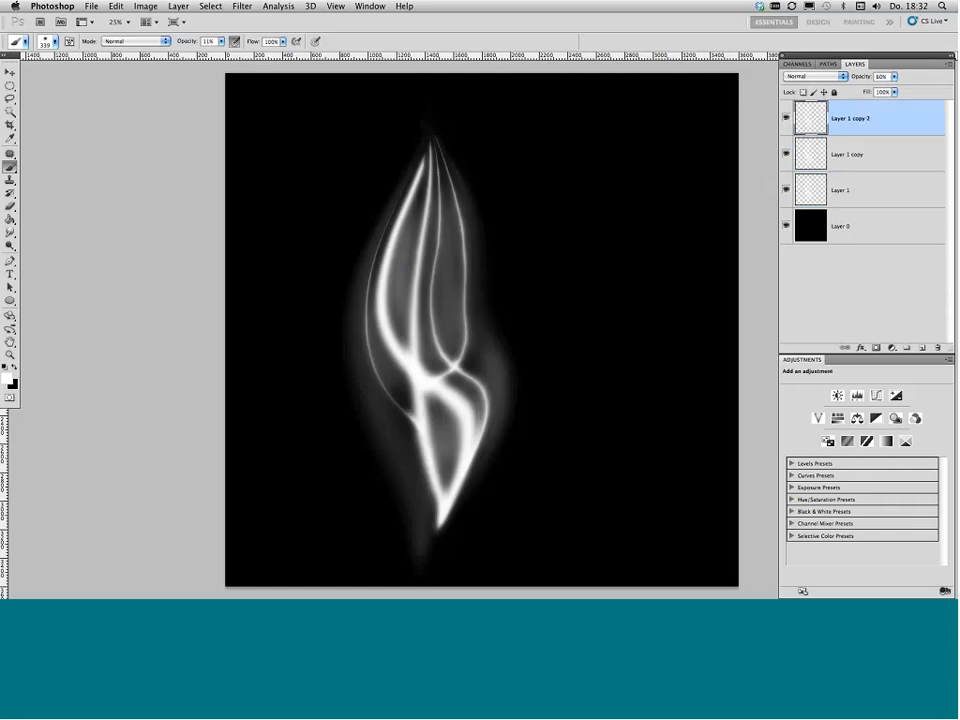
{"action": "left_click", "coordinate": [884, 77]}
{"action": "type", "text": "80"}
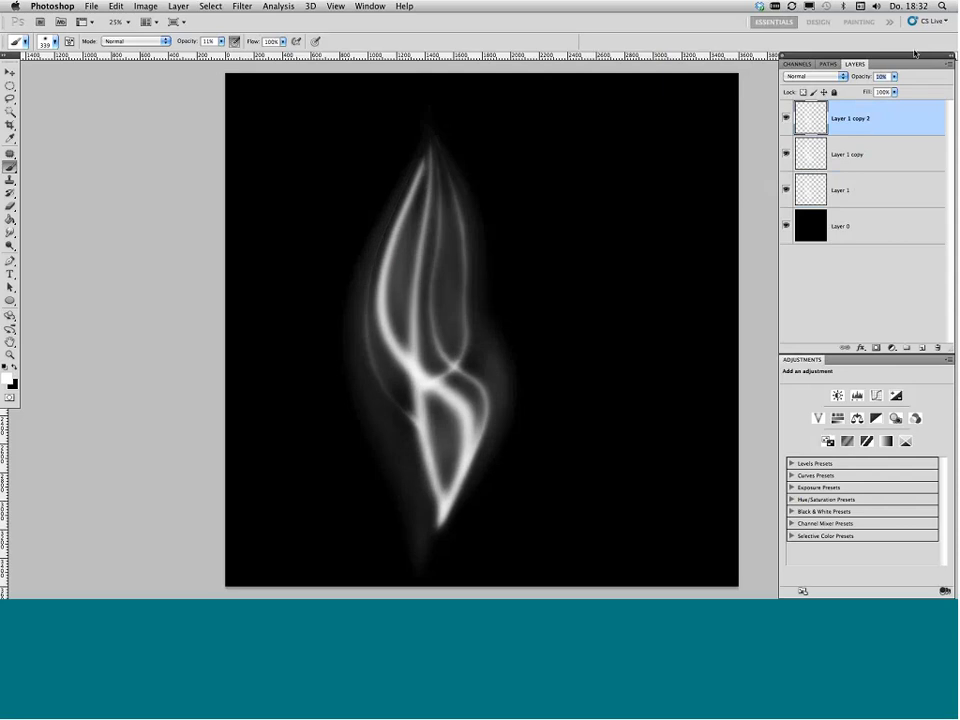
Step: Select all four layers, including the black Layer 0, and merge them into one layer
{"action": "key", "text": "shift+Down"}
{"action": "left_click", "coordinate": [867, 229], "text": "shift"}
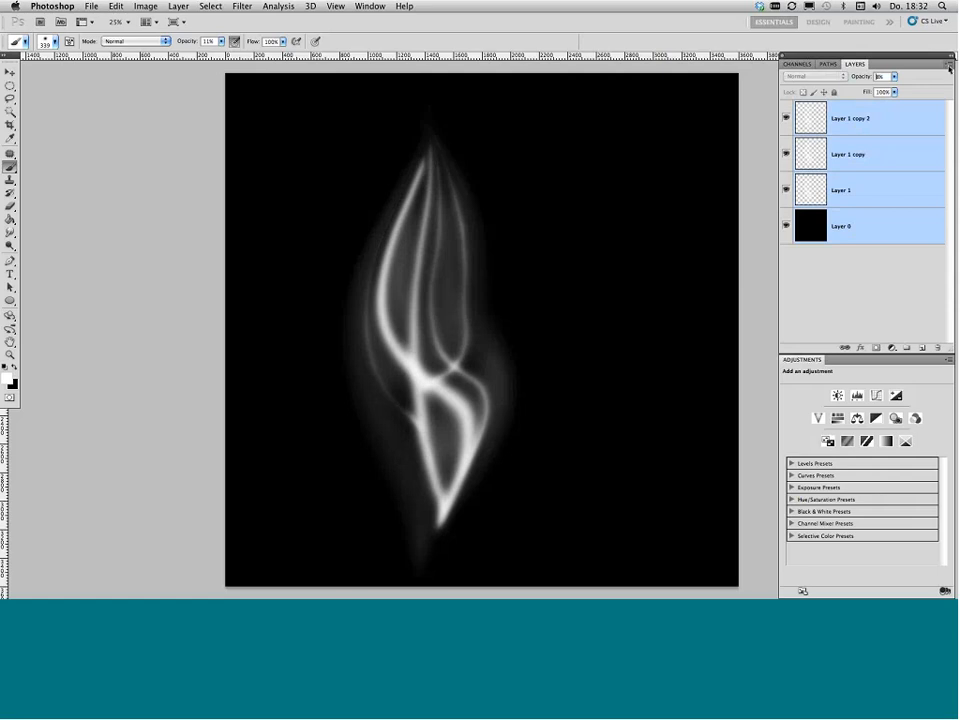
{"action": "left_click", "coordinate": [949, 65]}
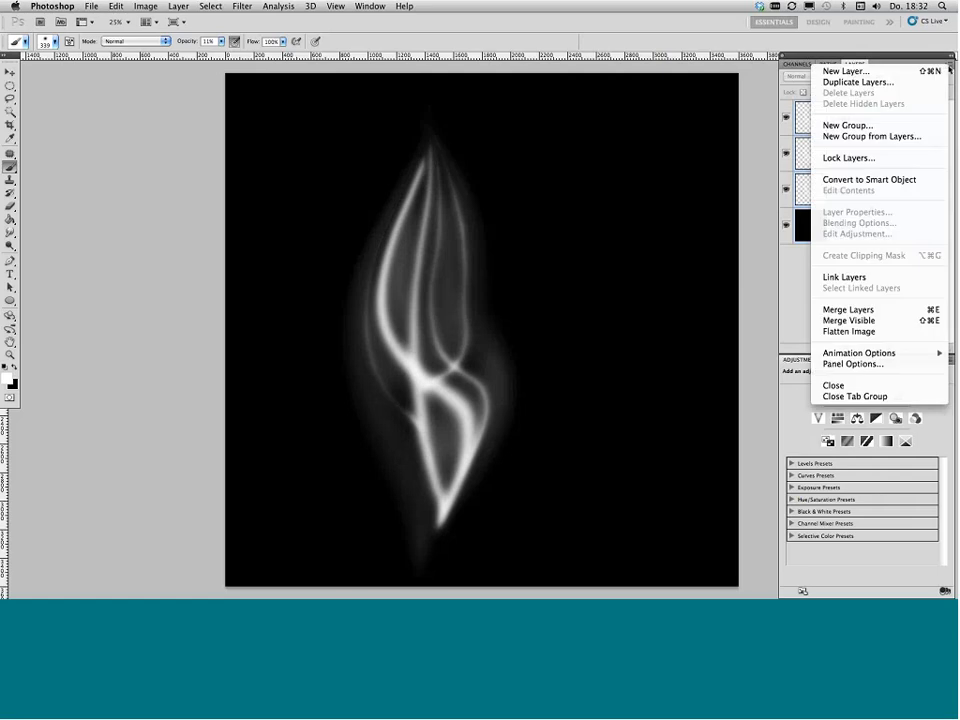
{"action": "left_click", "coordinate": [843, 311]}
Step: Switch to Finder, open Cigarette.tif in Photoshop, and bring the merged smoke layer into it above the Background
{"action": "key", "text": "f"}
{"action": "key", "text": "f"}
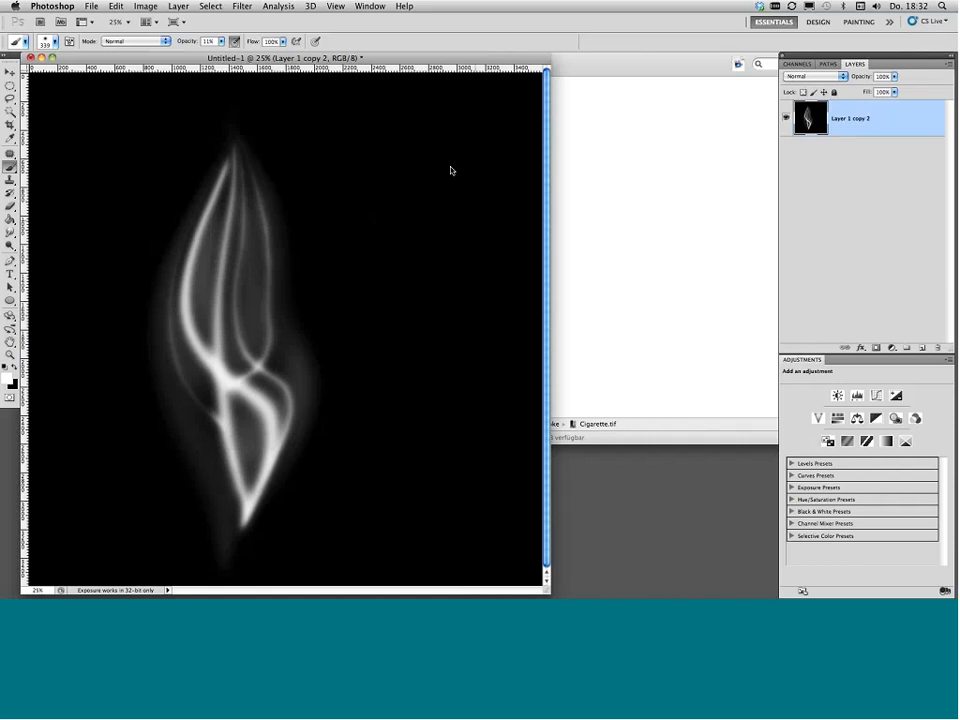
{"action": "left_click", "coordinate": [619, 244]}
{"action": "left_click", "coordinate": [342, 149]}
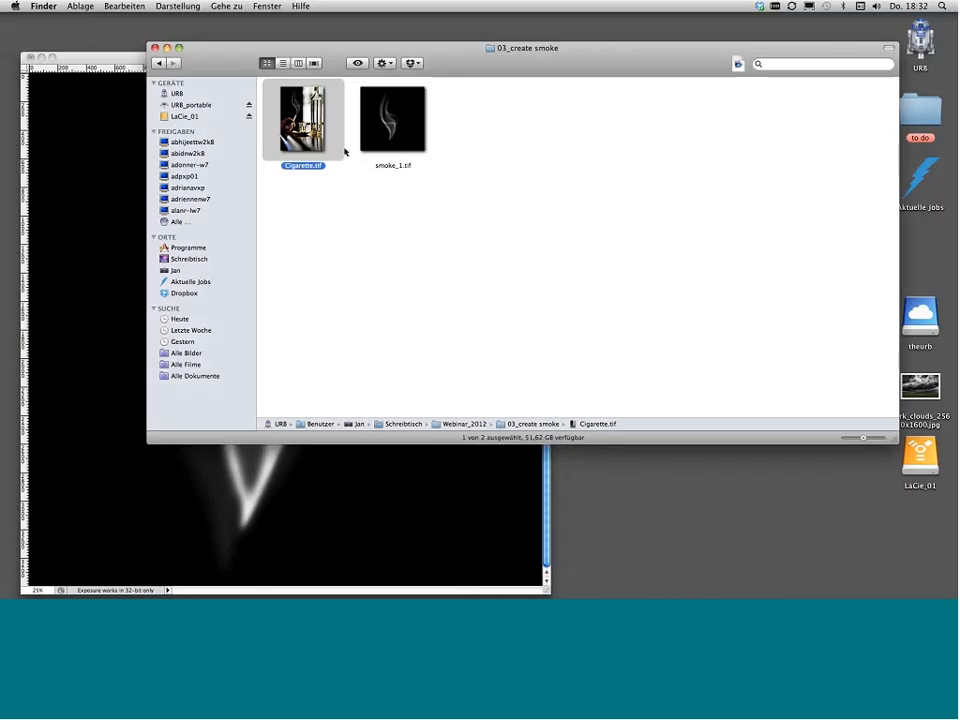
{"action": "left_click_drag", "start_coordinate": [432, 247], "coordinate": [515, 570]}
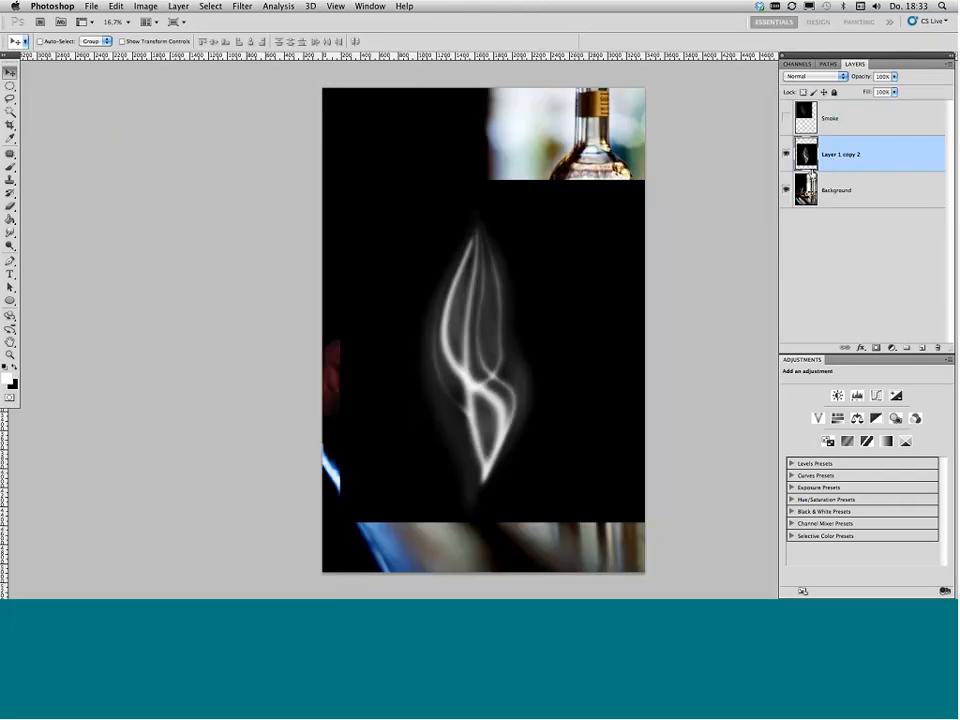
Step: Set the imported smoke layer's blend mode to Screen and move it up over the hand holding the cigarette
{"action": "left_click", "coordinate": [815, 76]}
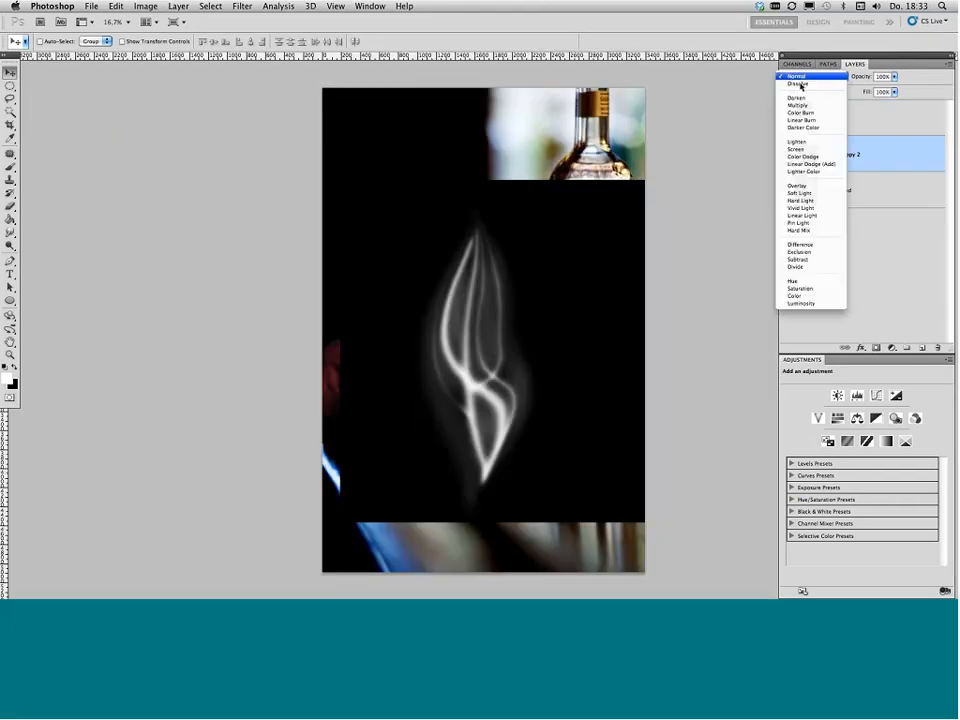
{"action": "left_click", "coordinate": [797, 149]}
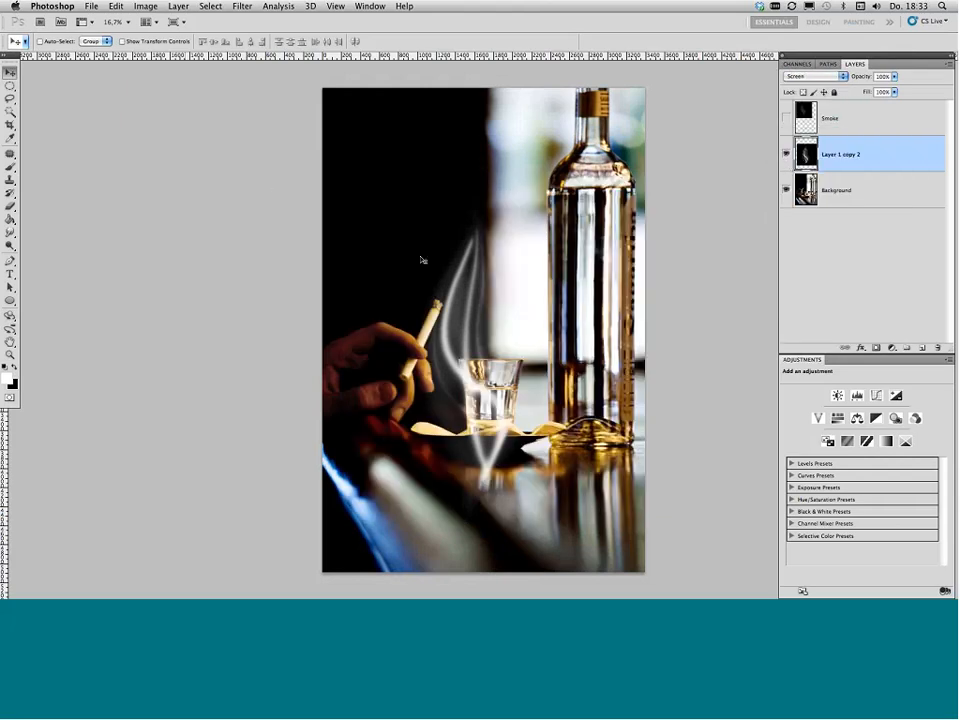
{"action": "left_click_drag", "start_coordinate": [422, 260], "coordinate": [429, 195]}
Step: Scale the smoke to about 56%, position its base just above the cigarette tip, and lower the layer's opacity to 51%
{"action": "key", "text": "ctrl+t"}
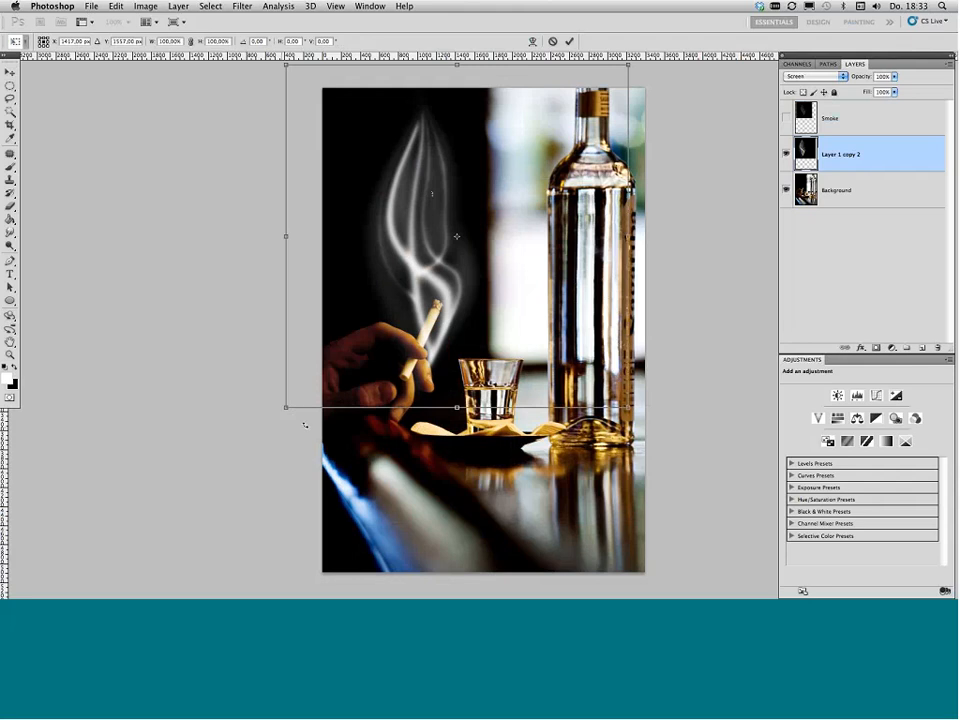
{"action": "left_click_drag", "start_coordinate": [287, 407], "coordinate": [421, 243]}
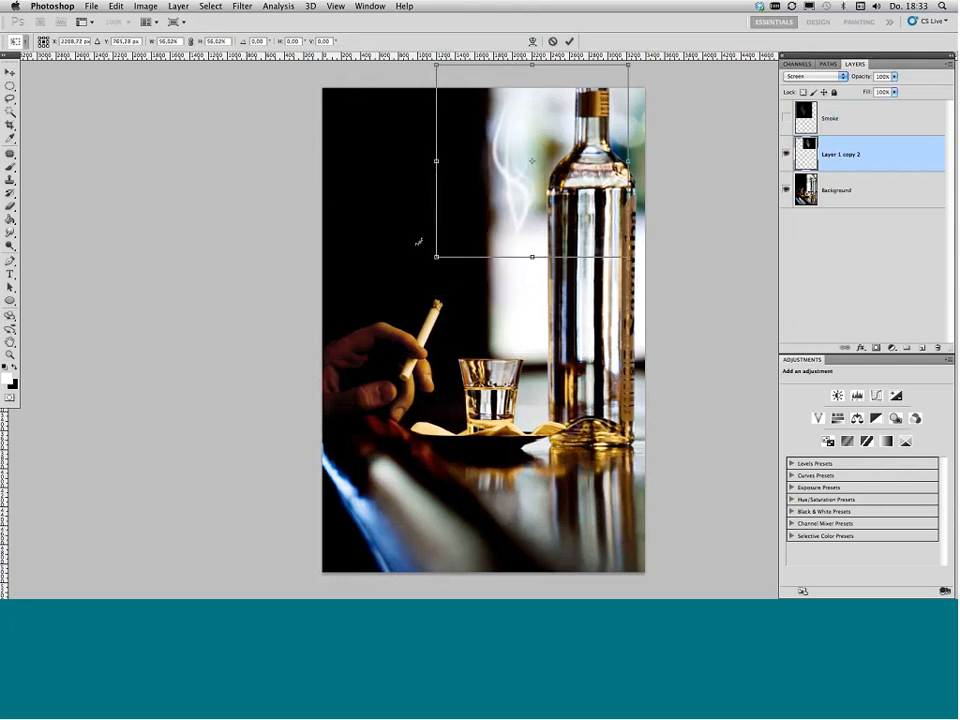
{"action": "key", "text": "Return"}
{"action": "left_click_drag", "start_coordinate": [514, 172], "coordinate": [447, 215]}
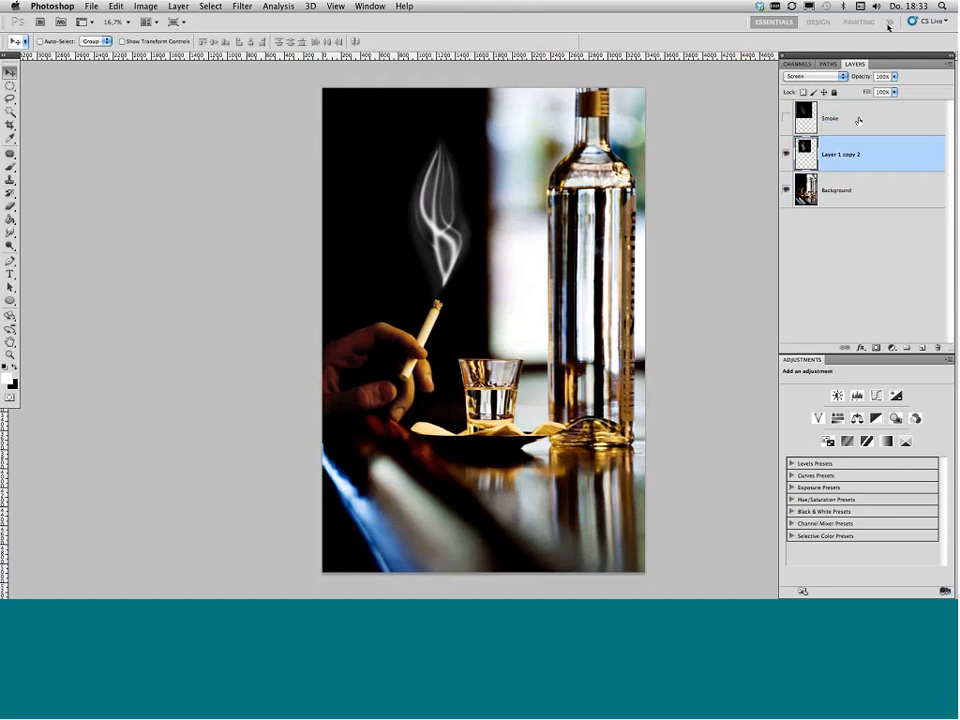
{"action": "key", "text": "8"}
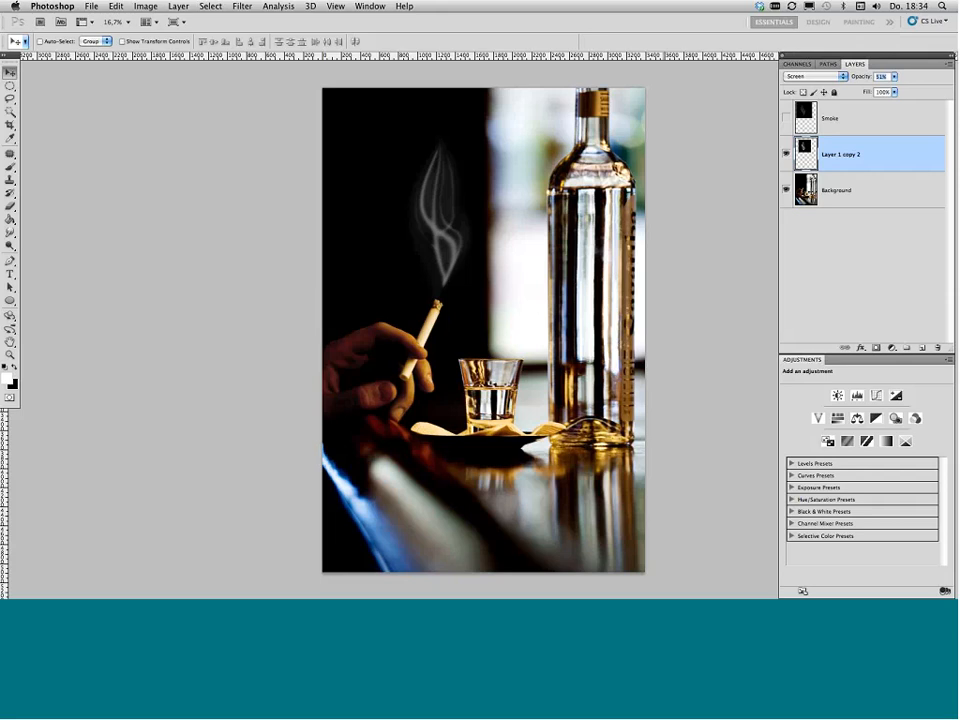
Step: Close Cigarette.tif without saving the changes
{"action": "key", "text": "Return"}
{"action": "key", "text": "super+Tab"}
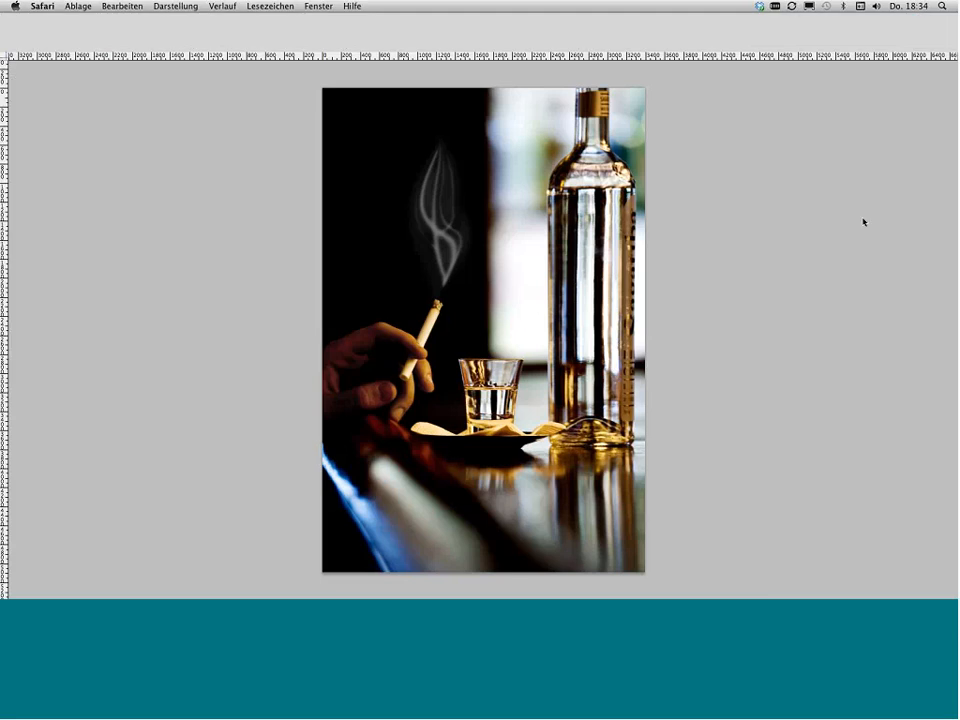
{"action": "key", "text": "super+Tab"}
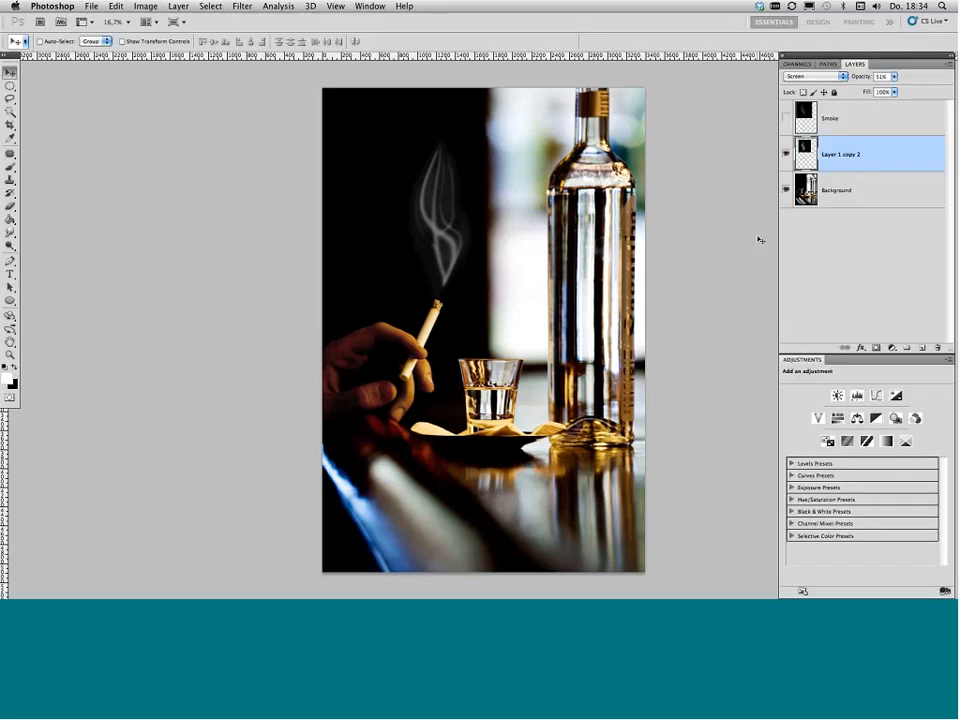
{"action": "key", "text": "super+w"}
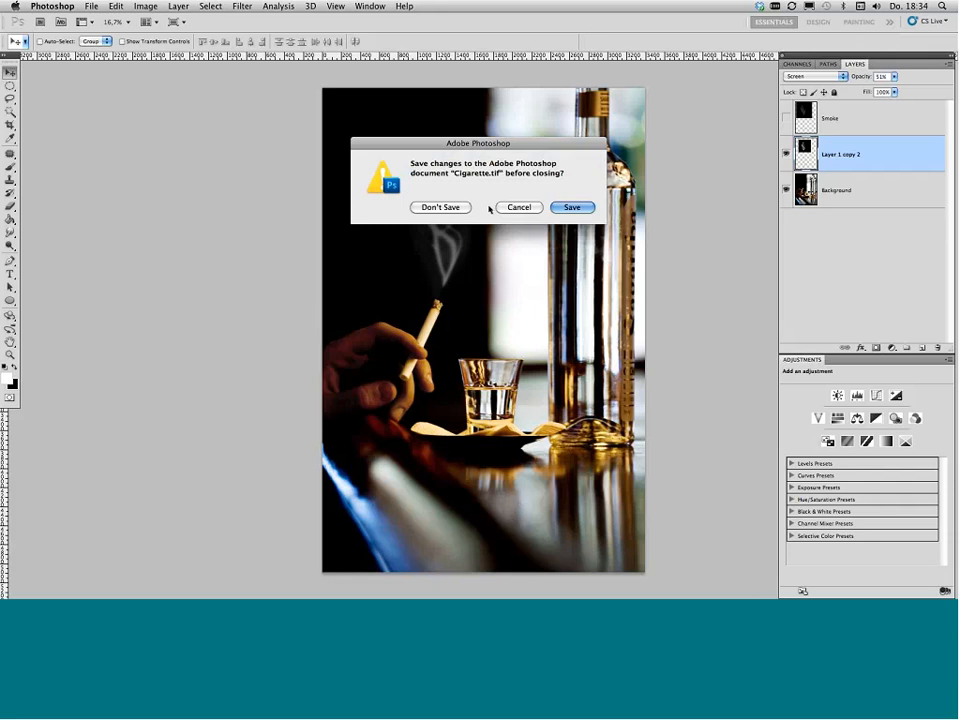
{"action": "left_click", "coordinate": [450, 209]}
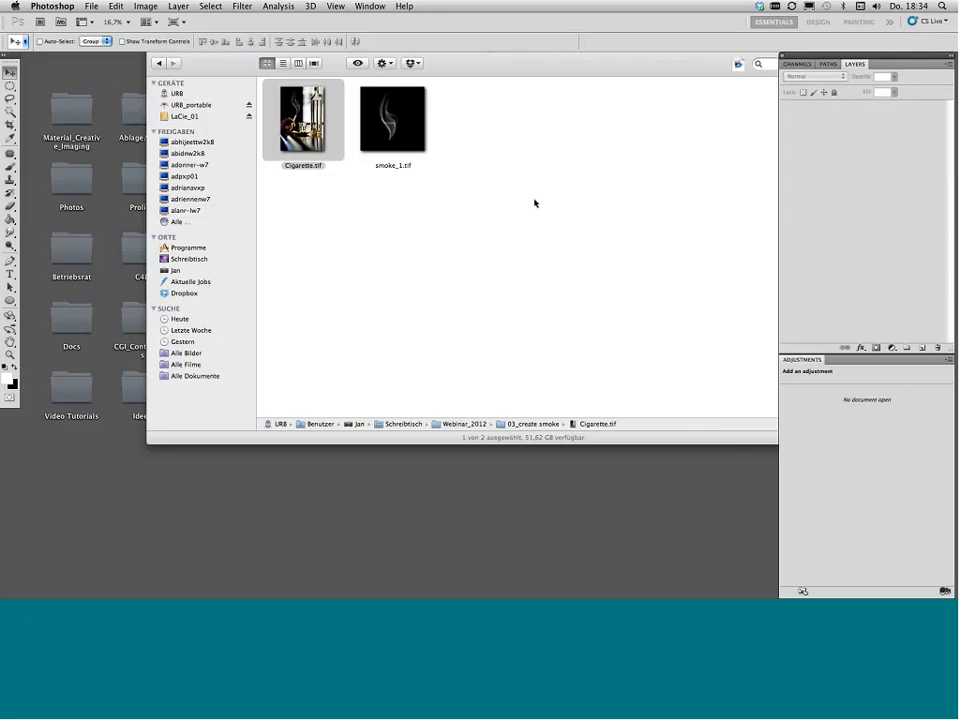
Step: Switch to Finder, open wall_1.tif from the 04_content aware fill folder in Photoshop, and display it in full-screen mode
{"action": "left_click", "coordinate": [535, 204]}
{"action": "key", "text": "super+Up"}
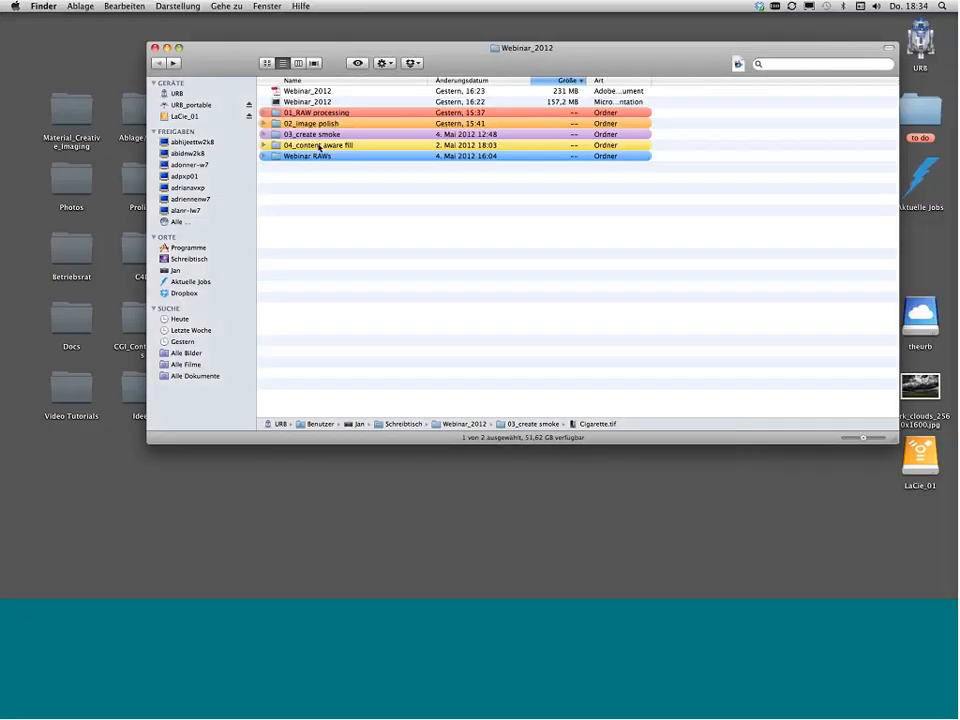
{"action": "double_click", "coordinate": [317, 148]}
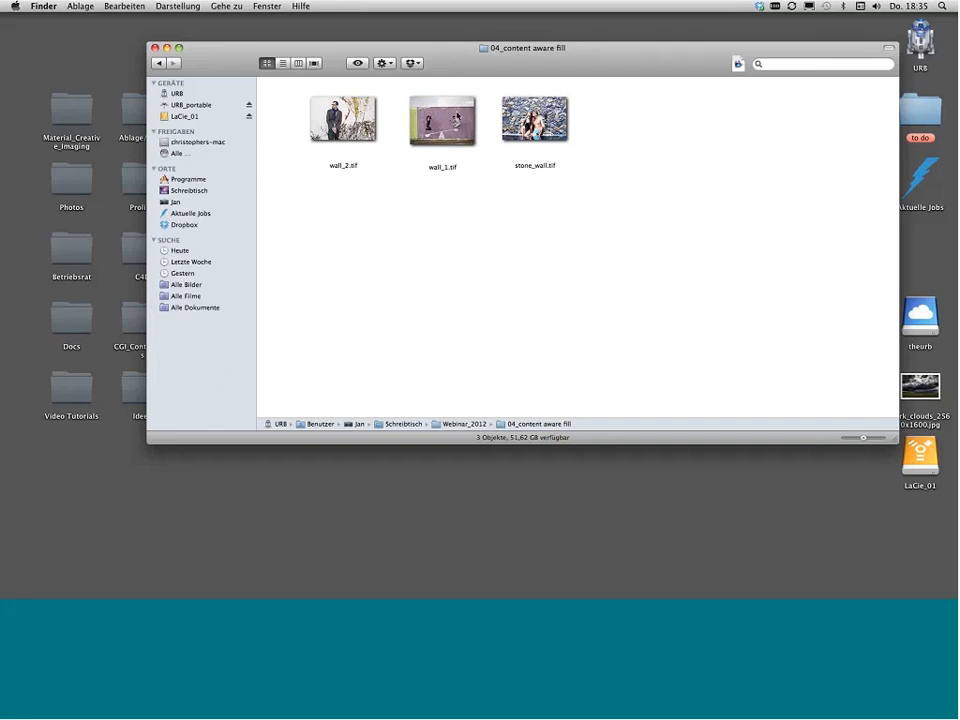
{"action": "left_click_drag", "start_coordinate": [442, 120], "coordinate": [507, 578]}
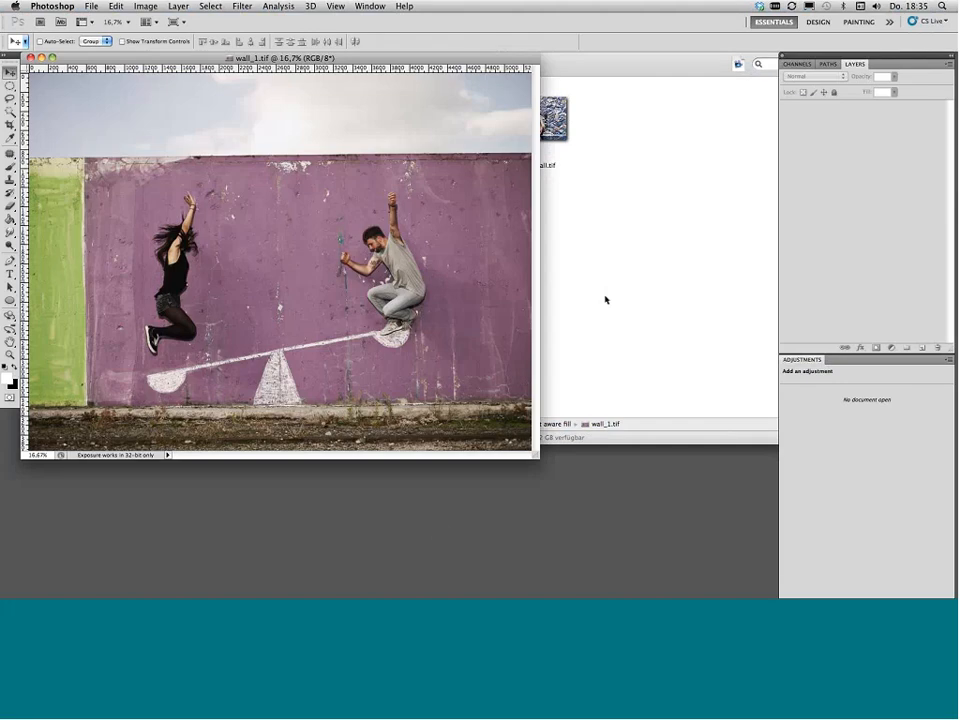
{"action": "key", "text": "f"}
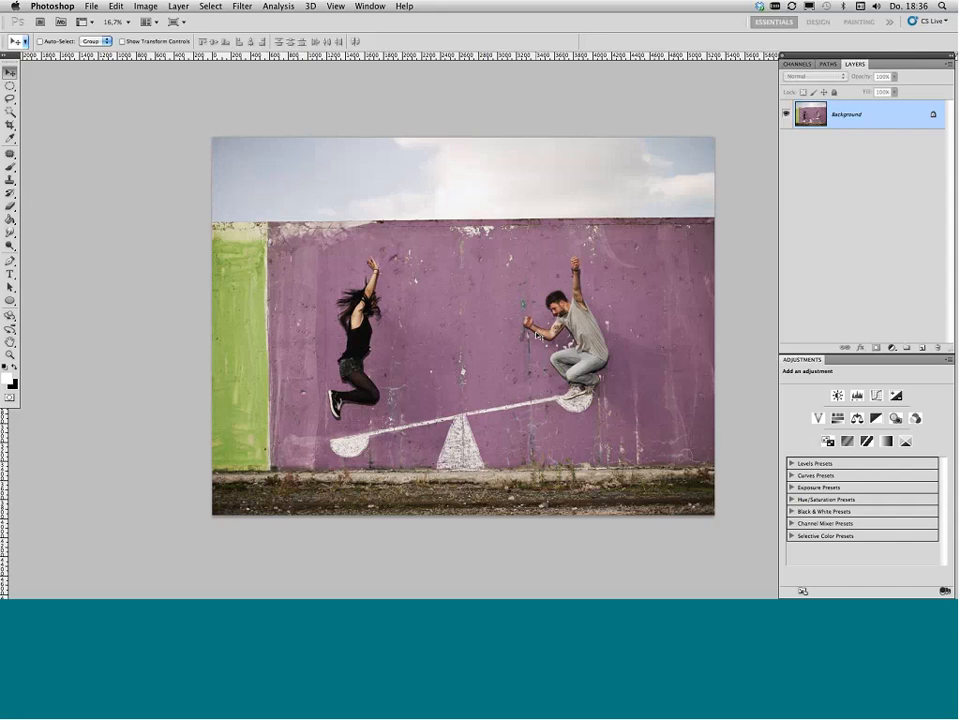
Step: Try a 60s Look layer above the Background of the wall photo and delete it
{"action": "scroll", "coordinate": [640, 404], "scroll_direction": "left", "scroll_amount": 1}
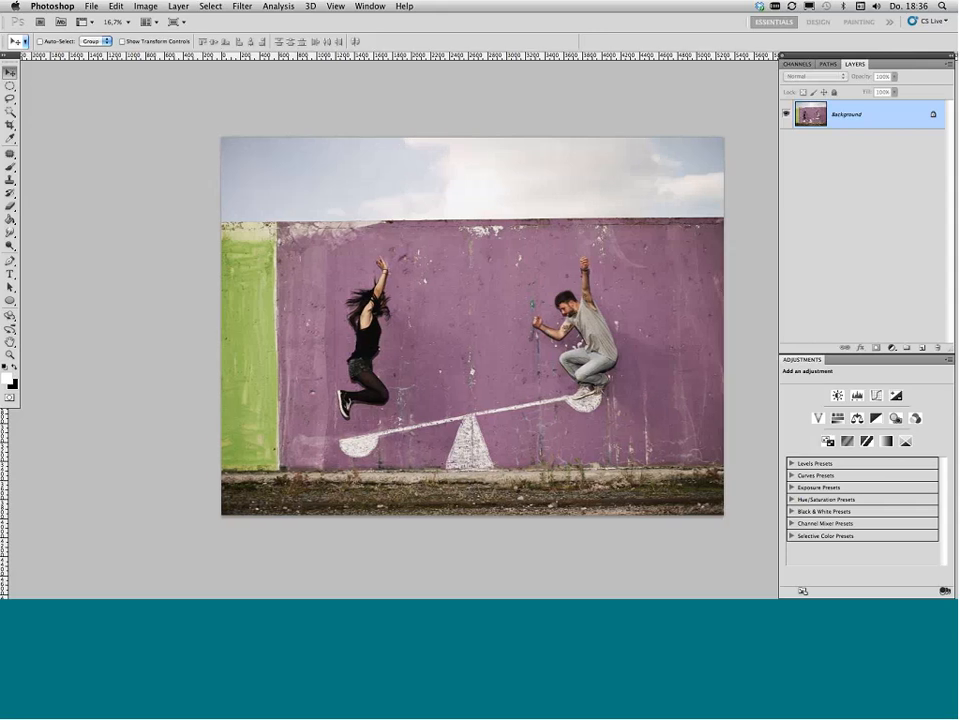
{"action": "key", "text": "super+j"}
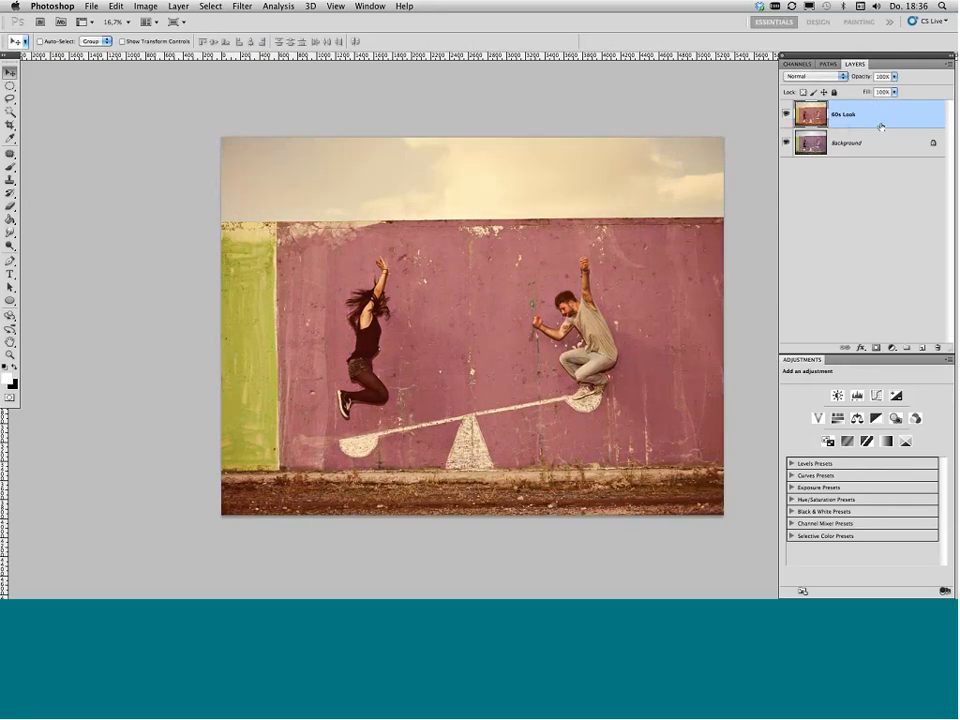
{"action": "left_click_drag", "start_coordinate": [880, 126], "coordinate": [937, 348]}
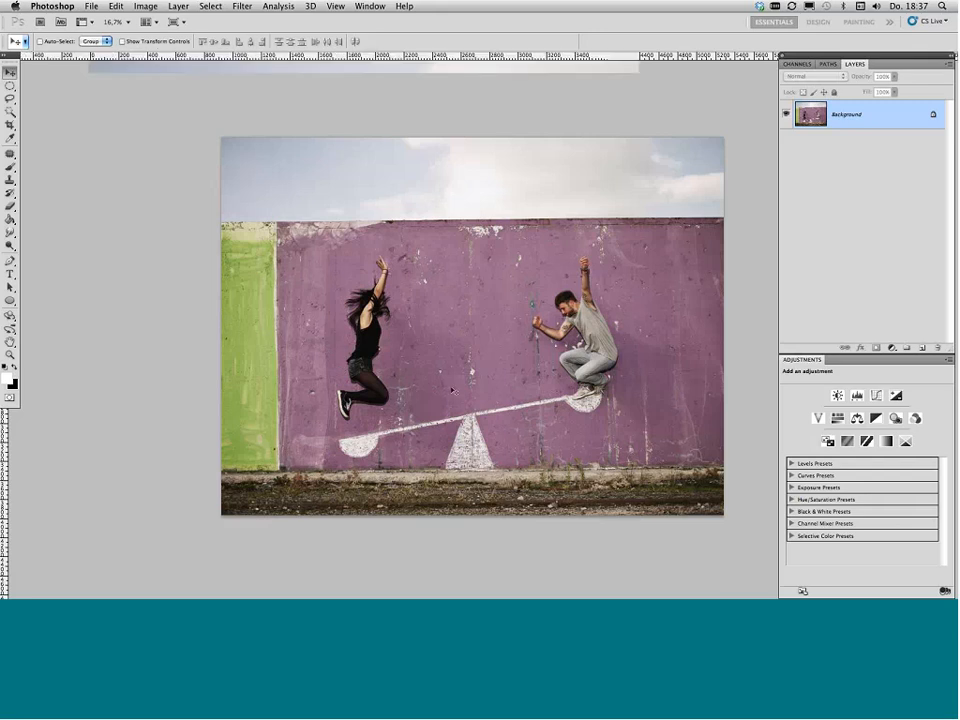
Step: Select the jumping woman with a loose freehand Lasso outline that stays above the painted seesaw, without the stray inner loop
{"action": "scroll", "coordinate": [452, 390], "scroll_direction": "up", "scroll_amount": 2}
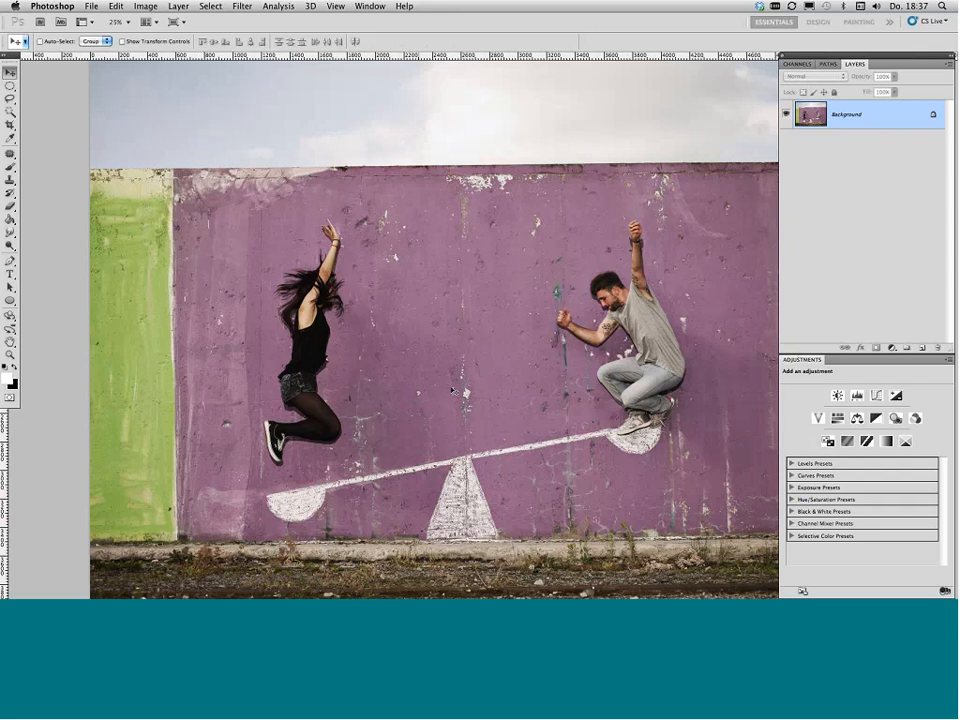
{"action": "left_click_drag", "start_coordinate": [374, 423], "coordinate": [463, 384]}
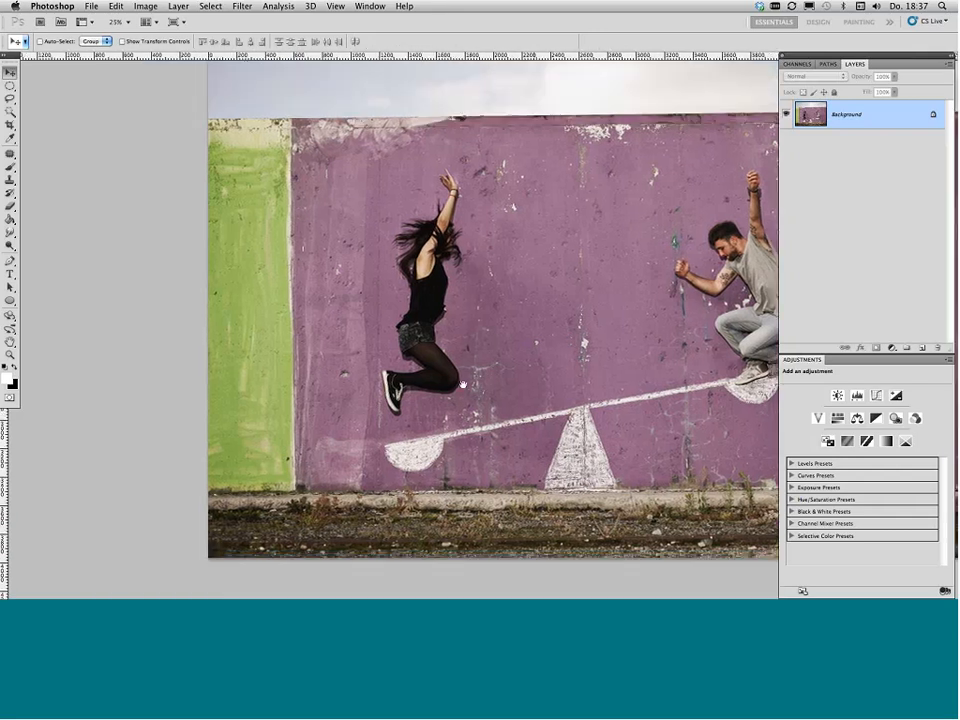
{"action": "key", "text": "l"}
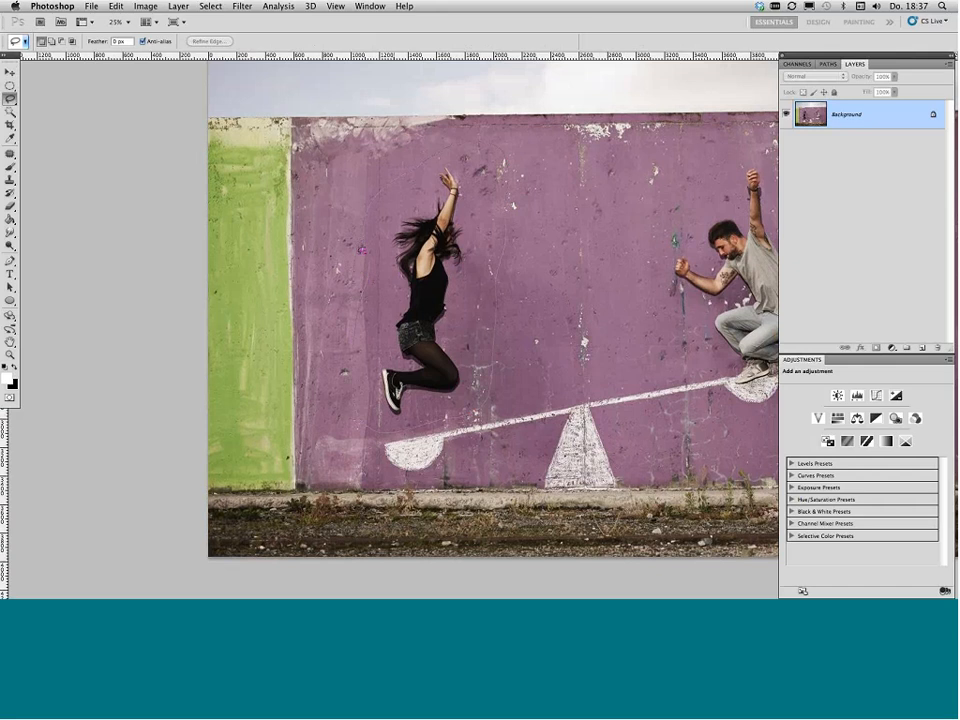
{"action": "mouse_move", "coordinate": [362, 261]}
{"action": "left_mouse_down"}
{"action": "mouse_move", "coordinate": [500, 200]}
{"action": "mouse_move", "coordinate": [356, 285]}
{"action": "left_mouse_up"}
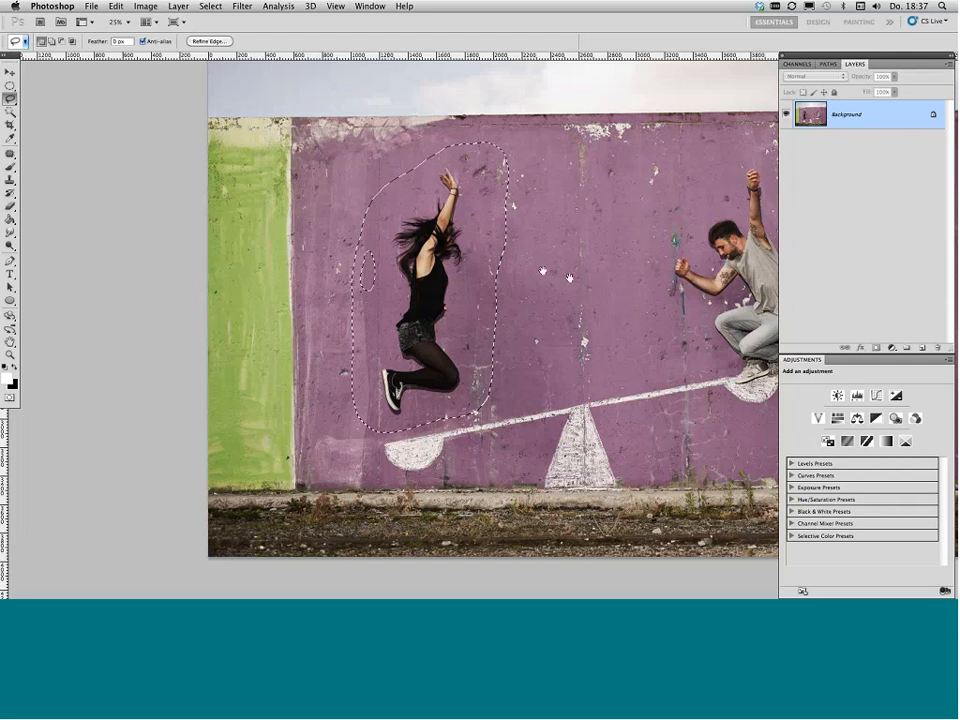
{"action": "key", "text": "super+z"}
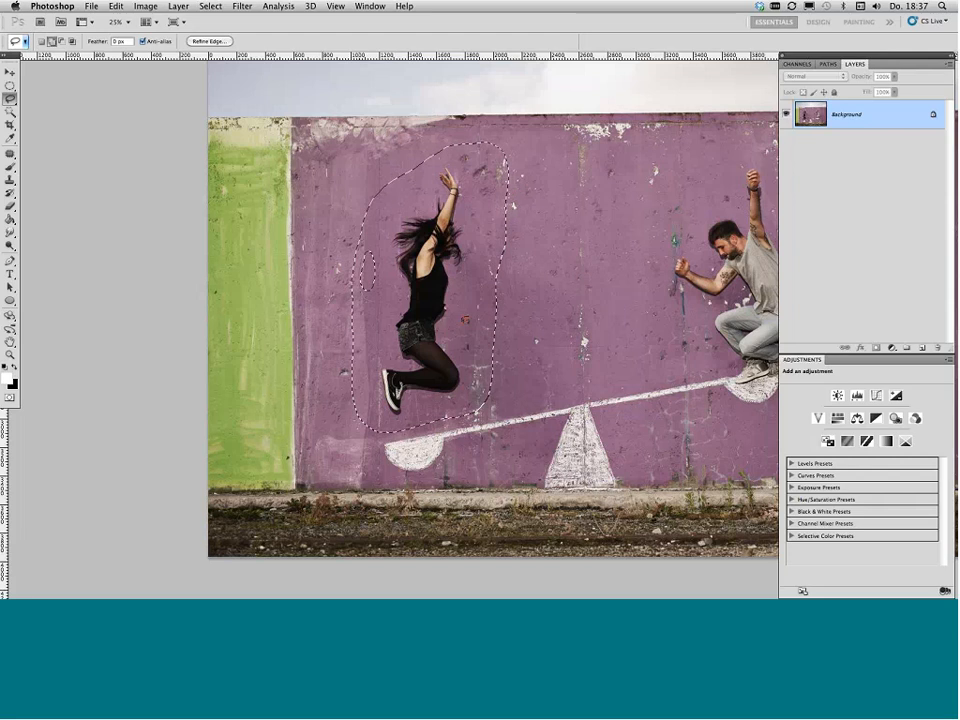
{"action": "left_click_drag", "start_coordinate": [508, 222], "coordinate": [454, 218]}
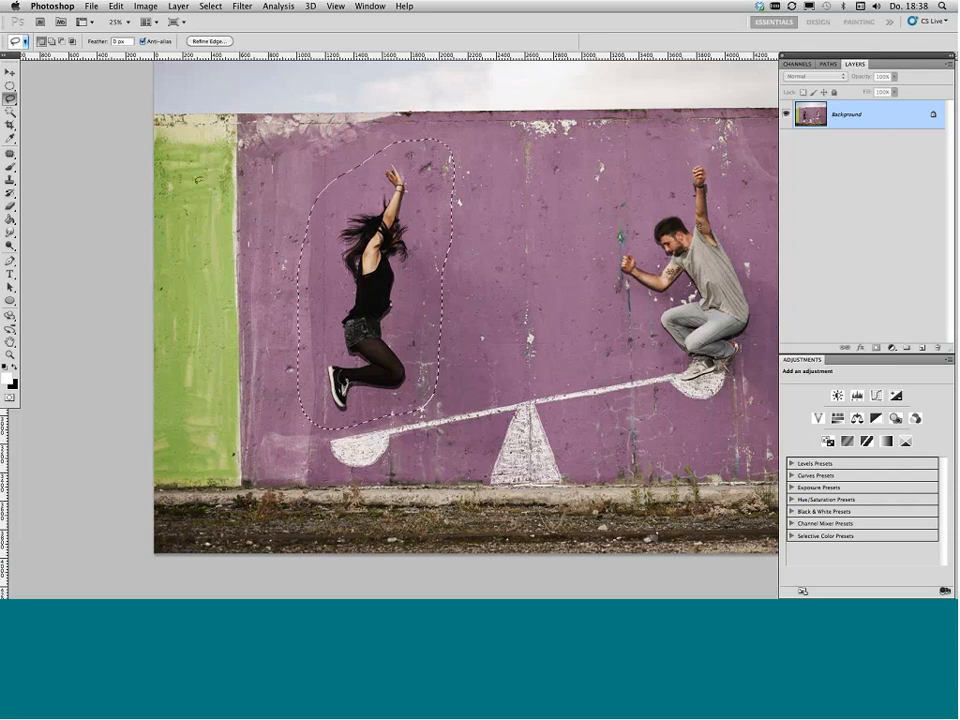
Step: Remove the selected woman with a Content-Aware fill in Normal mode at 100% opacity, and clear the selection
{"action": "left_click", "coordinate": [116, 7]}
{"action": "left_click", "coordinate": [124, 193]}
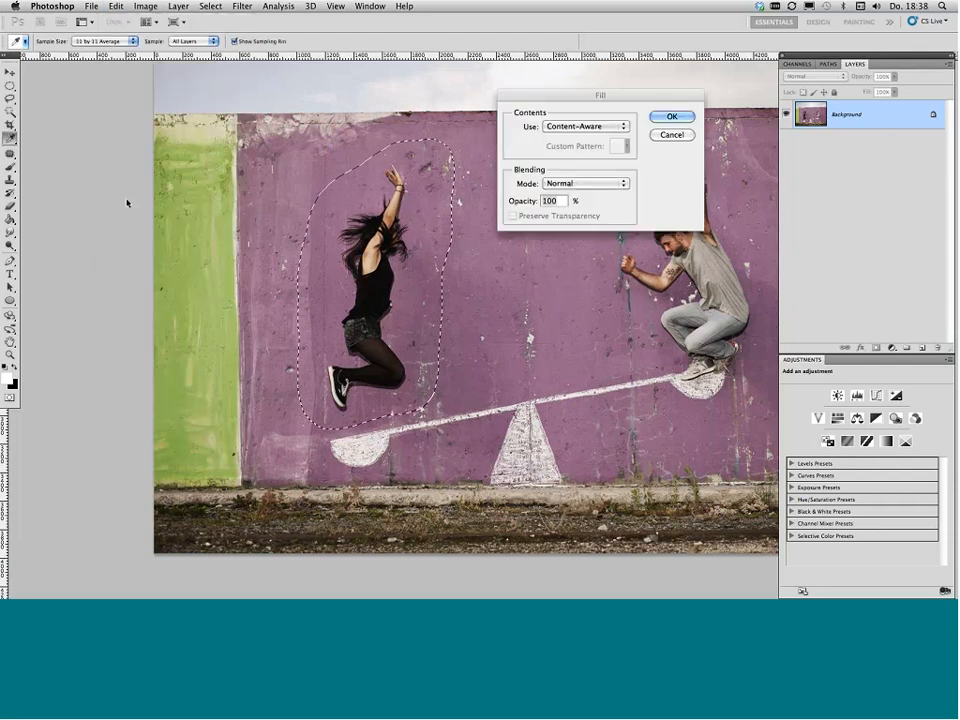
{"action": "left_click", "coordinate": [551, 130]}
{"action": "left_click", "coordinate": [554, 130]}
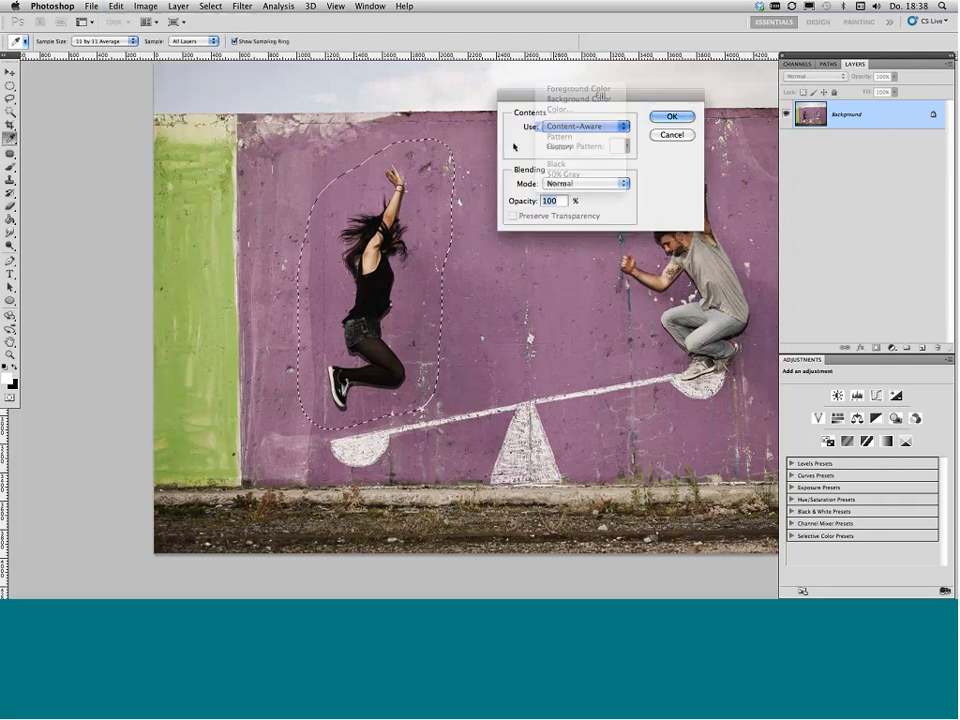
{"action": "left_click", "coordinate": [560, 128]}
{"action": "left_click", "coordinate": [560, 128]}
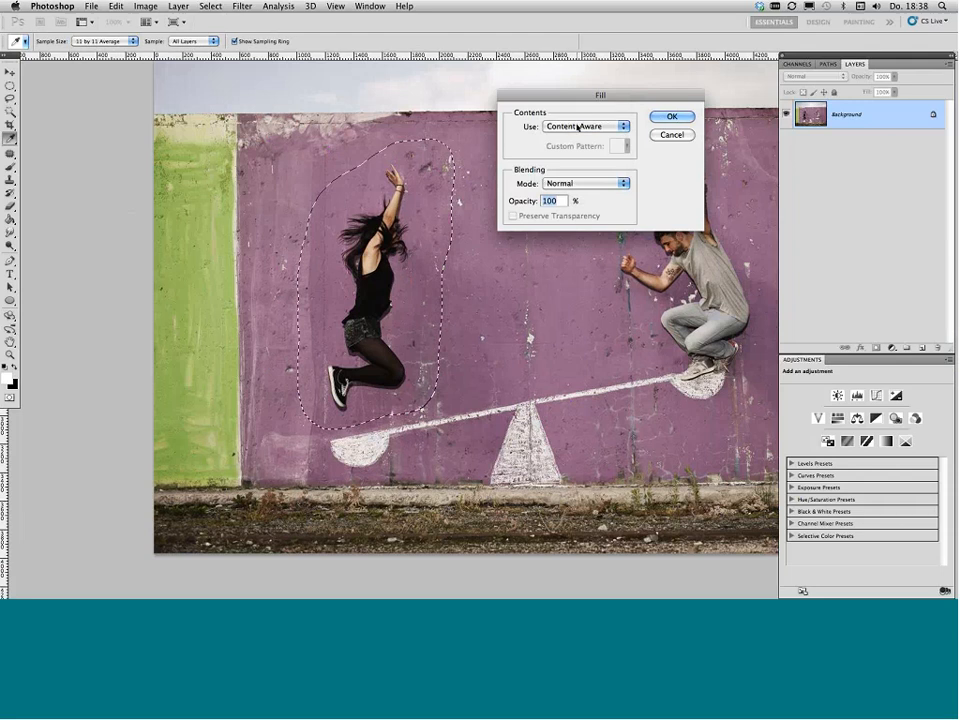
{"action": "left_click", "coordinate": [668, 135]}
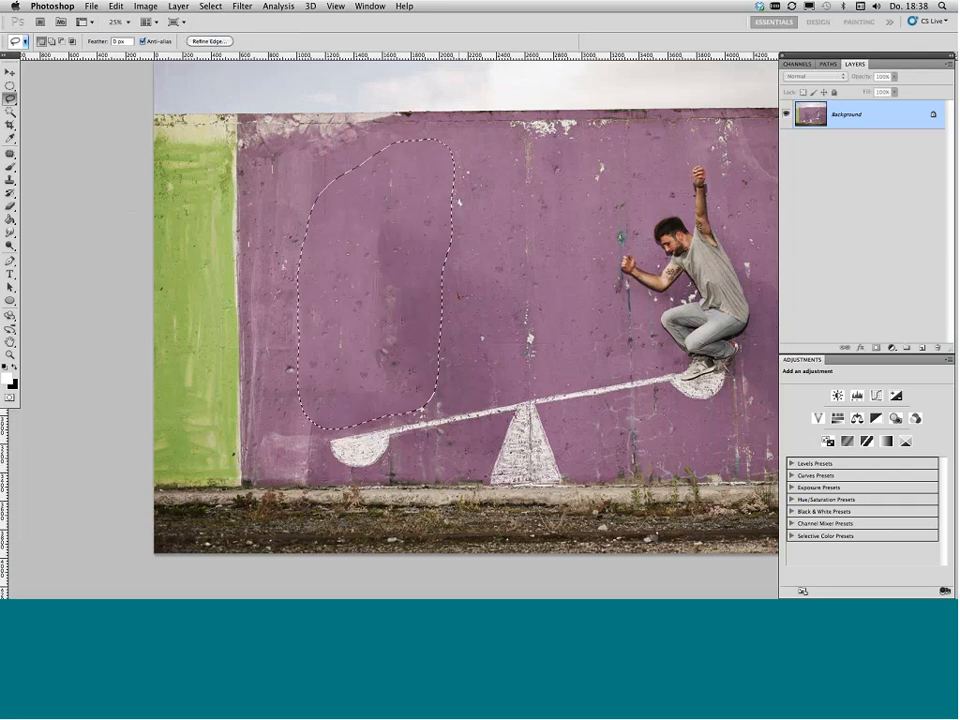
{"action": "key", "text": "super+d"}
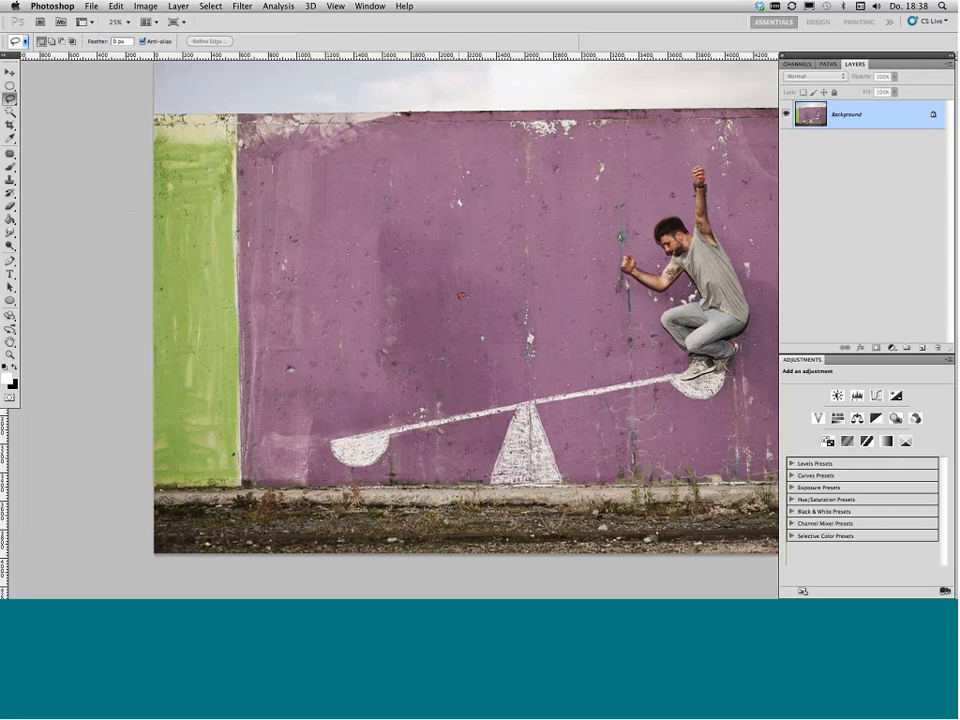